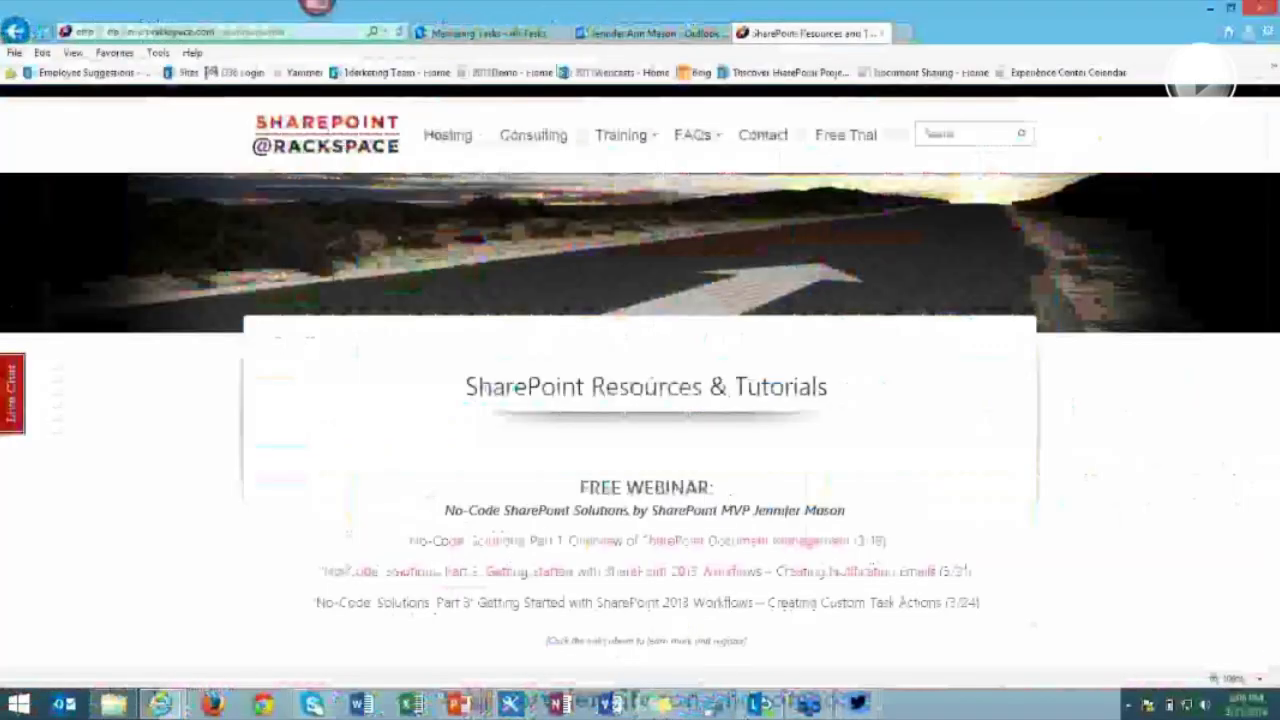
From the Marketing Team site, open the Marketing Tasks list with its Test task and Email if High Priority status.
{"action": "left_click", "coordinate": [492, 33]}
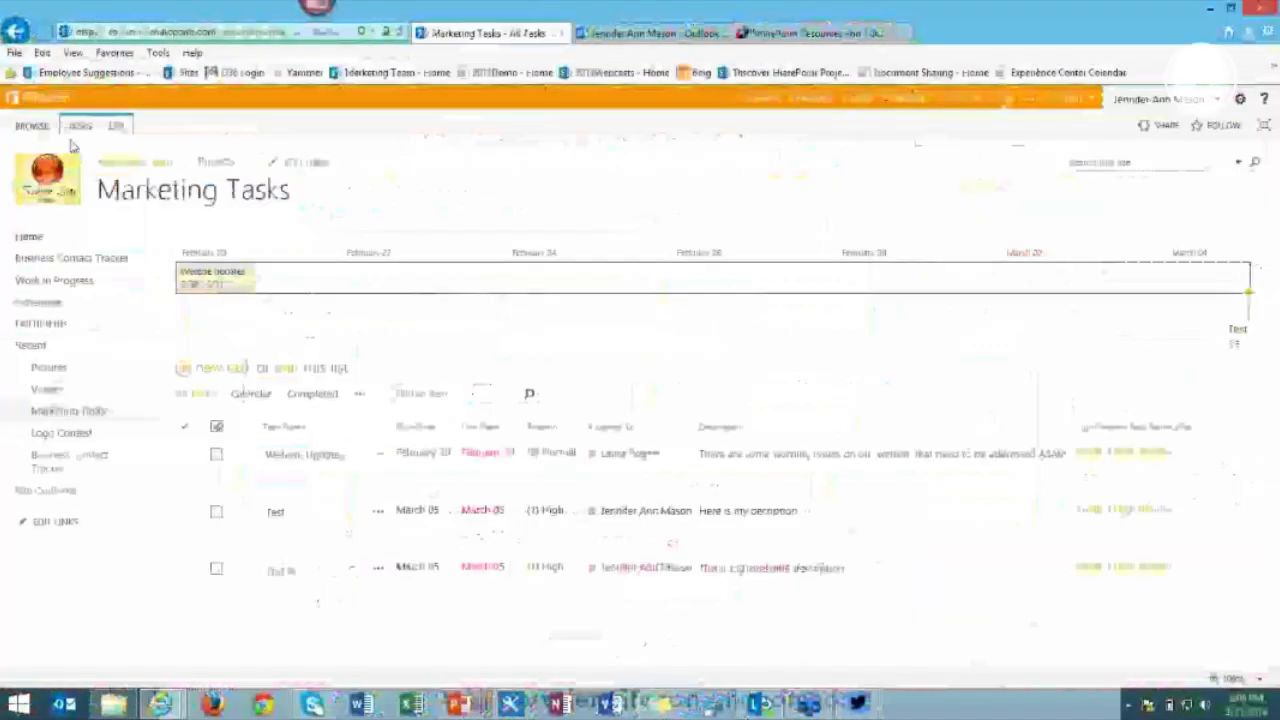
{"action": "left_click", "coordinate": [112, 167]}
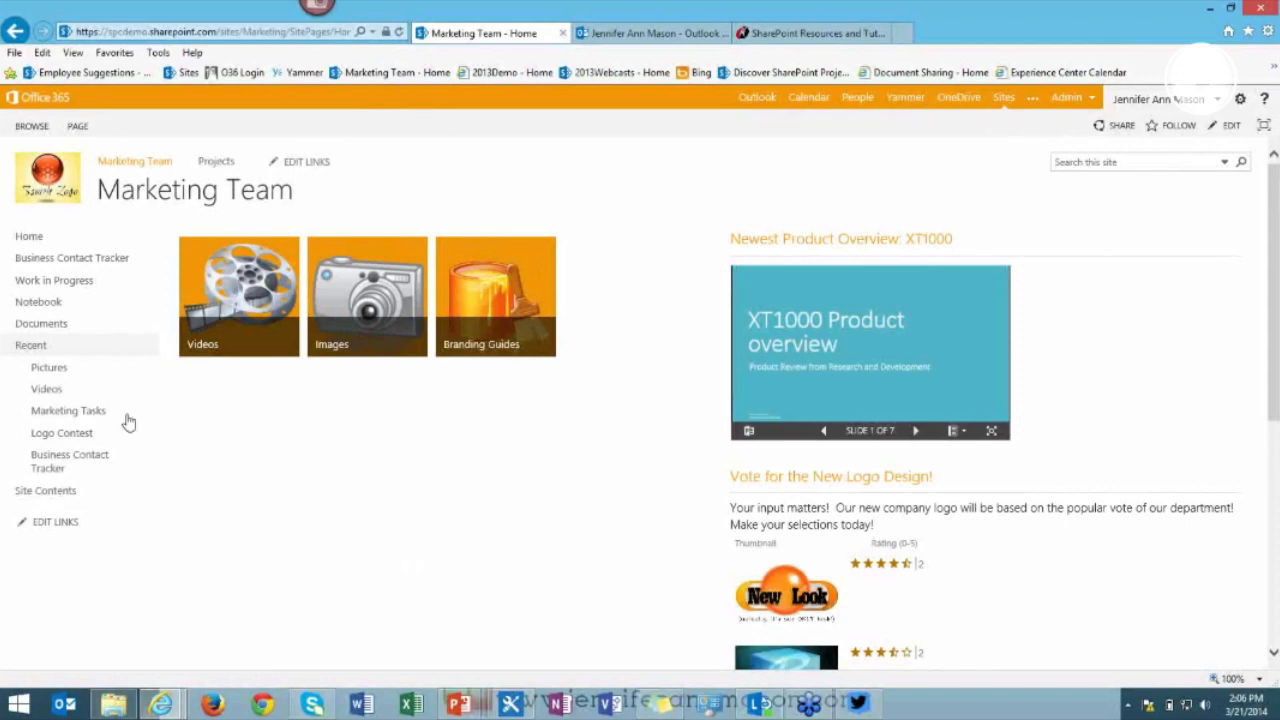
{"action": "left_click", "coordinate": [65, 438]}
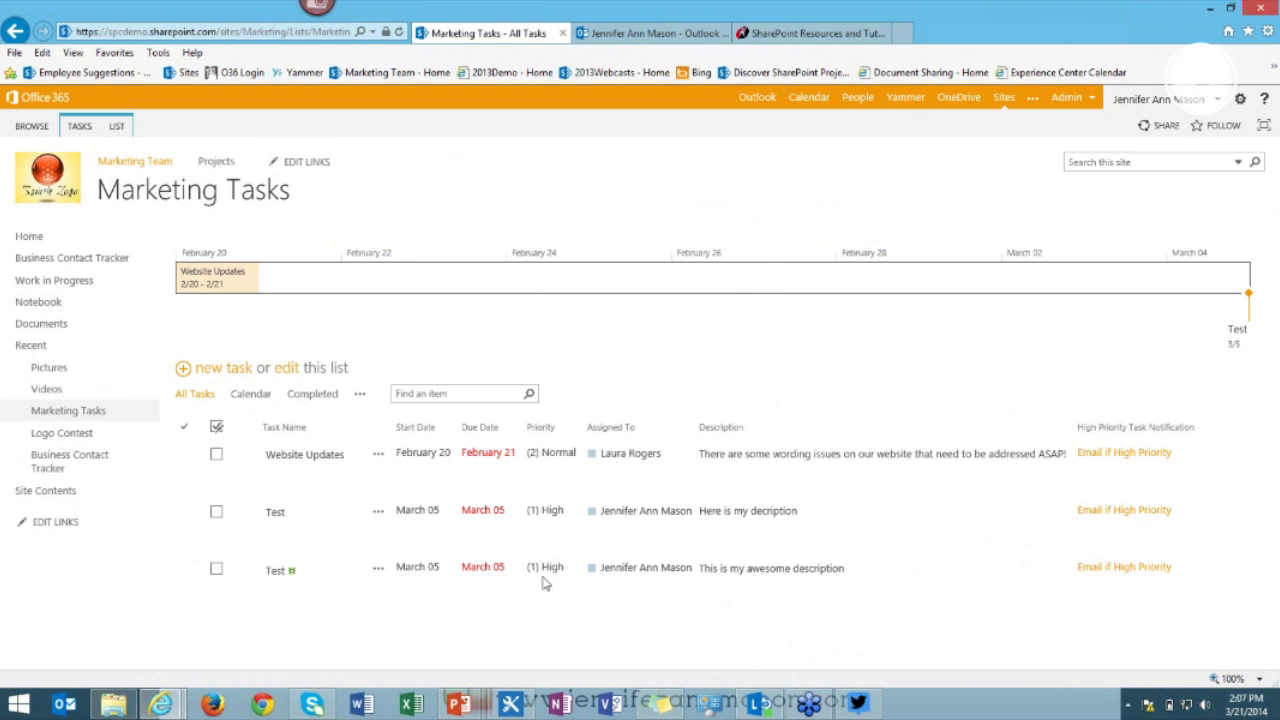
Check the Test task's workflow history for the High priority email log, then go to Outlook.
{"action": "left_click", "coordinate": [1125, 575]}
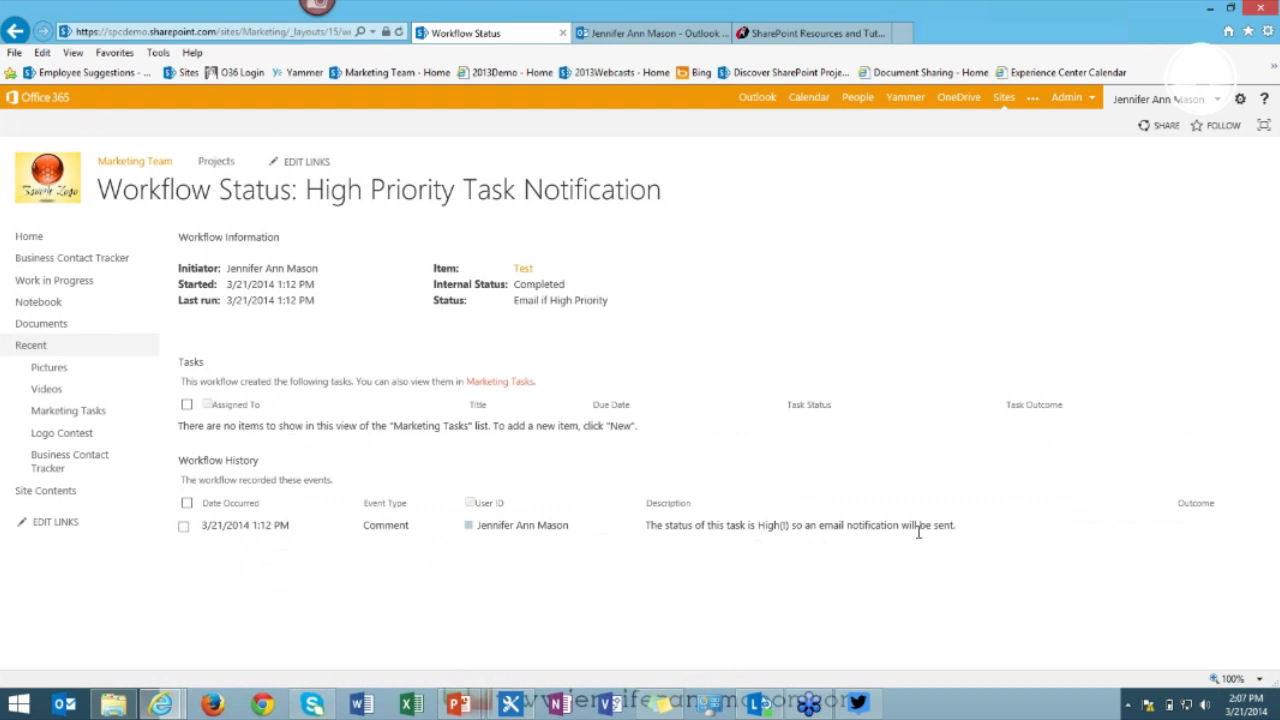
{"action": "left_click", "coordinate": [15, 33]}
{"action": "left_click", "coordinate": [641, 33]}
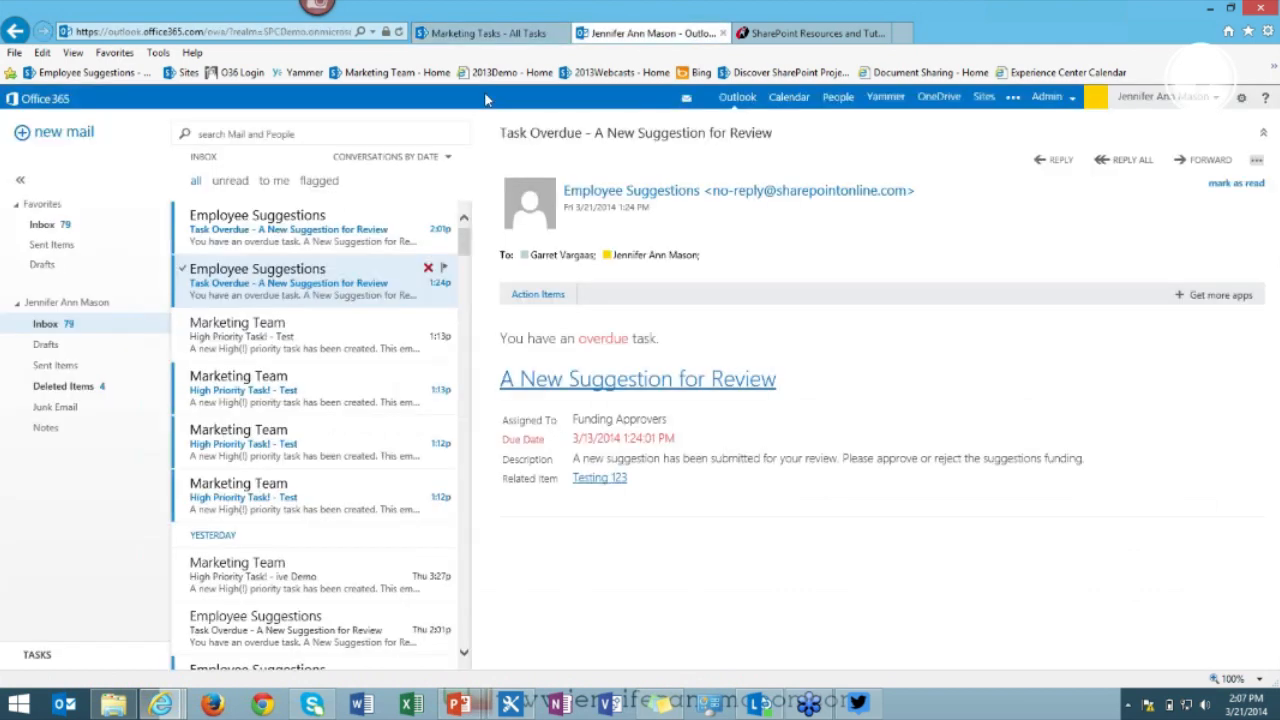
Read the 'High Priority Task! - Test' email, then return to the Marketing Tasks - All Tasks tab.
{"action": "left_click", "coordinate": [330, 342]}
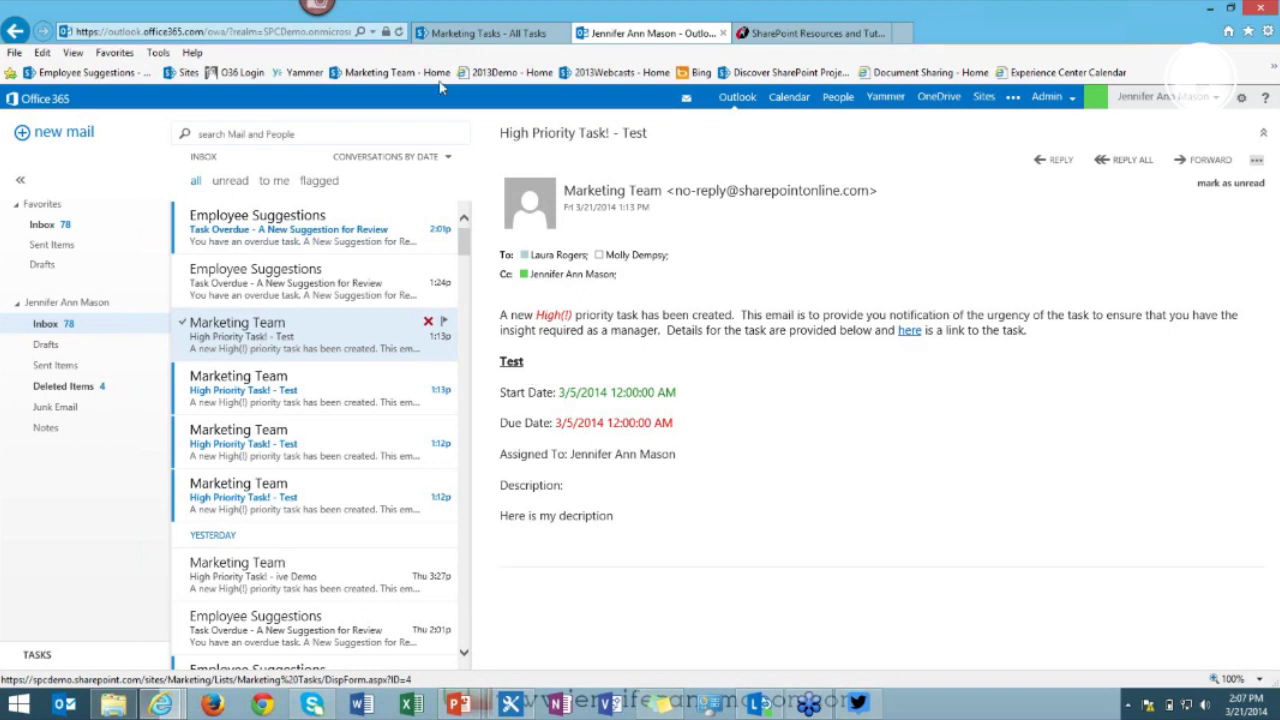
{"action": "left_click", "coordinate": [484, 36]}
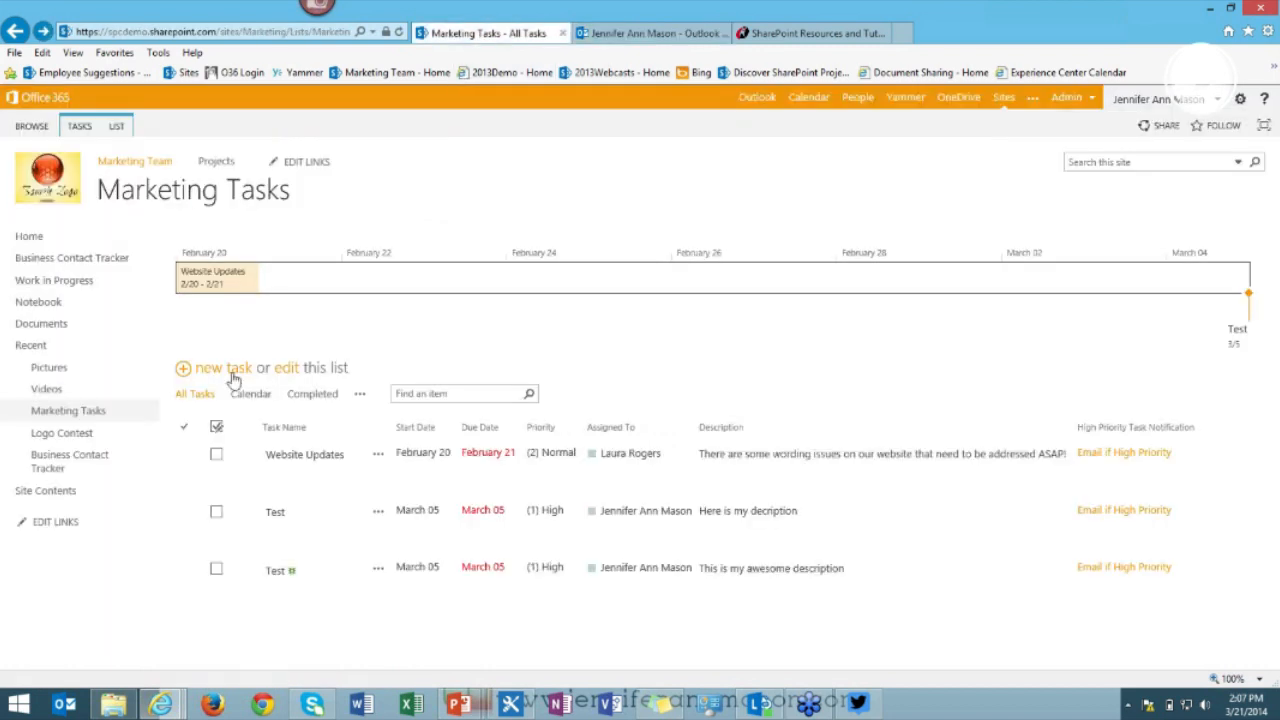
In the list's edit grid, add a 'Test 2' task copying Test's dates, with priority (2) Normal.
{"action": "left_click", "coordinate": [287, 369]}
{"action": "left_click", "coordinate": [313, 588]}
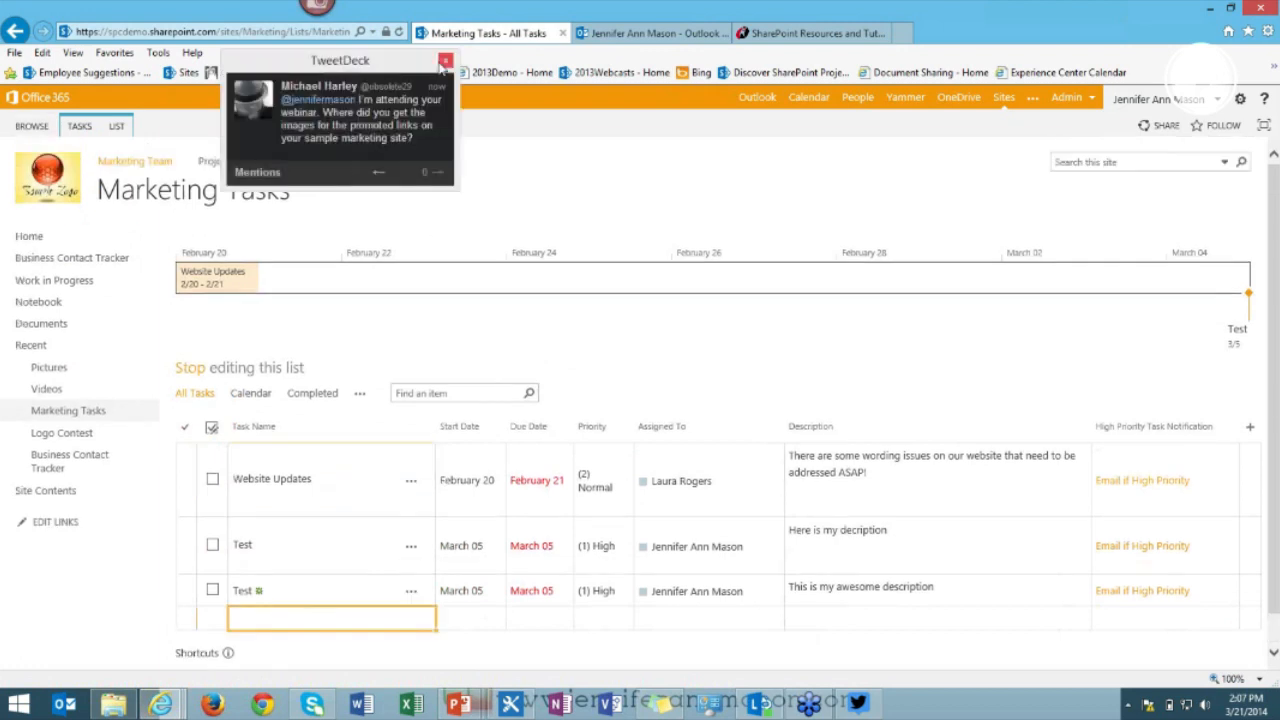
{"action": "left_click", "coordinate": [446, 61]}
{"action": "left_click", "coordinate": [261, 614]}
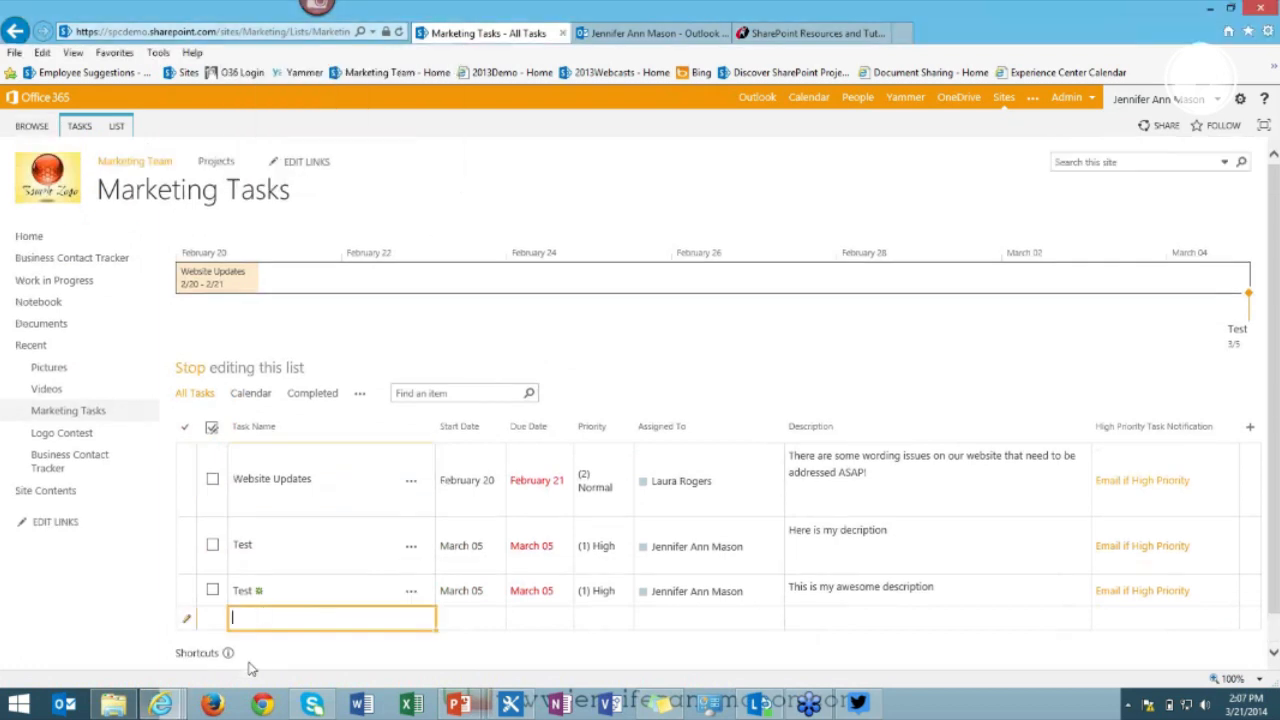
{"action": "type", "text": "Test 2"}
{"action": "key", "text": "Tab"}
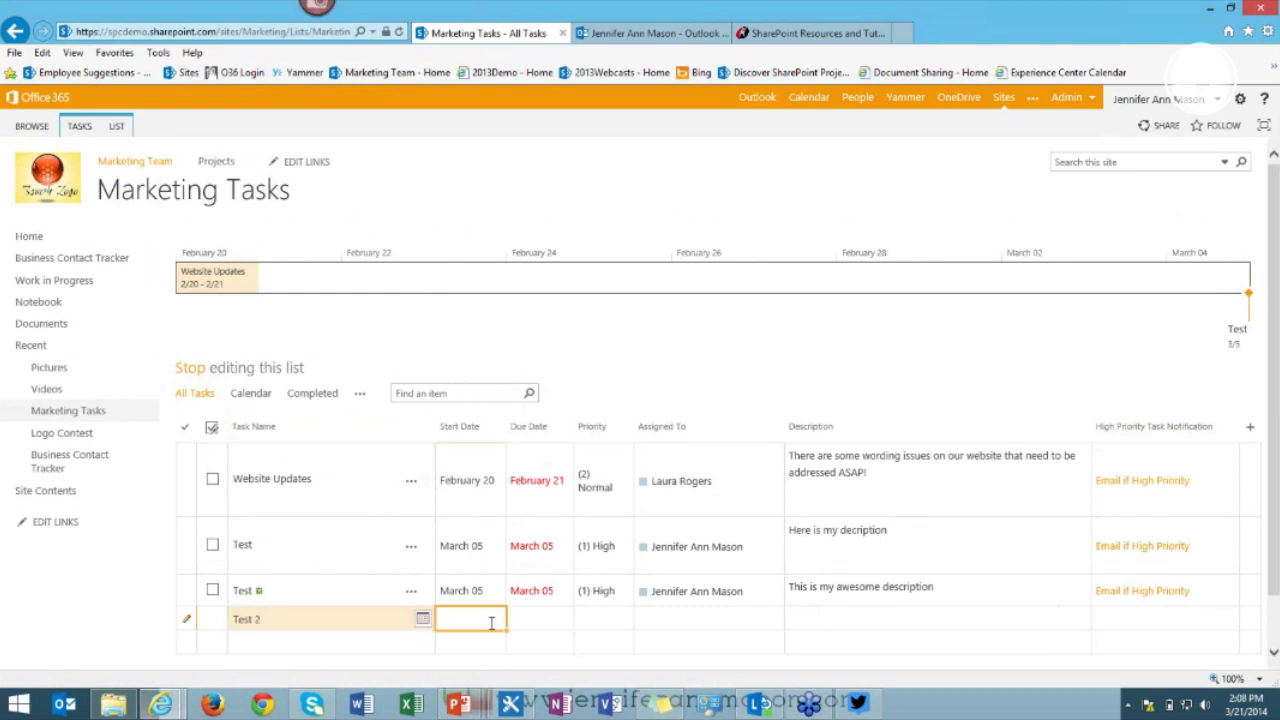
{"action": "left_click_drag", "start_coordinate": [475, 594], "coordinate": [1057, 604]}
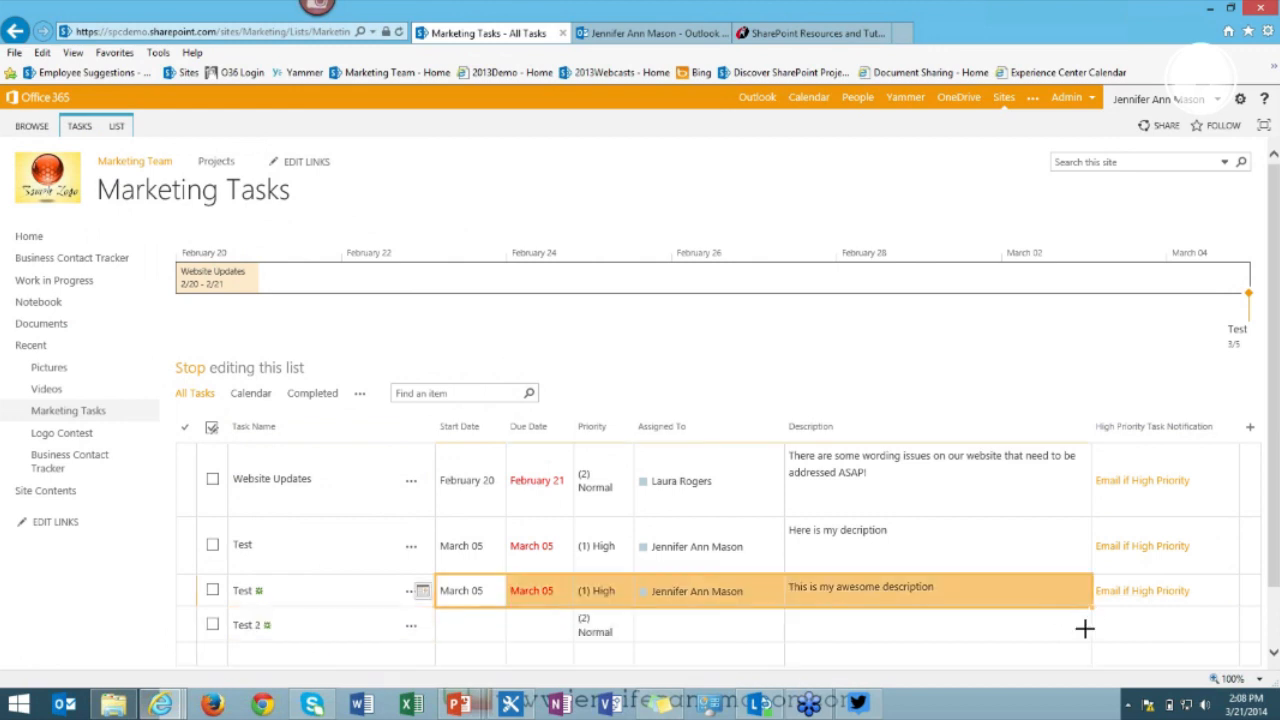
{"action": "left_click_drag", "start_coordinate": [1085, 628], "coordinate": [1085, 632]}
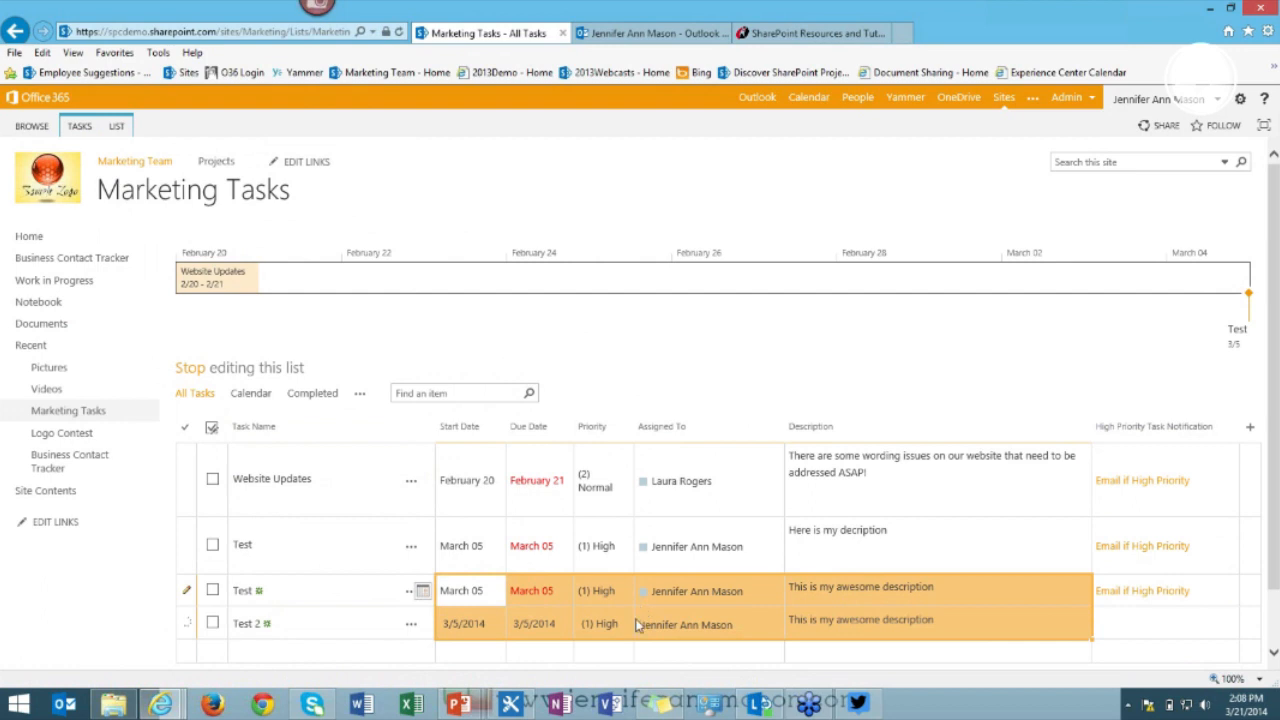
{"action": "left_click", "coordinate": [622, 625]}
{"action": "left_click", "coordinate": [620, 623]}
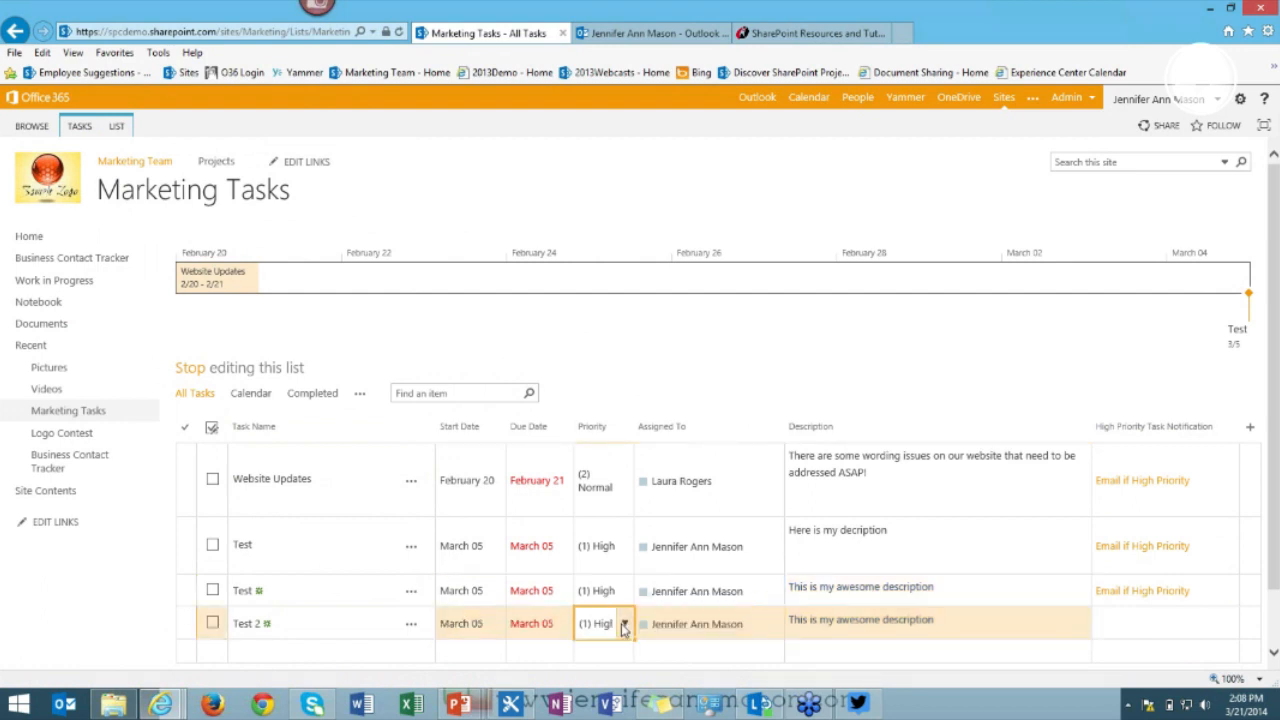
{"action": "left_click", "coordinate": [624, 623]}
{"action": "left_click", "coordinate": [614, 670]}
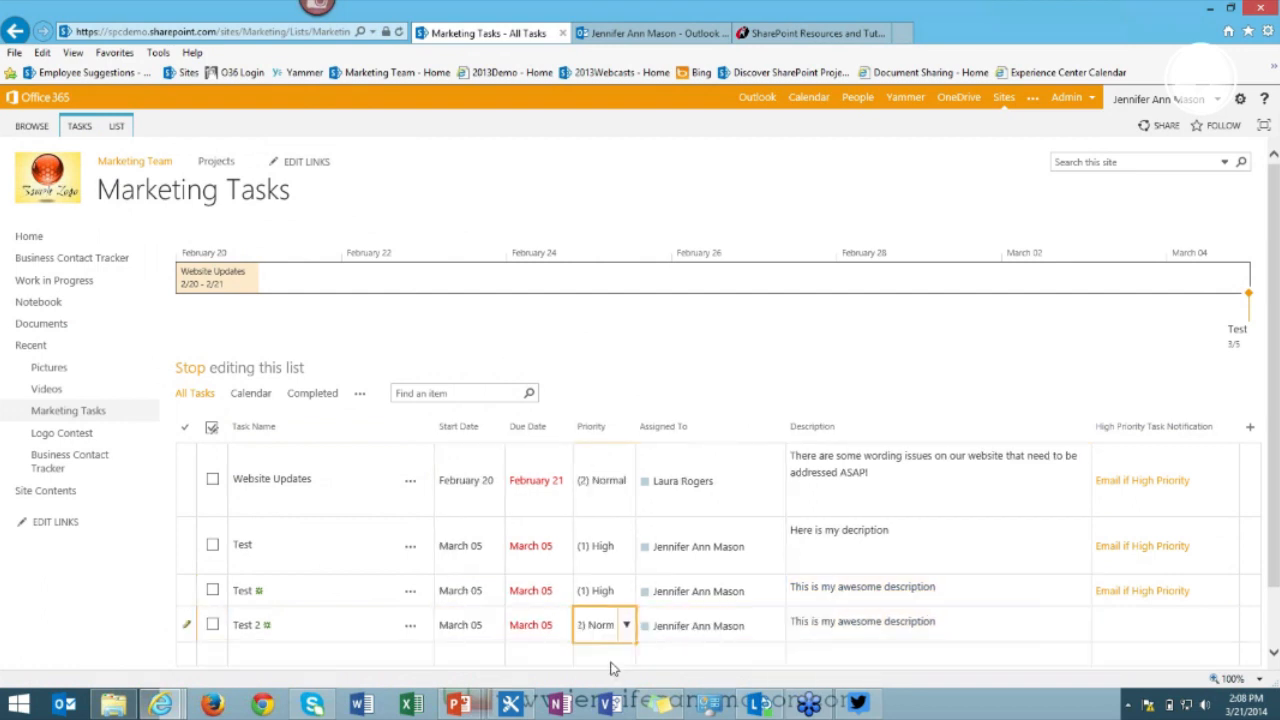
Copy Test 2 into a second row with priority (1) High and stop editing to save.
{"action": "left_click", "coordinate": [271, 655]}
{"action": "scroll", "coordinate": [295, 630], "scroll_direction": "down", "scroll_amount": 1}
{"action": "left_click_drag", "start_coordinate": [426, 562], "coordinate": [1045, 578]}
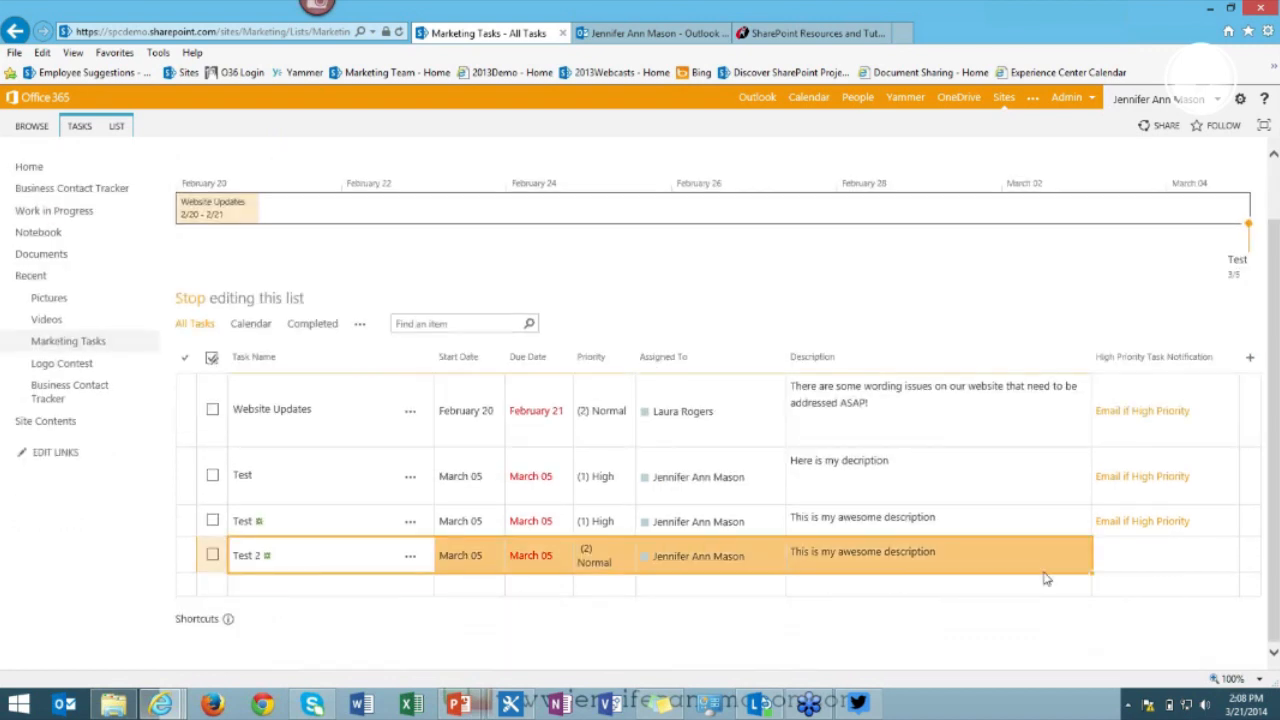
{"action": "left_click", "coordinate": [1094, 577]}
{"action": "left_click_drag", "start_coordinate": [293, 554], "coordinate": [898, 590]}
{"action": "left_click", "coordinate": [604, 594]}
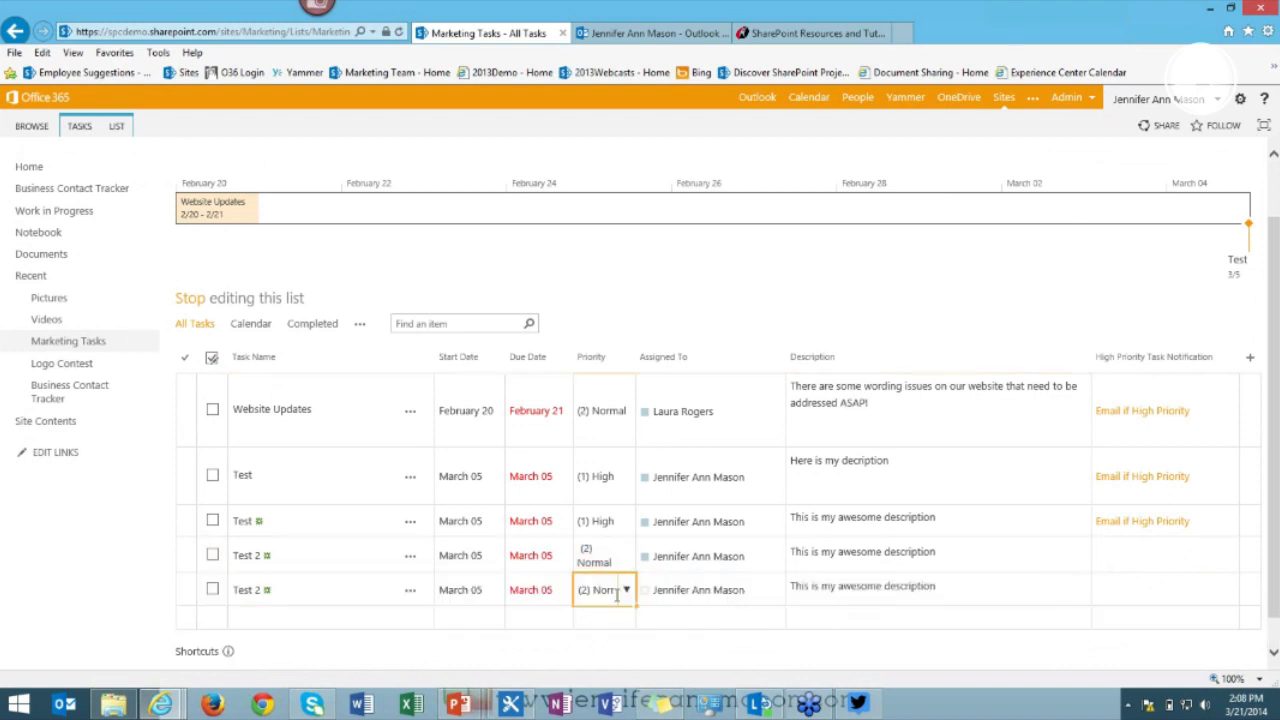
{"action": "left_click", "coordinate": [627, 592]}
{"action": "left_click", "coordinate": [600, 521]}
{"action": "left_click", "coordinate": [190, 300]}
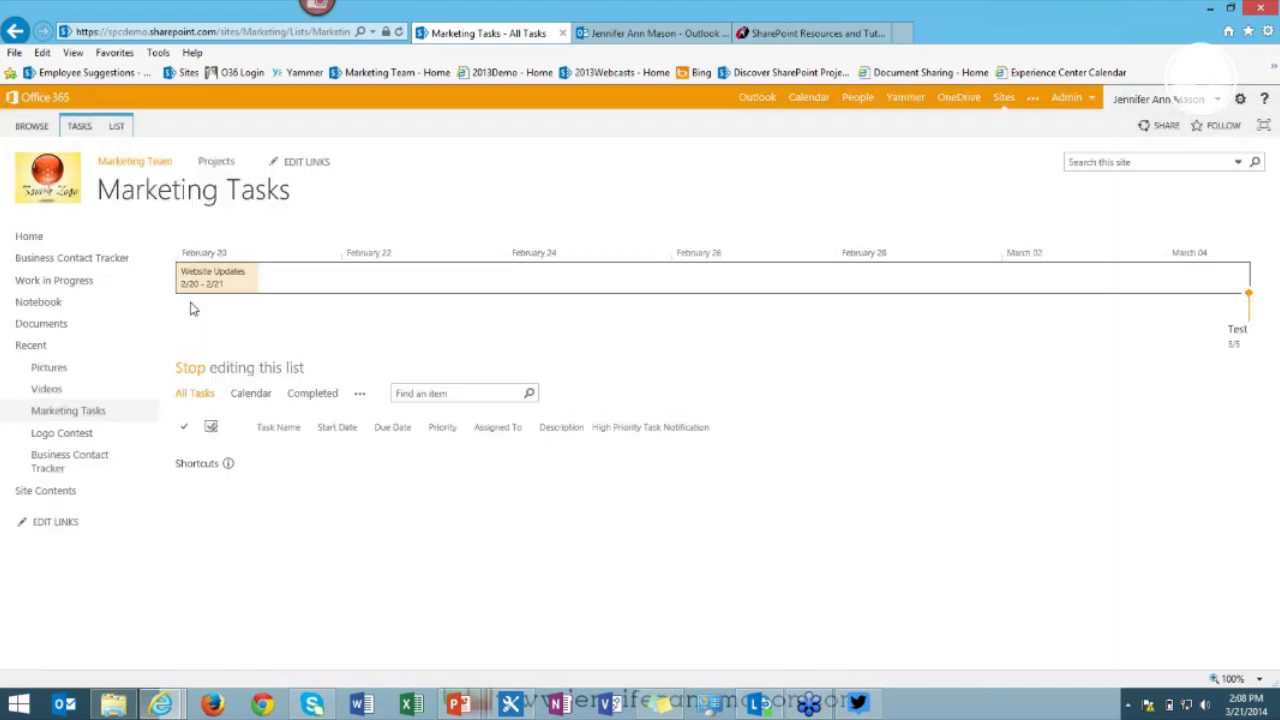
Confirm the workflow history: no email for the Normal Test 2, an email for the High Test 2.
{"action": "scroll", "coordinate": [770, 540], "scroll_direction": "down", "scroll_amount": 1}
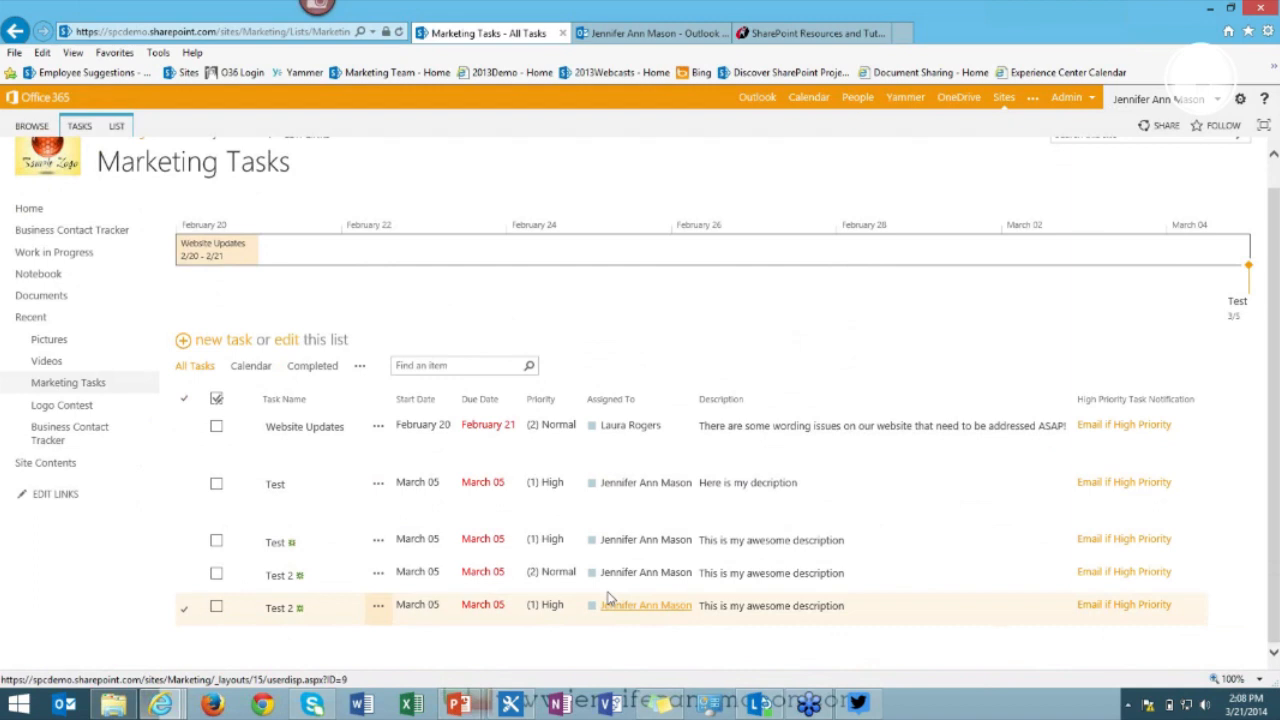
{"action": "left_click", "coordinate": [1132, 585]}
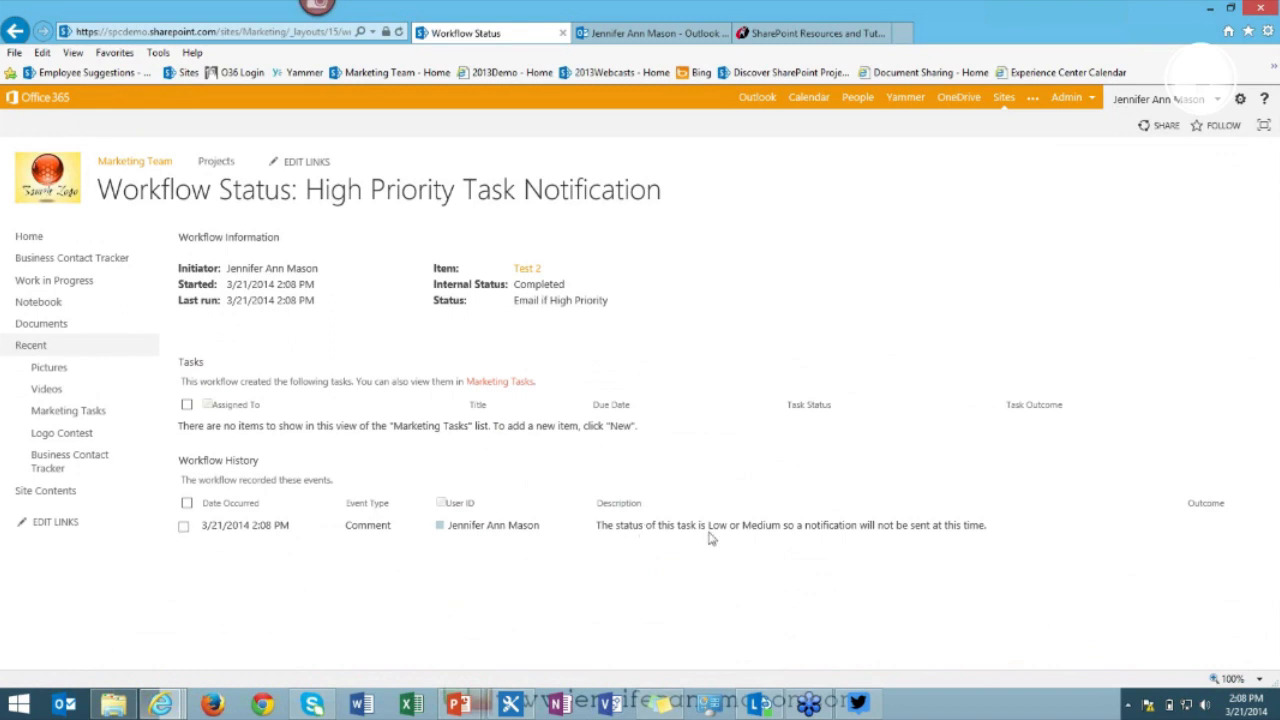
{"action": "left_click", "coordinate": [16, 31]}
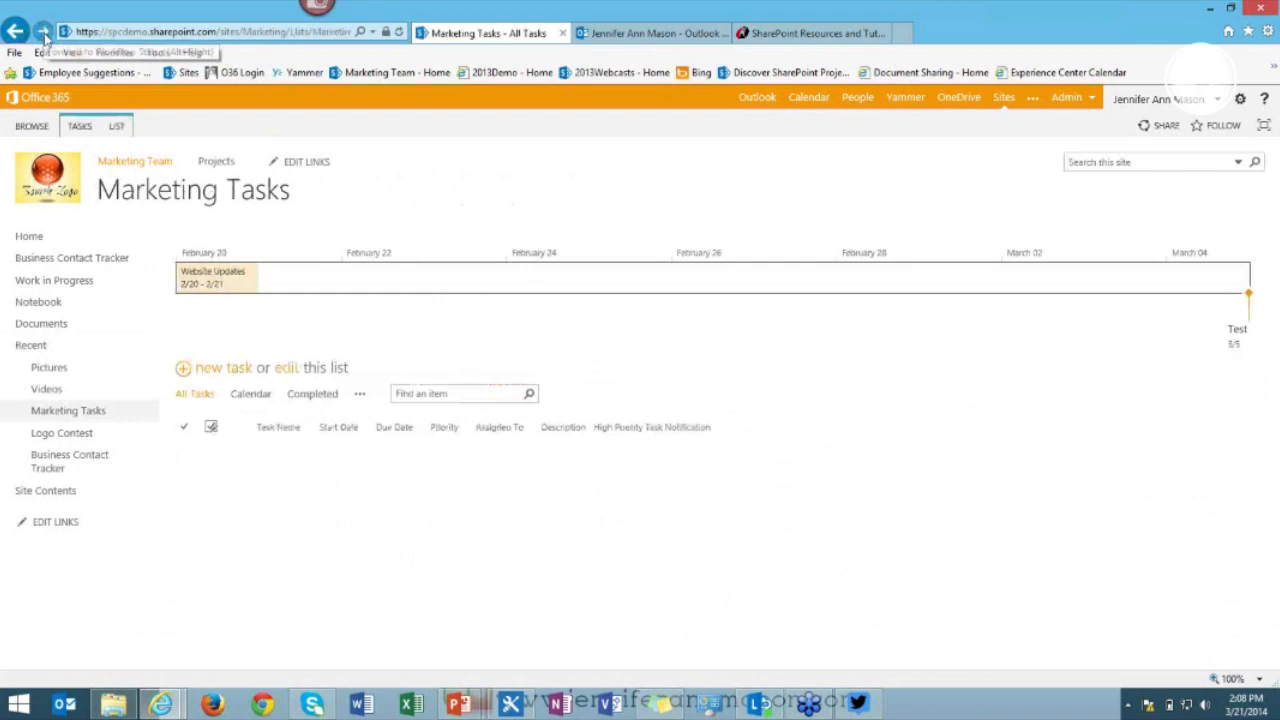
{"action": "scroll", "coordinate": [1146, 609], "scroll_direction": "down", "scroll_amount": 1}
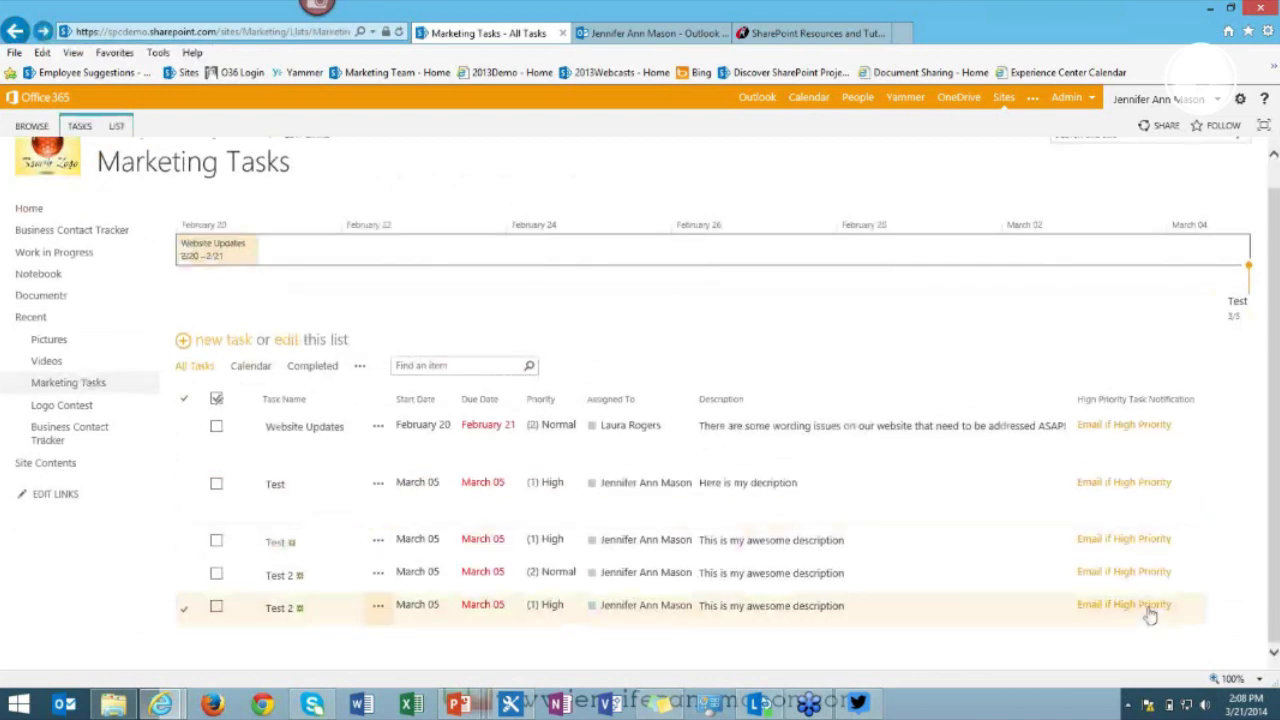
{"action": "left_click", "coordinate": [1144, 610]}
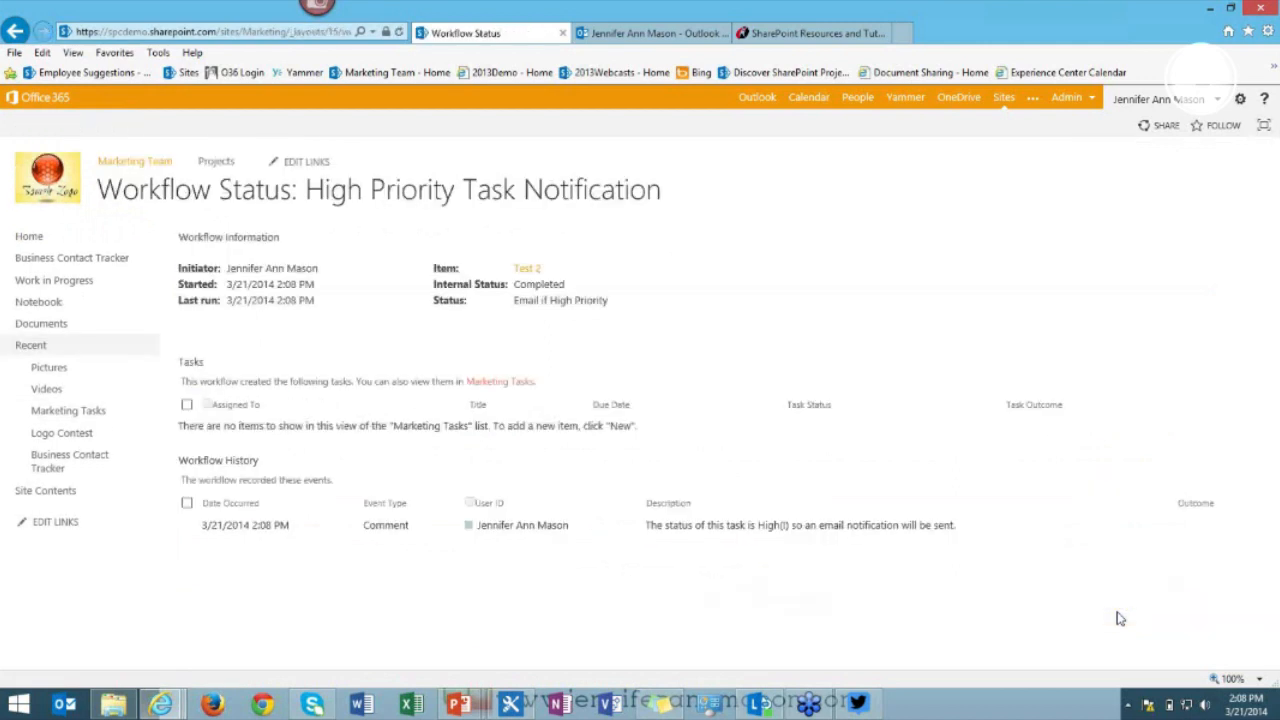
{"action": "left_click", "coordinate": [640, 35]}
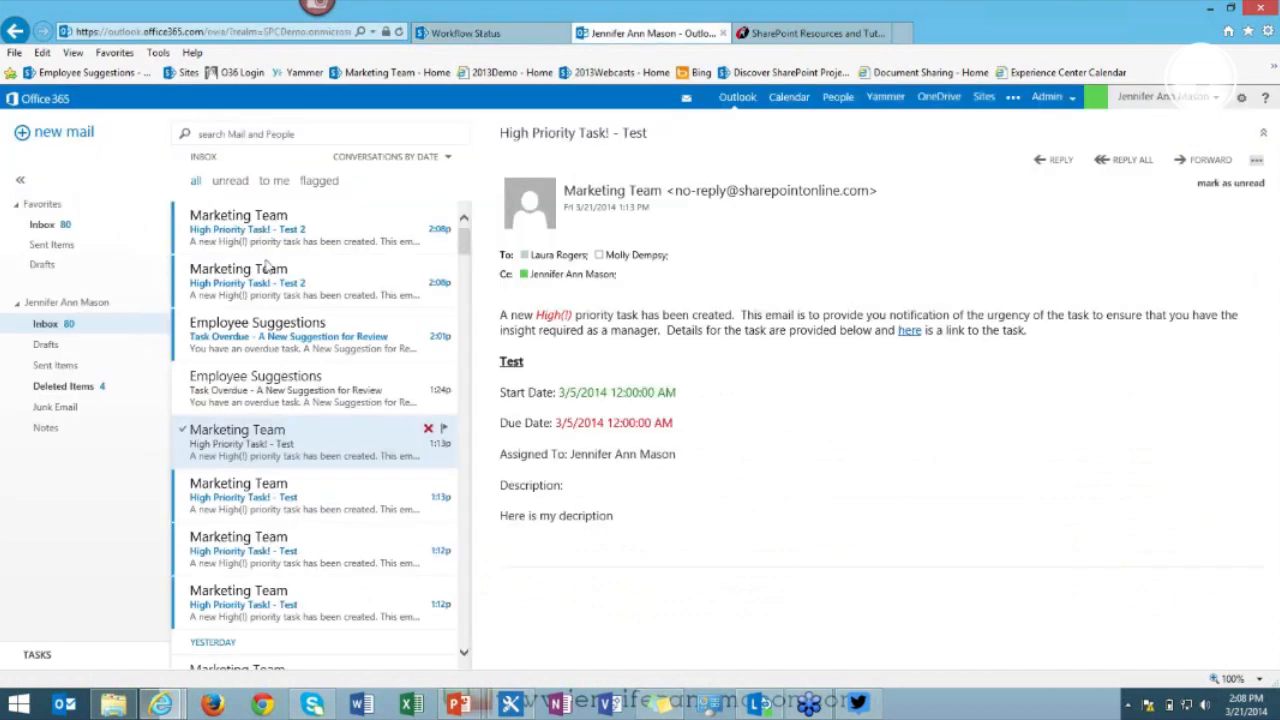
Read the newest 'High Priority Task! - Test 2' email, then return to SharePoint Designer.
{"action": "left_click", "coordinate": [351, 226]}
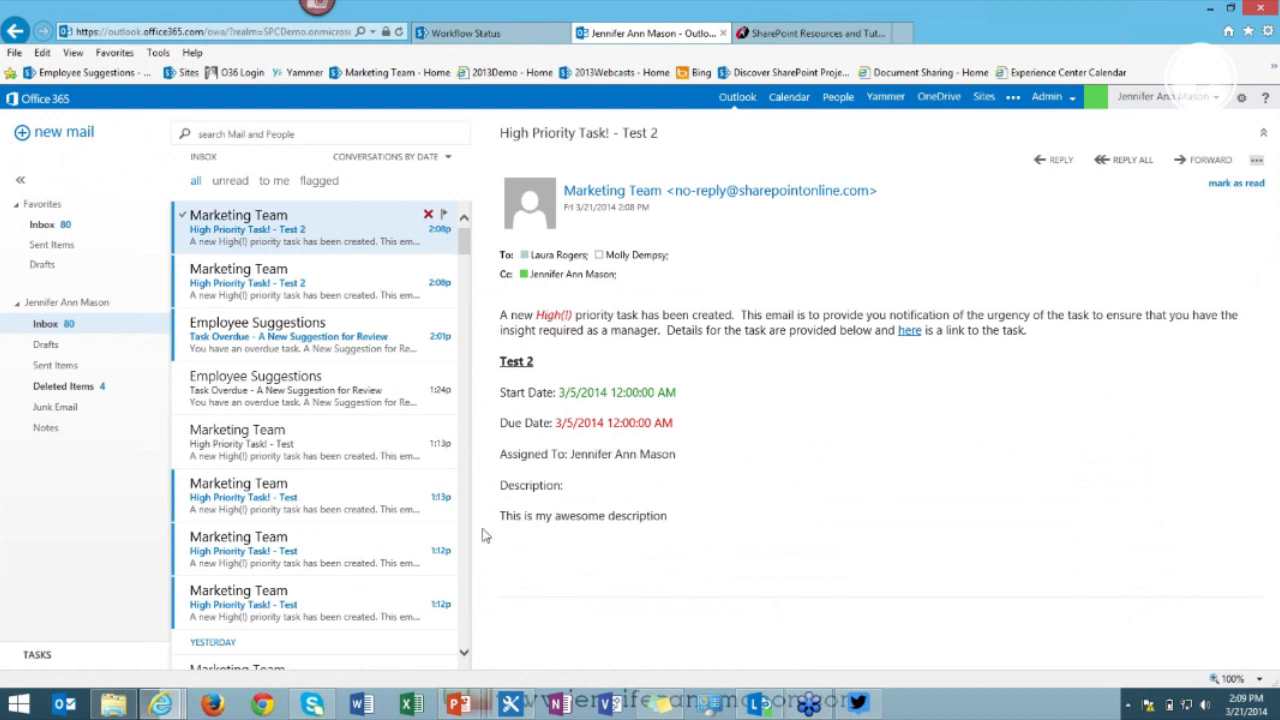
{"action": "left_click", "coordinate": [525, 706]}
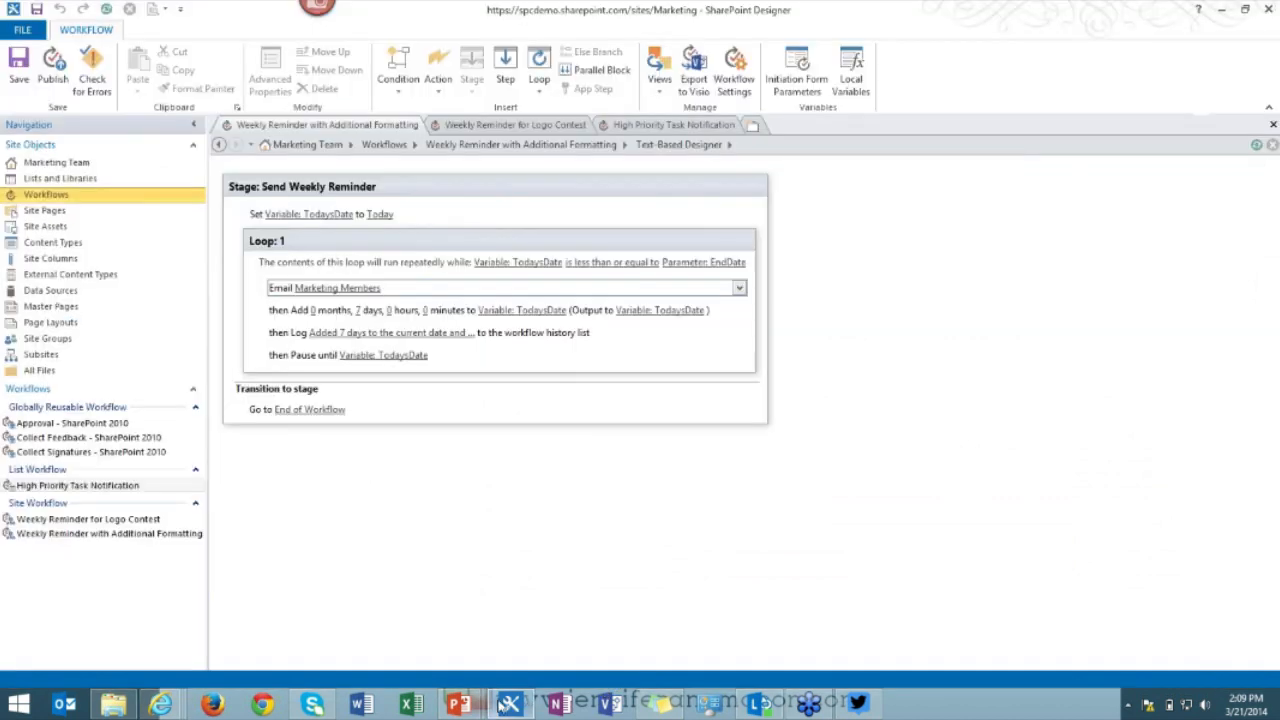
Open the High Priority Task Notification list workflow's Email if High Priority stage for editing.
{"action": "left_click", "coordinate": [28, 32]}
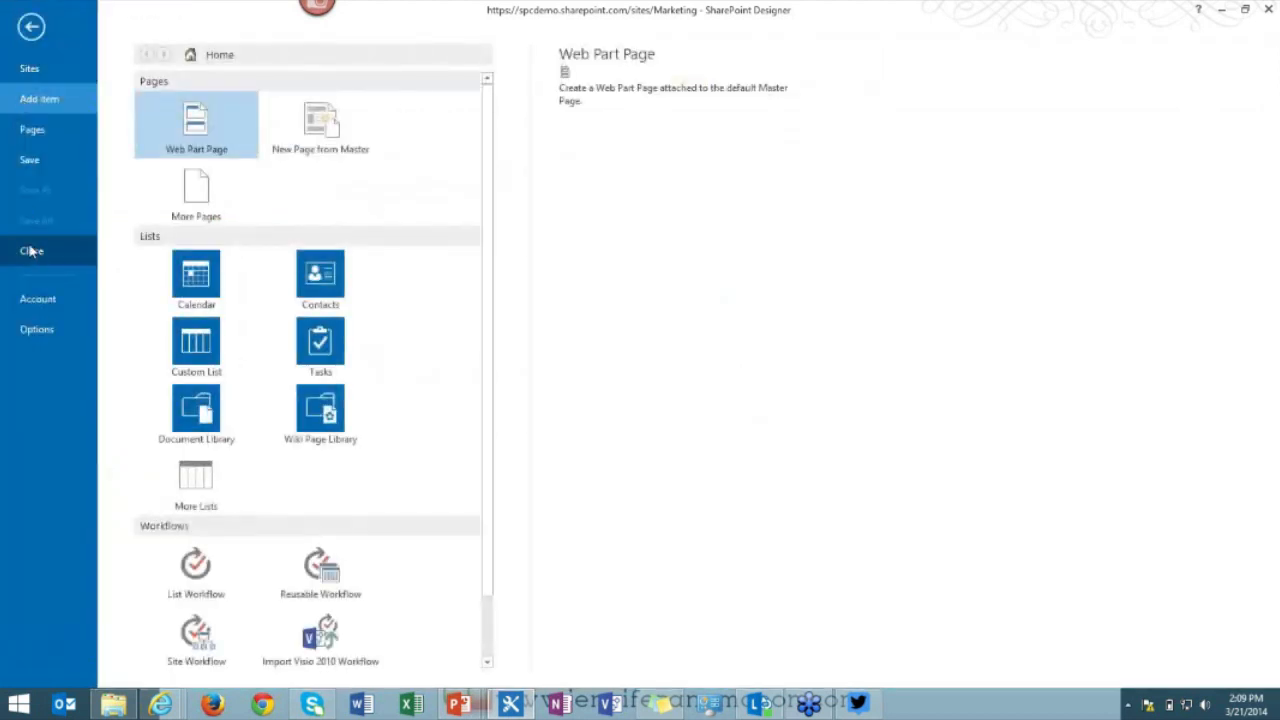
{"action": "left_click", "coordinate": [33, 31]}
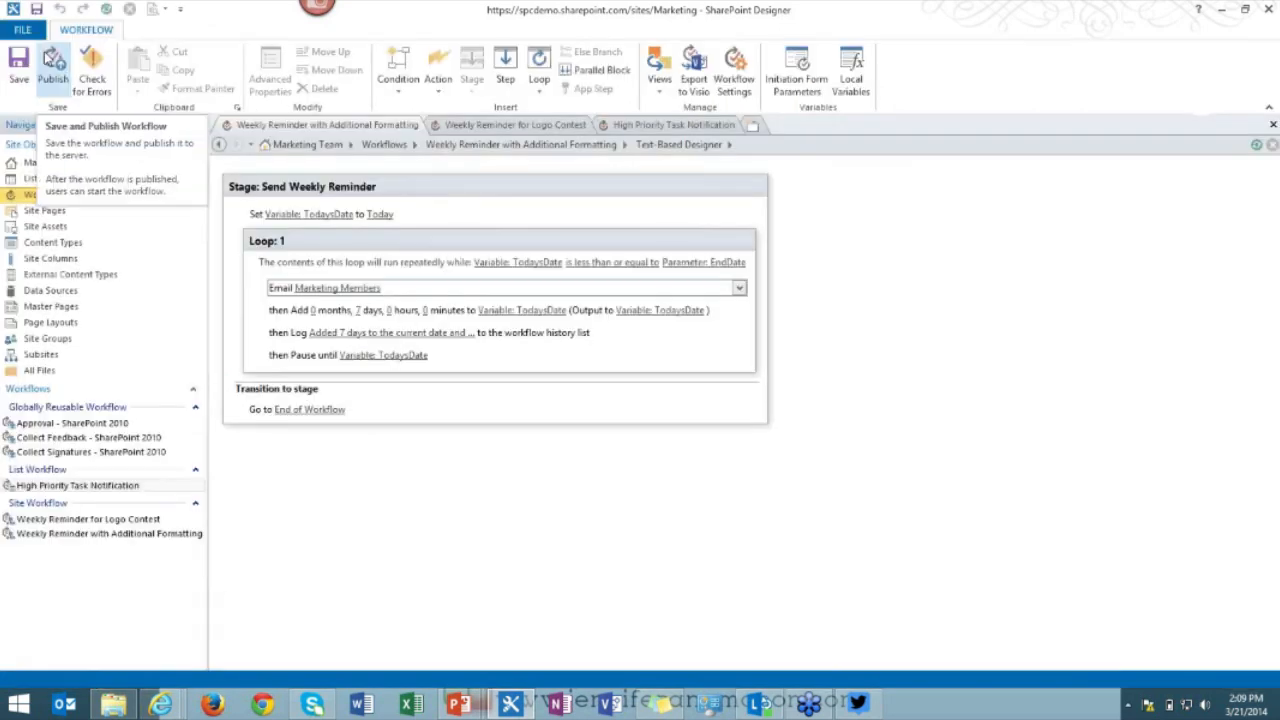
{"action": "left_click", "coordinate": [160, 487]}
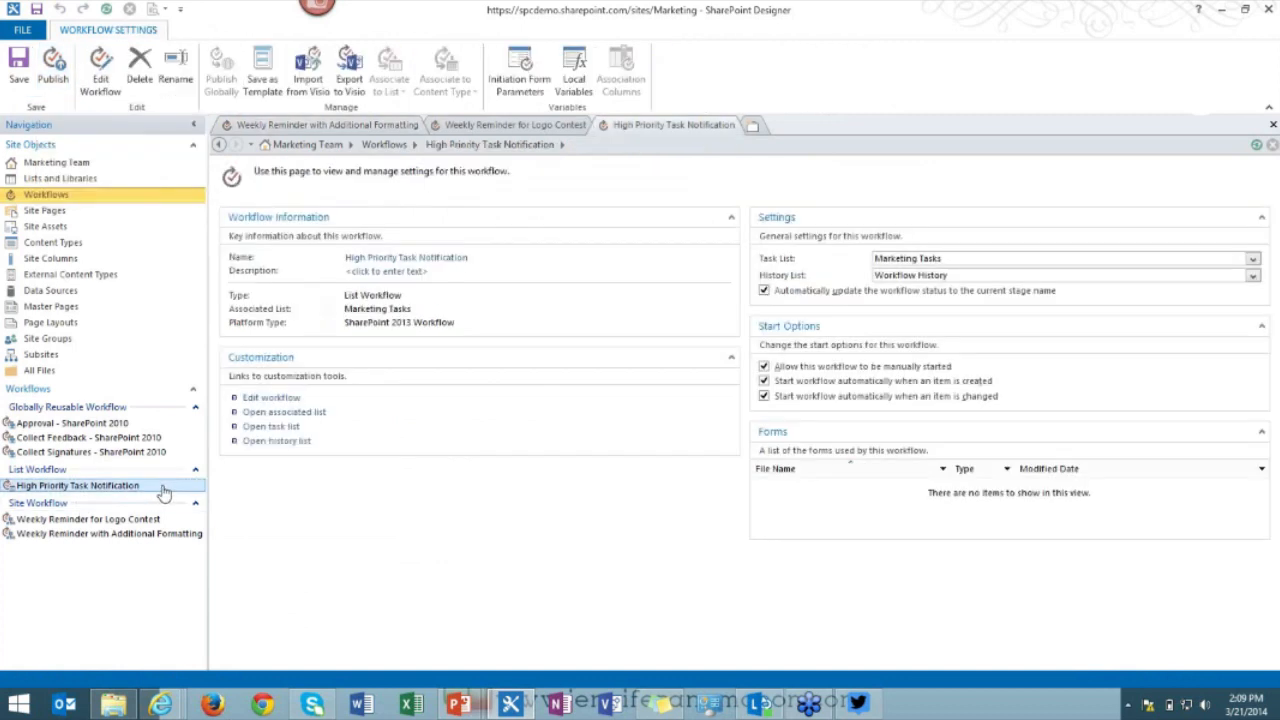
{"action": "left_click", "coordinate": [284, 398]}
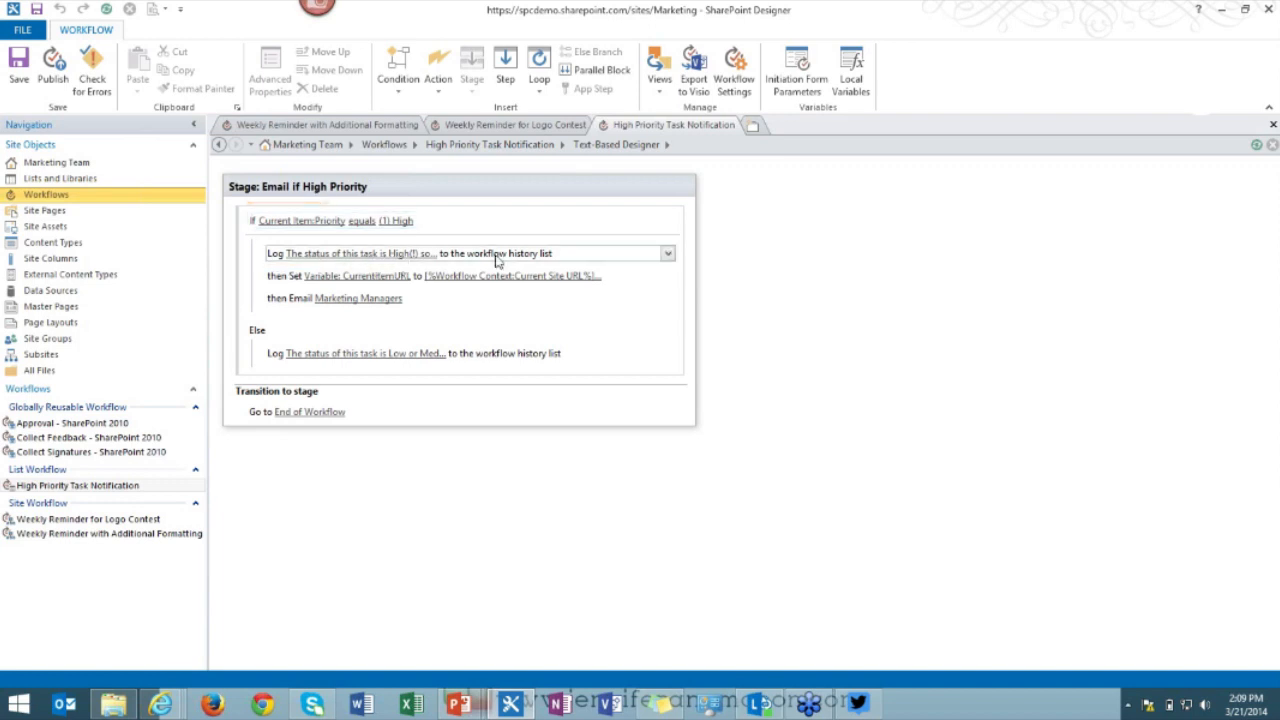
{"action": "left_click", "coordinate": [387, 252]}
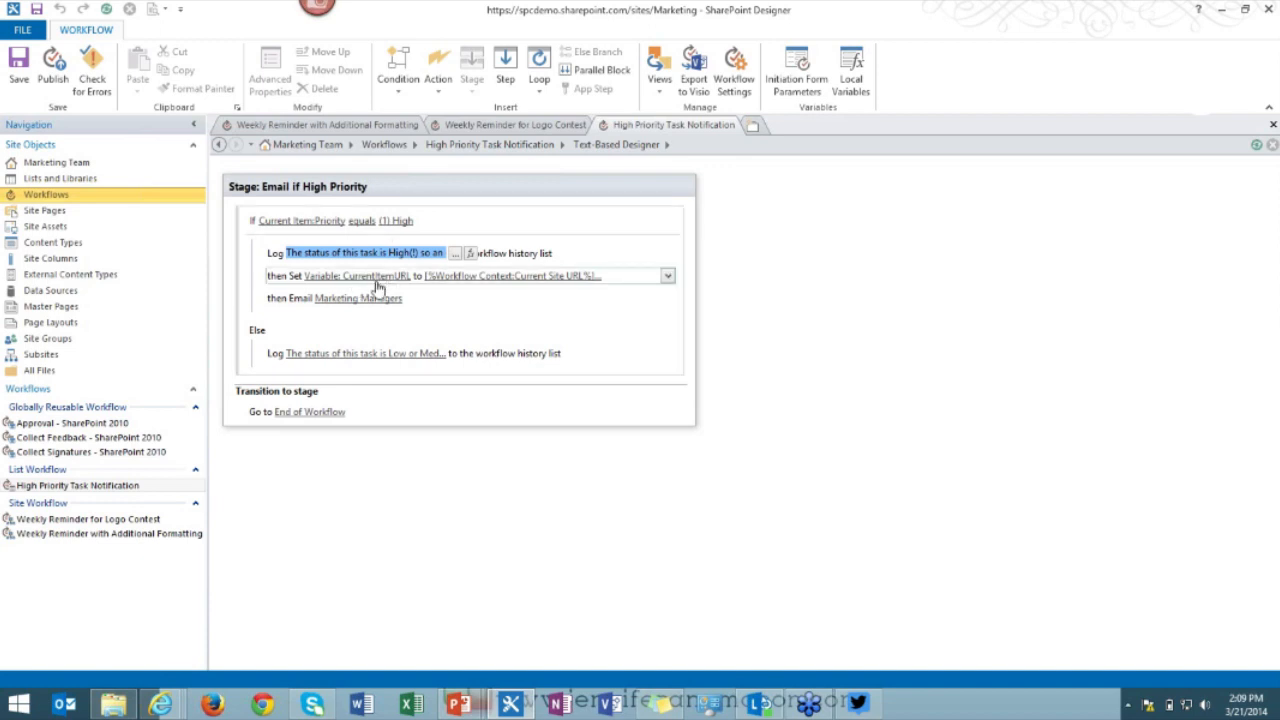
{"action": "left_click", "coordinate": [466, 277]}
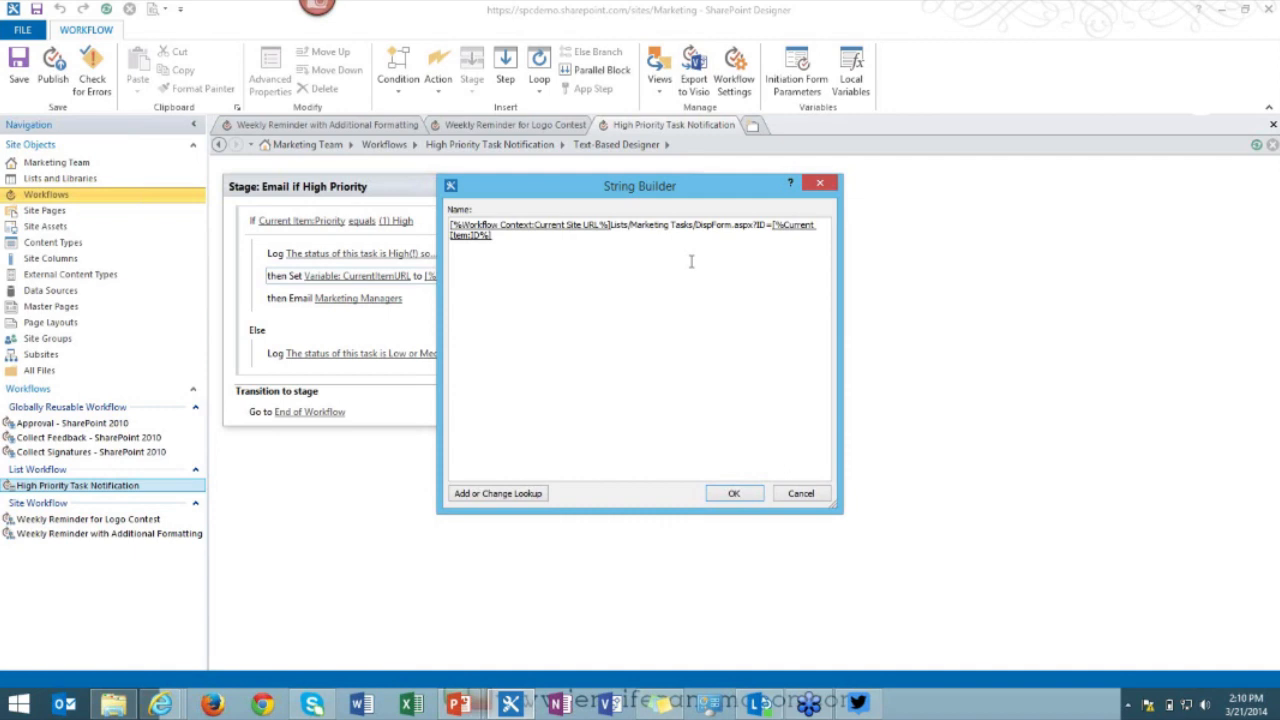
{"action": "left_click", "coordinate": [801, 493]}
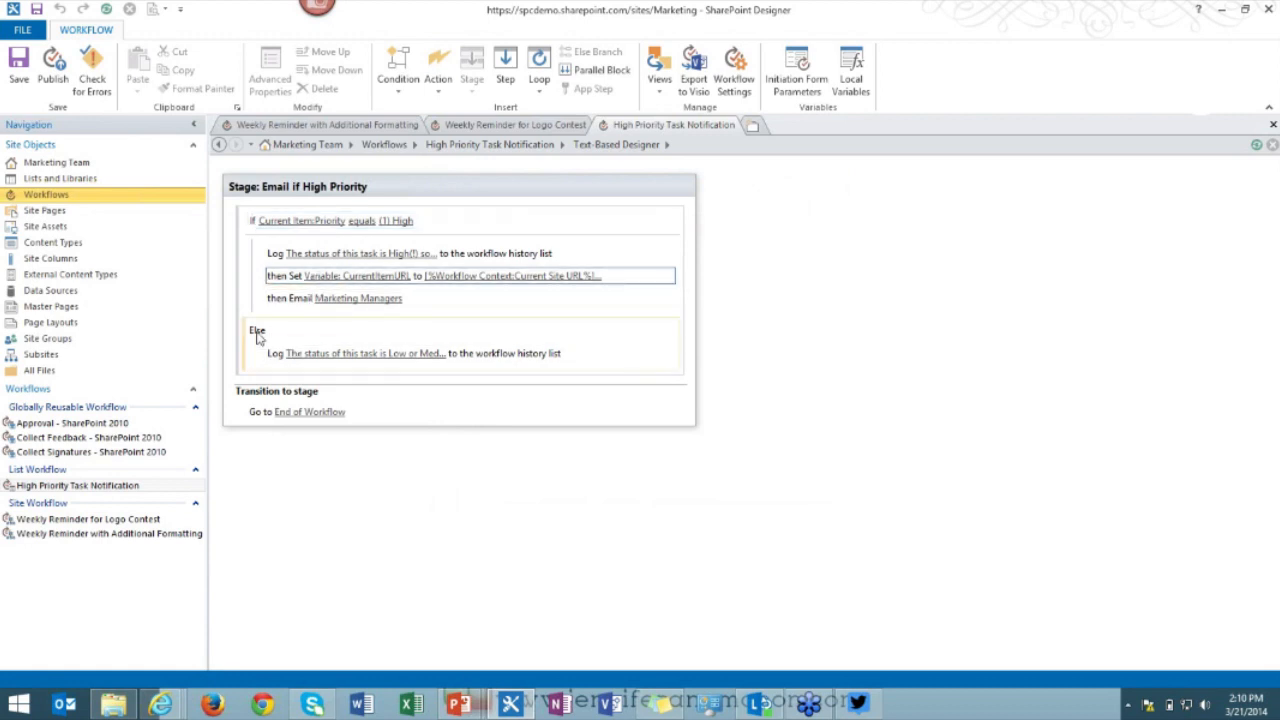
{"action": "left_click", "coordinate": [338, 299]}
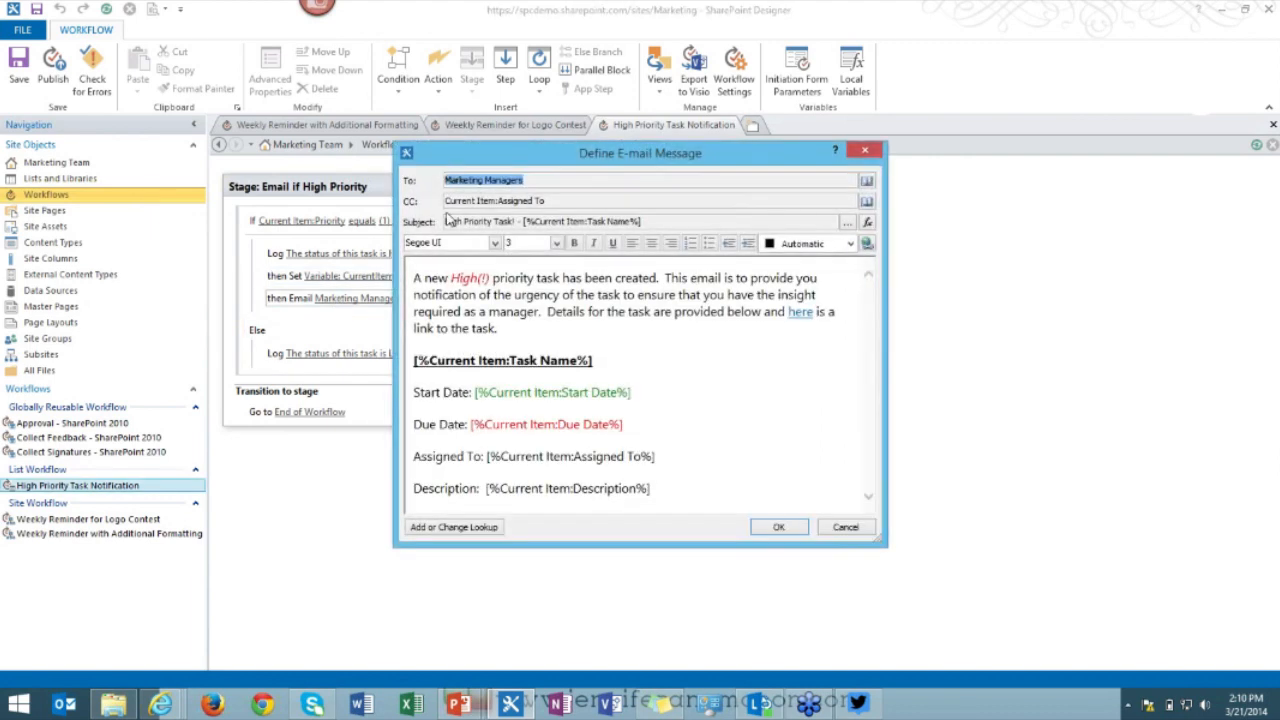
{"action": "left_click", "coordinate": [651, 377]}
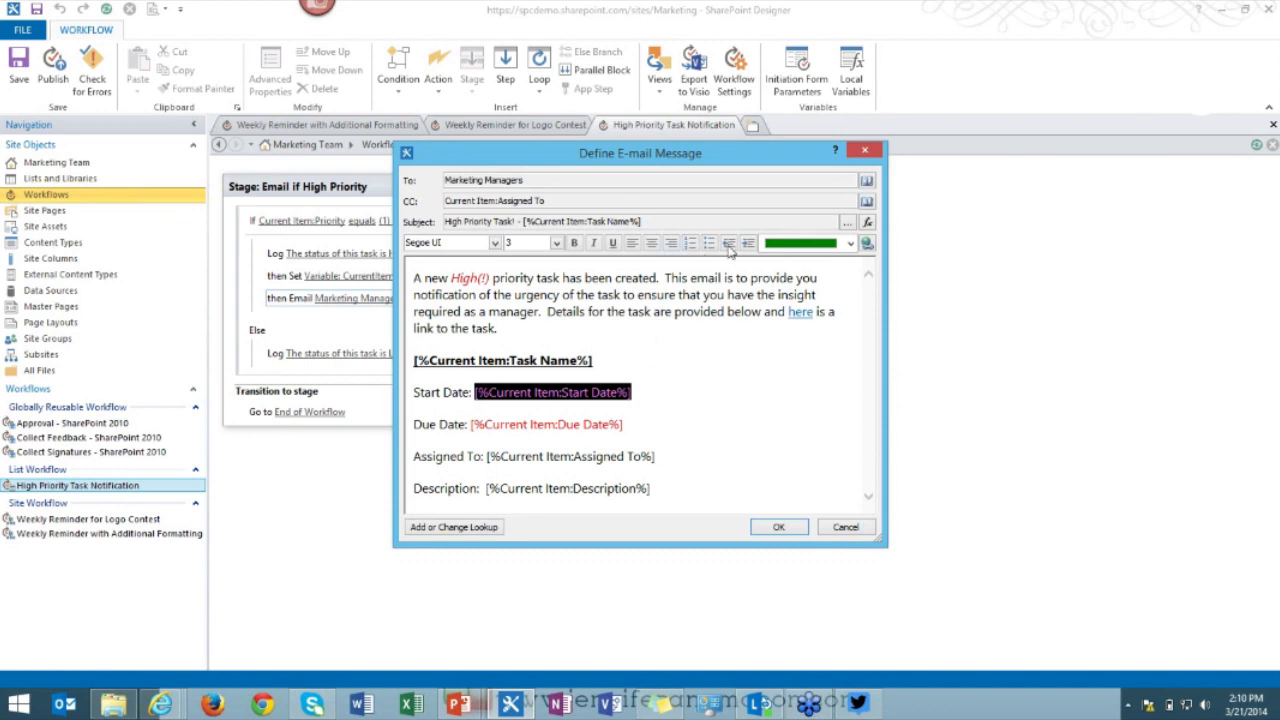
{"action": "left_click", "coordinate": [417, 280]}
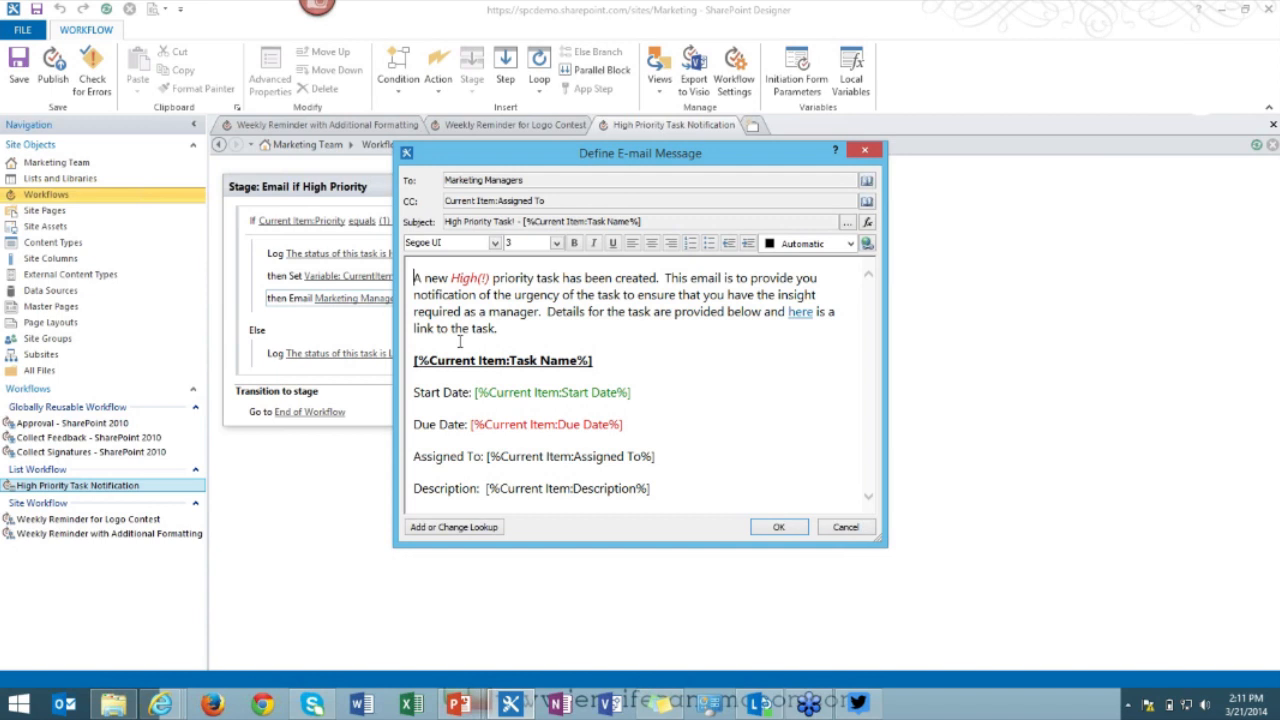
{"action": "left_click", "coordinate": [846, 527]}
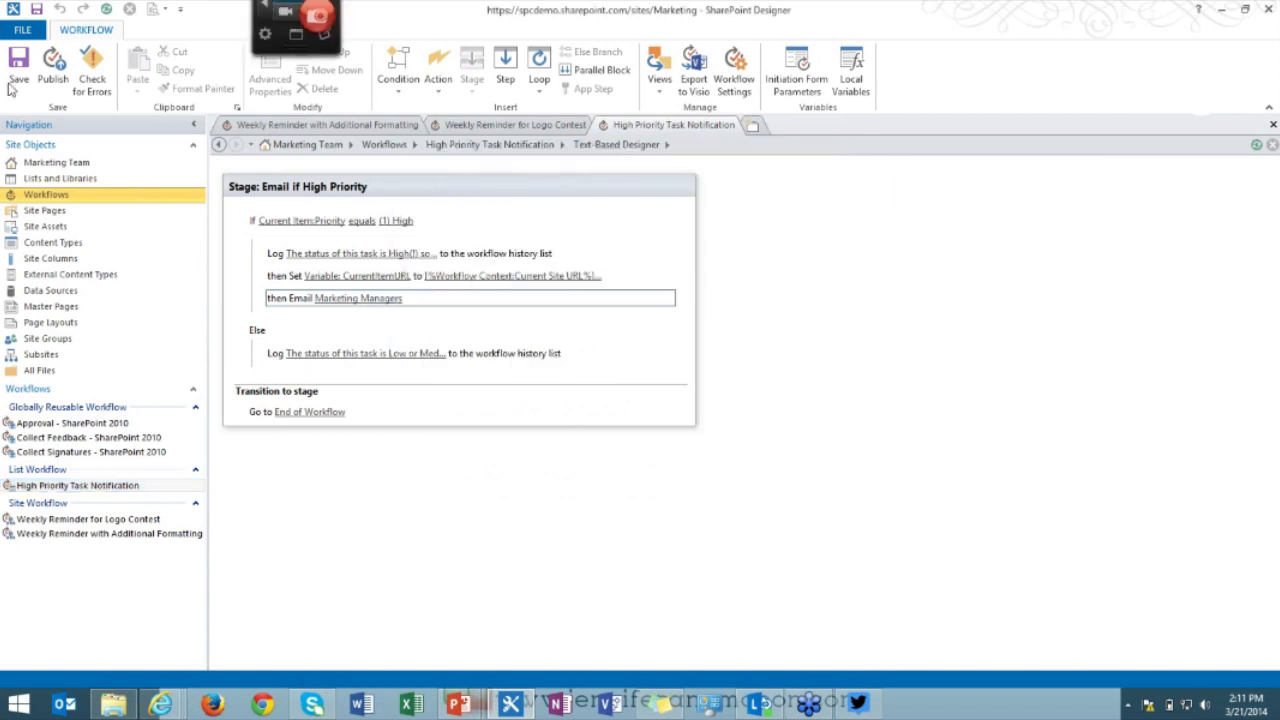
Reopen the High Priority Task Notification workflow, then show the Workflows gallery from the Navigation pane.
{"action": "left_click", "coordinate": [495, 146]}
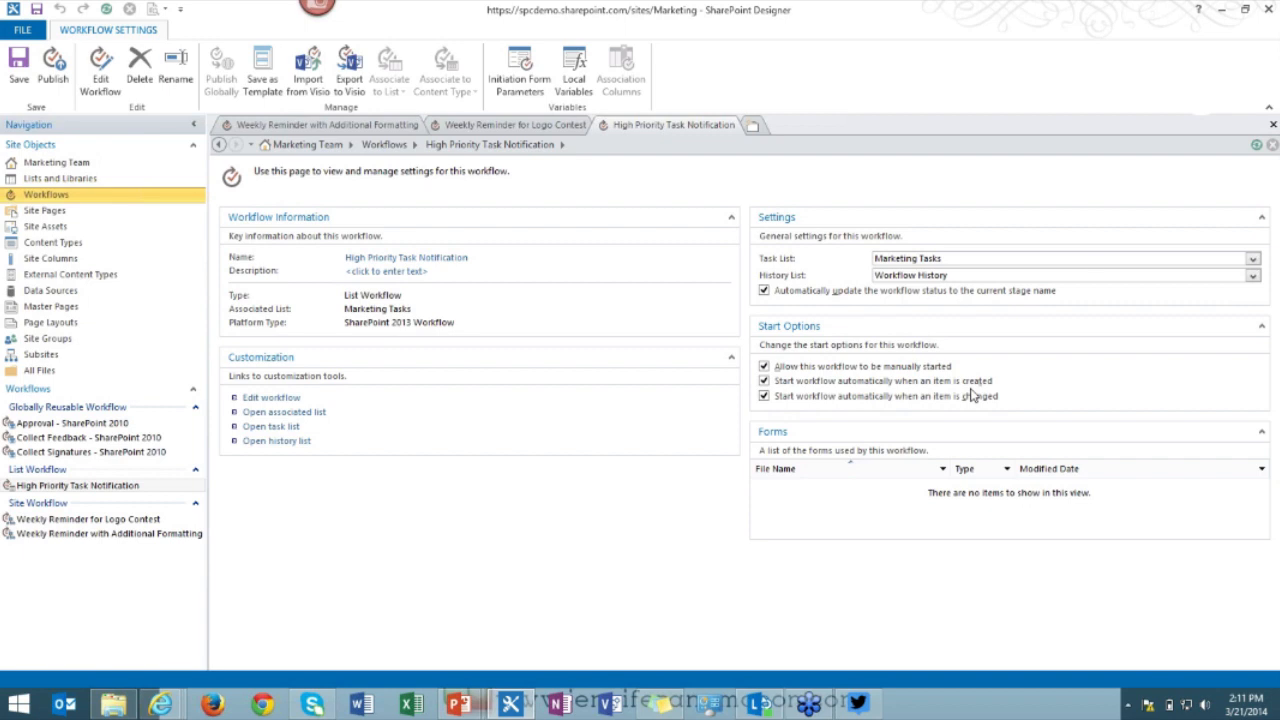
{"action": "left_click", "coordinate": [278, 398]}
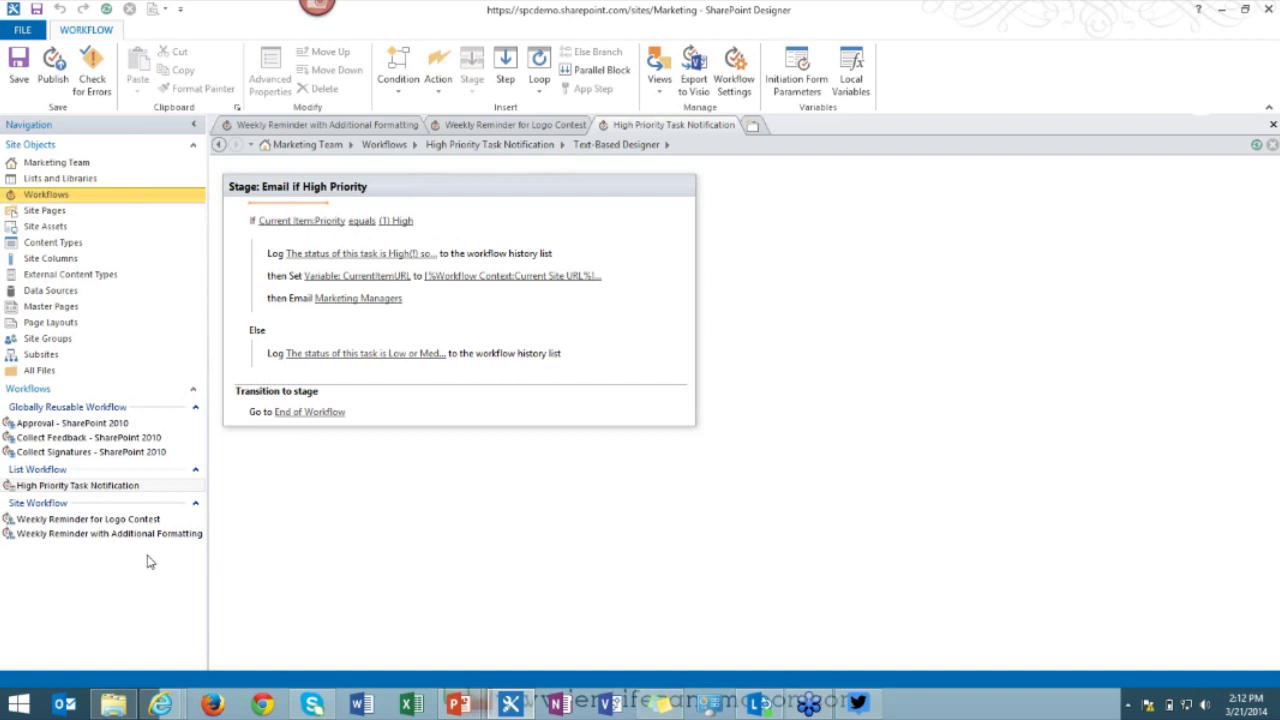
{"action": "left_click", "coordinate": [63, 198]}
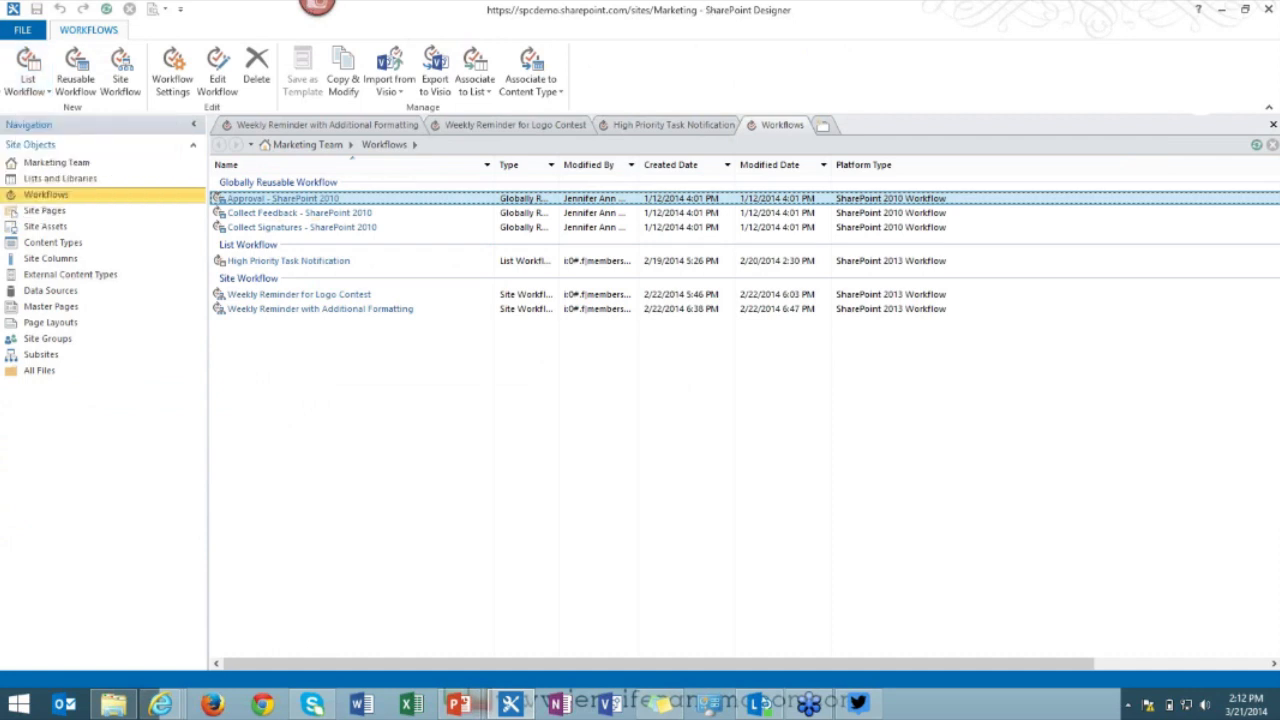
Create a SharePoint 2013 list workflow named 'Live Demo - High Priority' on Marketing Tasks.
{"action": "left_click", "coordinate": [28, 90]}
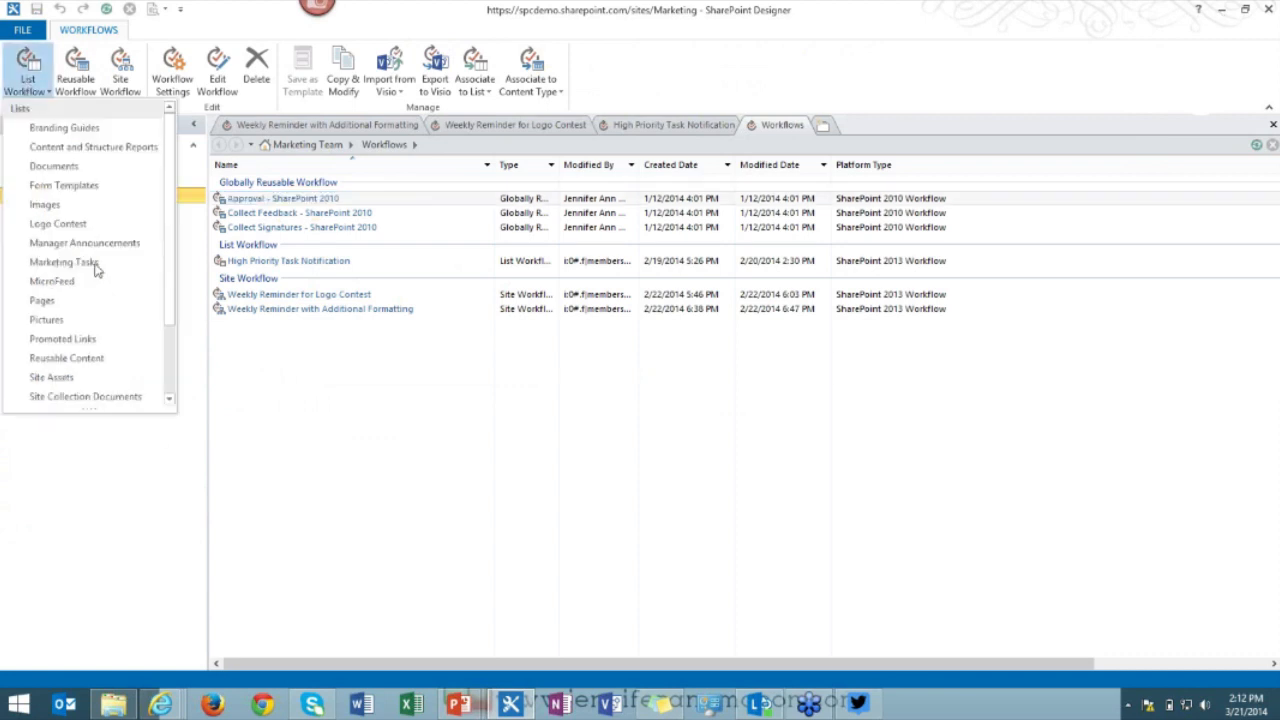
{"action": "left_click", "coordinate": [64, 262]}
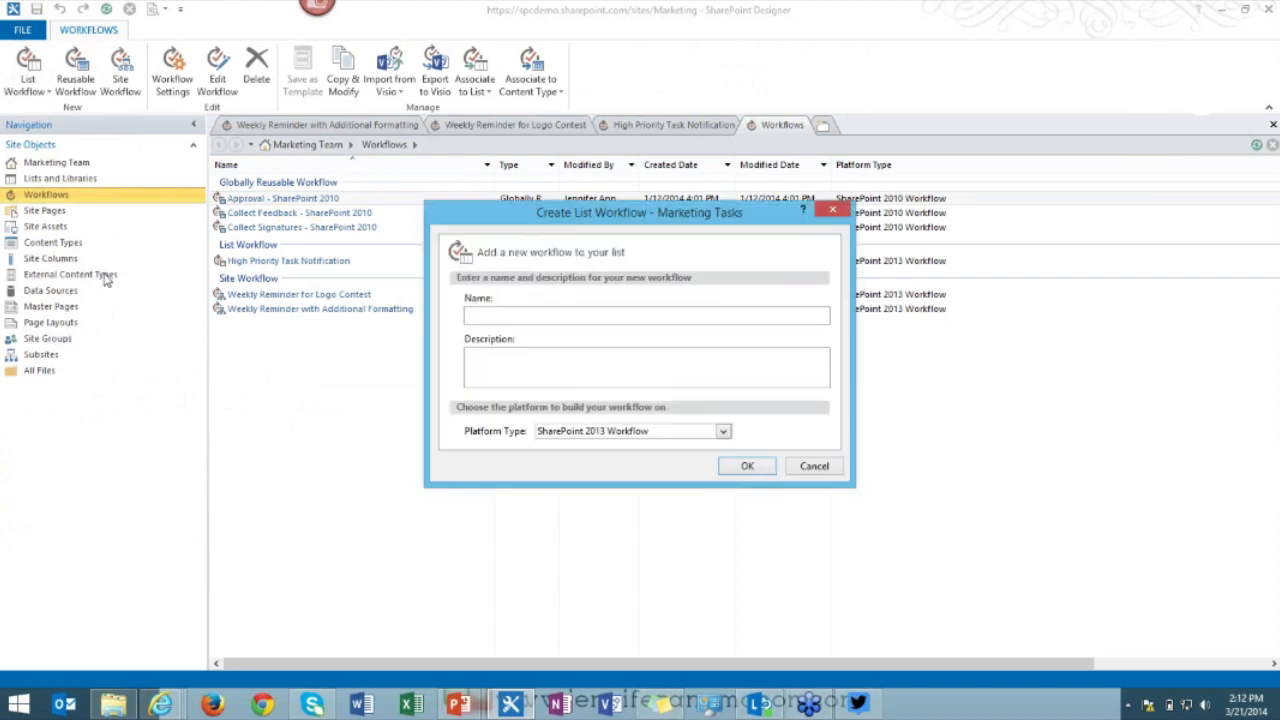
{"action": "type", "text": "Live Demo - High Priority"}
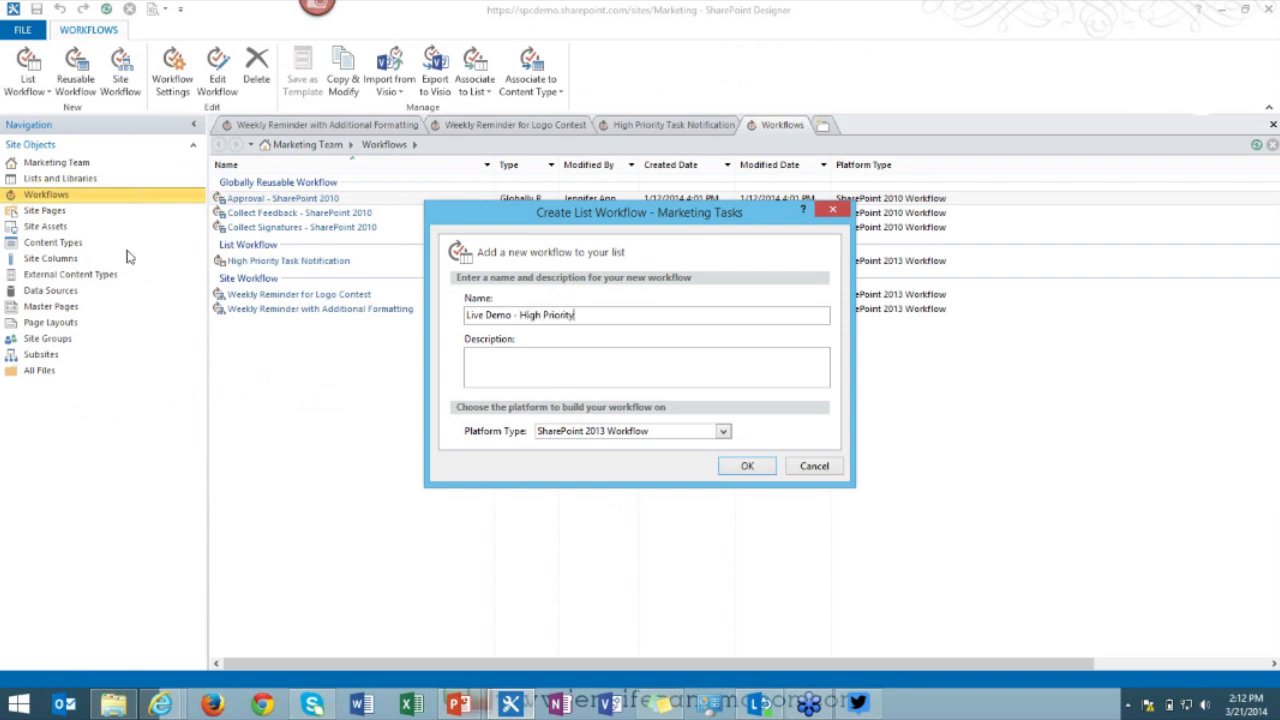
{"action": "key", "text": "Tab"}
{"action": "left_click", "coordinate": [677, 434]}
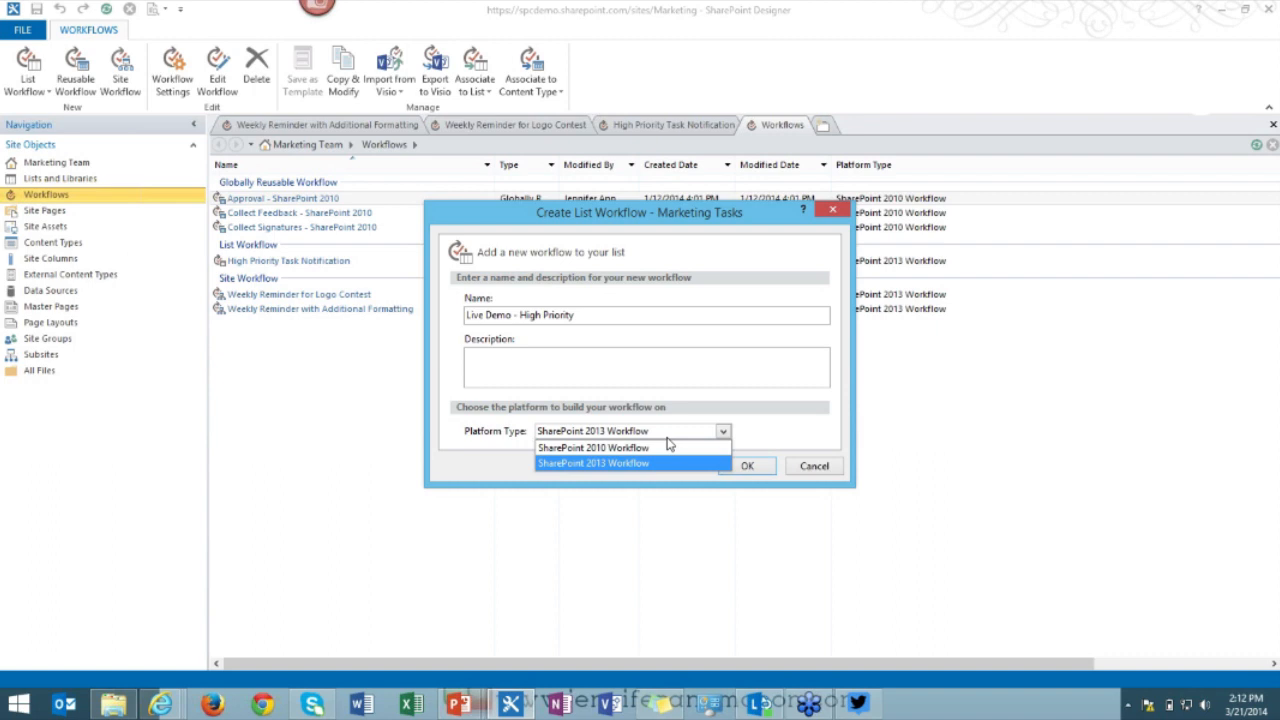
{"action": "left_click", "coordinate": [641, 464]}
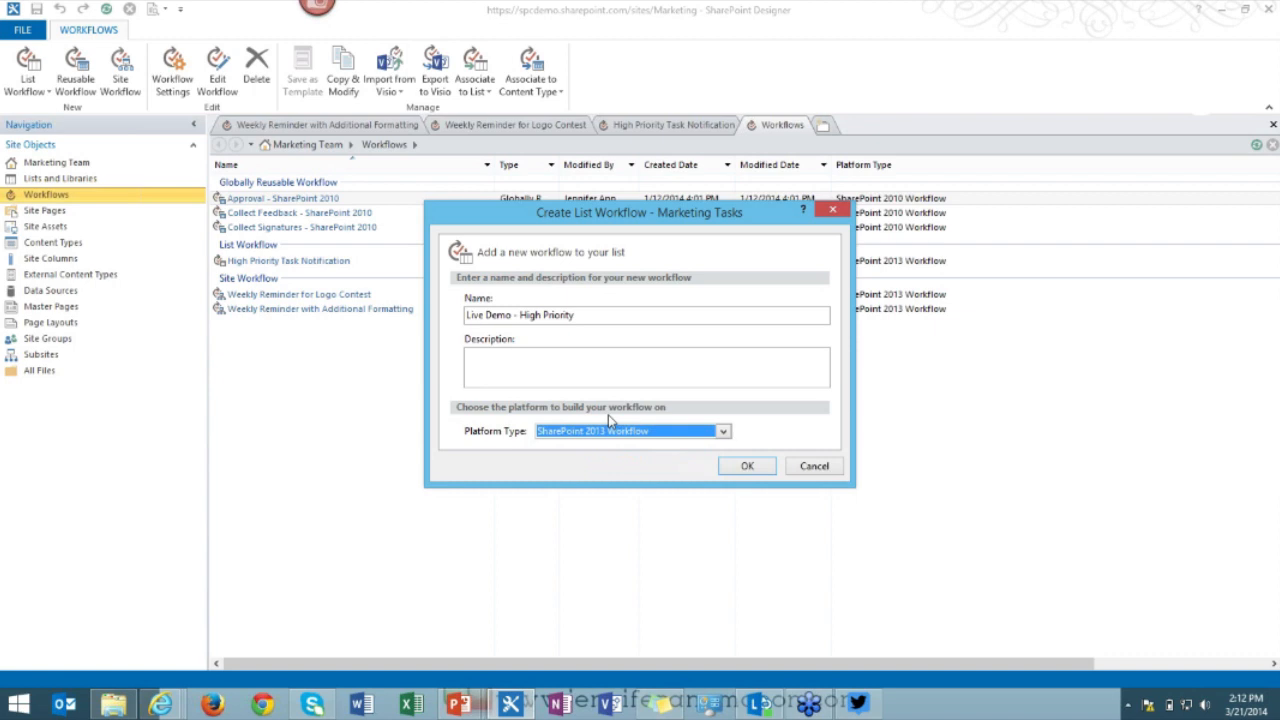
{"action": "left_click", "coordinate": [745, 466]}
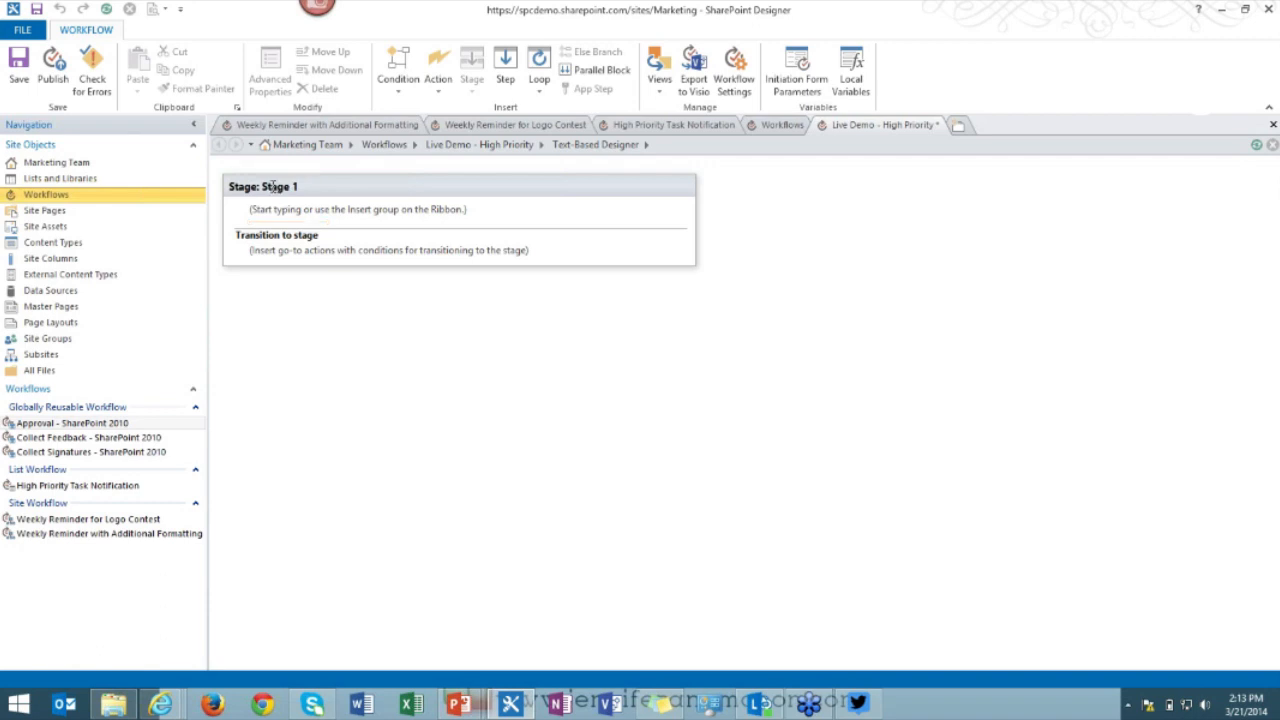
Retitle Stage 1 as 'Email if Task is High Priority (Live Demo)'.
{"action": "left_click", "coordinate": [276, 188]}
{"action": "type", "text": "Email if Tas"}
{"action": "type", "text": "k is High "}
{"action": "type", "text": "Priorit"}
{"action": "type", "text": "y (Live Demo"}
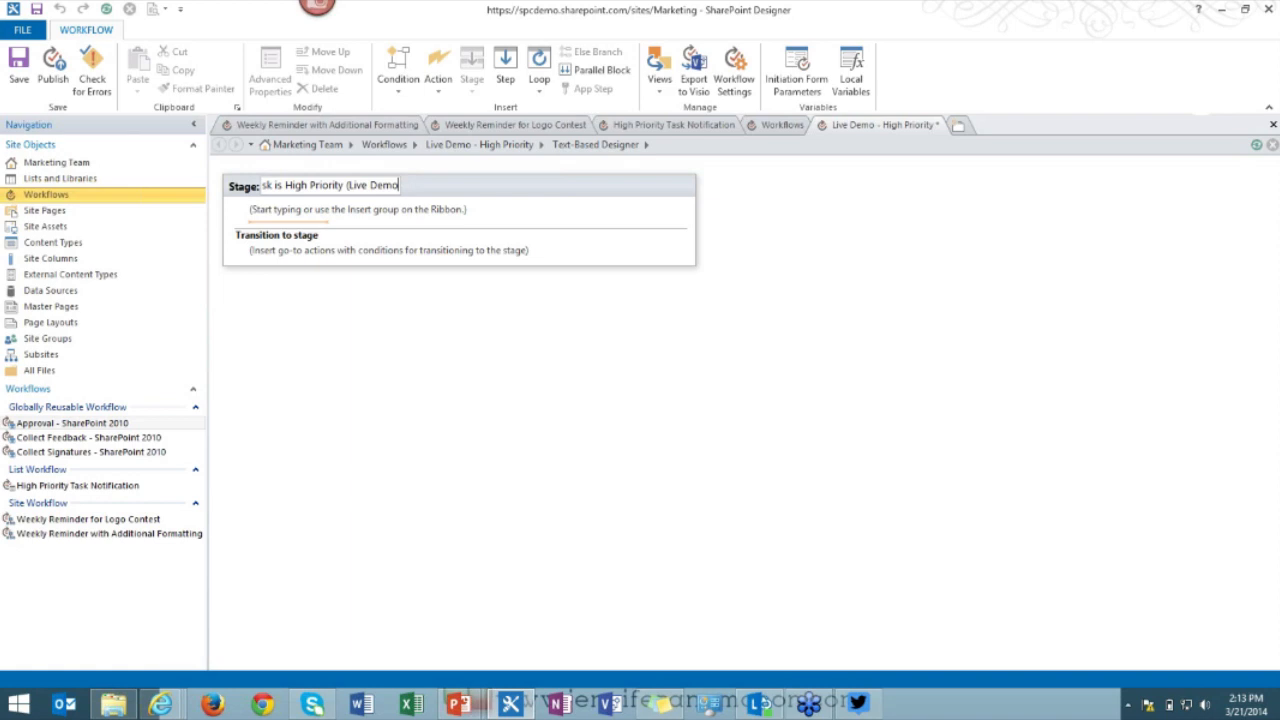
{"action": "type", "text": ")"}
{"action": "left_click", "coordinate": [266, 226]}
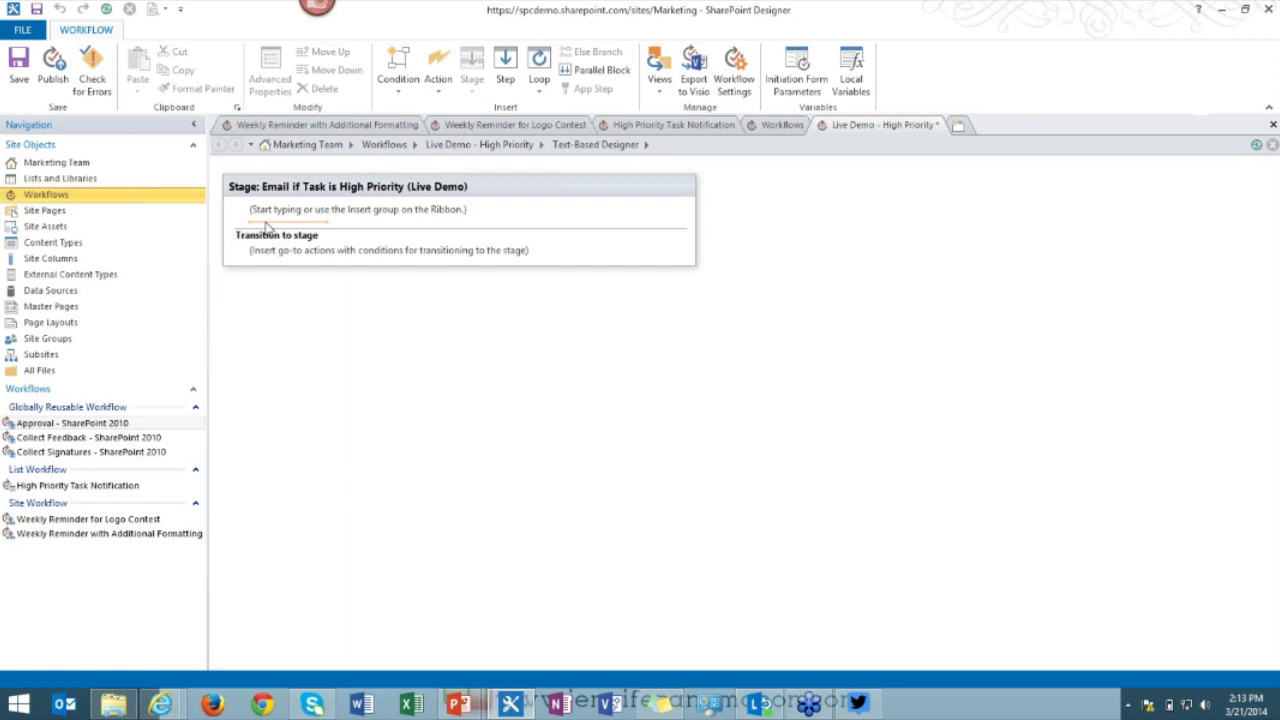
Insert an If any value equals value condition into the empty stage.
{"action": "type", "text": "if"}
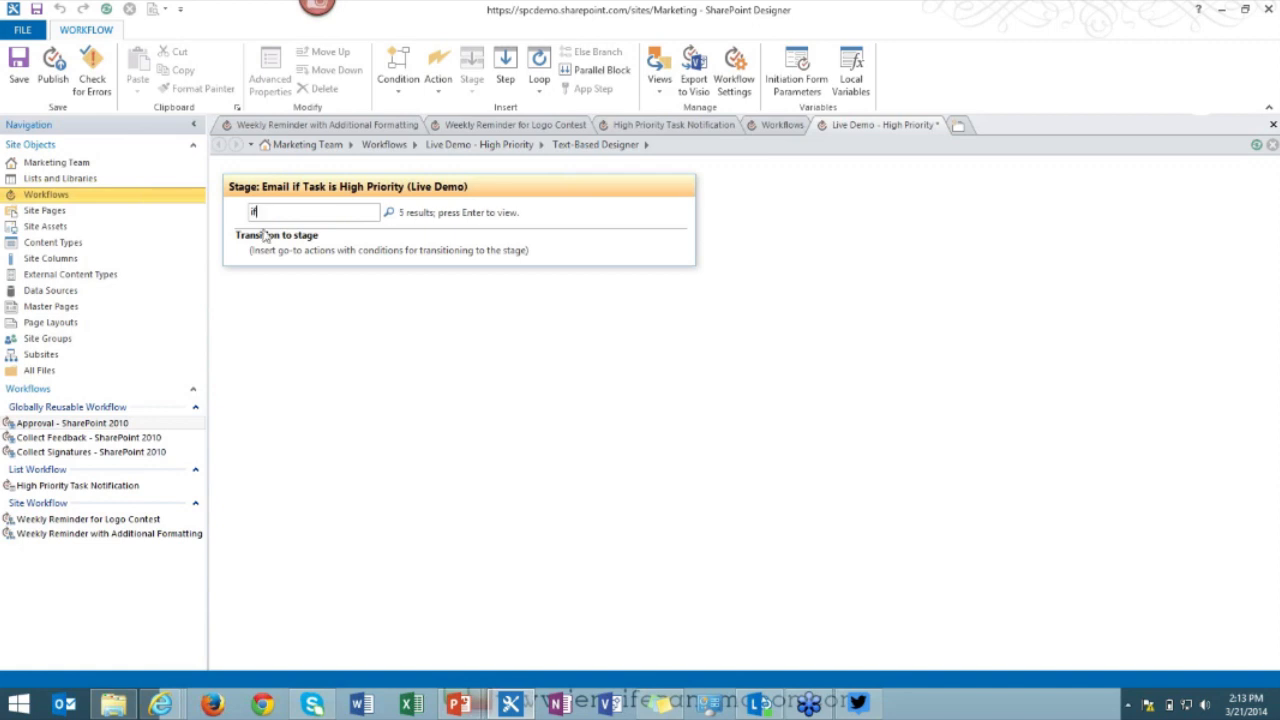
{"action": "key", "text": "Return"}
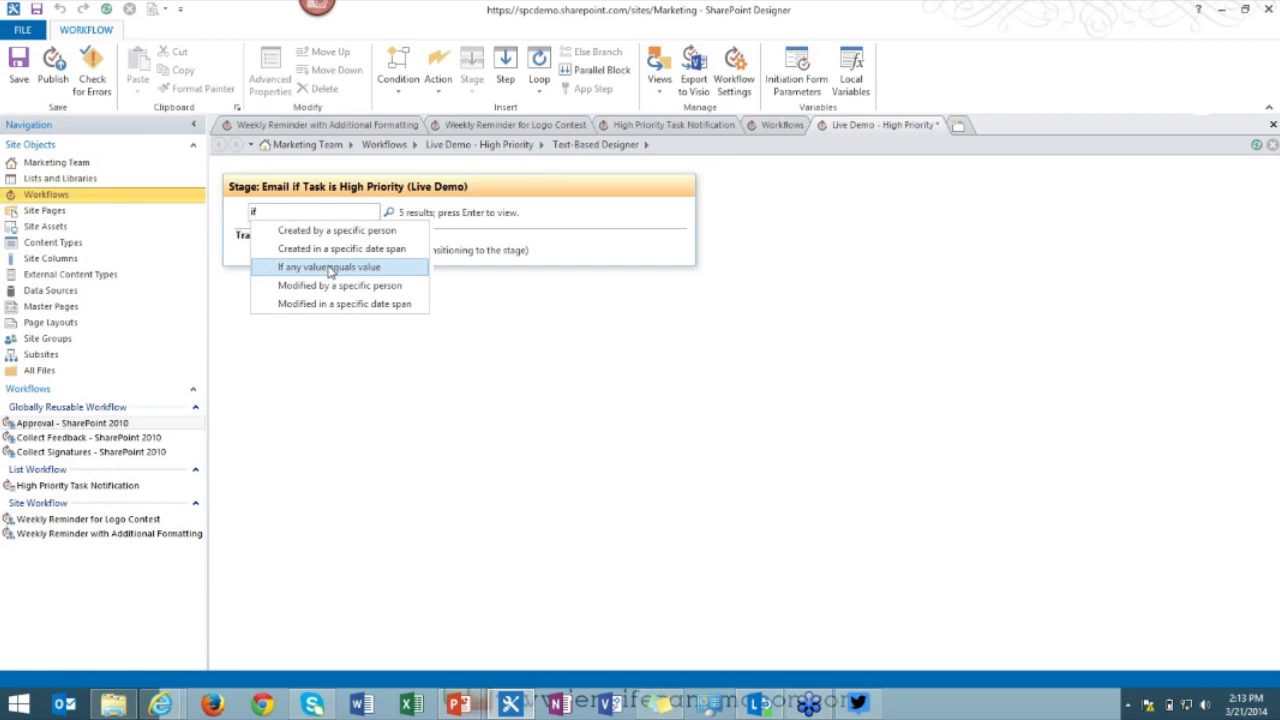
{"action": "left_click", "coordinate": [238, 222]}
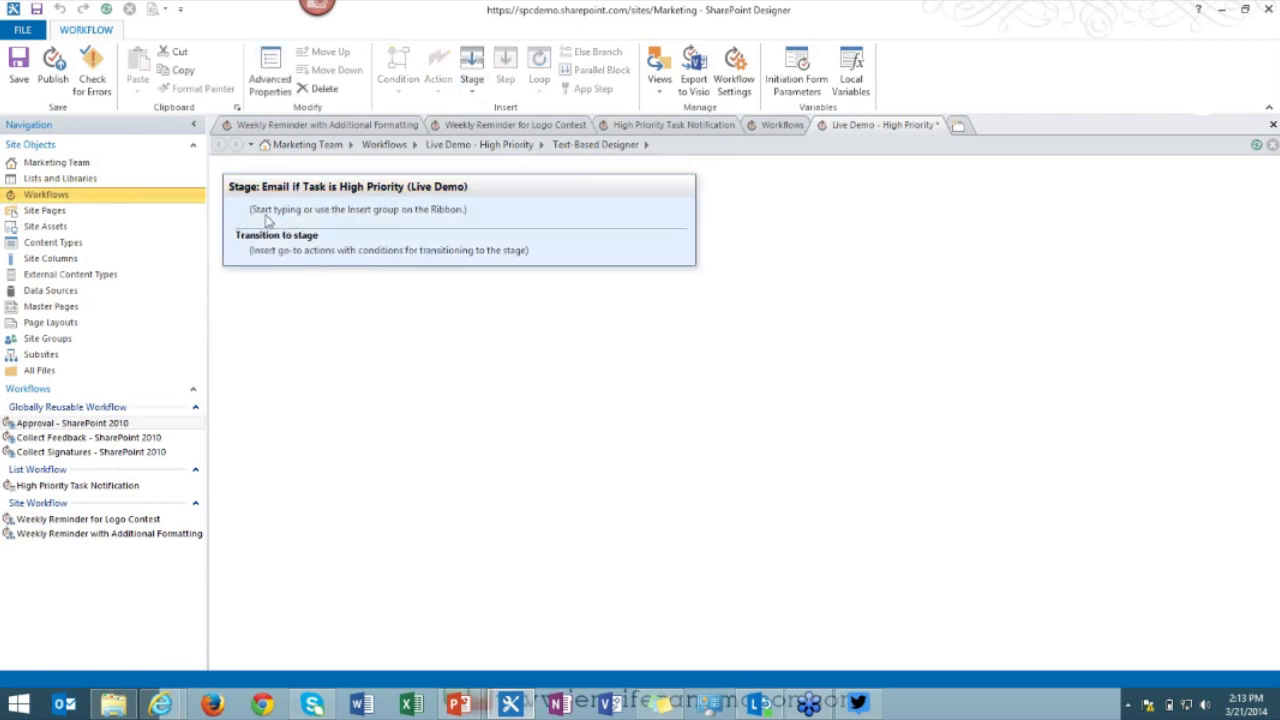
{"action": "left_click", "coordinate": [257, 212]}
{"action": "left_click", "coordinate": [400, 94]}
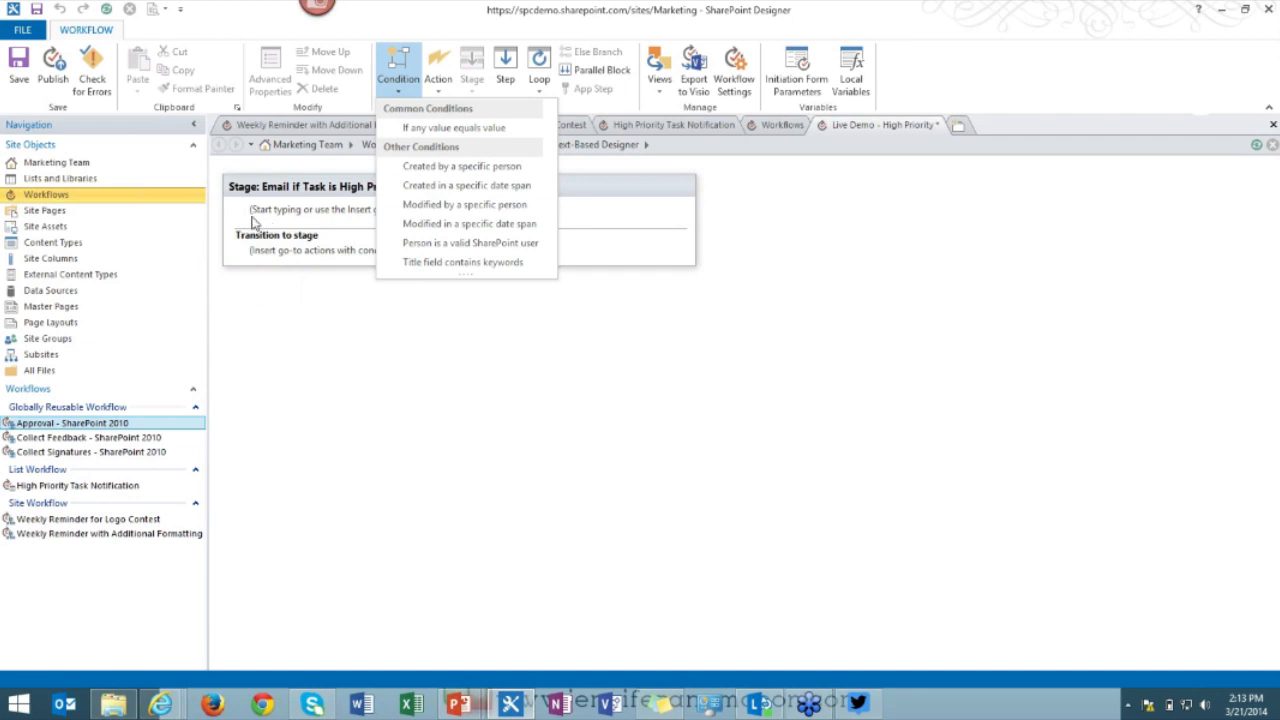
{"action": "left_click", "coordinate": [430, 130]}
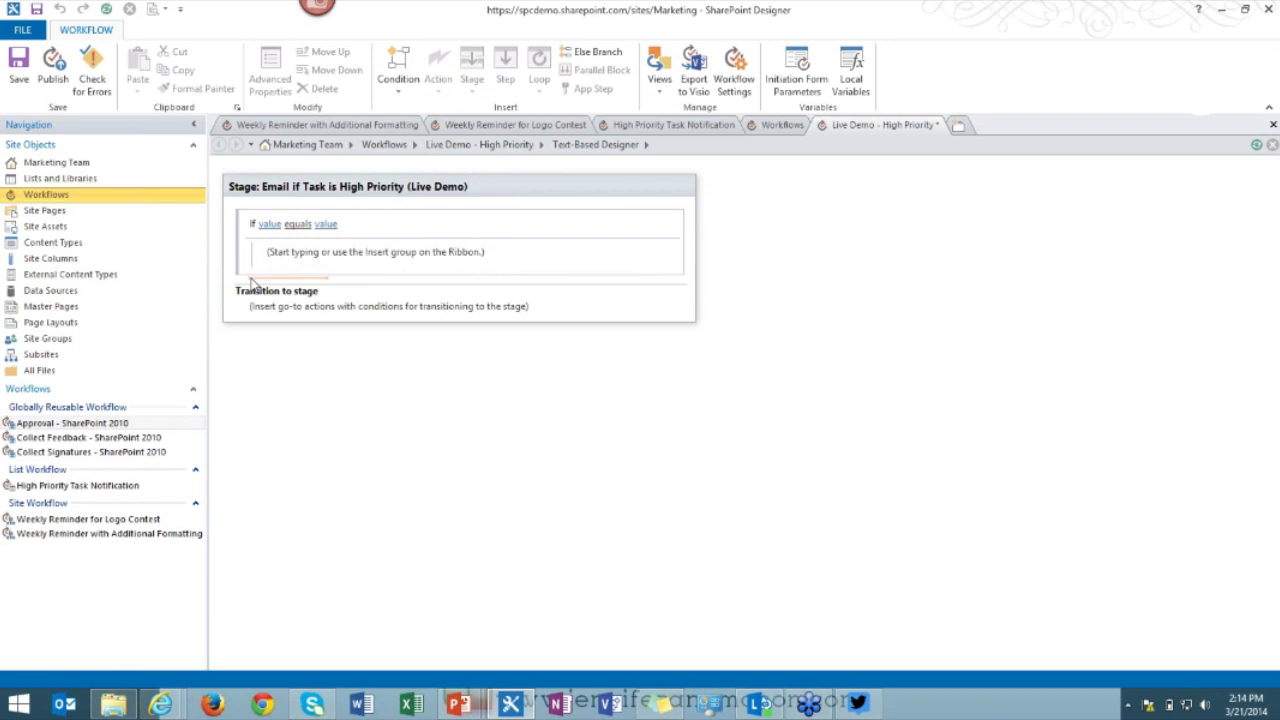
Explore the If block's insertion and edit options, then begin setting its first value.
{"action": "left_click", "coordinate": [252, 280]}
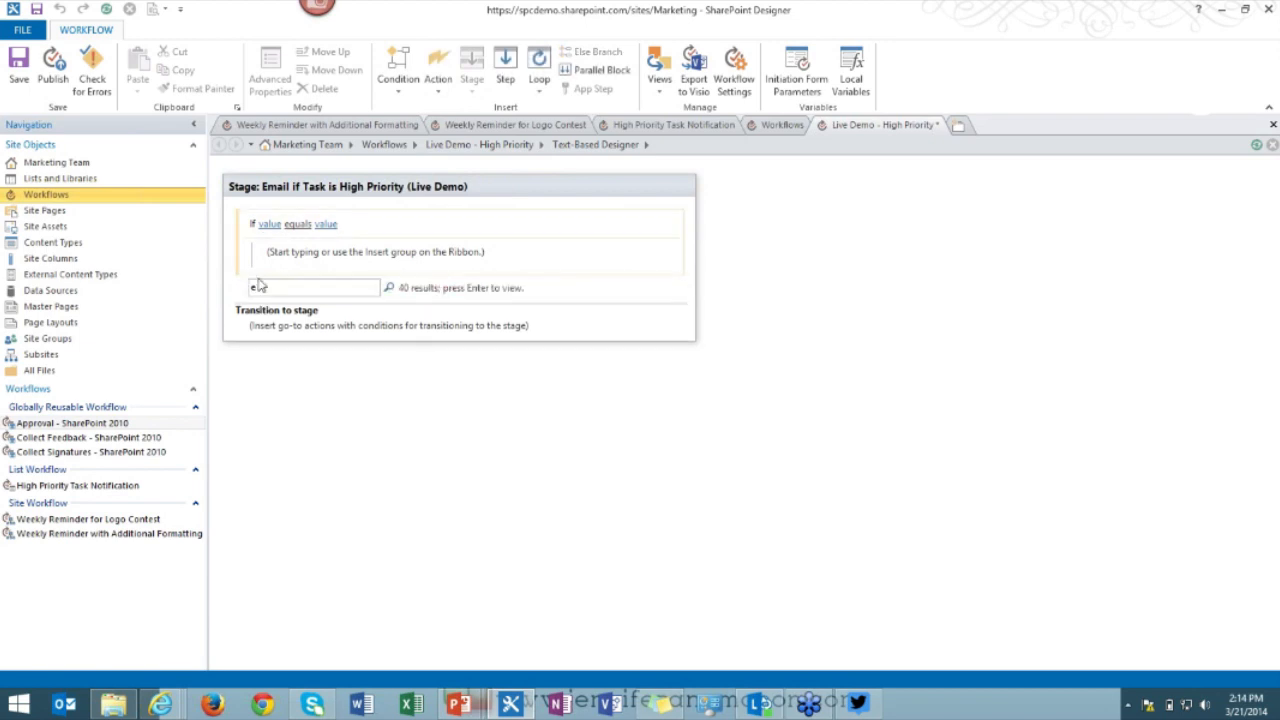
{"action": "key", "text": "Escape"}
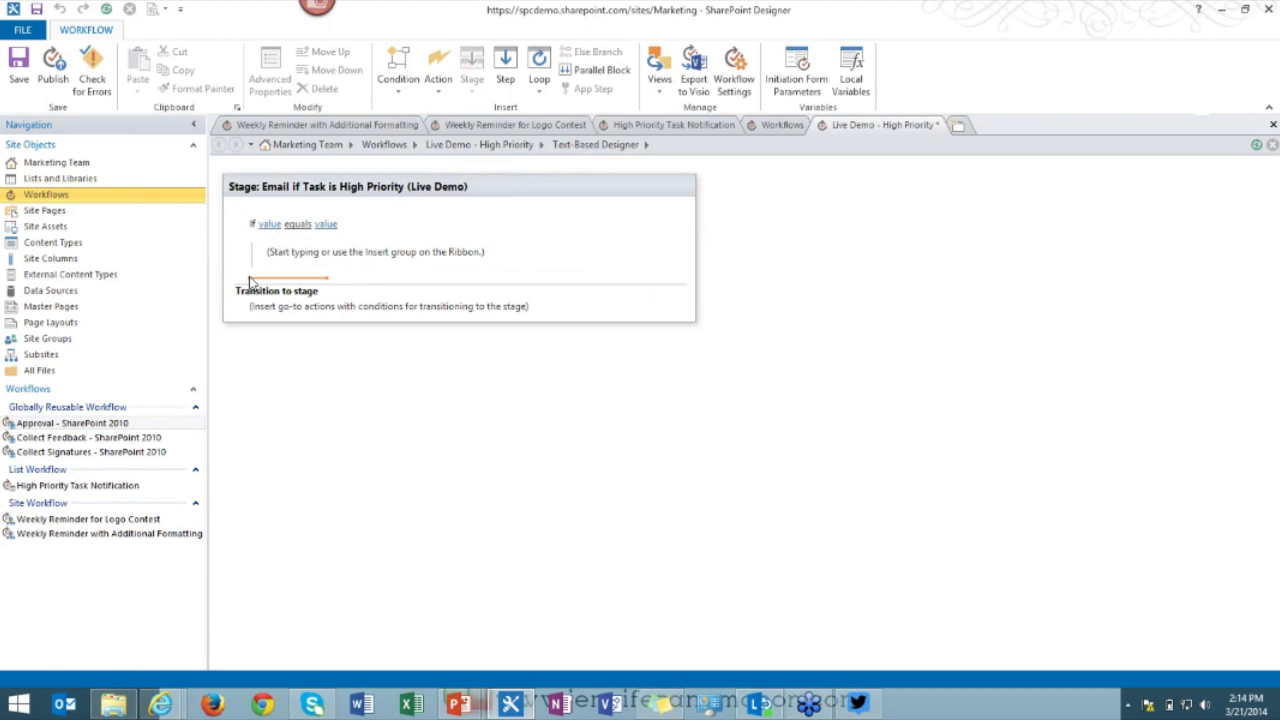
{"action": "left_click", "coordinate": [252, 282]}
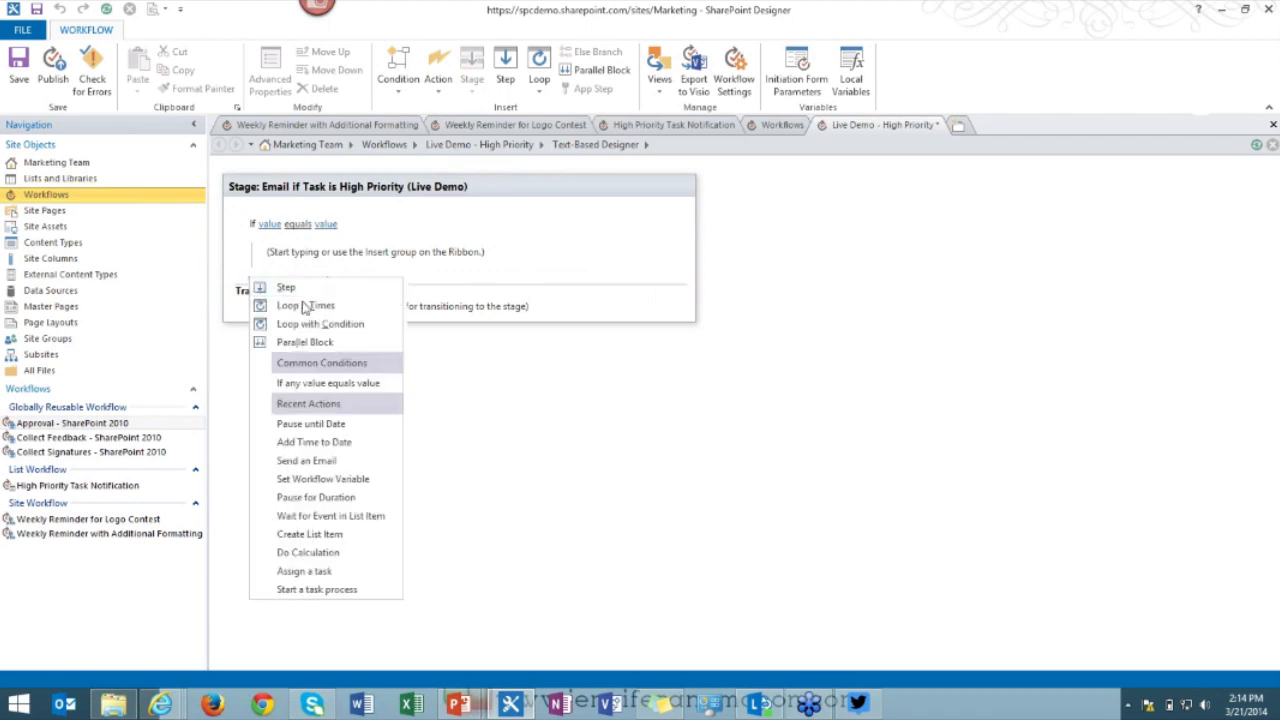
{"action": "right_click", "coordinate": [244, 248]}
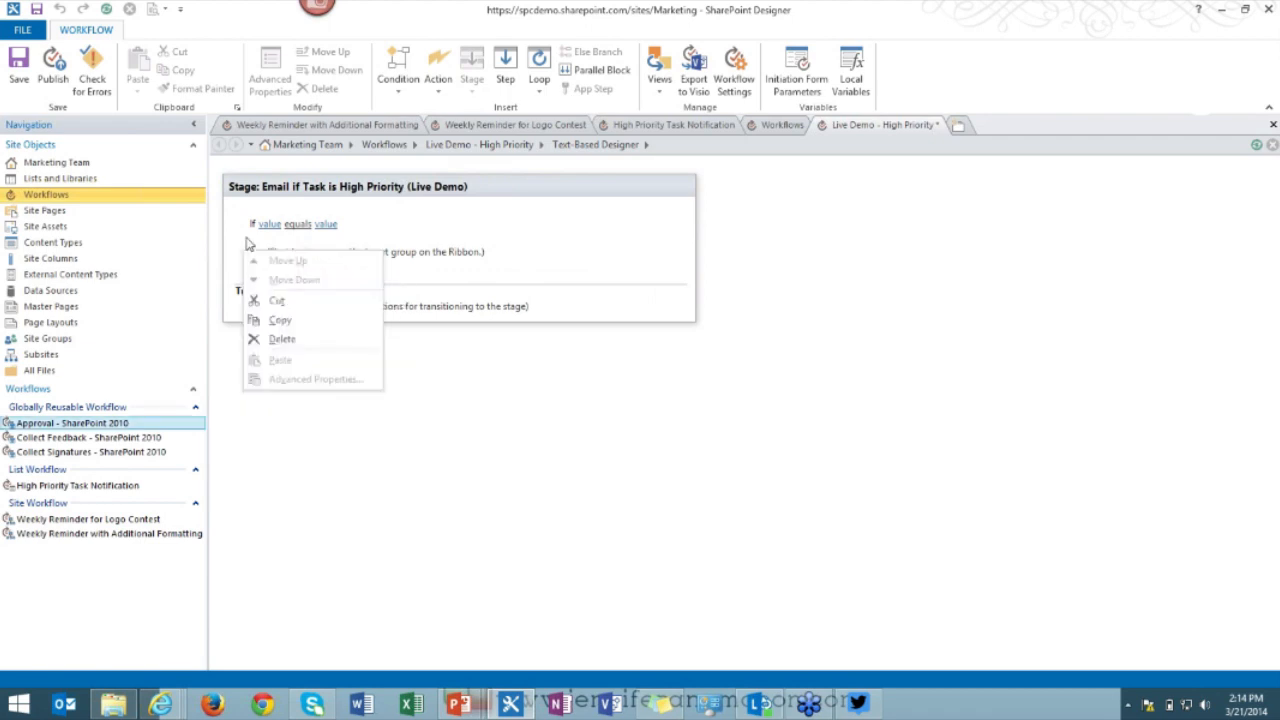
{"action": "left_click", "coordinate": [246, 239]}
{"action": "right_click", "coordinate": [248, 244]}
{"action": "right_click", "coordinate": [247, 264]}
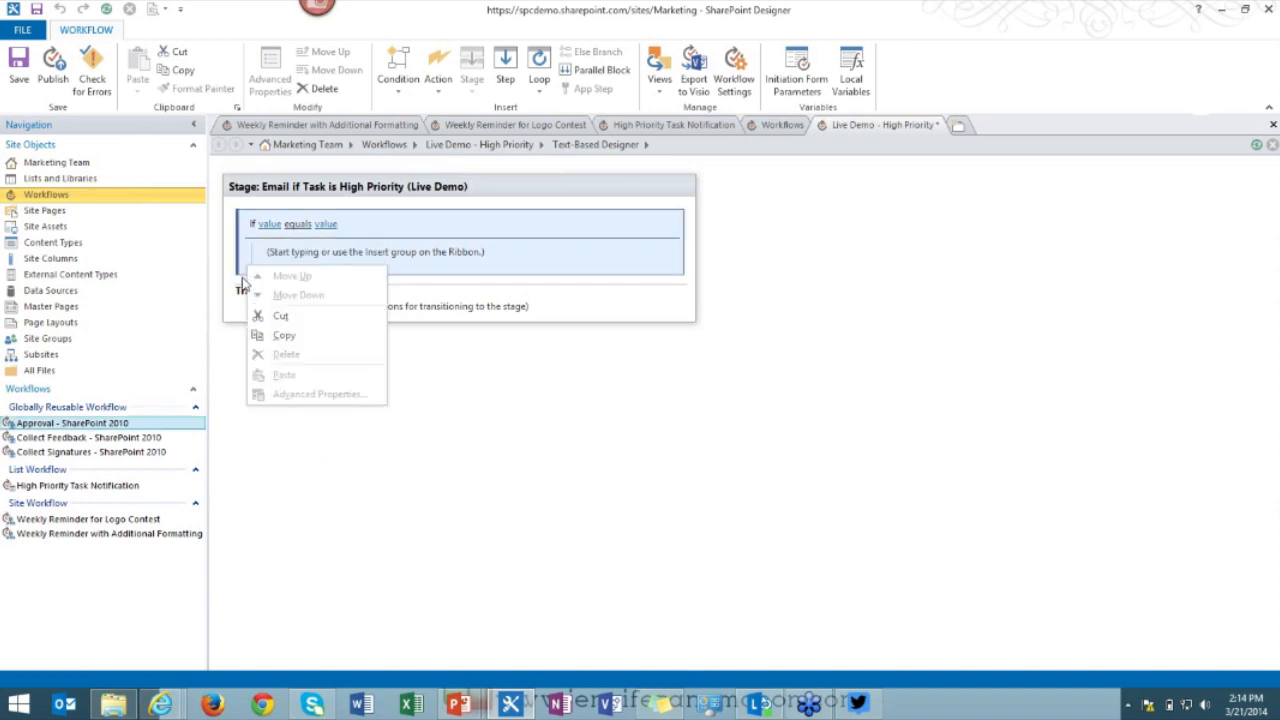
{"action": "right_click", "coordinate": [248, 278]}
{"action": "left_click", "coordinate": [248, 278]}
{"action": "right_click", "coordinate": [245, 275]}
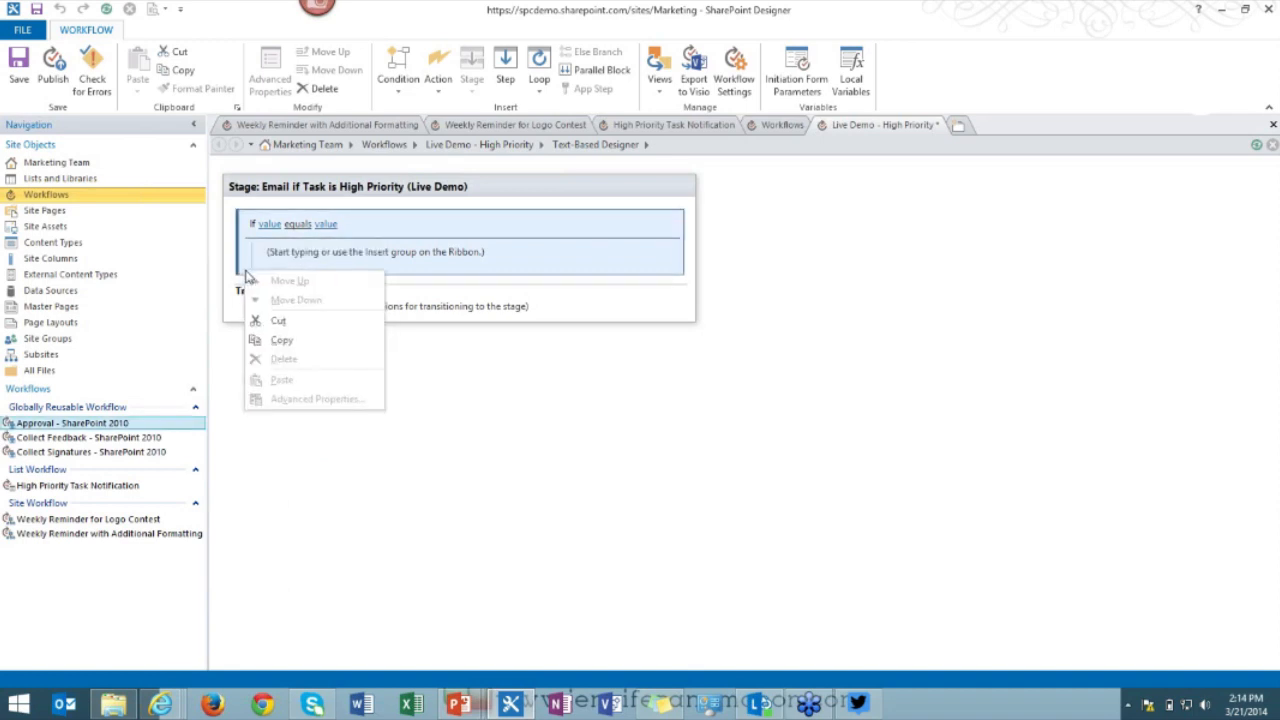
{"action": "left_click", "coordinate": [245, 282]}
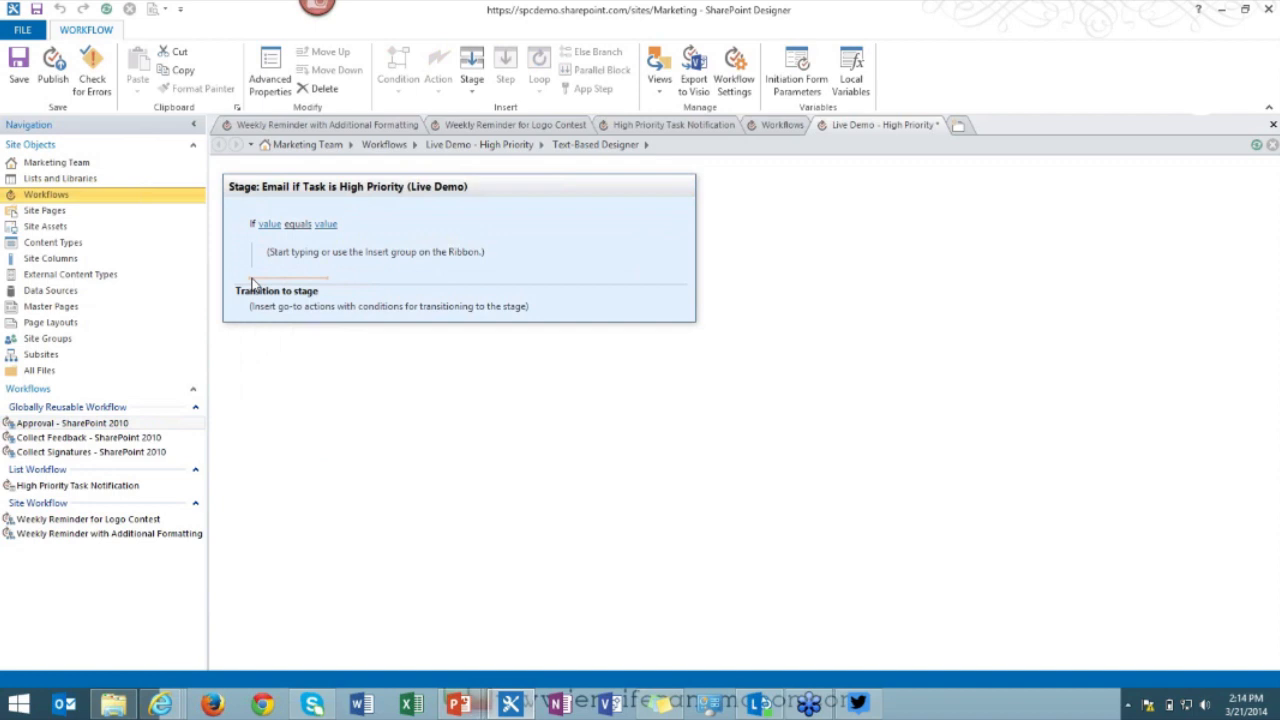
{"action": "left_click", "coordinate": [252, 284]}
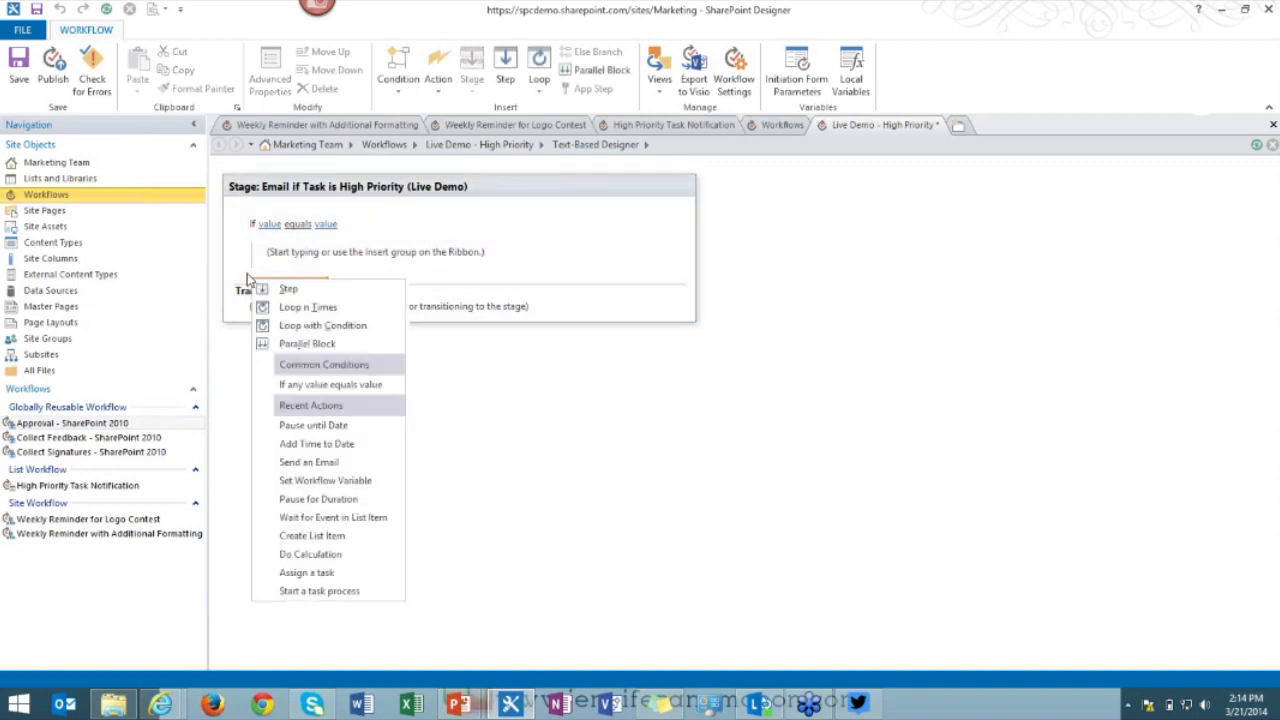
{"action": "left_click", "coordinate": [271, 227]}
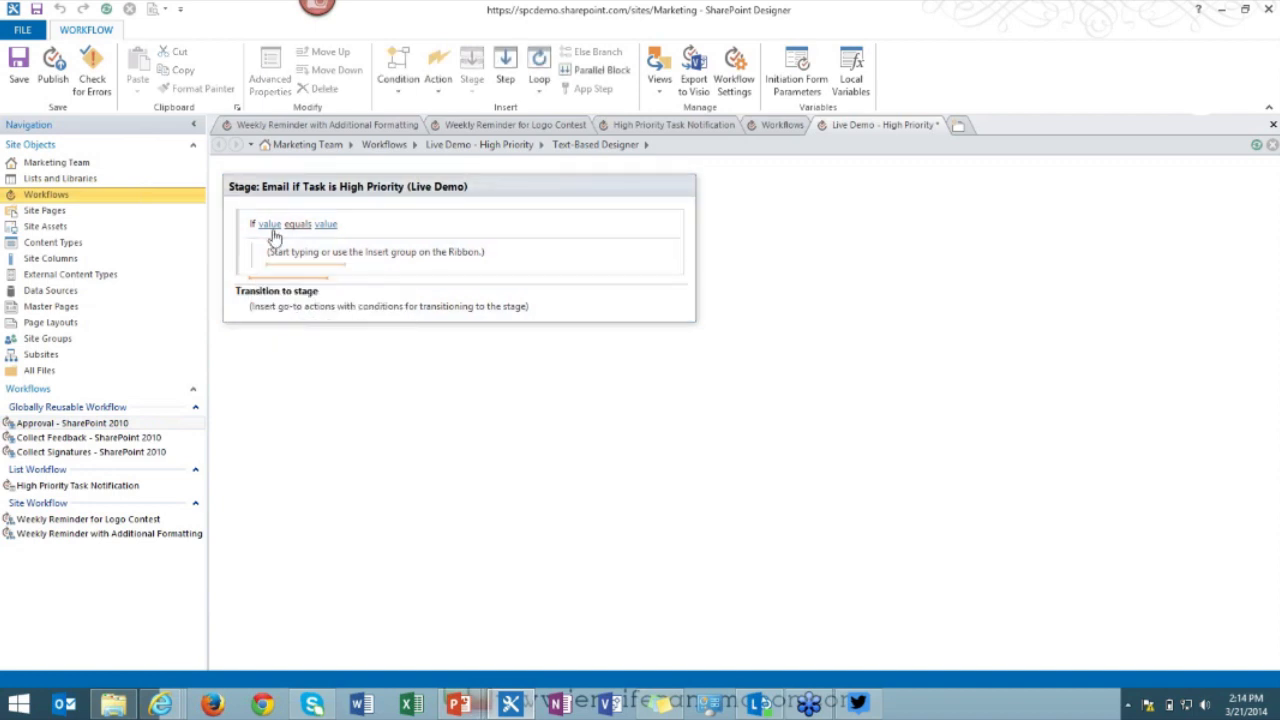
{"action": "left_click", "coordinate": [336, 224]}
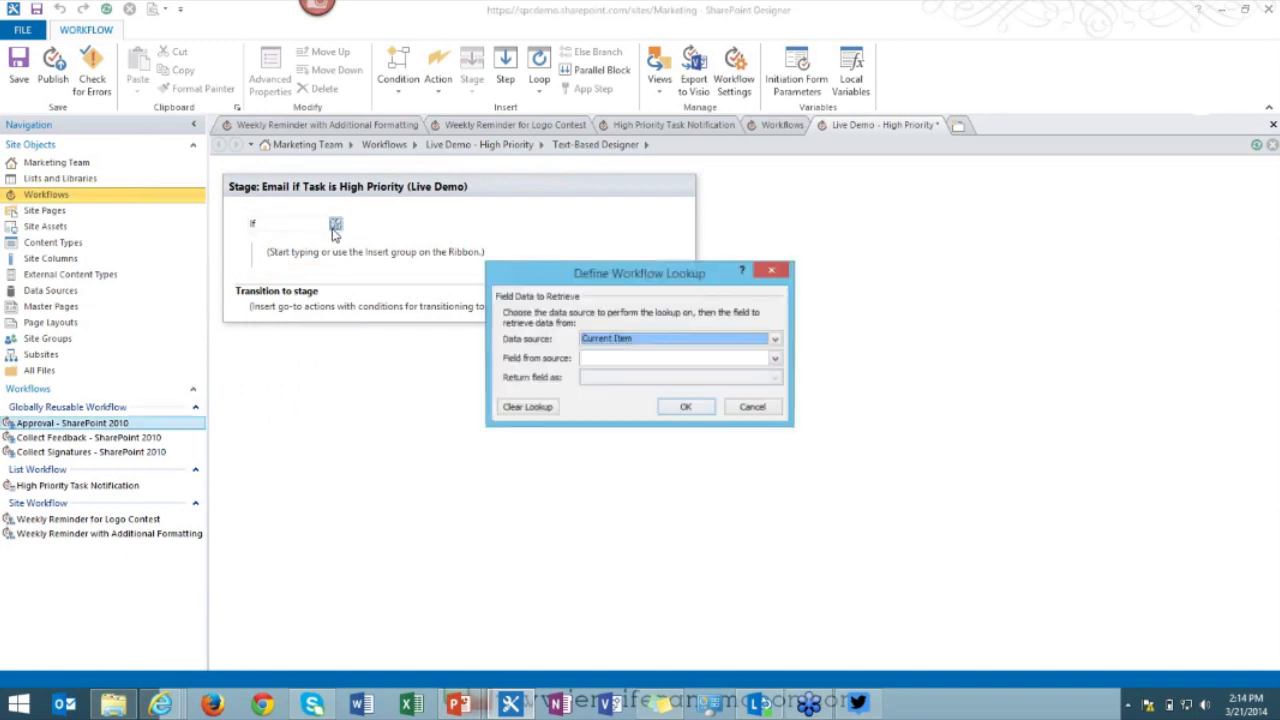
{"action": "left_click", "coordinate": [646, 359]}
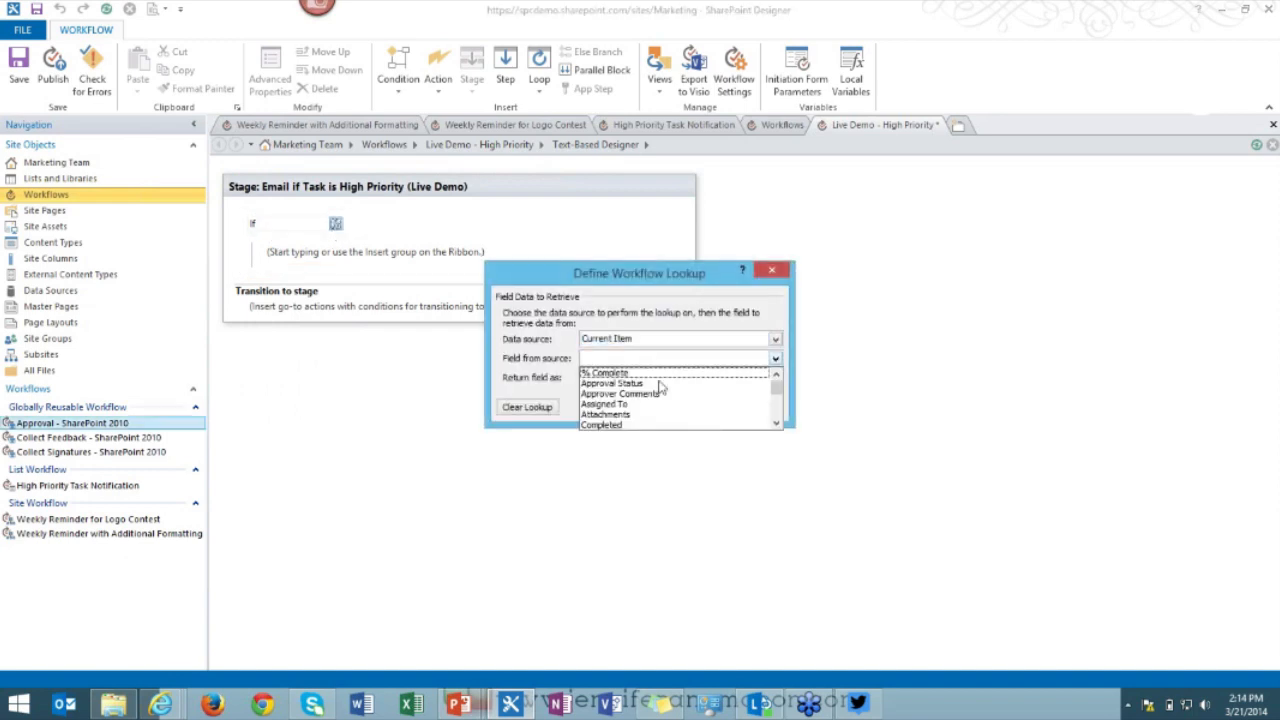
{"action": "scroll", "coordinate": [660, 392], "scroll_direction": "down", "scroll_amount": 2}
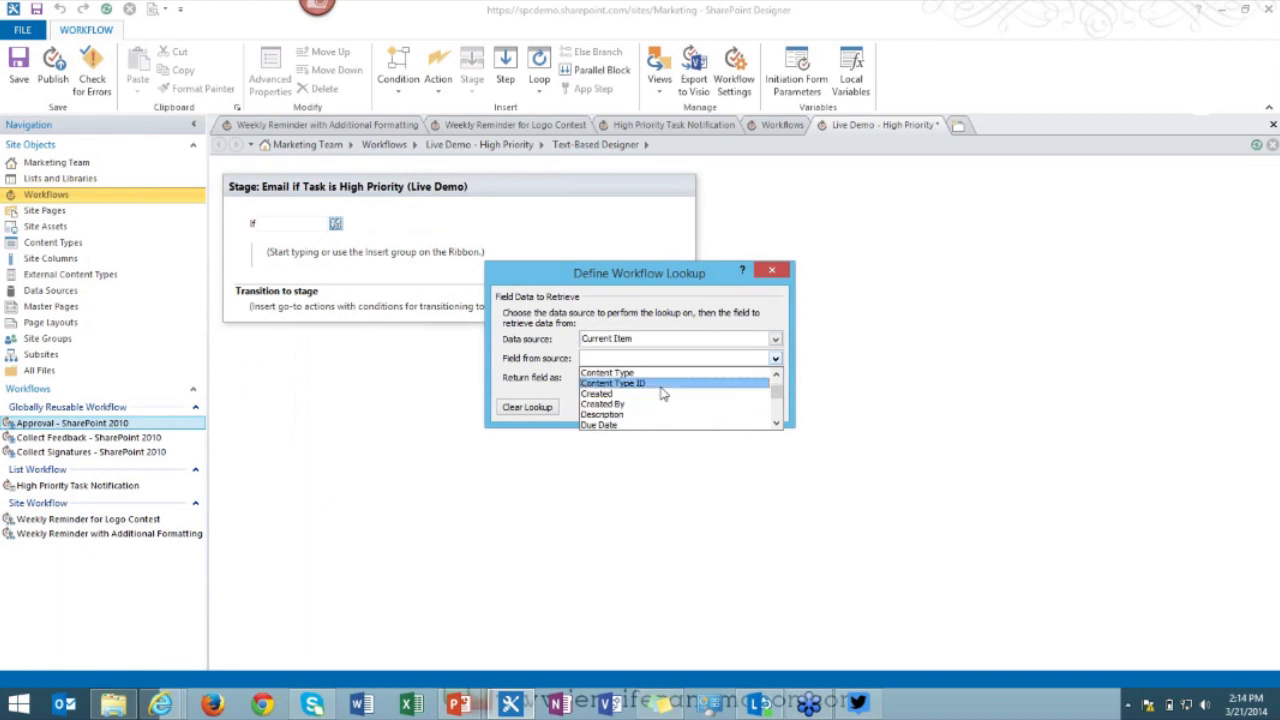
{"action": "scroll", "coordinate": [660, 394], "scroll_direction": "down", "scroll_amount": 1}
{"action": "scroll", "coordinate": [662, 393], "scroll_direction": "down", "scroll_amount": 1}
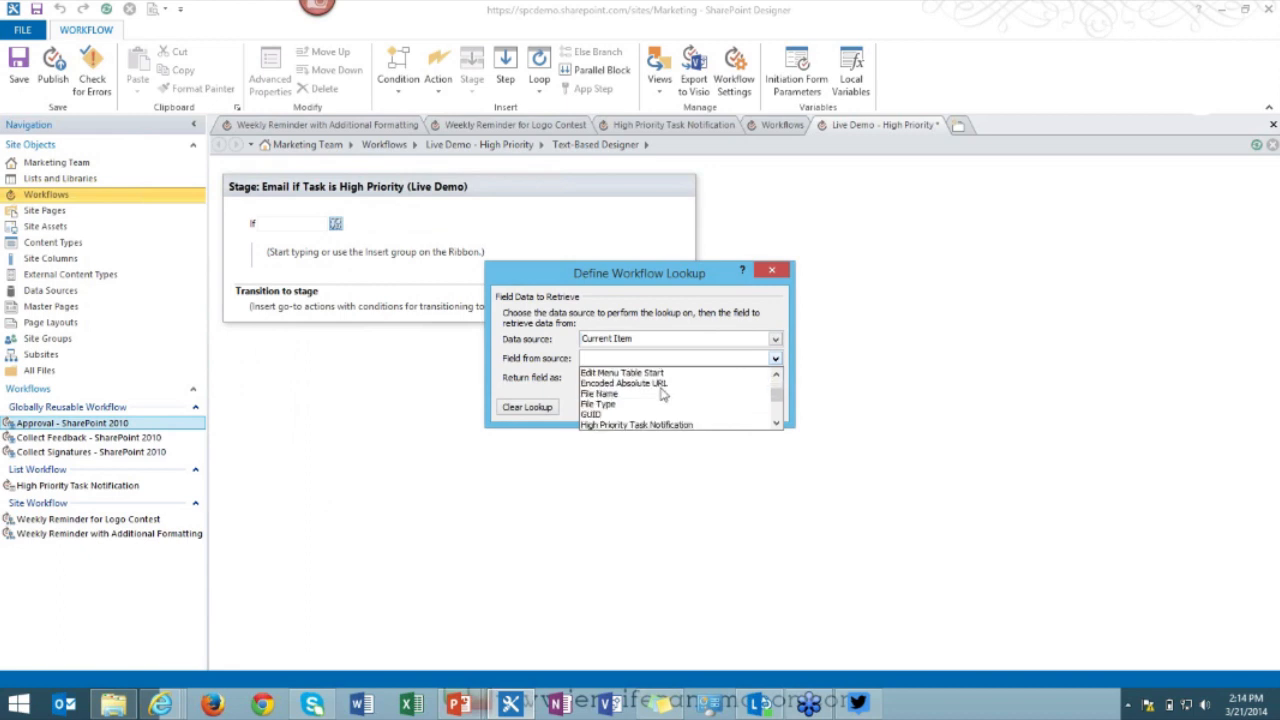
{"action": "scroll", "coordinate": [662, 396], "scroll_direction": "down", "scroll_amount": 1}
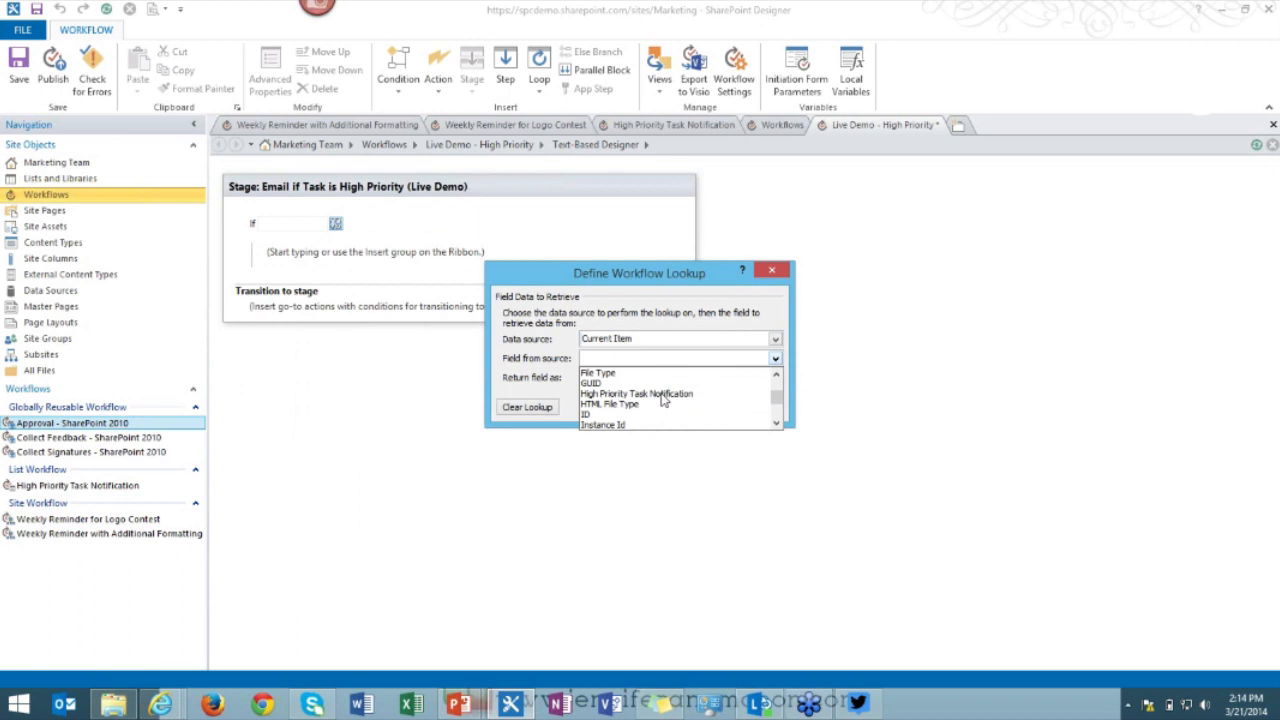
{"action": "scroll", "coordinate": [662, 399], "scroll_direction": "down", "scroll_amount": 1}
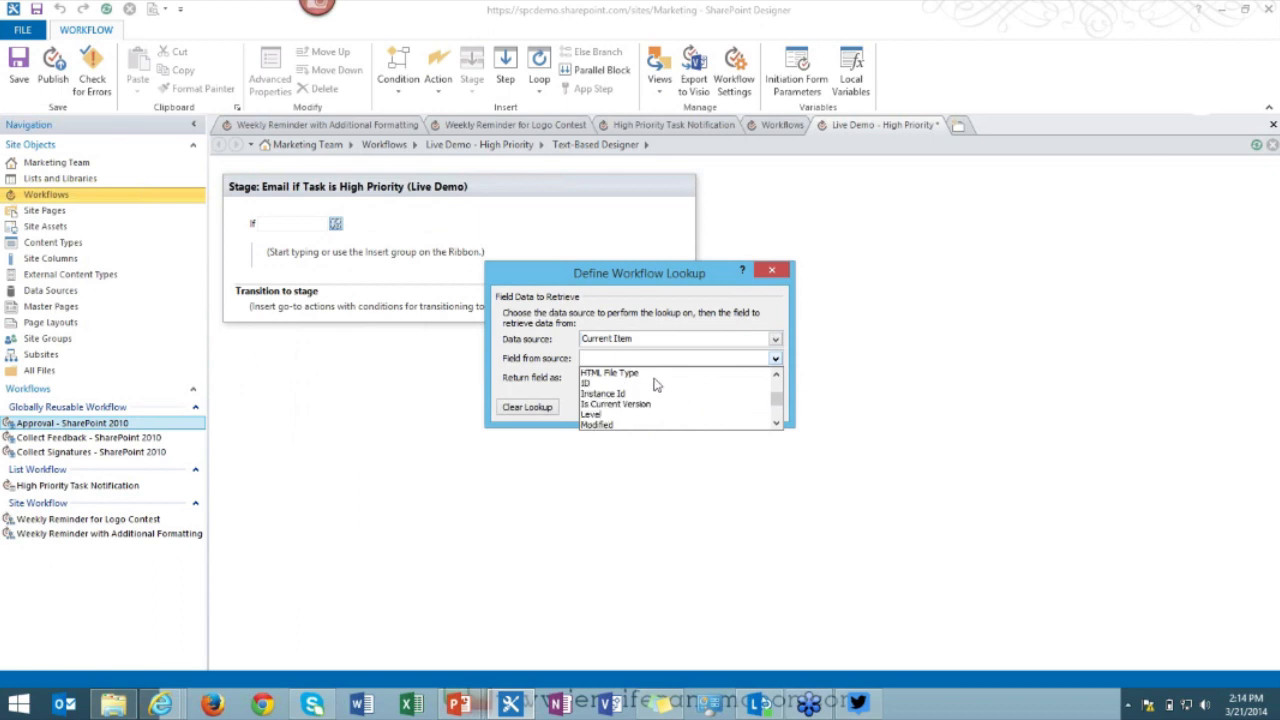
{"action": "scroll", "coordinate": [655, 390], "scroll_direction": "down", "scroll_amount": 1}
{"action": "scroll", "coordinate": [651, 405], "scroll_direction": "down", "scroll_amount": 3}
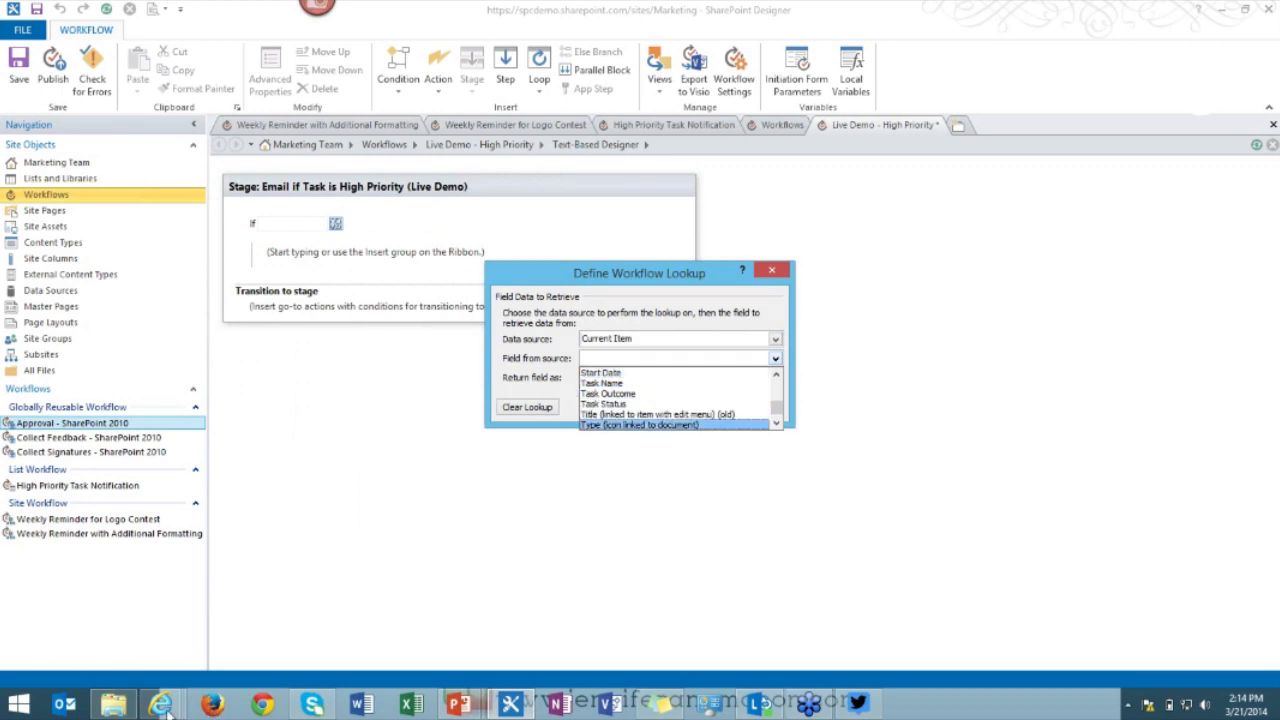
{"action": "left_click", "coordinate": [160, 705]}
In the browser, open the Marketing Tasks list settings and review its columns, including Priority.
{"action": "left_click", "coordinate": [125, 638]}
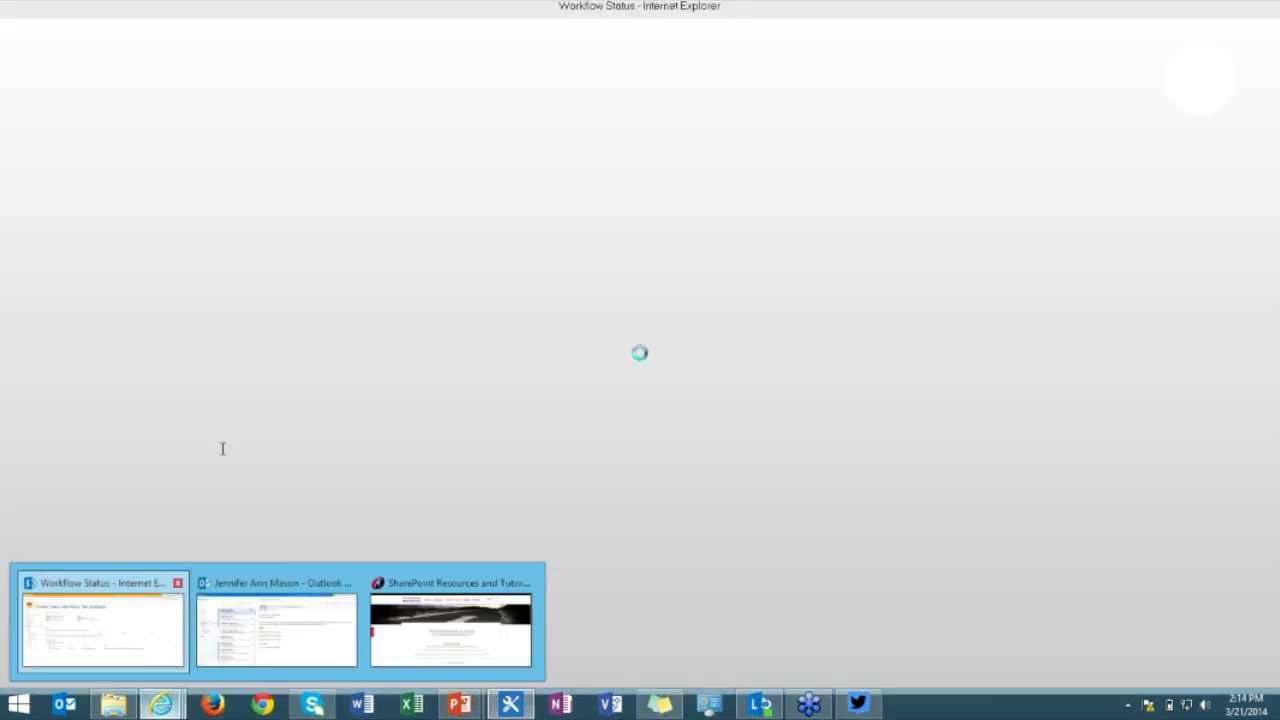
{"action": "left_click", "coordinate": [55, 414]}
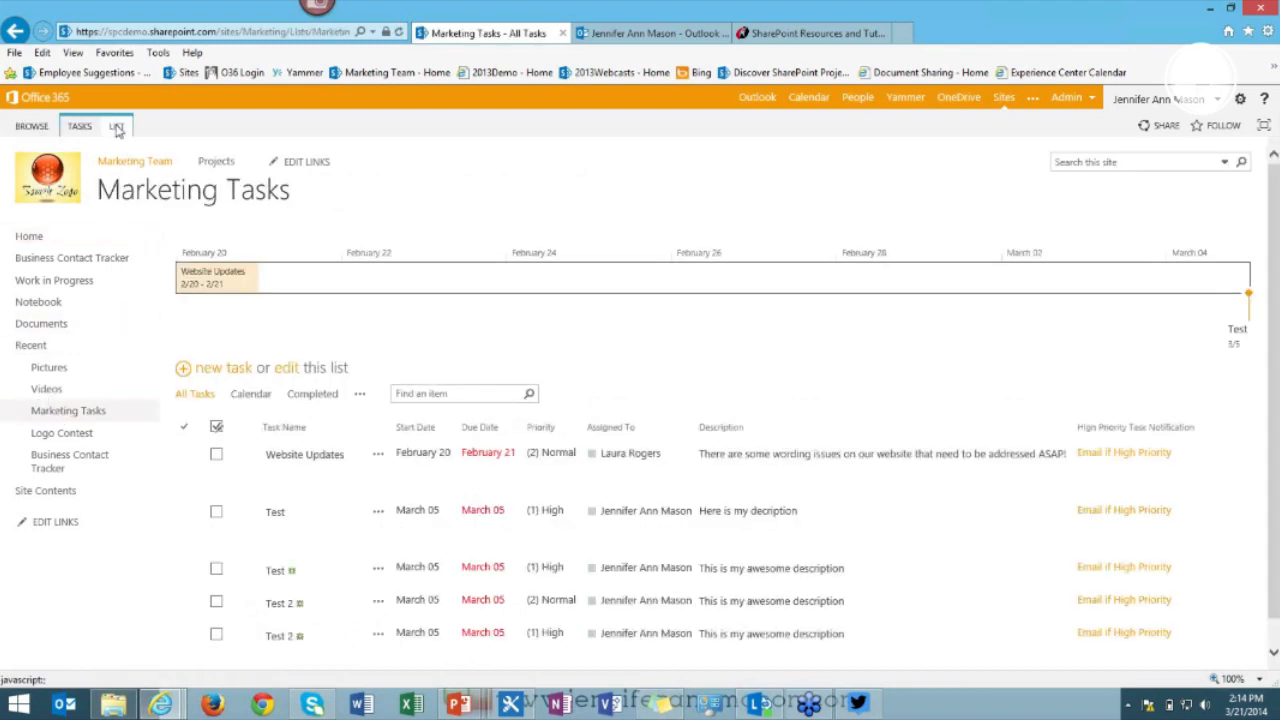
{"action": "left_click", "coordinate": [117, 128]}
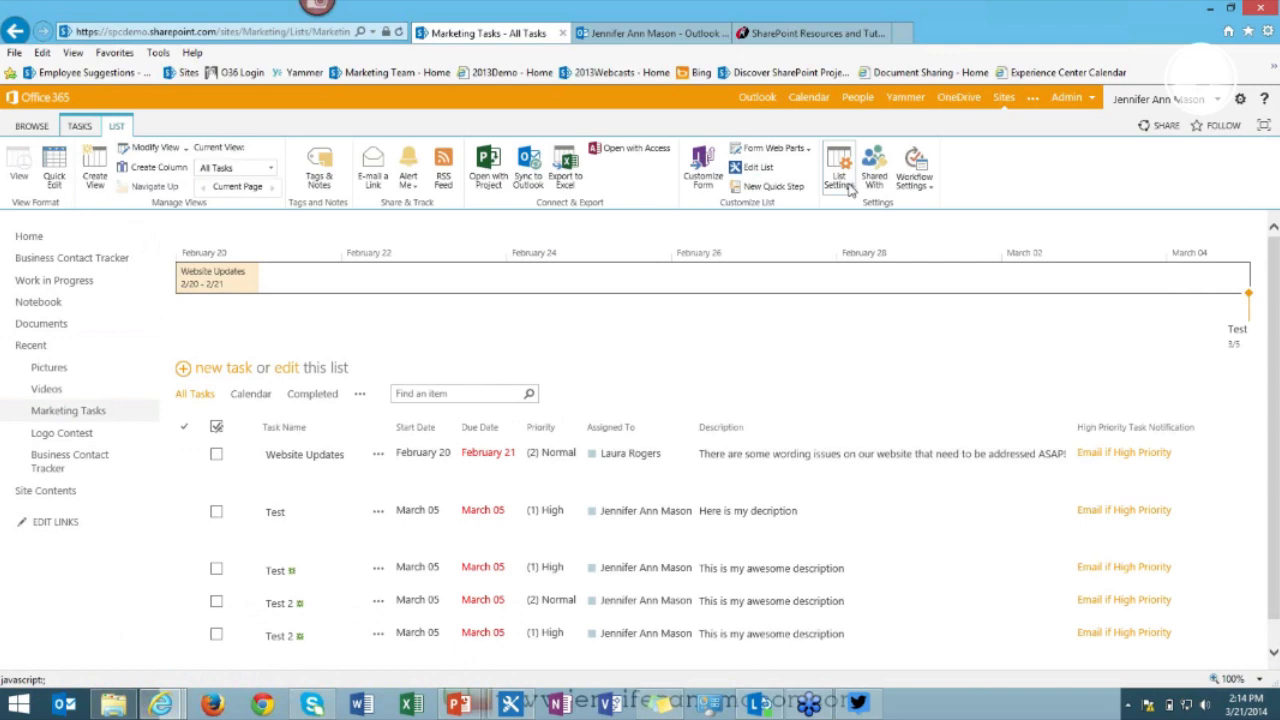
{"action": "left_click", "coordinate": [849, 189]}
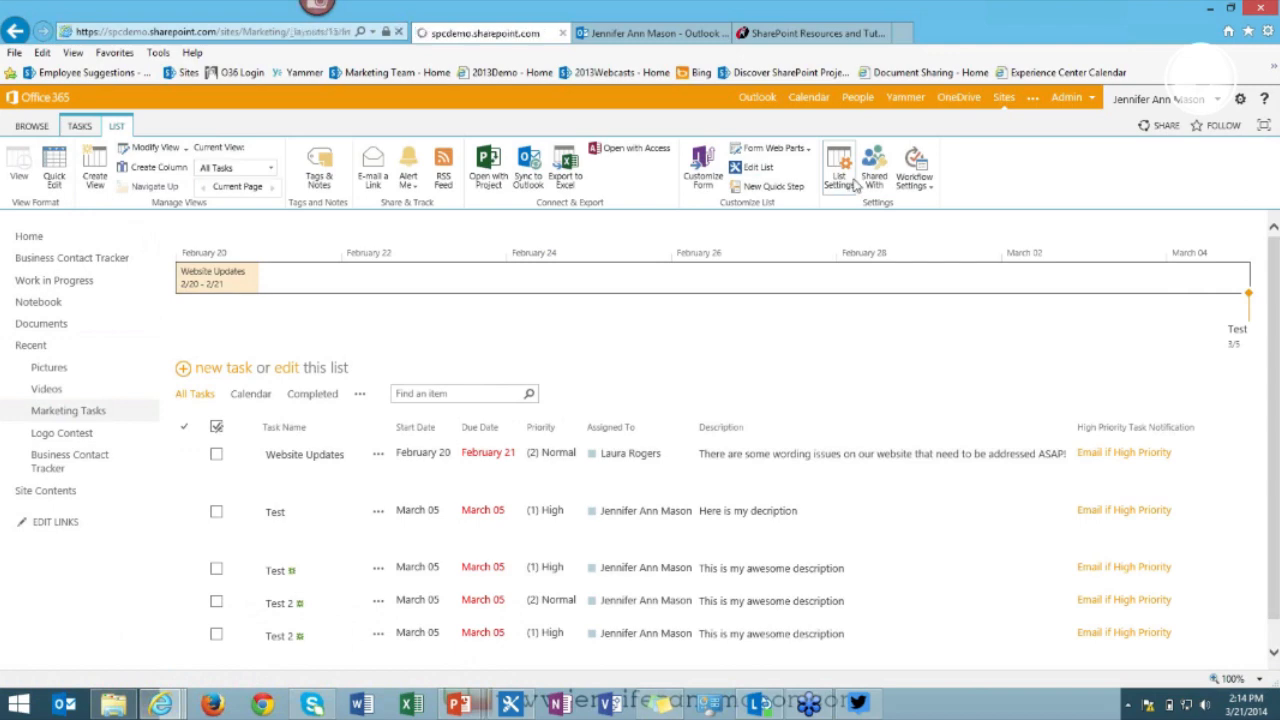
{"action": "scroll", "coordinate": [300, 600], "scroll_direction": "down", "scroll_amount": 5}
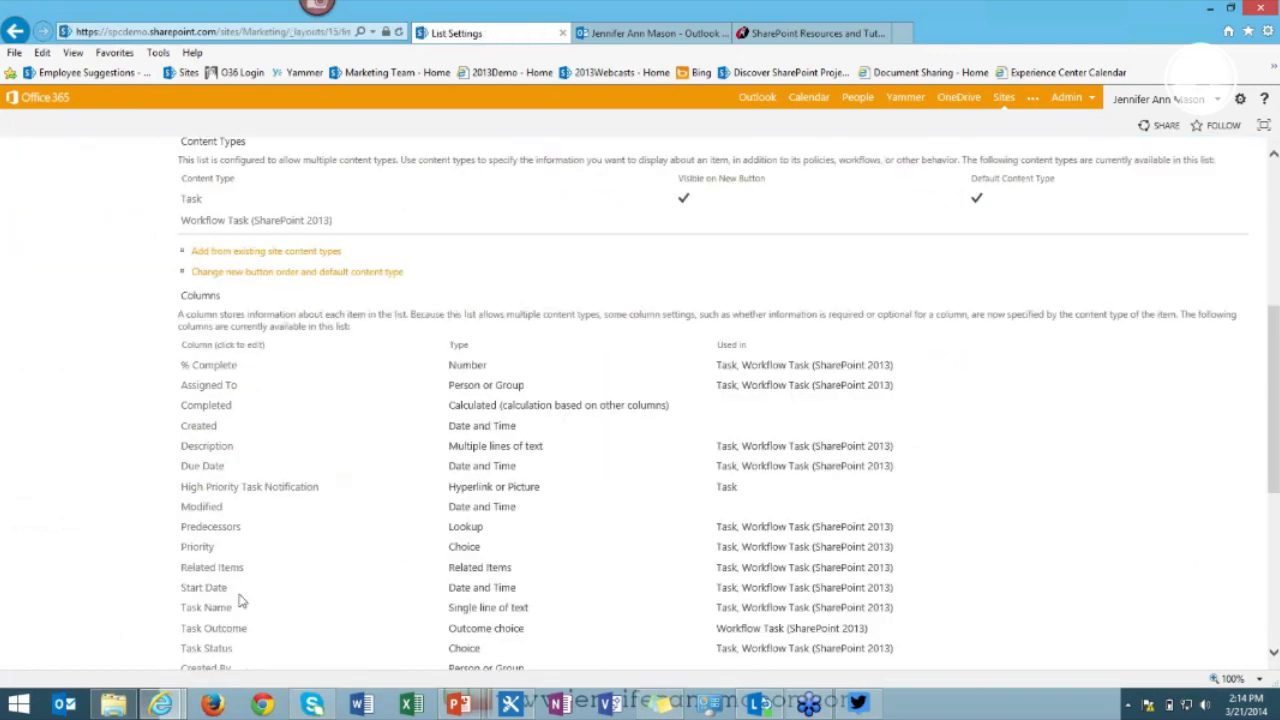
{"action": "scroll", "coordinate": [265, 403], "scroll_direction": "down", "scroll_amount": 2}
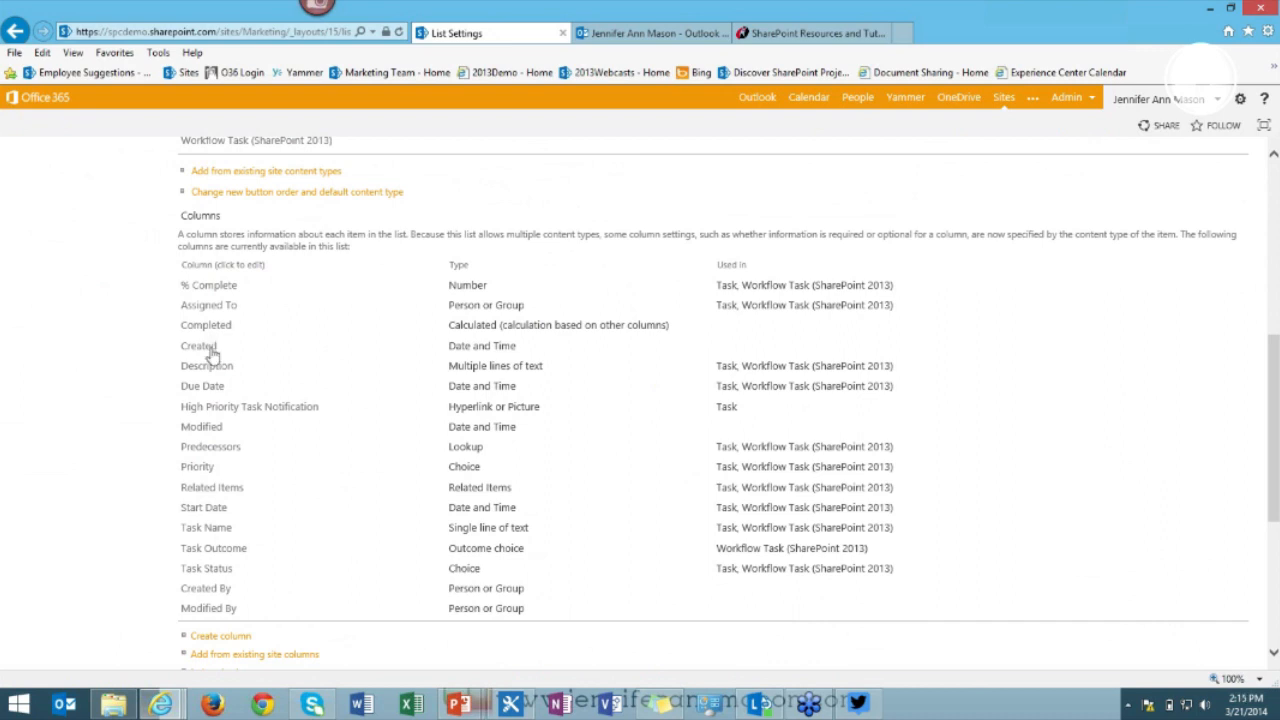
{"action": "left_click", "coordinate": [522, 706]}
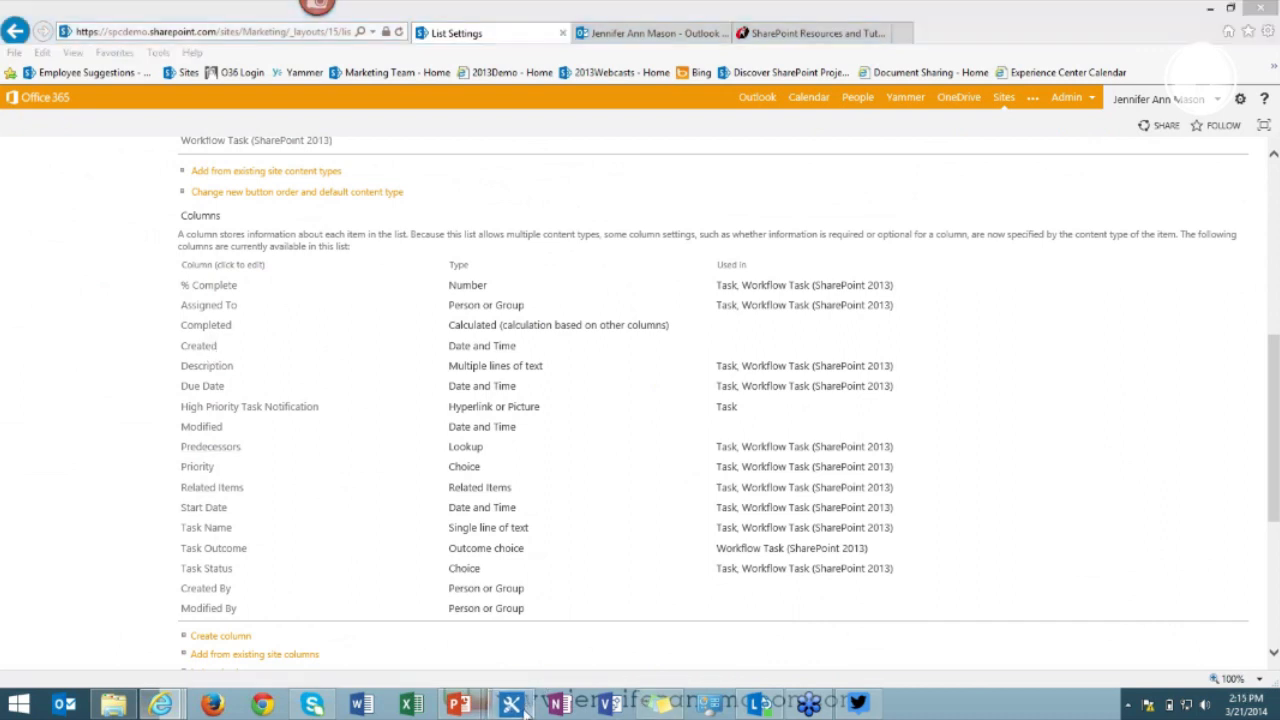
Set the condition's first value to the current item's Task Status field.
{"action": "left_click", "coordinate": [633, 358]}
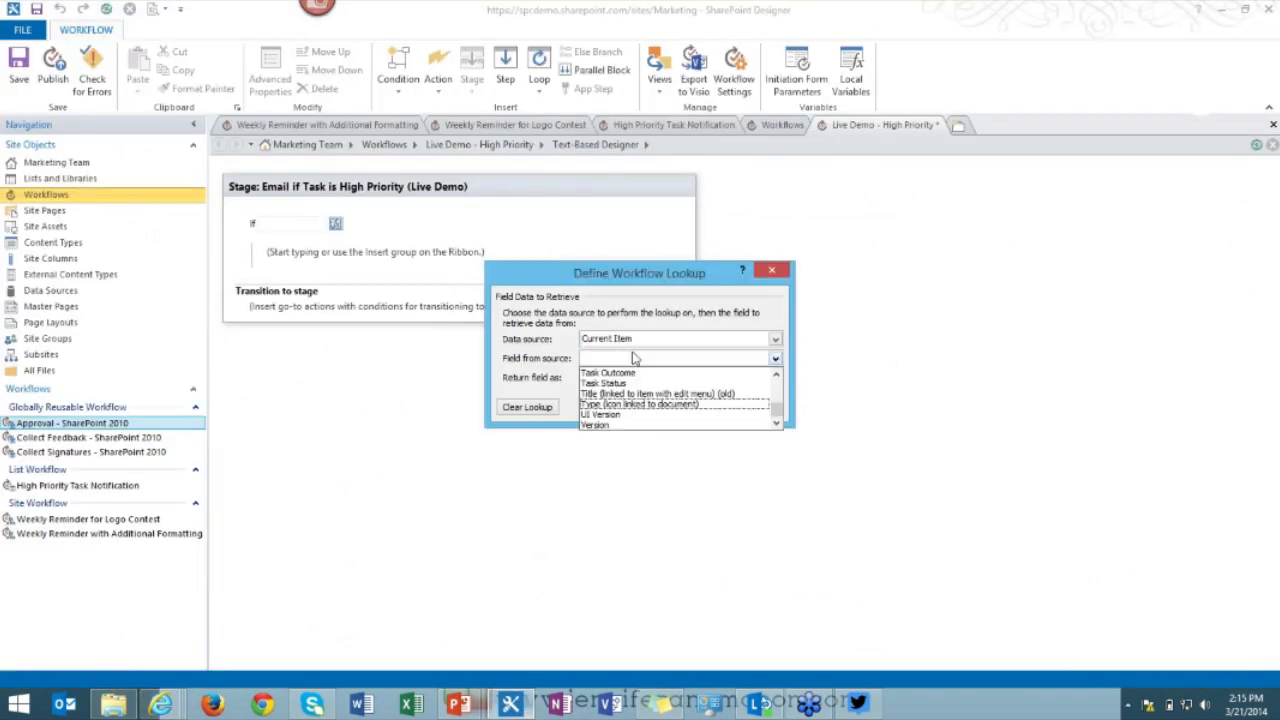
{"action": "left_click", "coordinate": [630, 384]}
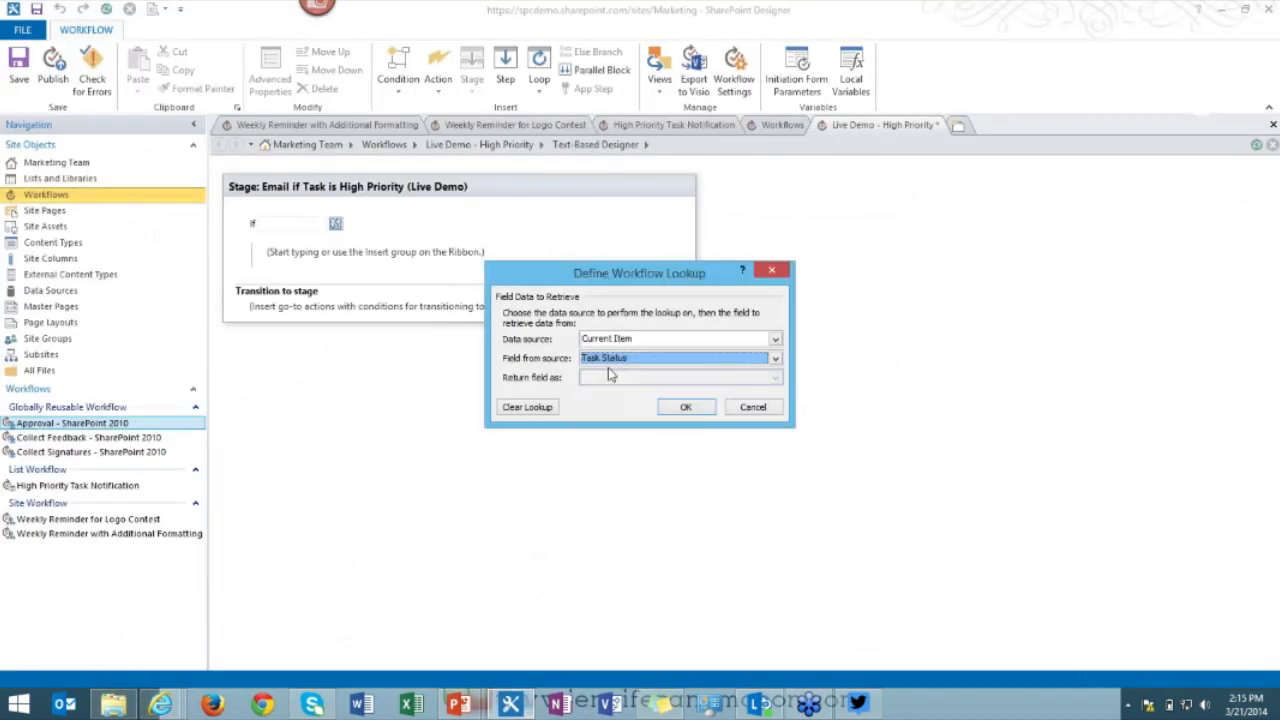
{"action": "left_click", "coordinate": [685, 408]}
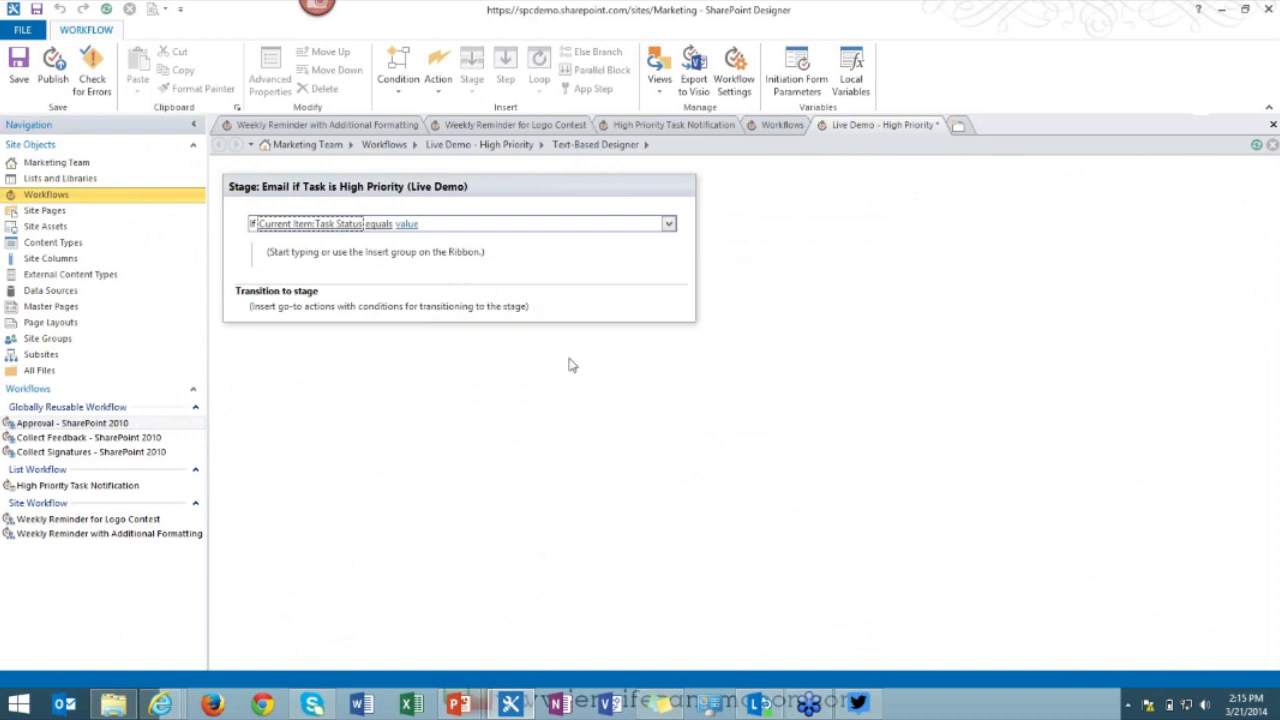
{"action": "left_click", "coordinate": [380, 225]}
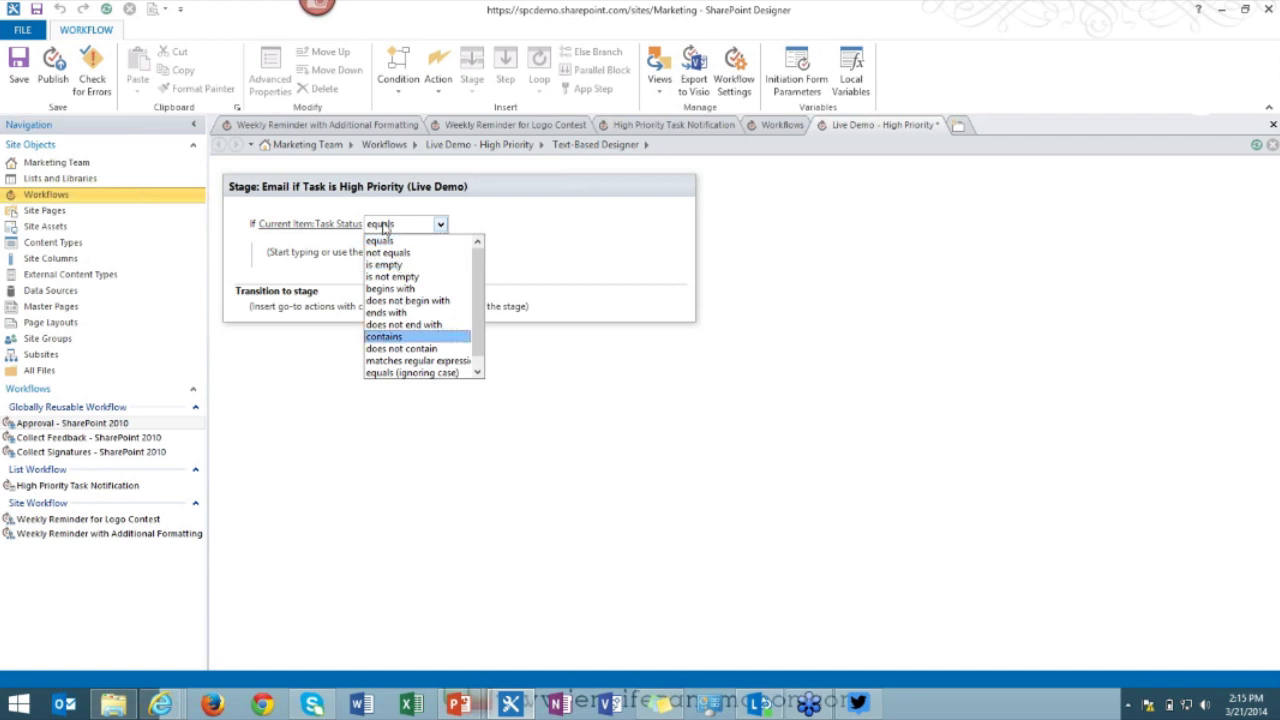
Keep 'equals', switch the compared field to Priority, and set the value to (1) High.
{"action": "left_click", "coordinate": [390, 227]}
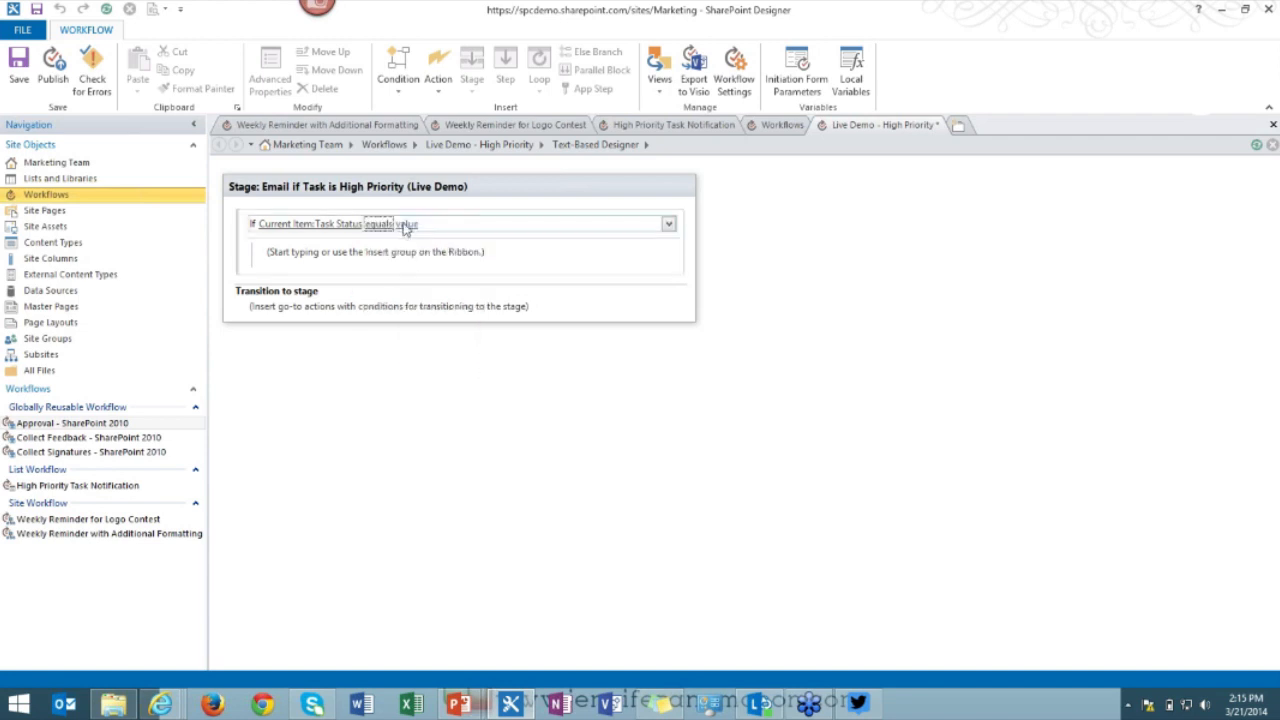
{"action": "left_click", "coordinate": [403, 224]}
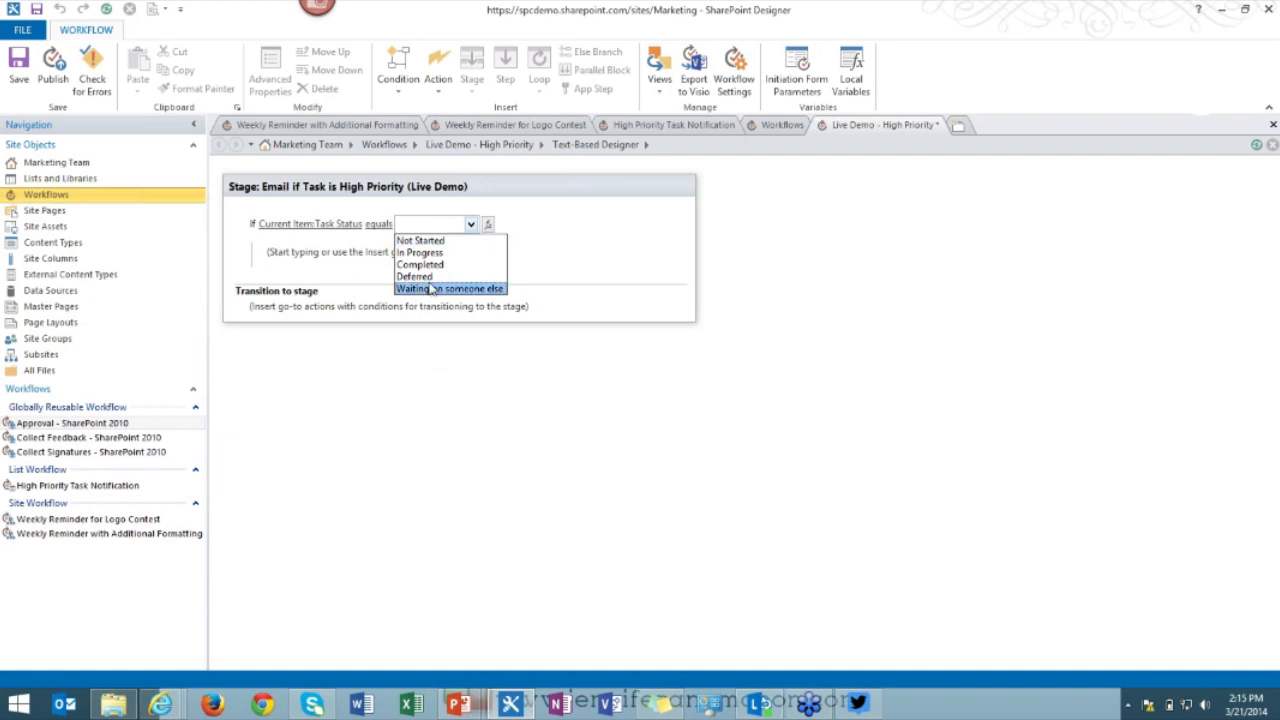
{"action": "key", "text": "Up"}
{"action": "left_click", "coordinate": [330, 223]}
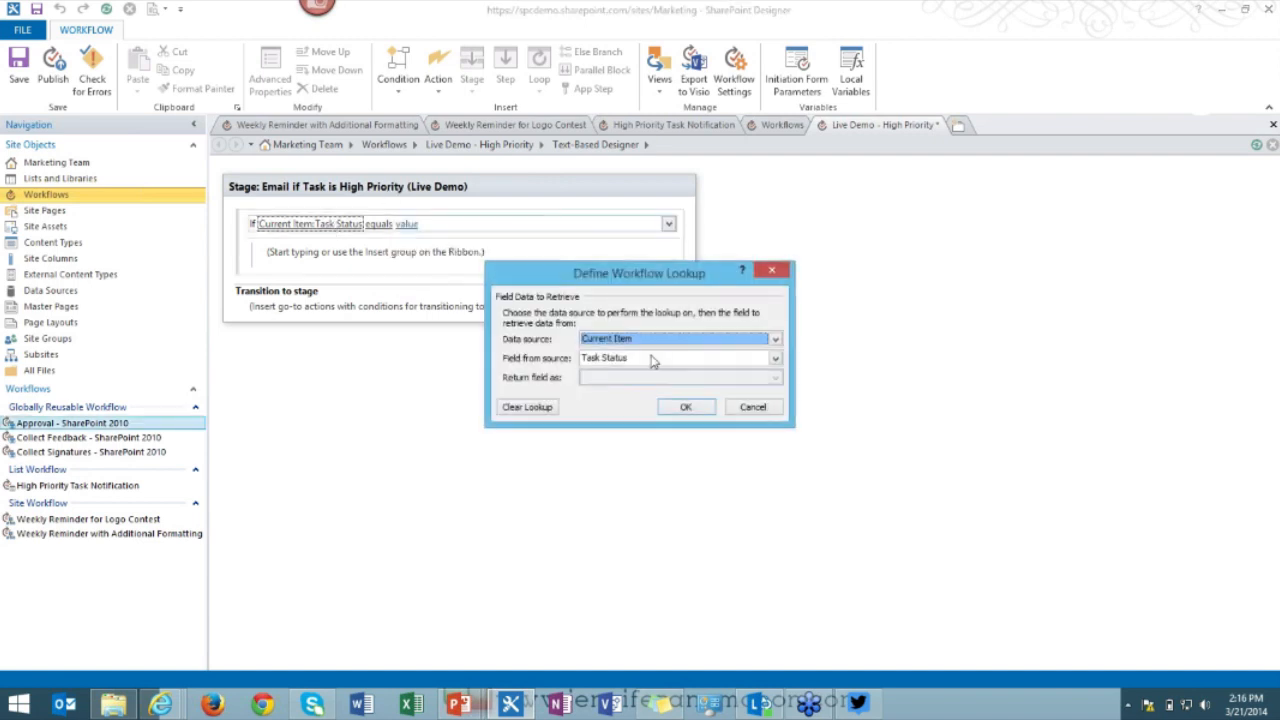
{"action": "left_click", "coordinate": [651, 360]}
{"action": "scroll", "coordinate": [645, 385], "scroll_direction": "up", "scroll_amount": 5}
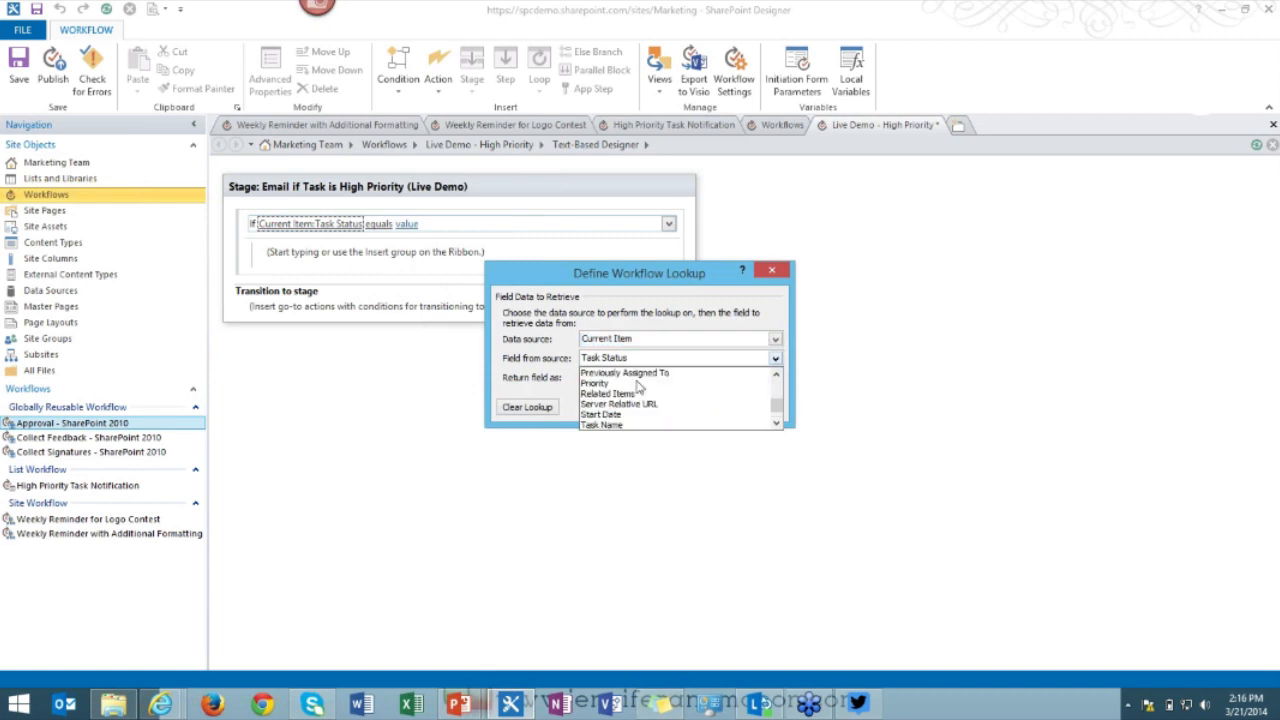
{"action": "left_click", "coordinate": [655, 383]}
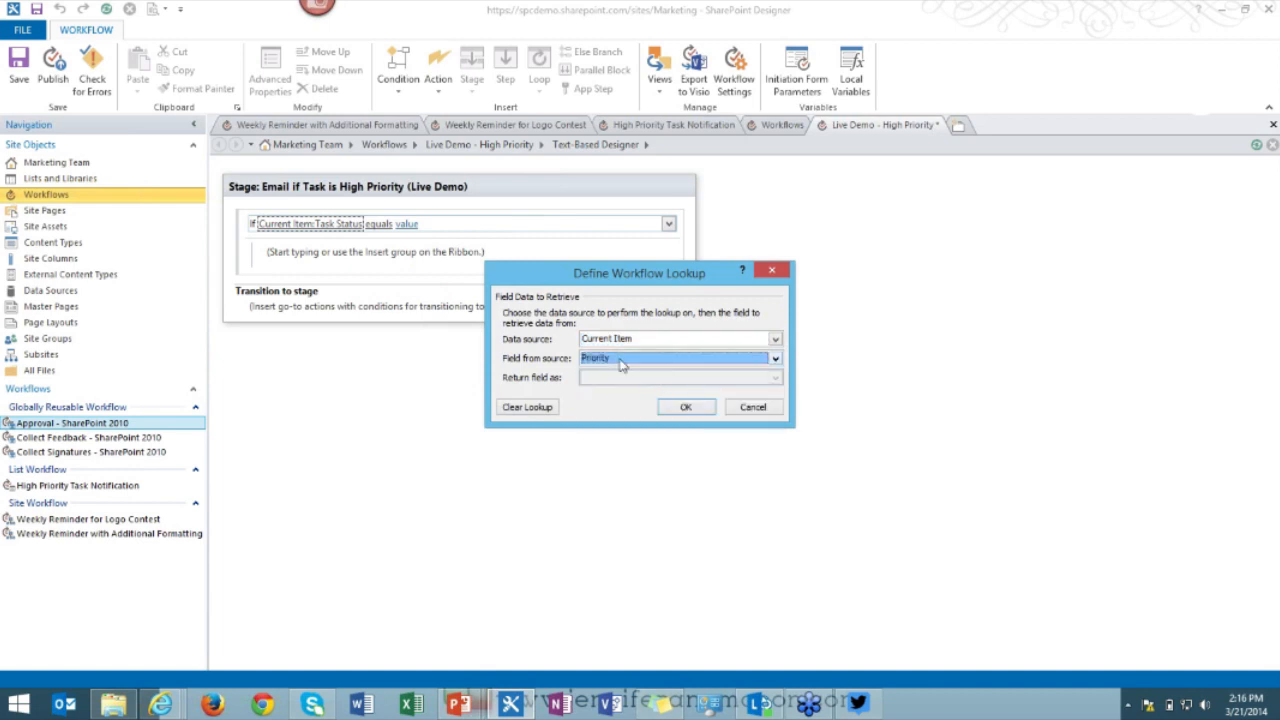
{"action": "left_click", "coordinate": [686, 409]}
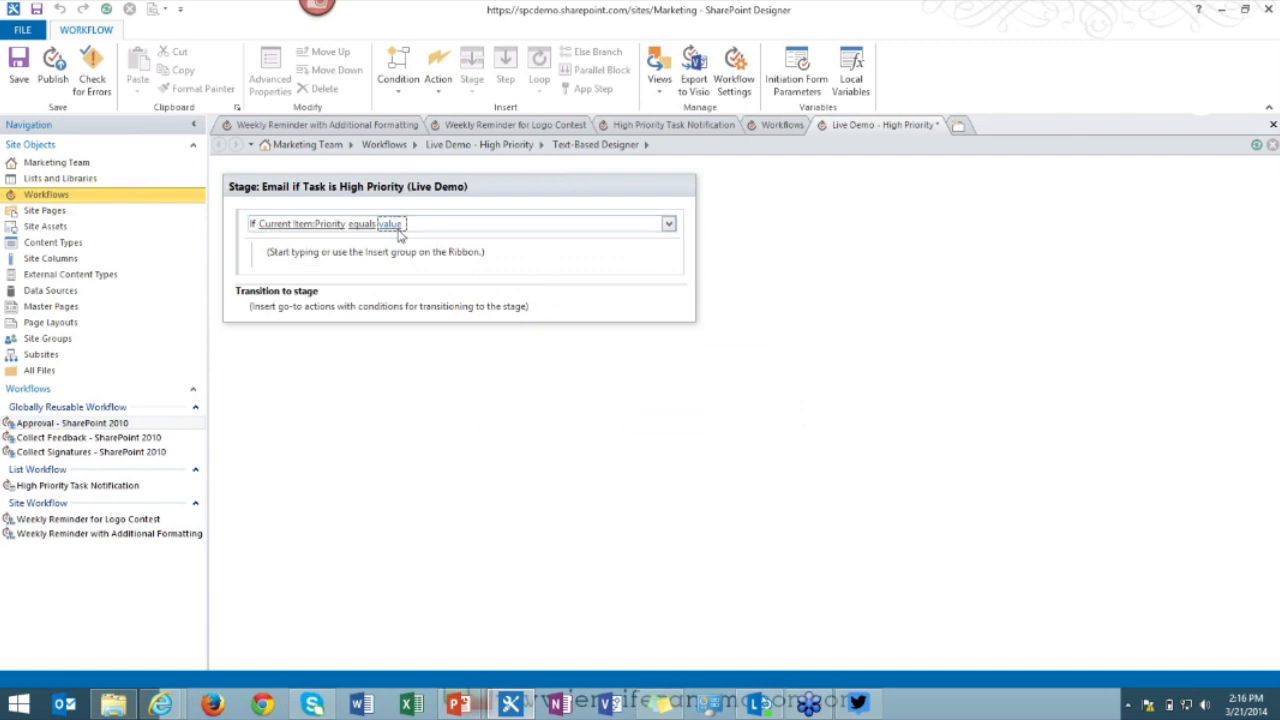
{"action": "left_click", "coordinate": [390, 224]}
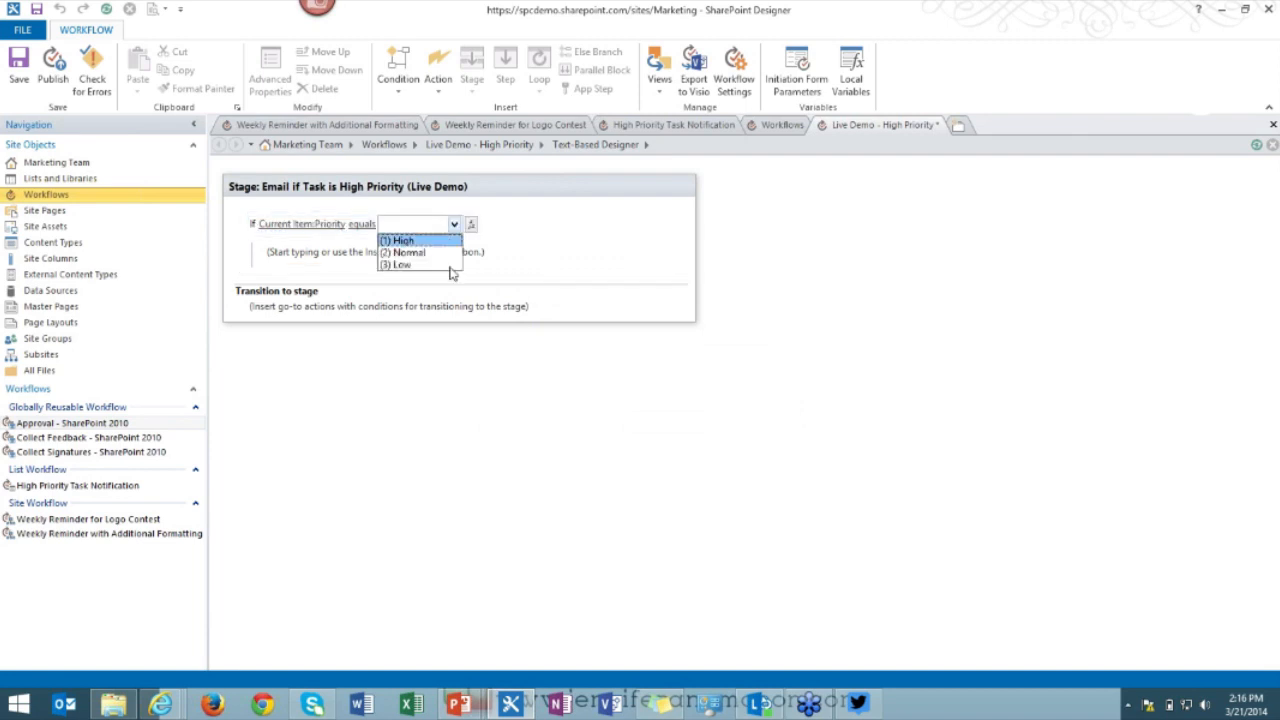
{"action": "left_click", "coordinate": [417, 242]}
{"action": "left_click", "coordinate": [295, 264]}
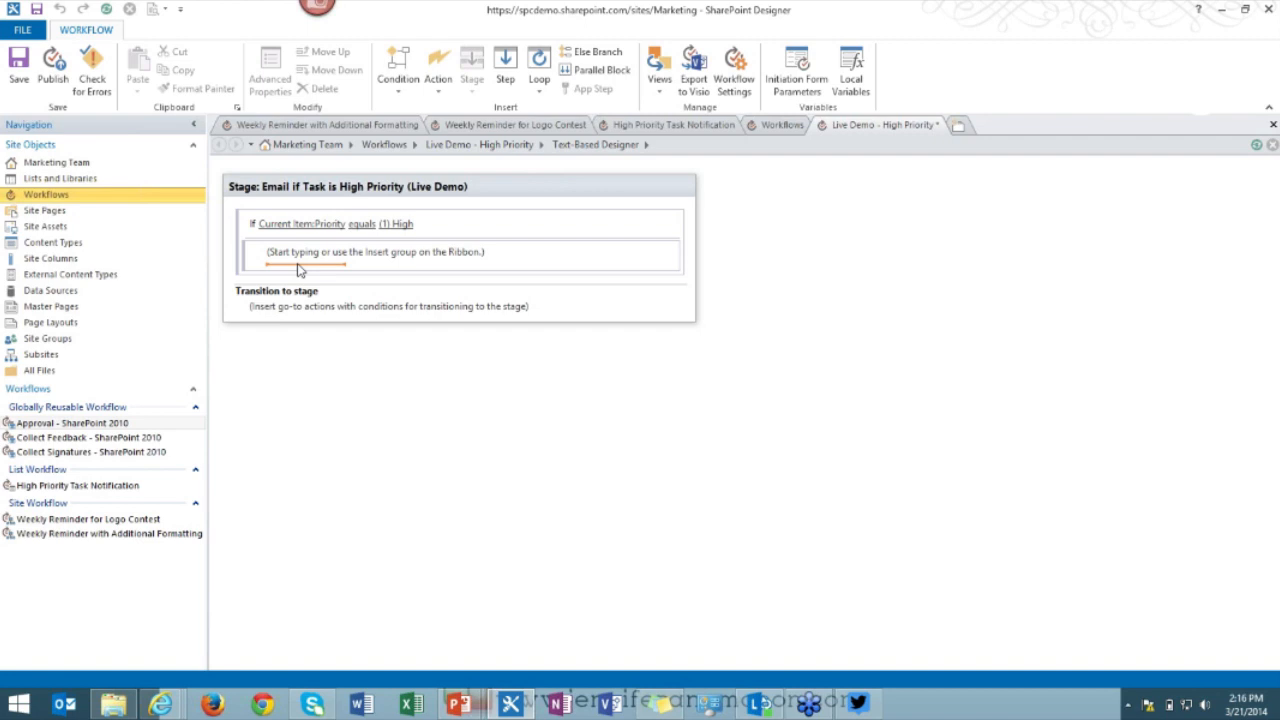
Insert a Log action with the message 'The current item has a high priority so an email will be sent.'.
{"action": "type", "text": "e"}
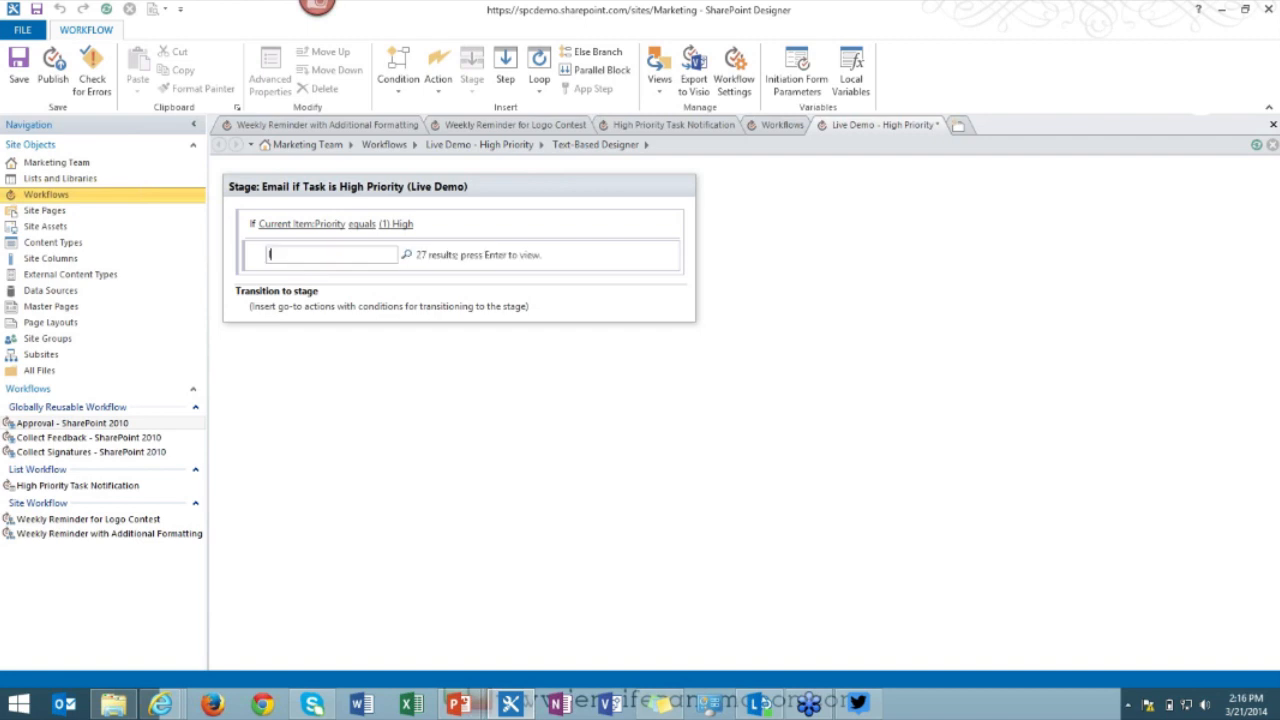
{"action": "type", "text": "og"}
{"action": "key", "text": "Return"}
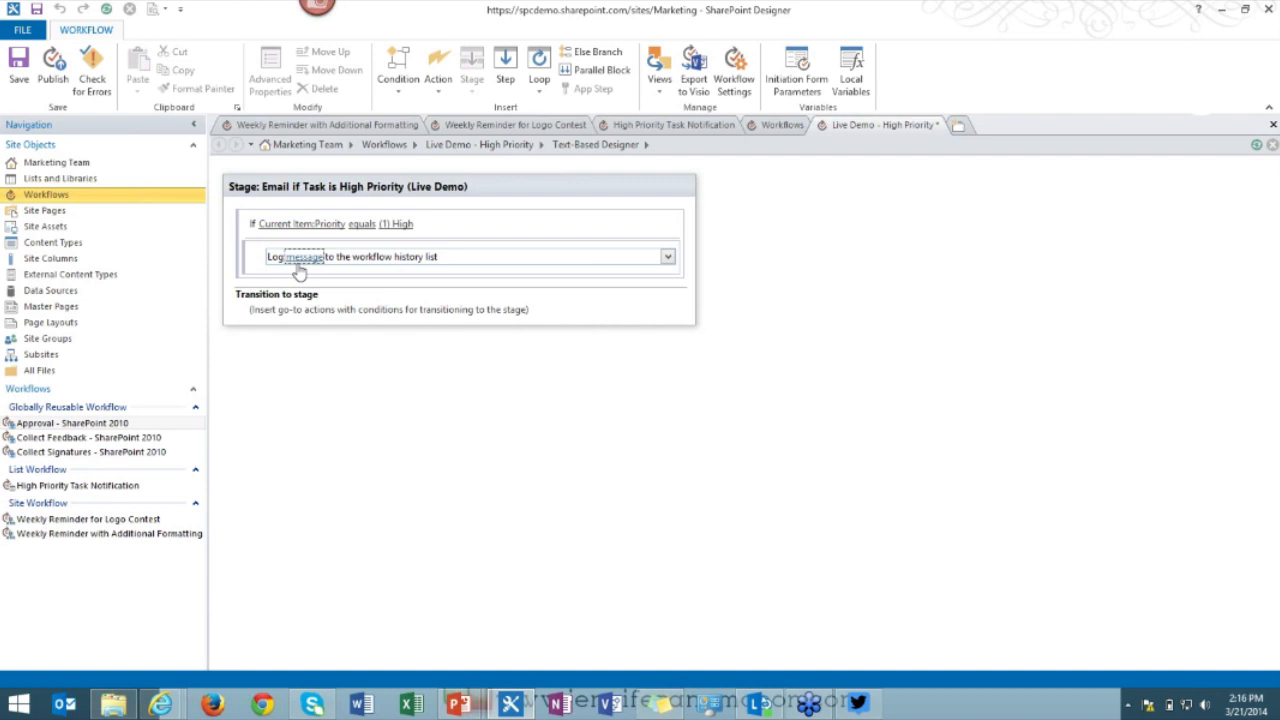
{"action": "left_click", "coordinate": [300, 257]}
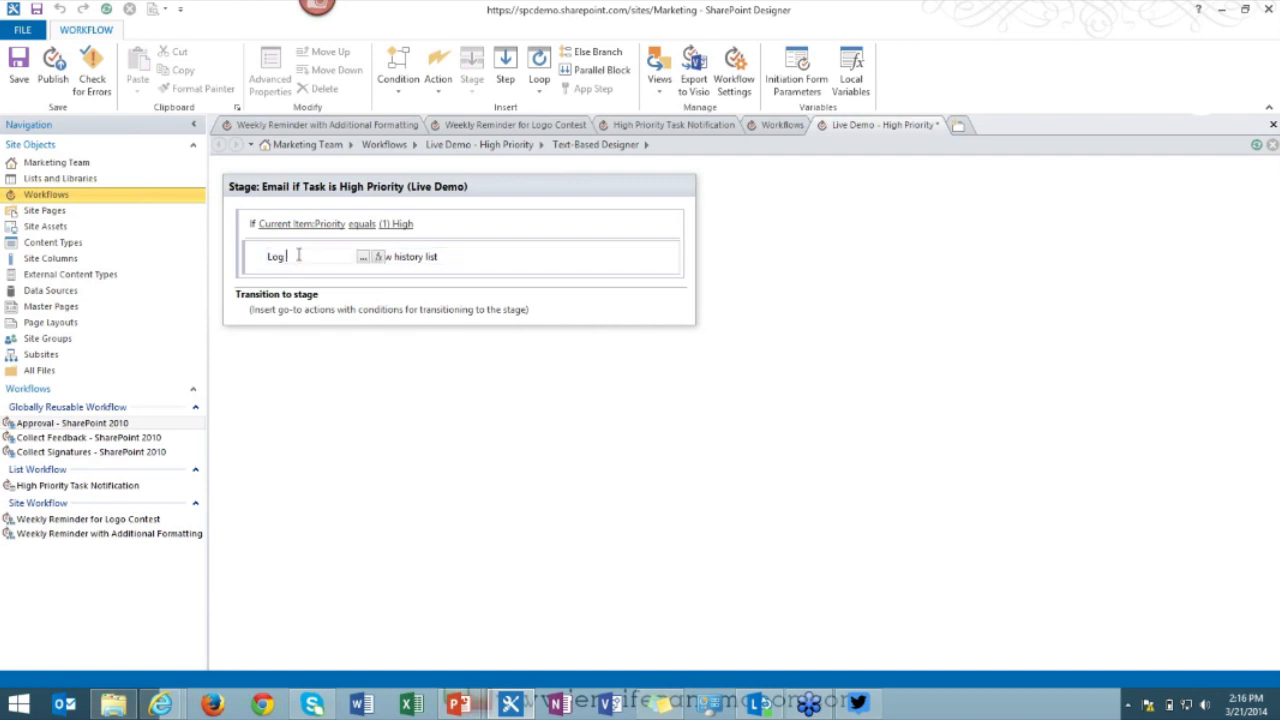
{"action": "left_click", "coordinate": [362, 258]}
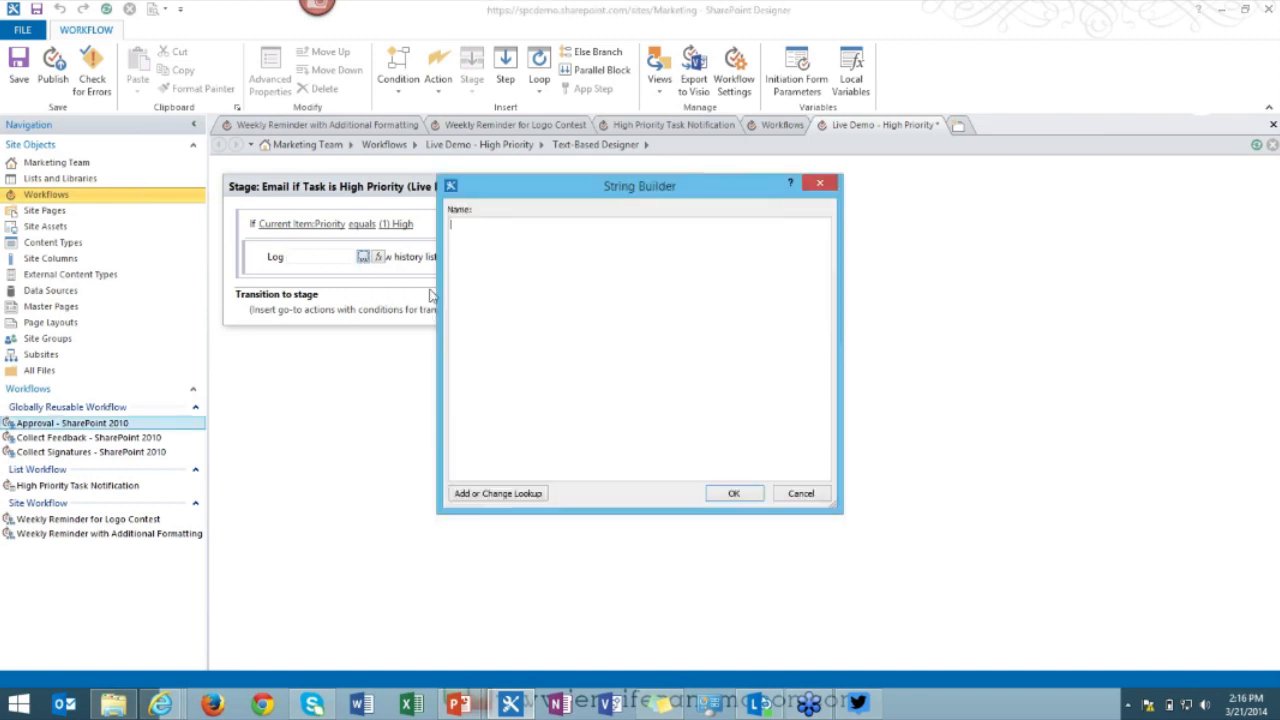
{"action": "type", "text": "The current item has a high prior"}
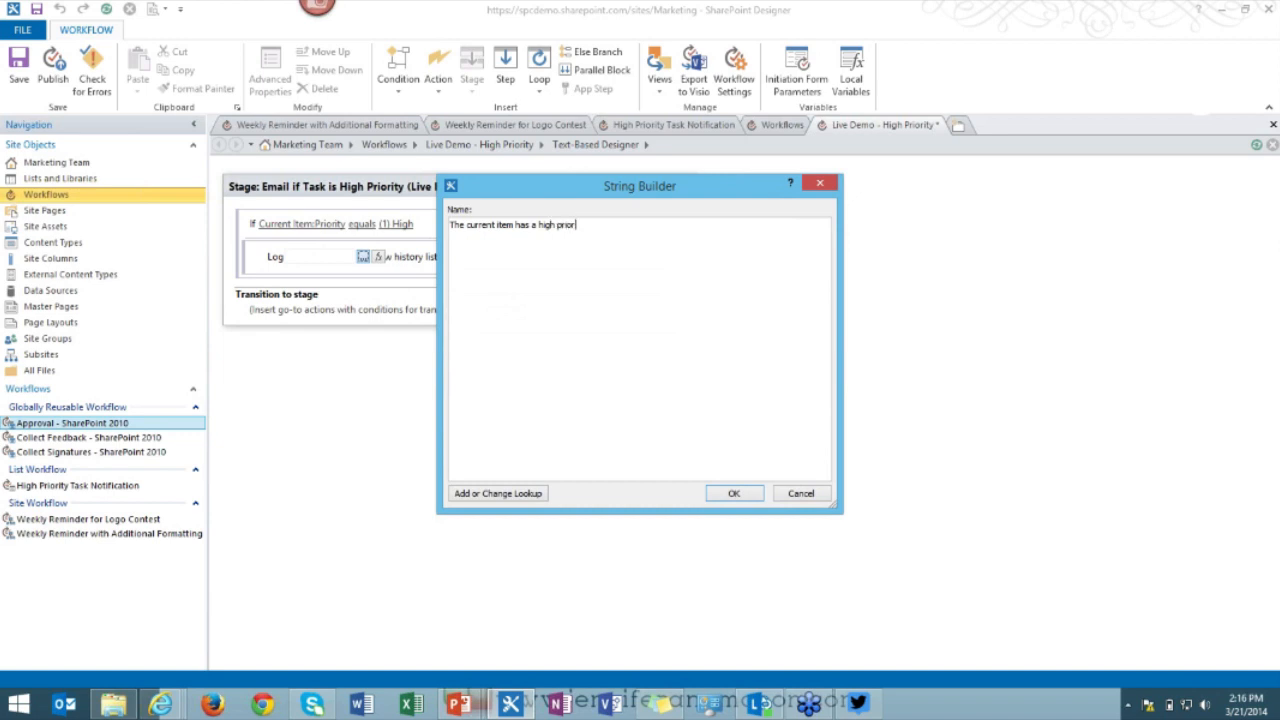
{"action": "type", "text": "ity so an email will be sent."}
Browse item field lookups without adding one, then confirm the plain-text log message.
{"action": "left_click", "coordinate": [507, 497]}
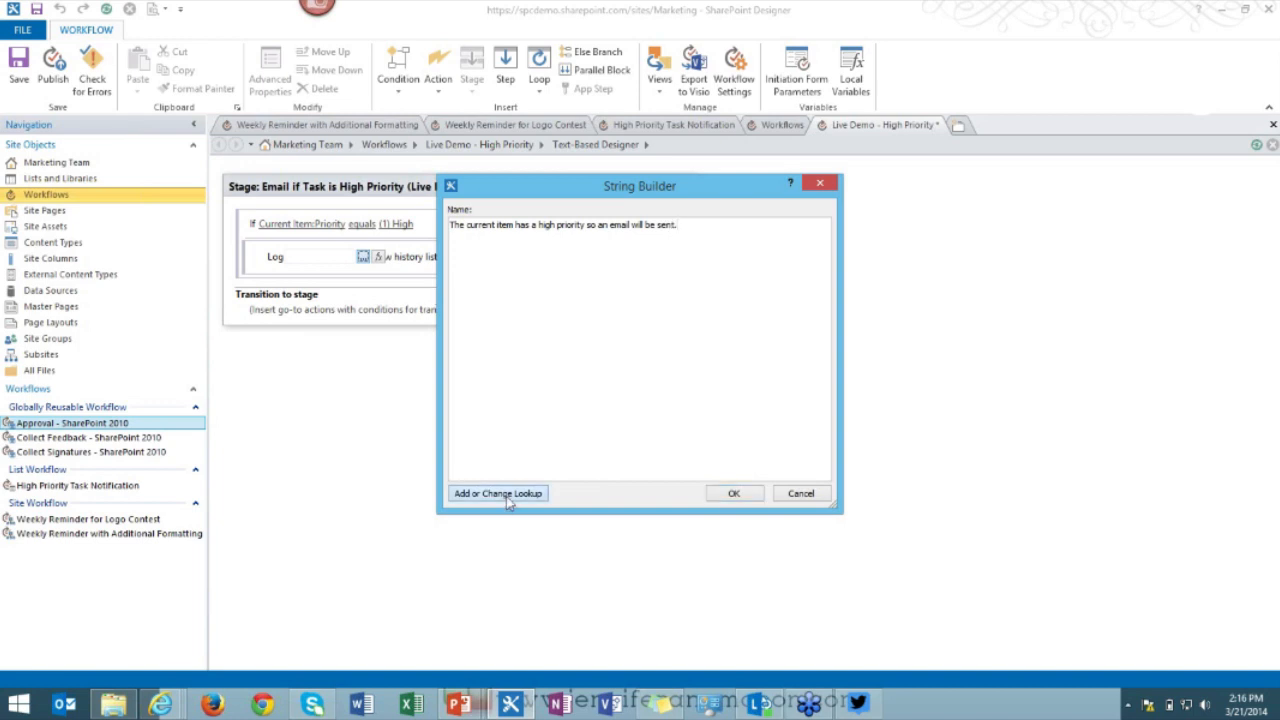
{"action": "left_click", "coordinate": [690, 362]}
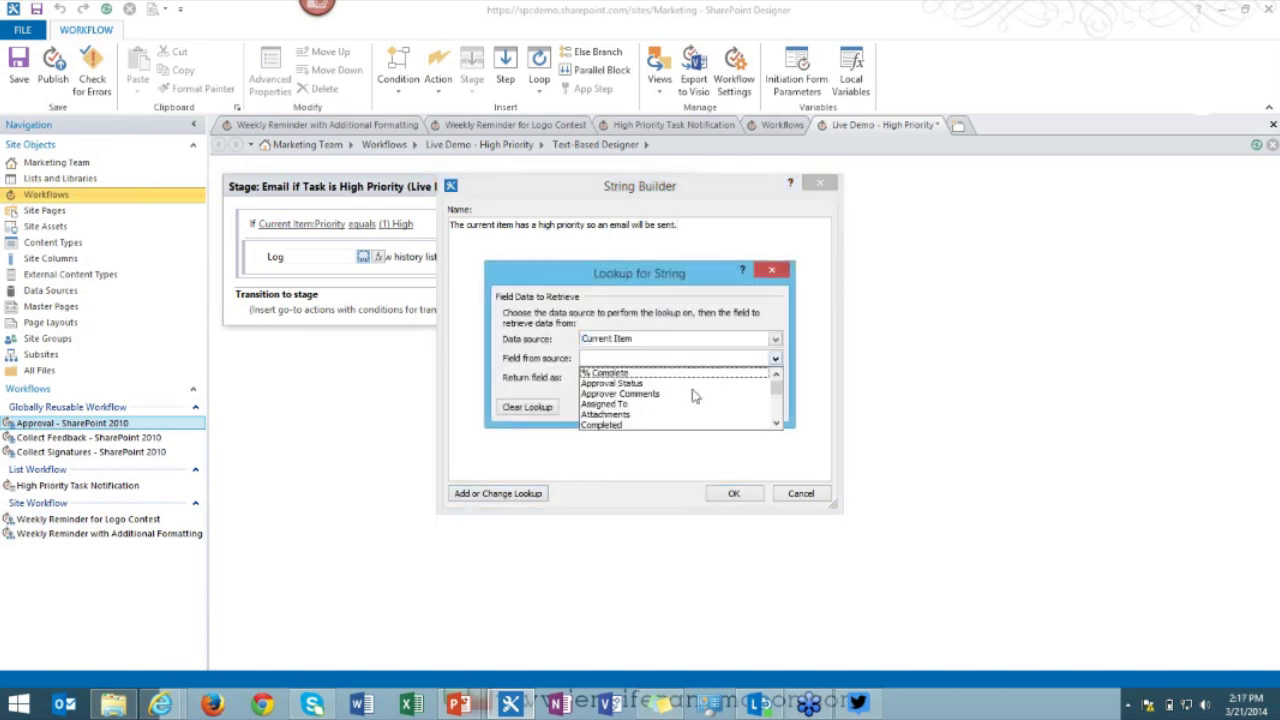
{"action": "scroll", "coordinate": [694, 398], "scroll_direction": "down", "scroll_amount": 6}
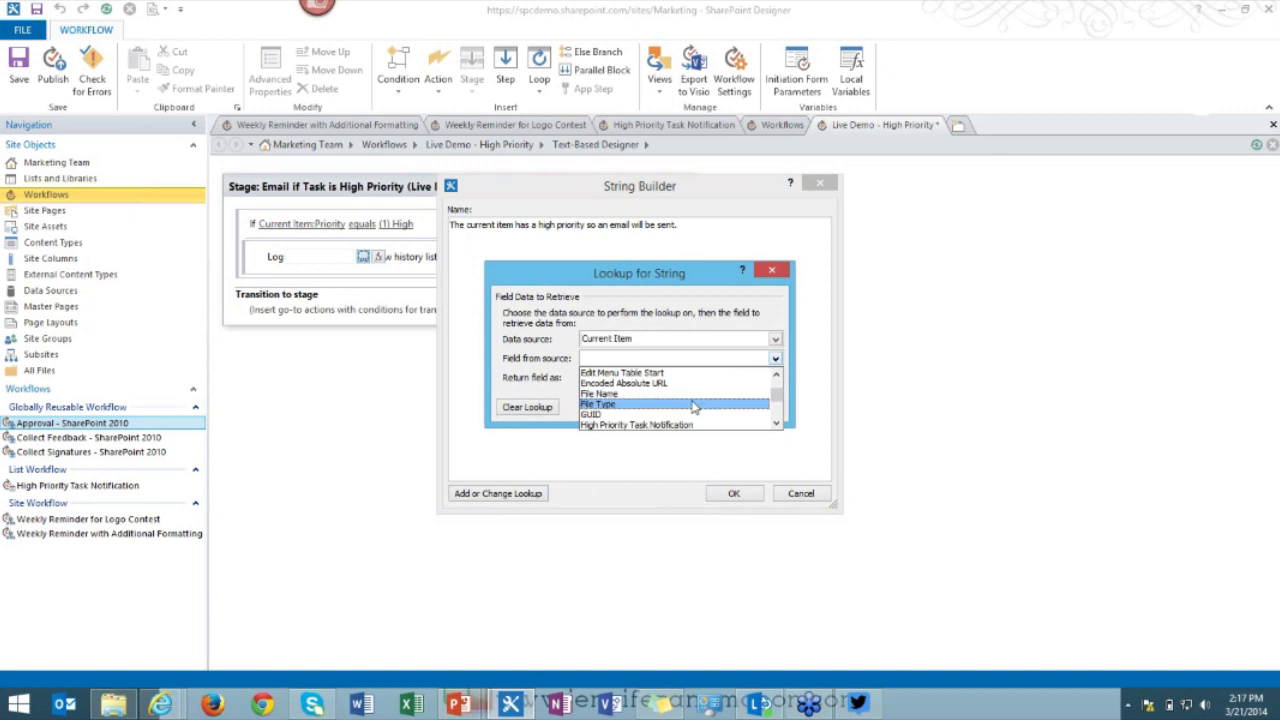
{"action": "scroll", "coordinate": [690, 405], "scroll_direction": "down", "scroll_amount": 8}
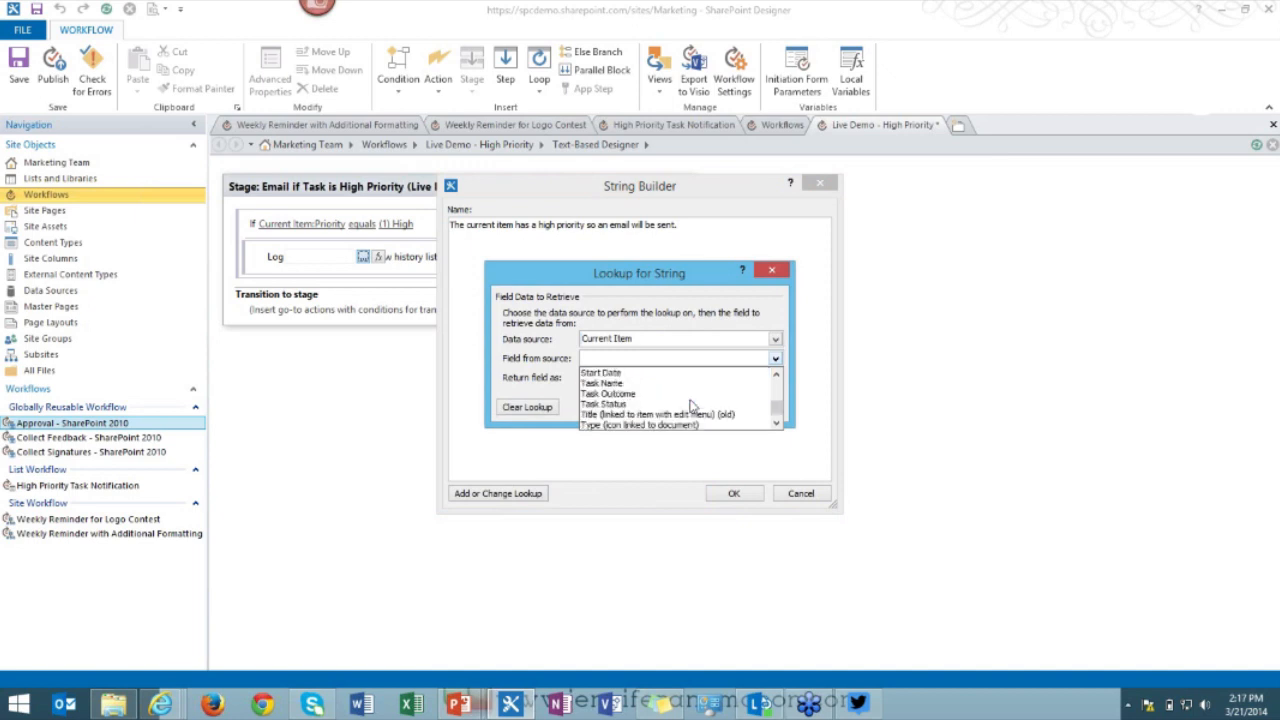
{"action": "scroll", "coordinate": [690, 408], "scroll_direction": "up", "scroll_amount": 1}
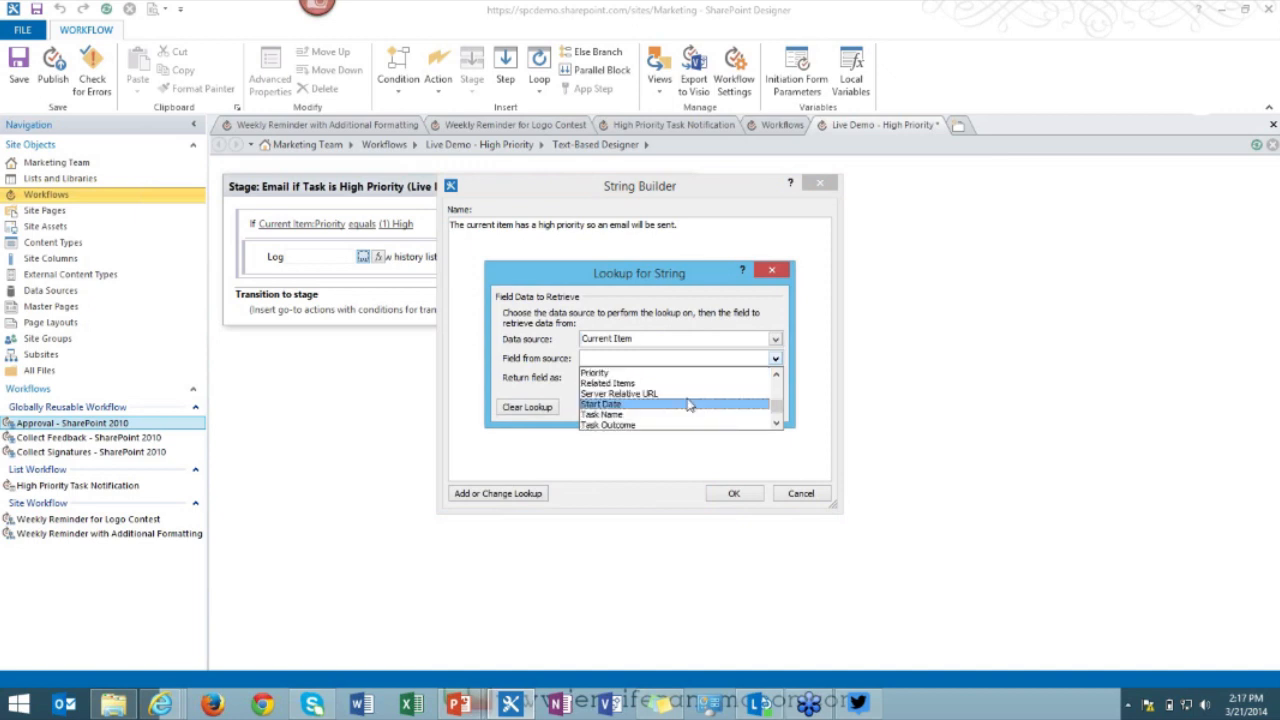
{"action": "scroll", "coordinate": [692, 412], "scroll_direction": "down", "scroll_amount": 2}
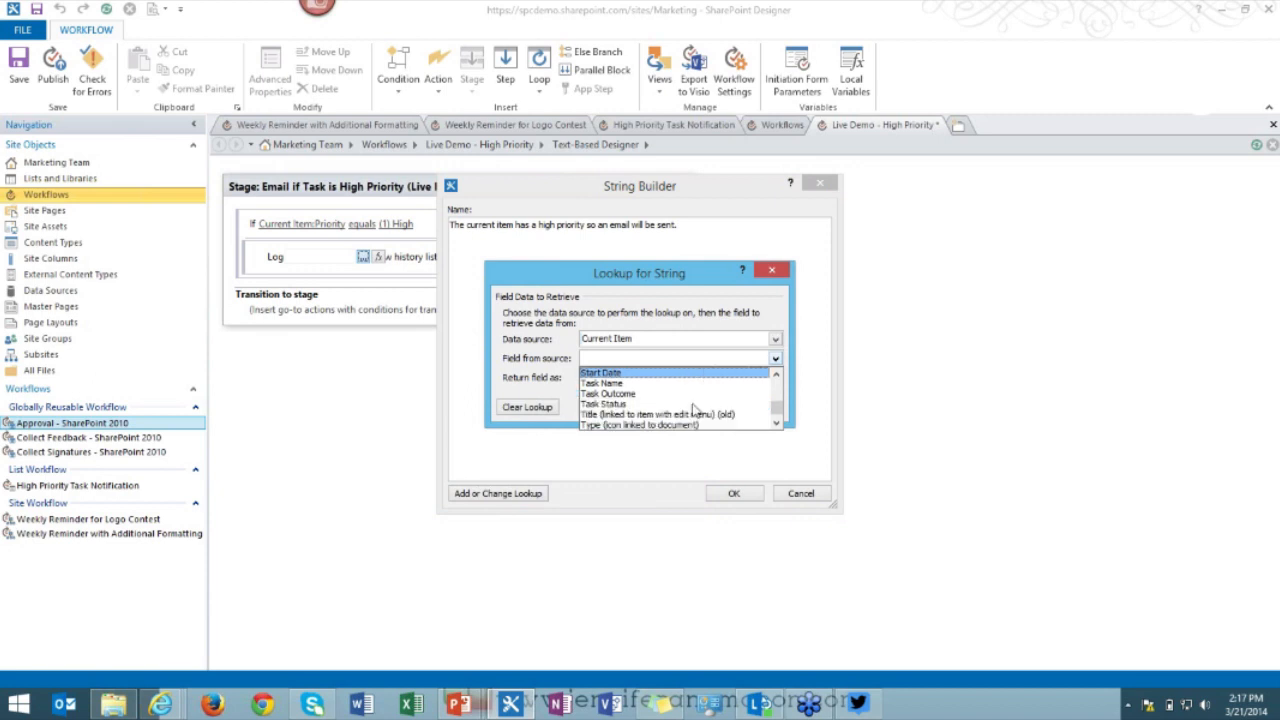
{"action": "left_click", "coordinate": [777, 273]}
{"action": "left_click", "coordinate": [772, 270]}
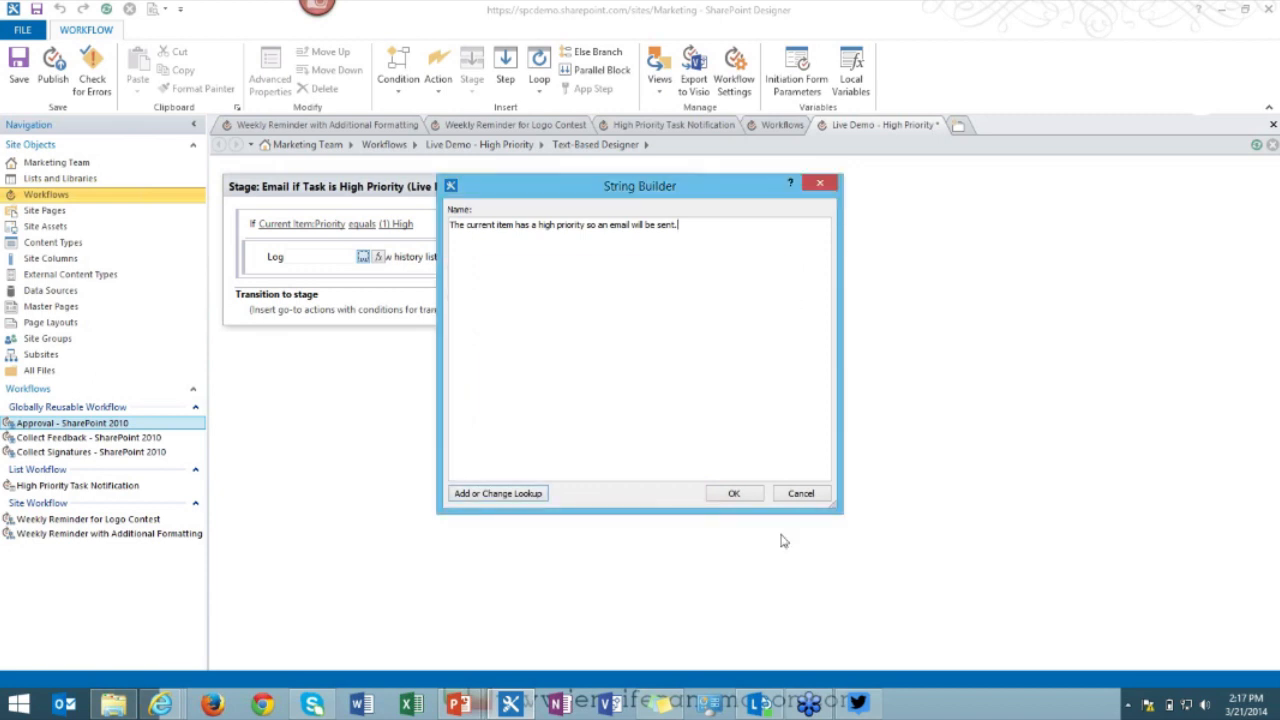
{"action": "left_click", "coordinate": [737, 491]}
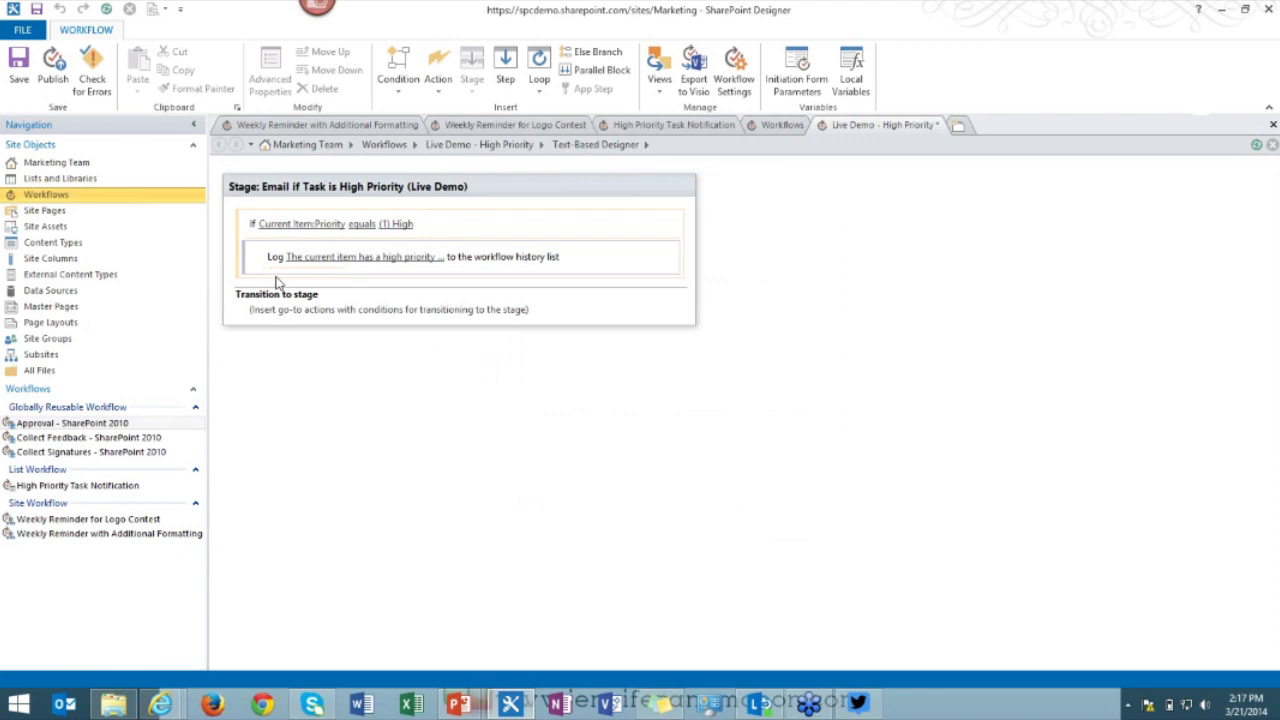
Insert a Send an Email action below the log step.
{"action": "key", "text": "Return"}
{"action": "type", "text": "emac"}
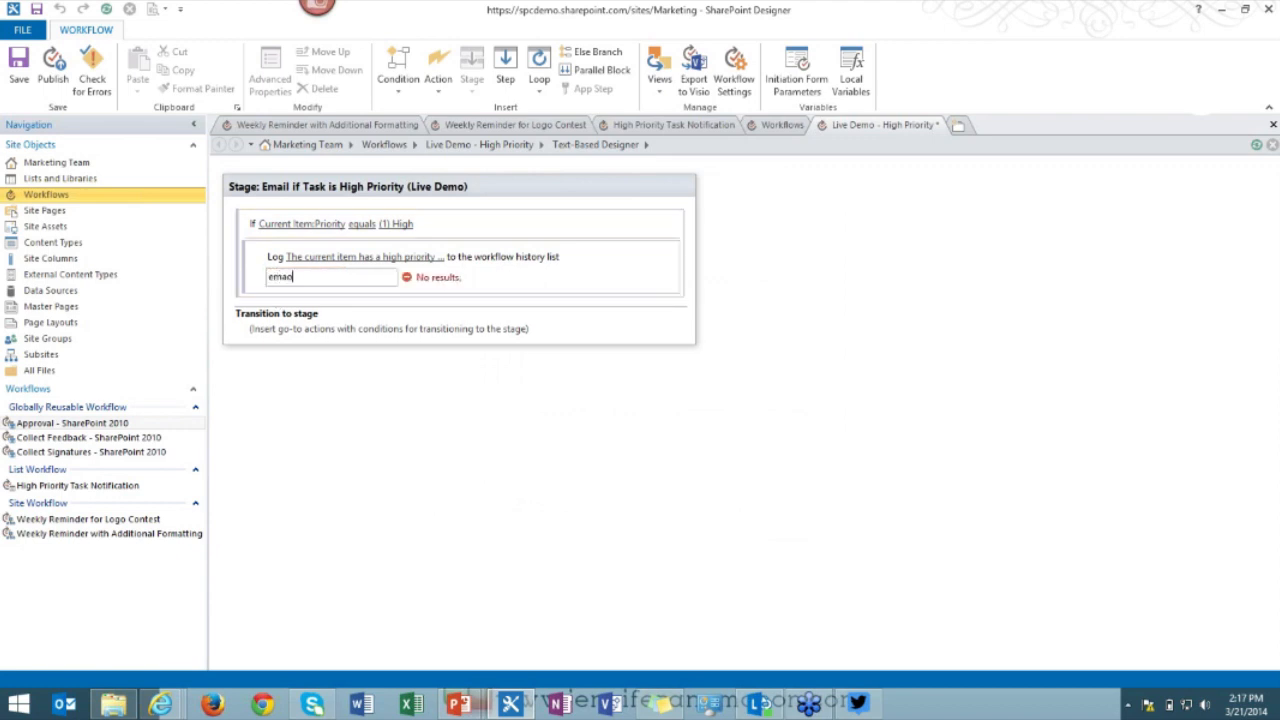
{"action": "key", "text": "BackSpace"}
{"action": "type", "text": "il"}
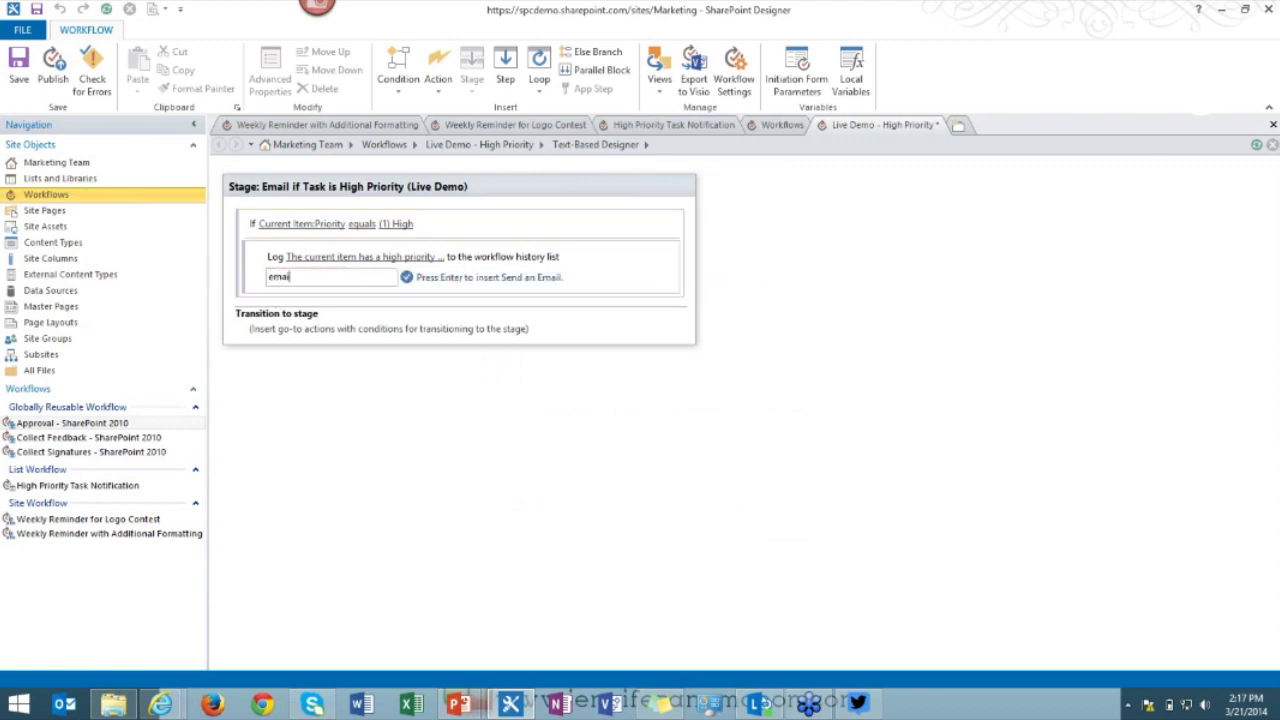
{"action": "type", "text": "l"}
{"action": "key", "text": "Return"}
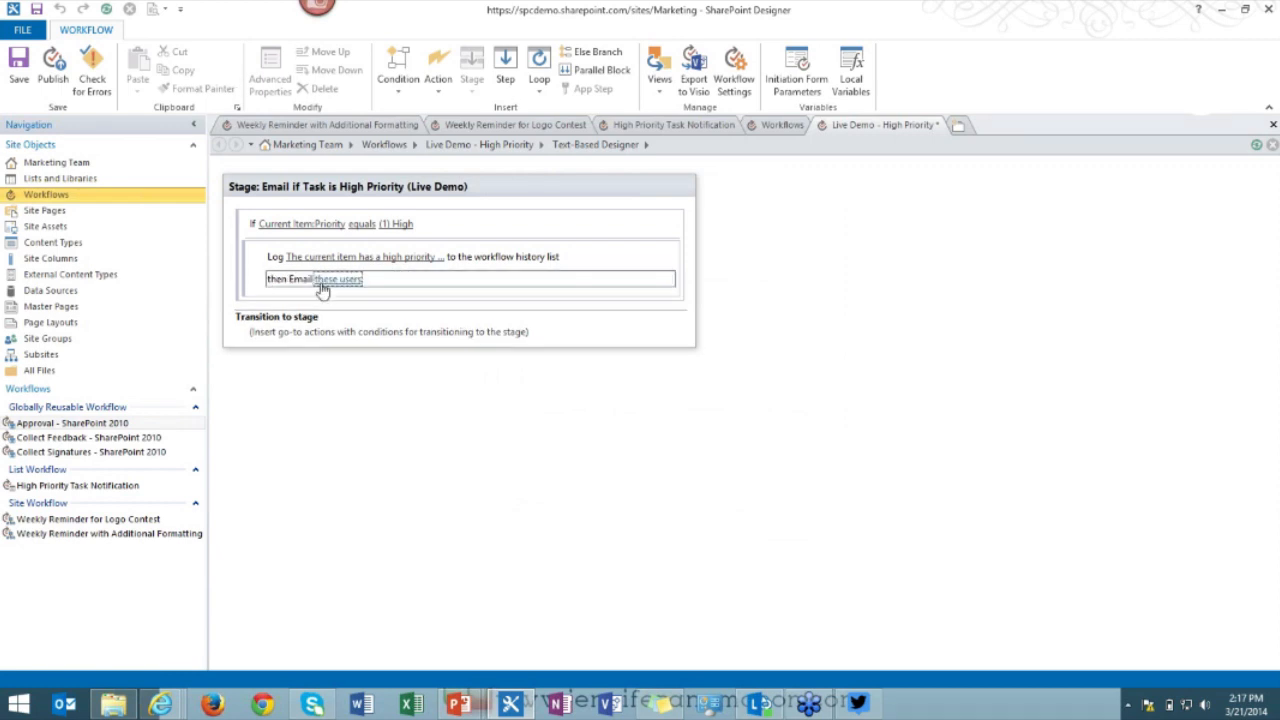
Address the email's To line to the Marketing Managers group.
{"action": "left_click", "coordinate": [322, 282]}
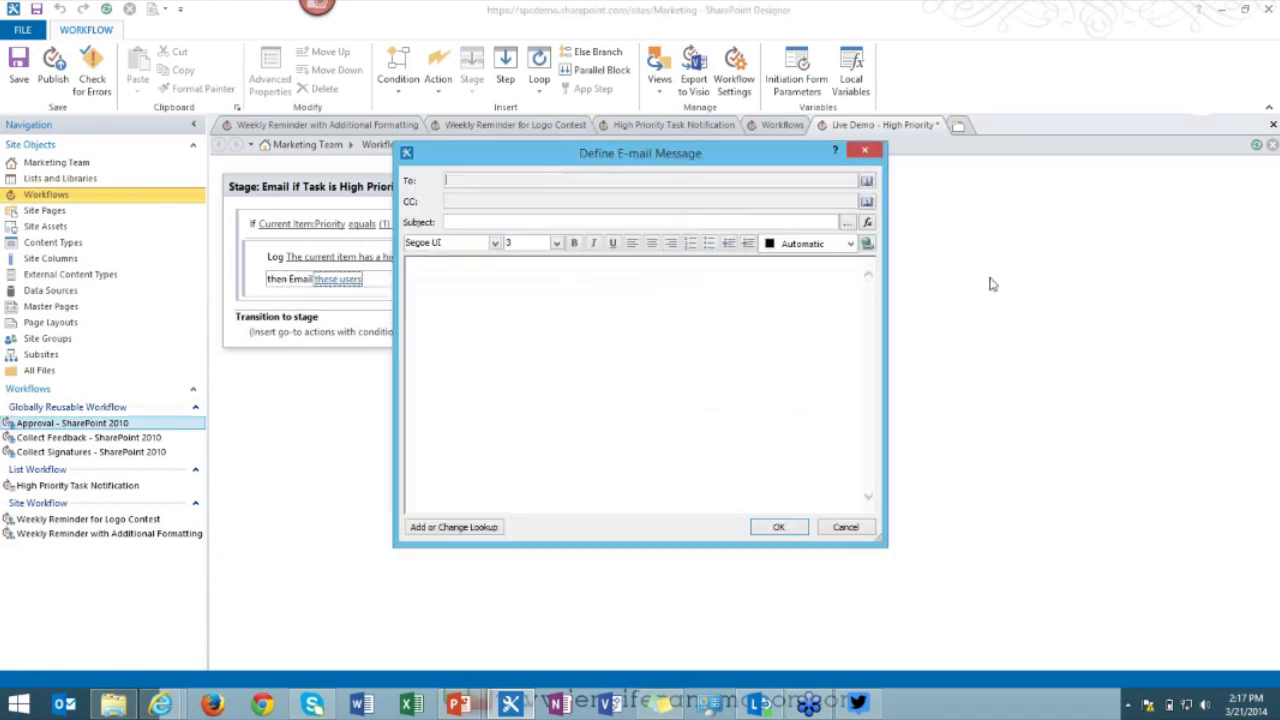
{"action": "left_click", "coordinate": [867, 181]}
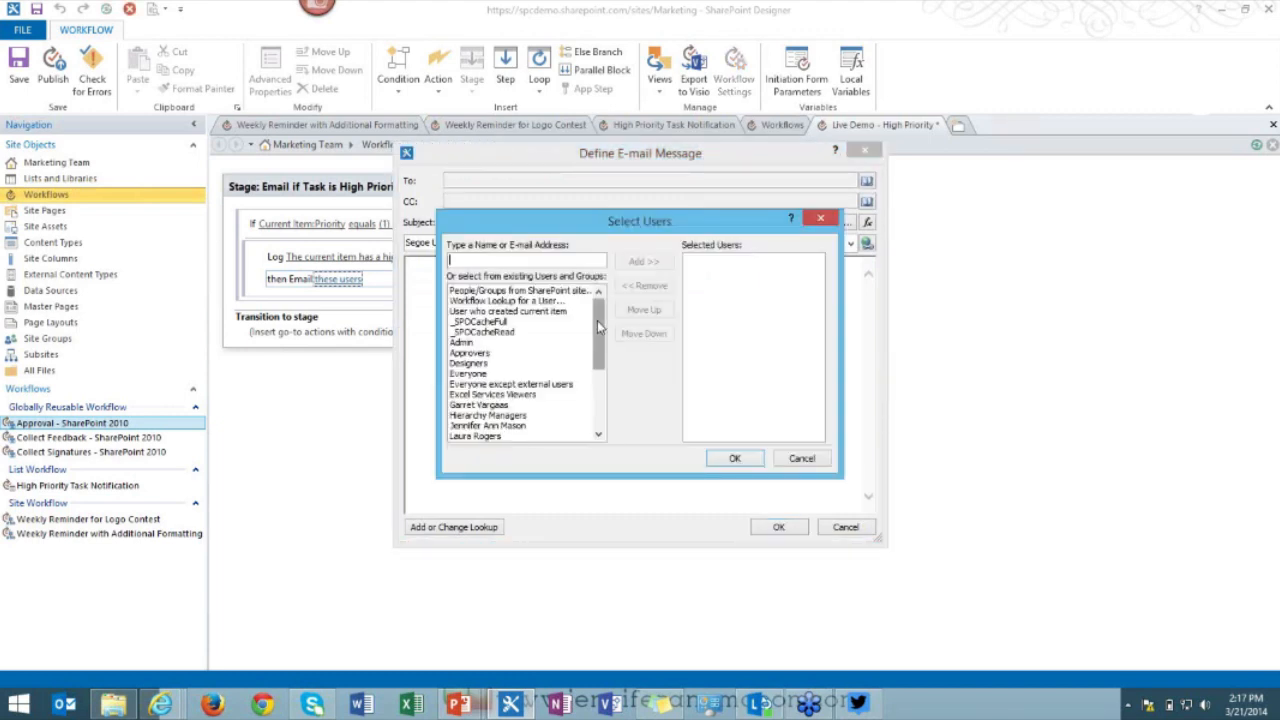
{"action": "left_click_drag", "start_coordinate": [597, 320], "coordinate": [597, 375]}
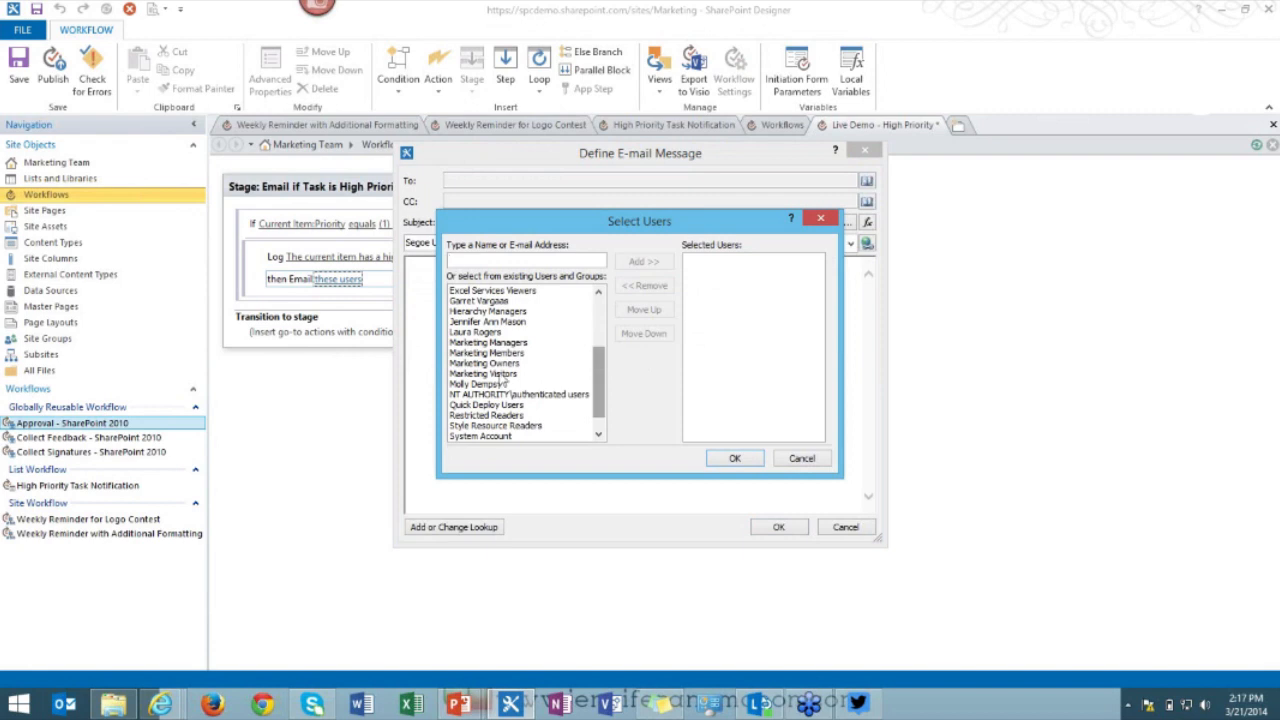
{"action": "left_click", "coordinate": [490, 342]}
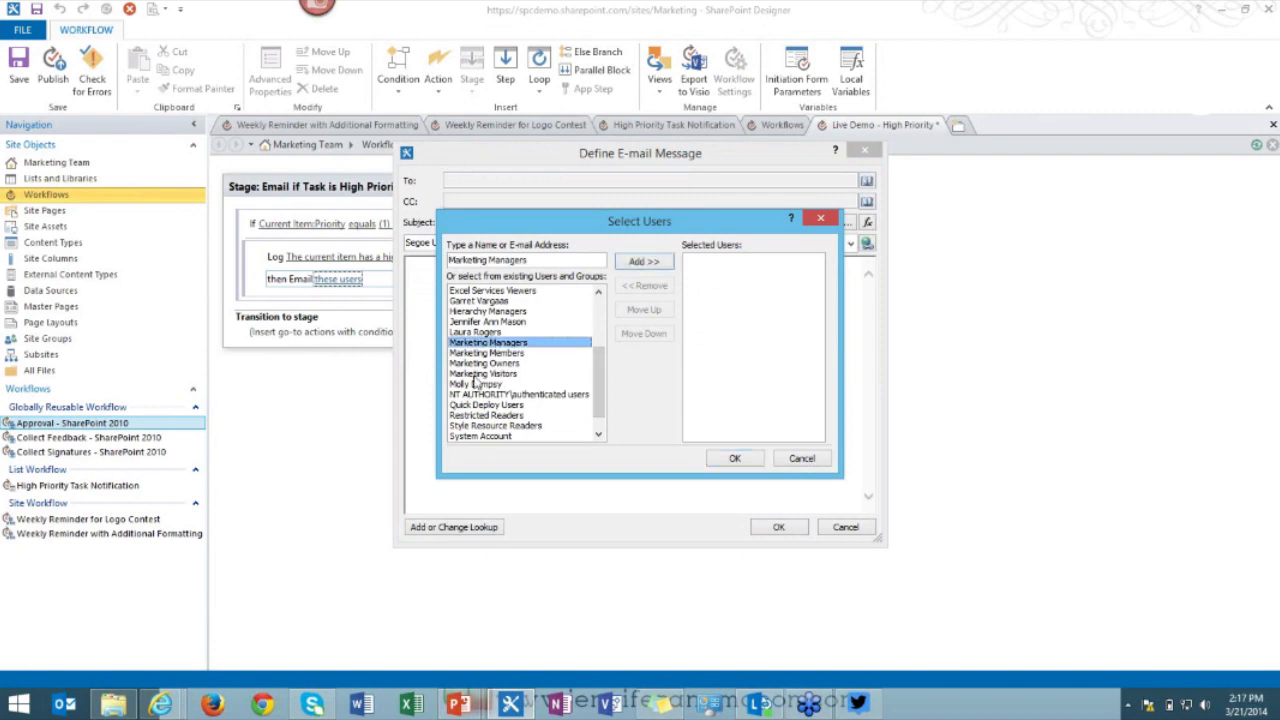
{"action": "left_click", "coordinate": [488, 322]}
{"action": "scroll", "coordinate": [470, 370], "scroll_direction": "up", "scroll_amount": 3}
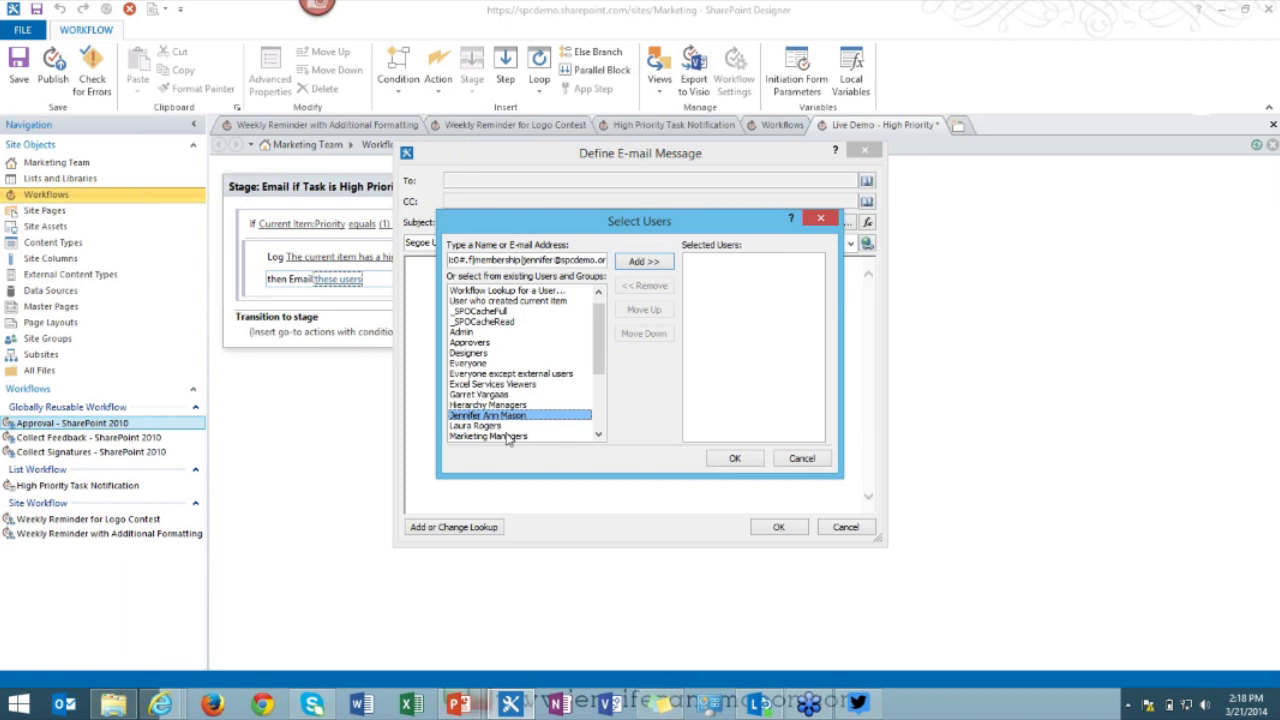
{"action": "left_click", "coordinate": [516, 406]}
{"action": "scroll", "coordinate": [578, 377], "scroll_direction": "down", "scroll_amount": 1}
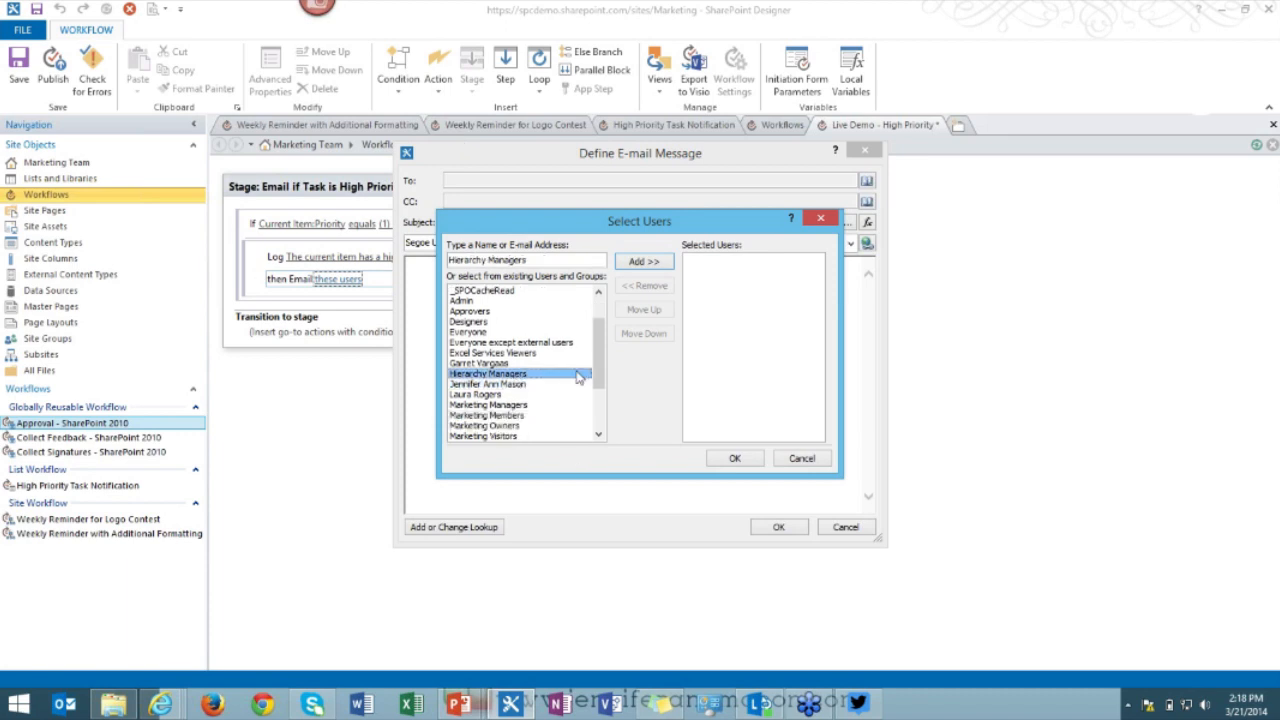
{"action": "left_click", "coordinate": [540, 405]}
{"action": "left_click", "coordinate": [644, 261]}
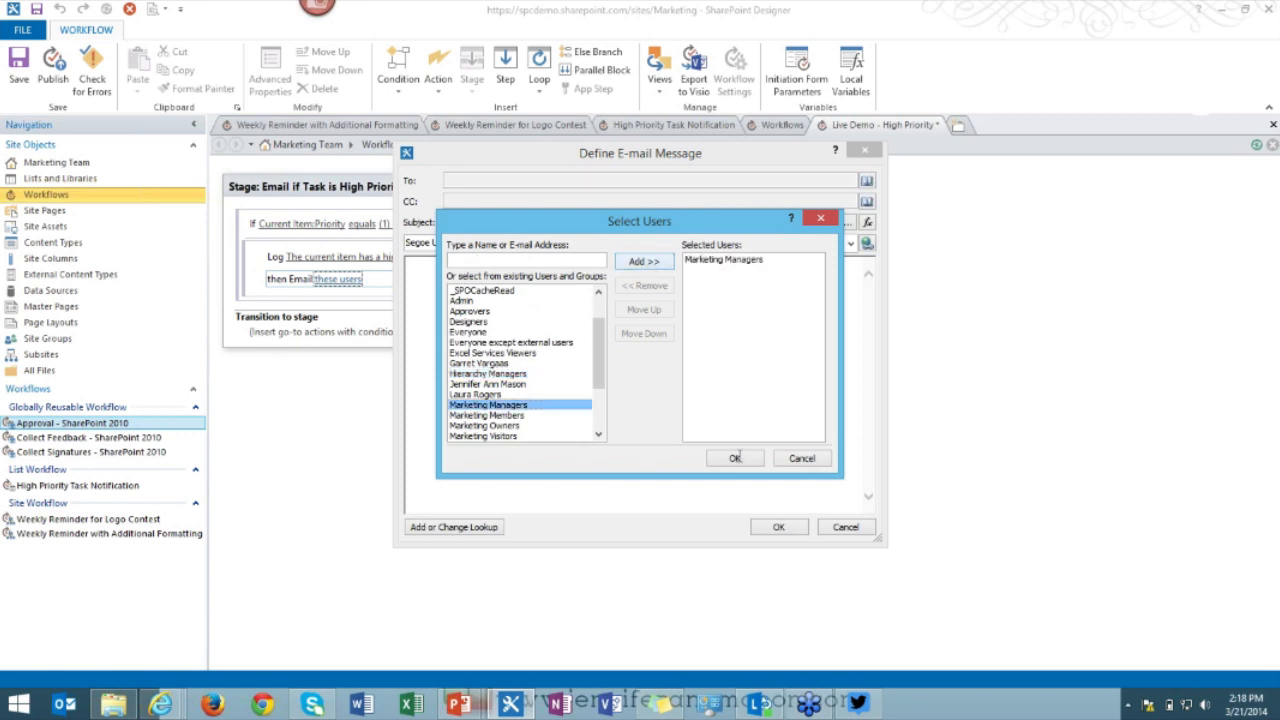
{"action": "left_click", "coordinate": [734, 458]}
{"action": "left_click", "coordinate": [484, 202]}
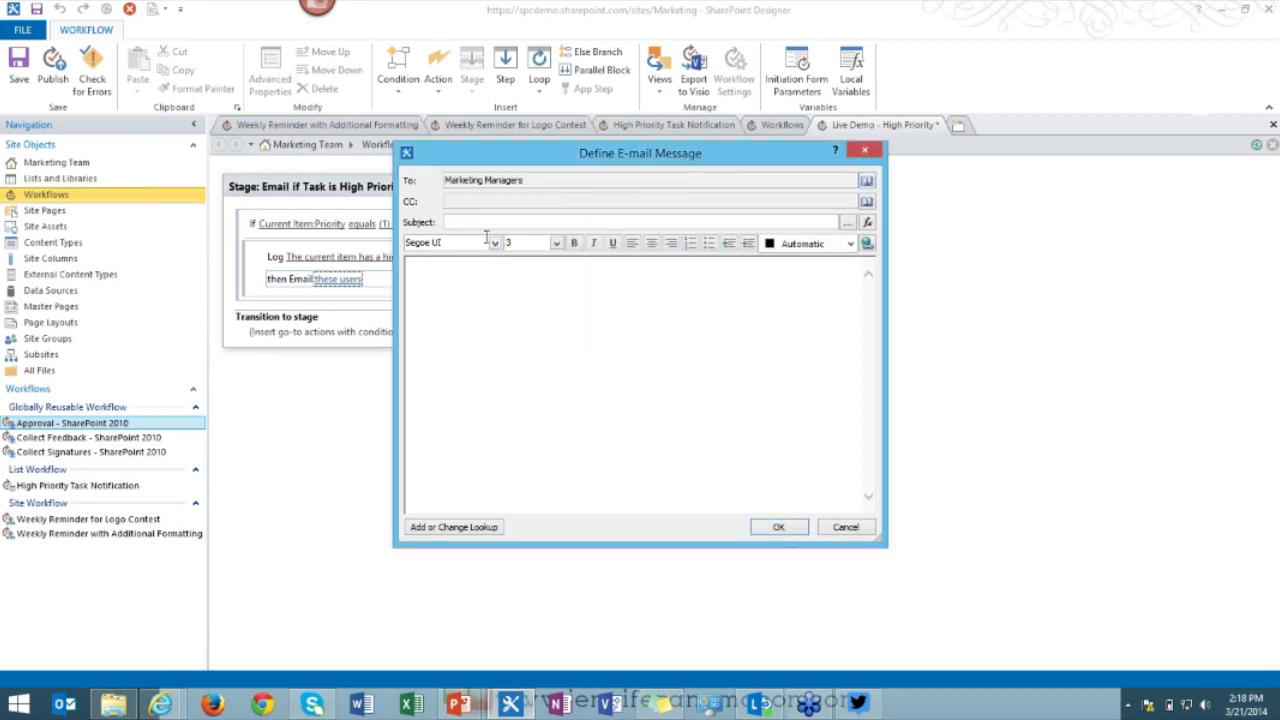
Add Current Item:Created By, returned as Email Address, to the email's CC line.
{"action": "left_click", "coordinate": [867, 201]}
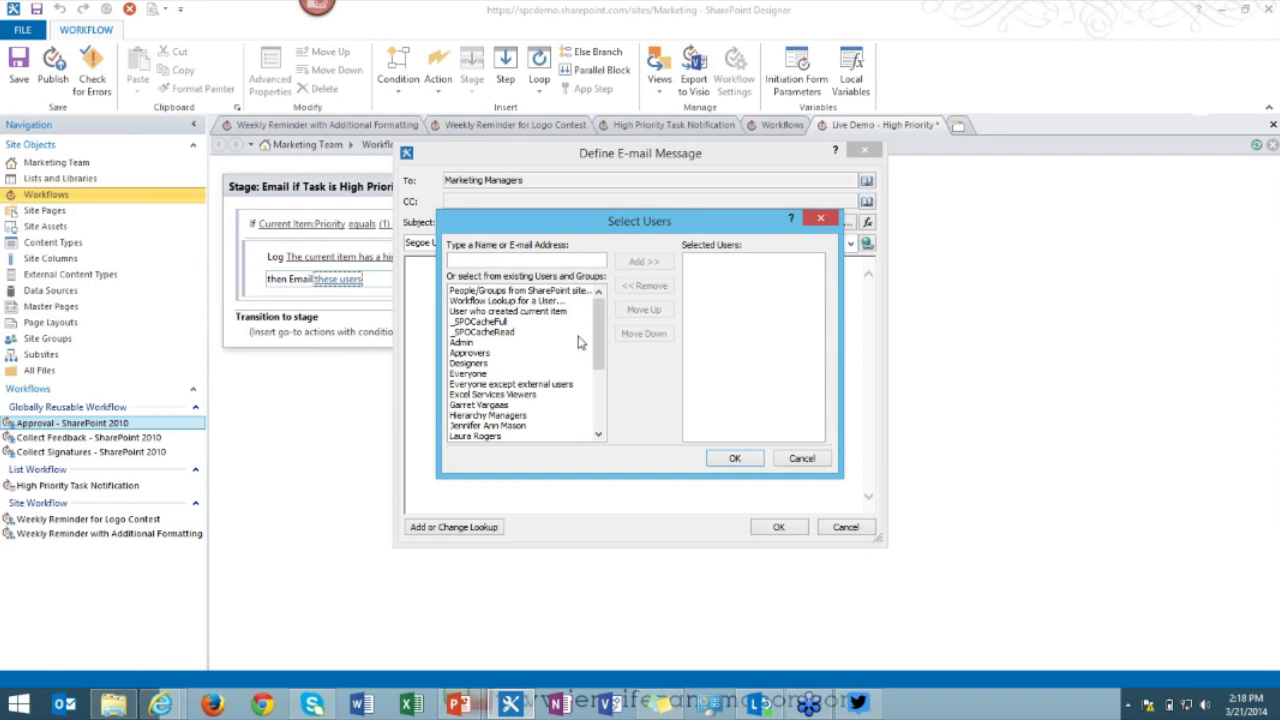
{"action": "double_click", "coordinate": [530, 301]}
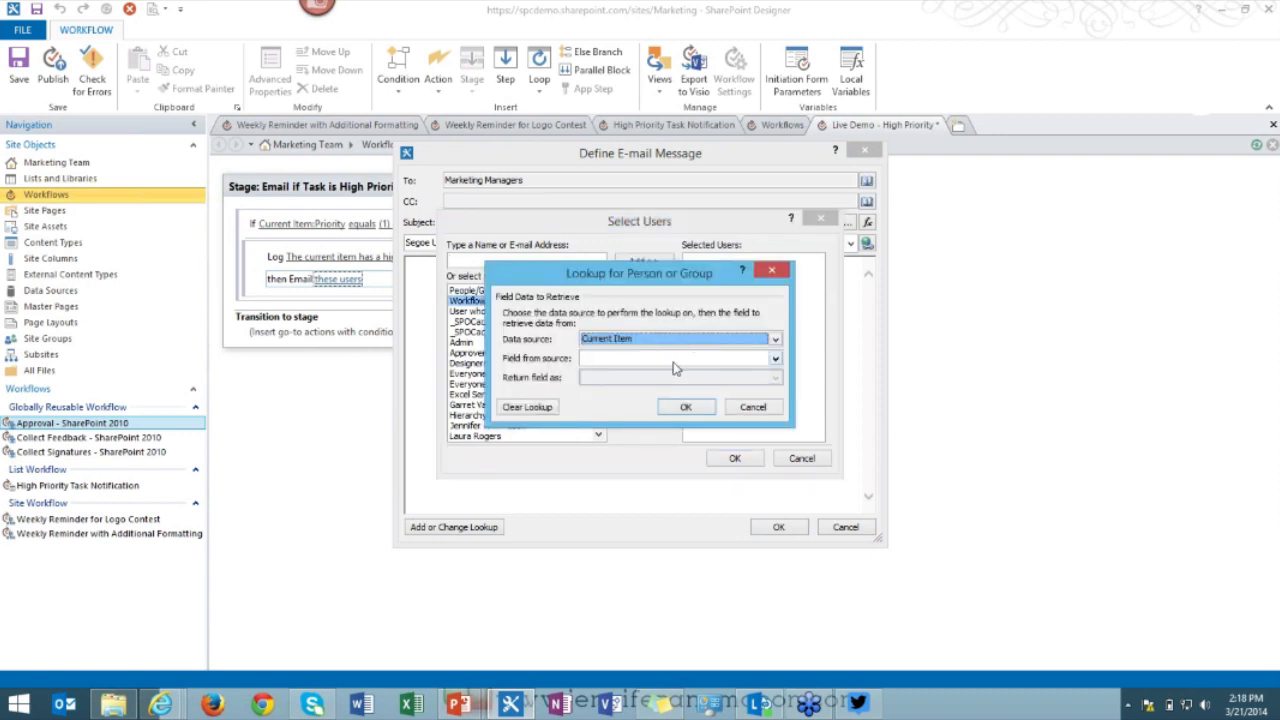
{"action": "left_click", "coordinate": [674, 360]}
{"action": "scroll", "coordinate": [671, 408], "scroll_direction": "down", "scroll_amount": 2}
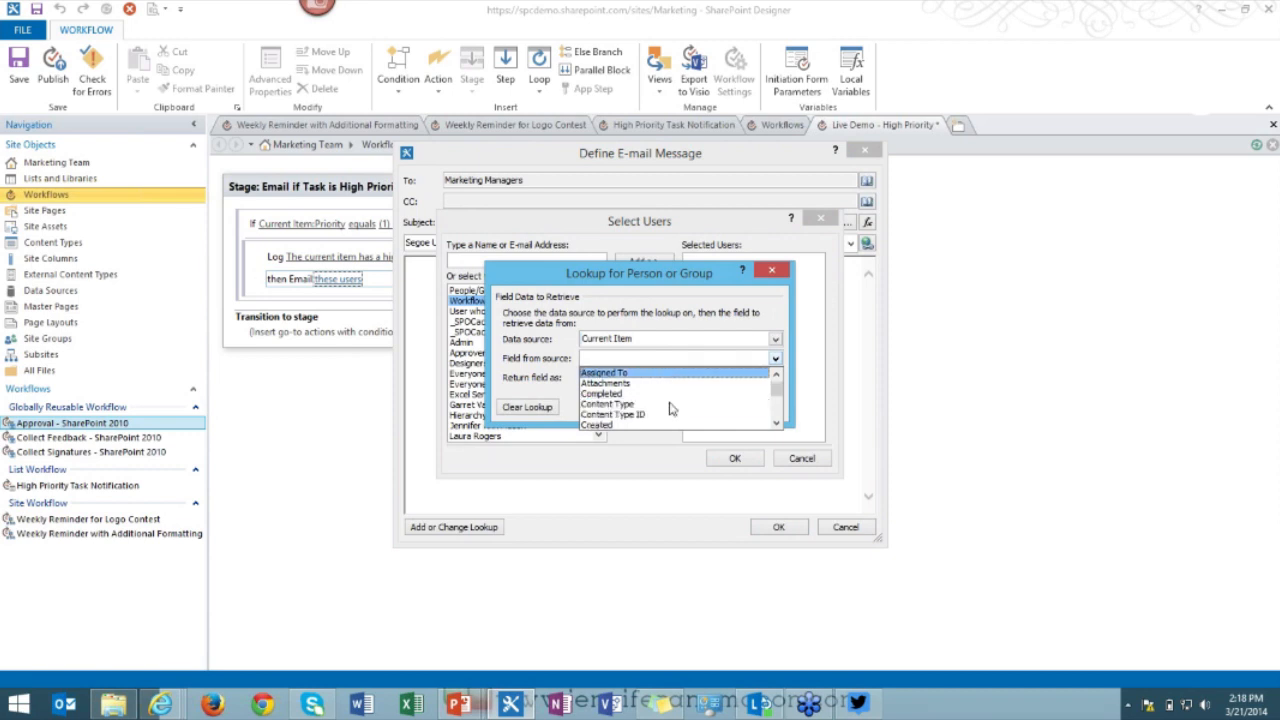
{"action": "left_click", "coordinate": [670, 405]}
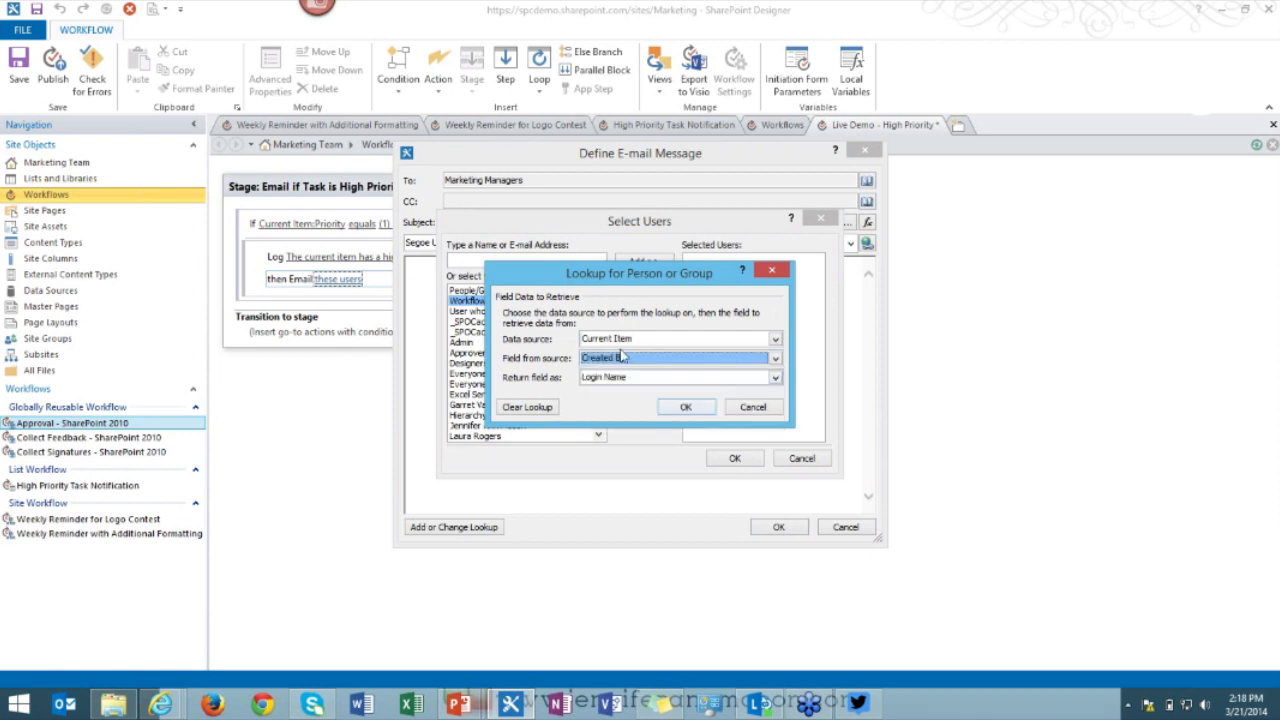
{"action": "left_click", "coordinate": [631, 381]}
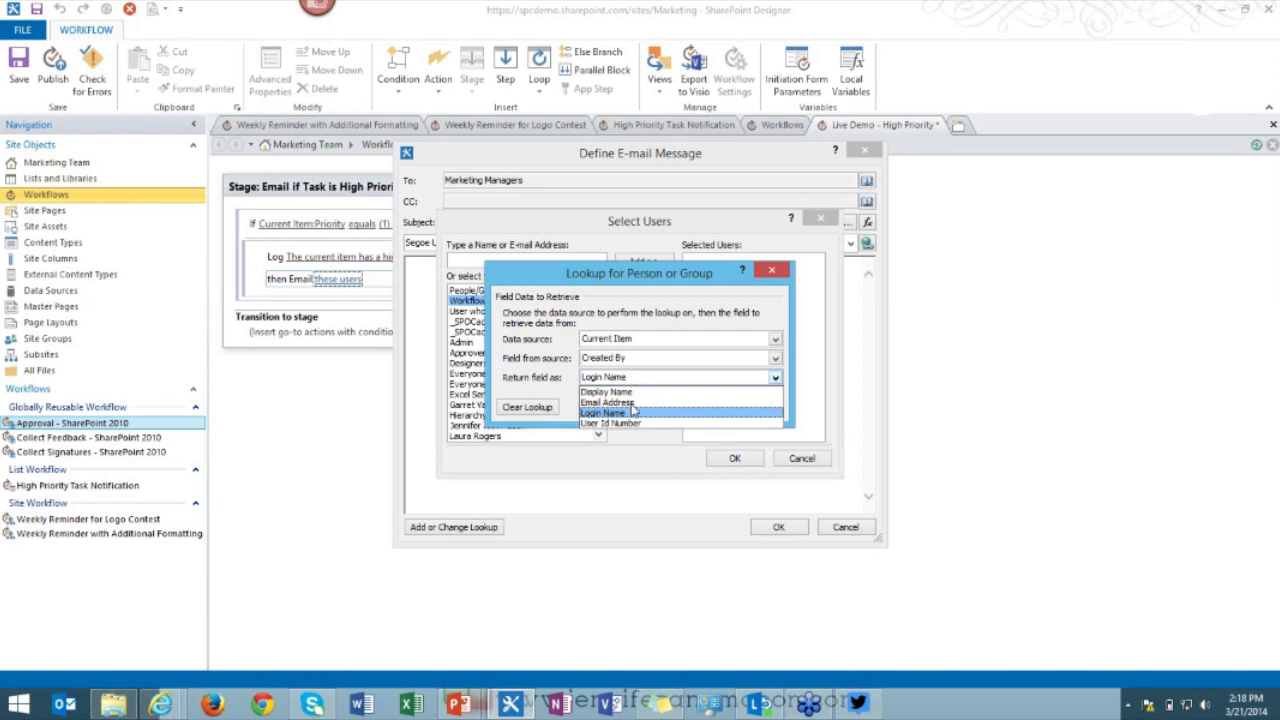
{"action": "left_click", "coordinate": [633, 407]}
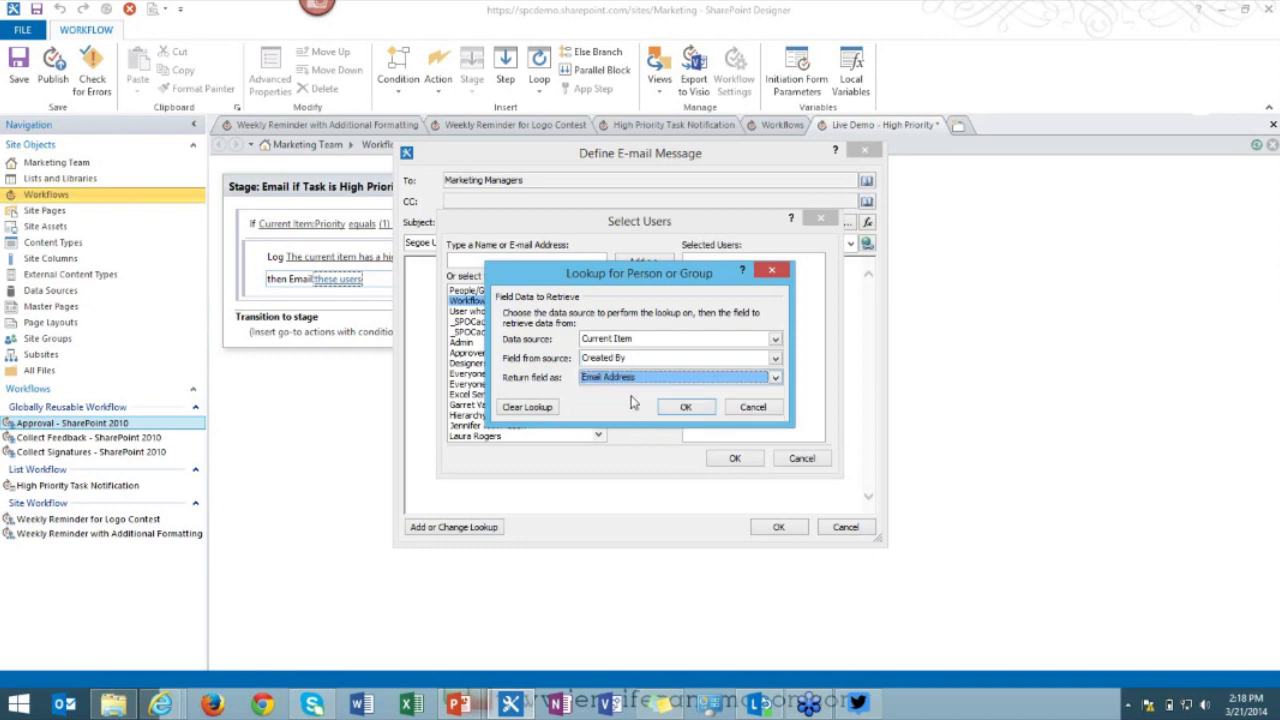
{"action": "left_click", "coordinate": [686, 407]}
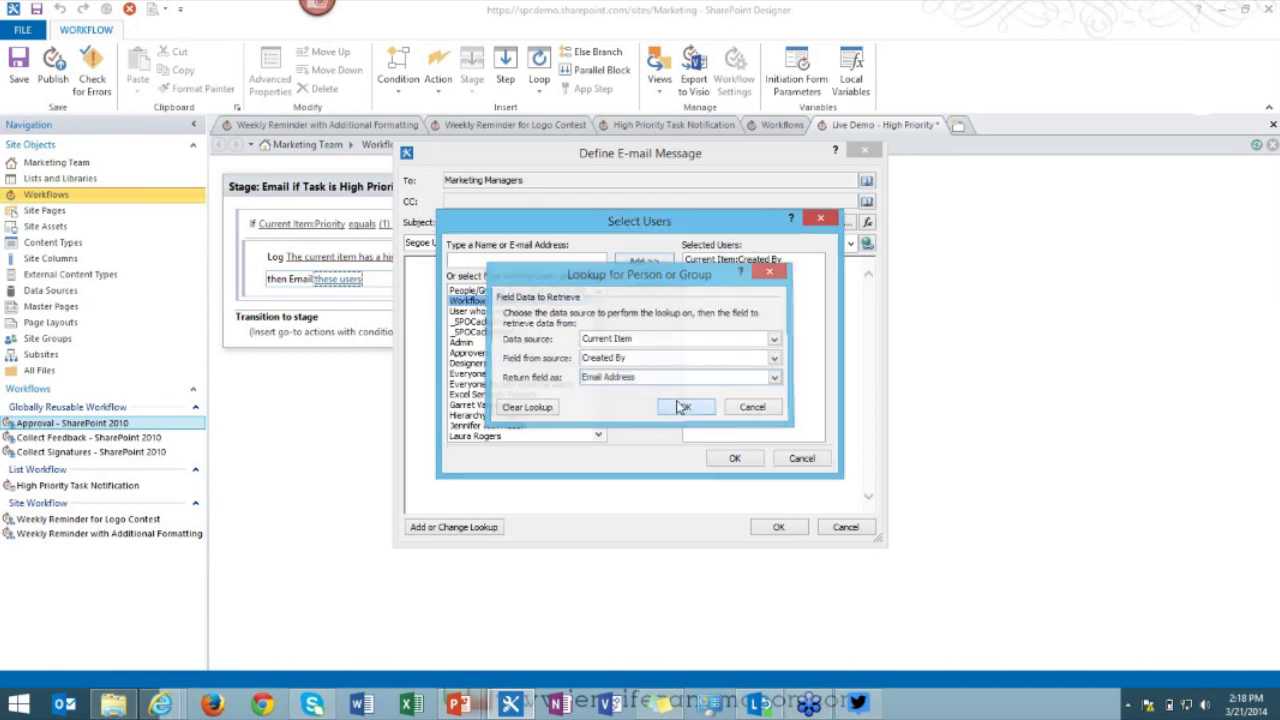
{"action": "left_click", "coordinate": [734, 457]}
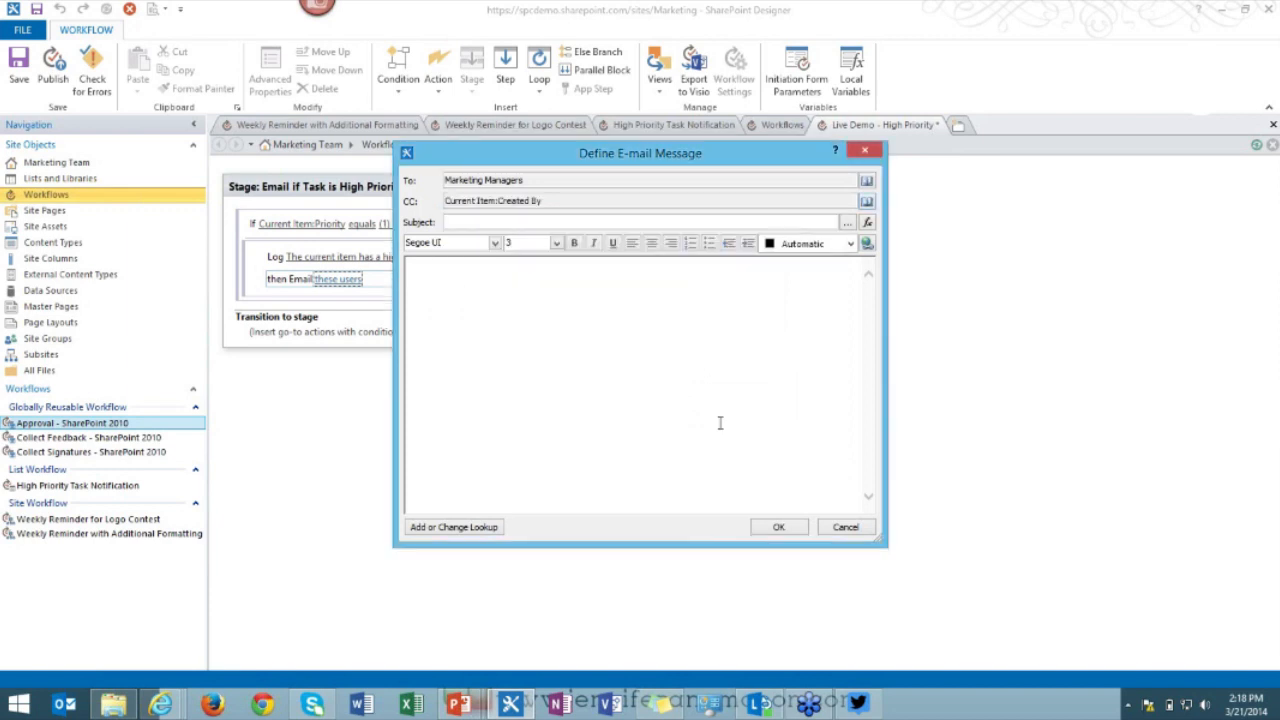
Set the subject to 'A New High Priority Task Has Been Created!! -' plus the Current Item:Title lookup.
{"action": "left_click", "coordinate": [489, 222]}
{"action": "type", "text": "A New Hi"}
{"action": "type", "text": "gh Priori"}
{"action": "type", "text": "ty "}
{"action": "type", "text": "Y"}
{"action": "type", "text": "ask "}
{"action": "type", "text": "Has B"}
{"action": "type", "text": "een Created!!"}
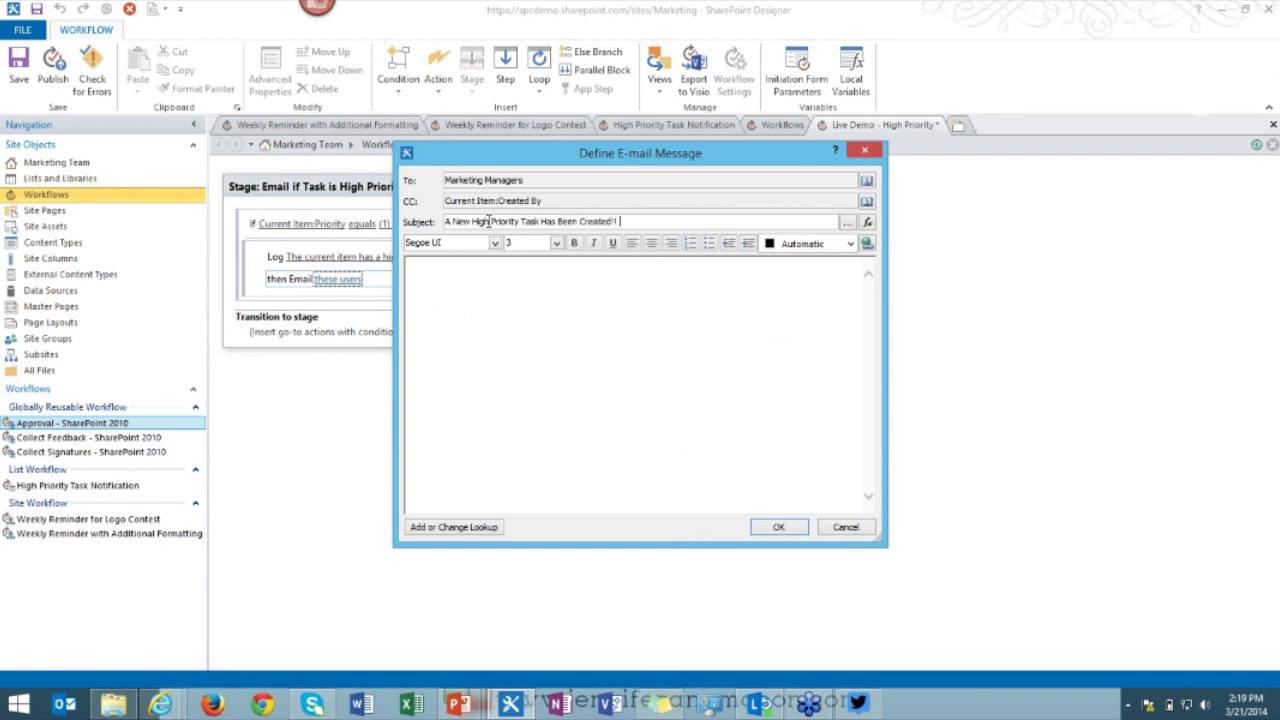
{"action": "type", "text": " -"}
{"action": "left_click", "coordinate": [847, 224]}
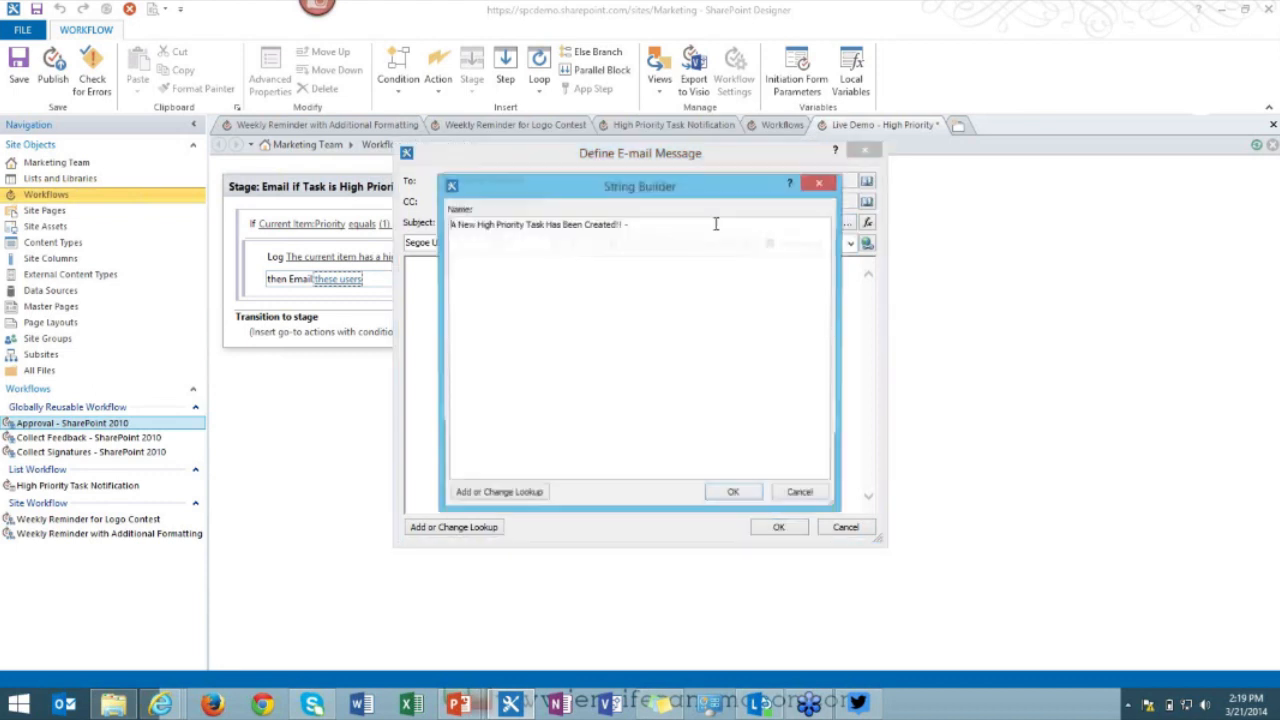
{"action": "left_click", "coordinate": [512, 494]}
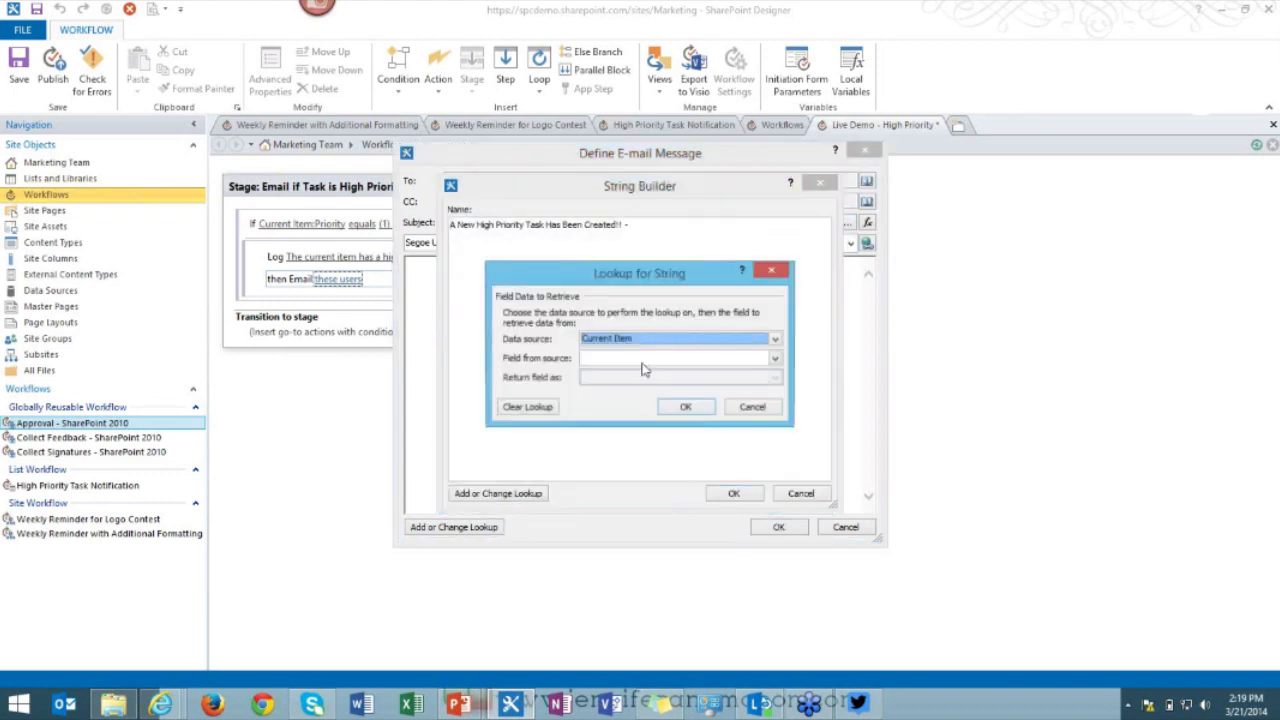
{"action": "left_click", "coordinate": [643, 360]}
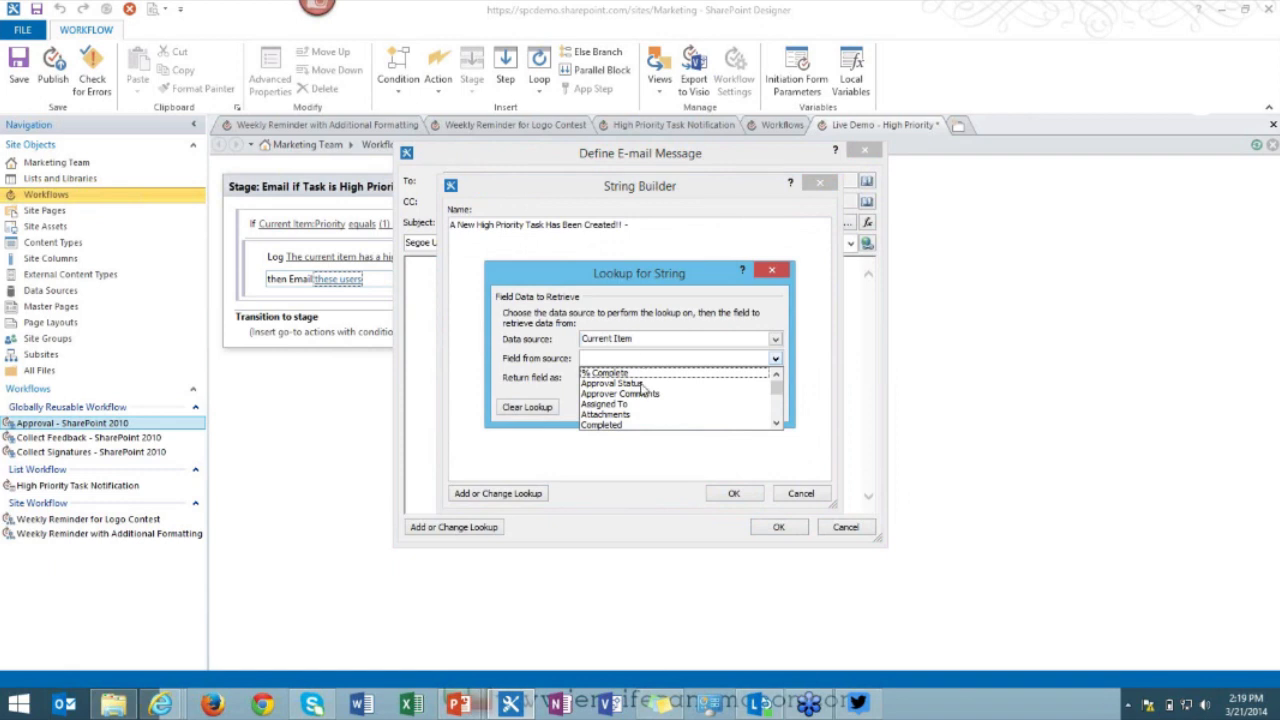
{"action": "key", "text": "t"}
{"action": "scroll", "coordinate": [638, 400], "scroll_direction": "down", "scroll_amount": 2}
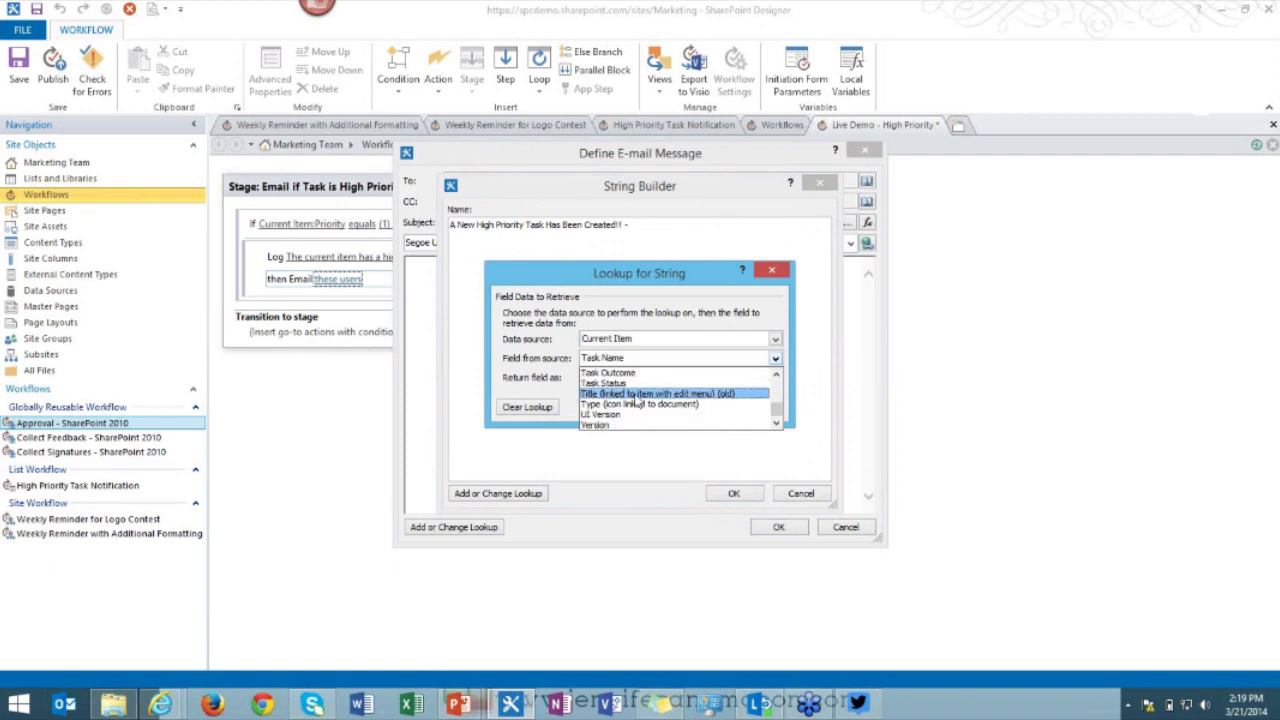
{"action": "left_click", "coordinate": [637, 394]}
{"action": "left_click", "coordinate": [683, 407]}
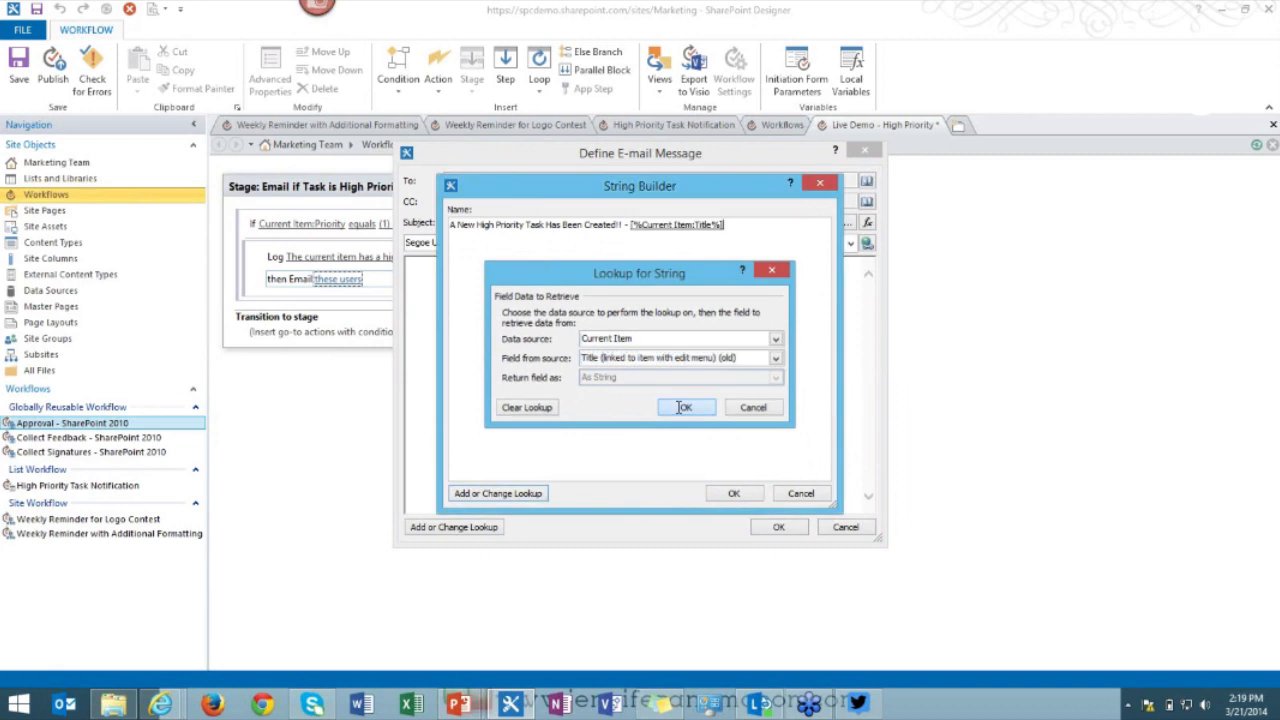
{"action": "left_click", "coordinate": [728, 493]}
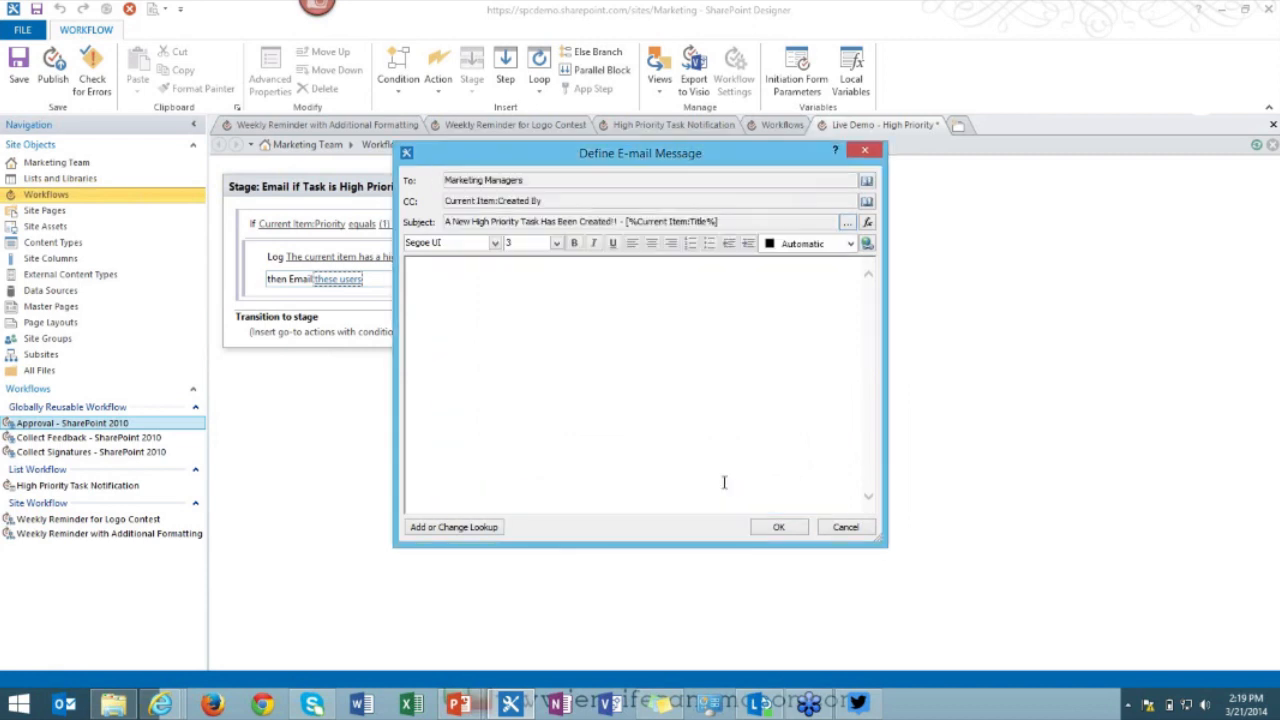
Type the body text 'A new high item task has been created!' and start a new line.
{"action": "left_click", "coordinate": [542, 308]}
{"action": "type", "text": "A new hight i"}
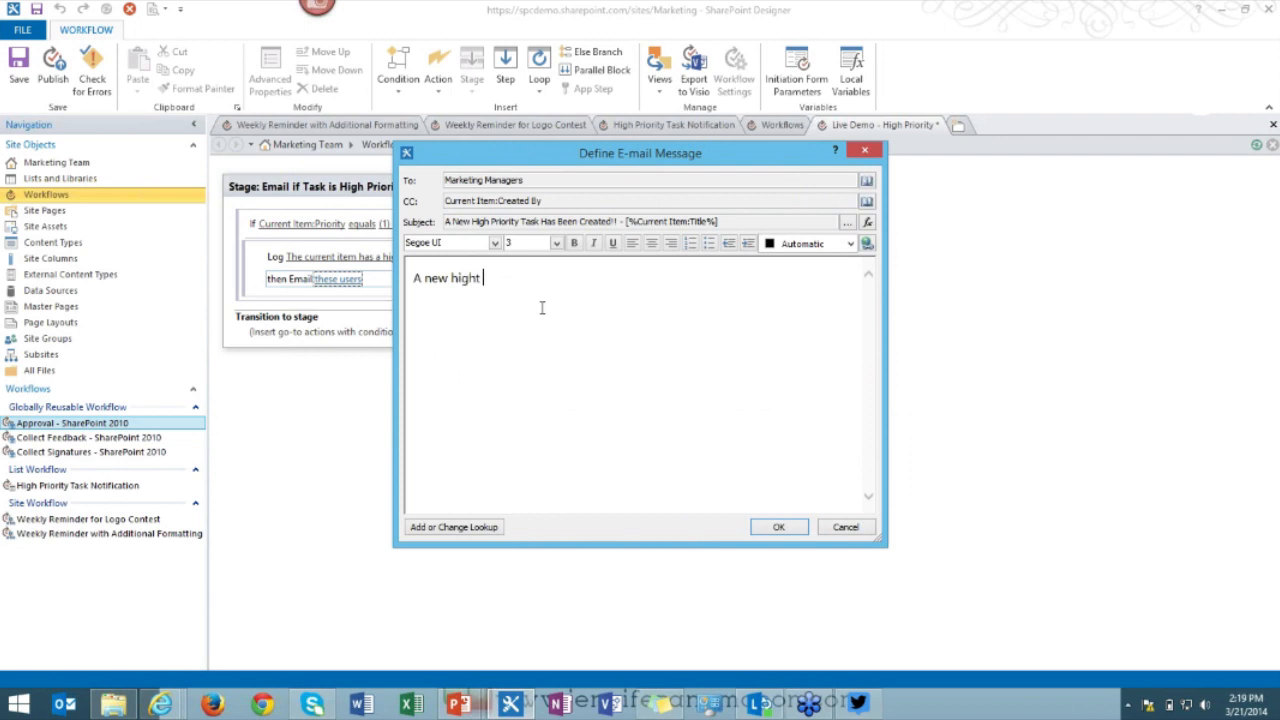
{"action": "key", "text": "BackSpace"}
{"action": "key", "text": "BackSpace"}
{"action": "key", "text": "BackSpace"}
{"action": "type", "text": "item task has been crea"}
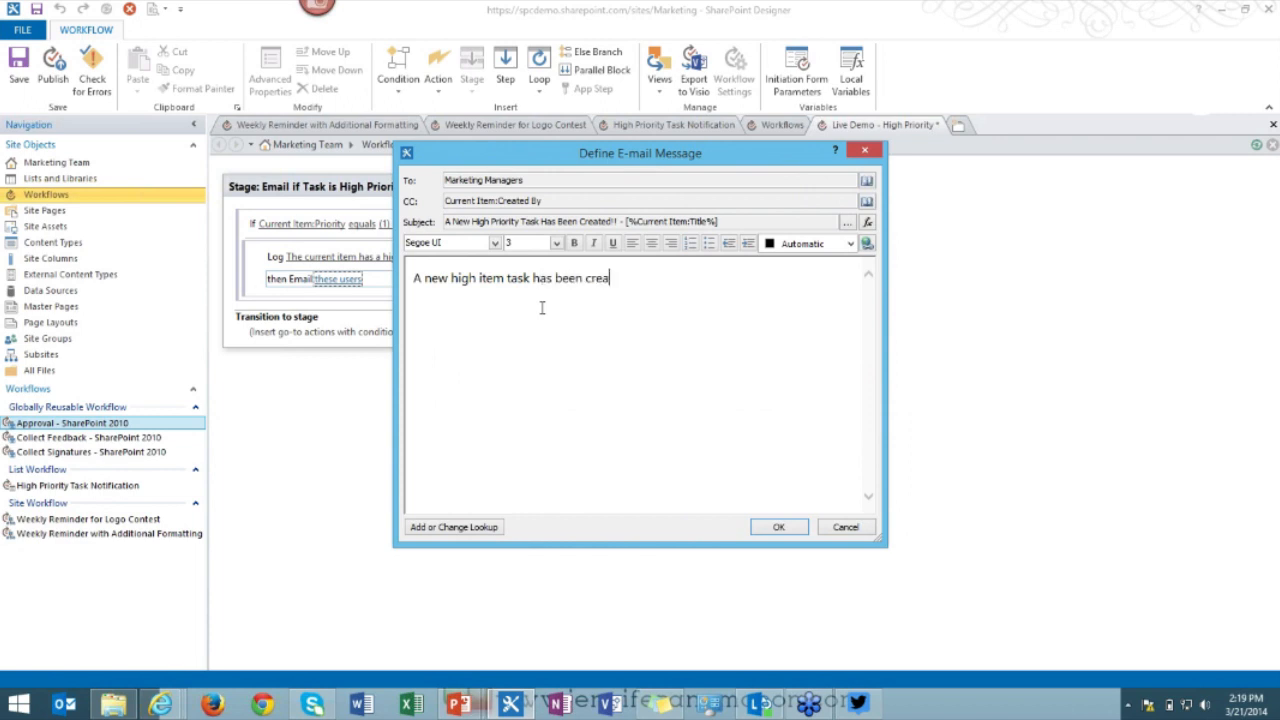
{"action": "type", "text": "ted!"}
{"action": "key", "text": "Return"}
{"action": "key", "text": "Return"}
Insert the current item's % Complete and Description lookups into the body.
{"action": "left_click", "coordinate": [433, 322]}
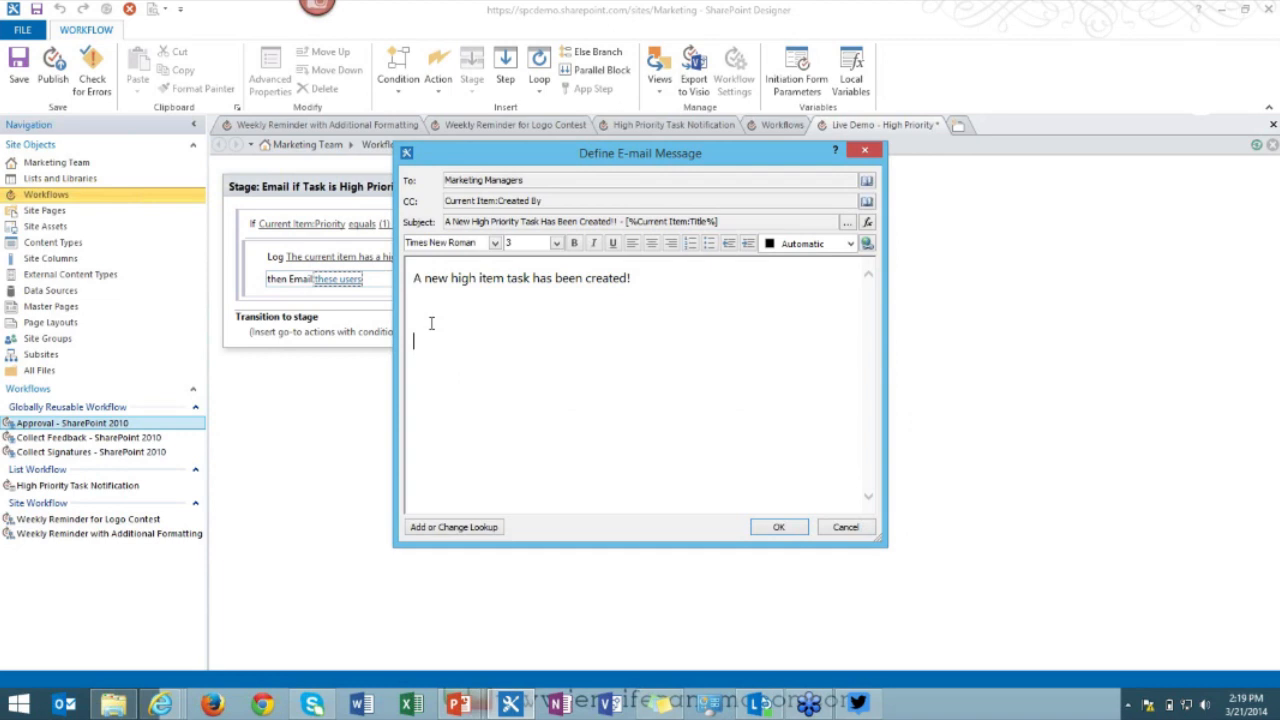
{"action": "left_click", "coordinate": [452, 526]}
{"action": "left_click", "coordinate": [652, 359]}
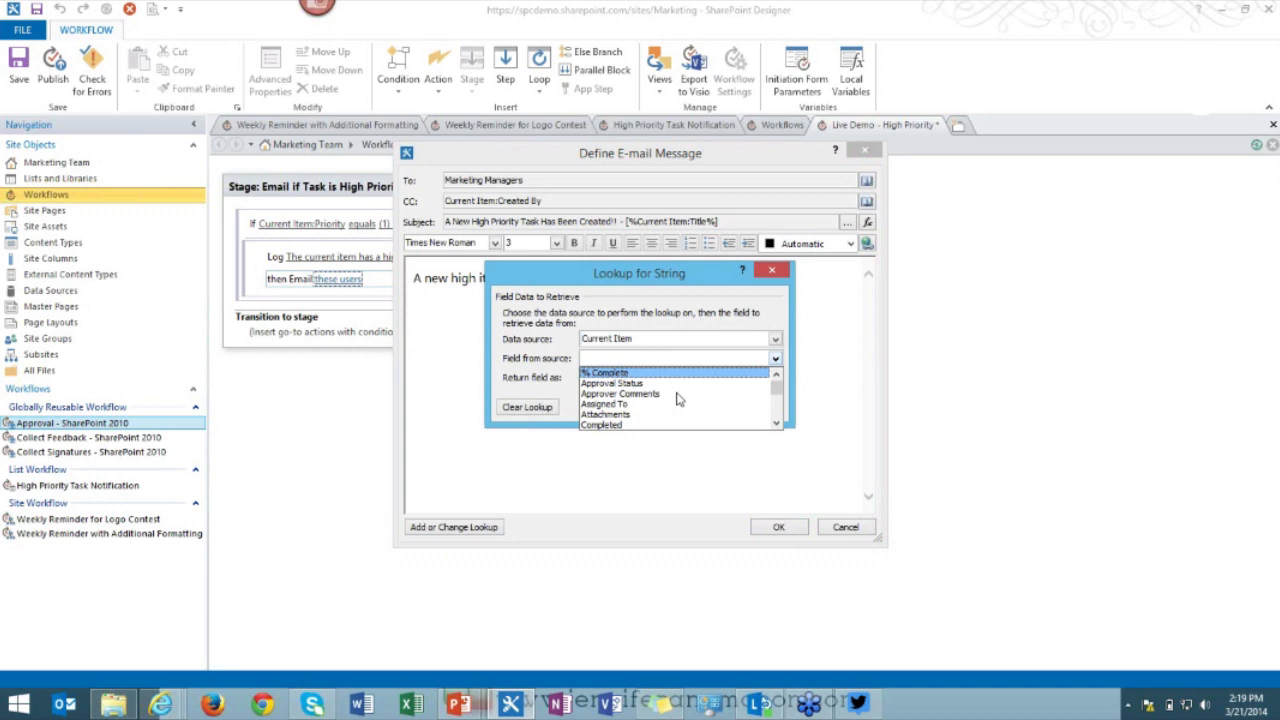
{"action": "left_click", "coordinate": [605, 373]}
{"action": "left_click", "coordinate": [686, 406]}
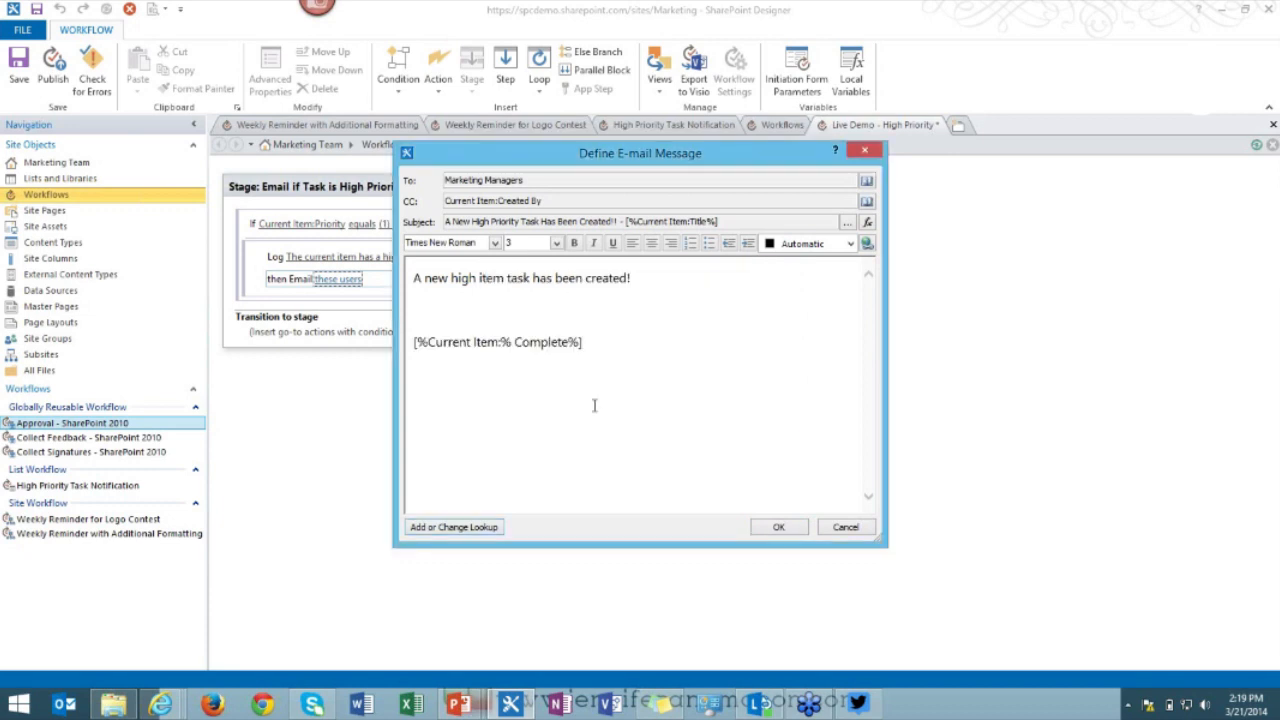
{"action": "left_click", "coordinate": [580, 342]}
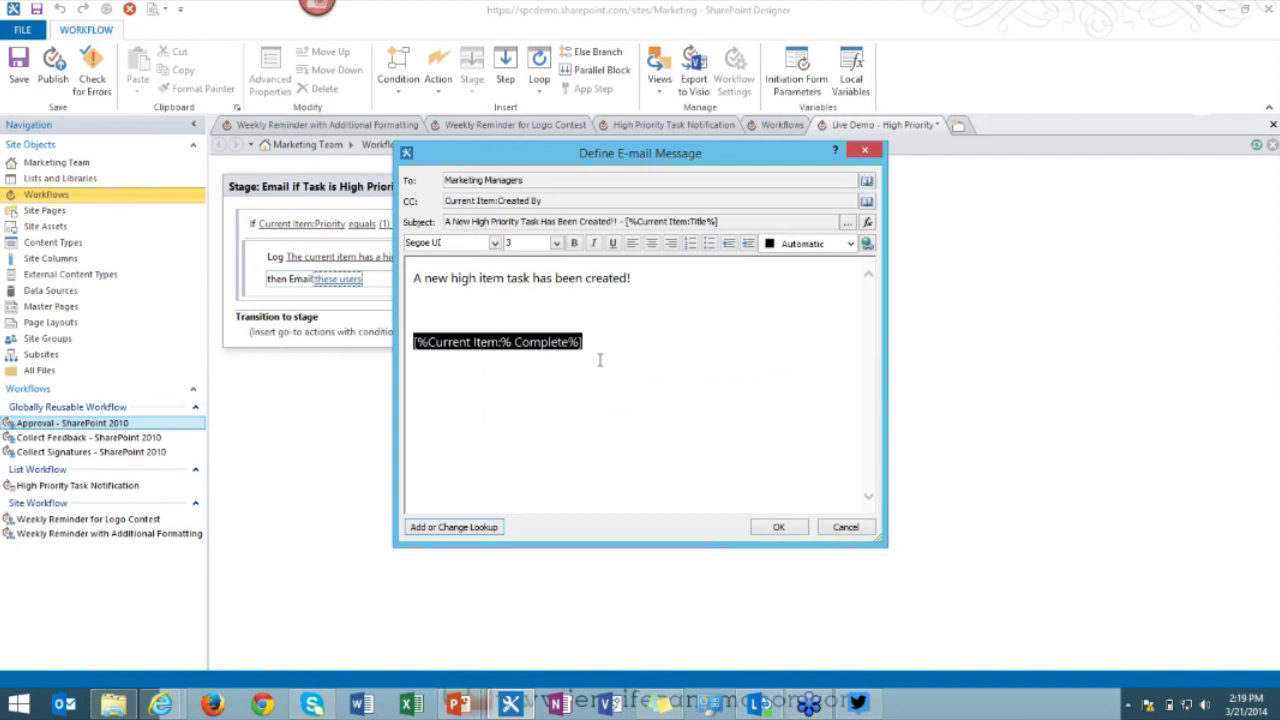
{"action": "left_click", "coordinate": [600, 360]}
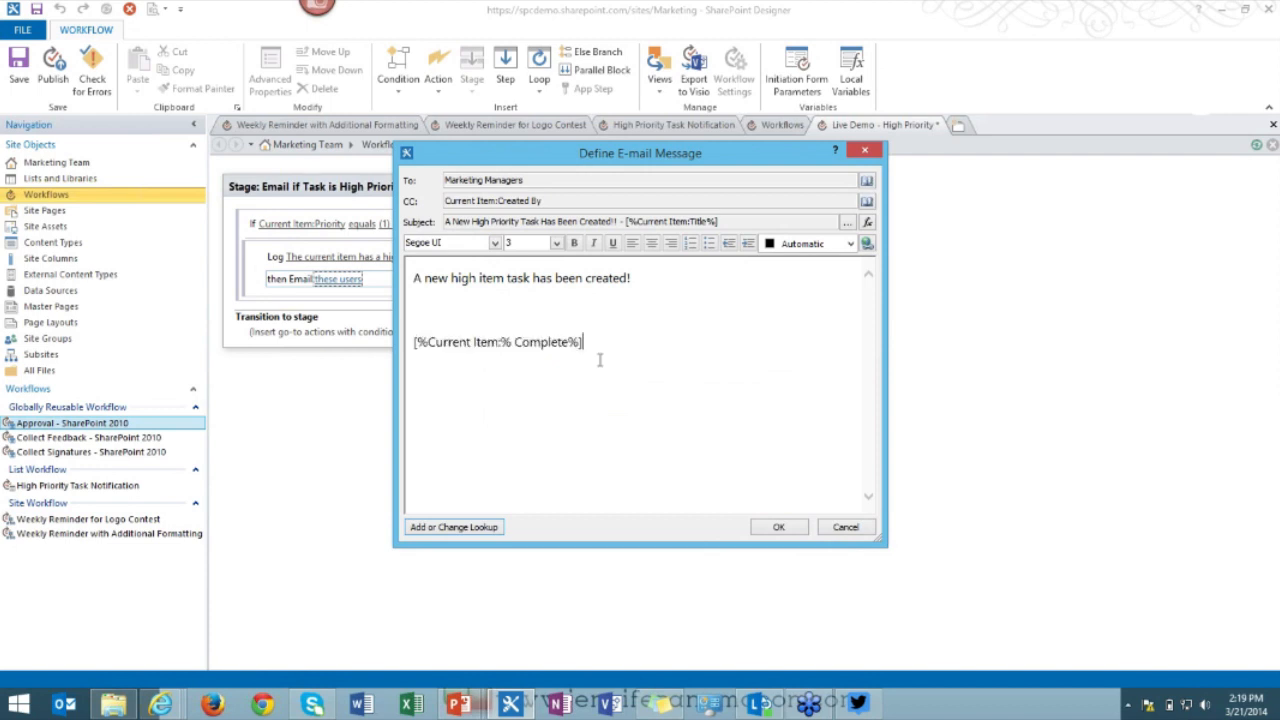
{"action": "left_click", "coordinate": [433, 527]}
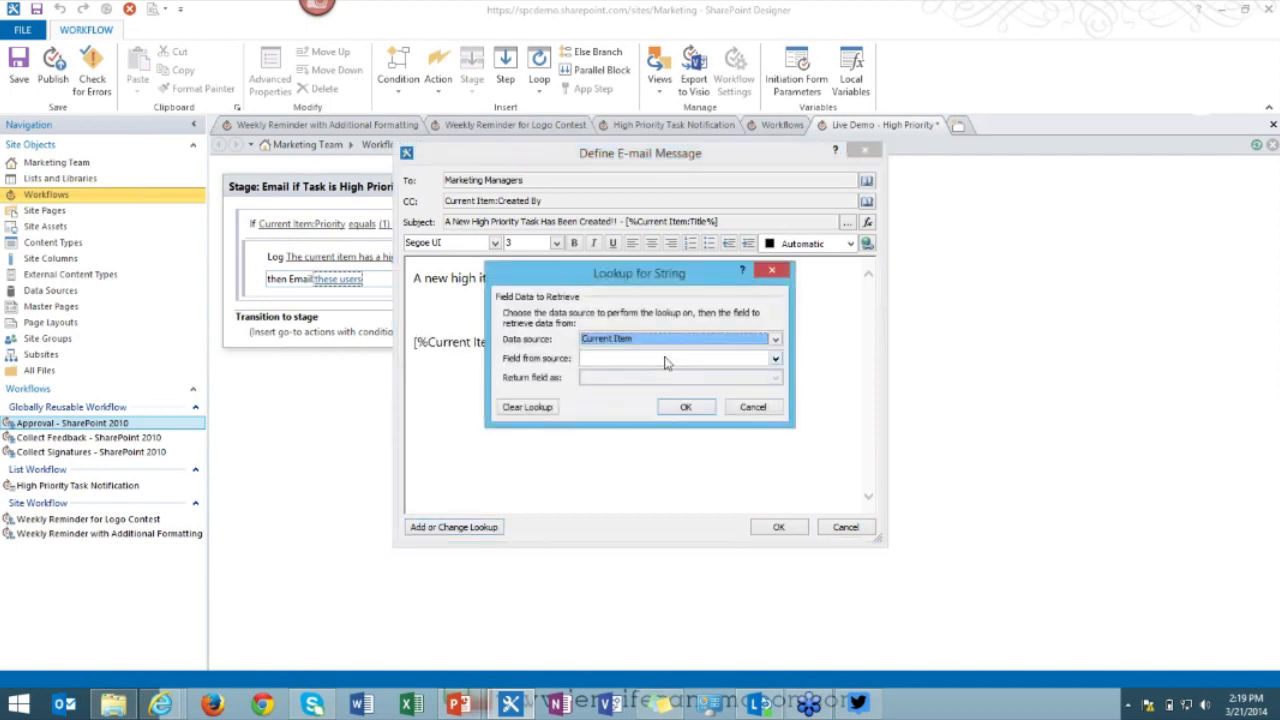
{"action": "left_click", "coordinate": [666, 358]}
{"action": "scroll", "coordinate": [688, 403], "scroll_direction": "down", "scroll_amount": 5}
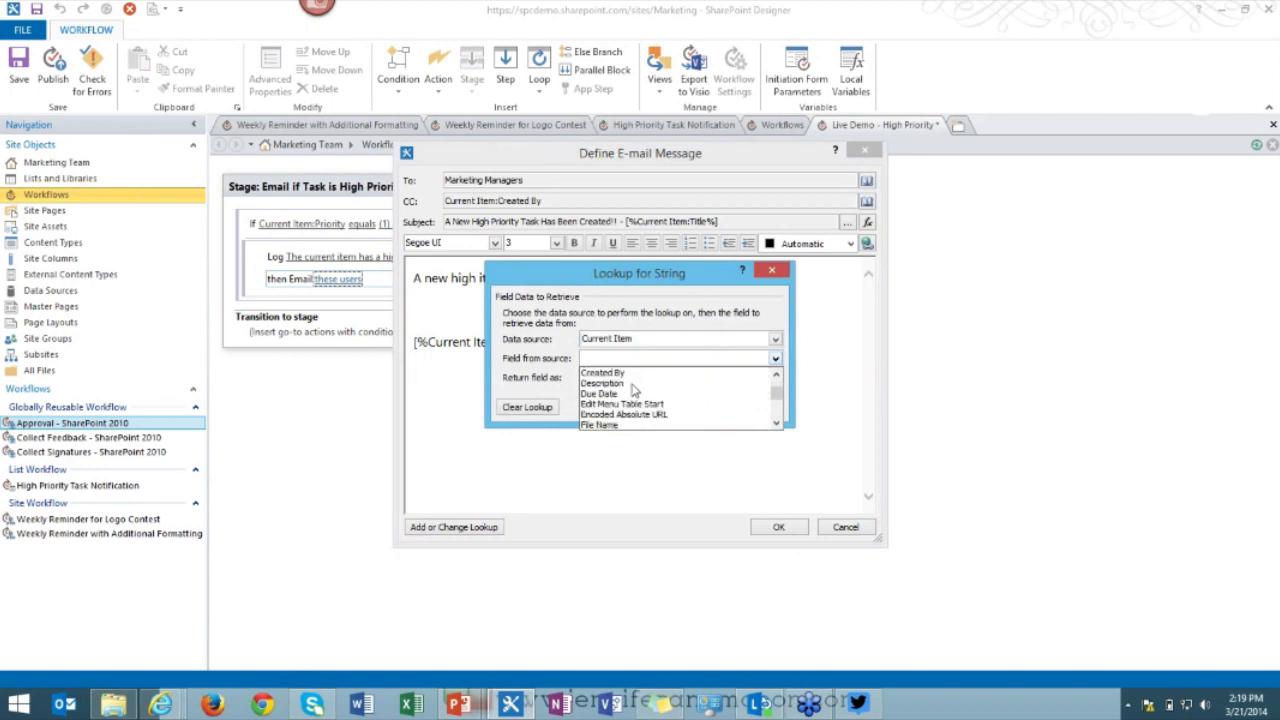
{"action": "left_click", "coordinate": [660, 383]}
{"action": "left_click", "coordinate": [686, 407]}
{"action": "left_click_drag", "start_coordinate": [559, 385], "coordinate": [474, 262]}
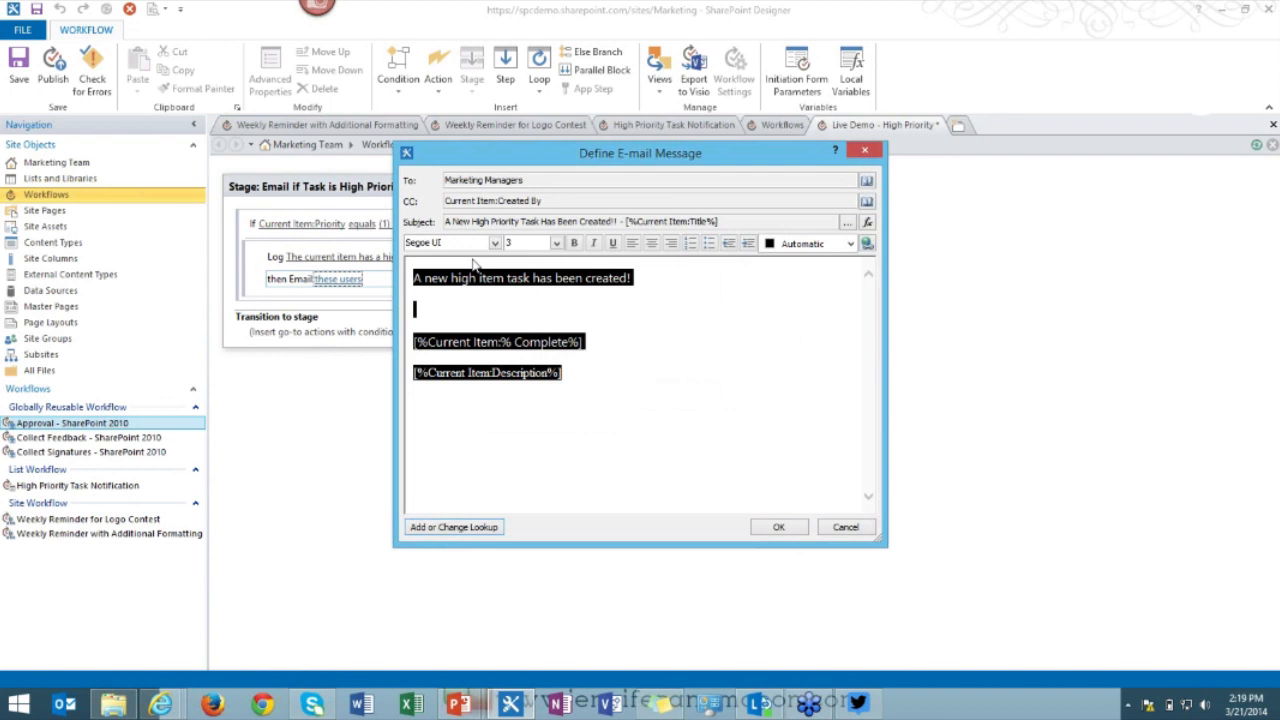
Format the whole email body in Batang font at size 5.
{"action": "left_click", "coordinate": [494, 244]}
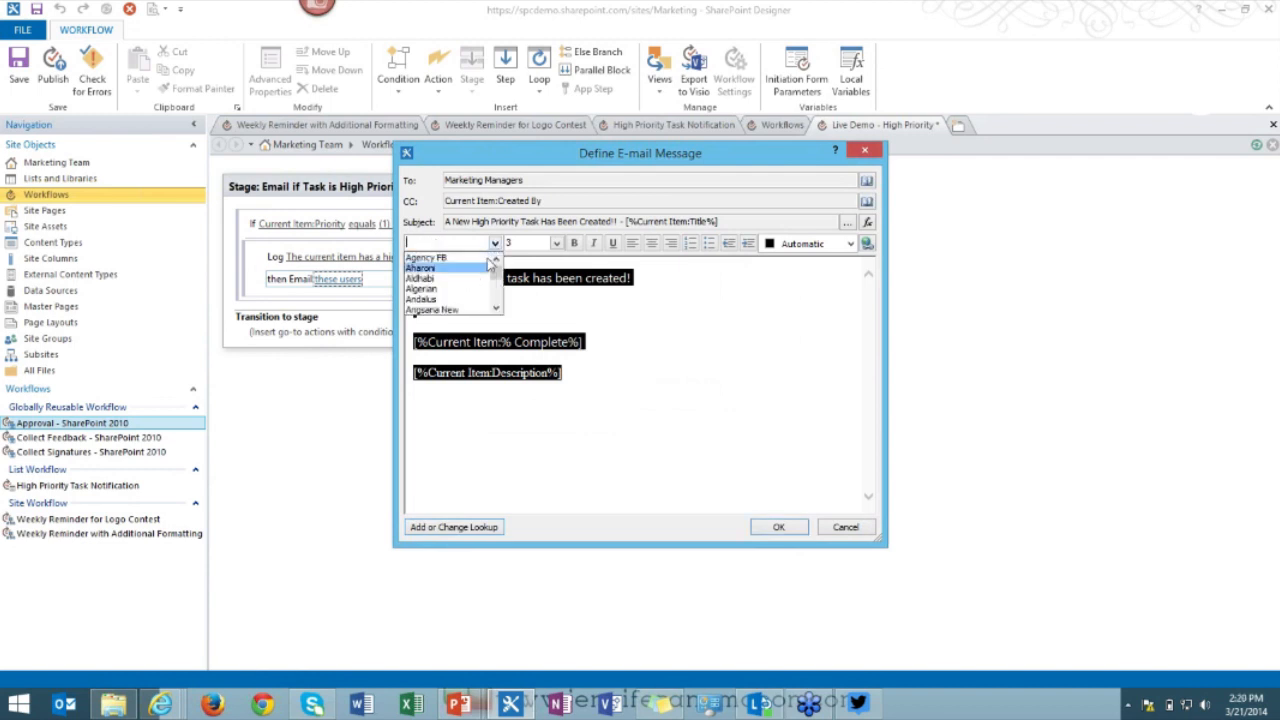
{"action": "left_click", "coordinate": [470, 268]}
{"action": "left_click", "coordinate": [494, 244]}
{"action": "left_click", "coordinate": [466, 299]}
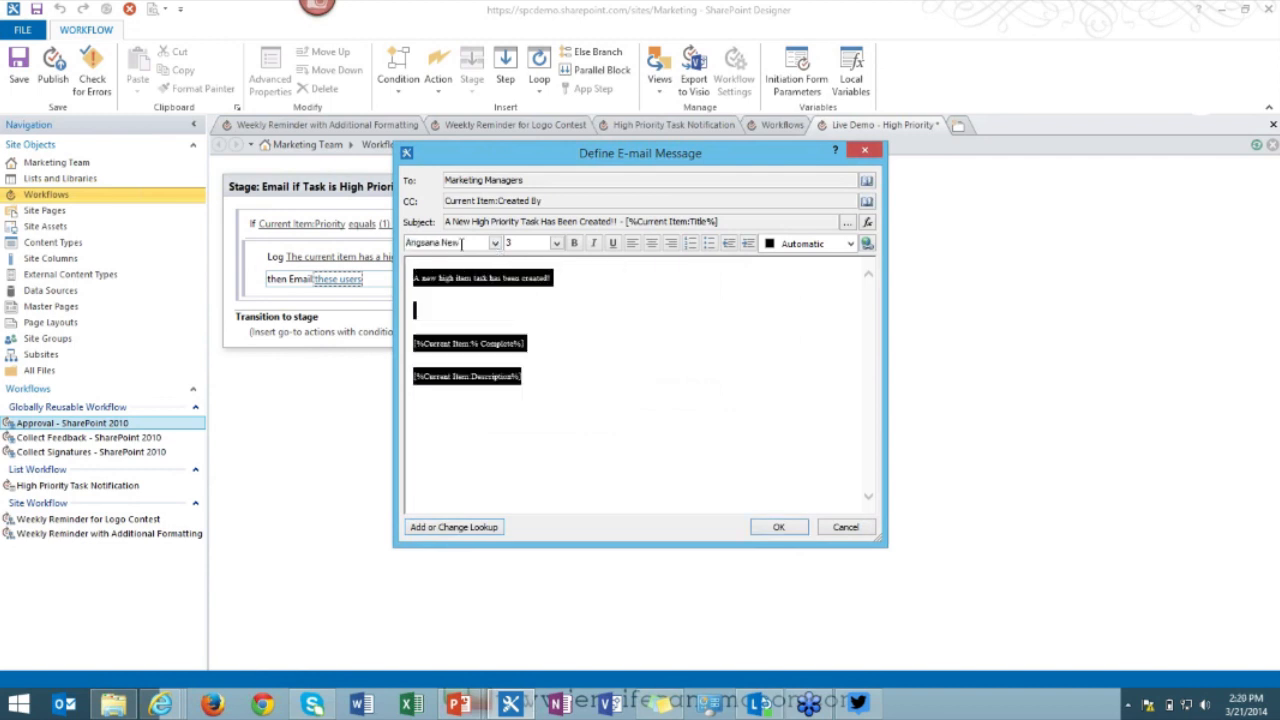
{"action": "left_click", "coordinate": [494, 244]}
{"action": "scroll", "coordinate": [450, 290], "scroll_direction": "down", "scroll_amount": 3}
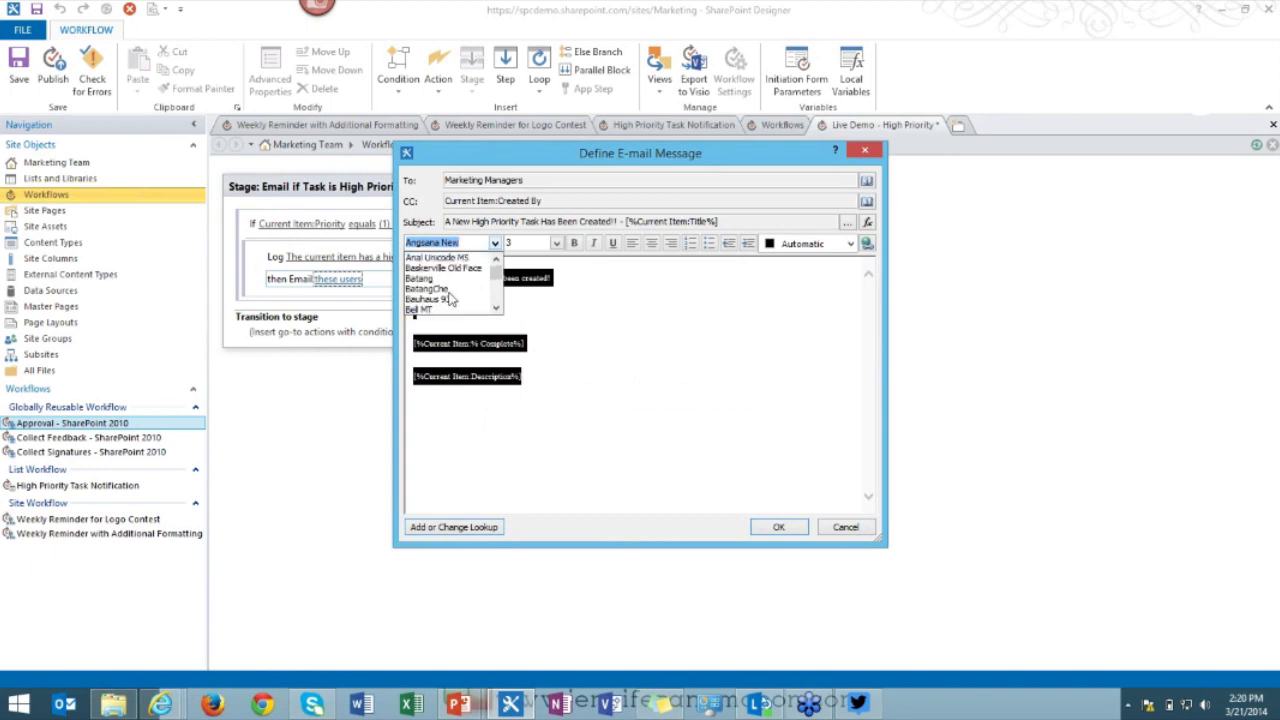
{"action": "left_click", "coordinate": [440, 288]}
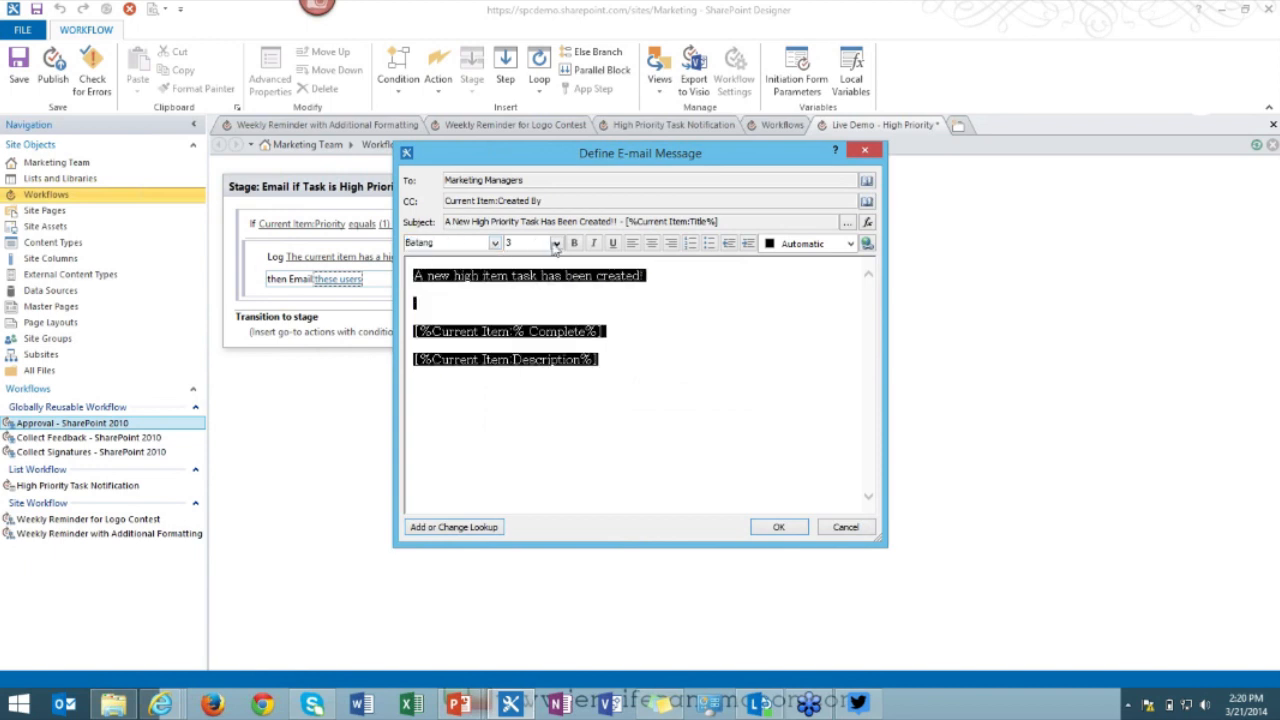
{"action": "left_click", "coordinate": [557, 243]}
{"action": "left_click", "coordinate": [545, 296]}
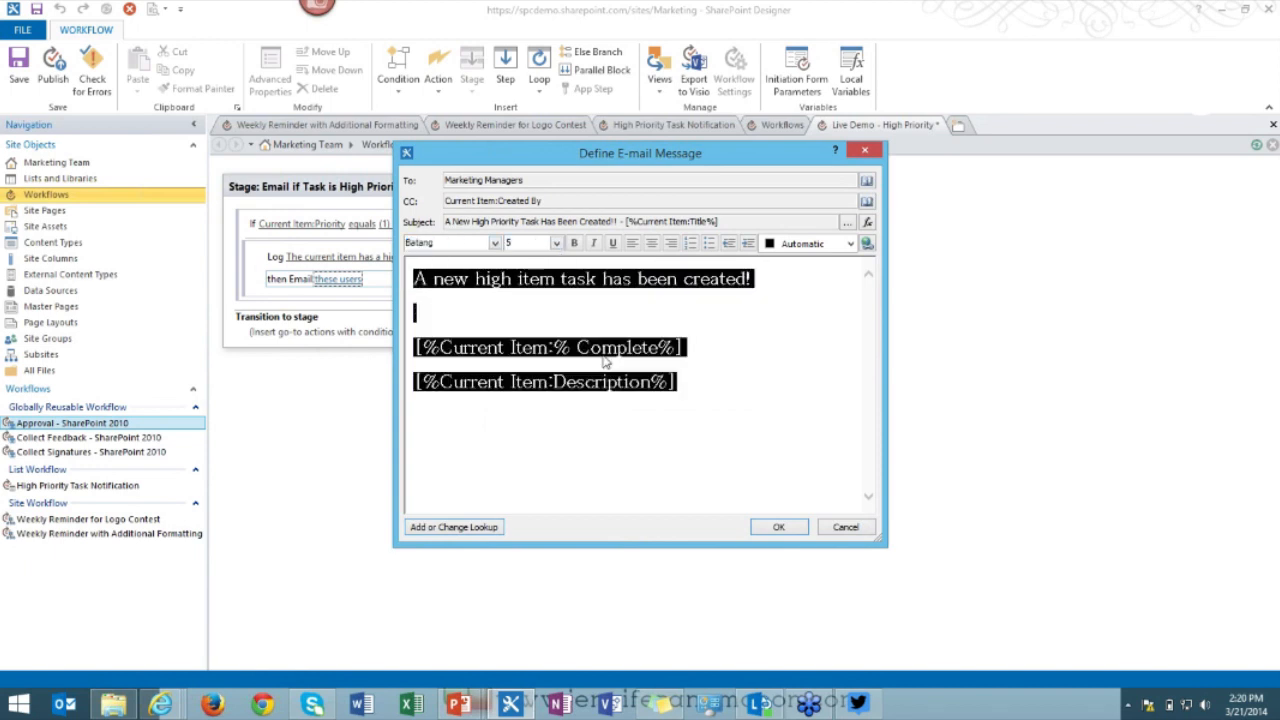
Colour the Description lookup line pure red and confirm the email message.
{"action": "left_click", "coordinate": [684, 381]}
{"action": "triple_click", "coordinate": [684, 381]}
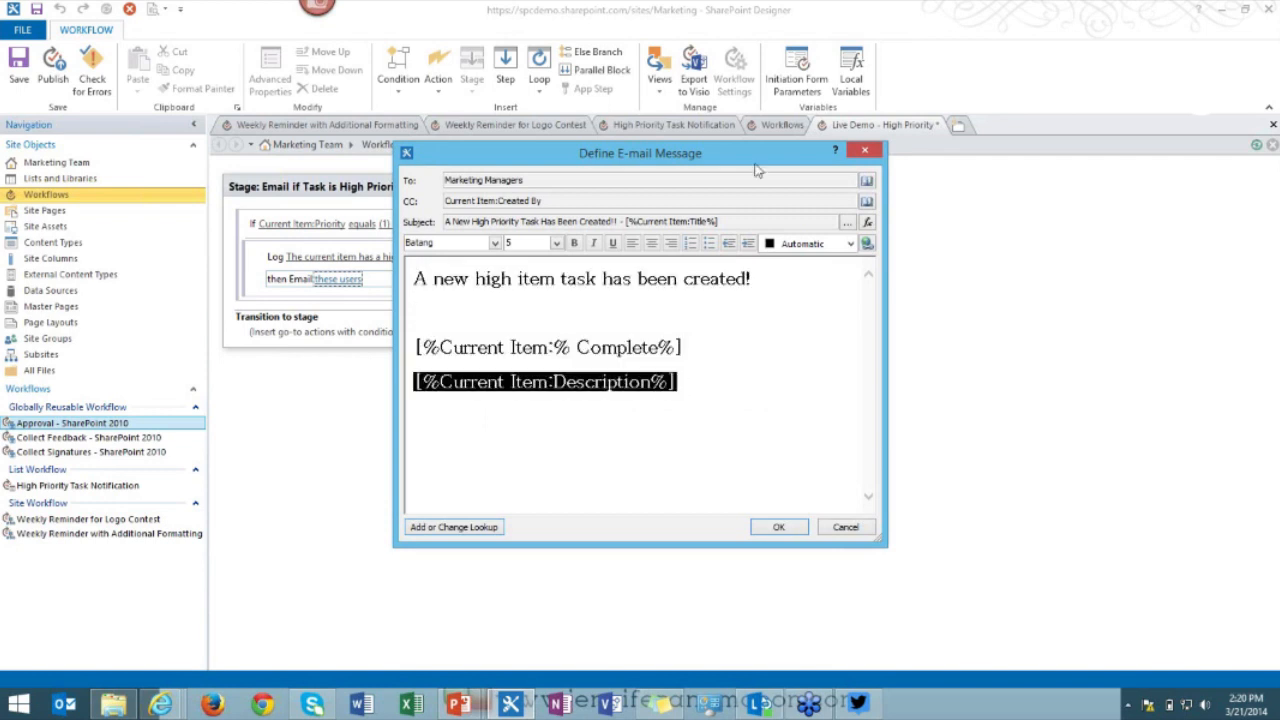
{"action": "left_click", "coordinate": [850, 244]}
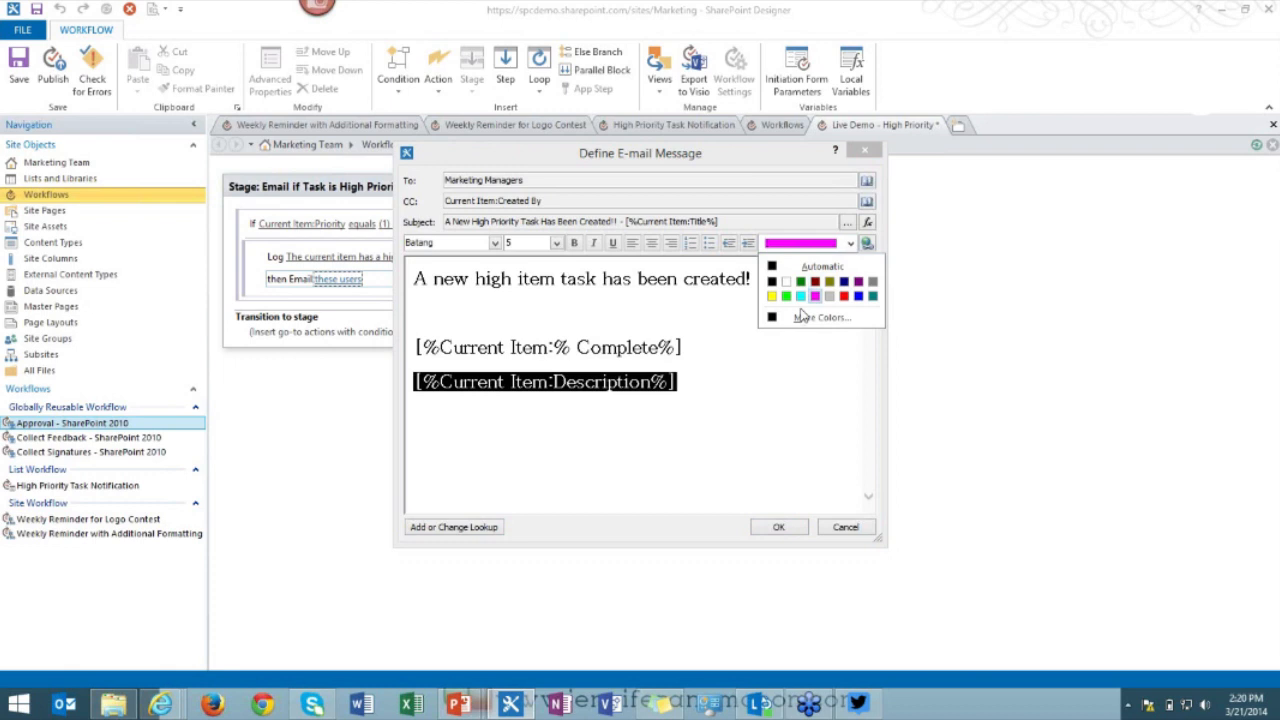
{"action": "left_click", "coordinate": [798, 318]}
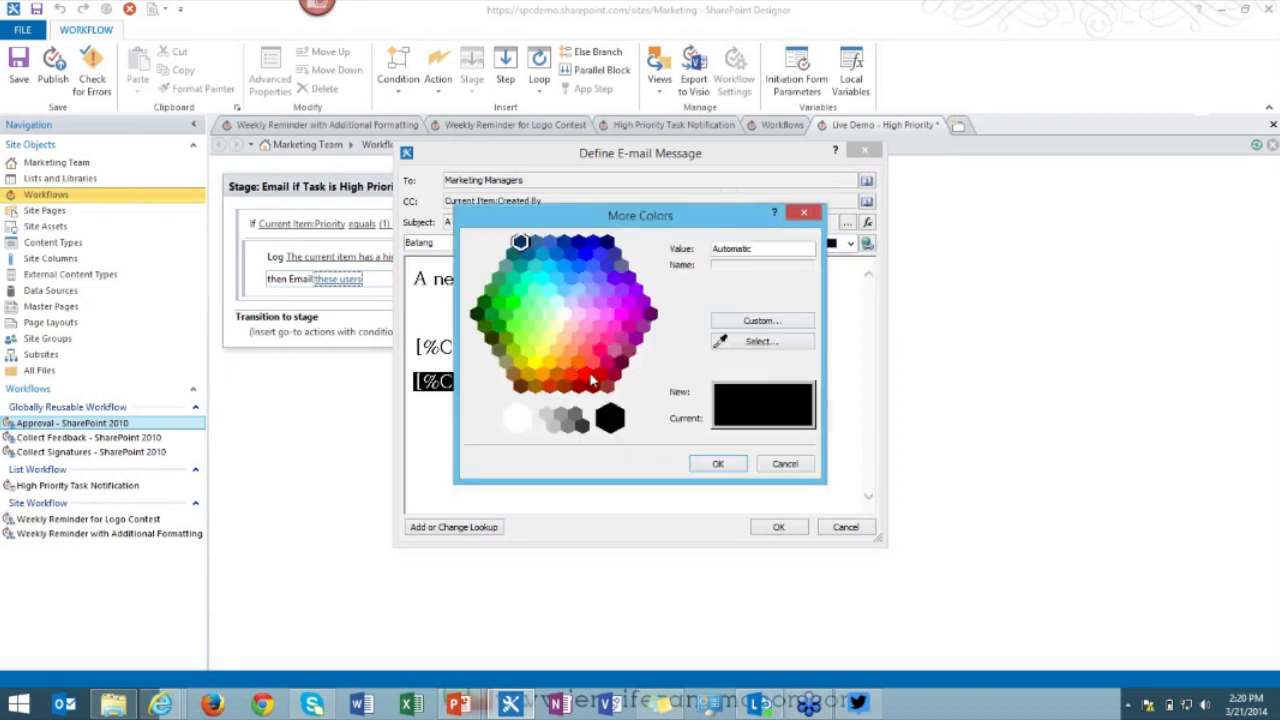
{"action": "left_click", "coordinate": [585, 373]}
{"action": "left_click", "coordinate": [716, 462]}
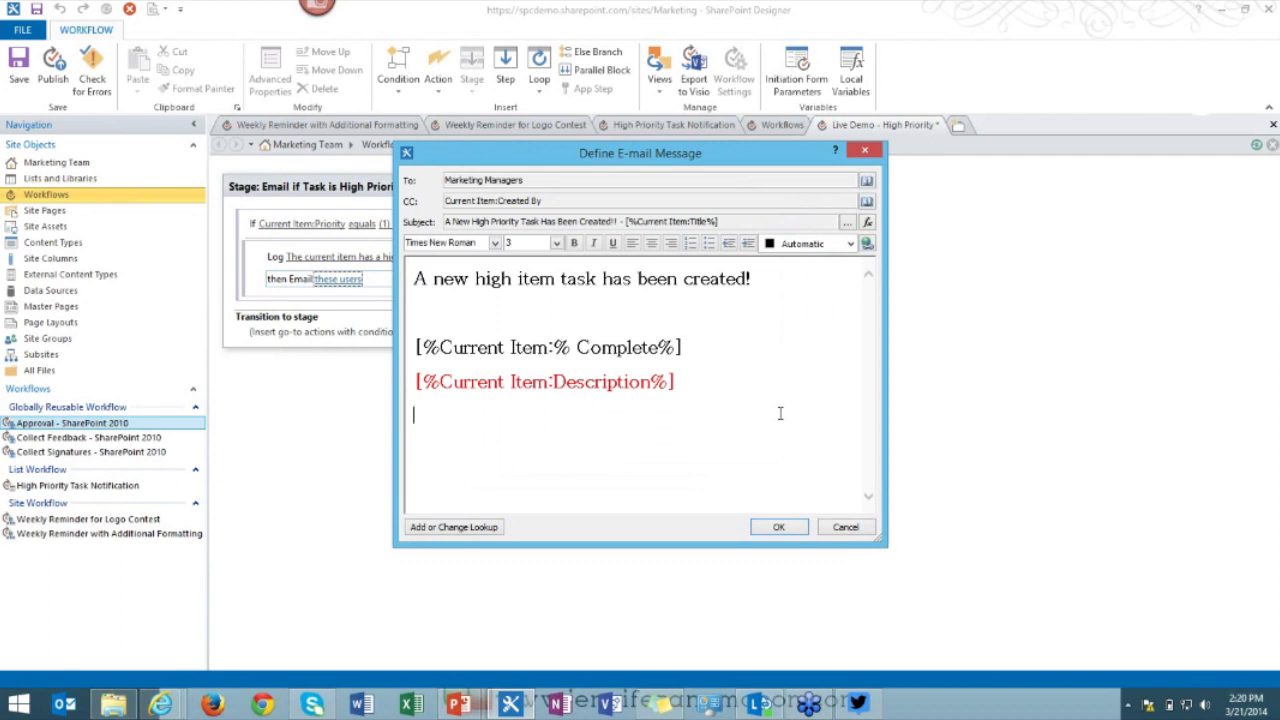
{"action": "left_click", "coordinate": [778, 528]}
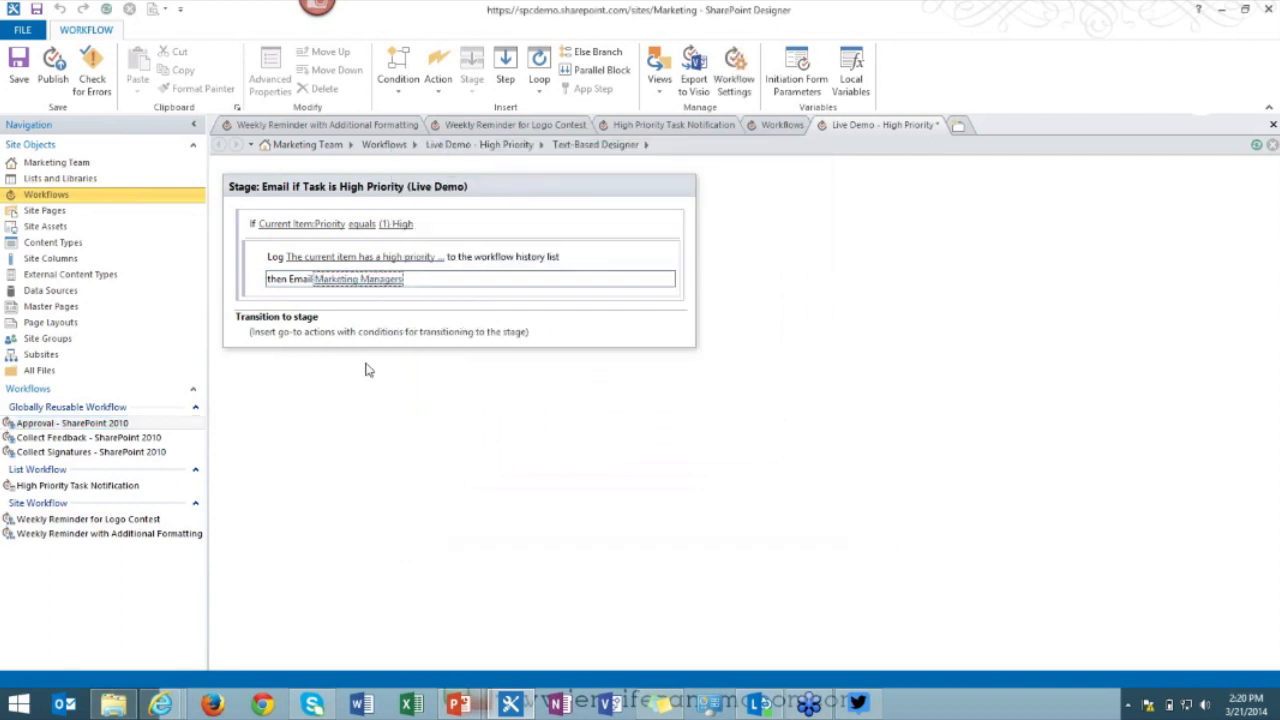
Select the If Priority equals (1) High block and review its condition options.
{"action": "left_click", "coordinate": [276, 299]}
{"action": "left_click", "coordinate": [276, 298]}
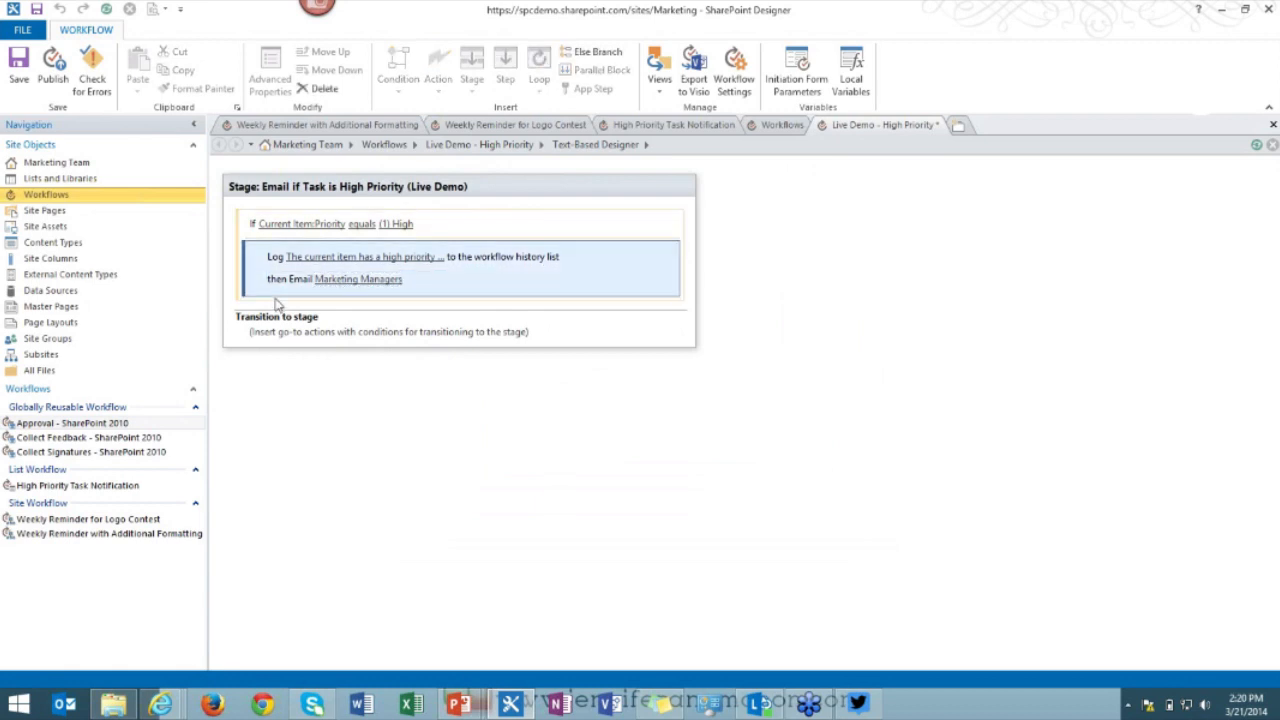
{"action": "left_click", "coordinate": [275, 298]}
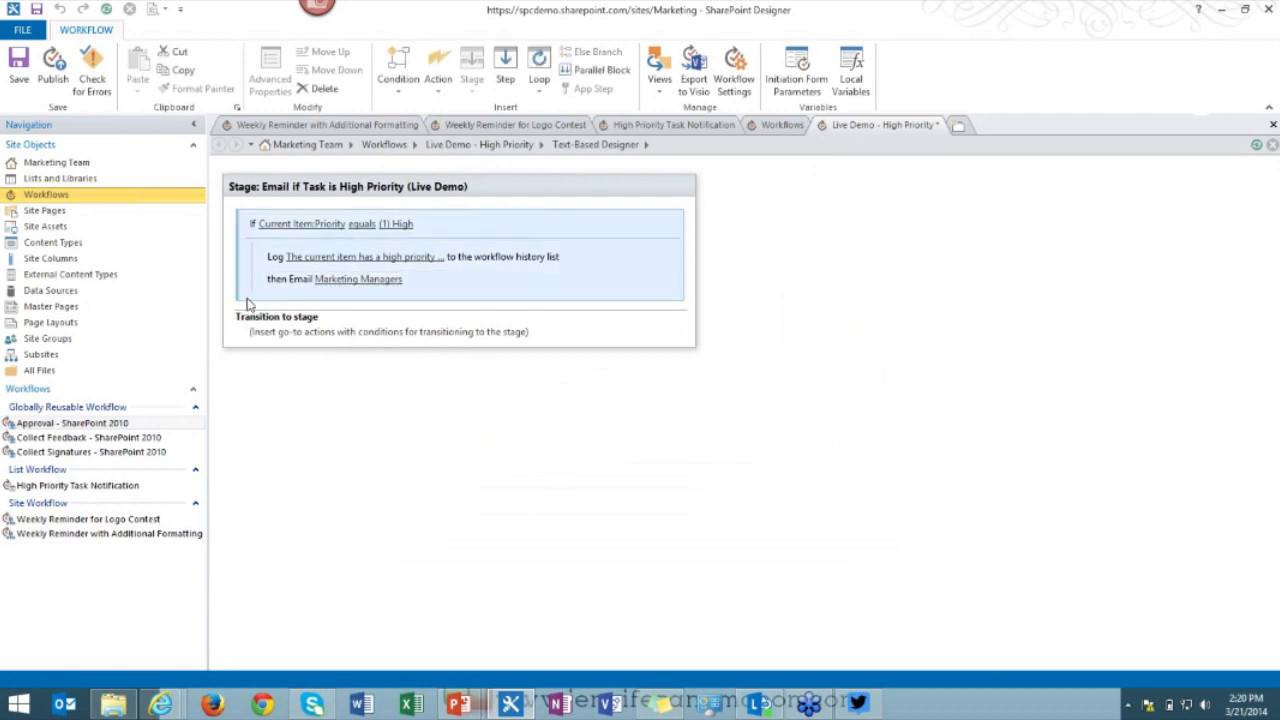
{"action": "left_click", "coordinate": [244, 299]}
{"action": "left_click", "coordinate": [247, 300]}
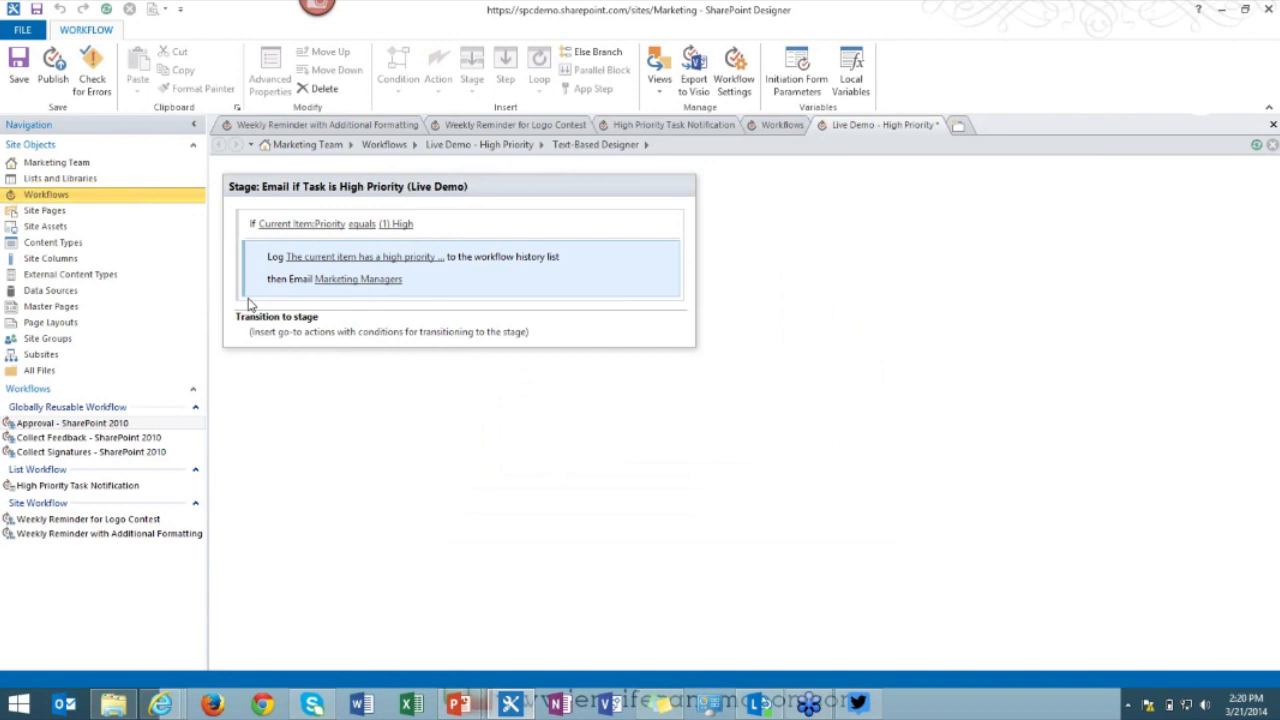
{"action": "right_click", "coordinate": [250, 302]}
{"action": "left_click", "coordinate": [244, 300]}
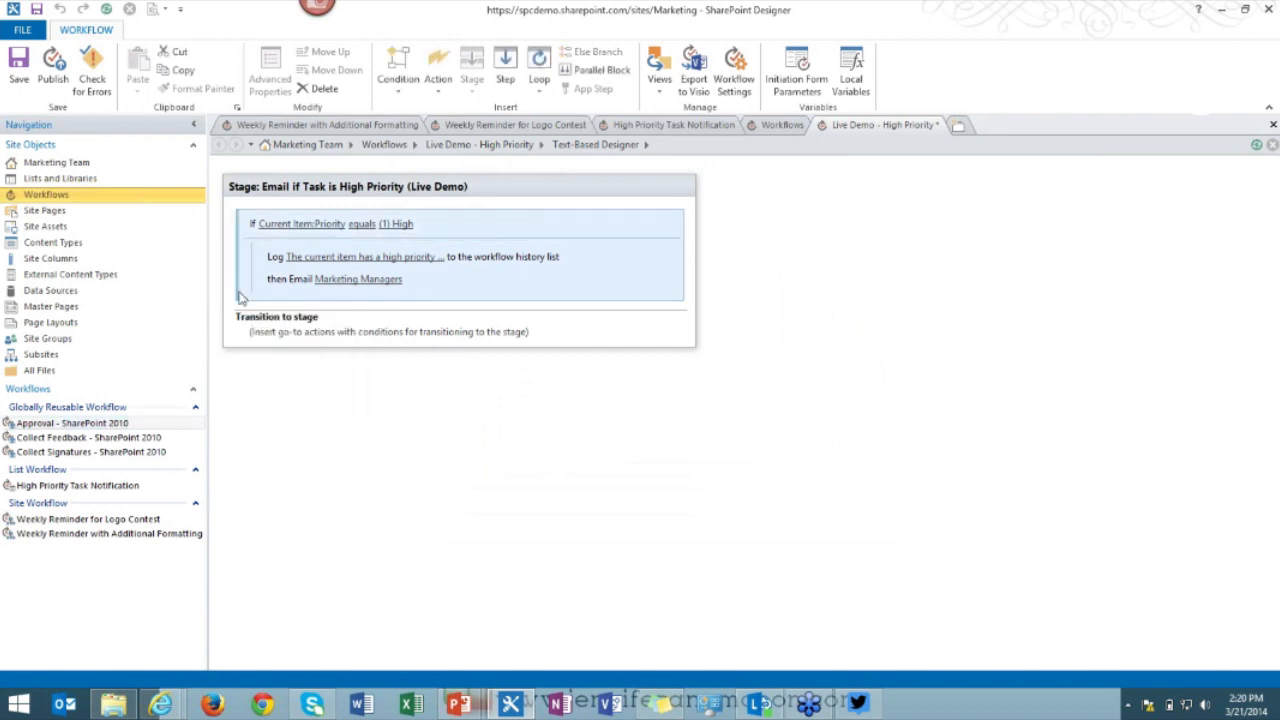
{"action": "right_click", "coordinate": [249, 287]}
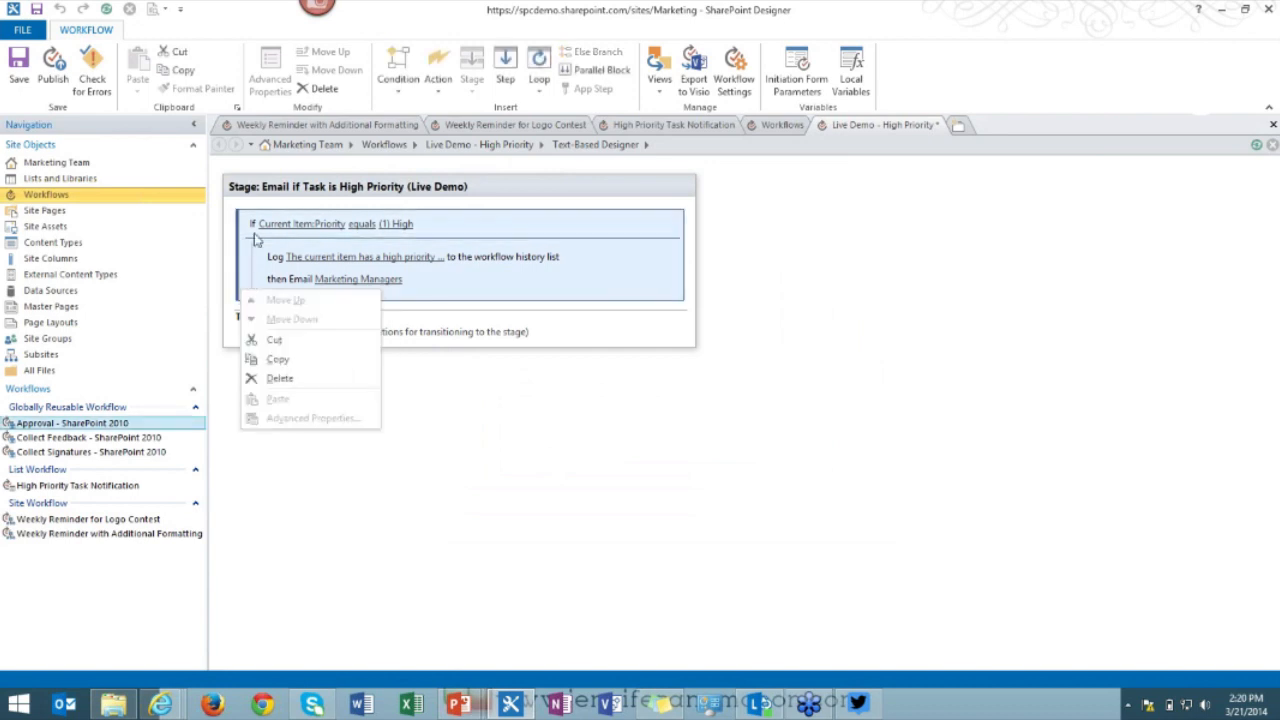
{"action": "left_click", "coordinate": [253, 236]}
{"action": "mouse_move", "coordinate": [624, 224]}
{"action": "left_click", "coordinate": [669, 225]}
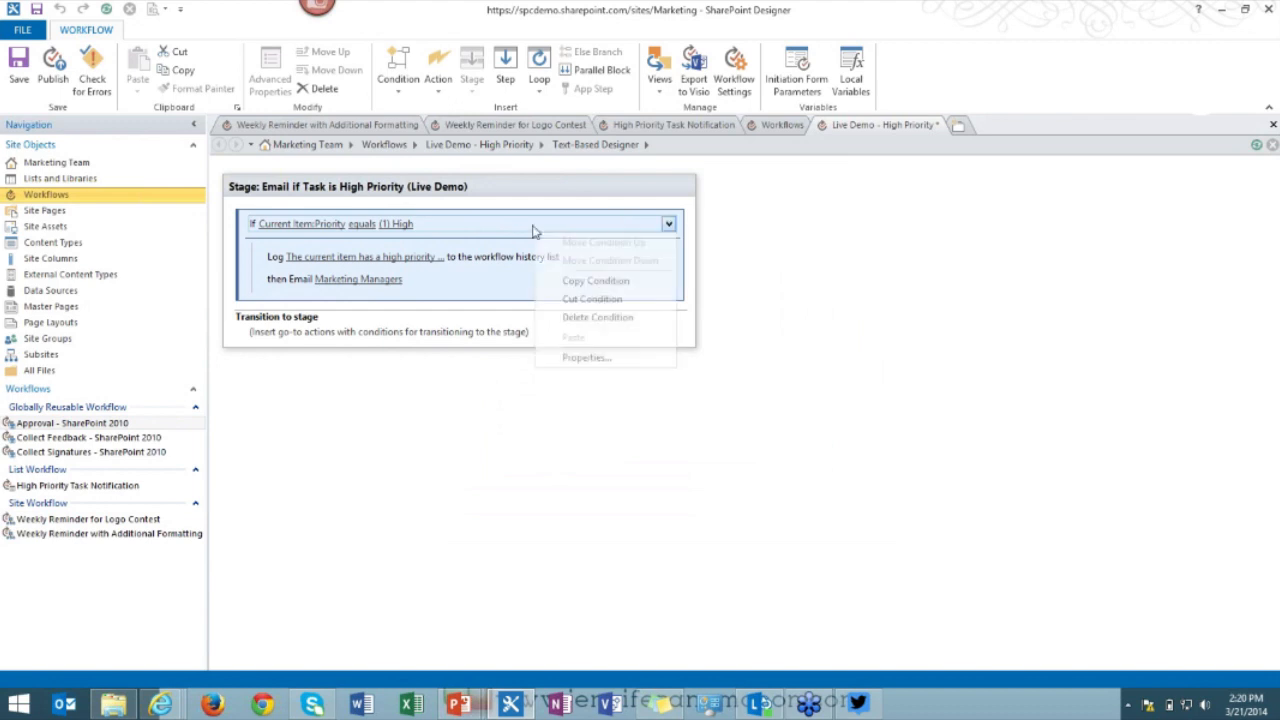
Search inline for an 'else' action under the Log and Email steps, then dismiss the results.
{"action": "left_click", "coordinate": [260, 301]}
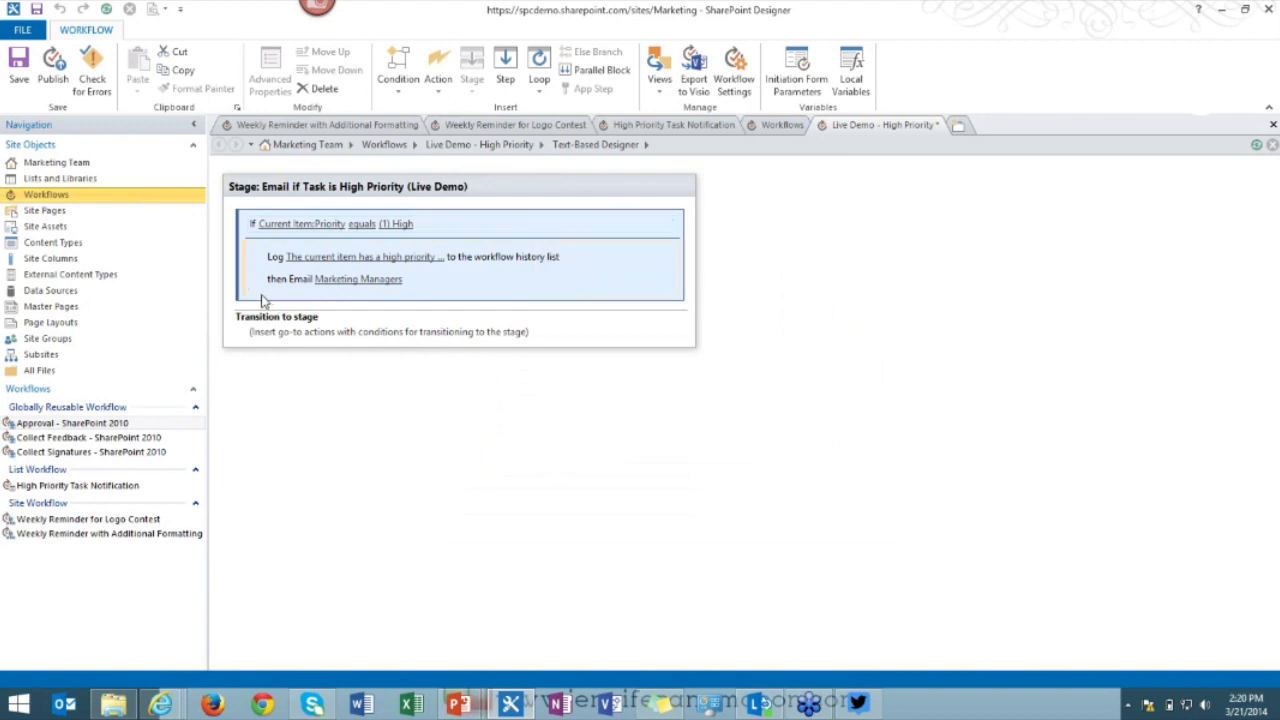
{"action": "left_click", "coordinate": [260, 302]}
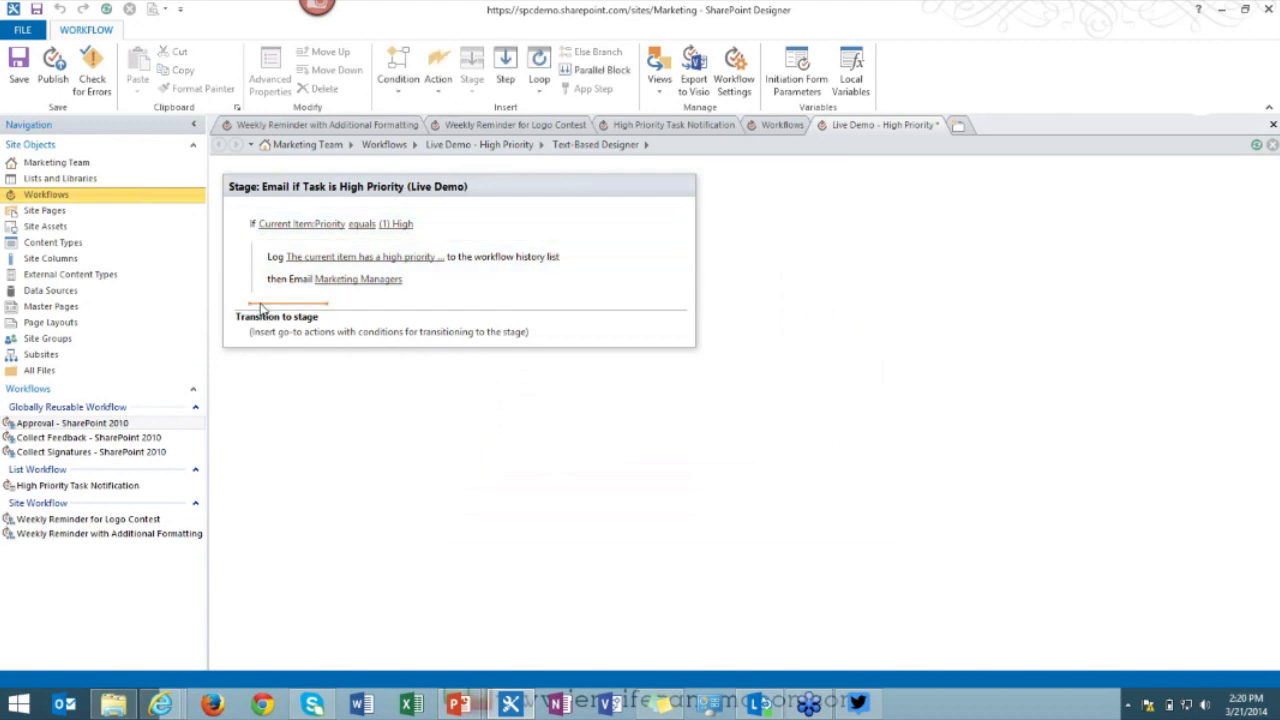
{"action": "type", "text": "else"}
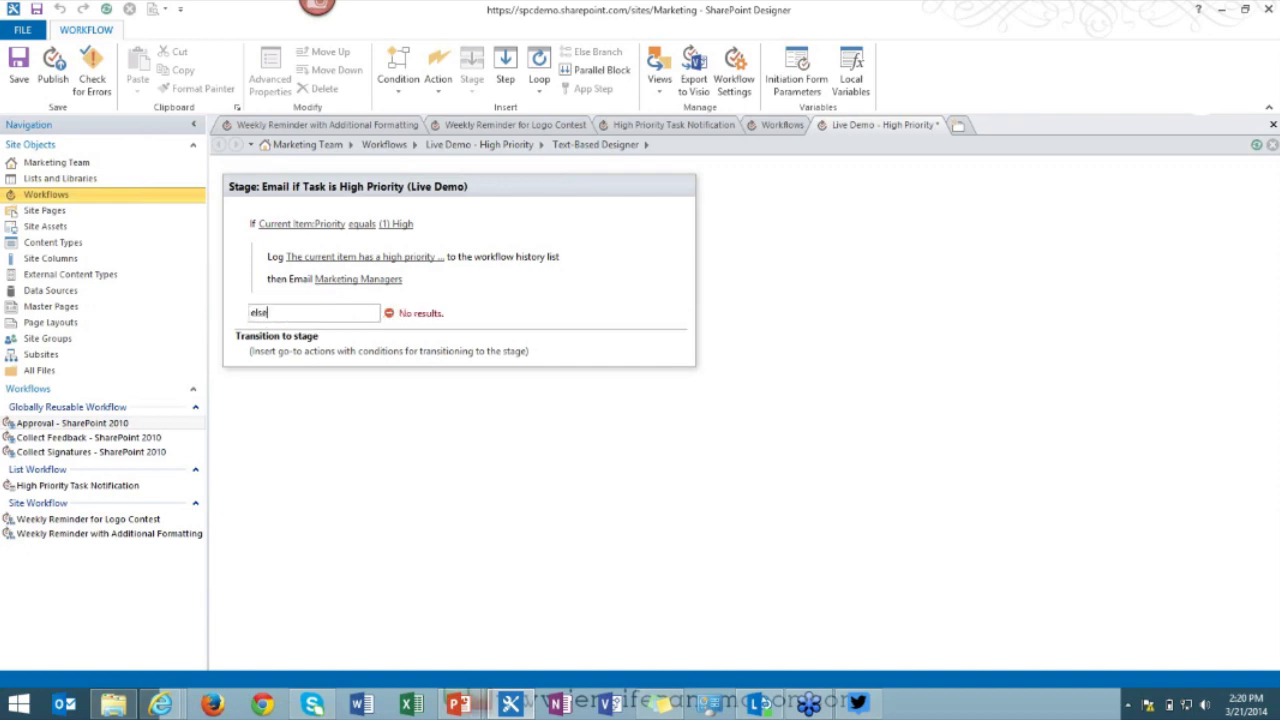
{"action": "key", "text": "BackSpace"}
{"action": "key", "text": "BackSpace"}
{"action": "key", "text": "Return"}
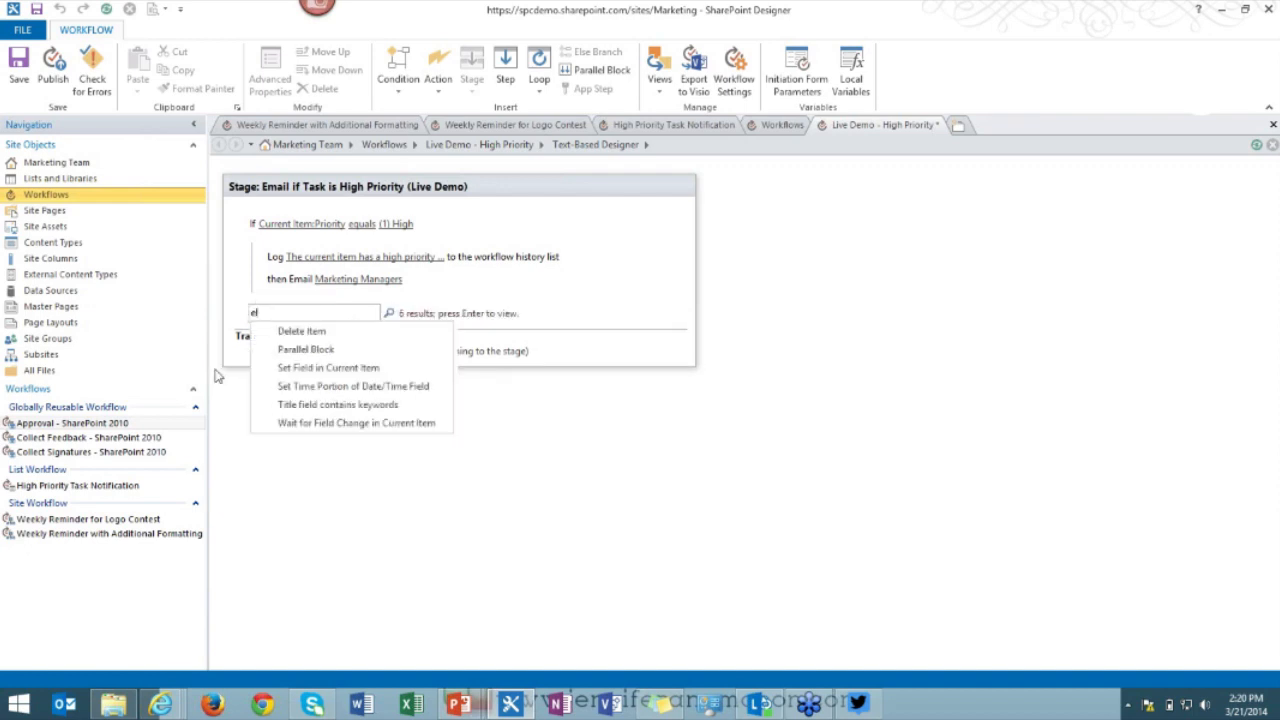
{"action": "left_click", "coordinate": [216, 374]}
Cancel an 'els' search below the email action and open the Weekly Reminder for Logo Contest workflow.
{"action": "left_click", "coordinate": [272, 294]}
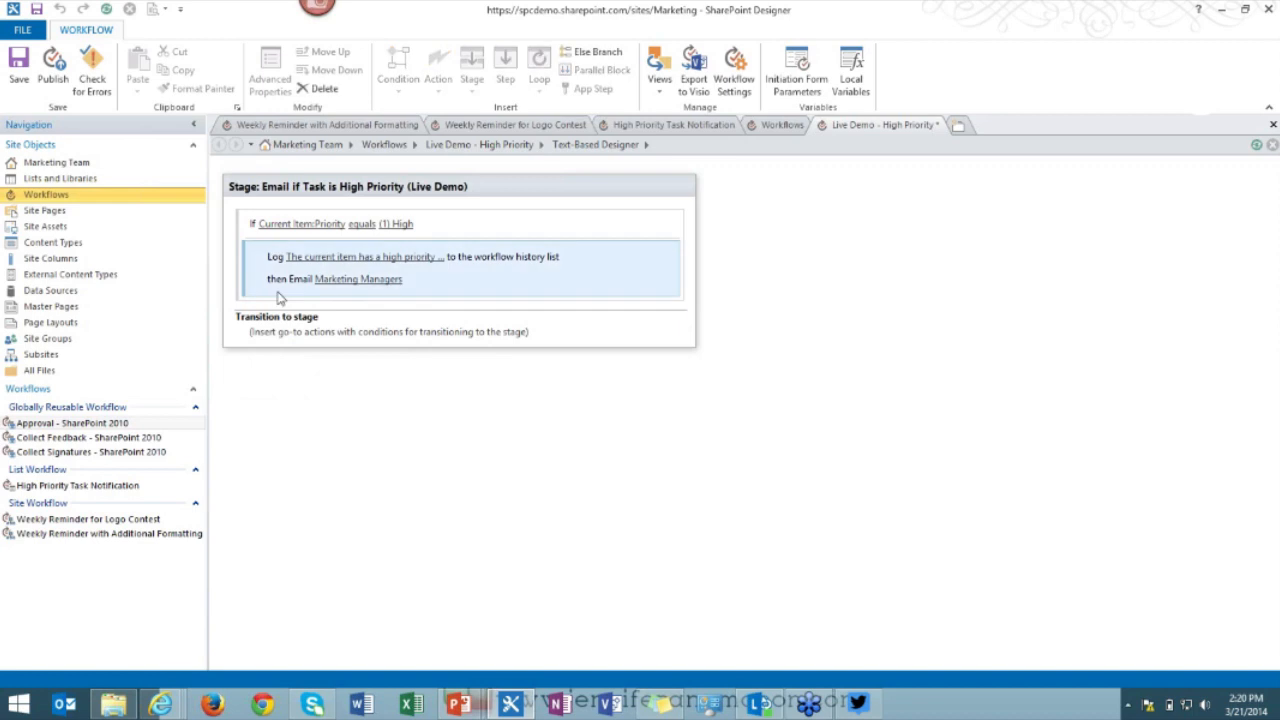
{"action": "left_click", "coordinate": [280, 300]}
{"action": "type", "text": "els"}
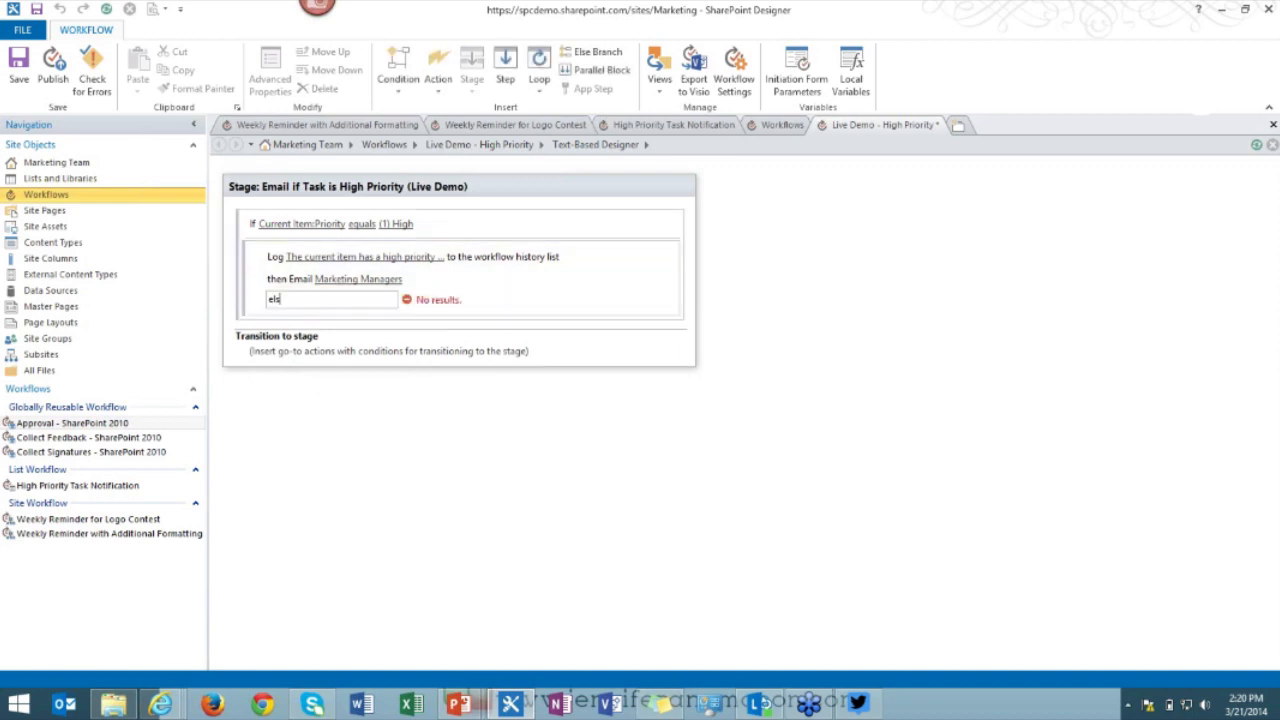
{"action": "key", "text": "BackSpace"}
{"action": "key", "text": "BackSpace"}
{"action": "key", "text": "BackSpace"}
{"action": "left_click", "coordinate": [252, 312]}
{"action": "left_click", "coordinate": [264, 299]}
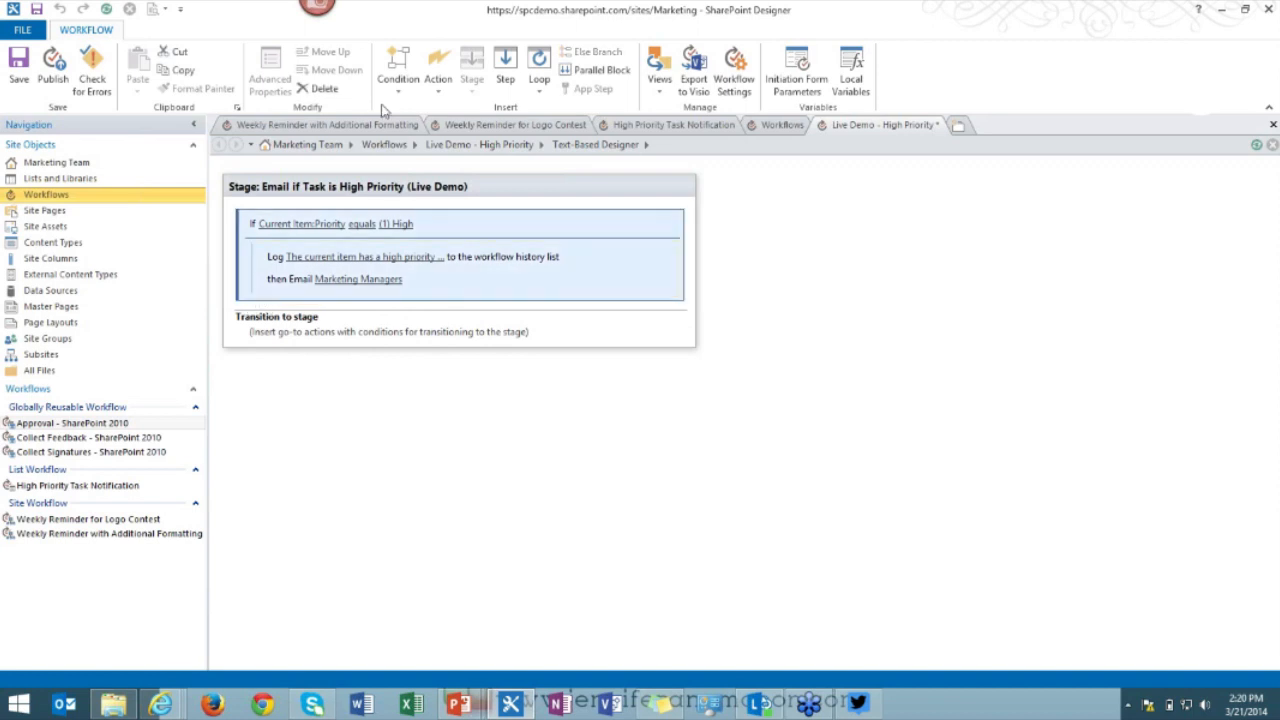
{"action": "left_click", "coordinate": [491, 127]}
Check the High Priority Task Notification workflow's email step, then return to Live Demo - High Priority.
{"action": "left_click", "coordinate": [621, 122]}
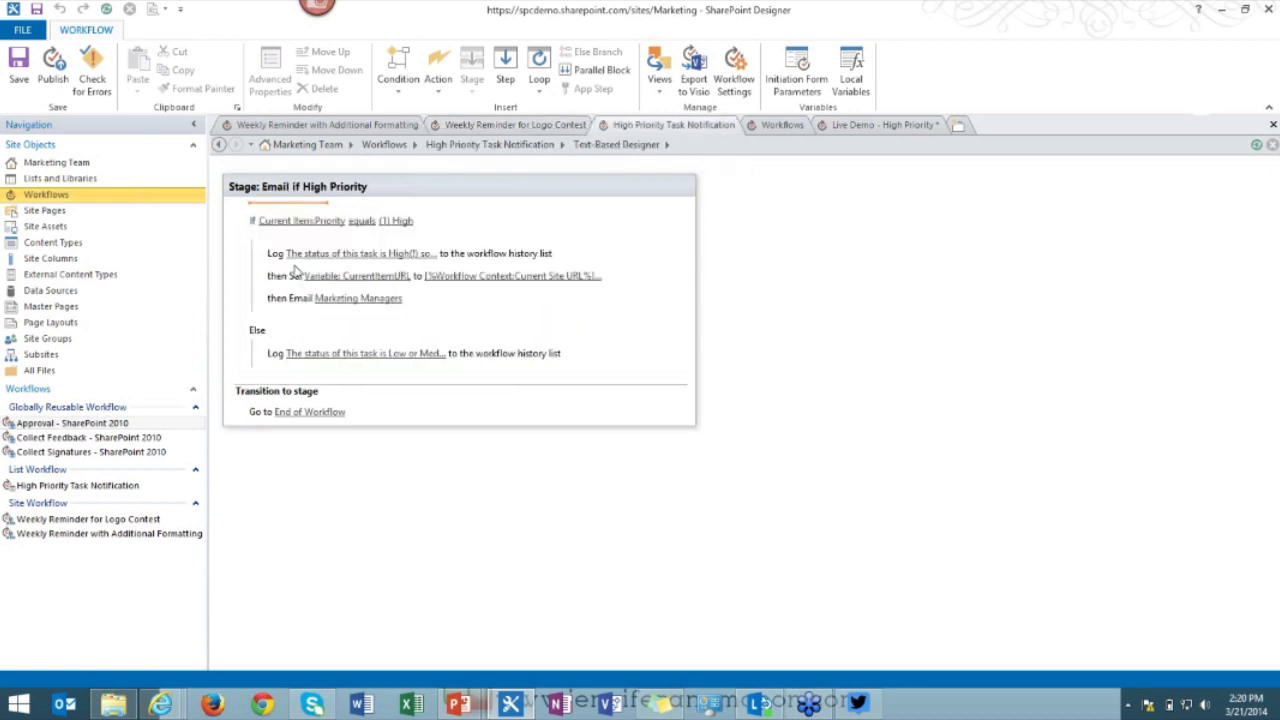
{"action": "left_click", "coordinate": [274, 297]}
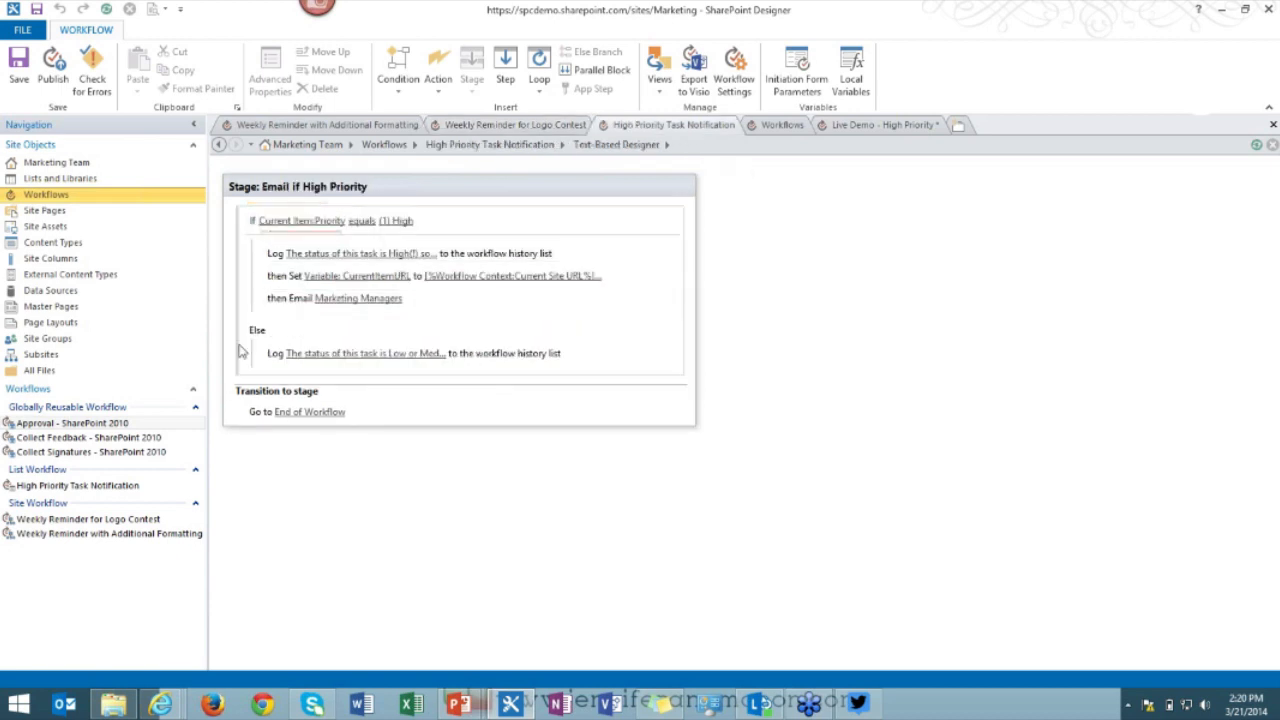
{"action": "left_click", "coordinate": [781, 127]}
{"action": "left_click", "coordinate": [853, 127]}
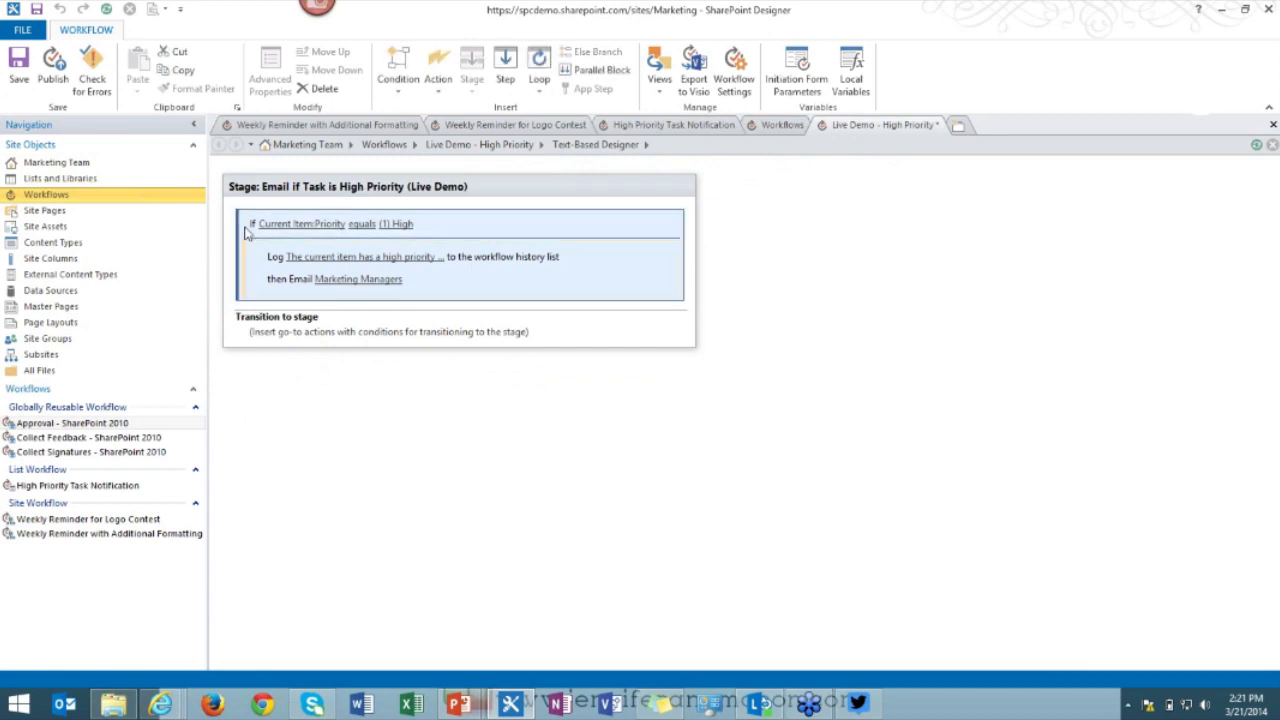
Insert a new value-equals-value 'if' condition below the High priority block.
{"action": "right_click", "coordinate": [249, 300]}
{"action": "left_click", "coordinate": [249, 302]}
{"action": "right_click", "coordinate": [241, 301]}
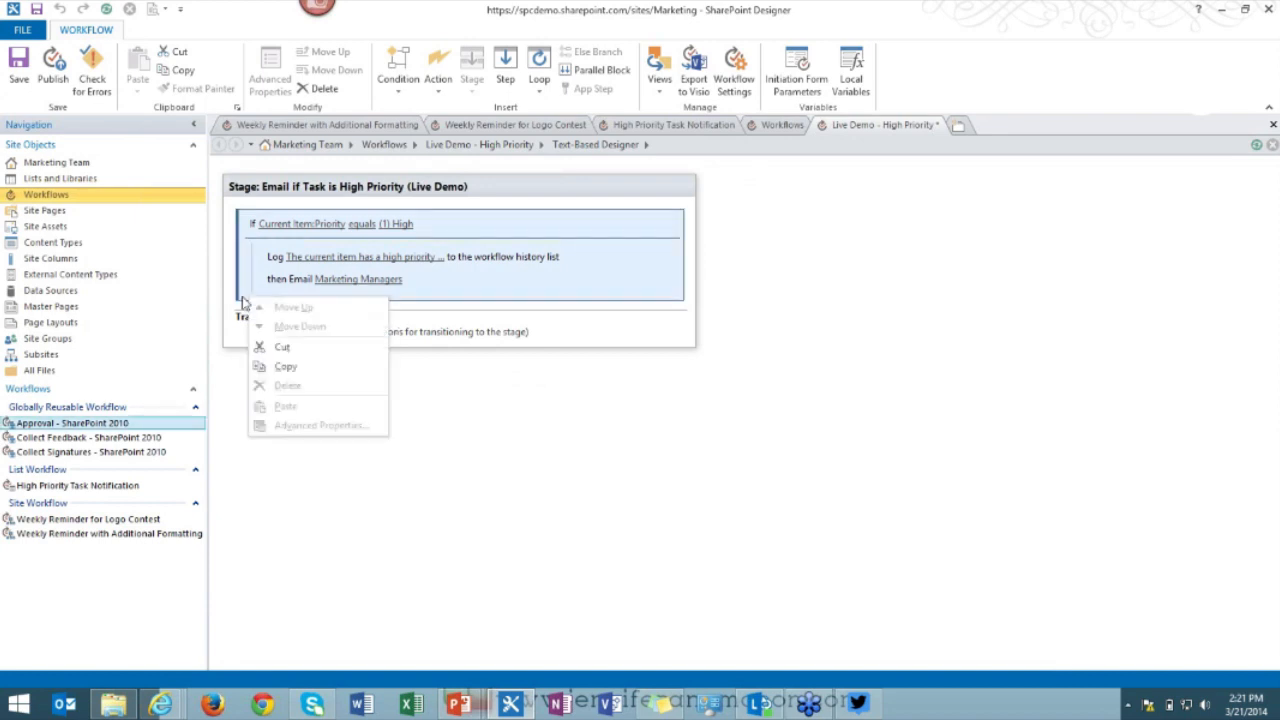
{"action": "left_click", "coordinate": [250, 302]}
{"action": "left_click", "coordinate": [250, 301]}
{"action": "left_click", "coordinate": [243, 304]}
{"action": "right_click", "coordinate": [243, 301]}
{"action": "left_click", "coordinate": [260, 304]}
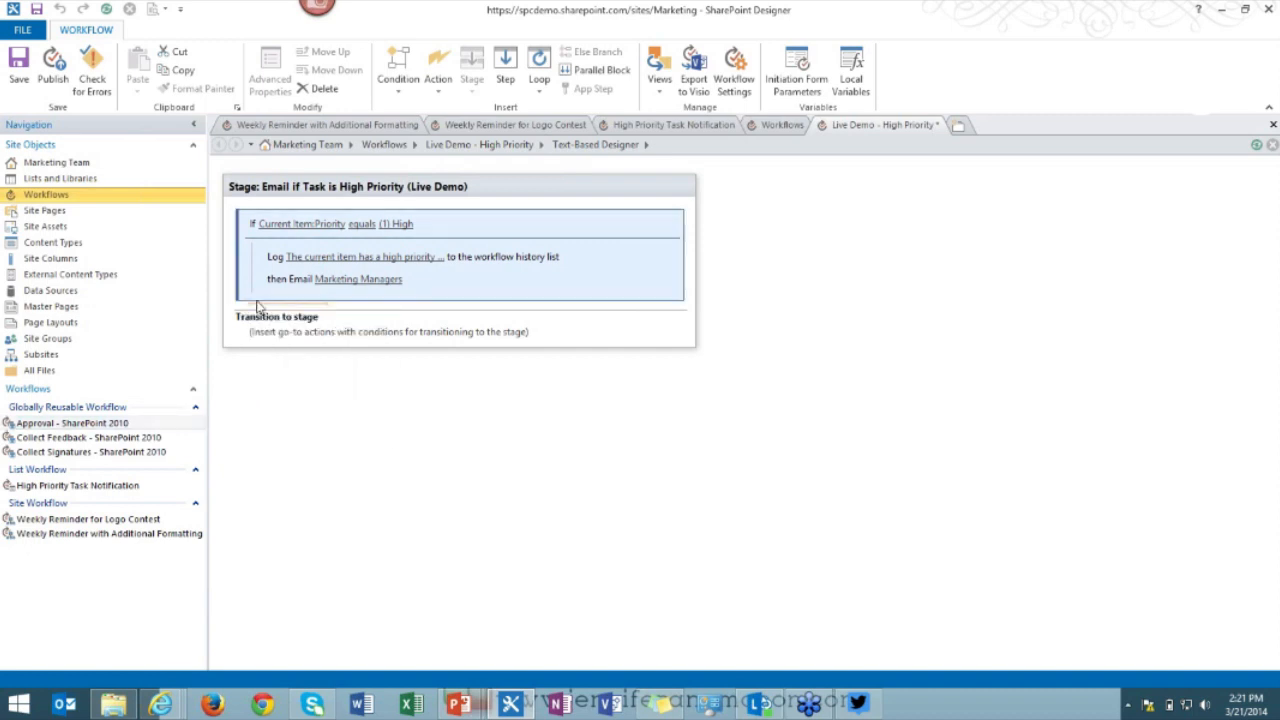
{"action": "left_click", "coordinate": [257, 306]}
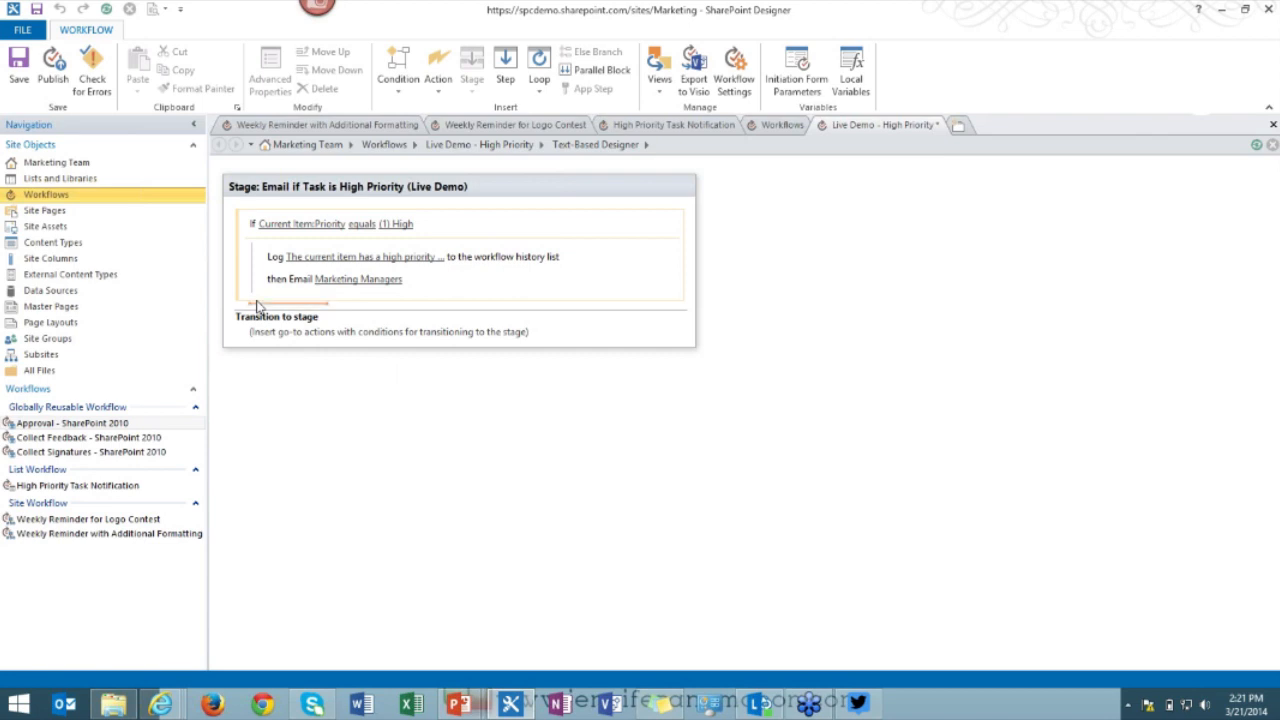
{"action": "type", "text": "if"}
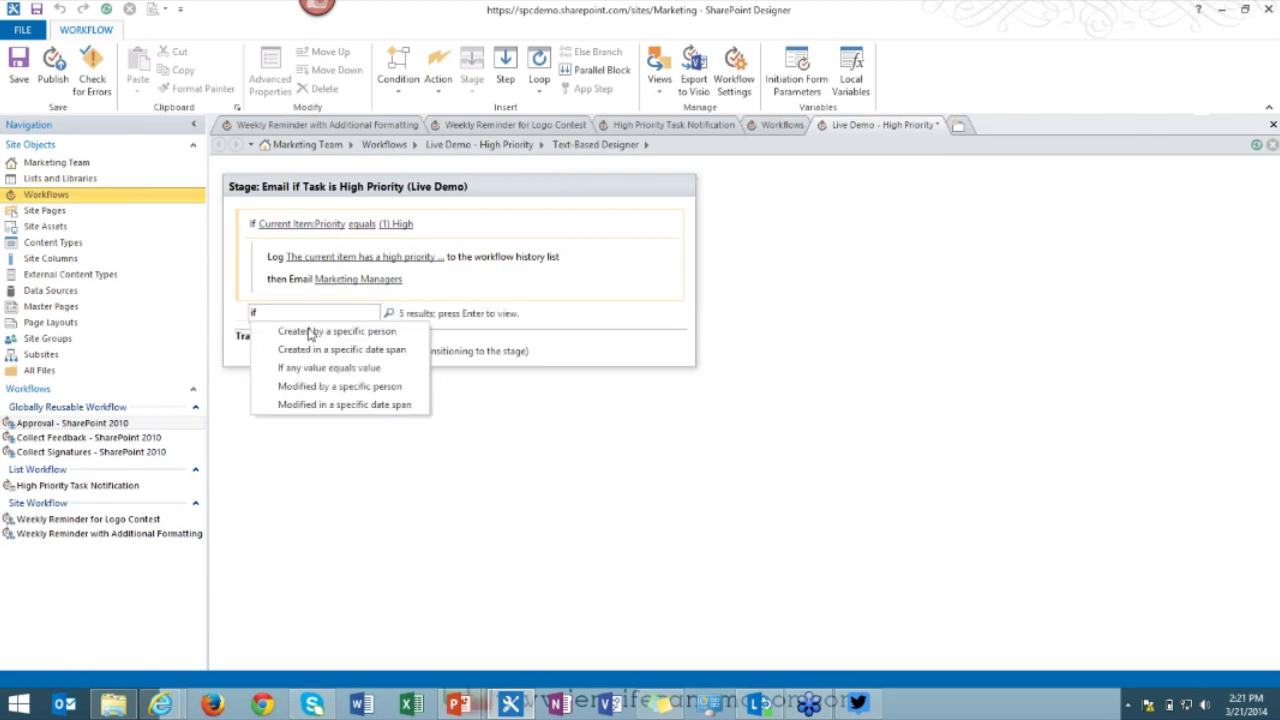
{"action": "key", "text": "Return"}
Make the new condition compare Current Item:Priority with (3) Low.
{"action": "left_click", "coordinate": [276, 326]}
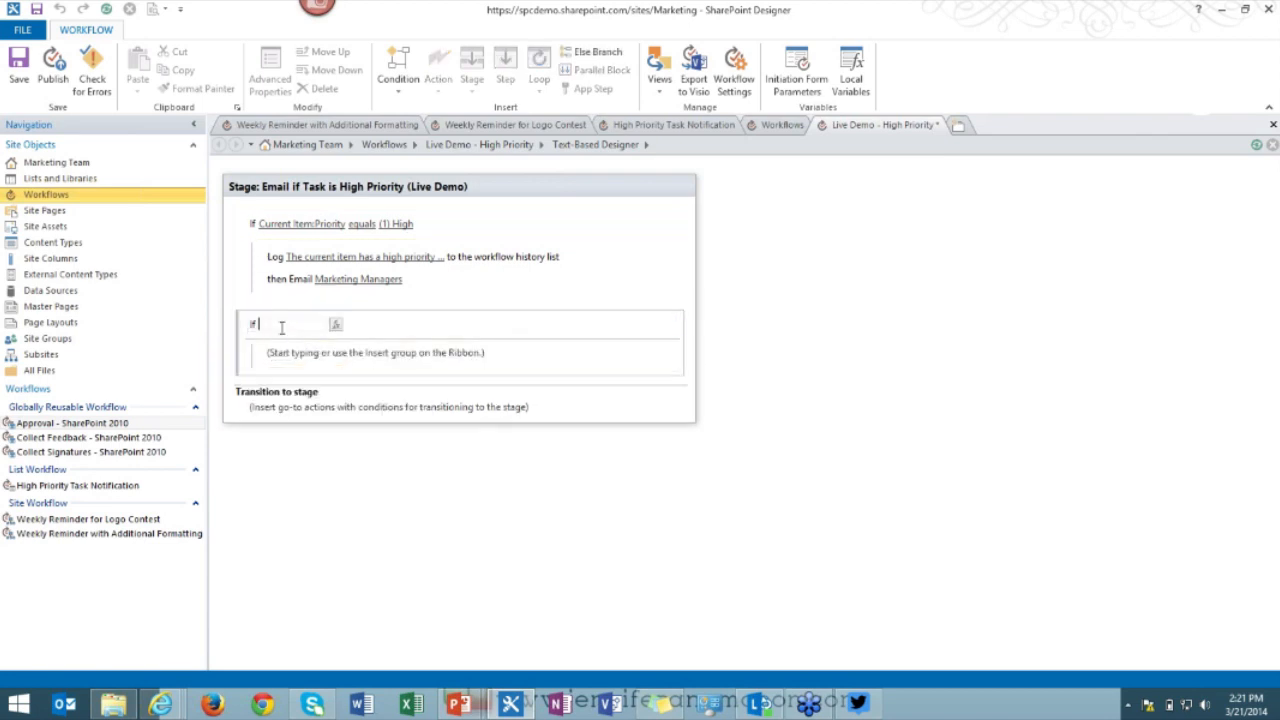
{"action": "left_click", "coordinate": [335, 327]}
{"action": "left_click", "coordinate": [646, 340]}
{"action": "left_click", "coordinate": [644, 348]}
{"action": "left_click", "coordinate": [631, 358]}
{"action": "scroll", "coordinate": [631, 400], "scroll_direction": "down", "scroll_amount": 4}
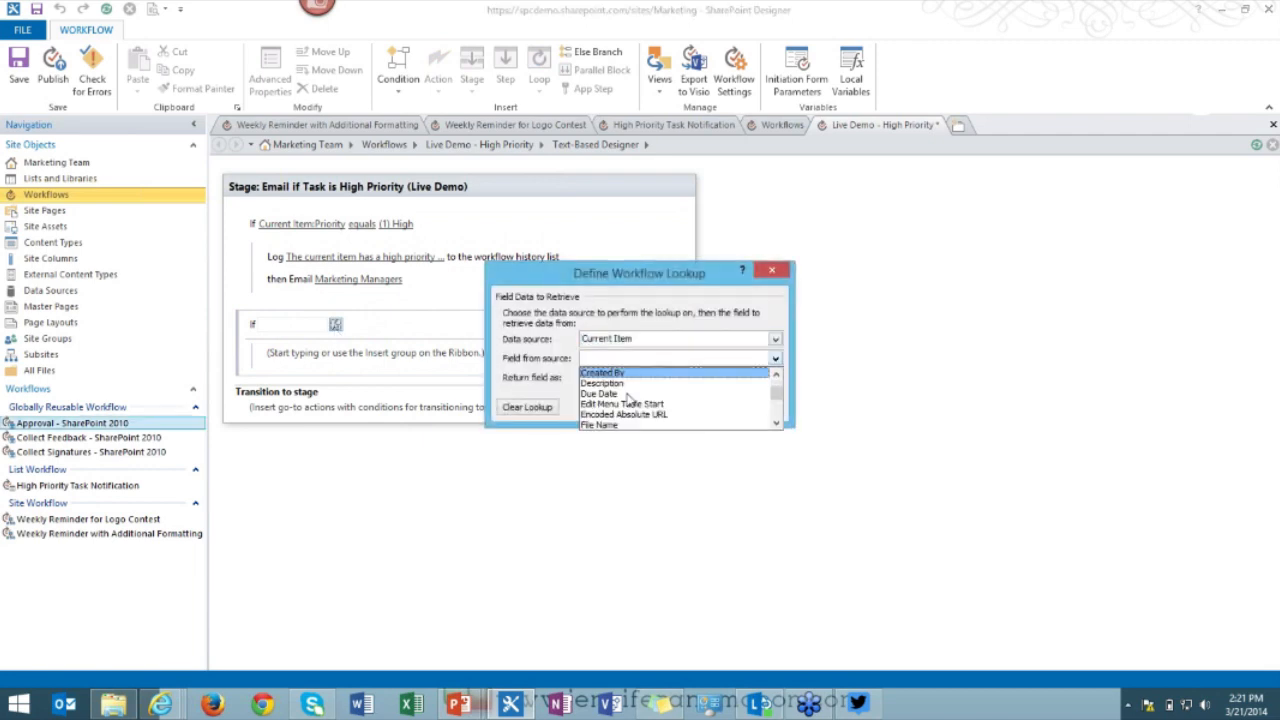
{"action": "scroll", "coordinate": [630, 402], "scroll_direction": "down", "scroll_amount": 5}
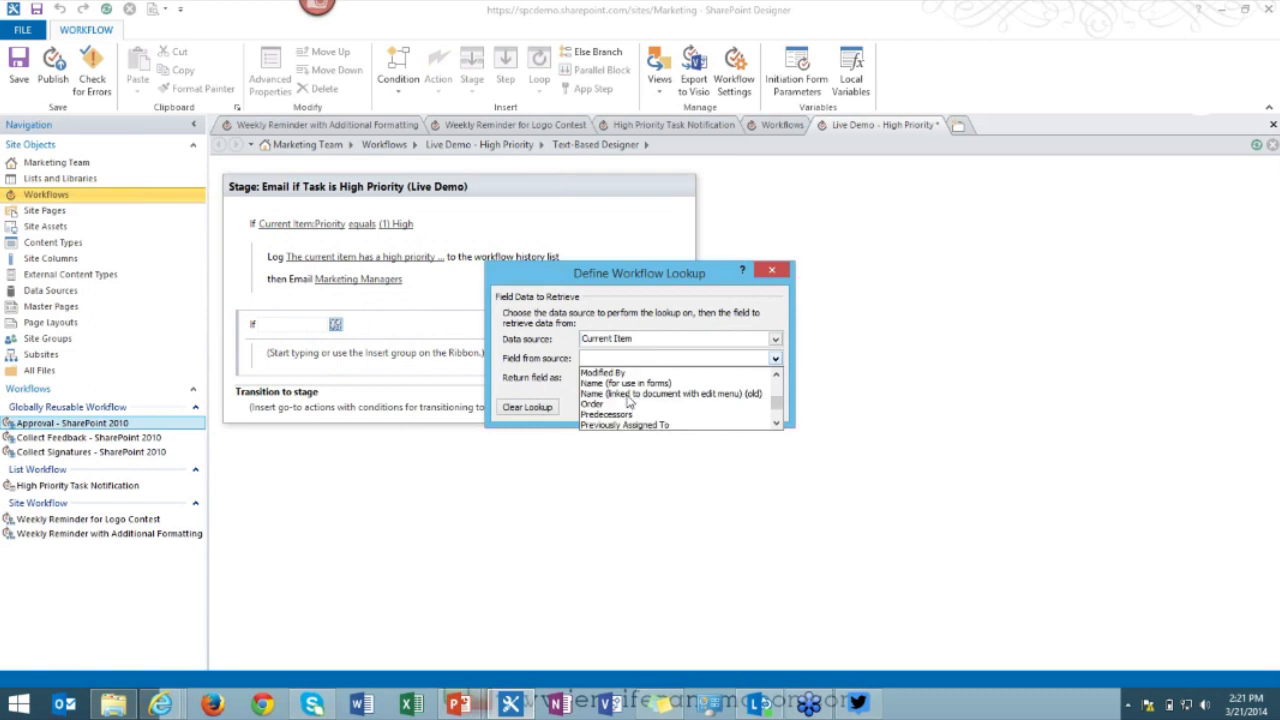
{"action": "scroll", "coordinate": [628, 400], "scroll_direction": "down", "scroll_amount": 2}
{"action": "left_click", "coordinate": [615, 372]}
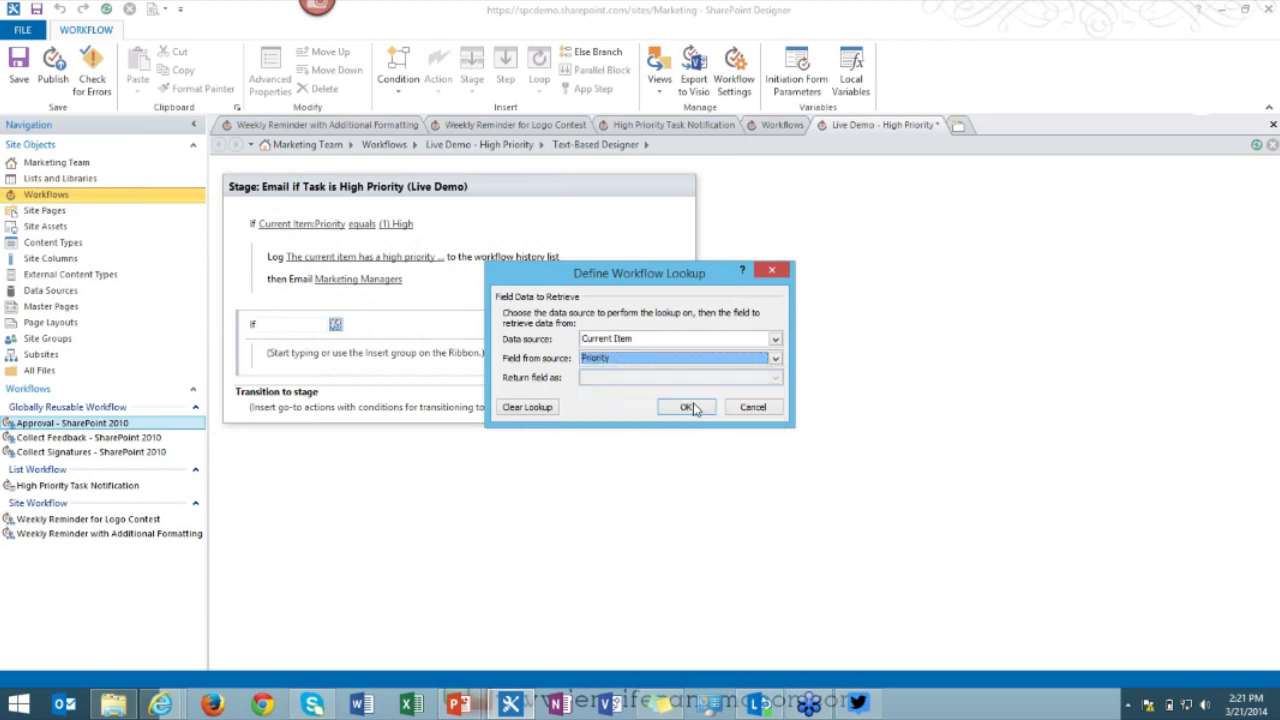
{"action": "left_click", "coordinate": [687, 407]}
{"action": "left_click", "coordinate": [396, 324]}
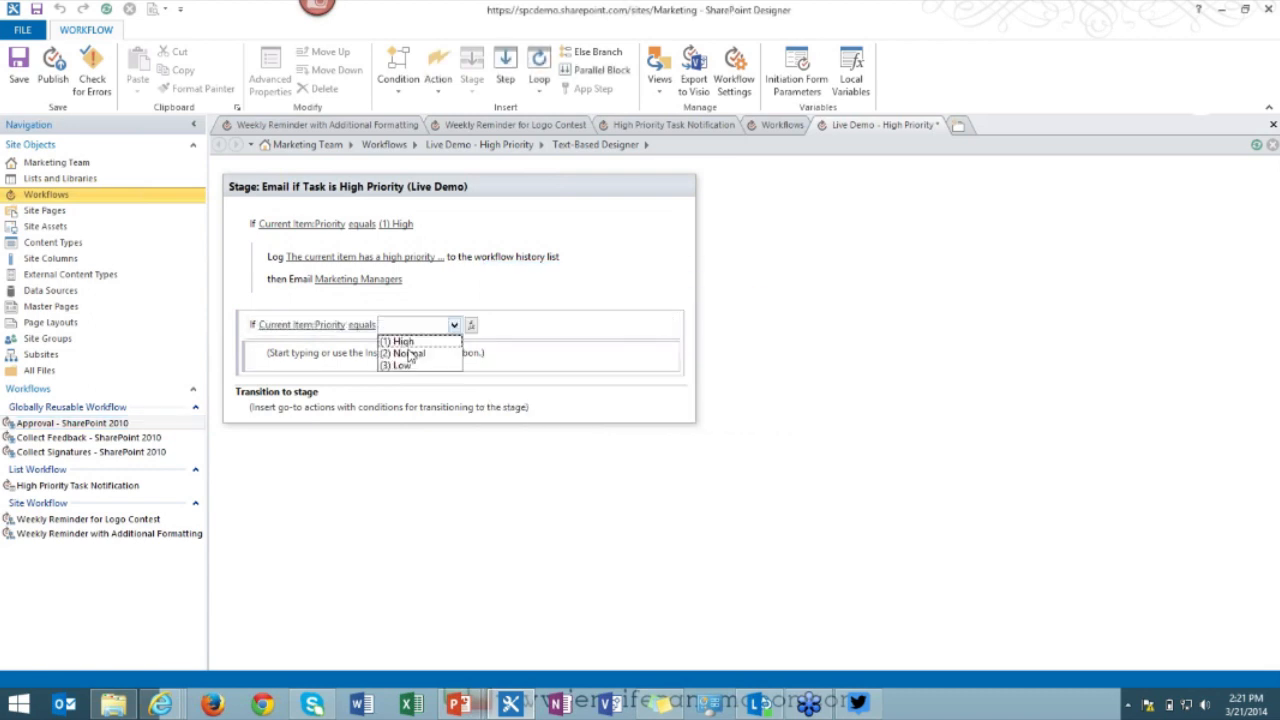
{"action": "left_click", "coordinate": [402, 365]}
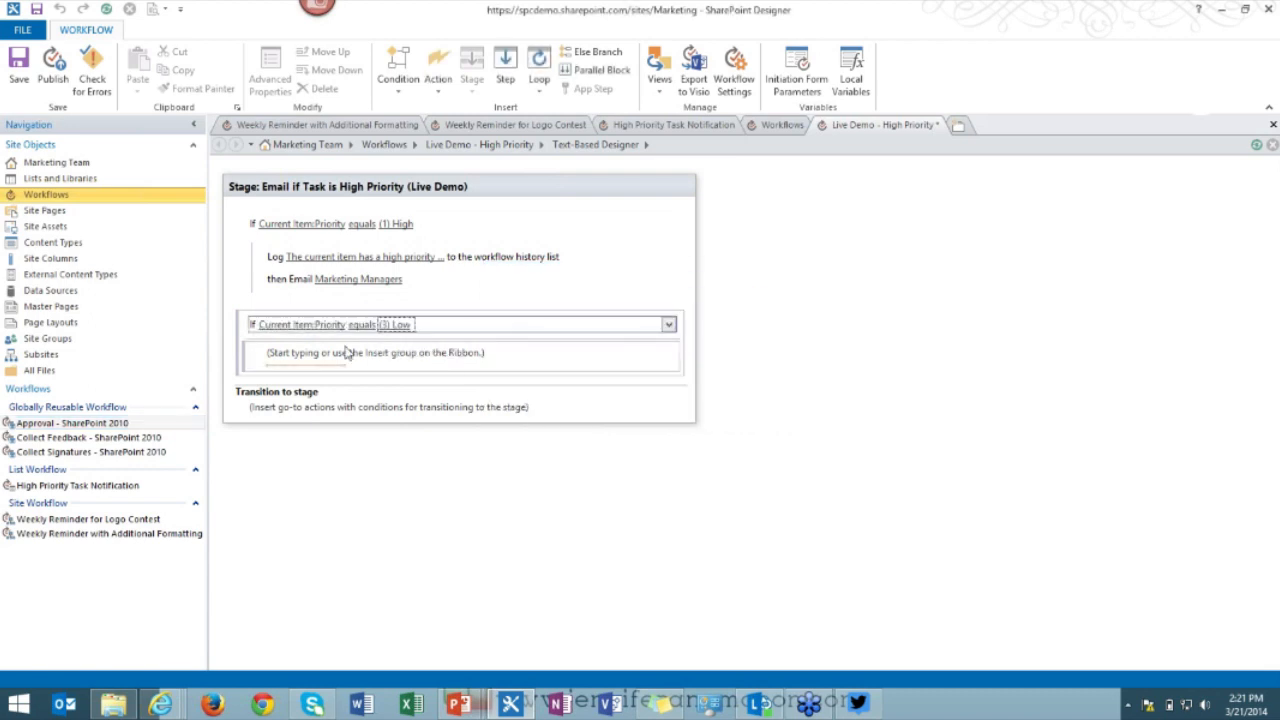
{"action": "left_click", "coordinate": [297, 363]}
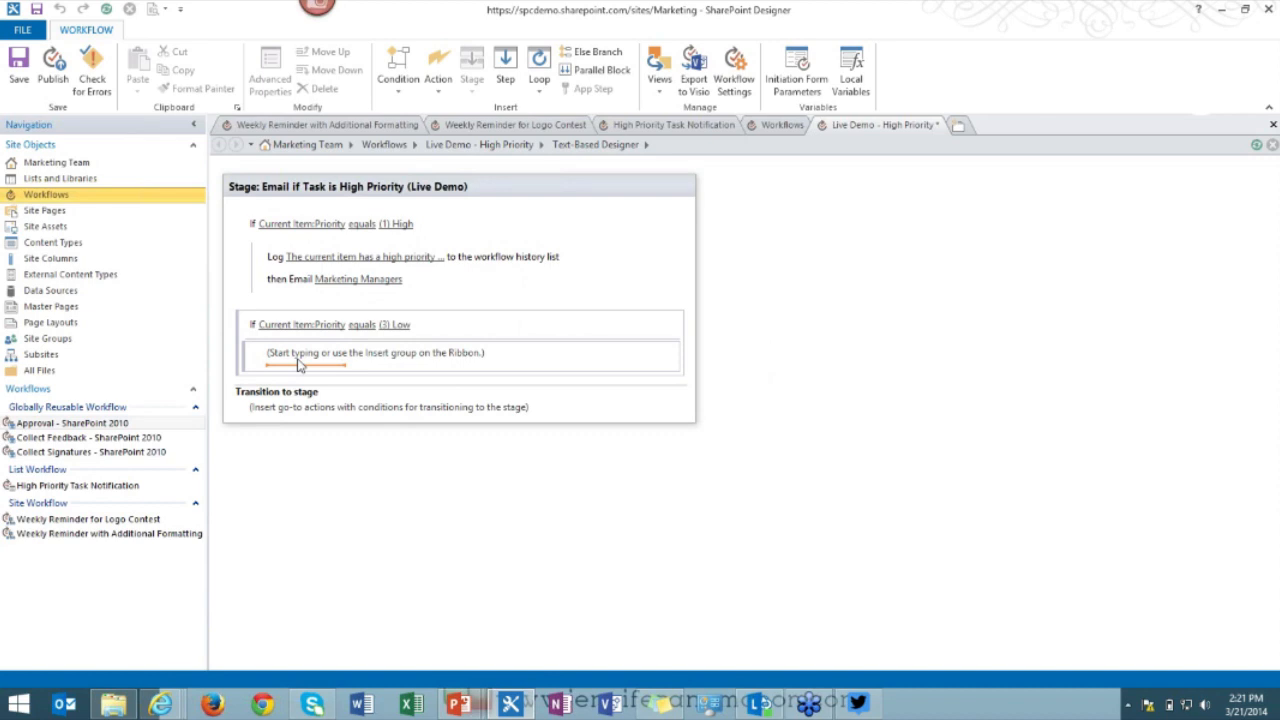
Add an Update List Item action on Current Item that assigns the Due Date field.
{"action": "type", "text": "update"}
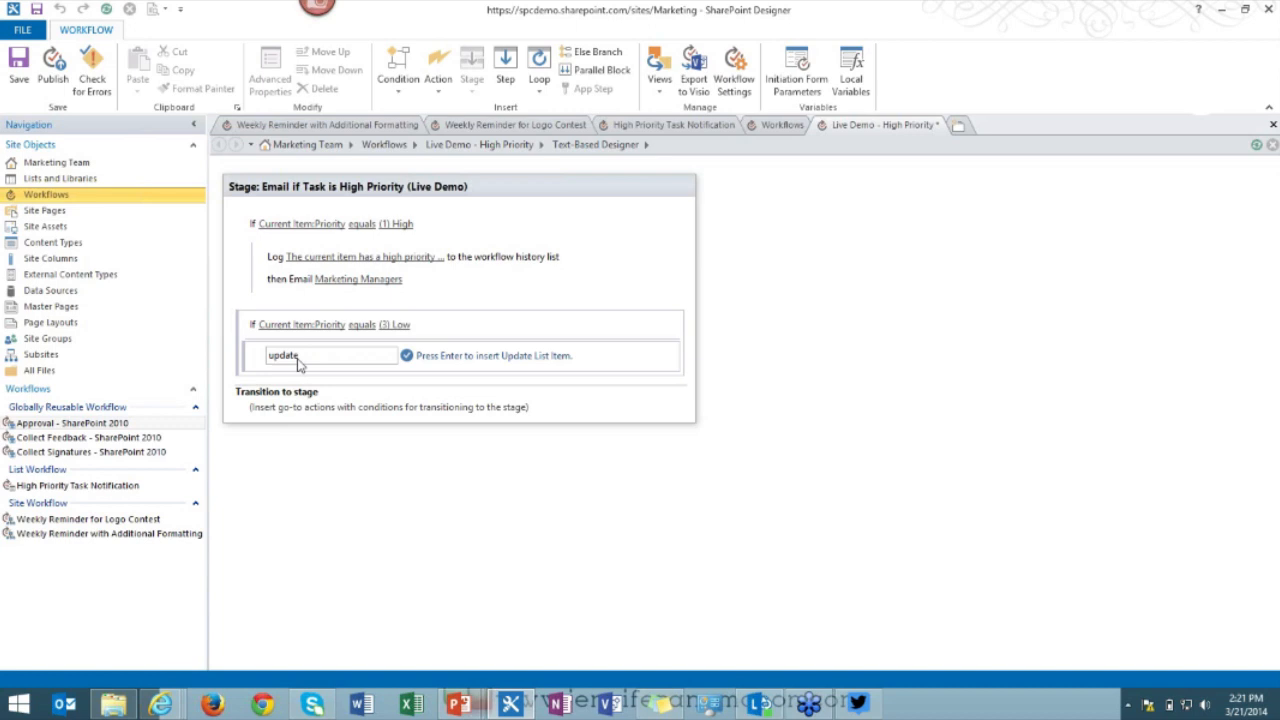
{"action": "key", "text": "Return"}
{"action": "left_click", "coordinate": [348, 357]}
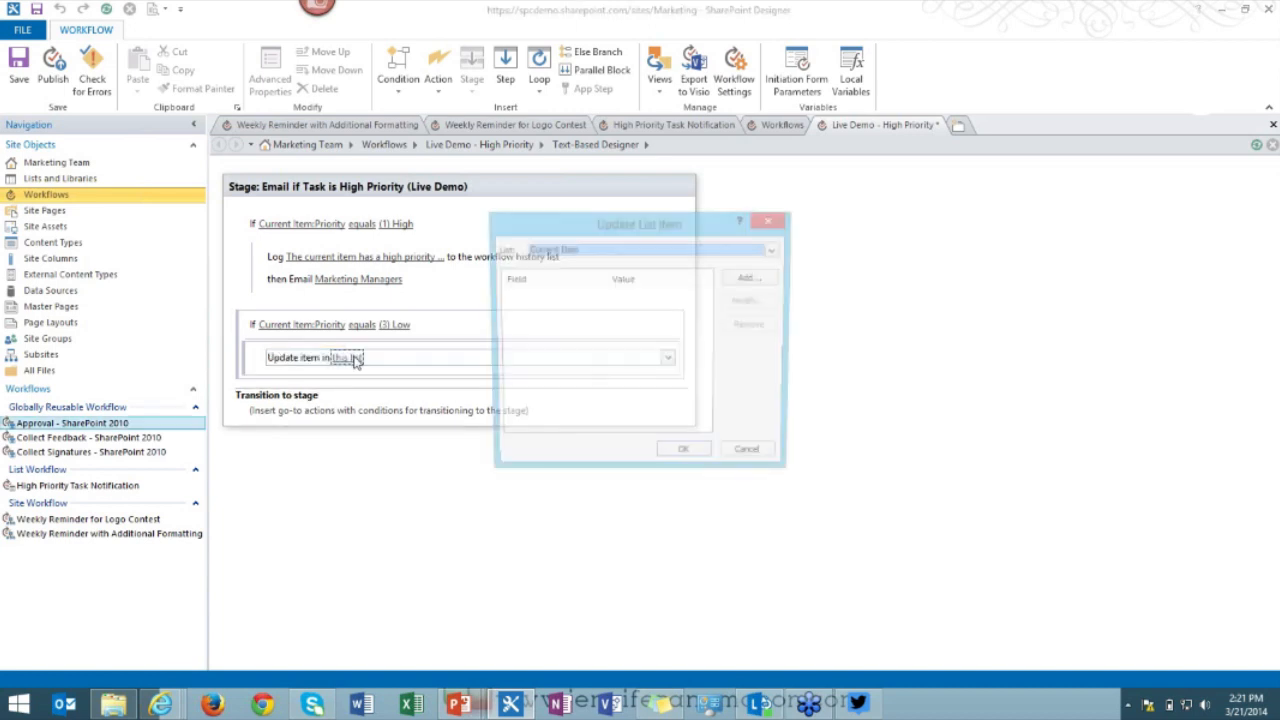
{"action": "left_click", "coordinate": [751, 279]}
{"action": "left_click", "coordinate": [596, 332]}
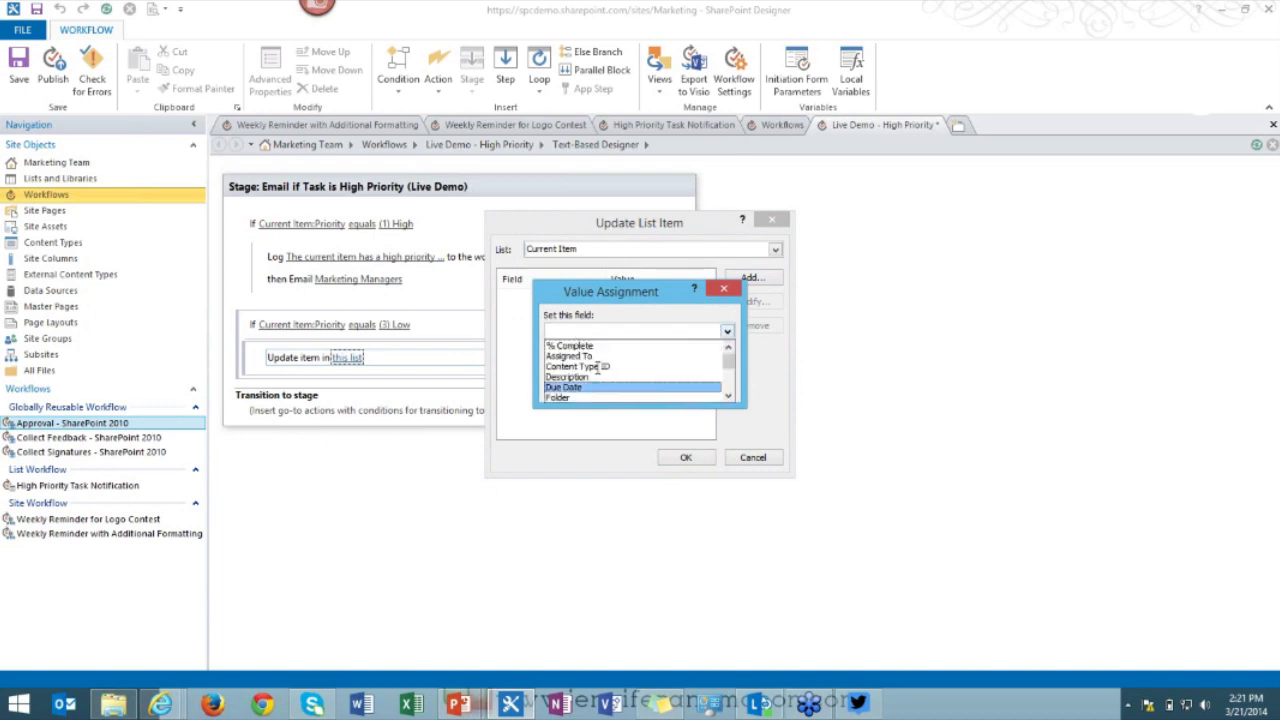
{"action": "left_click", "coordinate": [598, 387]}
{"action": "left_click", "coordinate": [704, 364]}
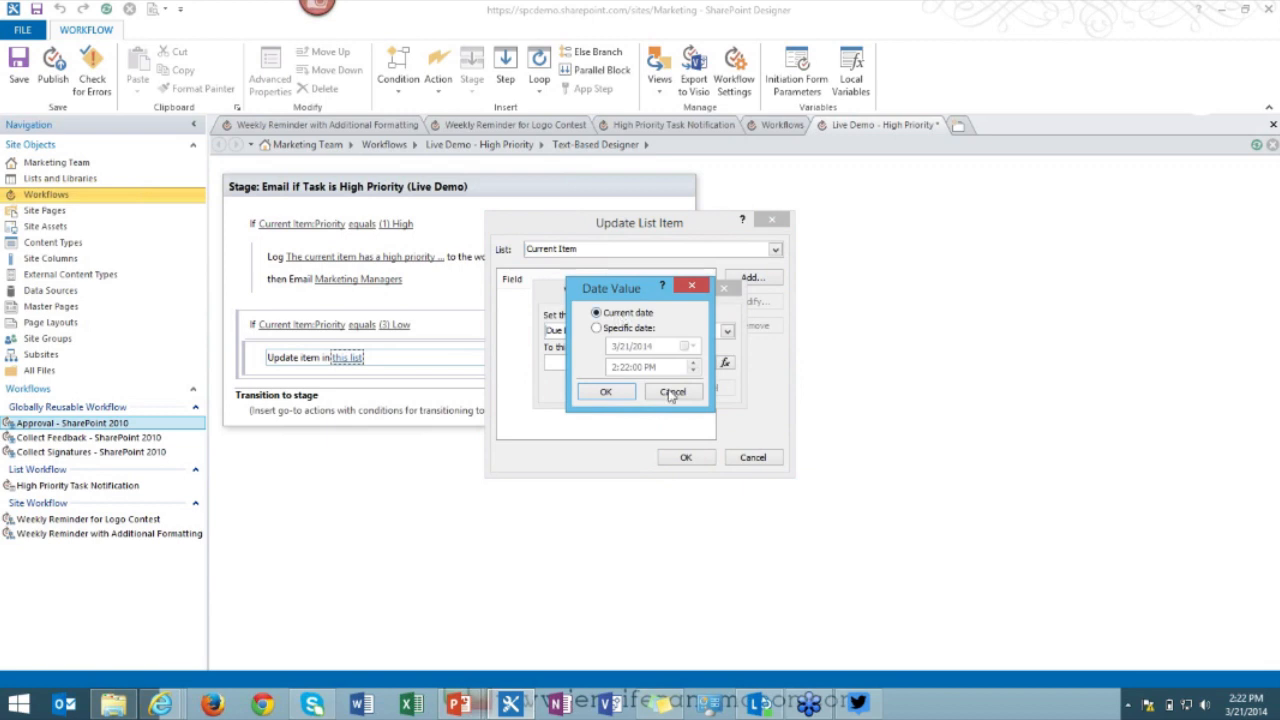
{"action": "left_click", "coordinate": [672, 393]}
{"action": "left_click", "coordinate": [725, 362]}
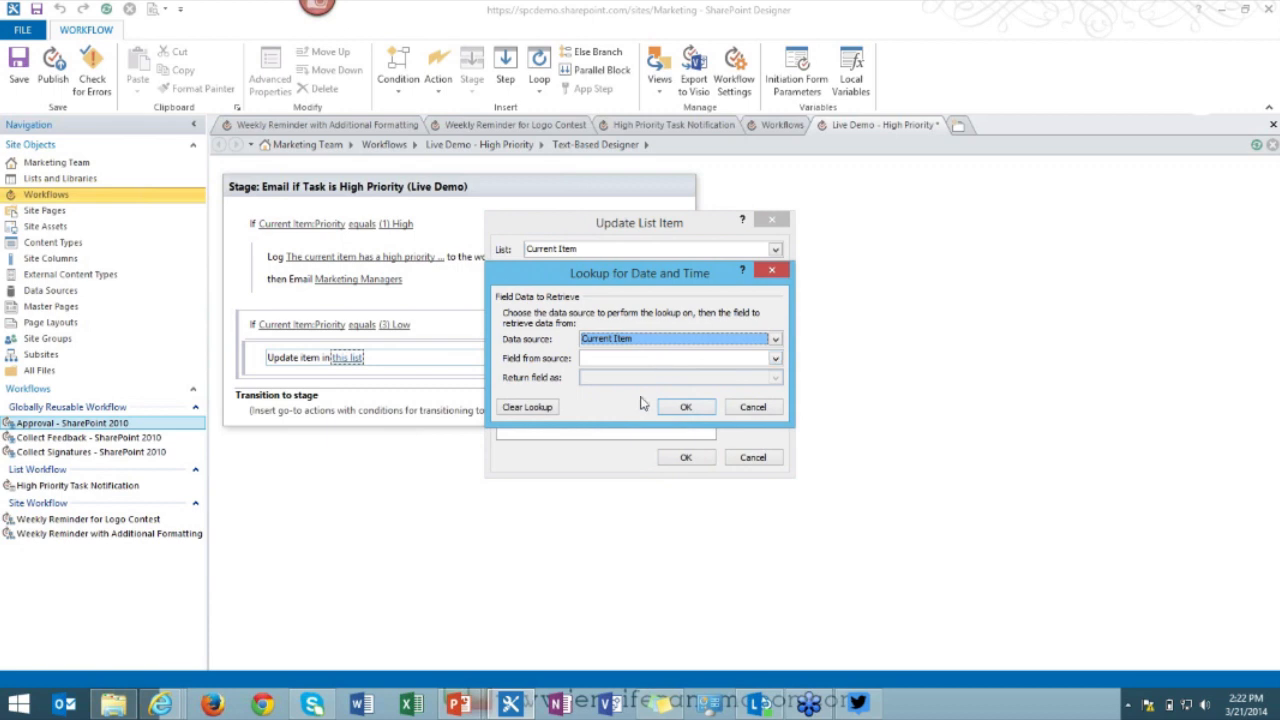
{"action": "left_click", "coordinate": [752, 407]}
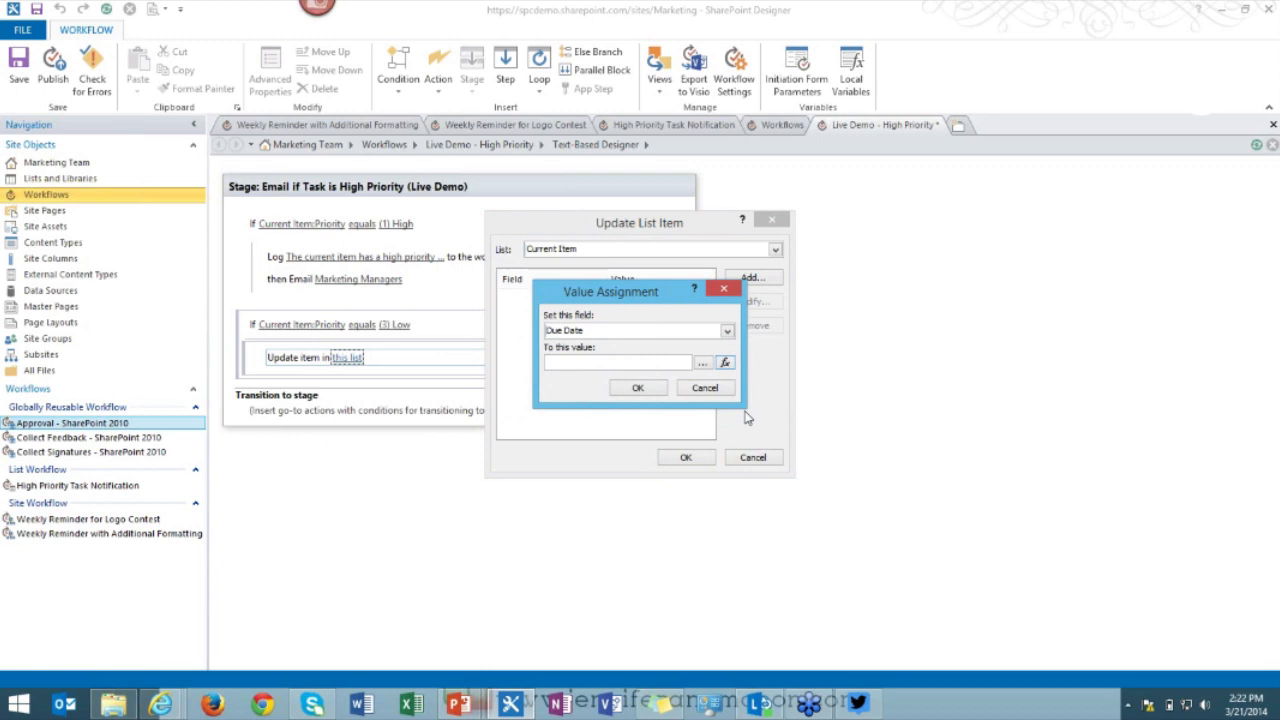
{"action": "left_click", "coordinate": [640, 388]}
{"action": "left_click", "coordinate": [686, 457]}
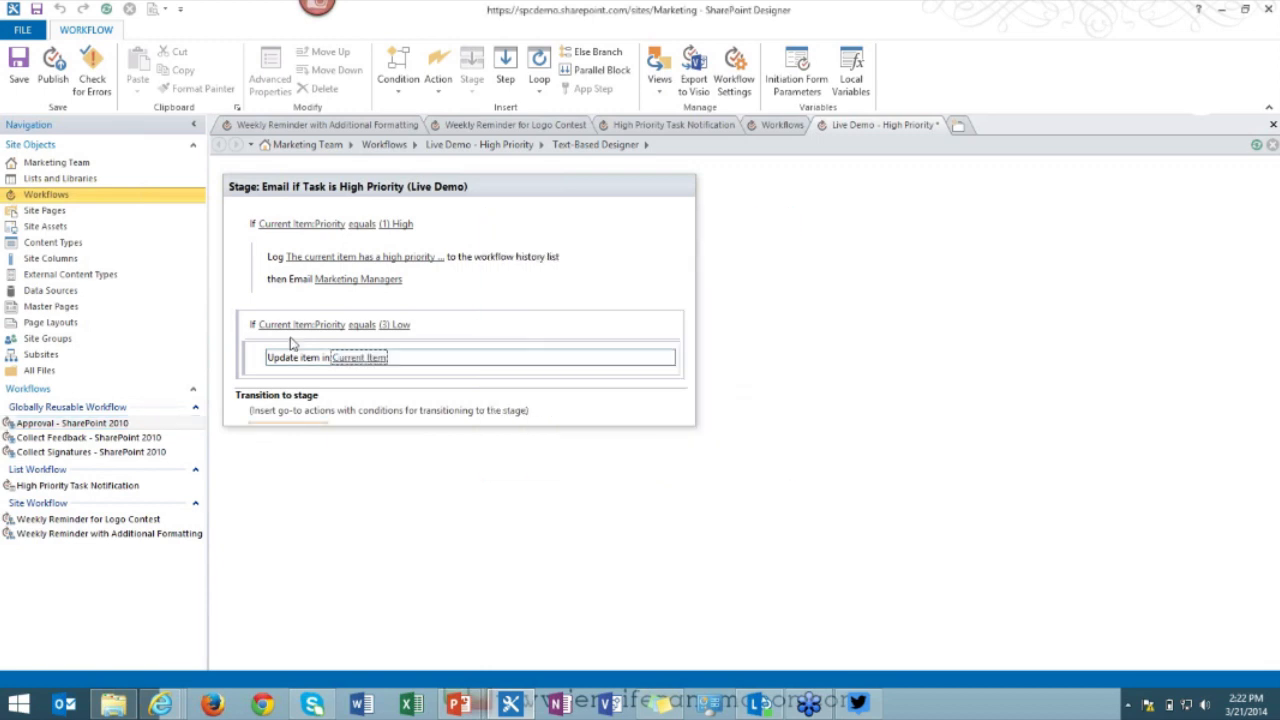
{"action": "left_click", "coordinate": [255, 359]}
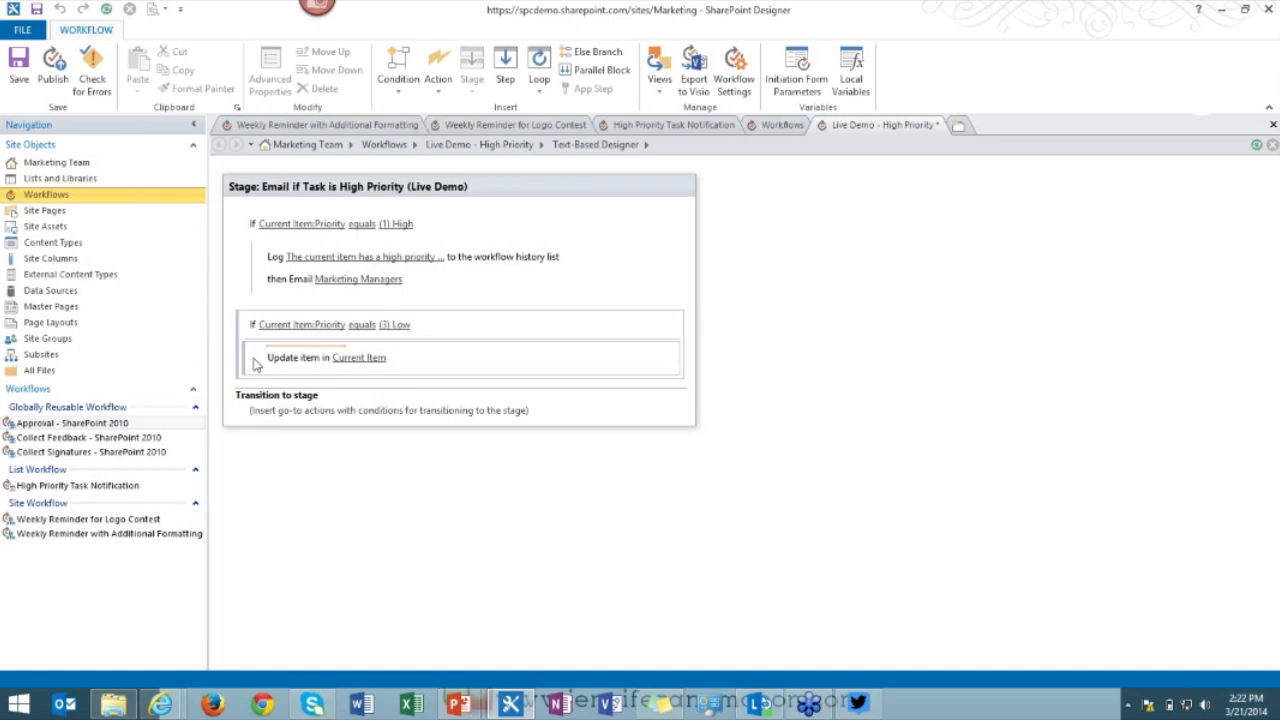
Insert a Set Workflow Variable action above the Low branch's update step.
{"action": "type", "text": "create"}
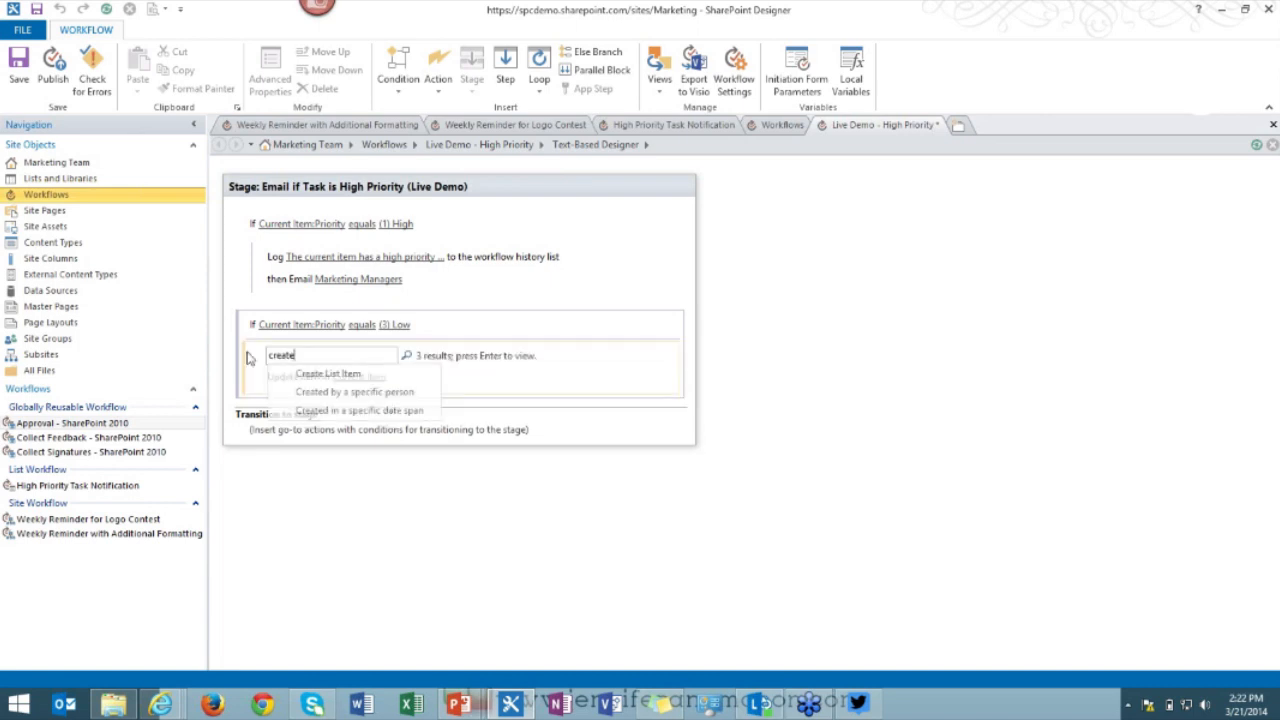
{"action": "key", "text": "Up"}
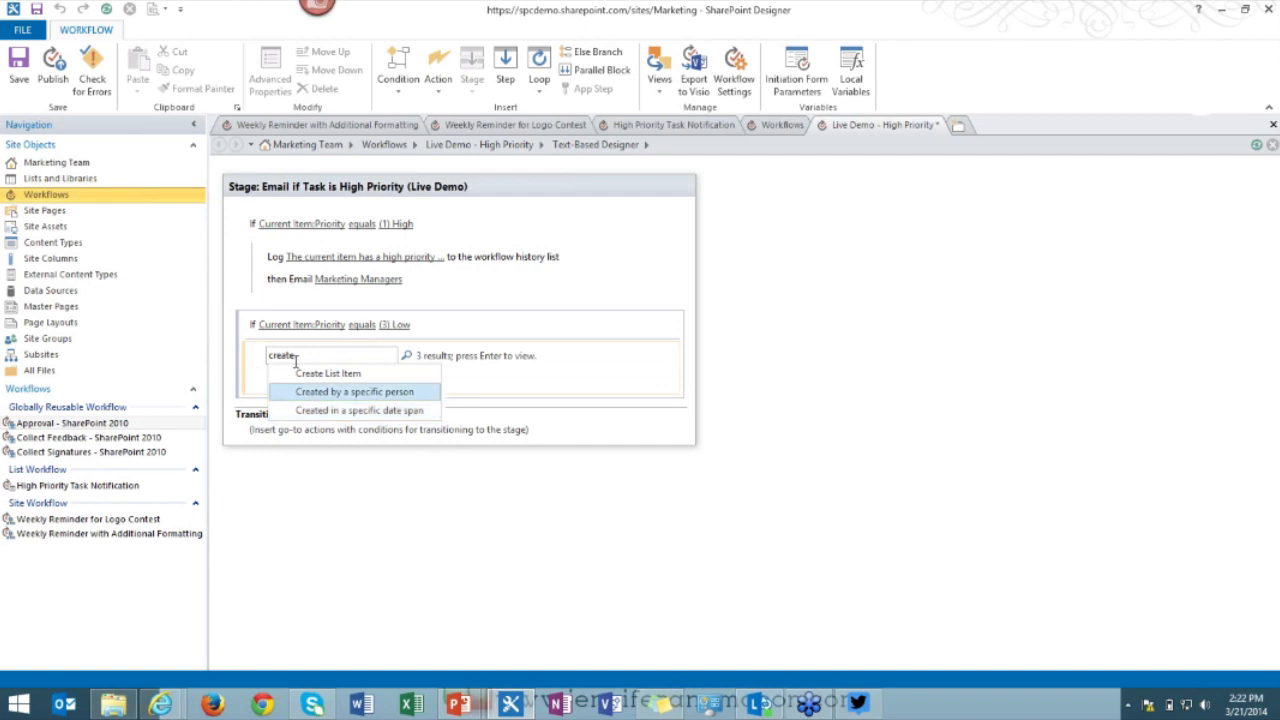
{"action": "key", "text": "Escape"}
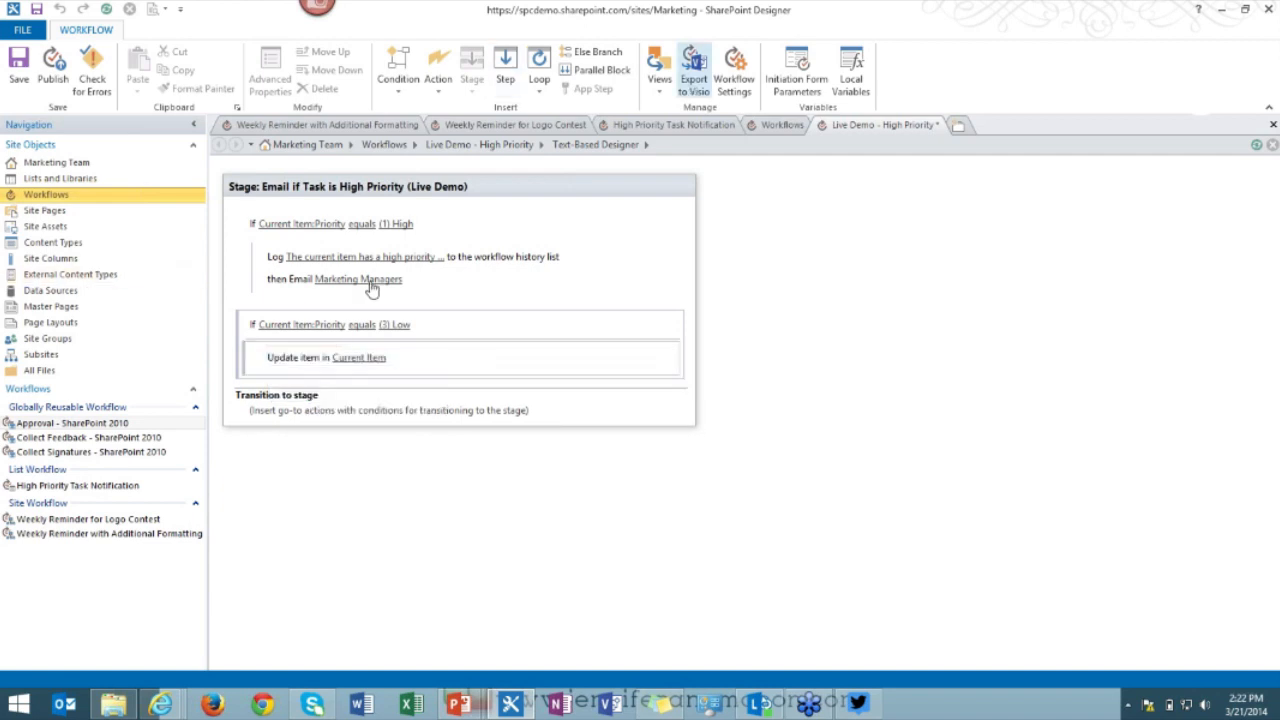
{"action": "type", "text": "c"}
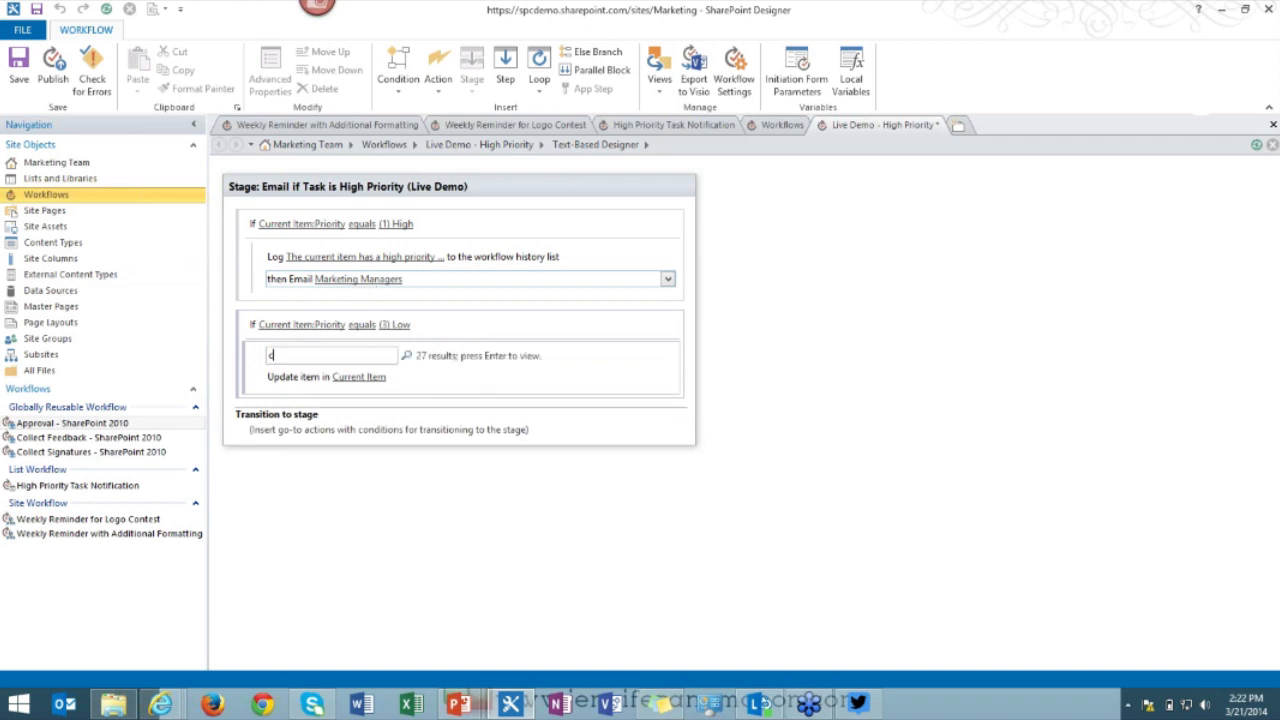
{"action": "type", "text": "reate"}
{"action": "key", "text": "Return"}
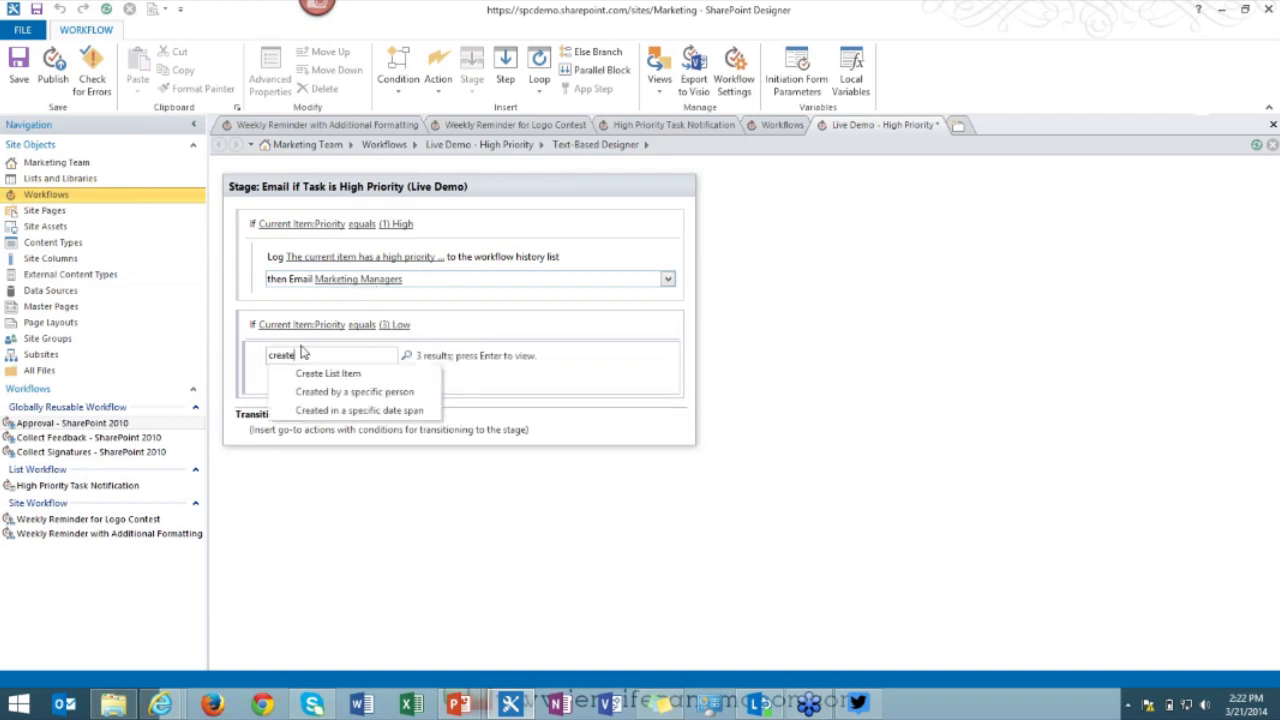
{"action": "key", "text": "Down"}
{"action": "key", "text": "Down"}
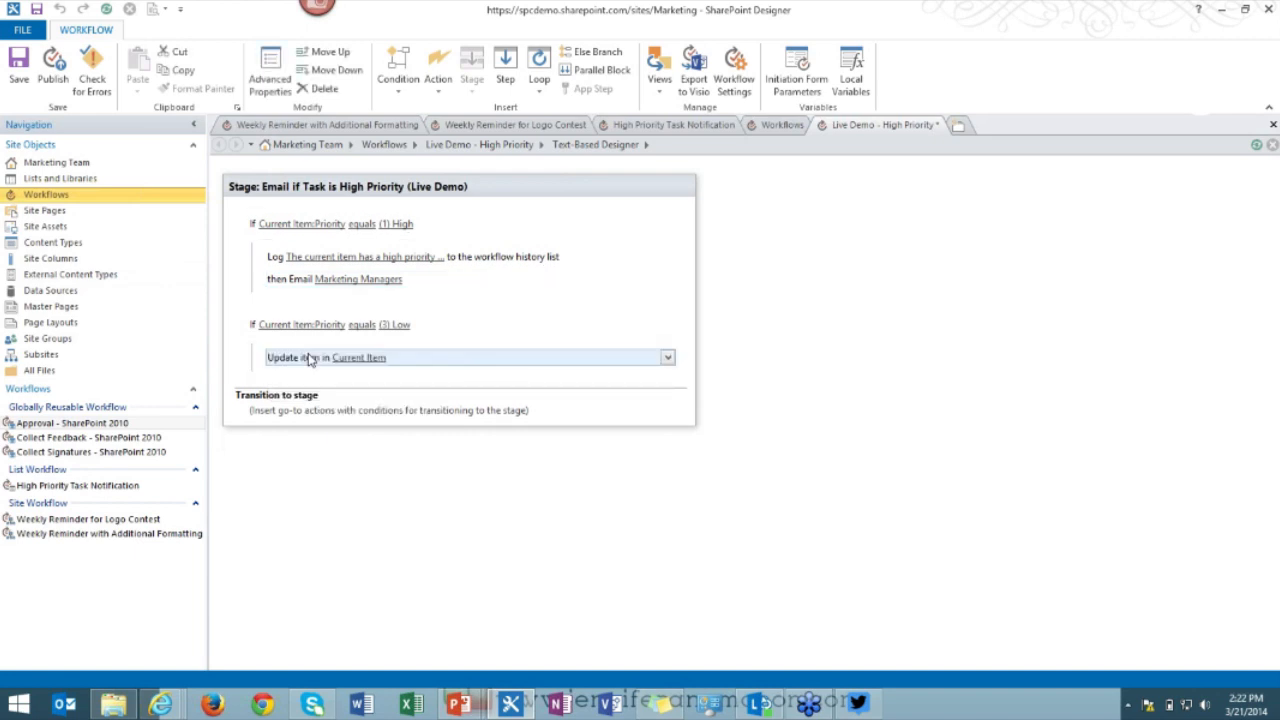
{"action": "left_click", "coordinate": [280, 356]}
{"action": "type", "text": "va"}
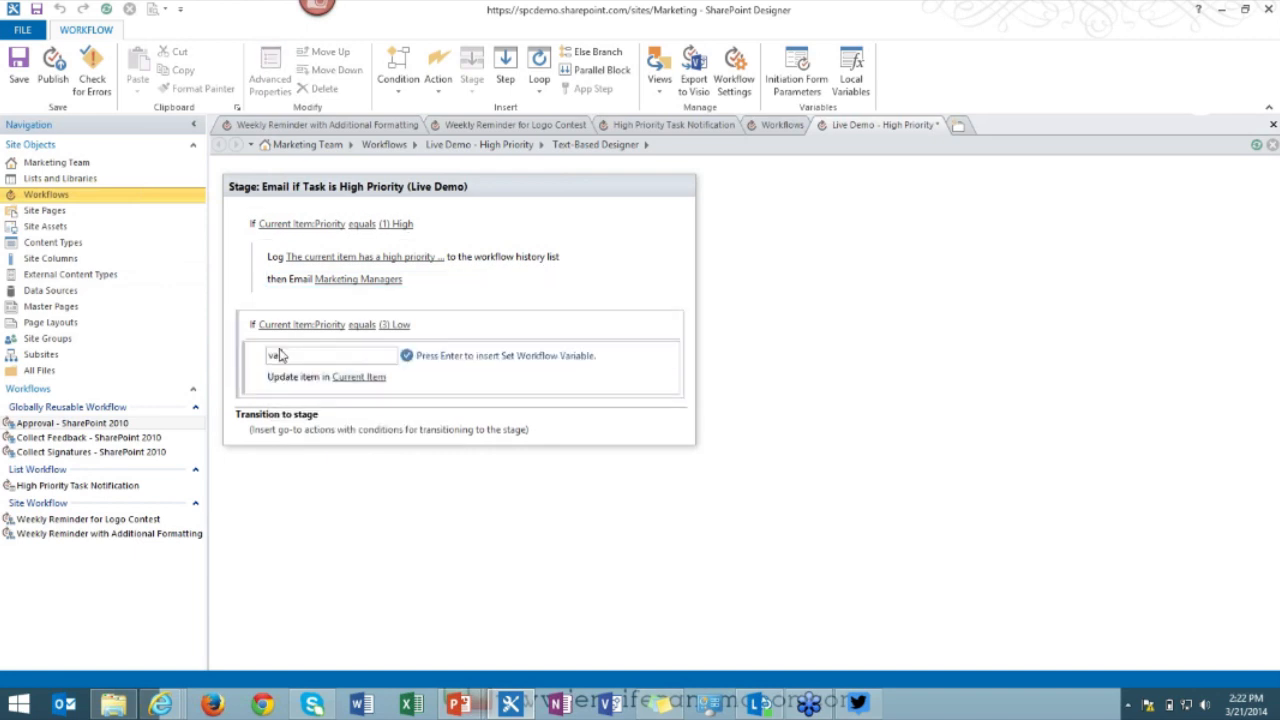
{"action": "type", "text": "riable"}
{"action": "key", "text": "Return"}
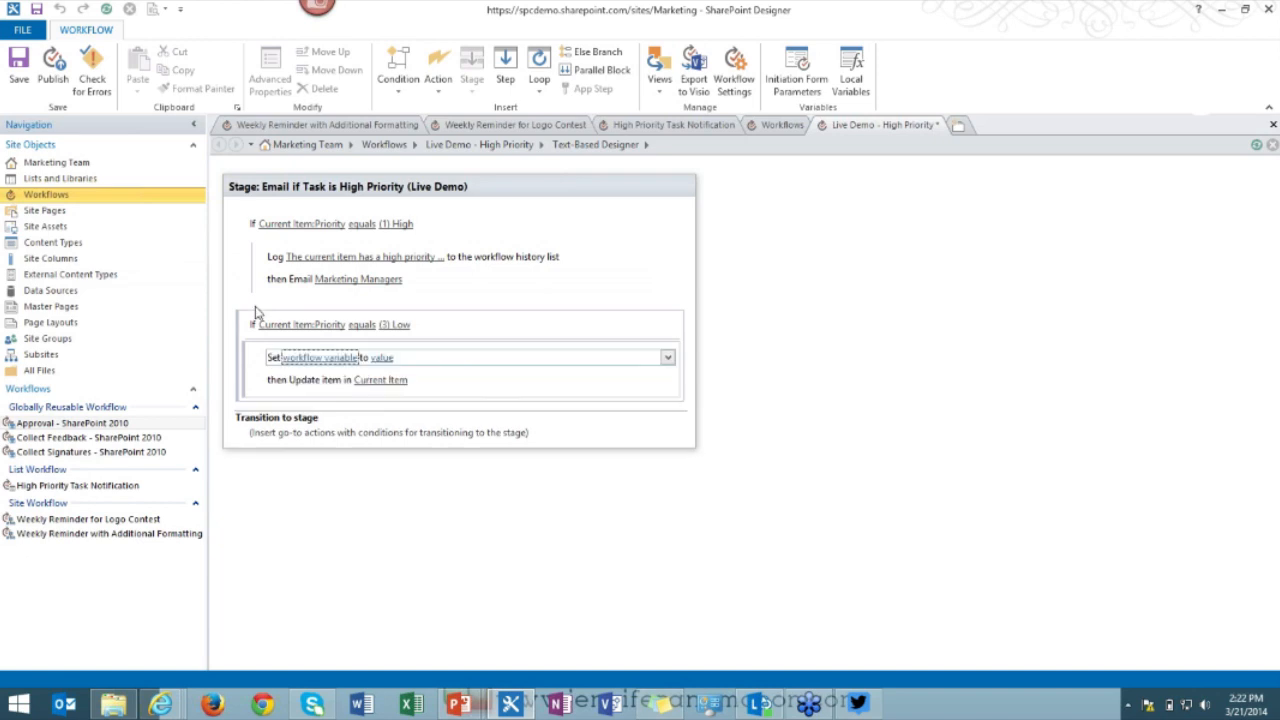
Create a new Date/Time workflow variable named DueDate for the set step.
{"action": "left_click", "coordinate": [309, 360]}
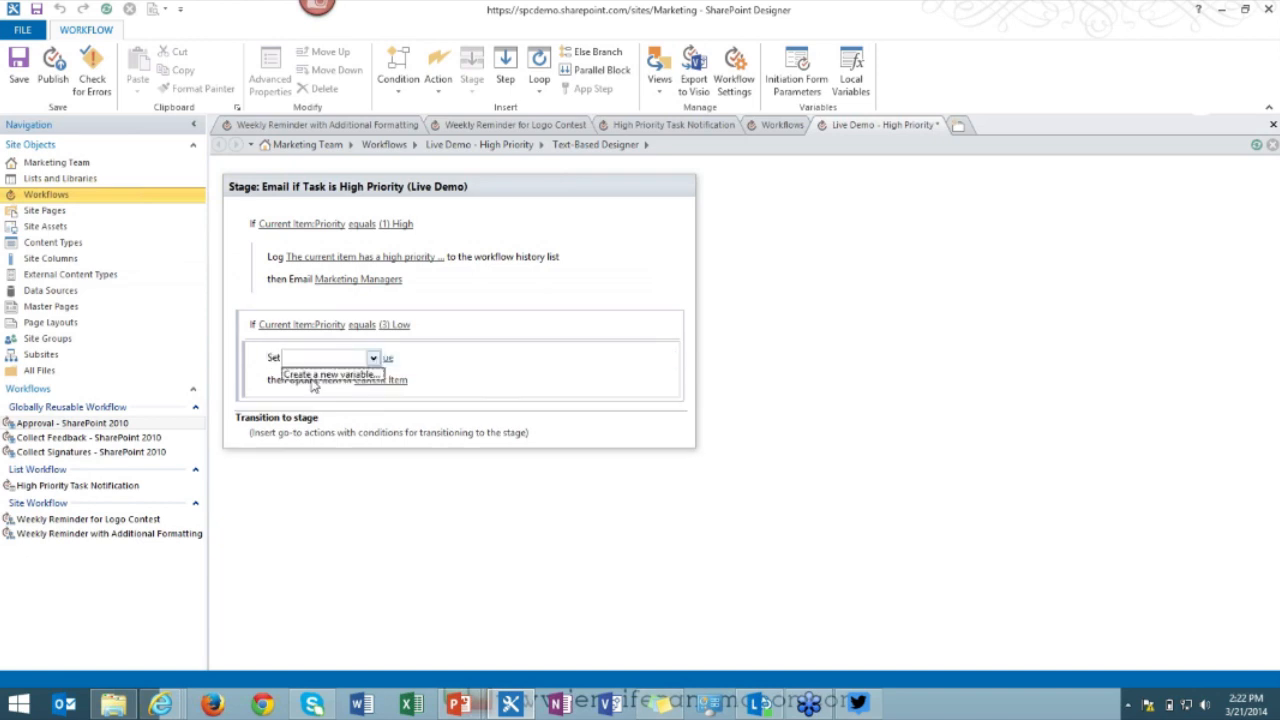
{"action": "left_click", "coordinate": [315, 375]}
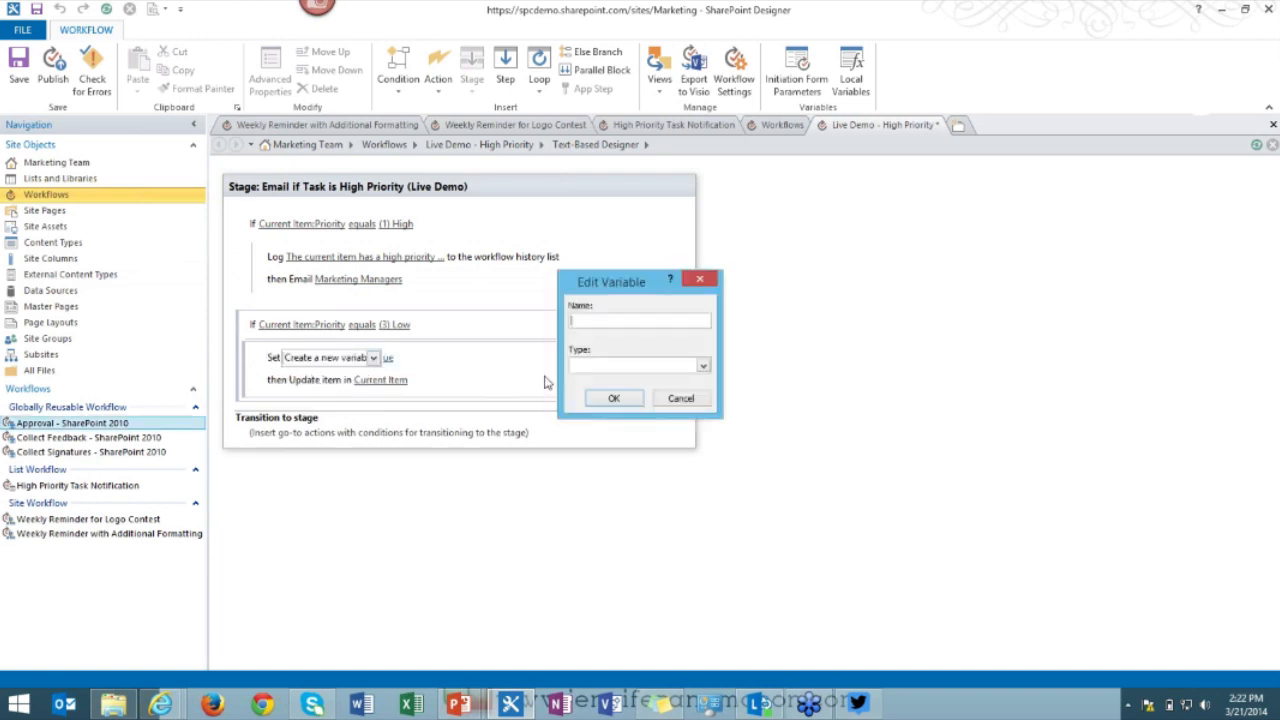
{"action": "type", "text": "DueDate"}
{"action": "left_click", "coordinate": [620, 366]}
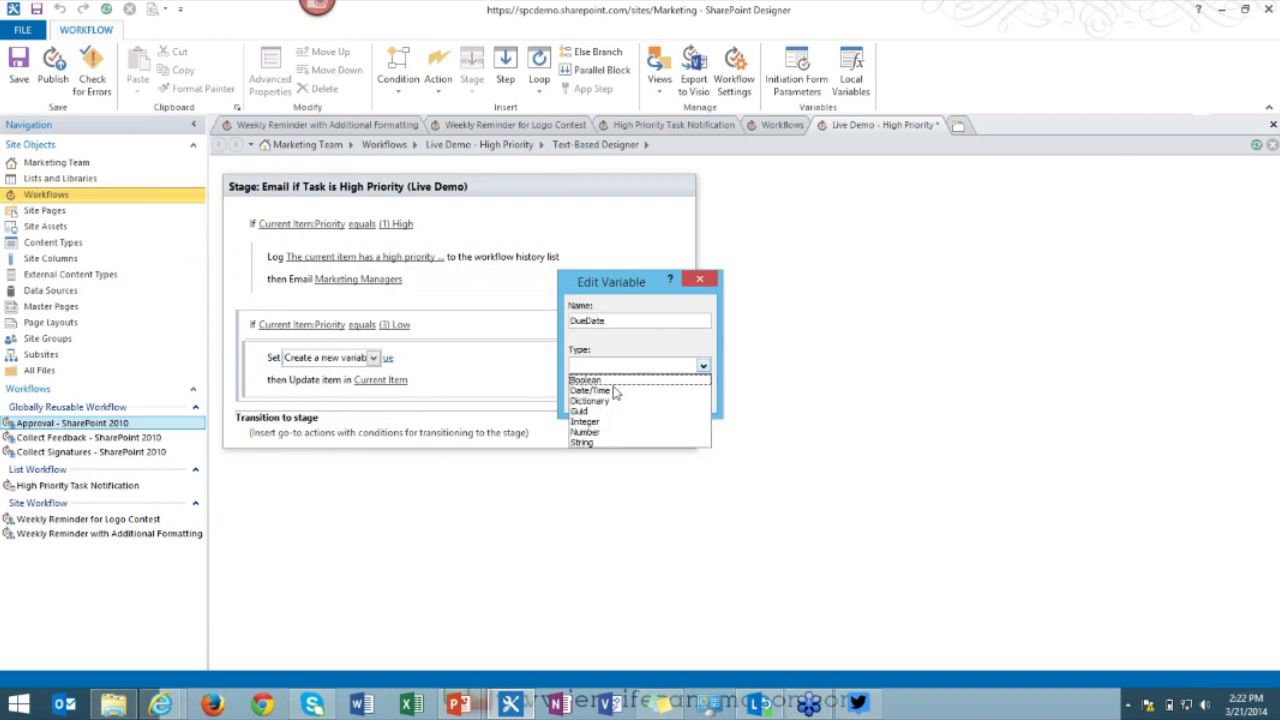
{"action": "left_click", "coordinate": [615, 390]}
{"action": "left_click", "coordinate": [605, 398]}
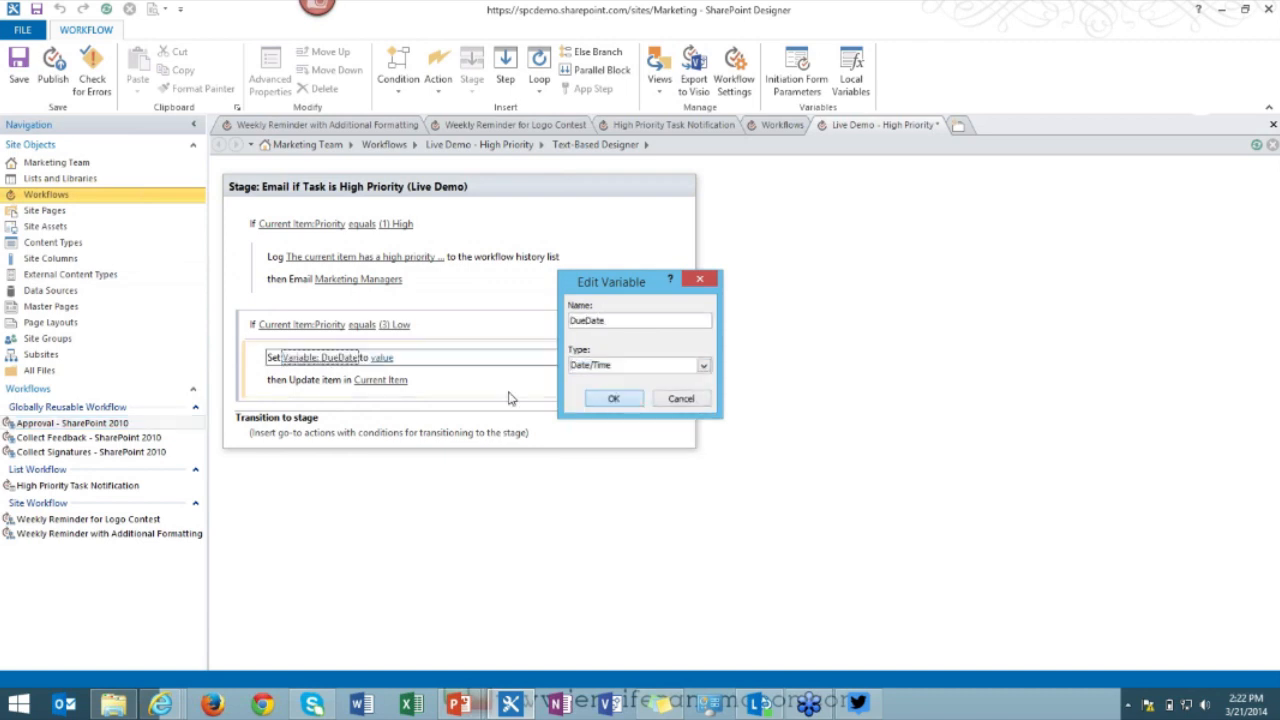
{"action": "left_click", "coordinate": [378, 359]}
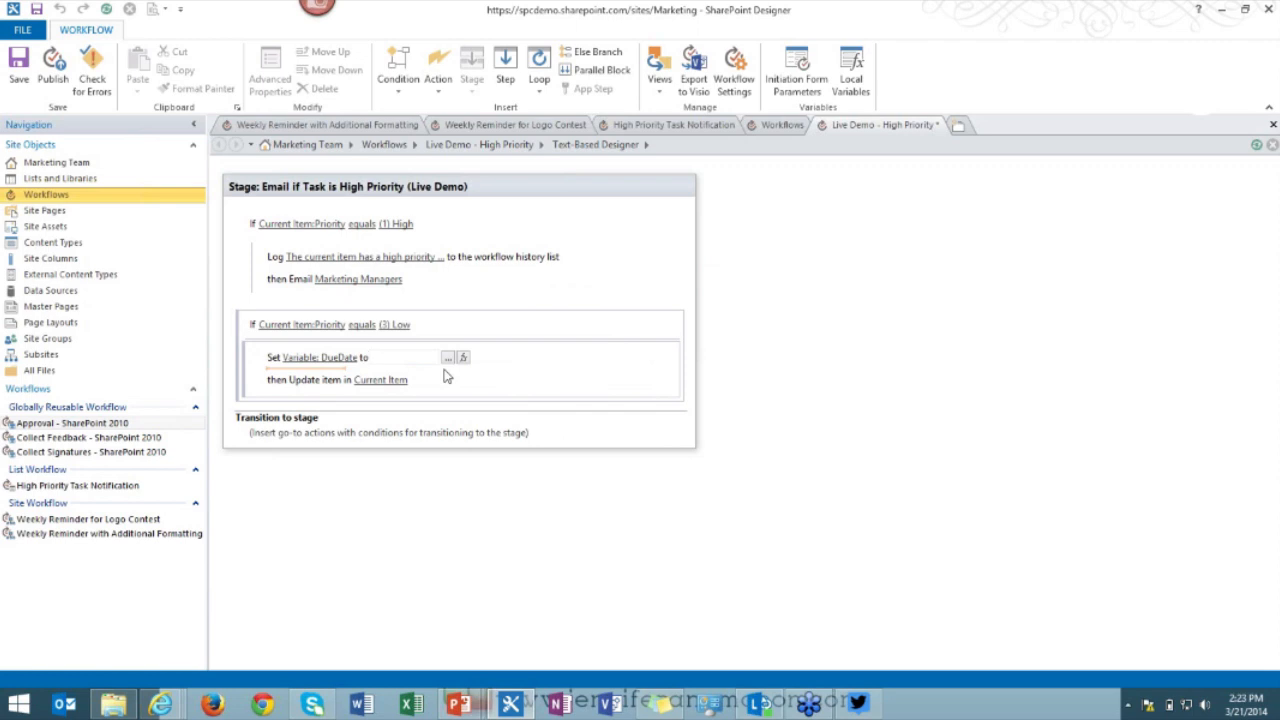
Insert an Add Time to Date action that adds 6 months.
{"action": "left_click", "coordinate": [282, 377]}
{"action": "type", "text": "ad"}
{"action": "key", "text": "Return"}
{"action": "left_click", "coordinate": [322, 414]}
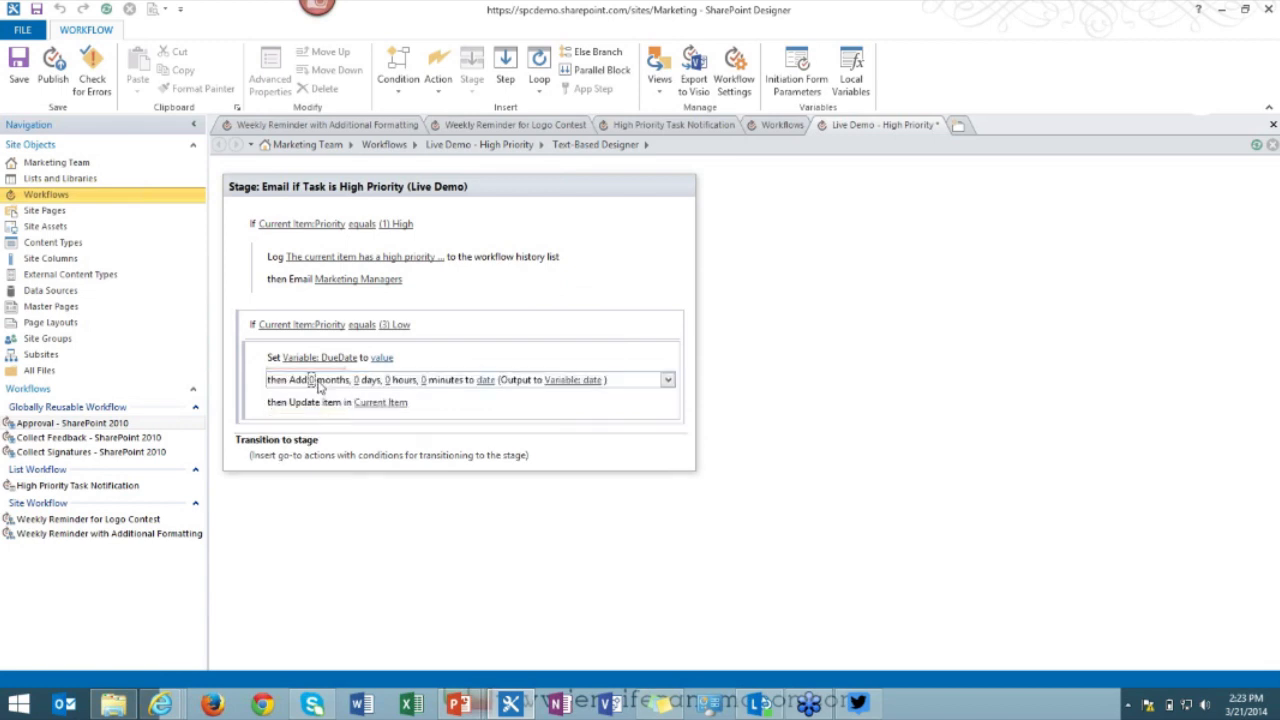
{"action": "left_click", "coordinate": [311, 381]}
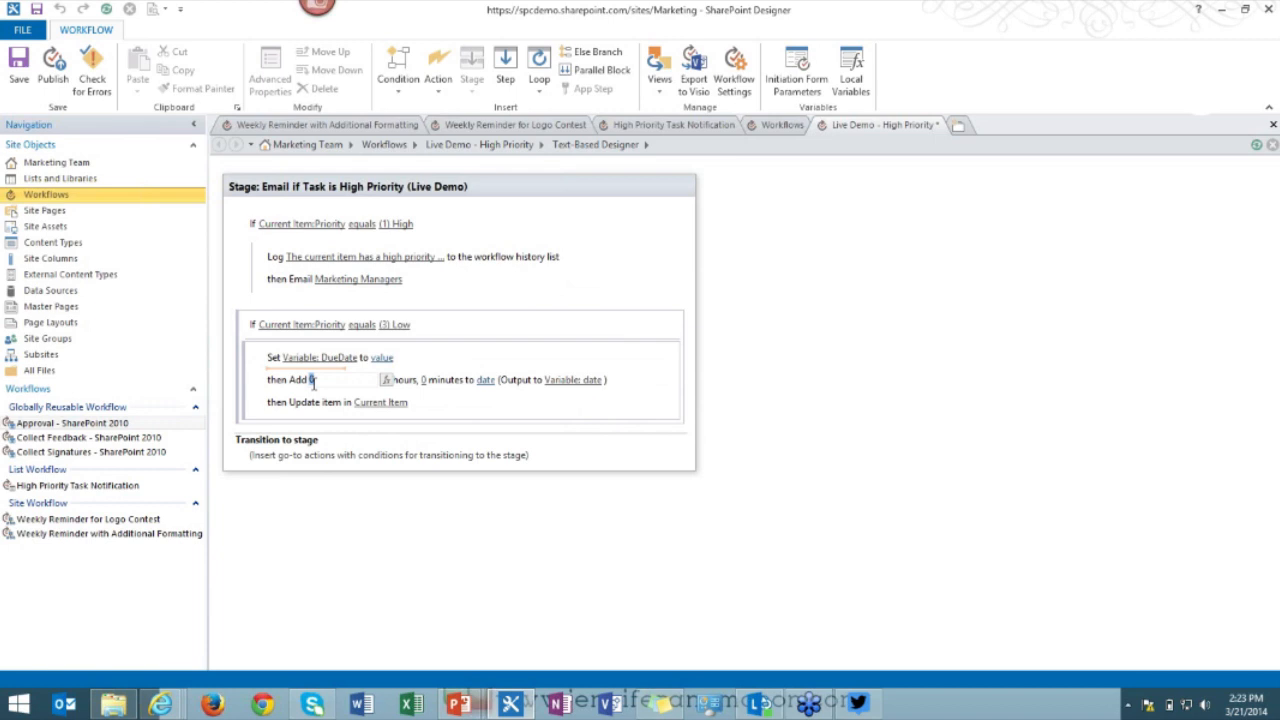
{"action": "type", "text": "6"}
{"action": "left_click", "coordinate": [486, 381]}
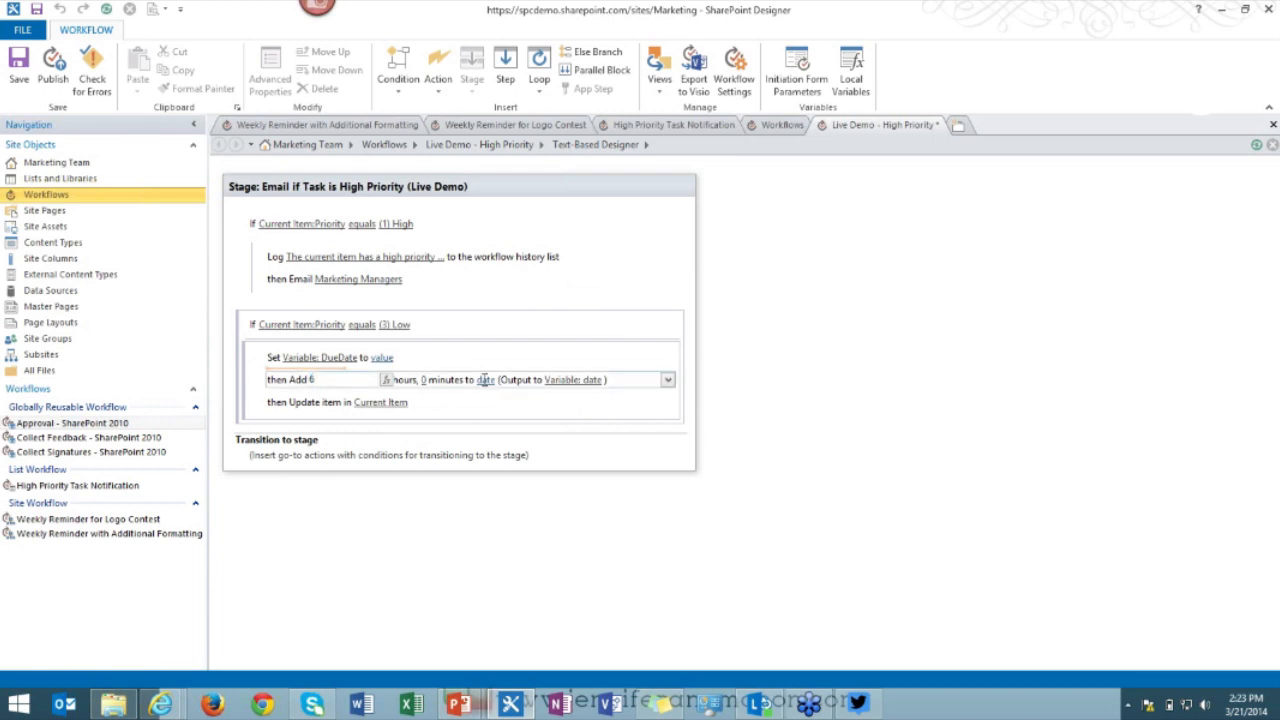
Use the current date as the start date and output the result to Variable: DueDate.
{"action": "left_click", "coordinate": [569, 380]}
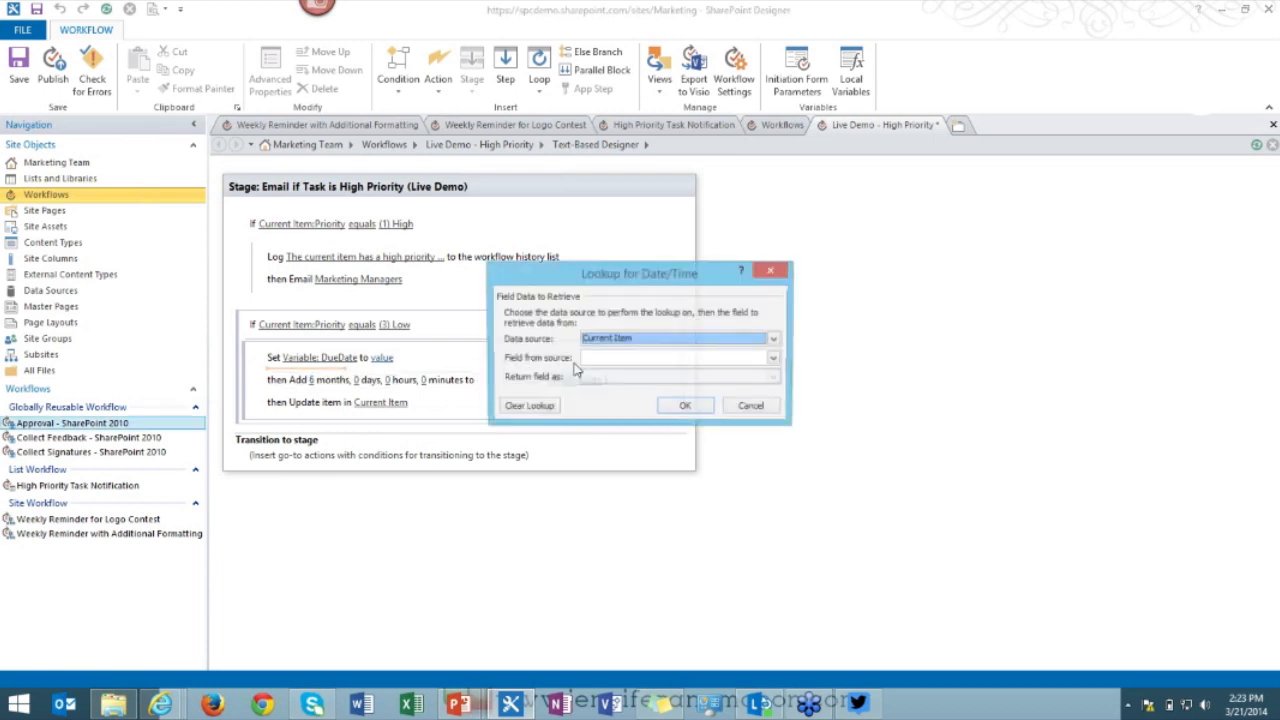
{"action": "left_click", "coordinate": [700, 404]}
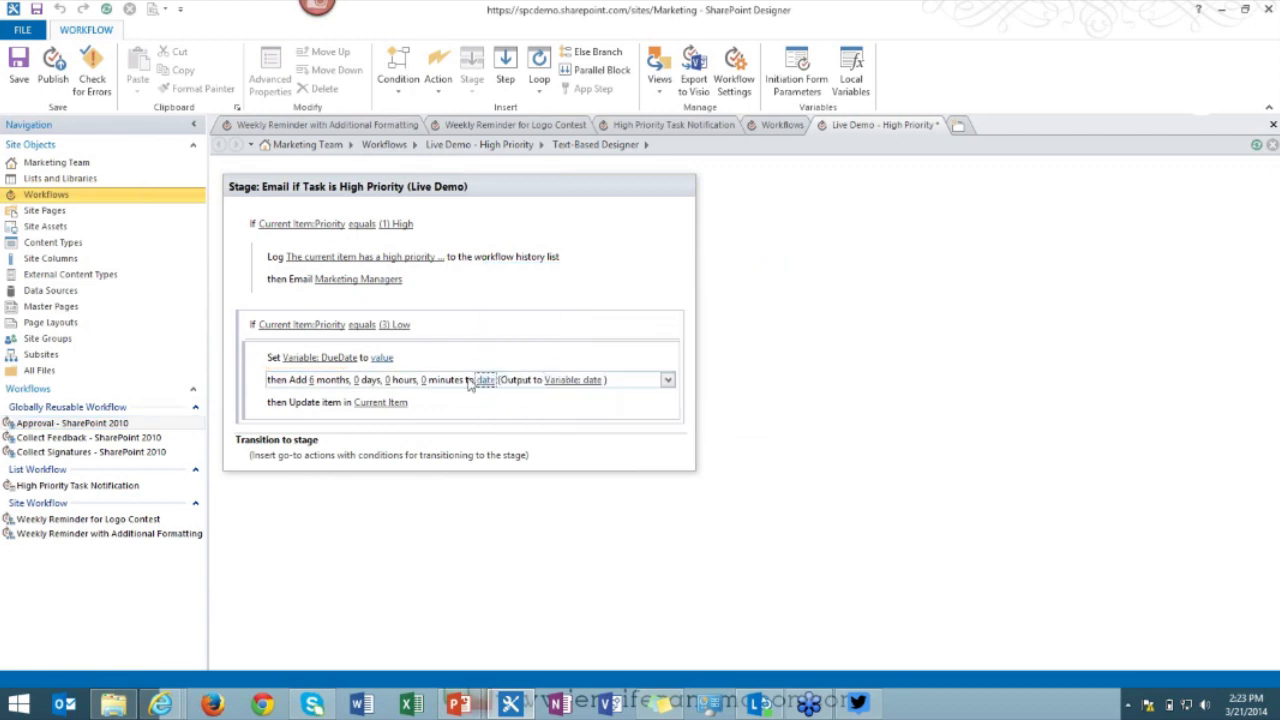
{"action": "left_click", "coordinate": [553, 380]}
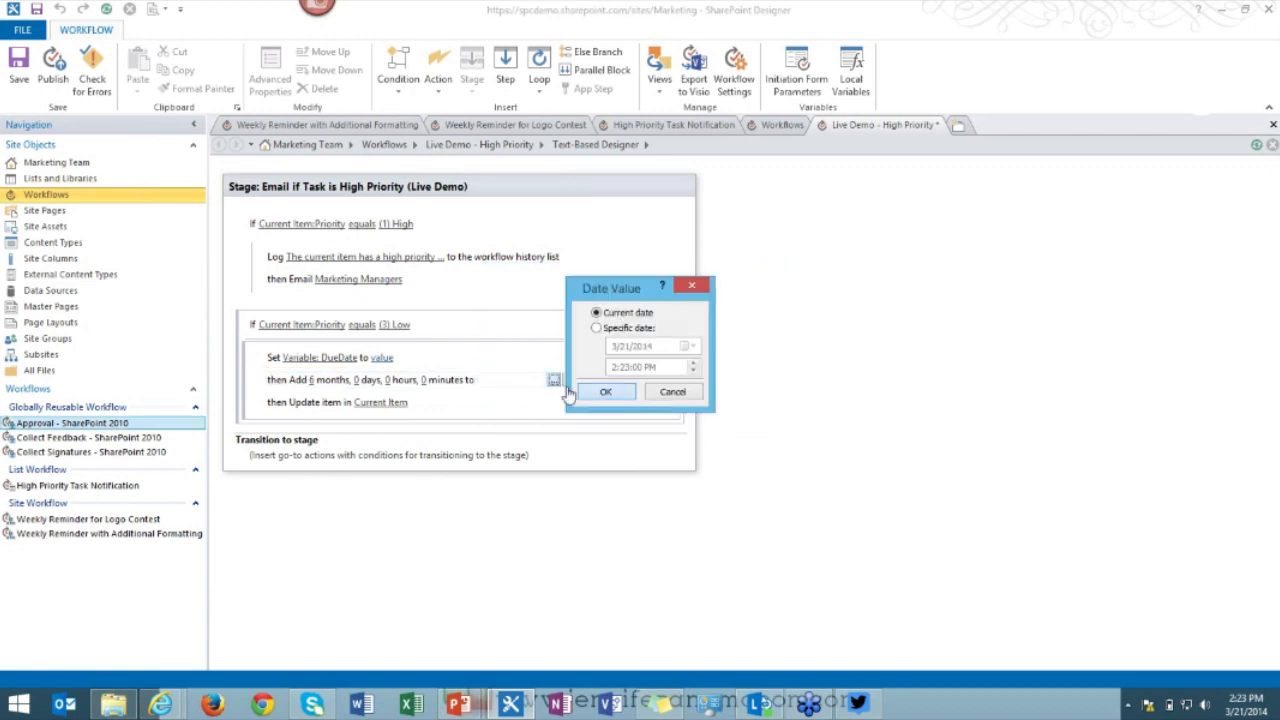
{"action": "left_click", "coordinate": [603, 393]}
{"action": "left_click", "coordinate": [588, 386]}
{"action": "key", "text": "Down"}
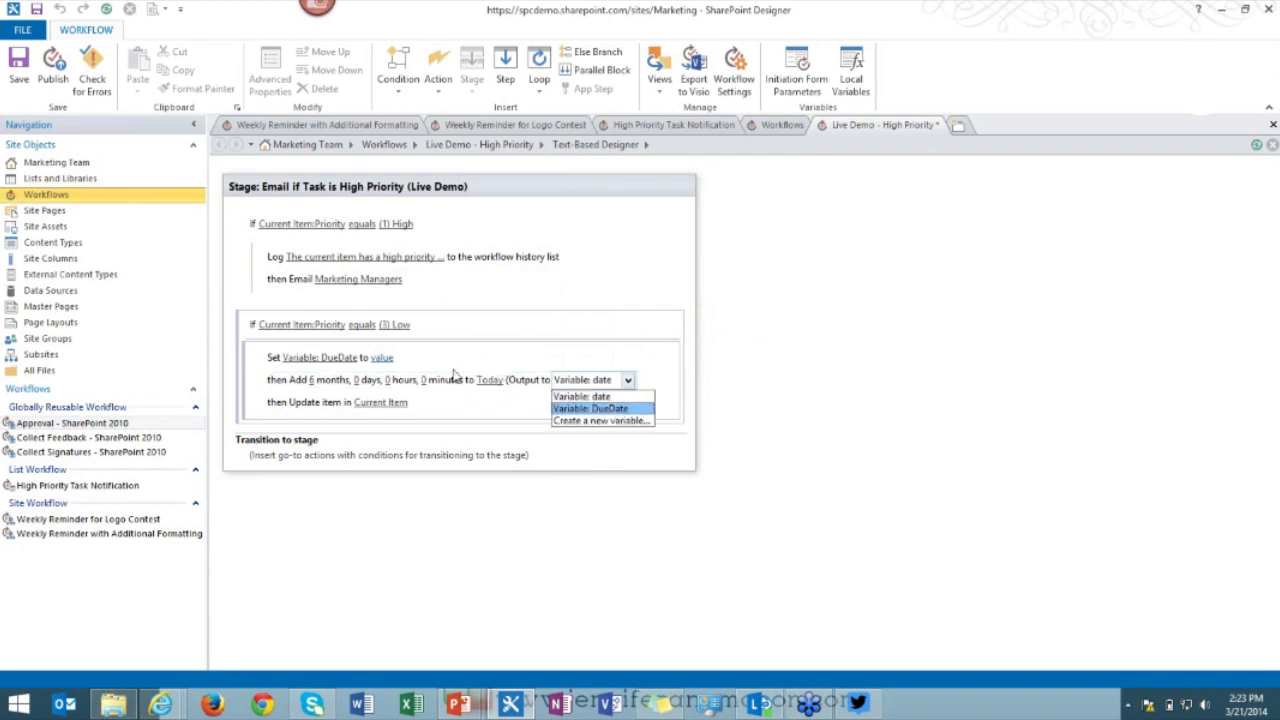
{"action": "key", "text": "Return"}
Delete the now-redundant Set Variable: DueDate action.
{"action": "left_click", "coordinate": [437, 360]}
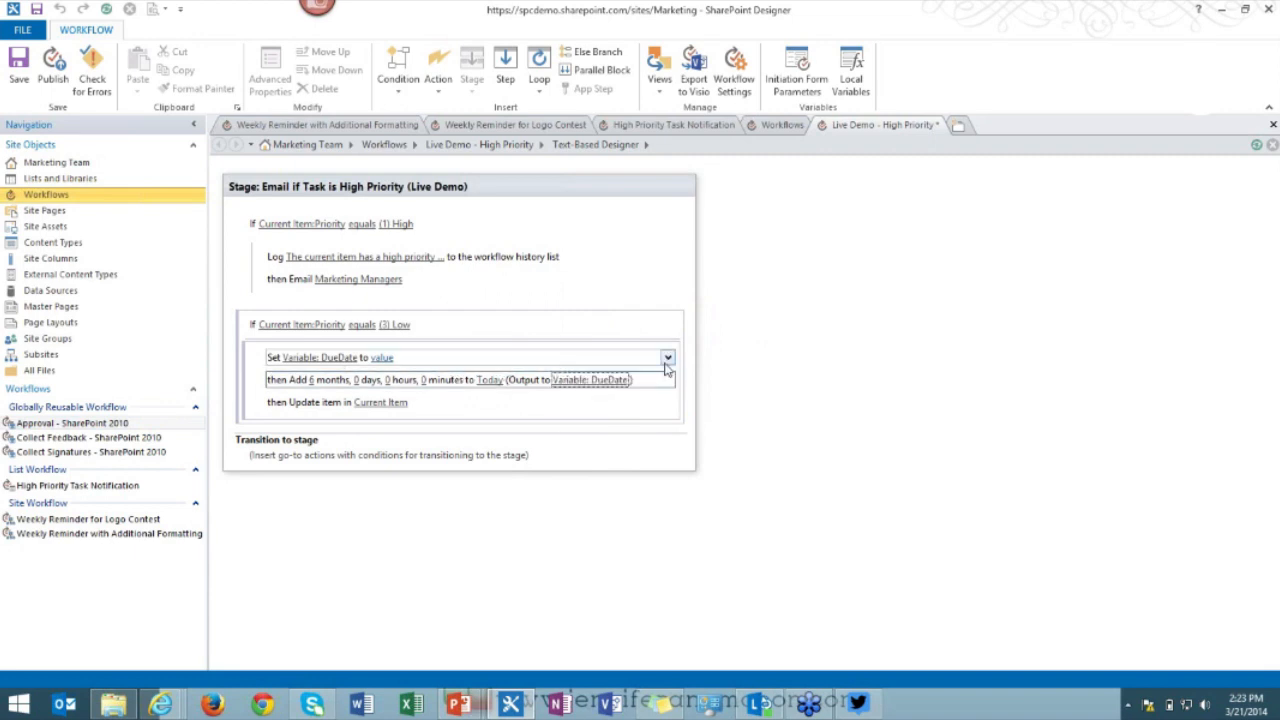
{"action": "left_click", "coordinate": [667, 357]}
{"action": "left_click", "coordinate": [598, 432]}
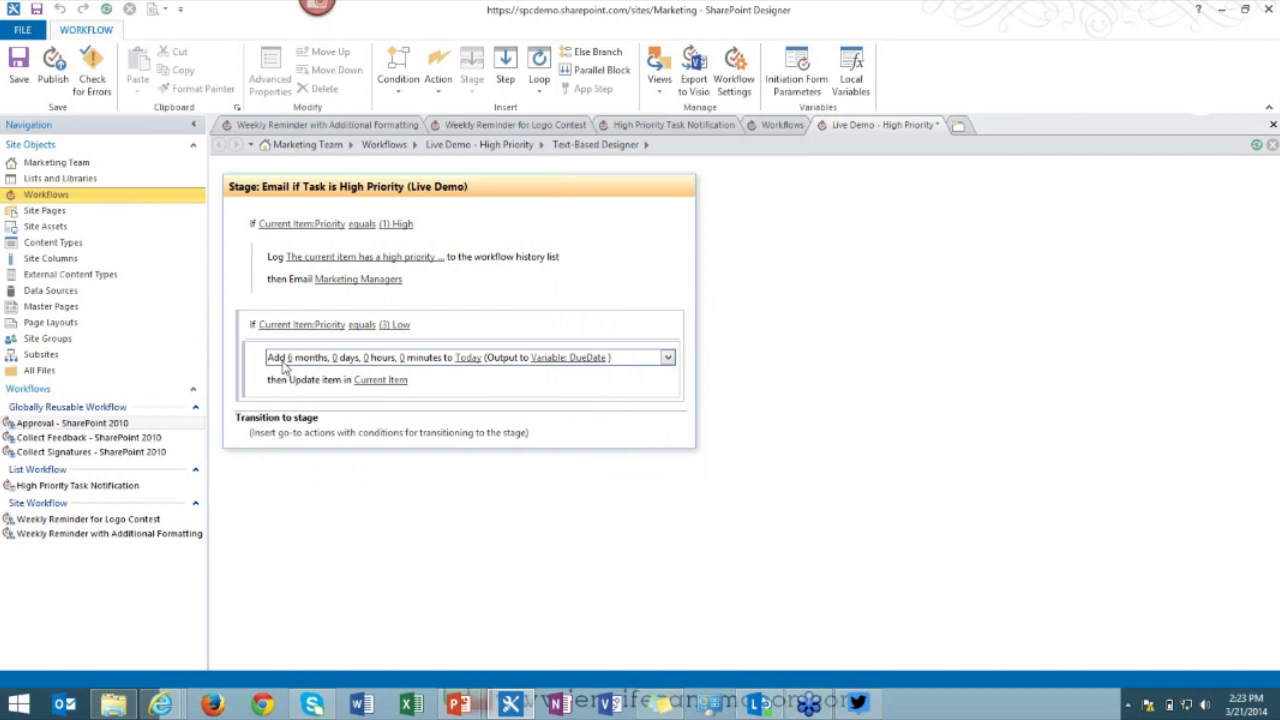
Assign the Variable: DueDate value to the Current Item's Due Date field in the update action.
{"action": "left_click", "coordinate": [372, 382]}
{"action": "left_click", "coordinate": [751, 277]}
{"action": "left_click", "coordinate": [720, 334]}
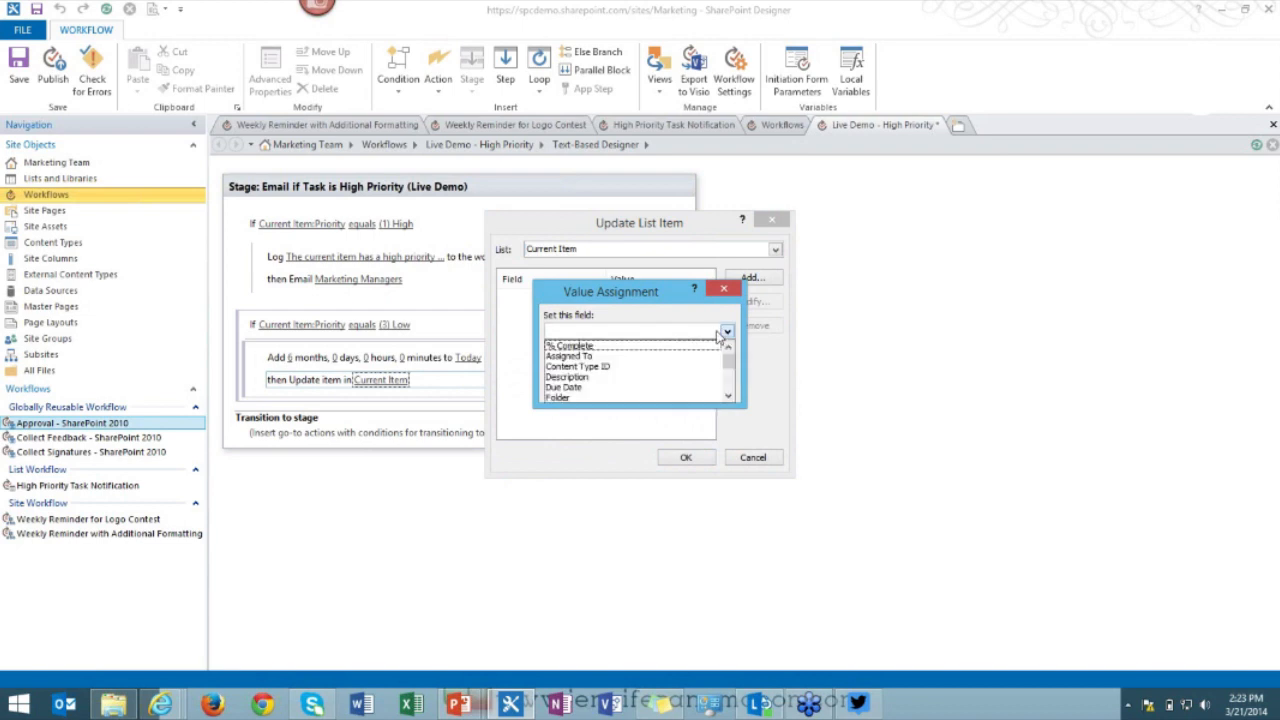
{"action": "scroll", "coordinate": [645, 360], "scroll_direction": "down", "scroll_amount": 1}
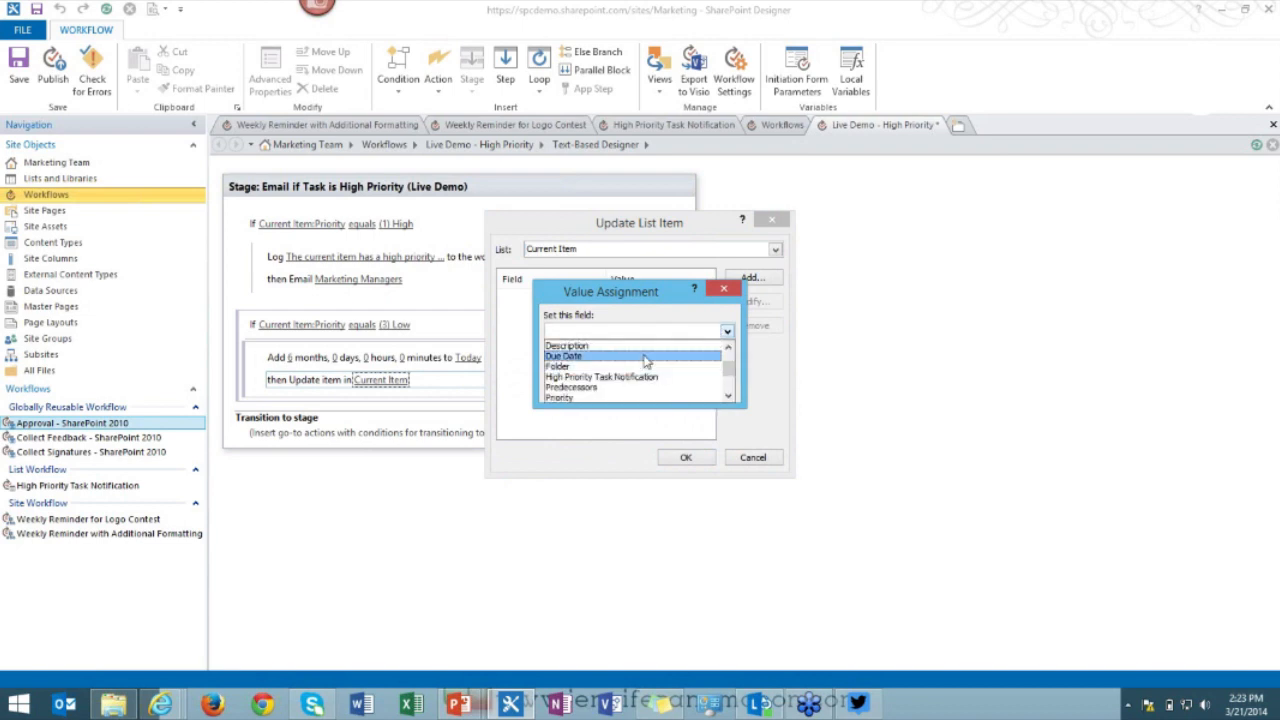
{"action": "left_click", "coordinate": [645, 357]}
{"action": "left_click", "coordinate": [720, 363]}
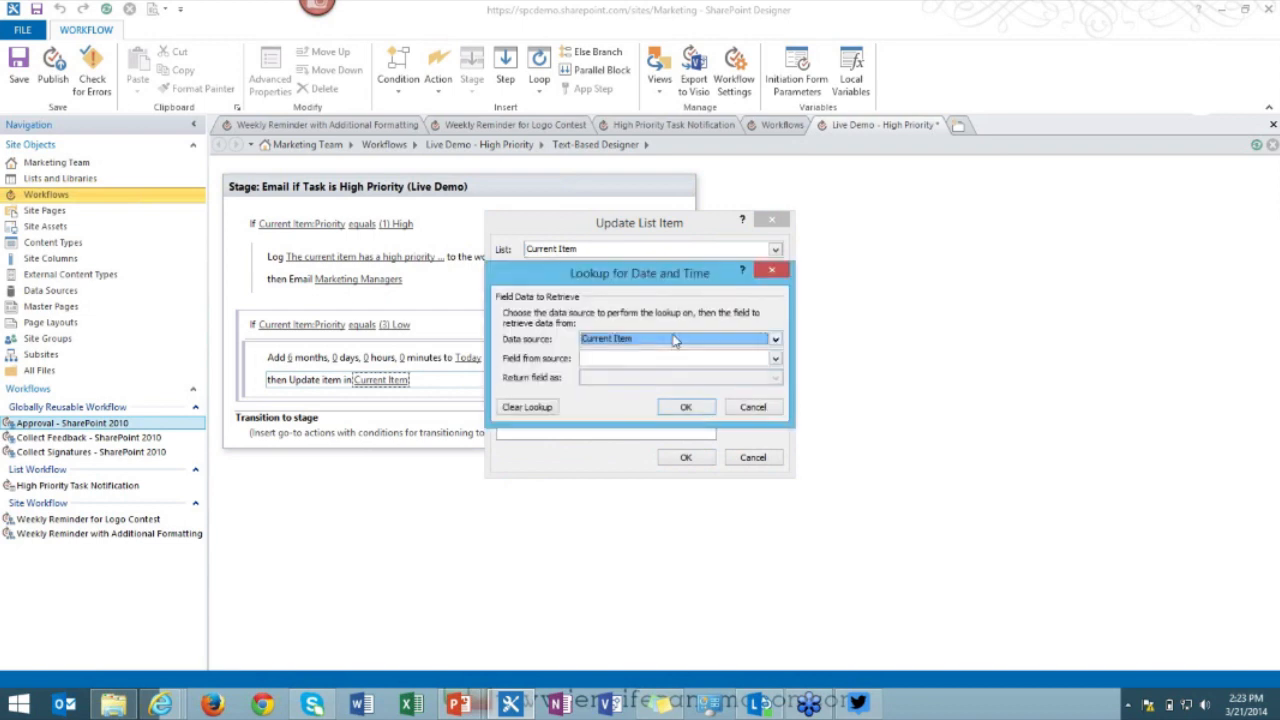
{"action": "left_click", "coordinate": [674, 339]}
{"action": "left_click", "coordinate": [648, 364]}
{"action": "left_click", "coordinate": [670, 358]}
{"action": "left_click", "coordinate": [662, 383]}
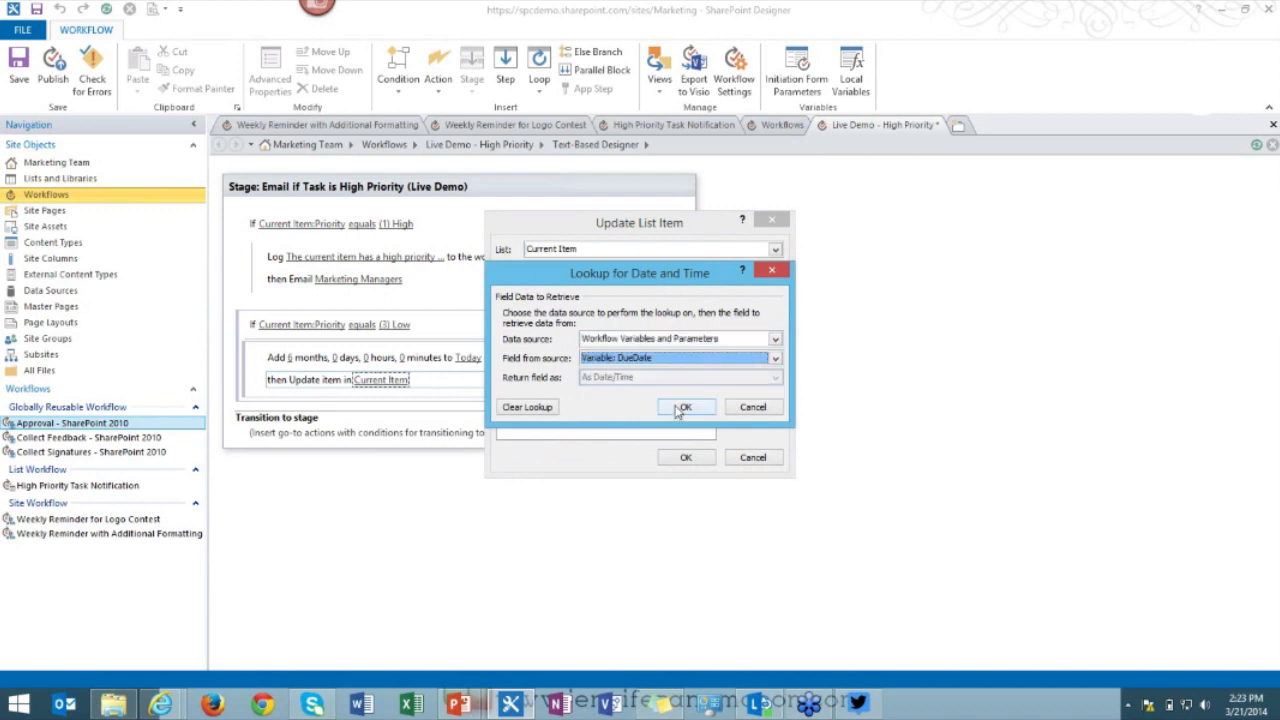
{"action": "left_click", "coordinate": [683, 407]}
{"action": "left_click", "coordinate": [640, 389]}
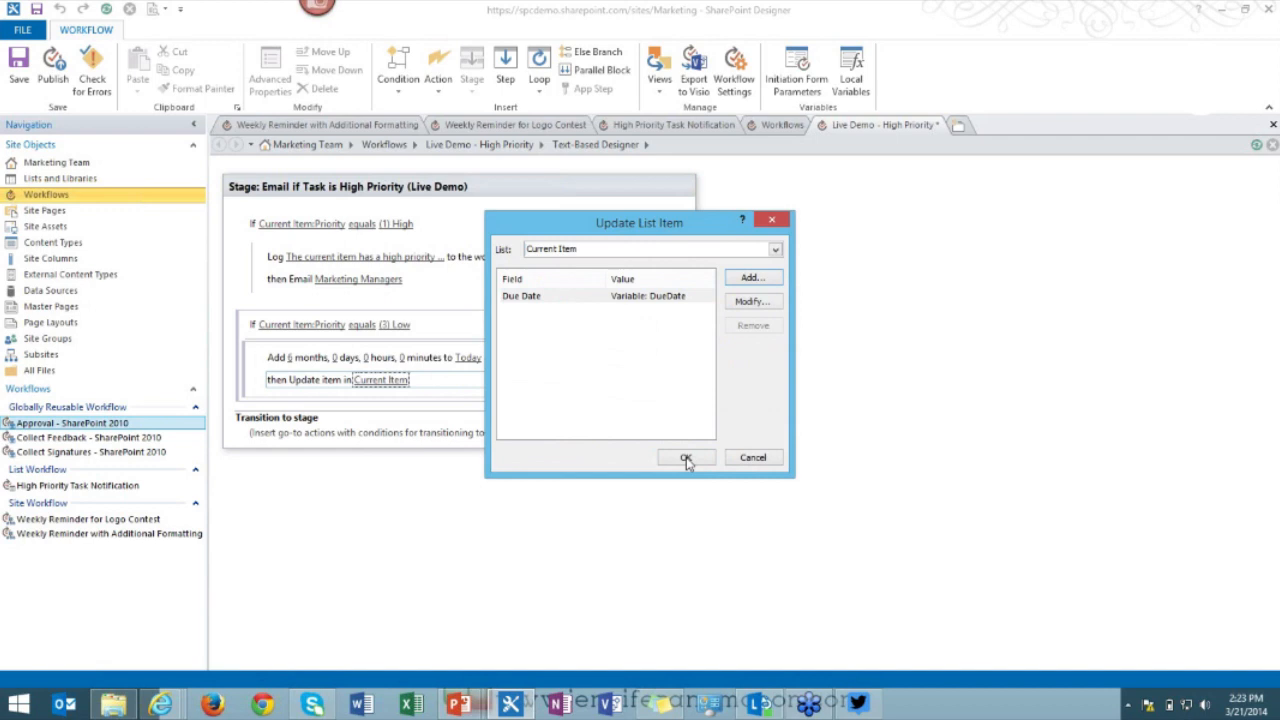
{"action": "left_click", "coordinate": [682, 457]}
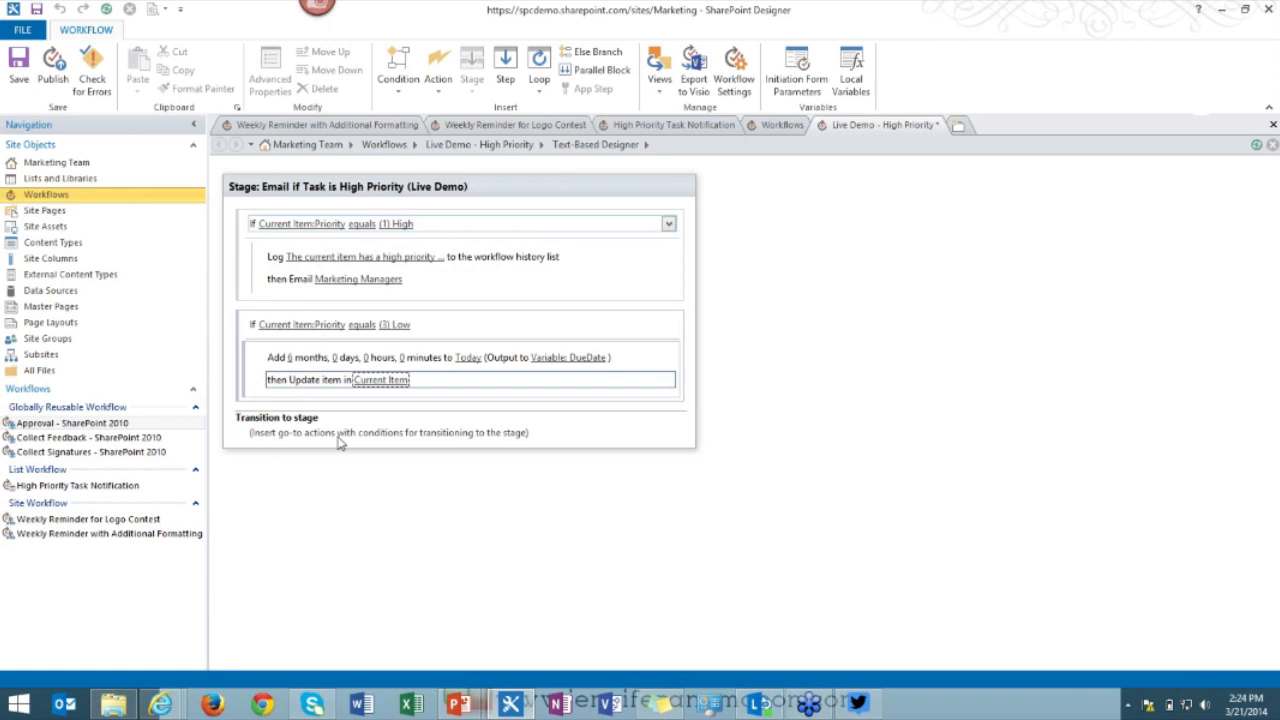
Add a Go to End of Workflow transition and publish Live Demo - High Priority.
{"action": "left_click", "coordinate": [301, 437]}
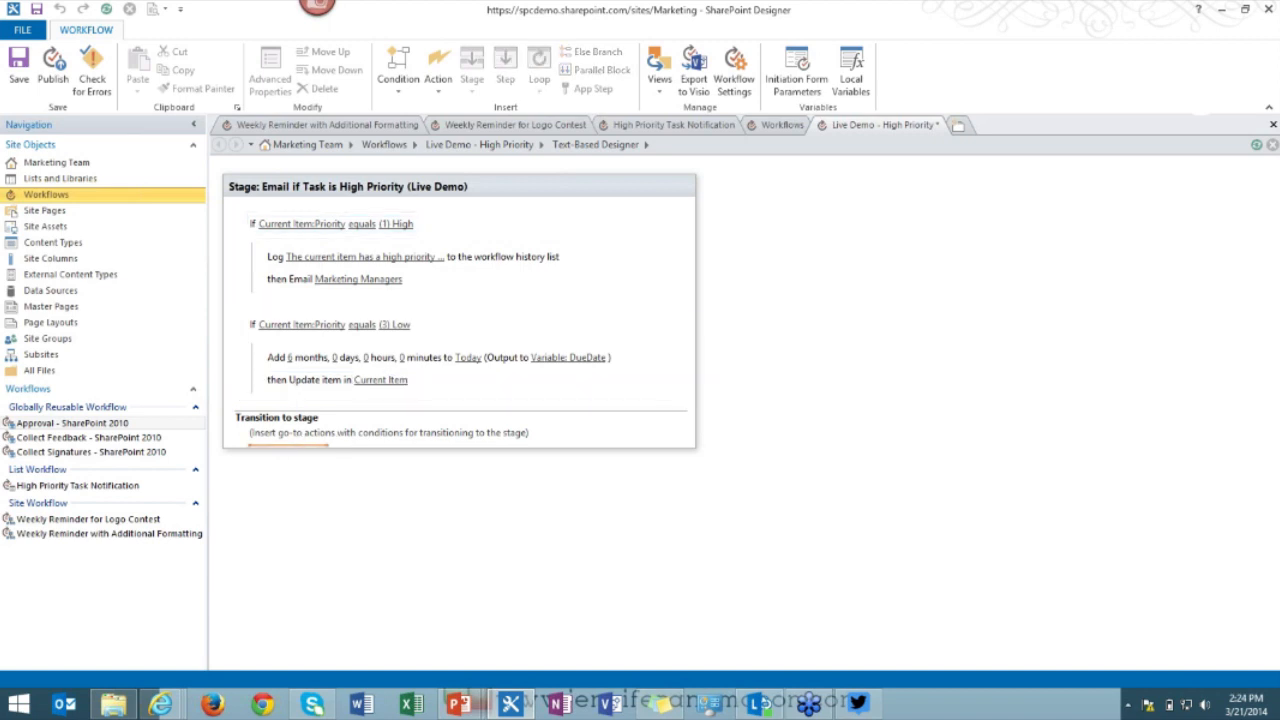
{"action": "type", "text": "go"}
{"action": "key", "text": "Return"}
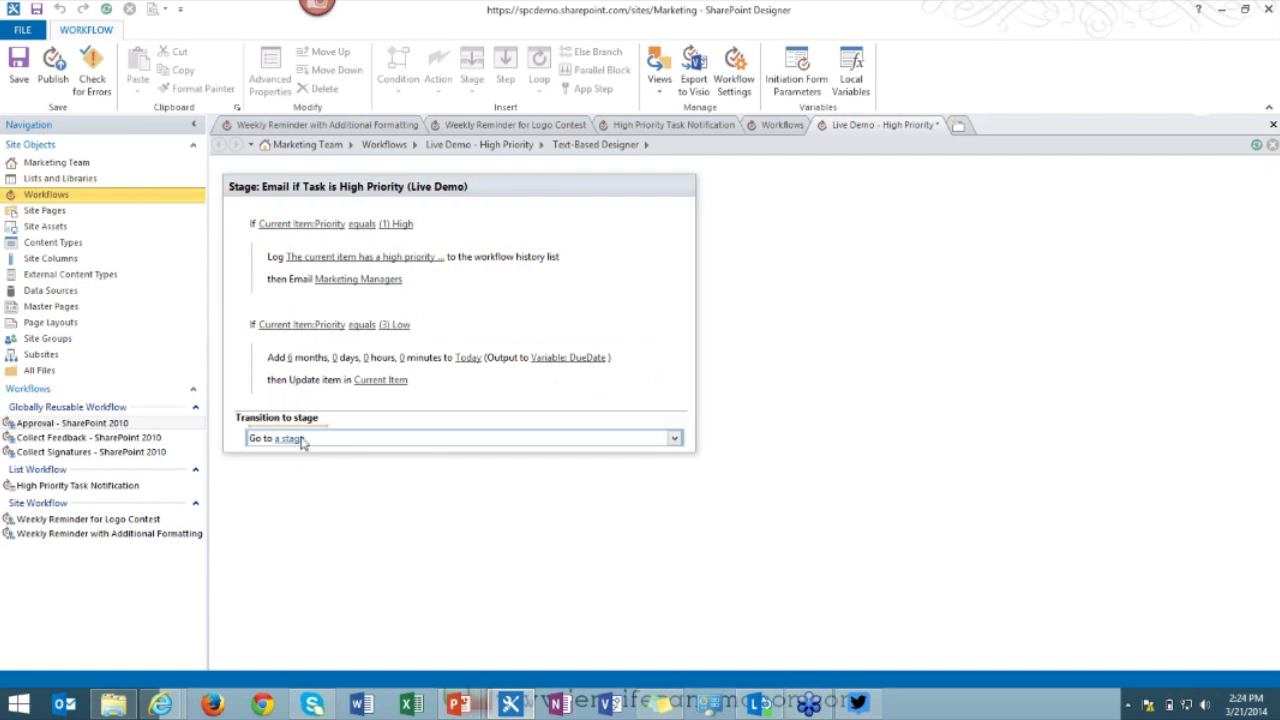
{"action": "left_click", "coordinate": [290, 438]}
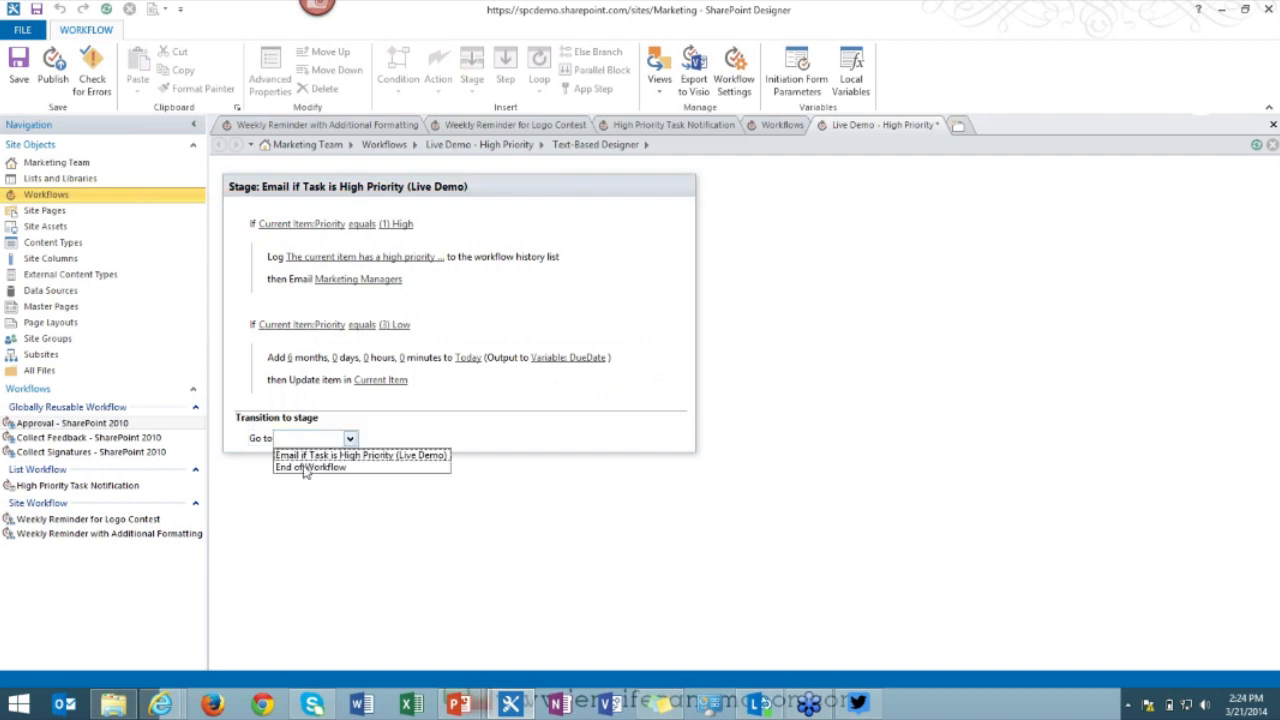
{"action": "left_click", "coordinate": [304, 467]}
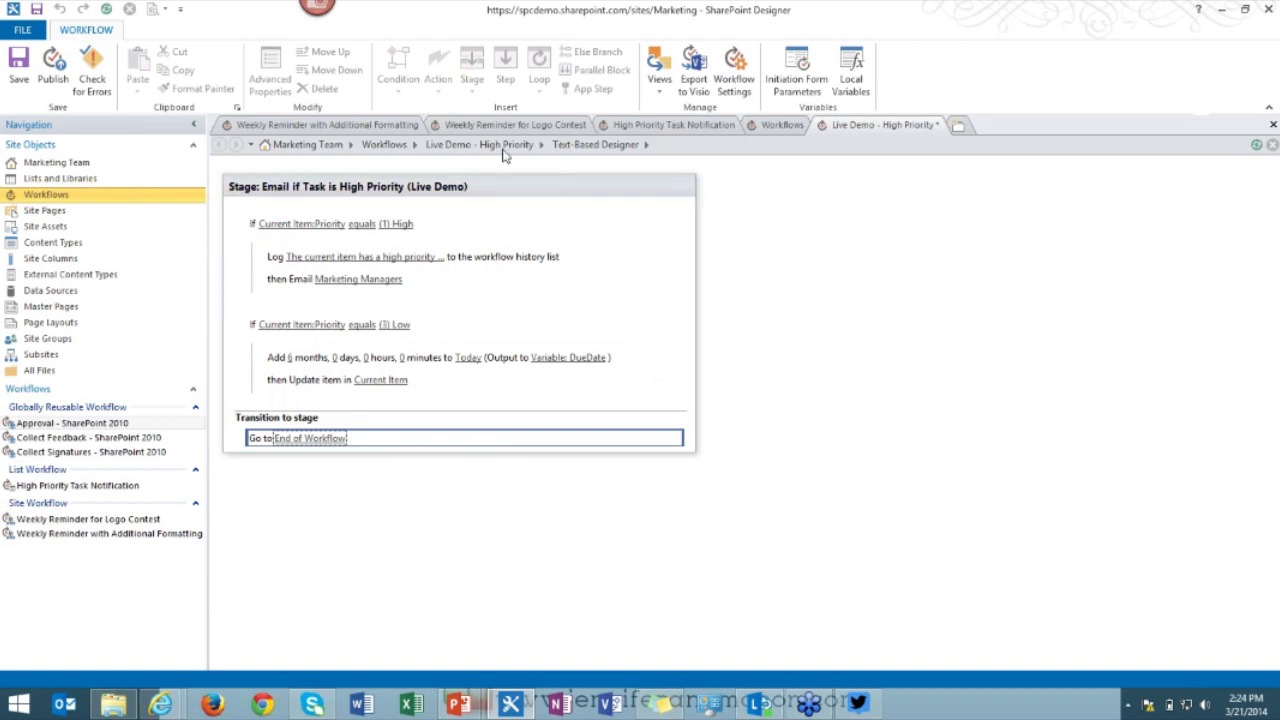
{"action": "left_click", "coordinate": [55, 80]}
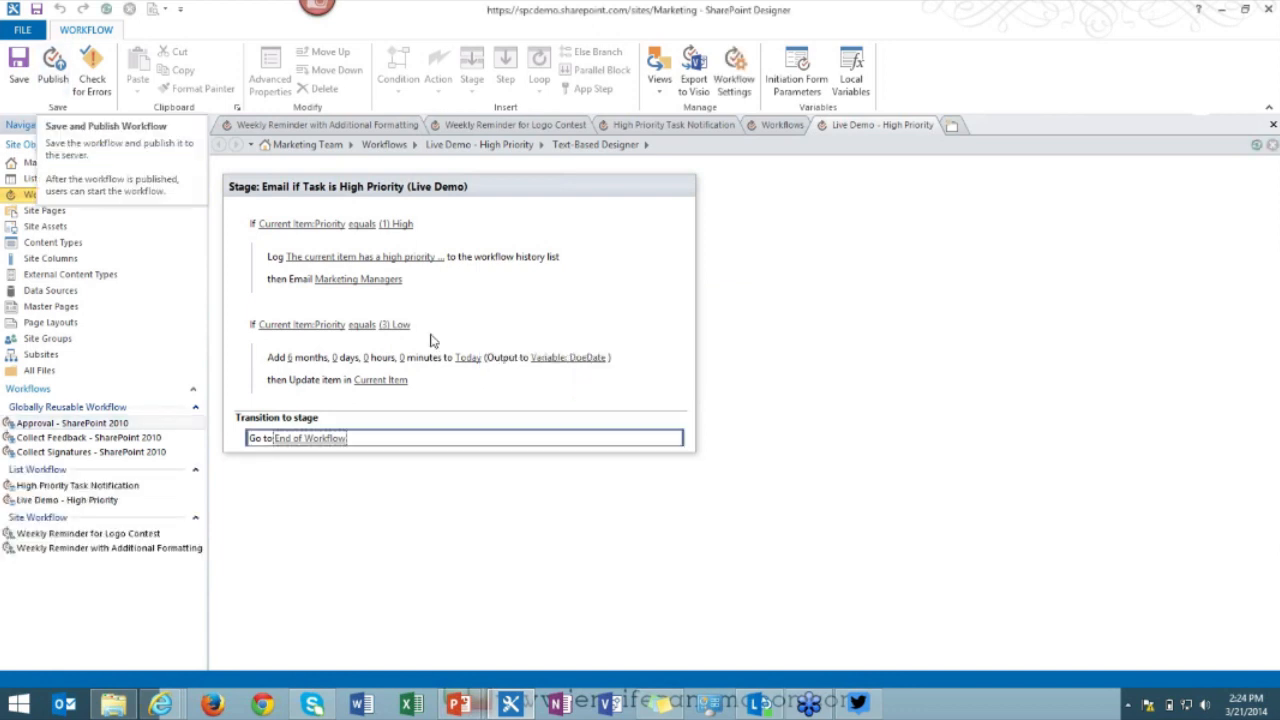
Enable automatic start on item creation and on item change, then republish the workflow.
{"action": "left_click", "coordinate": [508, 146]}
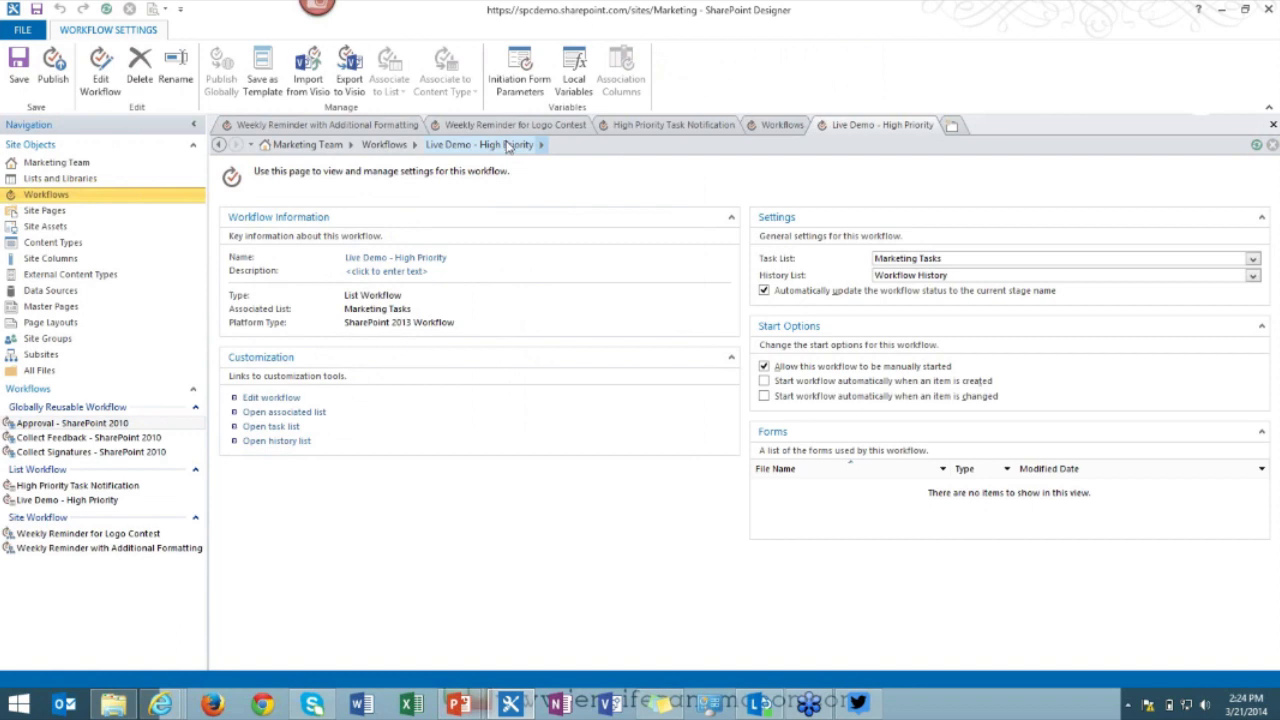
{"action": "left_click", "coordinate": [765, 381]}
{"action": "left_click", "coordinate": [765, 396]}
{"action": "left_click", "coordinate": [68, 80]}
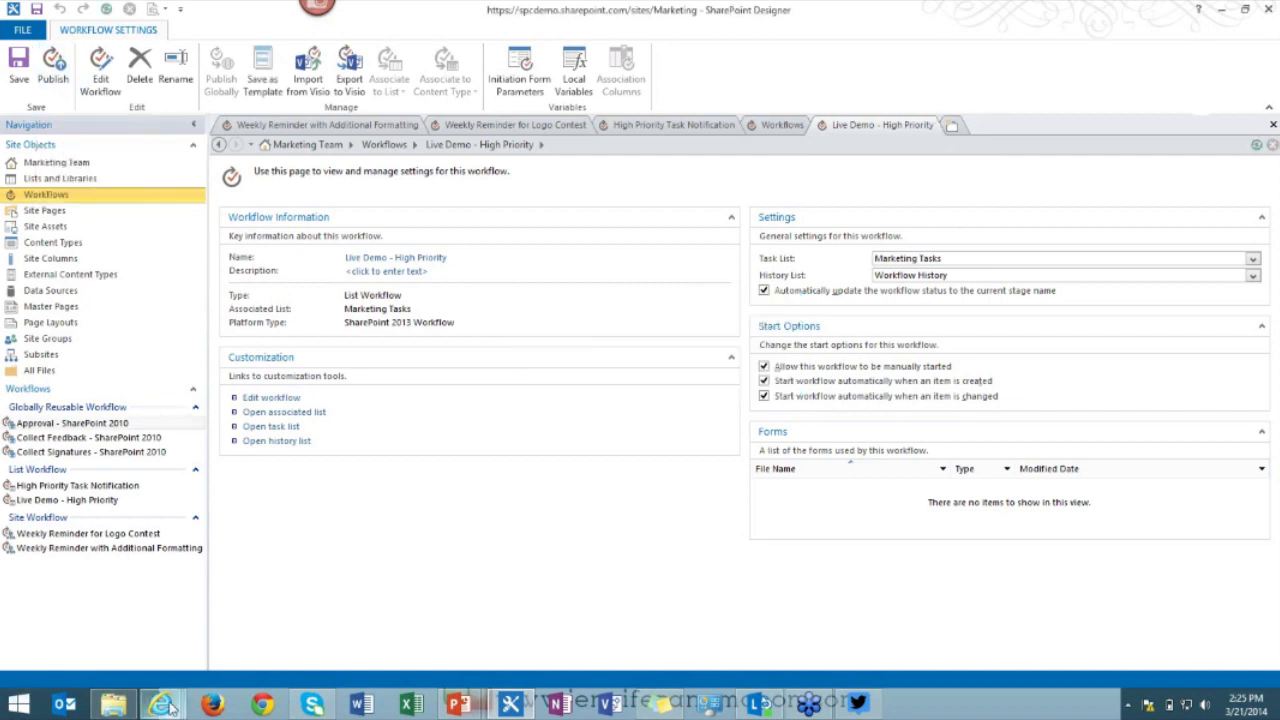
{"action": "mouse_move", "coordinate": [170, 707]}
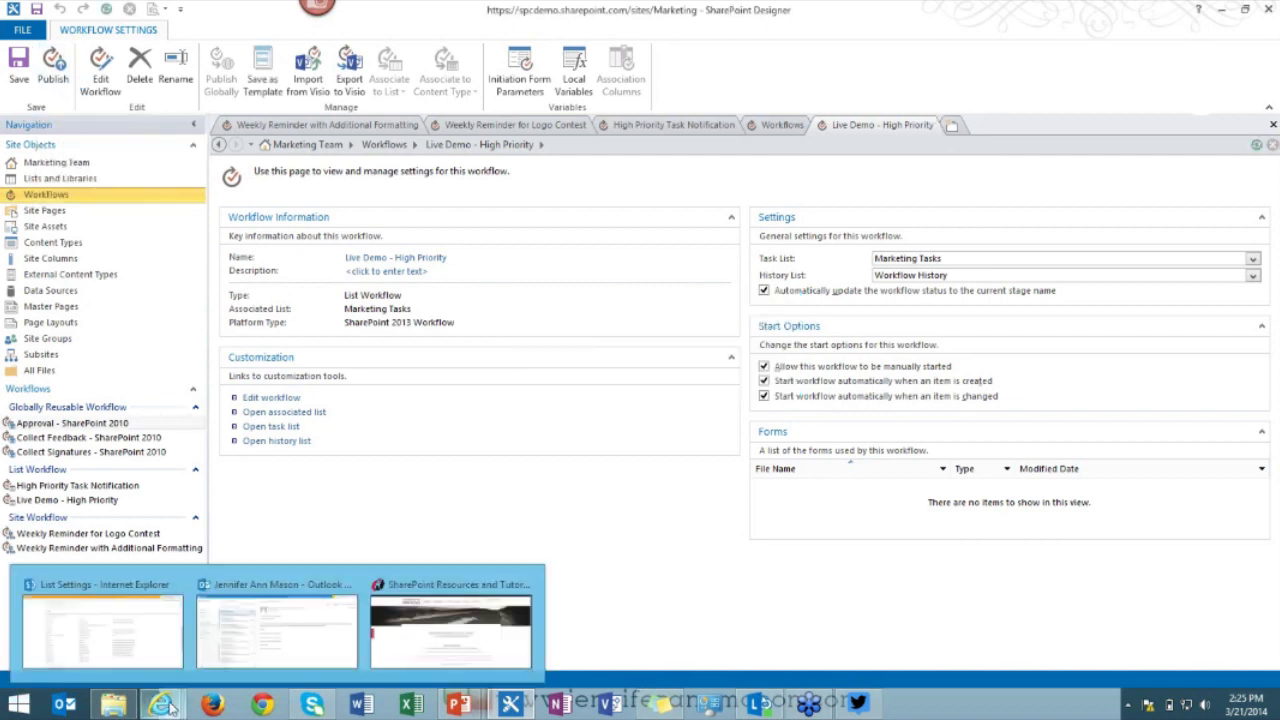
Open the Marketing Tasks list in the browser and switch it to Quick Edit.
{"action": "left_click", "coordinate": [89, 597]}
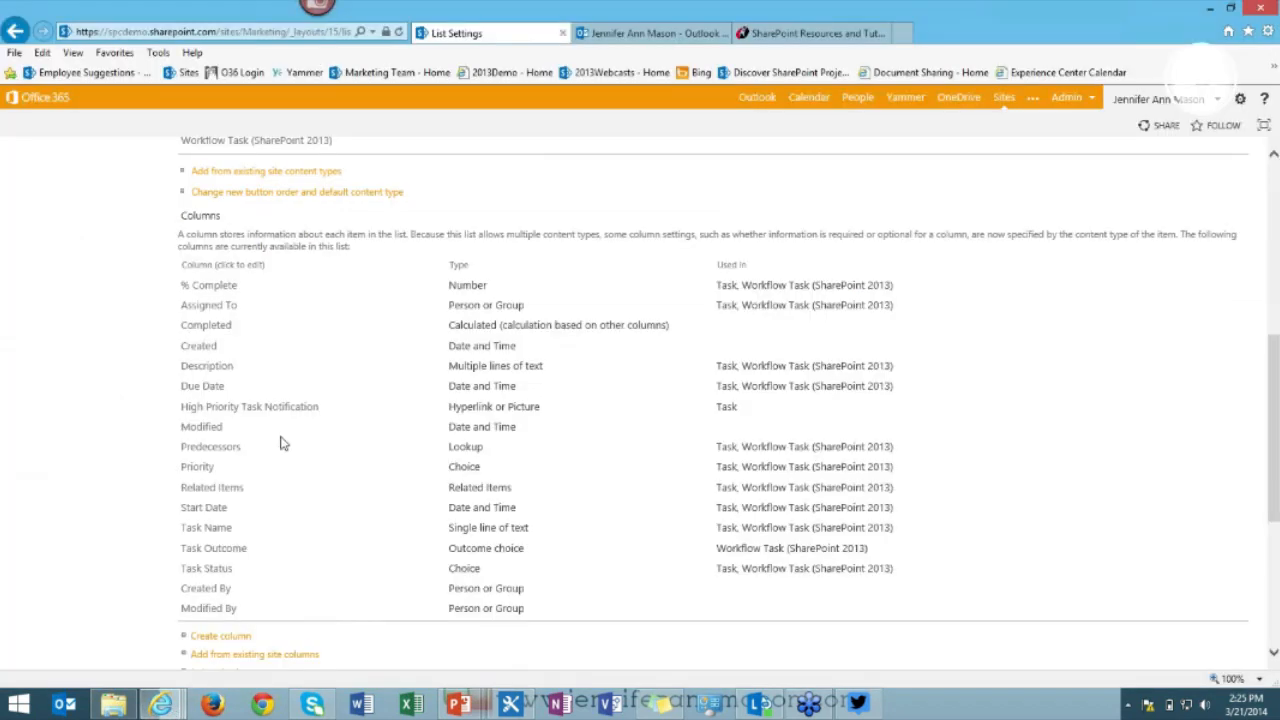
{"action": "scroll", "coordinate": [240, 390], "scroll_direction": "up", "scroll_amount": 5}
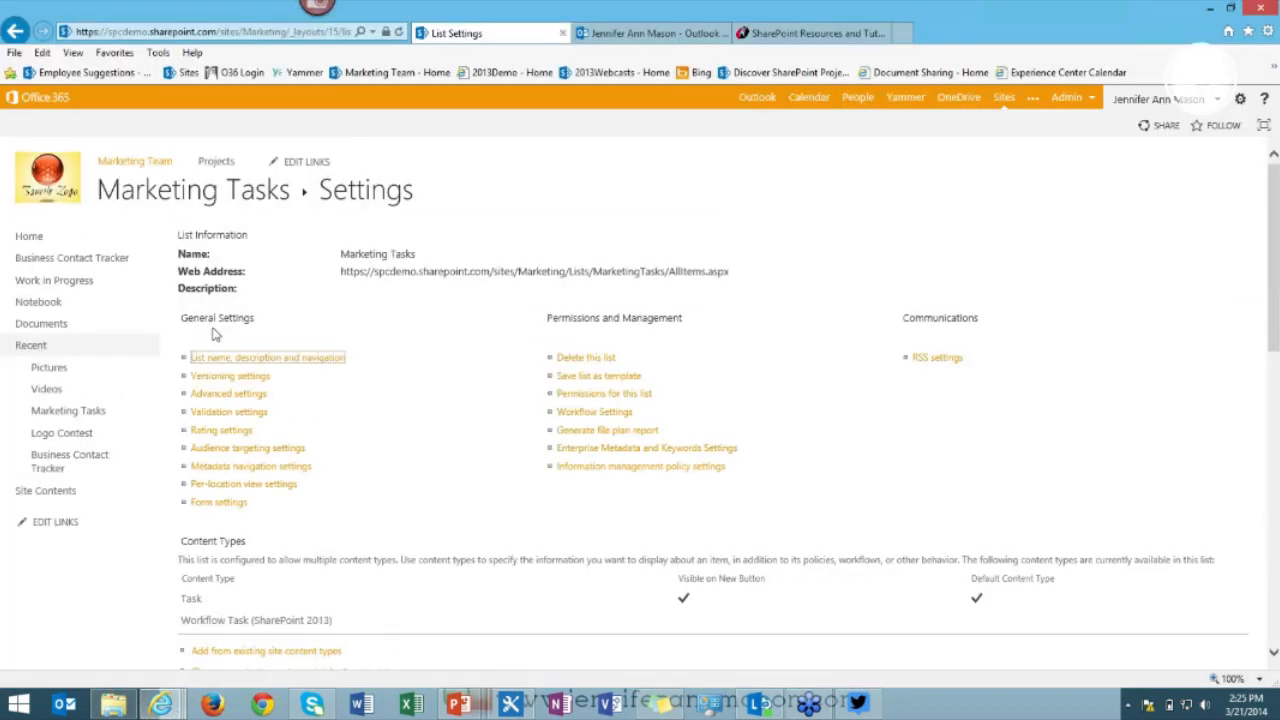
{"action": "left_click", "coordinate": [169, 202]}
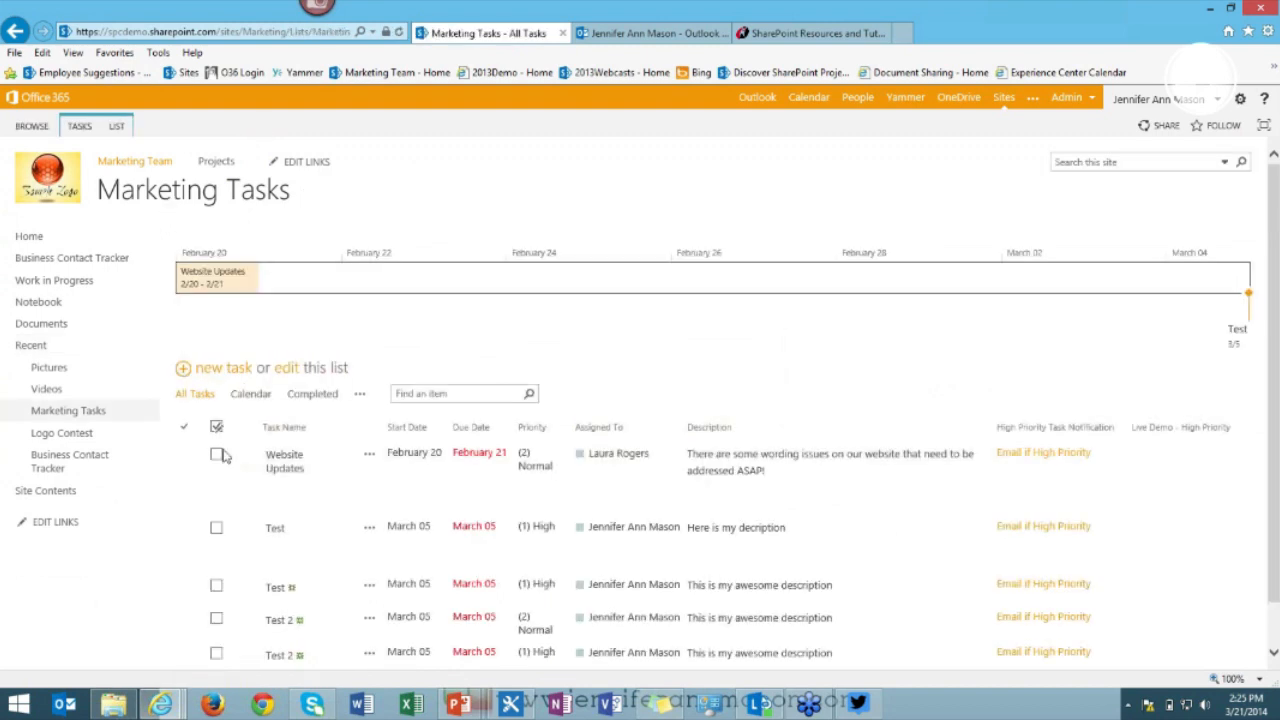
{"action": "scroll", "coordinate": [246, 480], "scroll_direction": "down", "scroll_amount": 1}
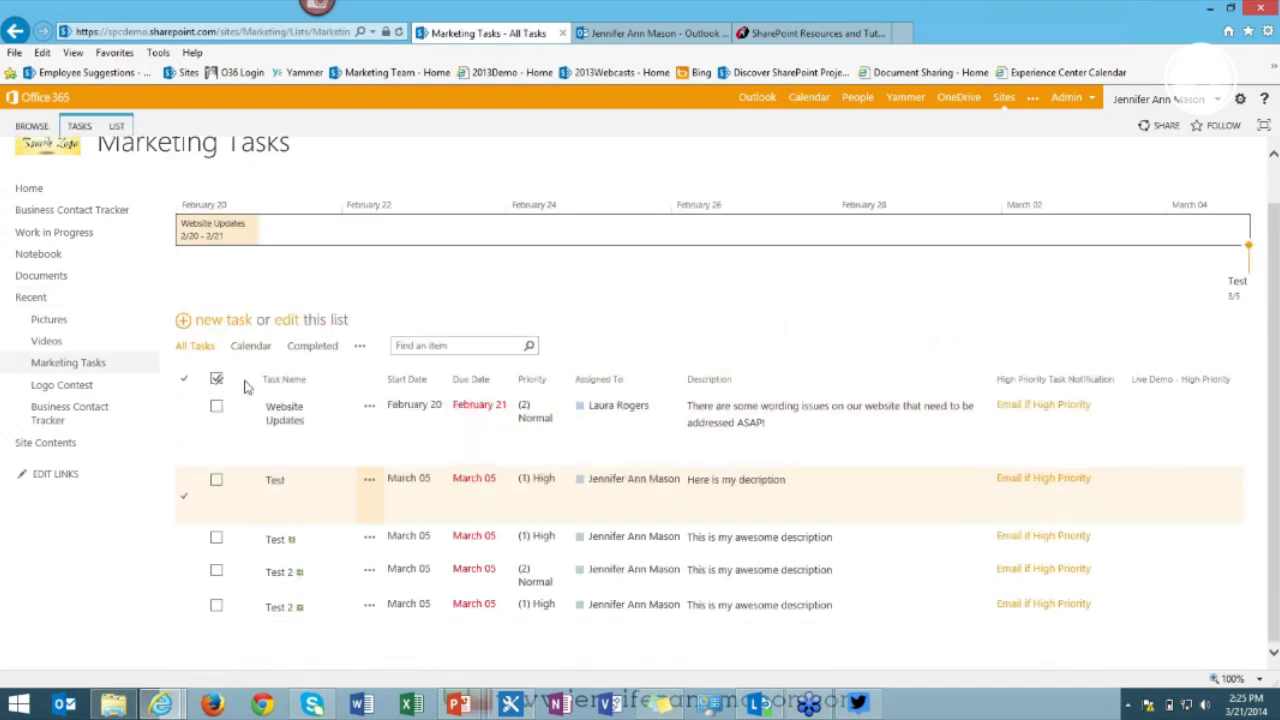
{"action": "left_click", "coordinate": [280, 328]}
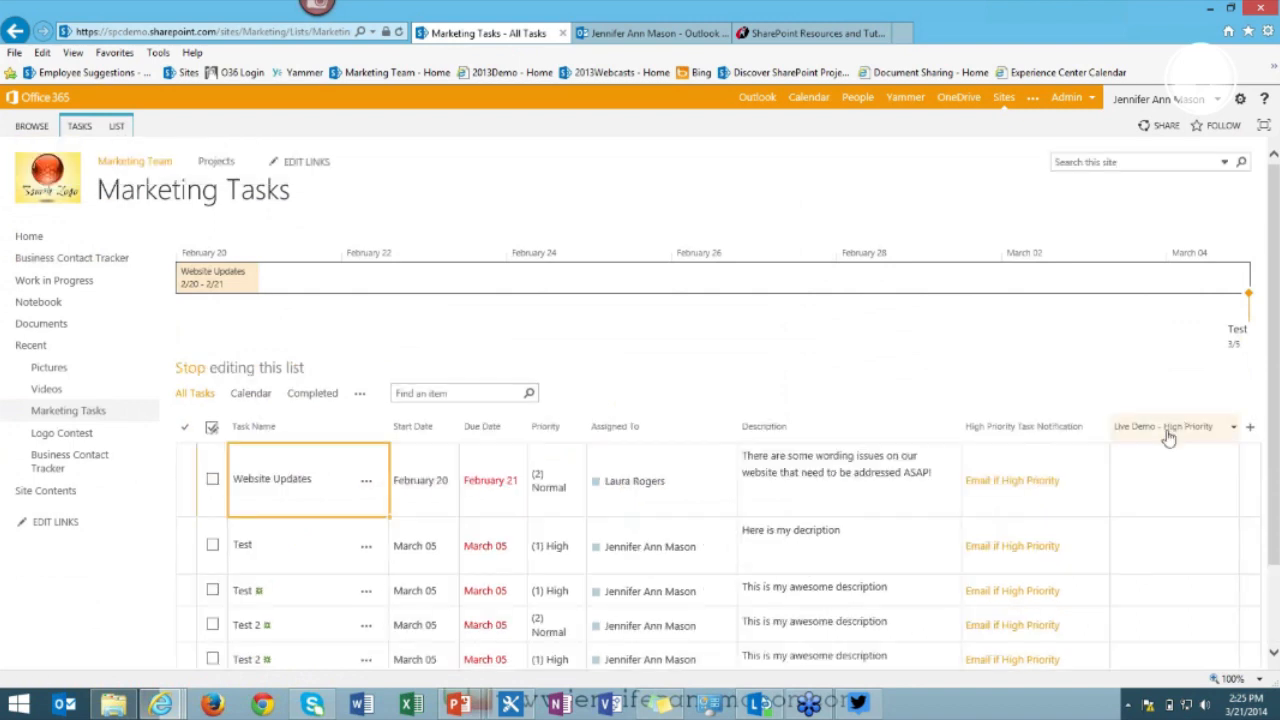
Copy the last Test 2 task (March 05, (1) High) into the next blank row.
{"action": "scroll", "coordinate": [680, 449], "scroll_direction": "down", "scroll_amount": 2}
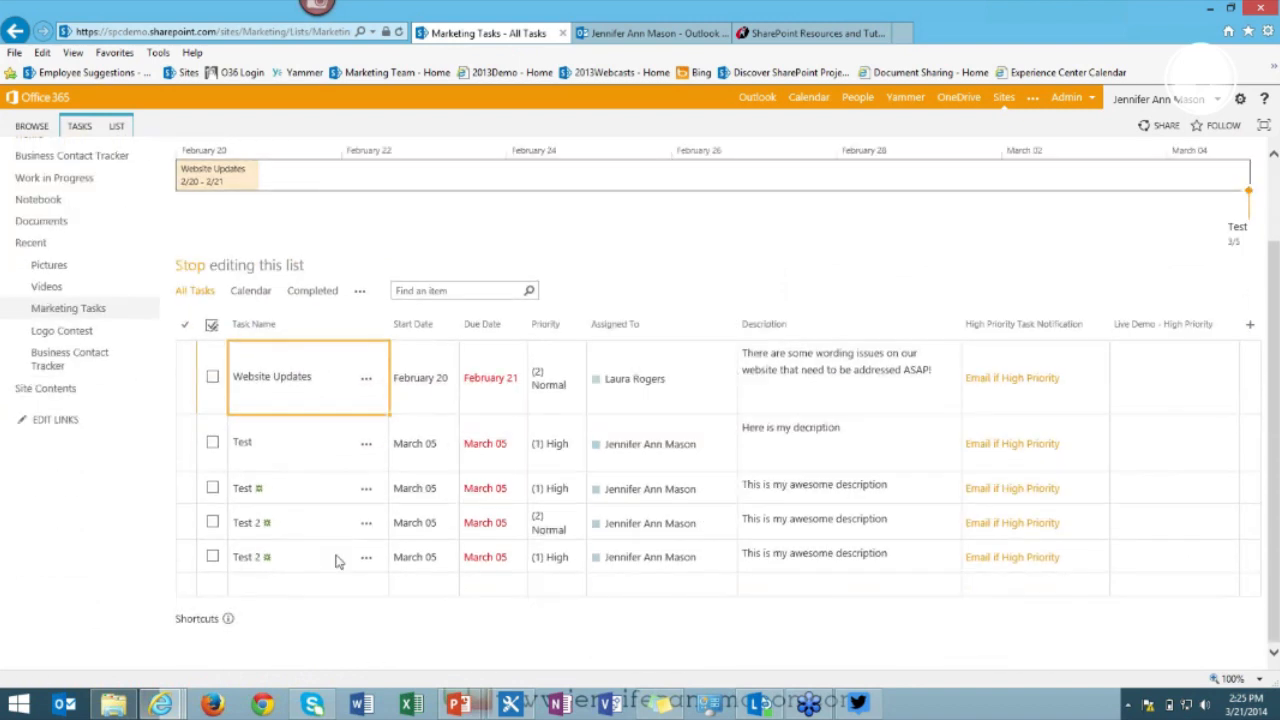
{"action": "left_click_drag", "start_coordinate": [345, 557], "coordinate": [910, 562]}
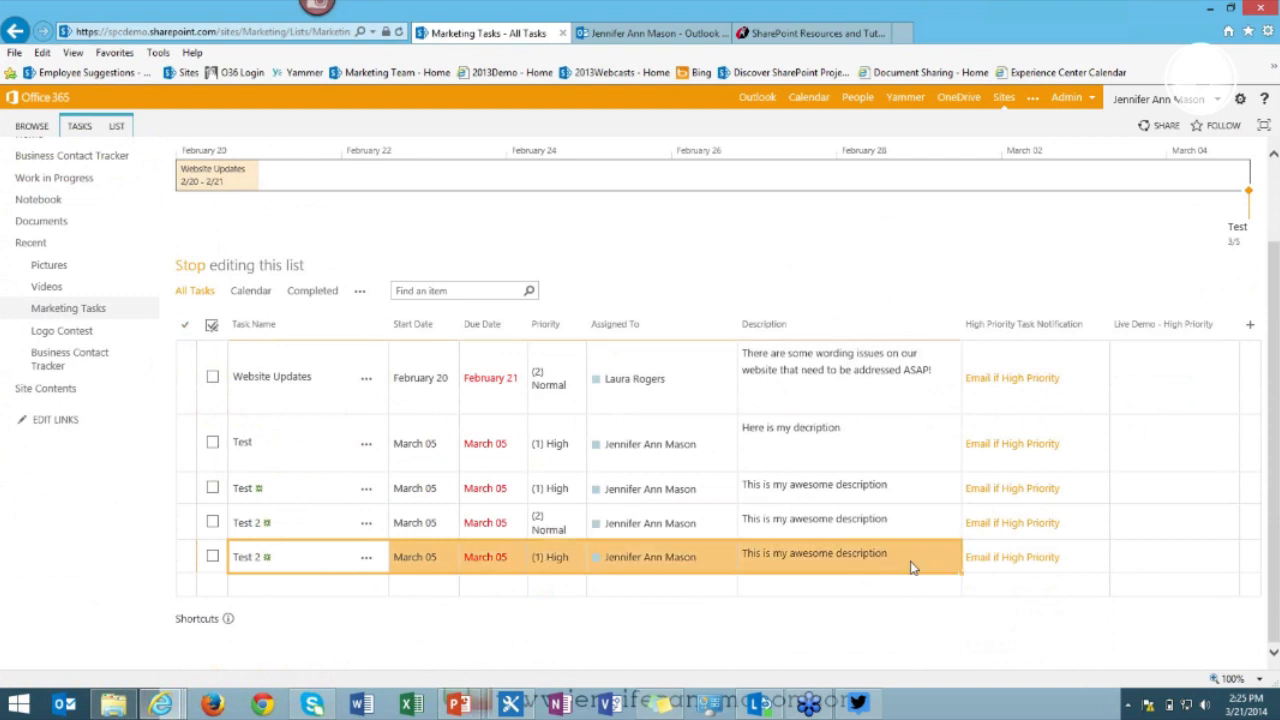
{"action": "scroll", "coordinate": [956, 612], "scroll_direction": "up", "scroll_amount": 1}
{"action": "scroll", "coordinate": [938, 586], "scroll_direction": "down", "scroll_amount": 1}
{"action": "left_click_drag", "start_coordinate": [959, 597], "coordinate": [963, 605]}
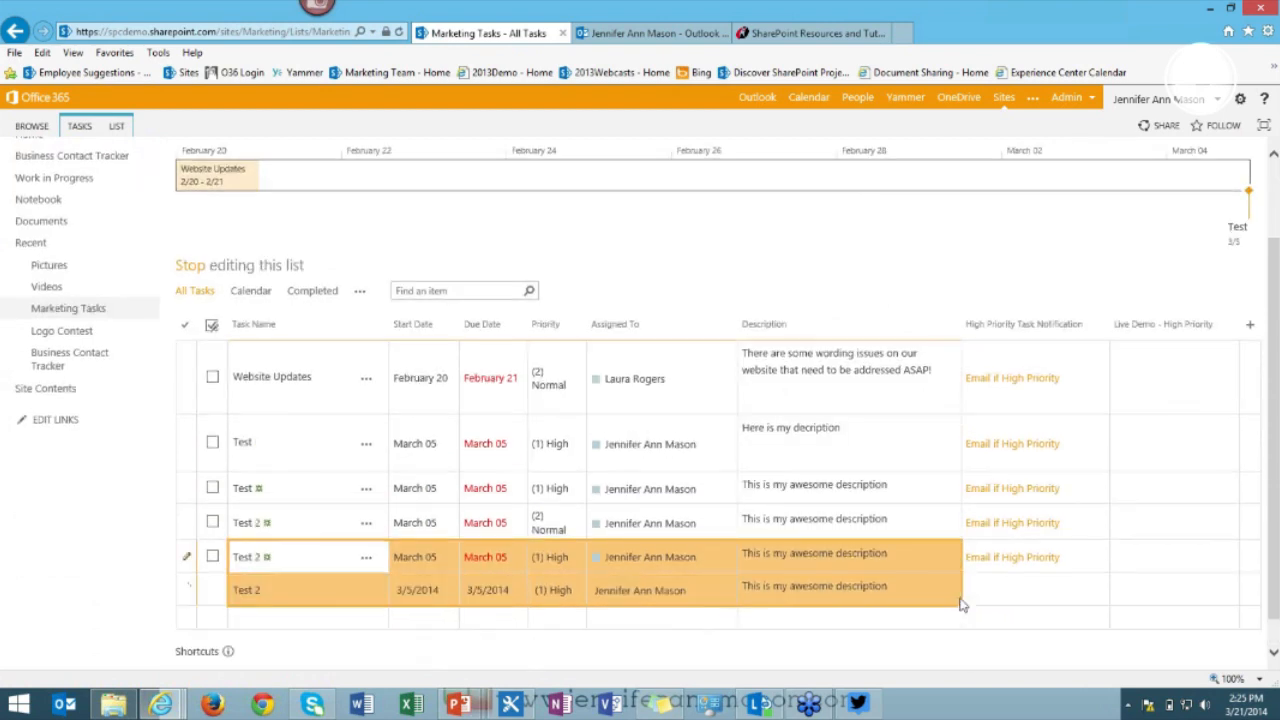
{"action": "left_click", "coordinate": [308, 619]}
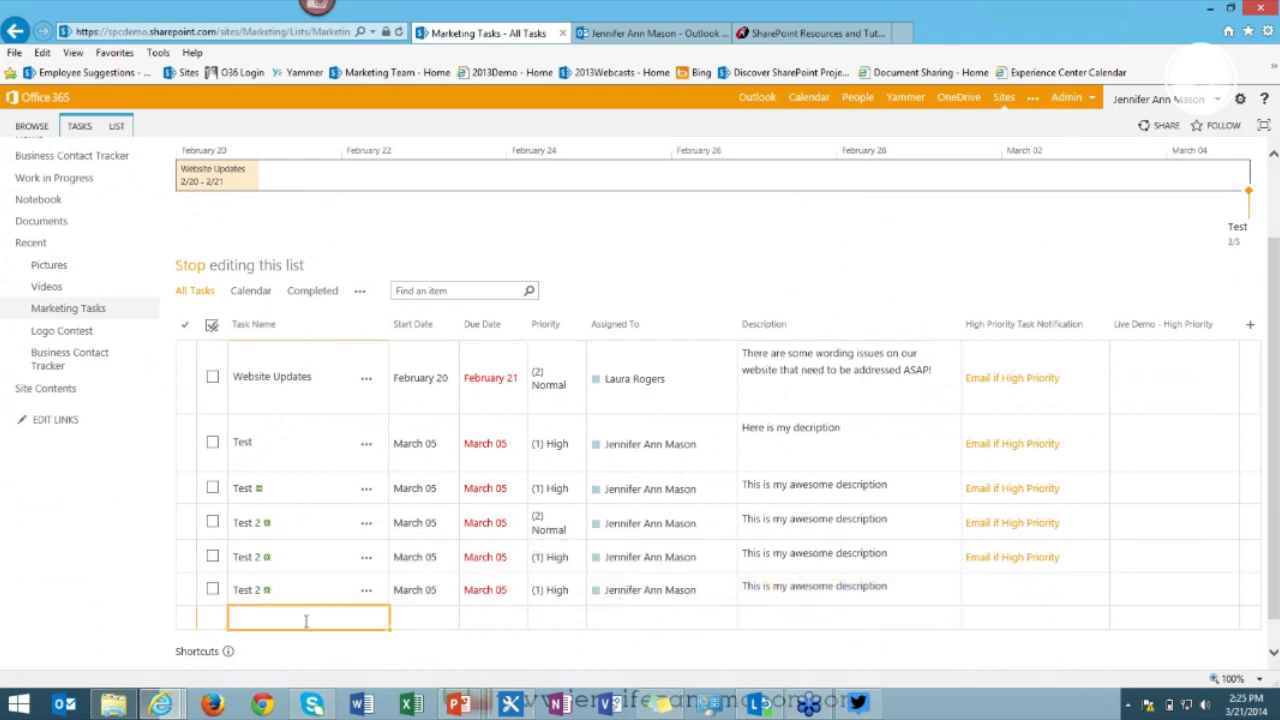
Enter a new task named 'Test - Low' with start date 3/21/14.
{"action": "type", "text": "Test - Loe"}
{"action": "key", "text": "BackSpace"}
{"action": "type", "text": "w"}
{"action": "key", "text": "Tab"}
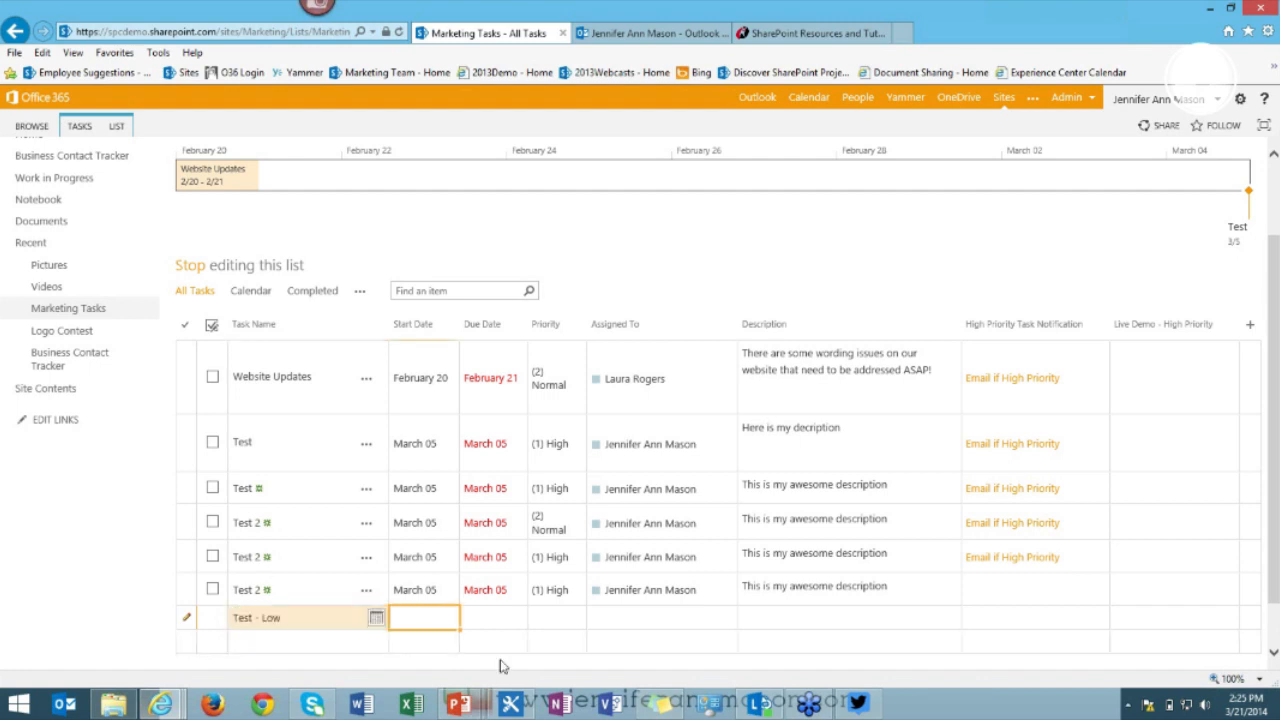
{"action": "type", "text": "3/21/14"}
{"action": "key", "text": "Tab"}
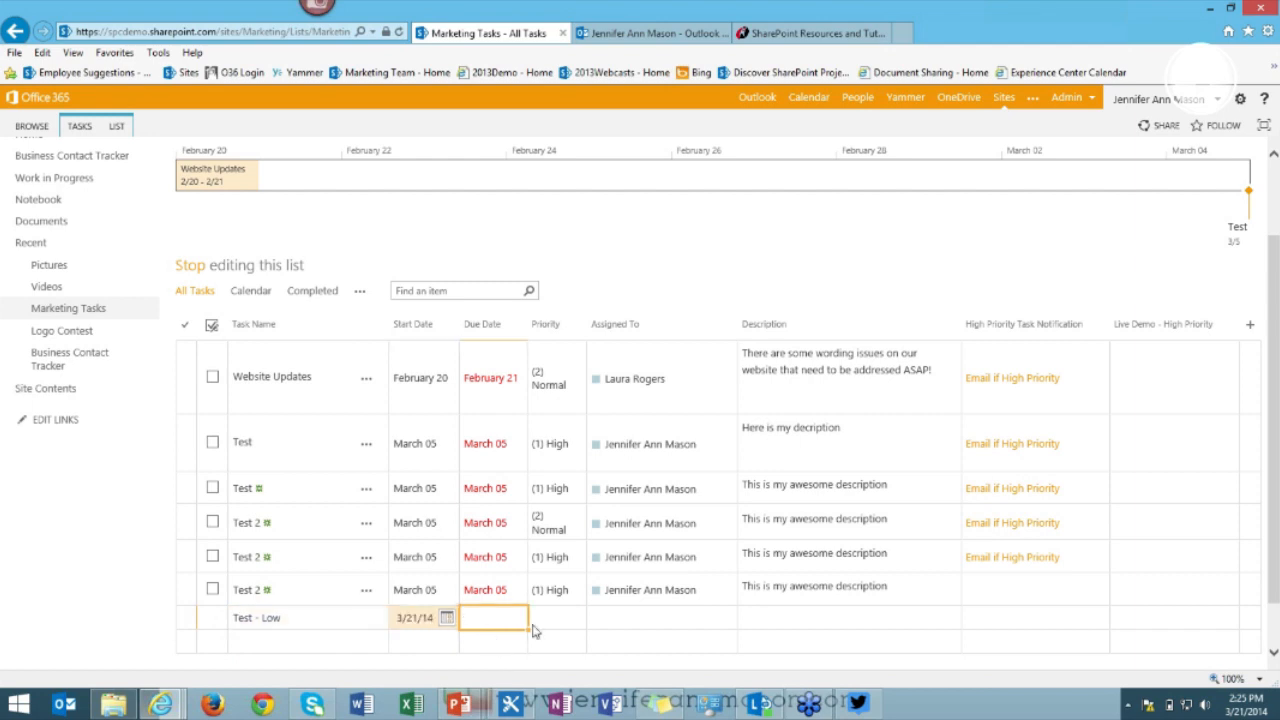
Set the task's due date to March 25 and its priority to (3) Low.
{"action": "left_click", "coordinate": [448, 619]}
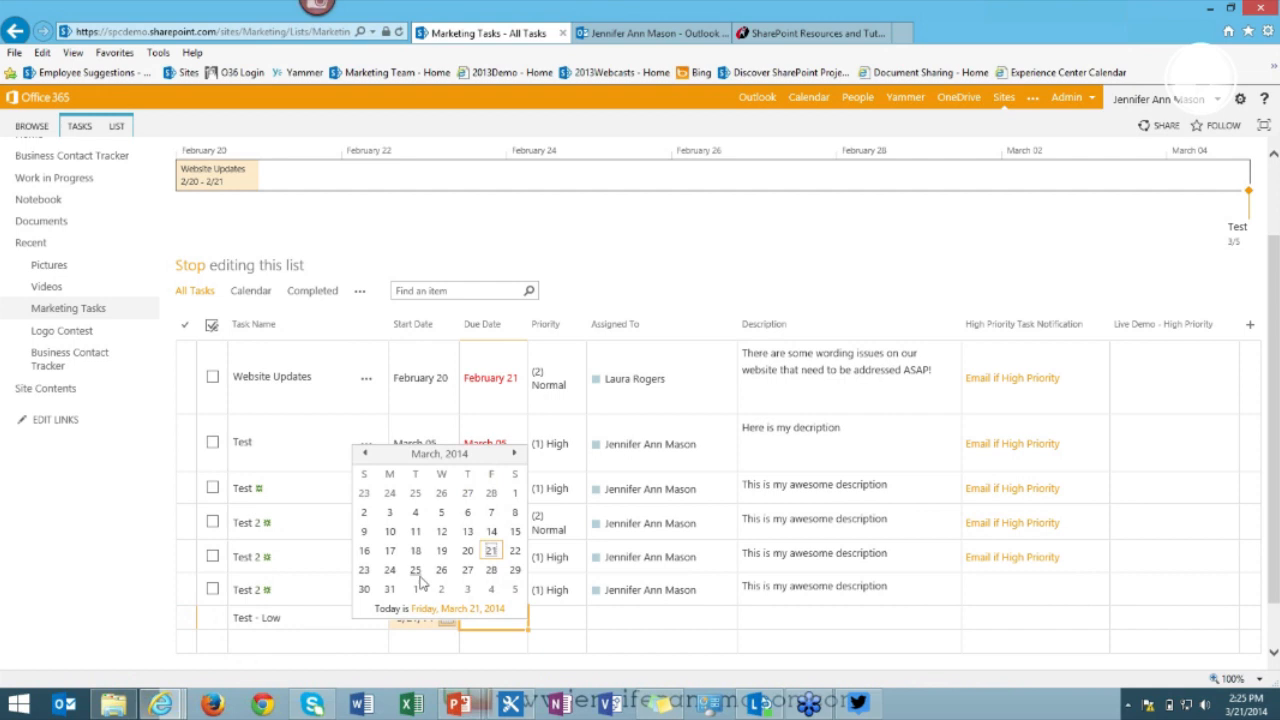
{"action": "left_click", "coordinate": [417, 572]}
{"action": "left_click", "coordinate": [570, 618]}
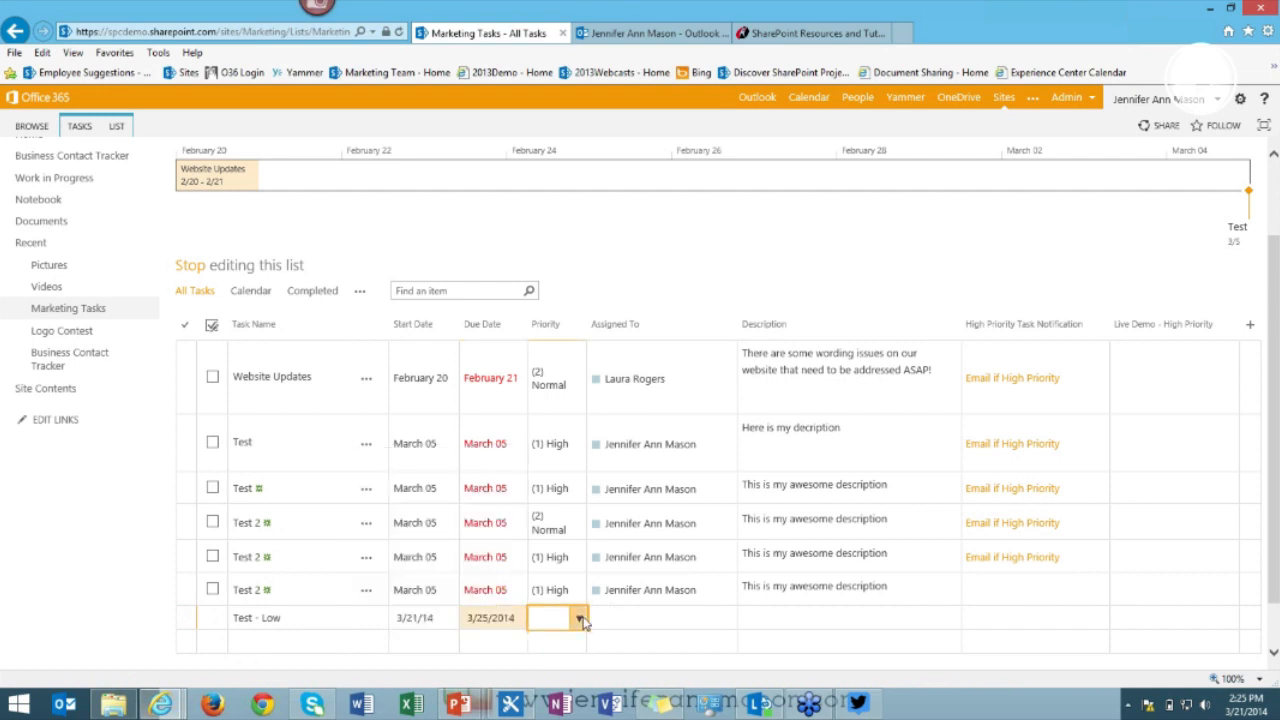
{"action": "left_click", "coordinate": [580, 619]}
{"action": "left_click", "coordinate": [580, 600]}
Assign the task to yourself, add the description 'Description', and stop editing to save.
{"action": "left_click", "coordinate": [638, 617]}
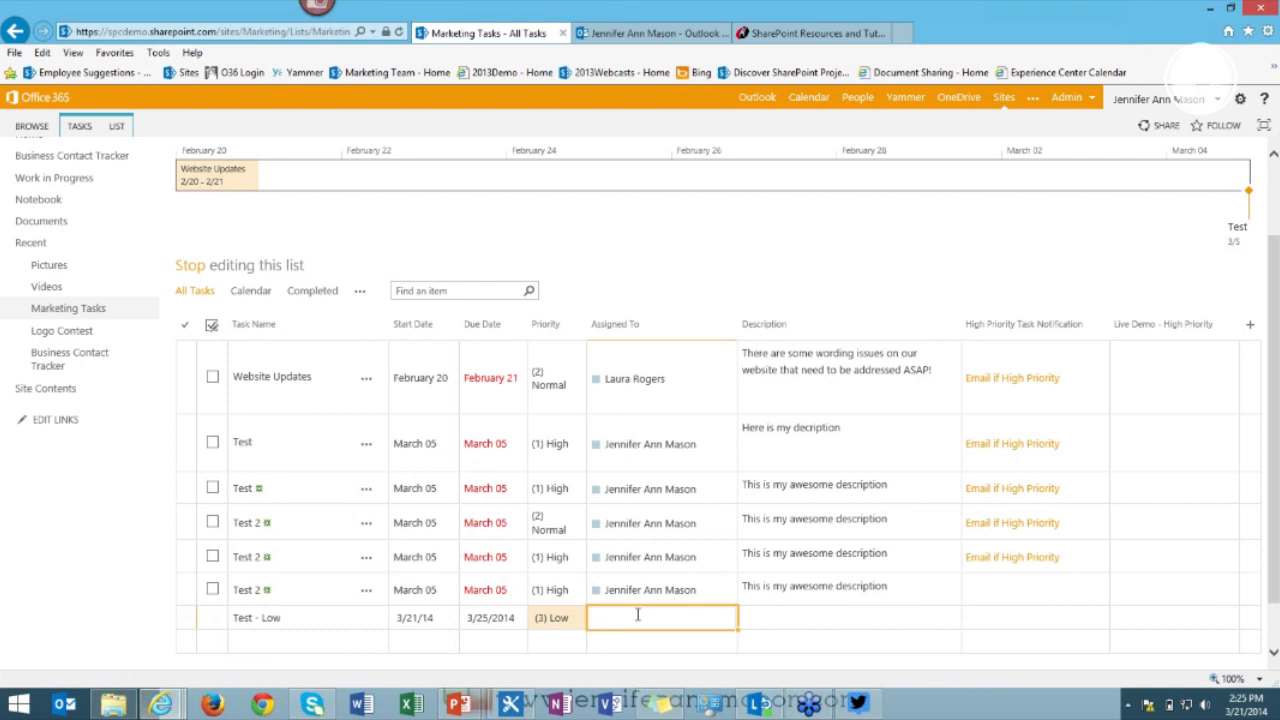
{"action": "type", "text": "Jenni"}
{"action": "left_click", "coordinate": [638, 642]}
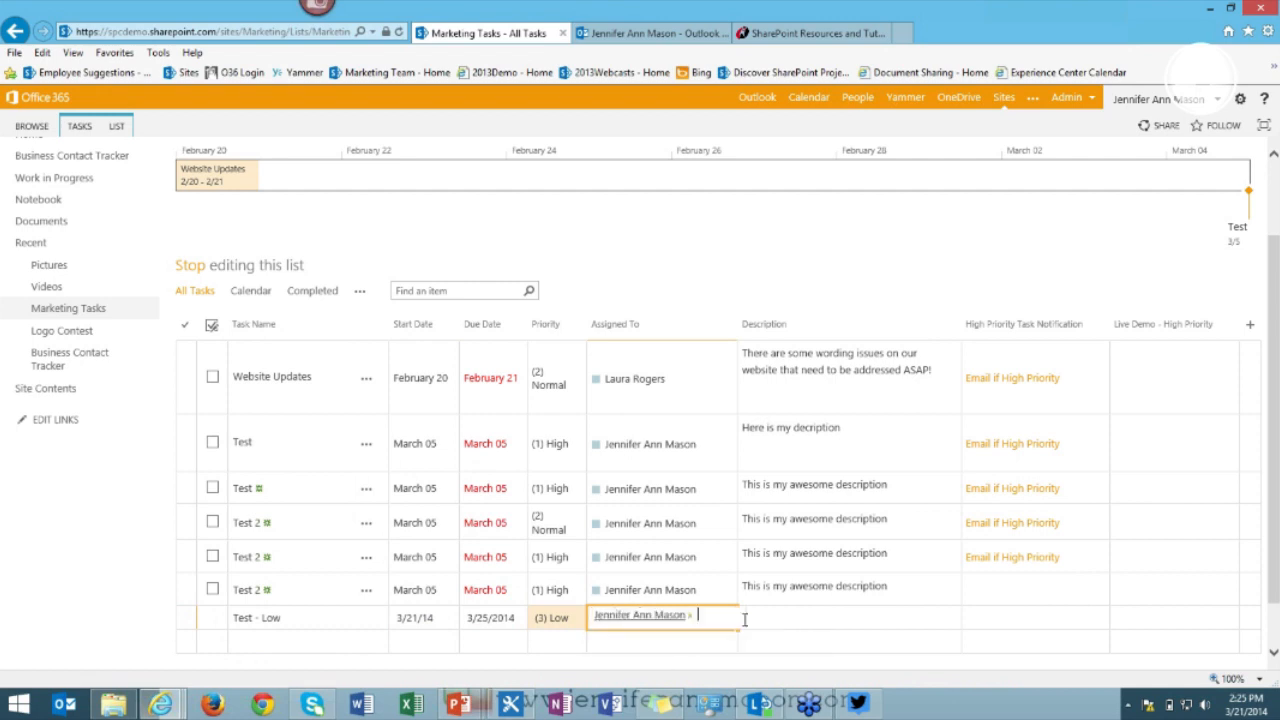
{"action": "left_click", "coordinate": [778, 619]}
{"action": "type", "text": "Description"}
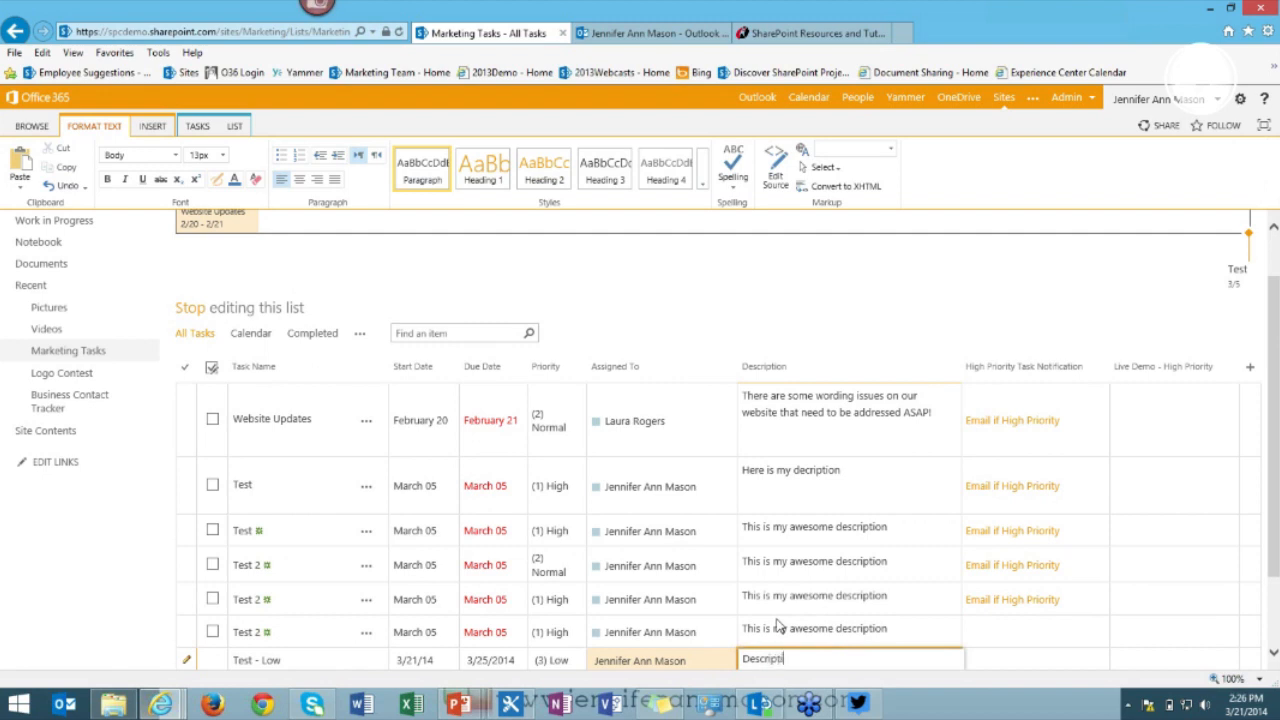
{"action": "scroll", "coordinate": [687, 519], "scroll_direction": "down", "scroll_amount": 2}
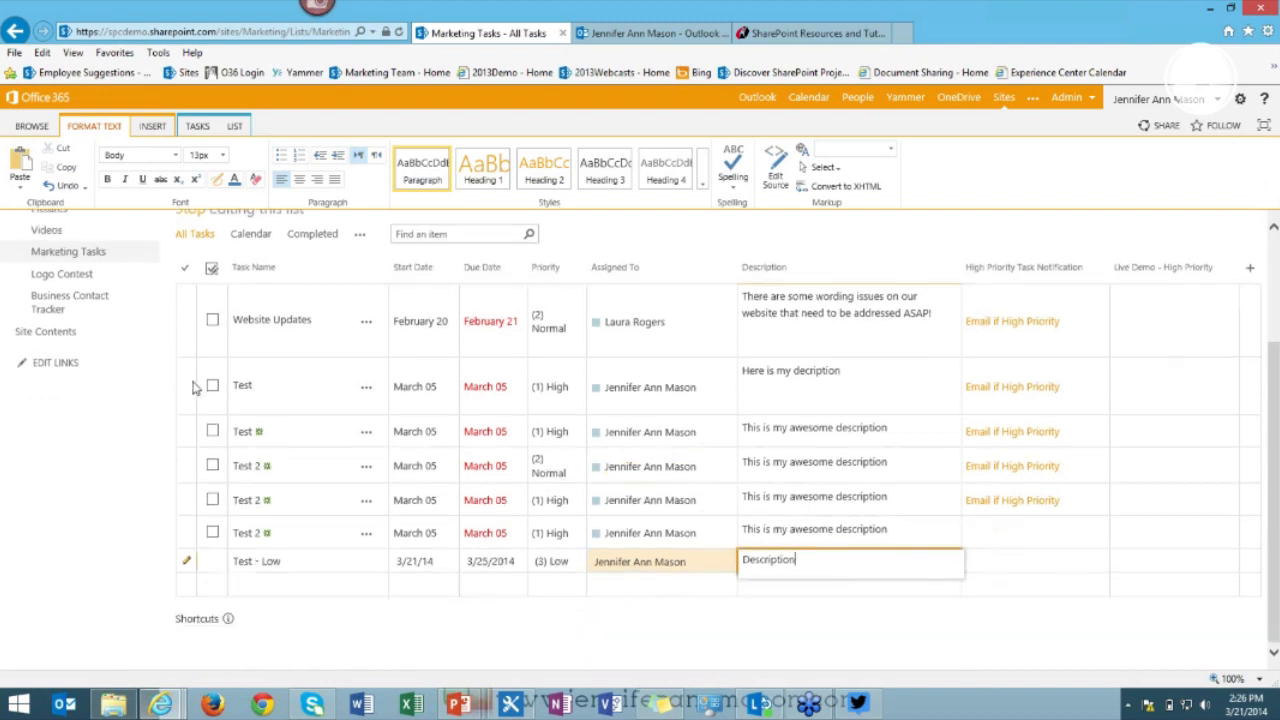
{"action": "scroll", "coordinate": [197, 384], "scroll_direction": "up", "scroll_amount": 3}
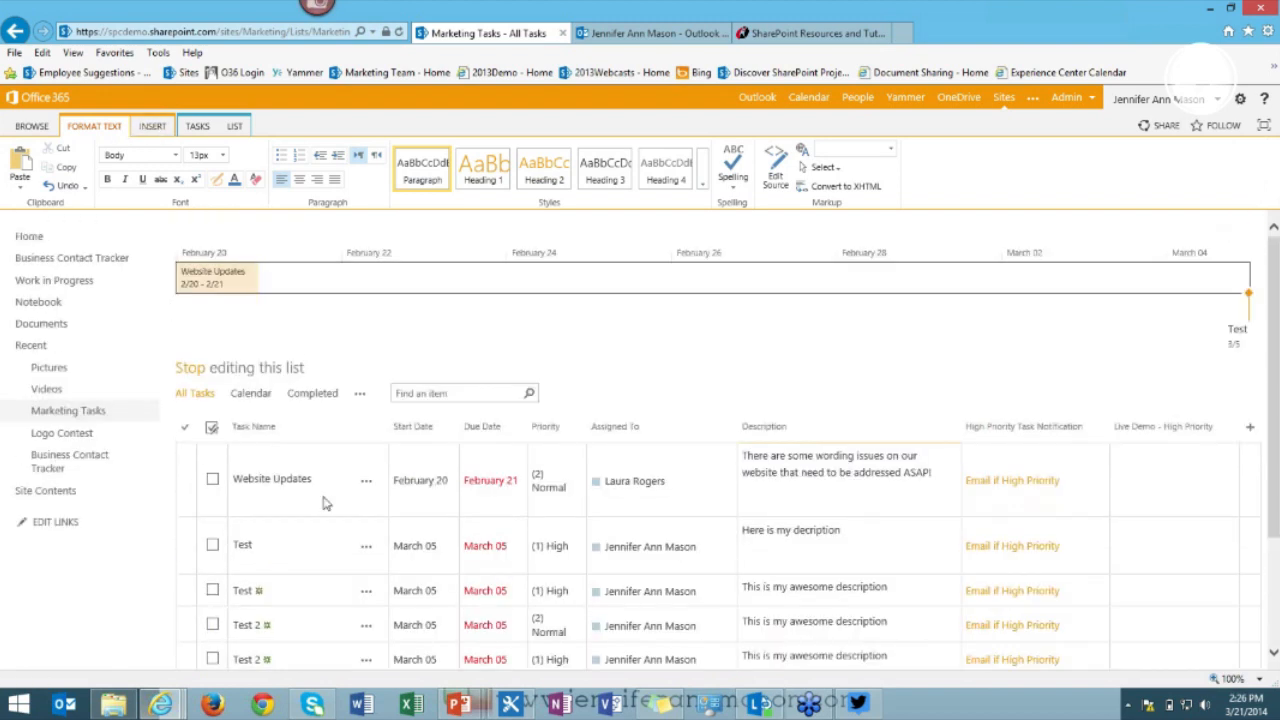
{"action": "left_click", "coordinate": [189, 369]}
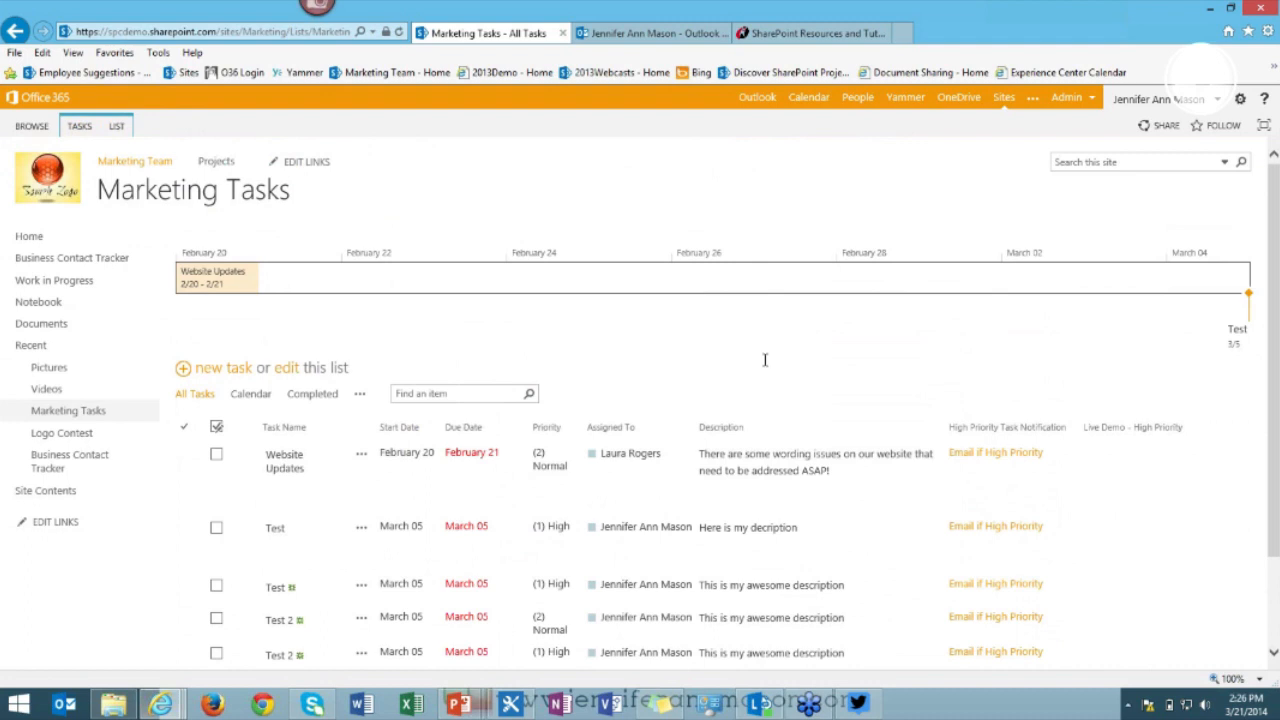
Refresh the Marketing Tasks list and check the Live Demo workflow status for Test 2.
{"action": "scroll", "coordinate": [763, 363], "scroll_direction": "down", "scroll_amount": 2}
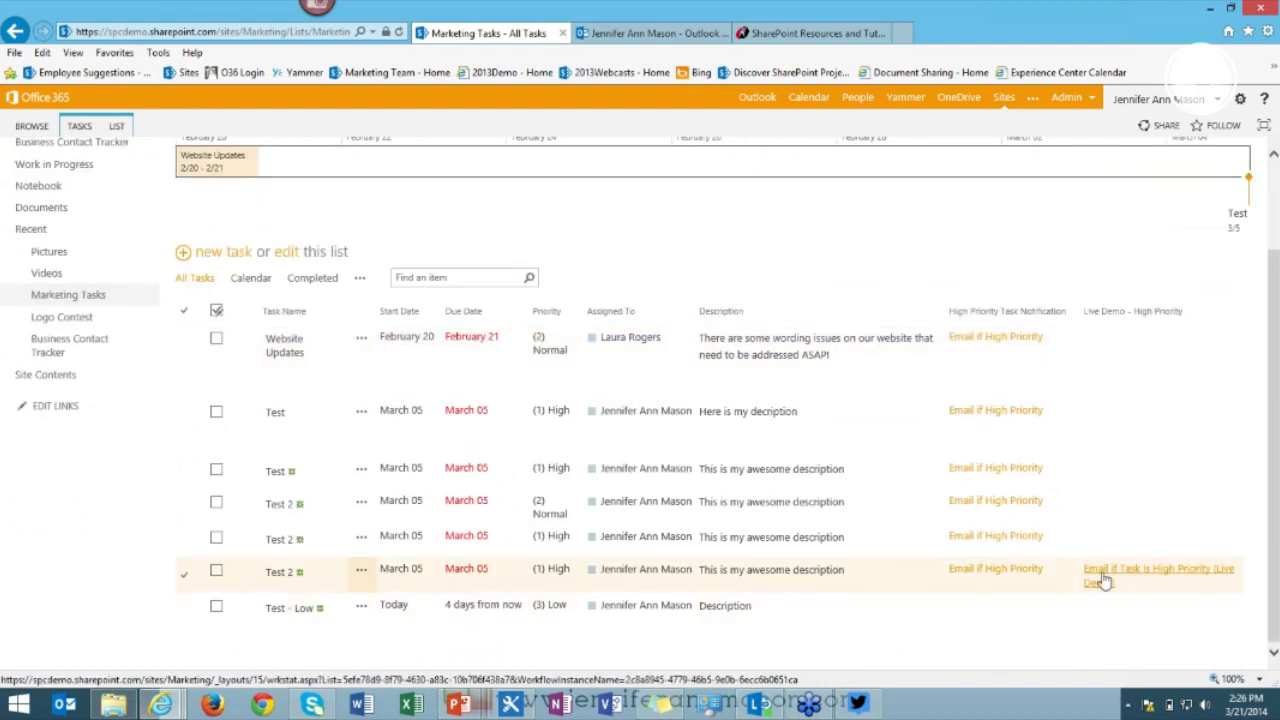
{"action": "left_click", "coordinate": [399, 32]}
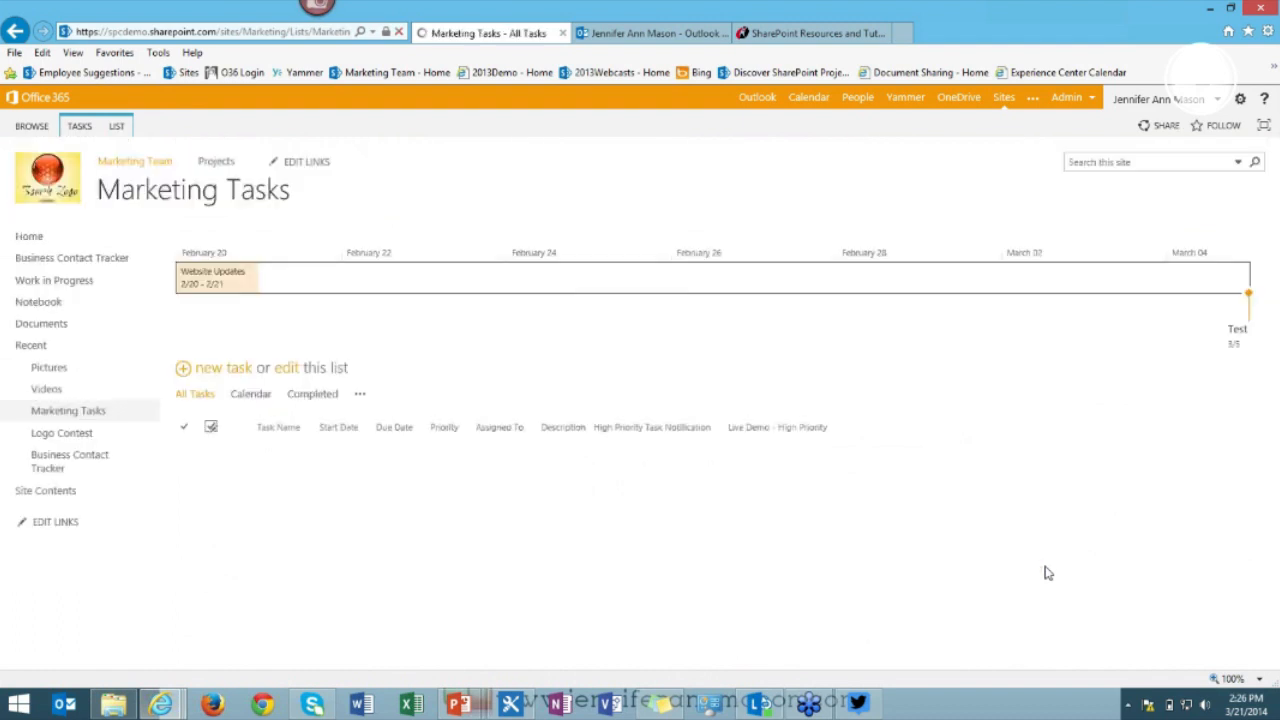
{"action": "scroll", "coordinate": [1188, 589], "scroll_direction": "down", "scroll_amount": 2}
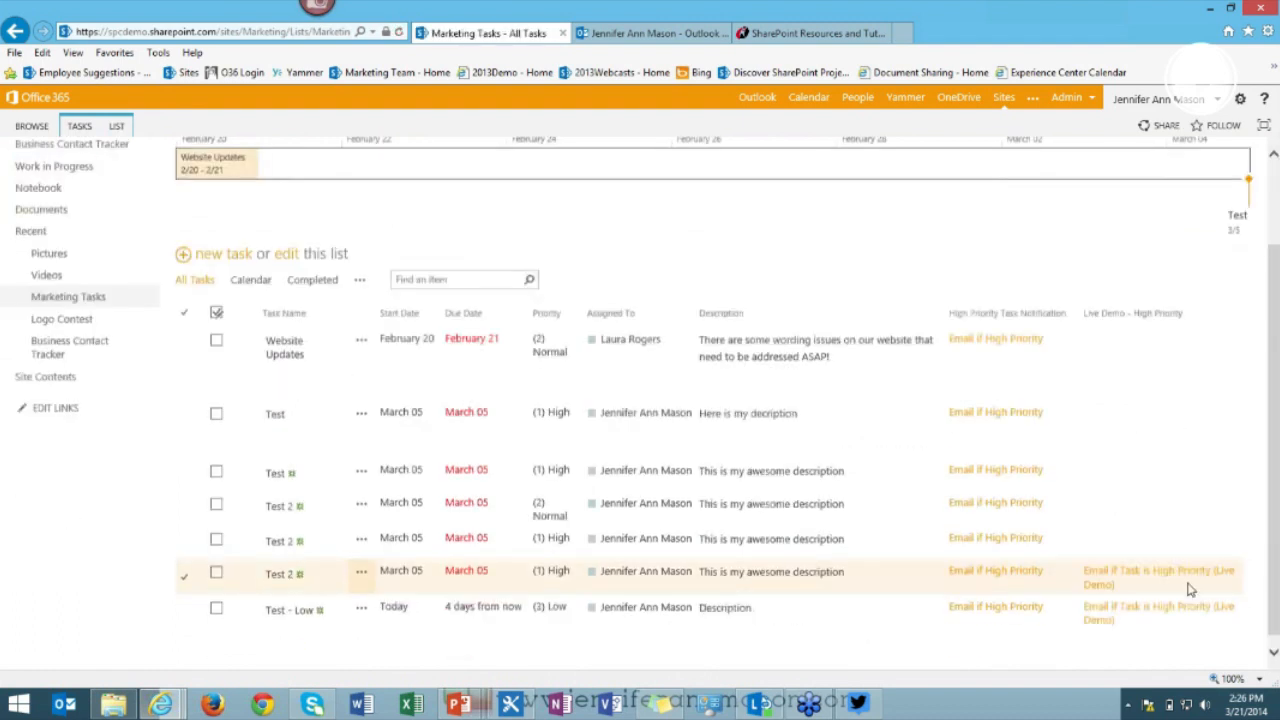
{"action": "left_click", "coordinate": [1109, 571]}
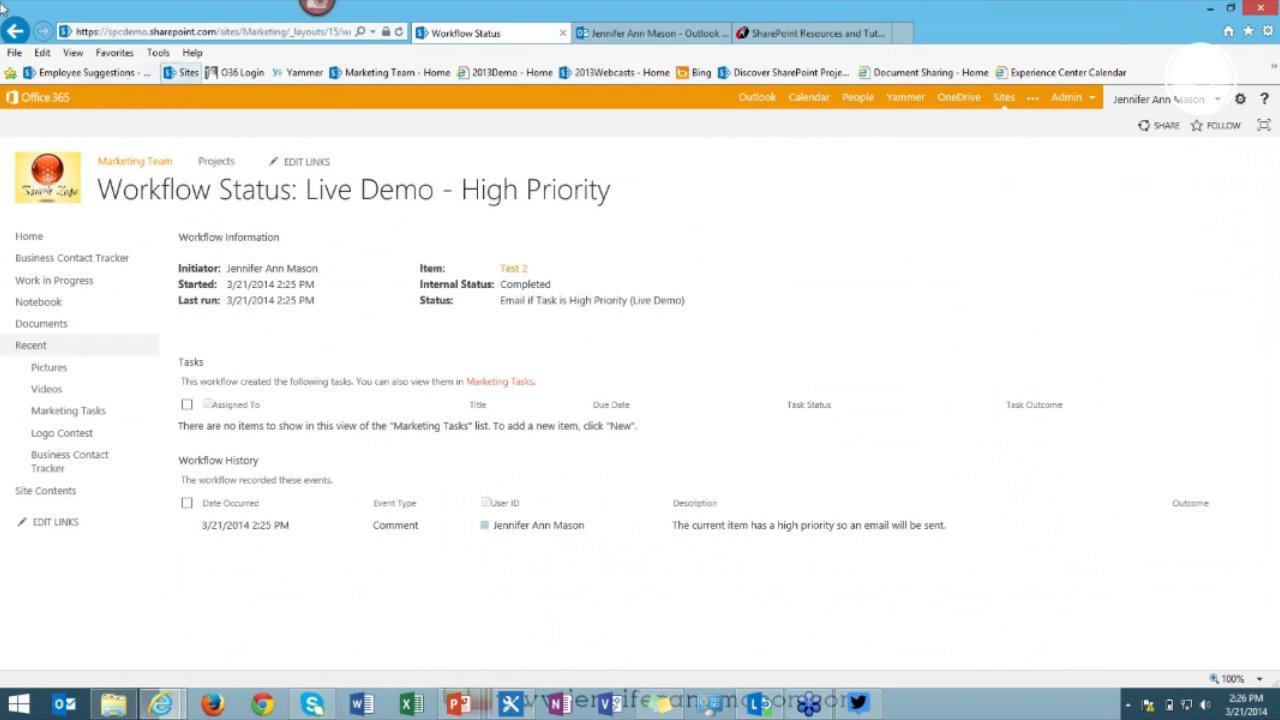
{"action": "left_click", "coordinate": [14, 32]}
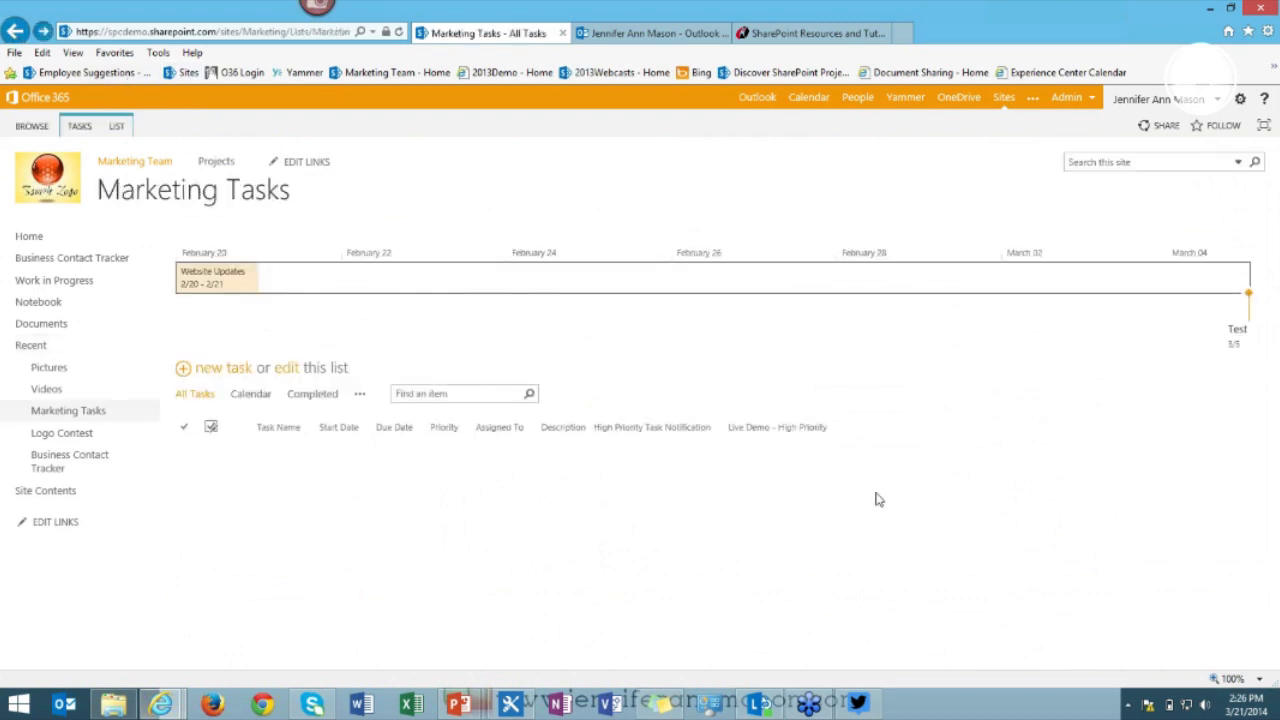
Check the Test - Low workflow status and confirm its due date is now September 21.
{"action": "left_click", "coordinate": [1093, 608]}
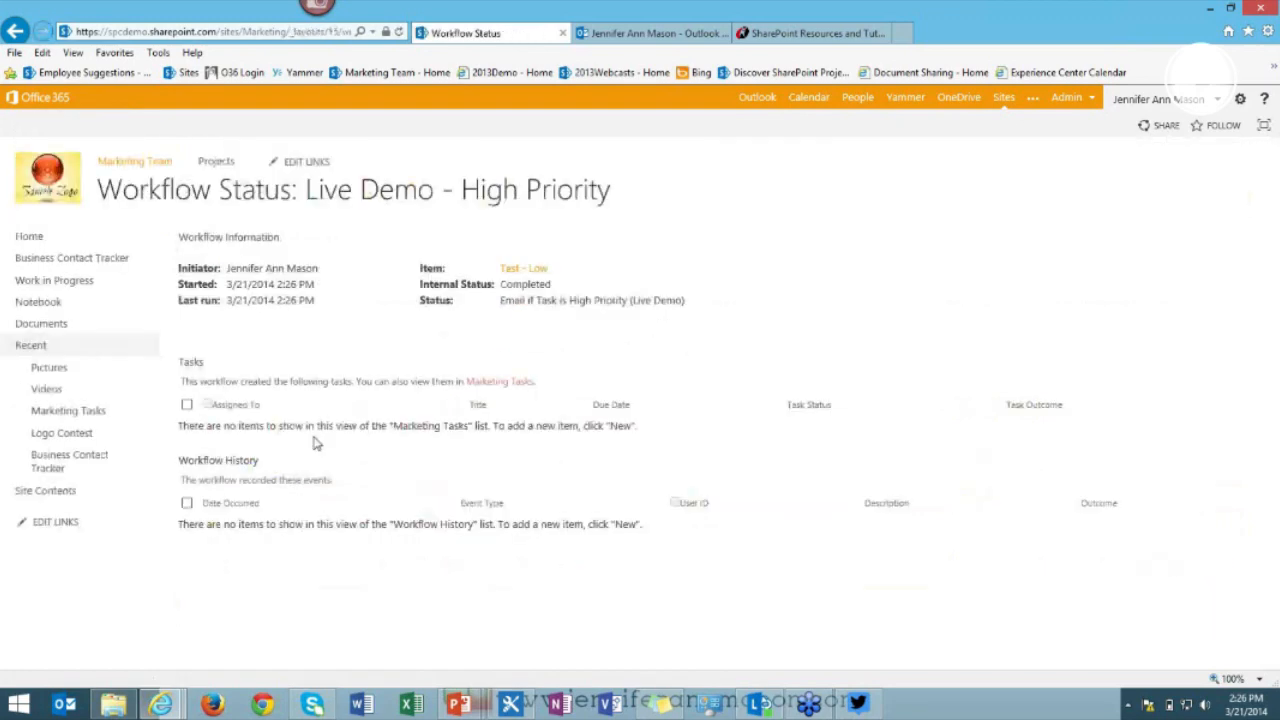
{"action": "left_click", "coordinate": [15, 31]}
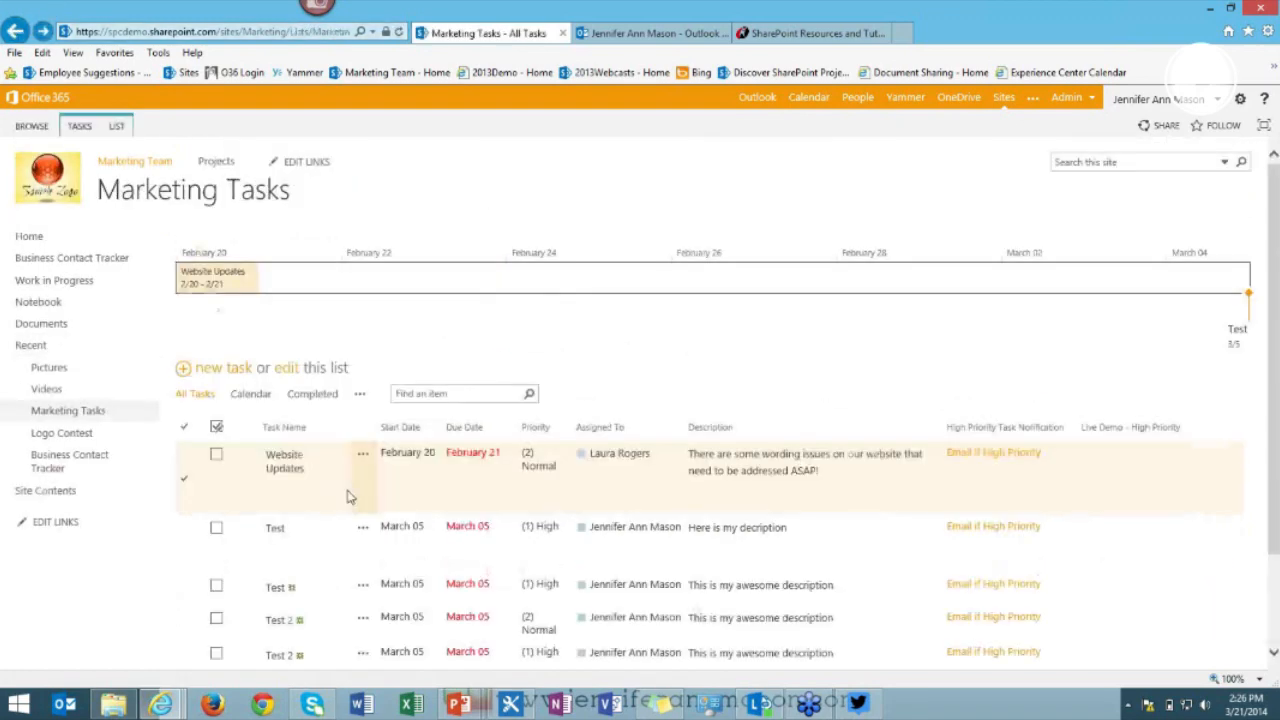
{"action": "scroll", "coordinate": [349, 491], "scroll_direction": "down", "scroll_amount": 2}
{"action": "triple_click", "coordinate": [508, 601]}
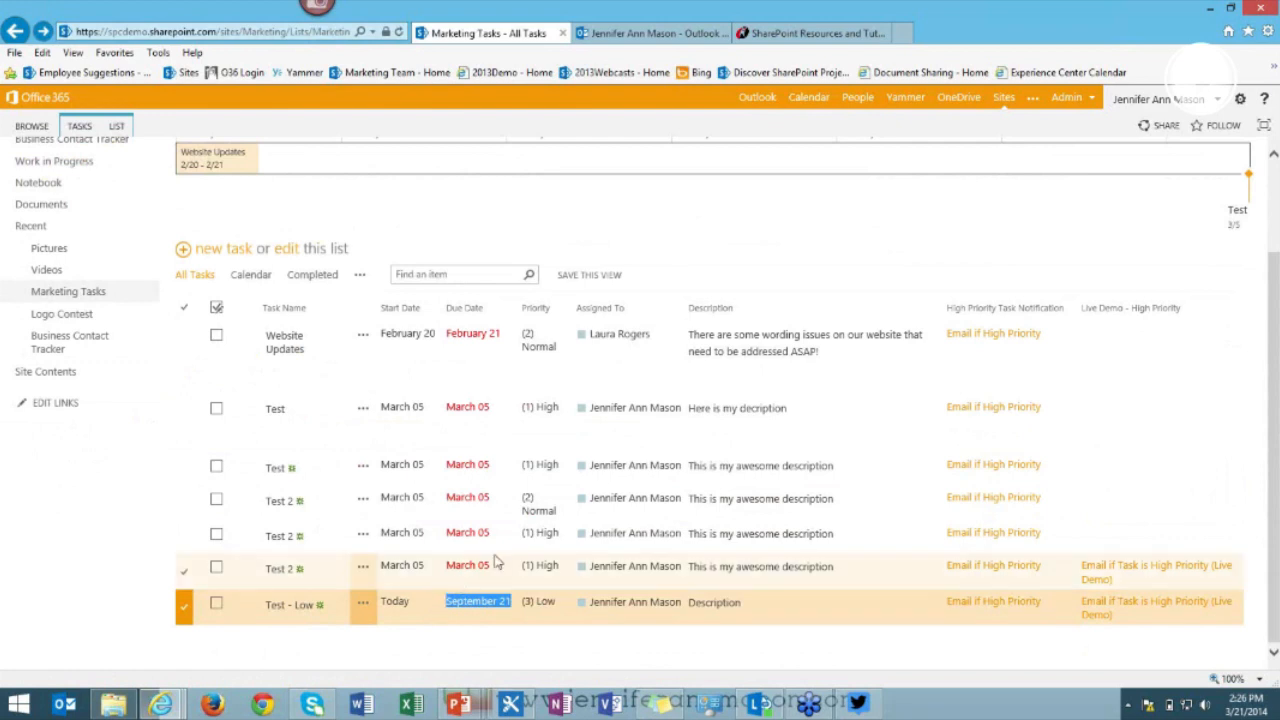
{"action": "left_click", "coordinate": [630, 35]}
{"action": "left_click", "coordinate": [333, 247]}
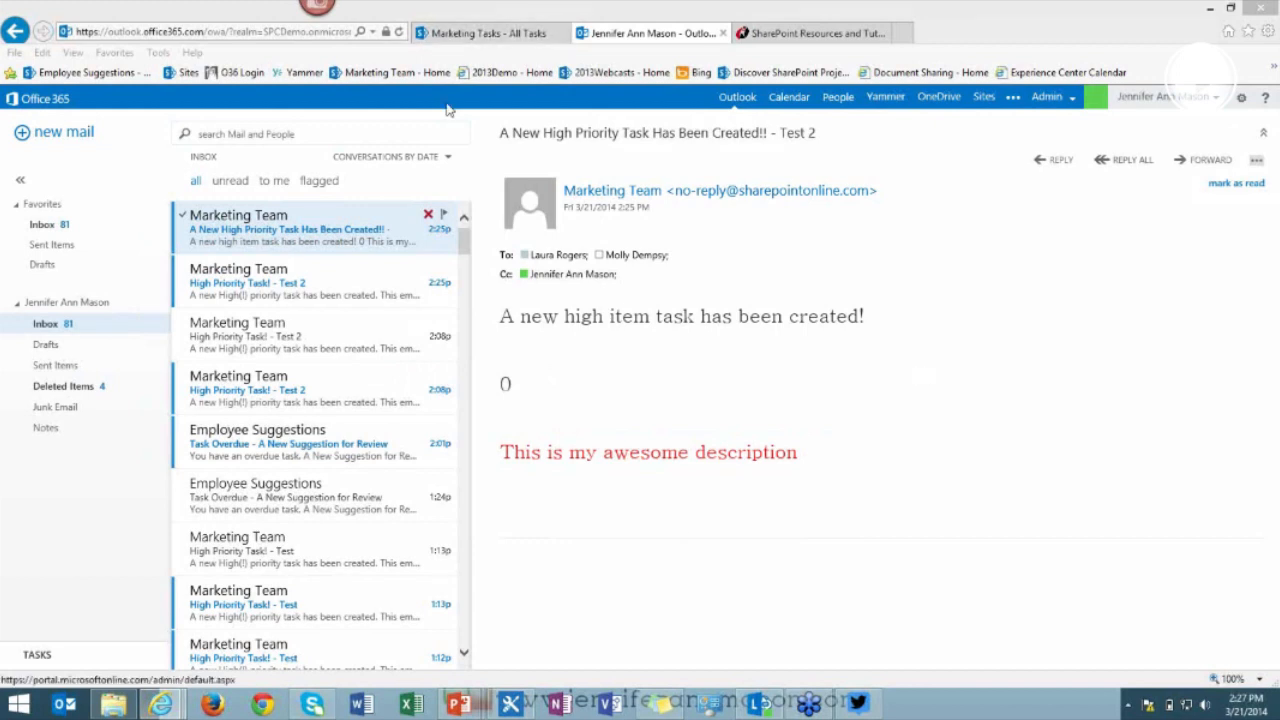
{"action": "left_click", "coordinate": [460, 34]}
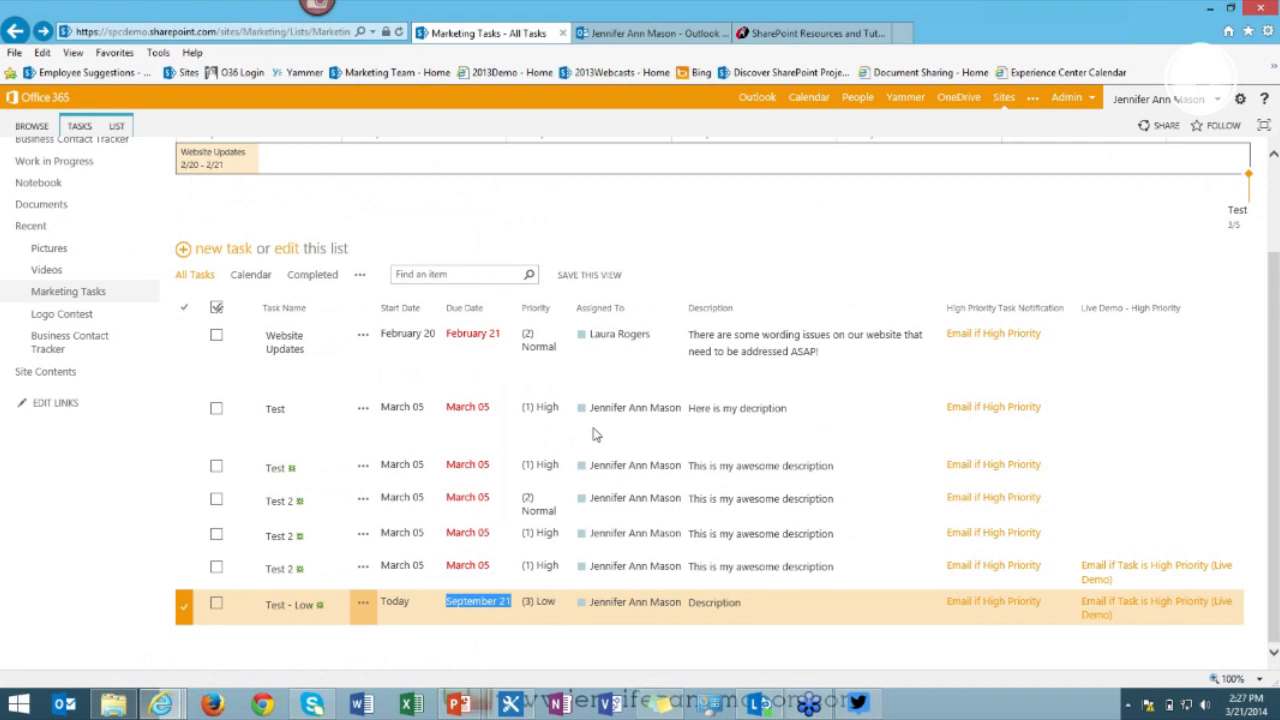
Scroll to the top and follow the Marketing Team header link to the site home page.
{"action": "scroll", "coordinate": [400, 350], "scroll_direction": "up", "scroll_amount": 2}
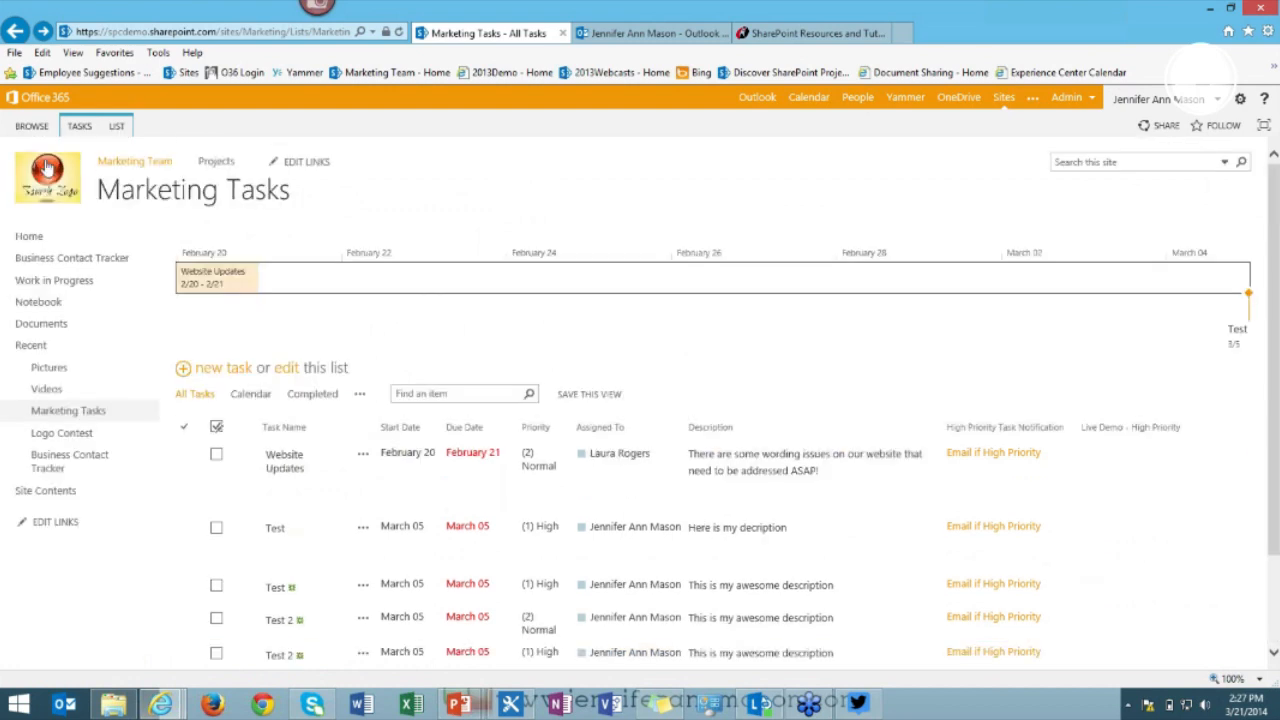
{"action": "left_click", "coordinate": [112, 165]}
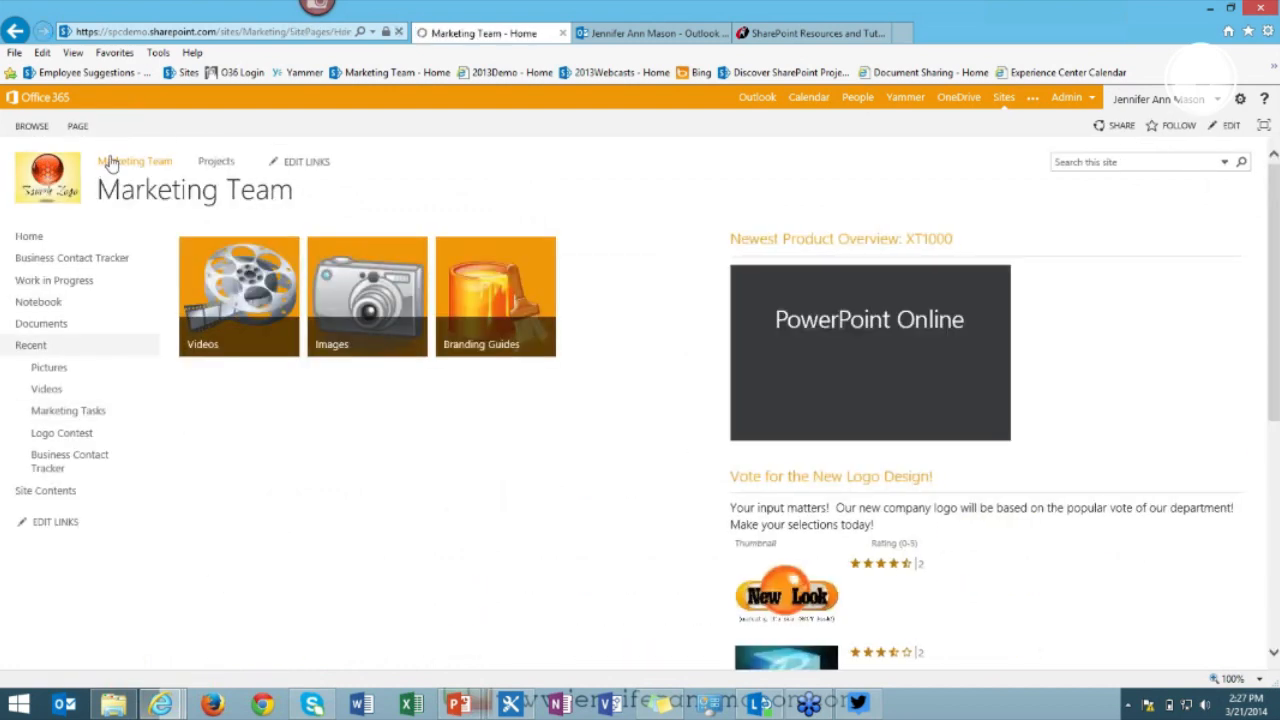
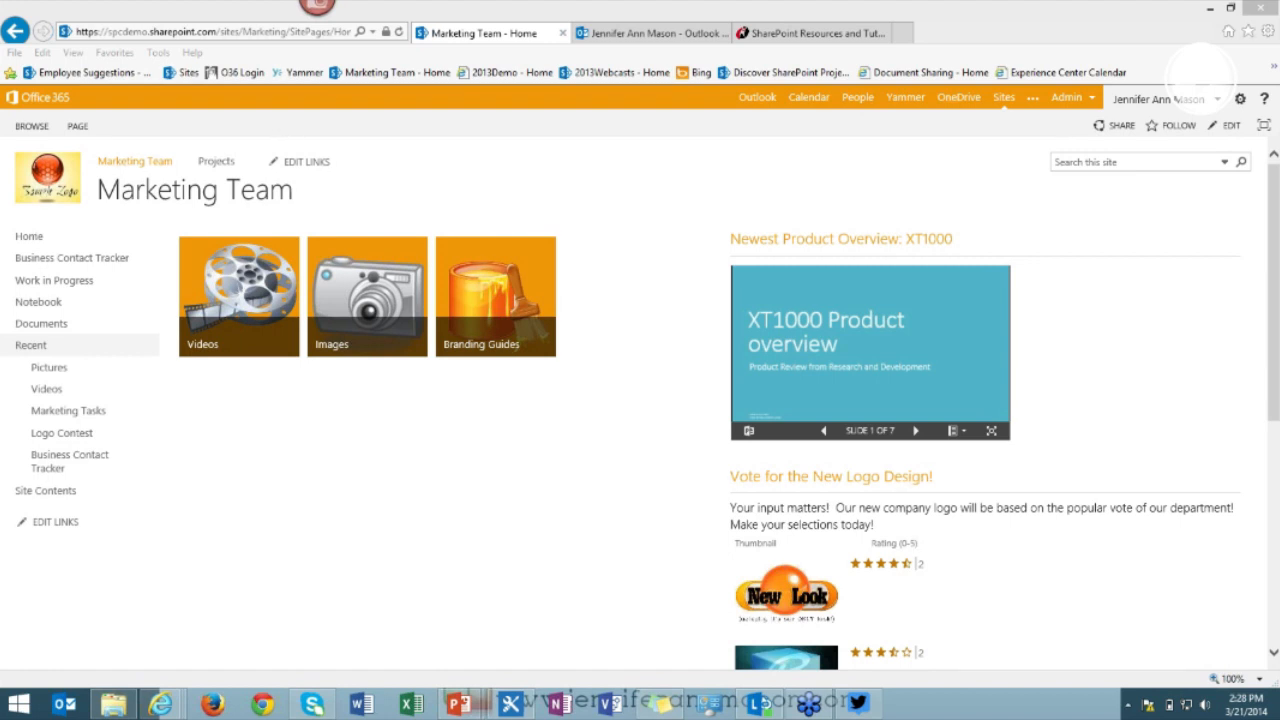
Switch to the Outlook inbox and scroll to last week's Marketing Team reminder emails.
{"action": "mouse_move", "coordinate": [312, 704]}
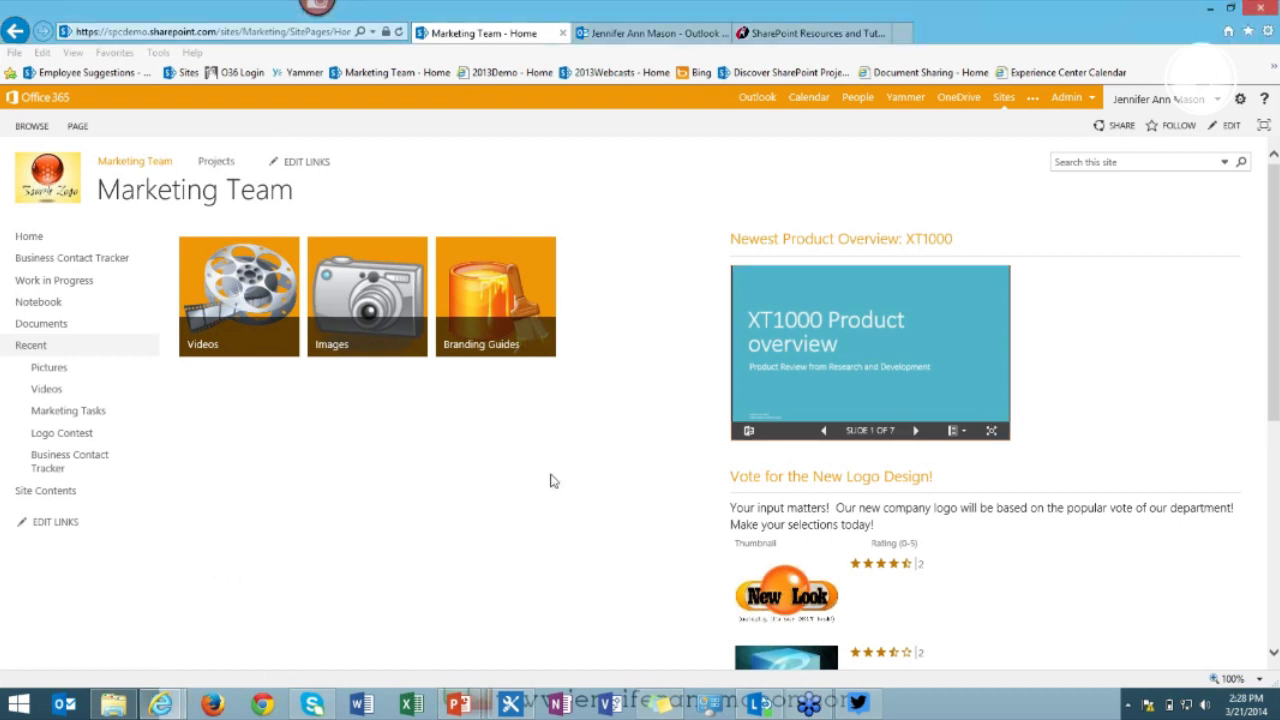
{"action": "scroll", "coordinate": [550, 481], "scroll_direction": "down", "scroll_amount": 3}
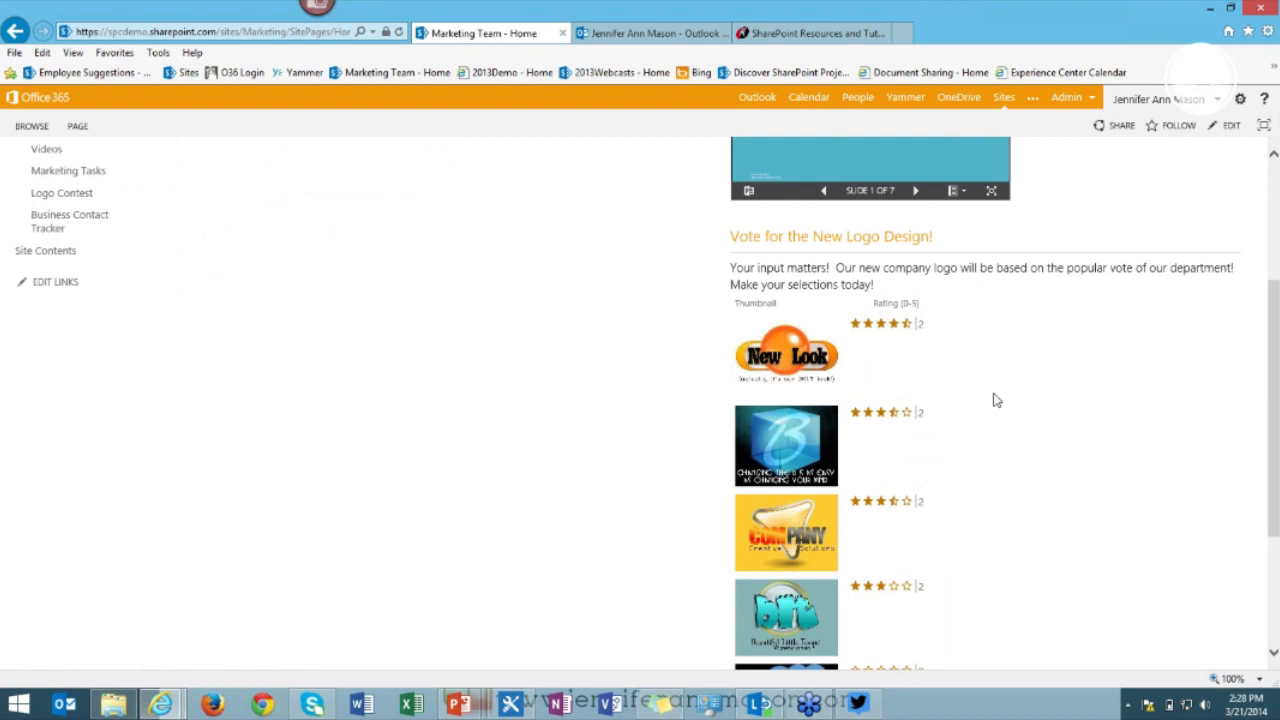
{"action": "scroll", "coordinate": [995, 400], "scroll_direction": "down", "scroll_amount": 3}
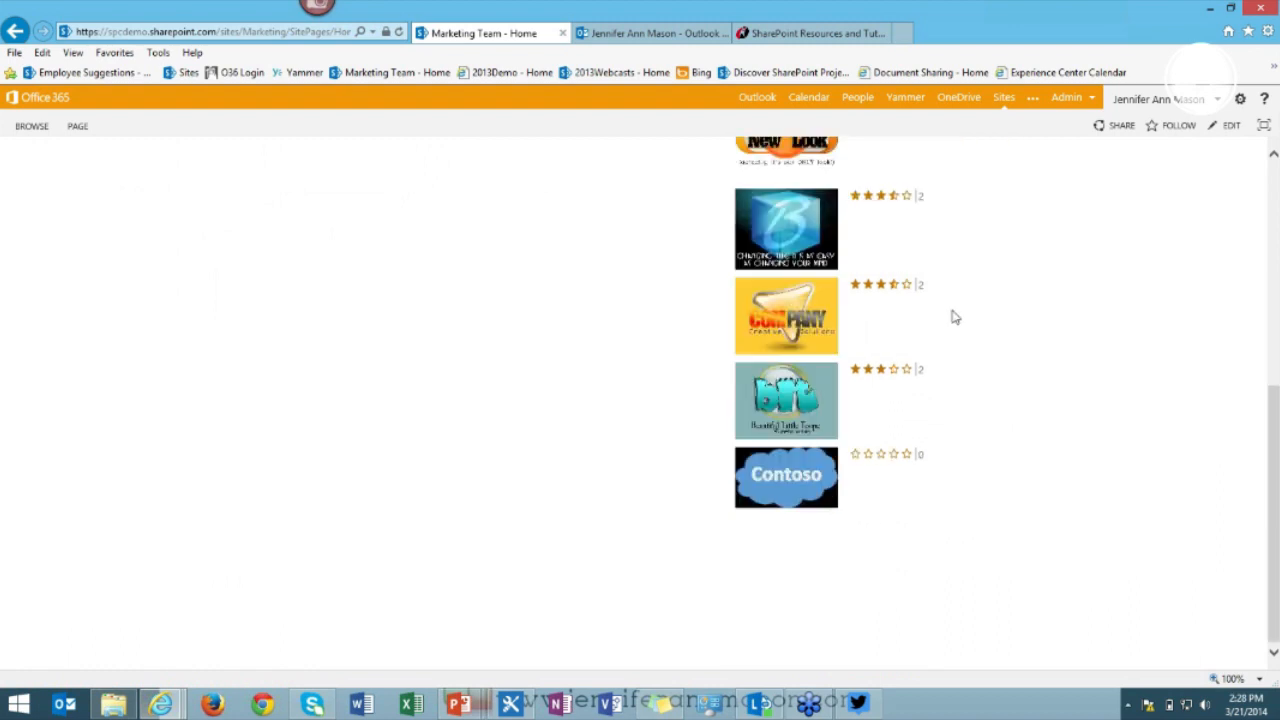
{"action": "scroll", "coordinate": [914, 336], "scroll_direction": "up", "scroll_amount": 3}
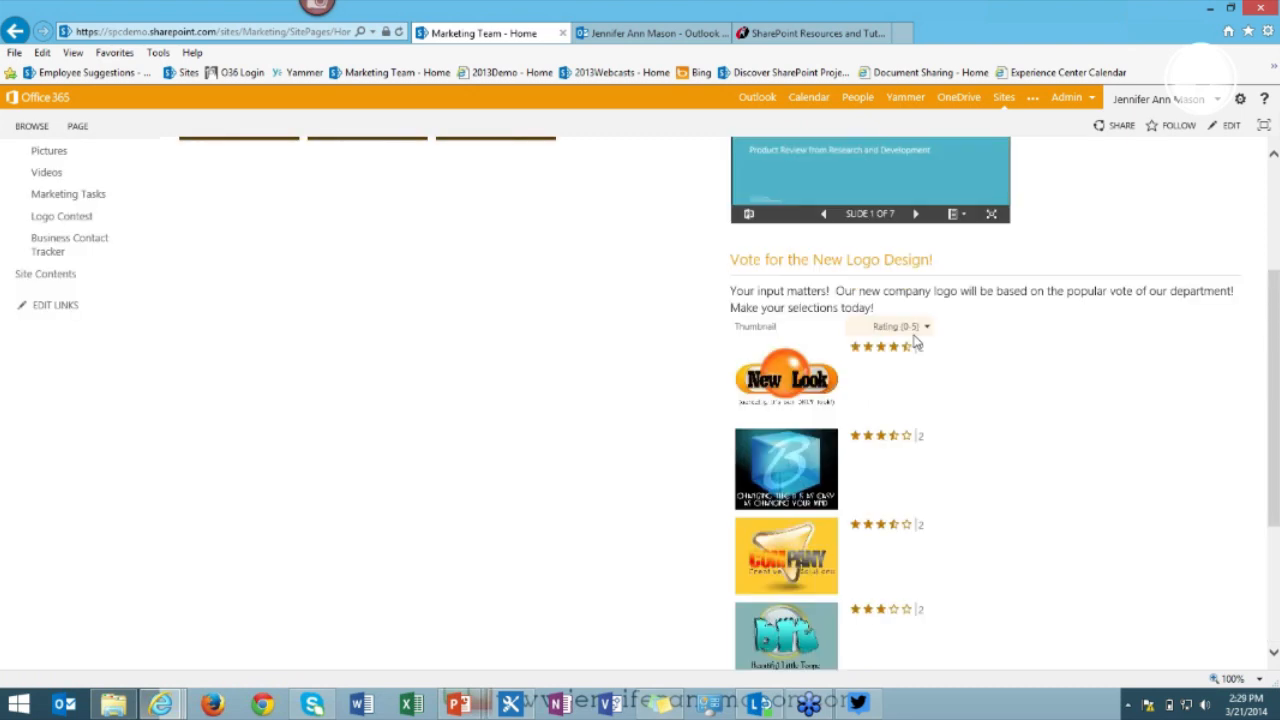
{"action": "left_click", "coordinate": [653, 33]}
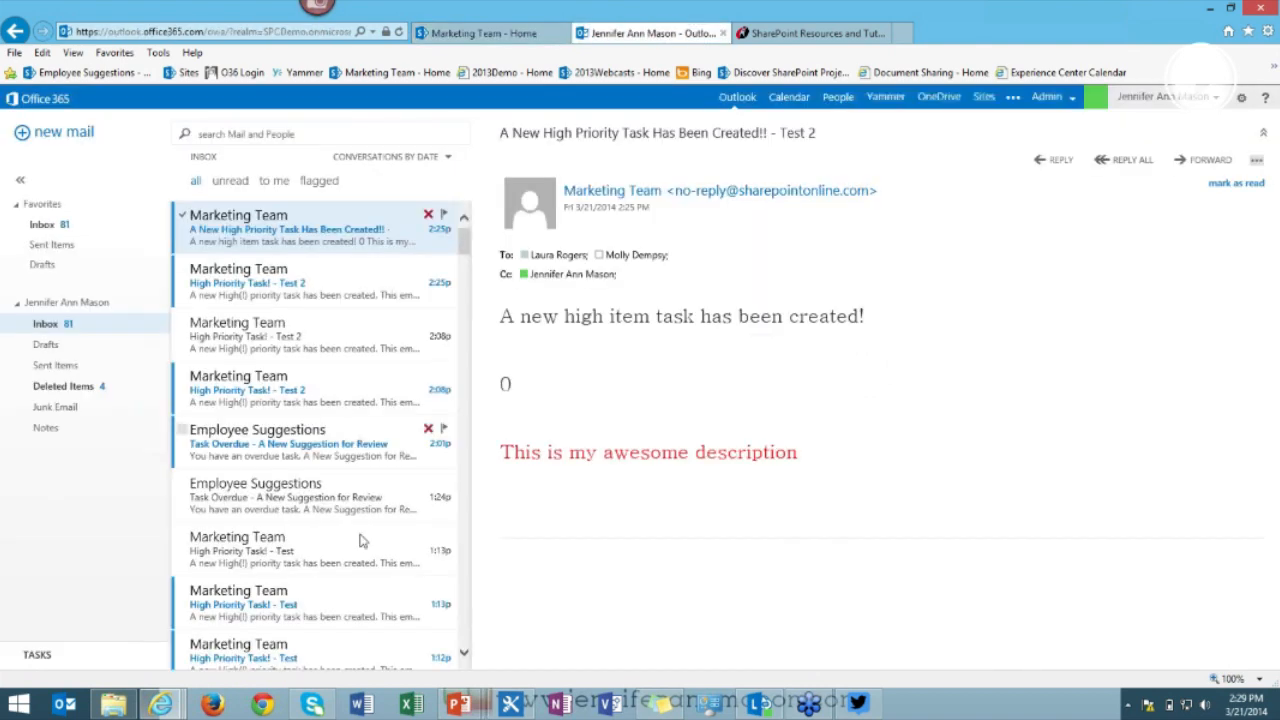
{"action": "scroll", "coordinate": [362, 541], "scroll_direction": "down", "scroll_amount": 3}
{"action": "scroll", "coordinate": [360, 544], "scroll_direction": "down", "scroll_amount": 6}
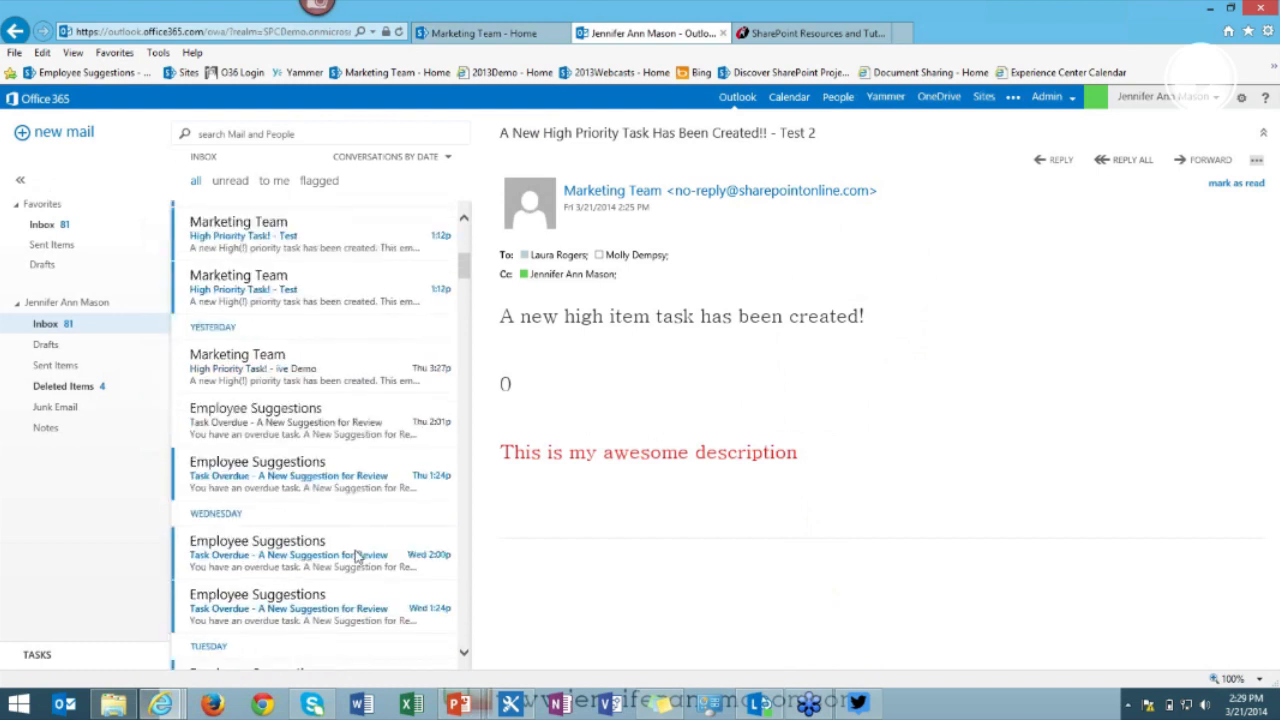
{"action": "scroll", "coordinate": [355, 555], "scroll_direction": "up", "scroll_amount": 9}
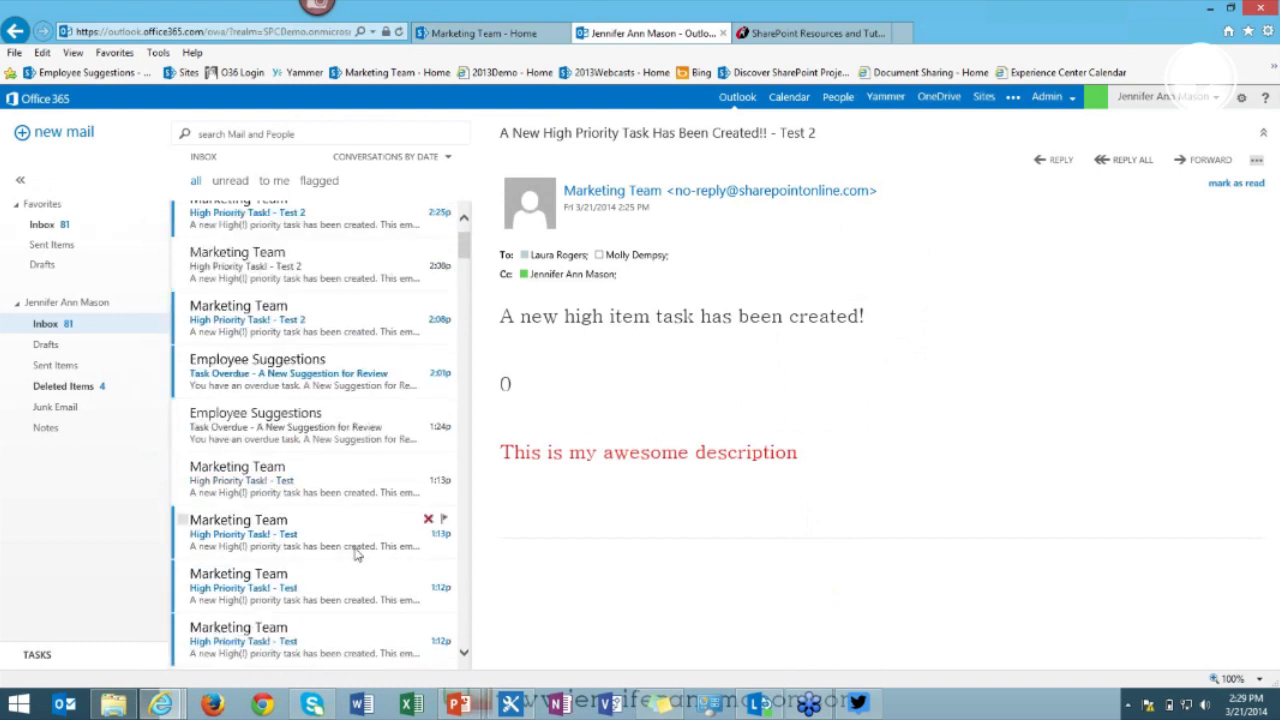
{"action": "scroll", "coordinate": [357, 555], "scroll_direction": "up", "scroll_amount": 2}
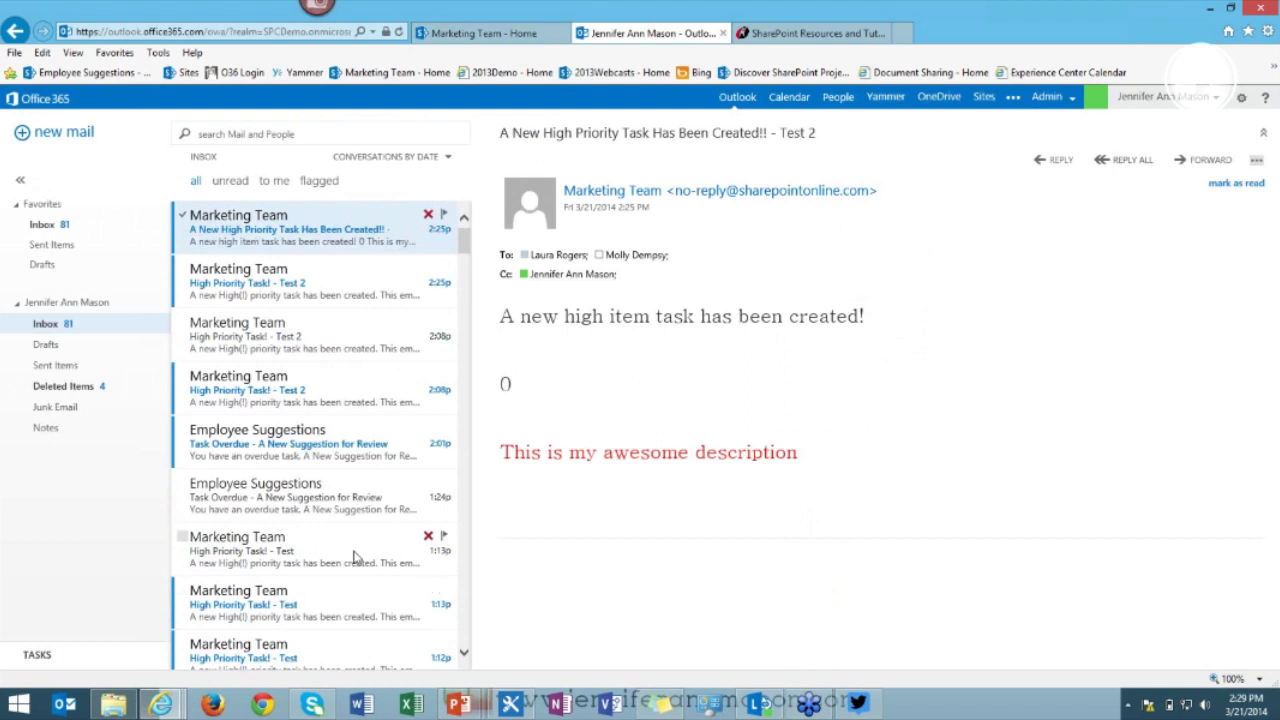
{"action": "scroll", "coordinate": [355, 555], "scroll_direction": "down", "scroll_amount": 7}
{"action": "scroll", "coordinate": [355, 555], "scroll_direction": "down", "scroll_amount": 5}
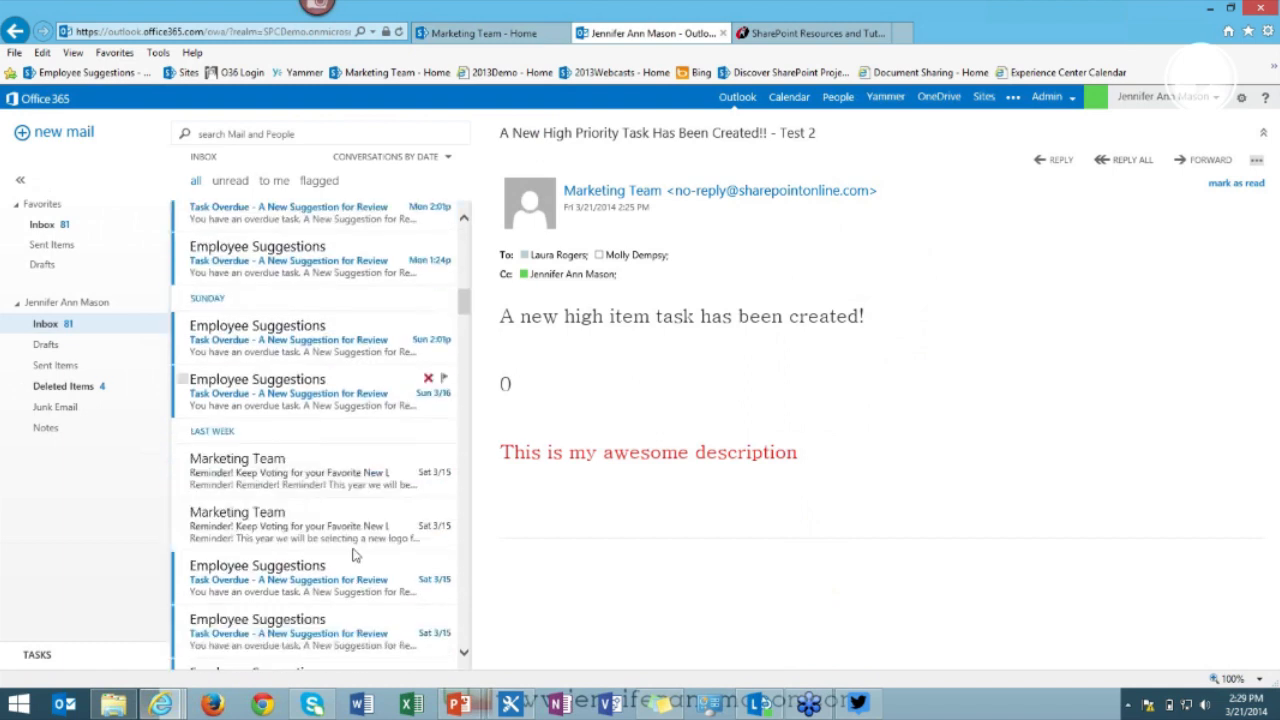
Read both logo-voting reminder emails, then go back to the Marketing Team home page.
{"action": "left_click", "coordinate": [309, 470]}
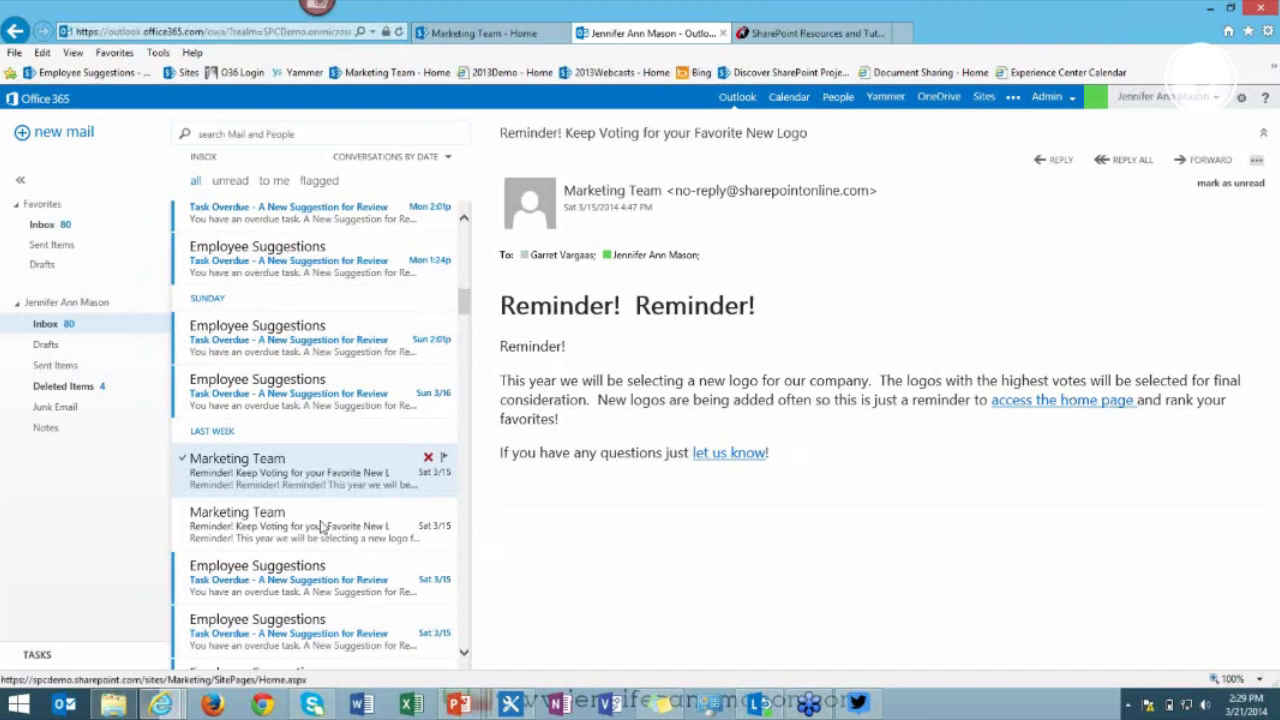
{"action": "left_click", "coordinate": [327, 527]}
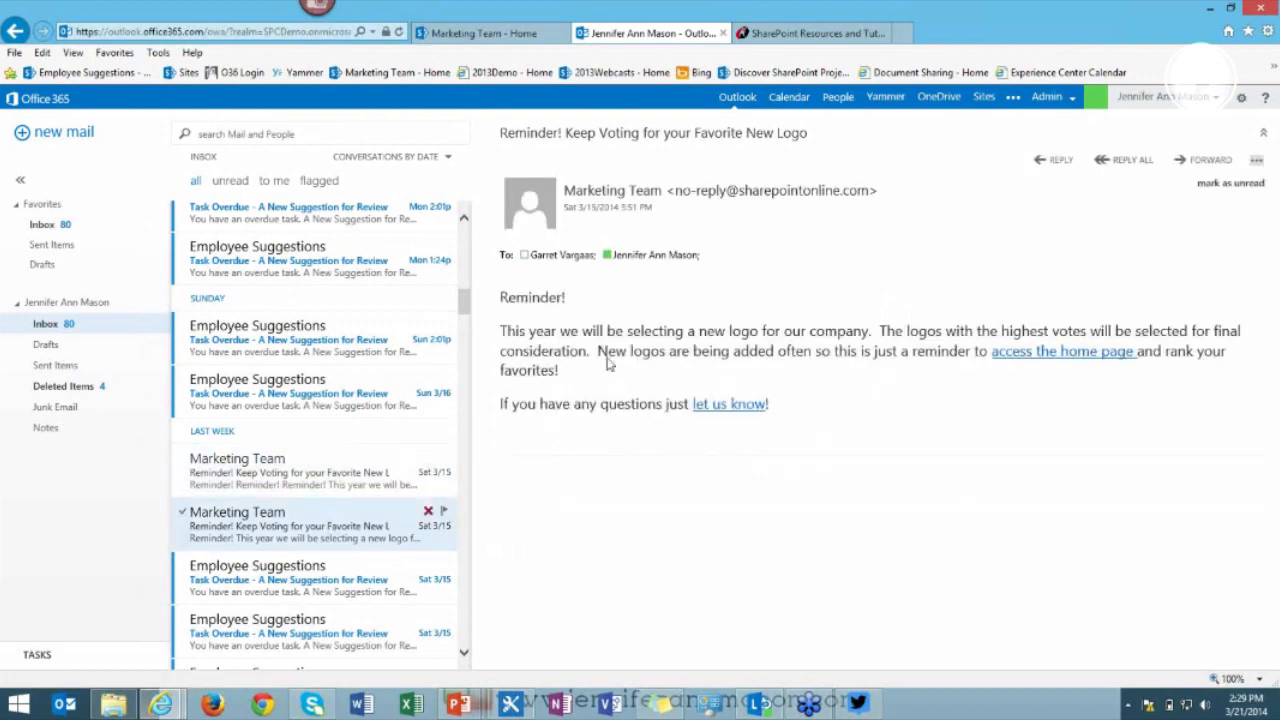
{"action": "left_click", "coordinate": [285, 485]}
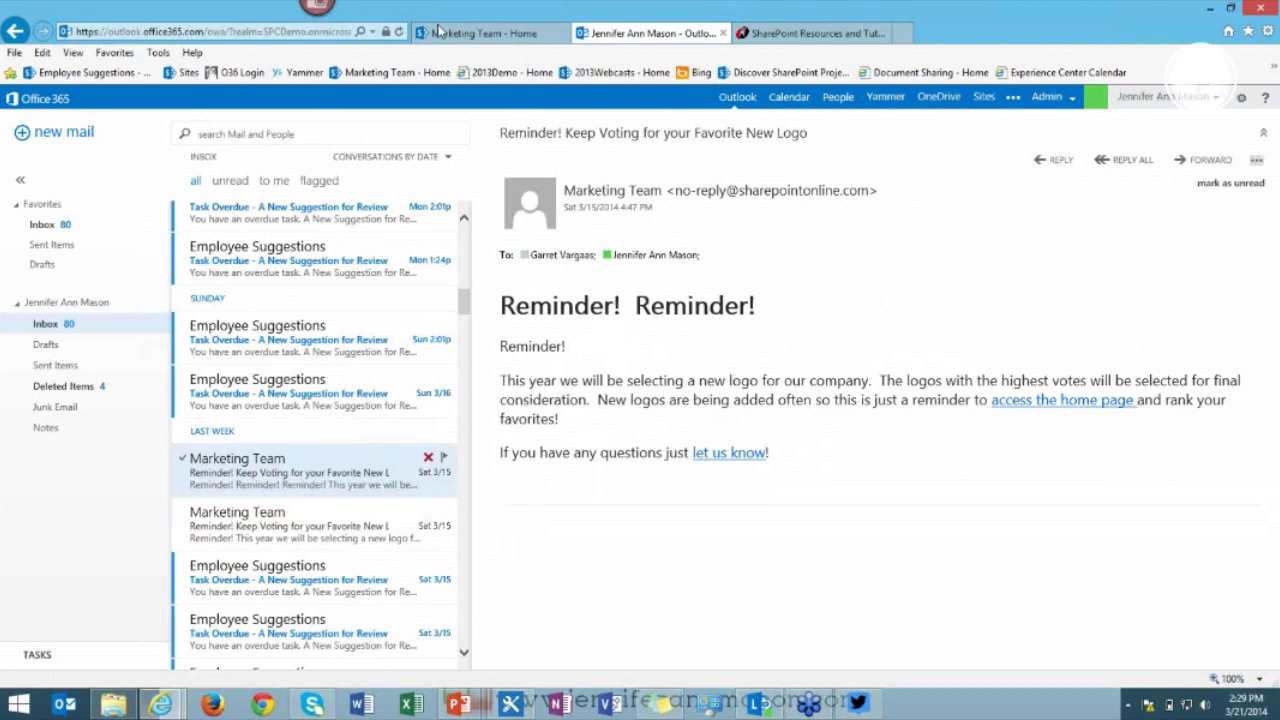
{"action": "left_click", "coordinate": [466, 40]}
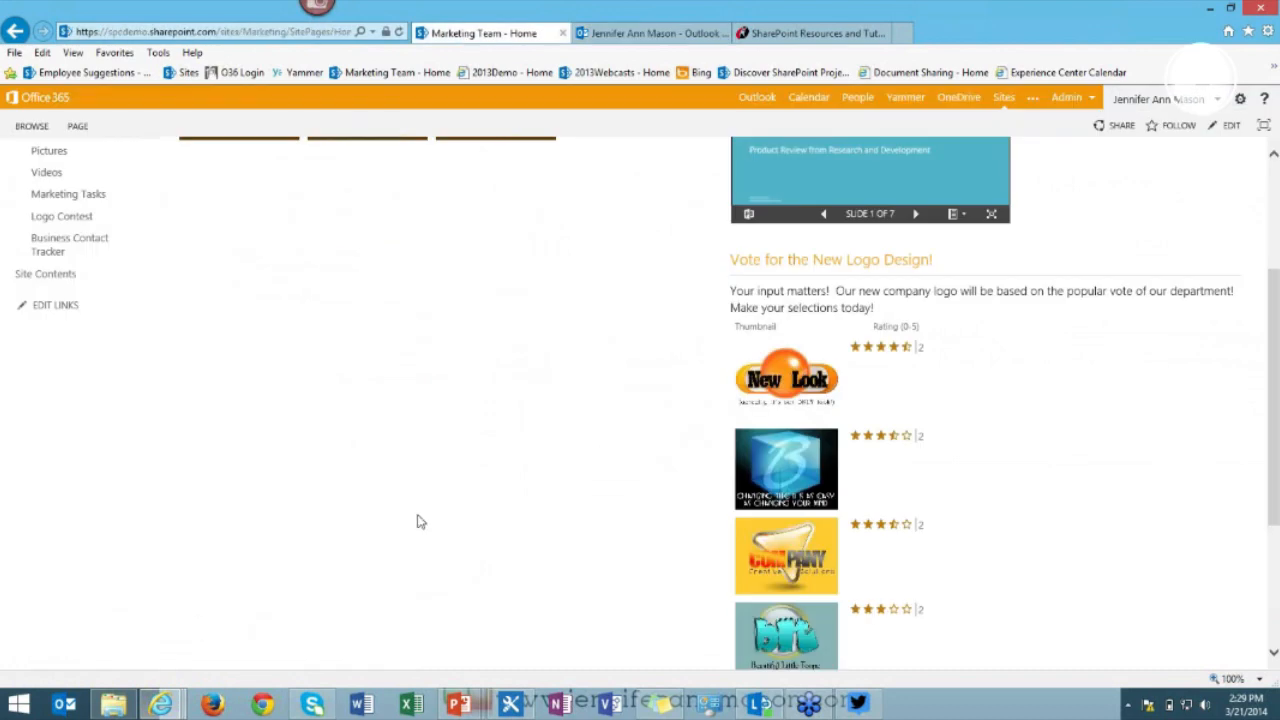
Go from the site settings menu through Site contents to the Marketing Team's Site Workflows page.
{"action": "scroll", "coordinate": [420, 519], "scroll_direction": "up", "scroll_amount": 5}
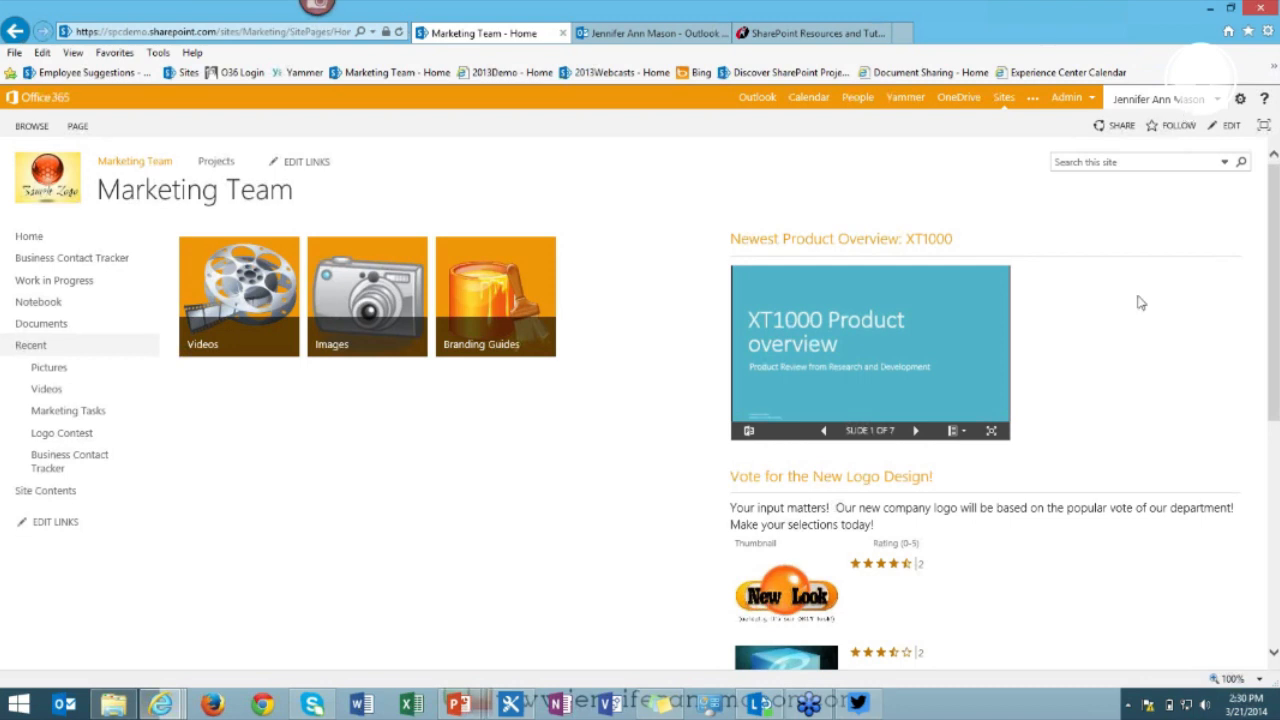
{"action": "left_click", "coordinate": [1239, 100]}
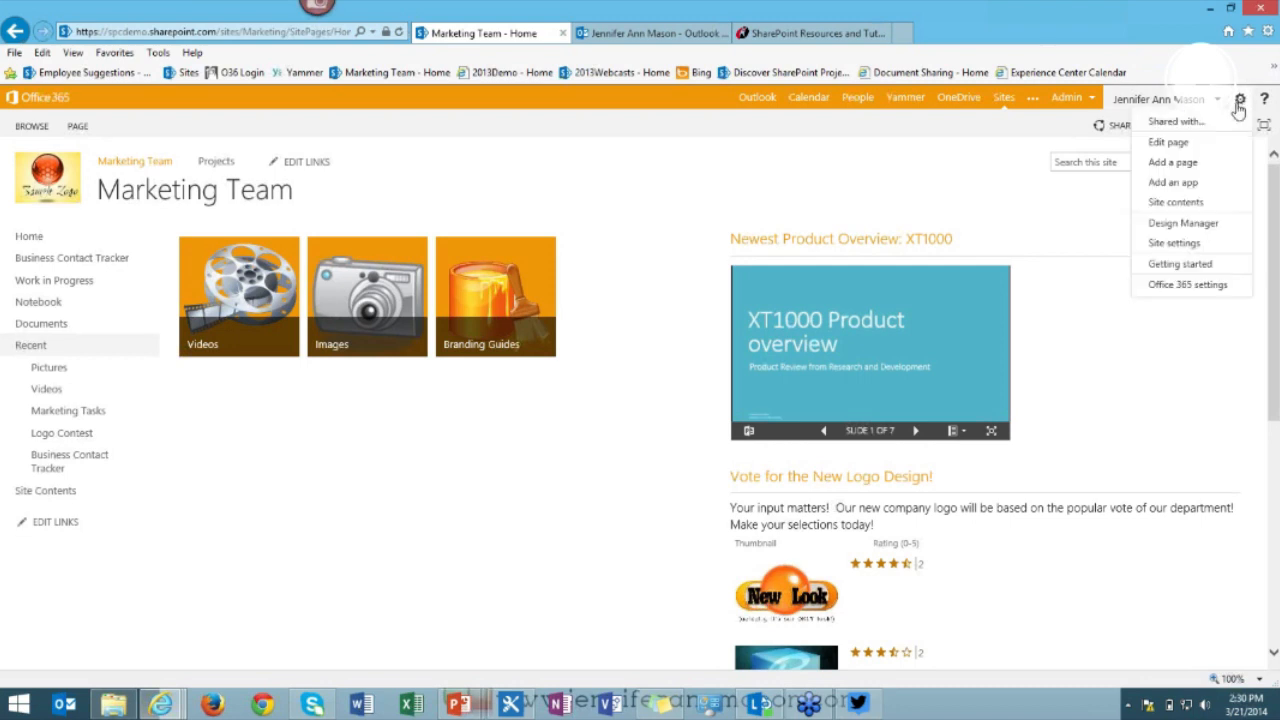
{"action": "left_click", "coordinate": [1187, 204]}
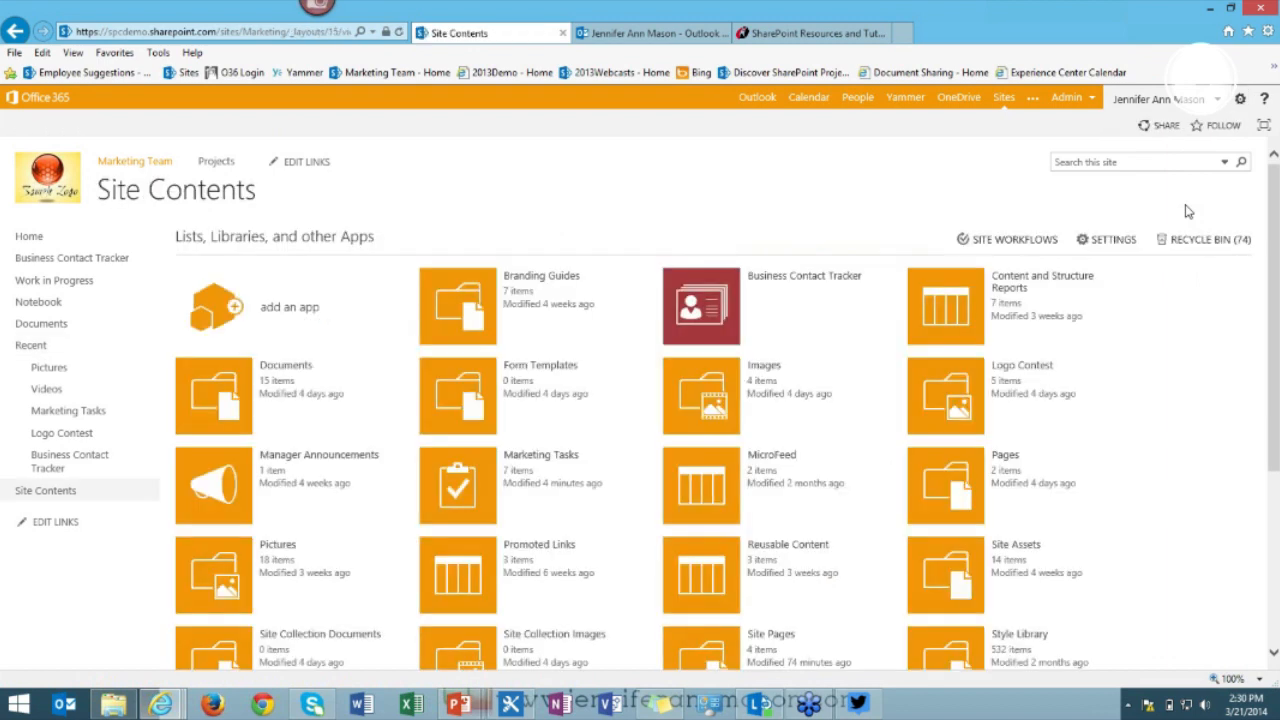
{"action": "left_click", "coordinate": [1003, 244]}
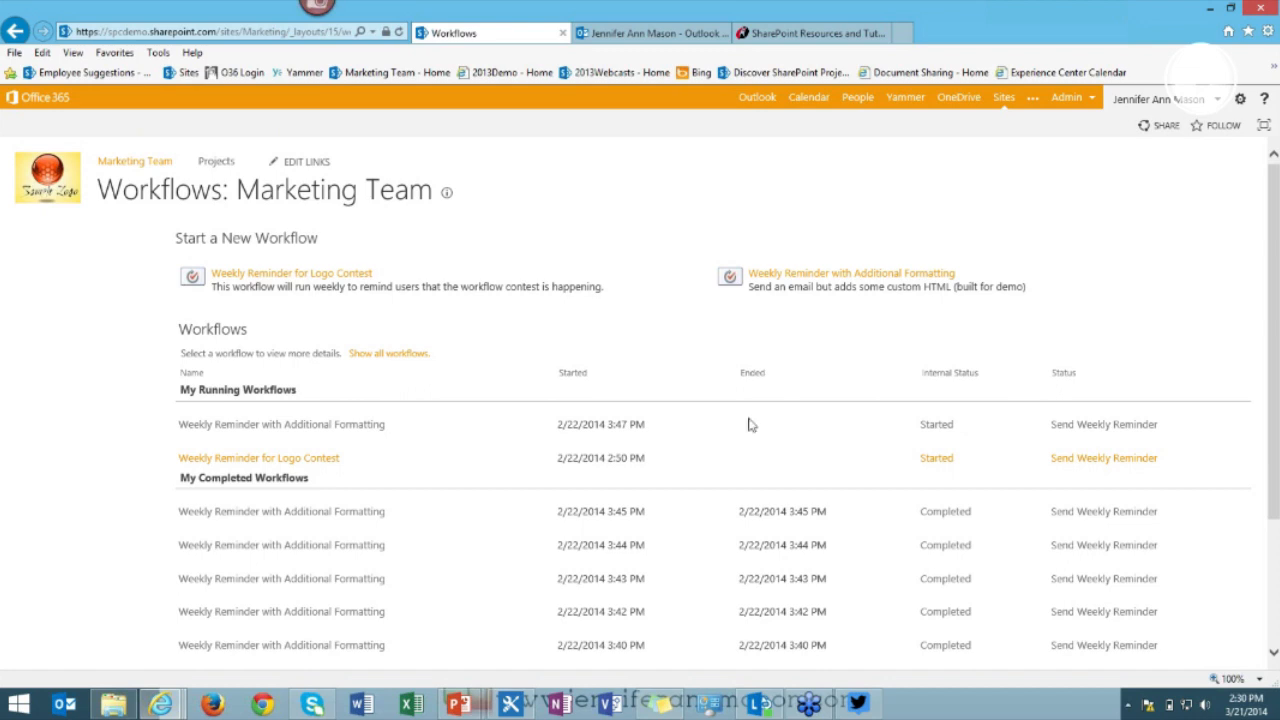
{"action": "scroll", "coordinate": [749, 410], "scroll_direction": "down", "scroll_amount": 2}
{"action": "scroll", "coordinate": [749, 405], "scroll_direction": "up", "scroll_amount": 2}
Open Weekly Reminder for Logo Contest's steps in SharePoint Designer, then return to the browser's workflows page.
{"action": "left_click", "coordinate": [511, 705]}
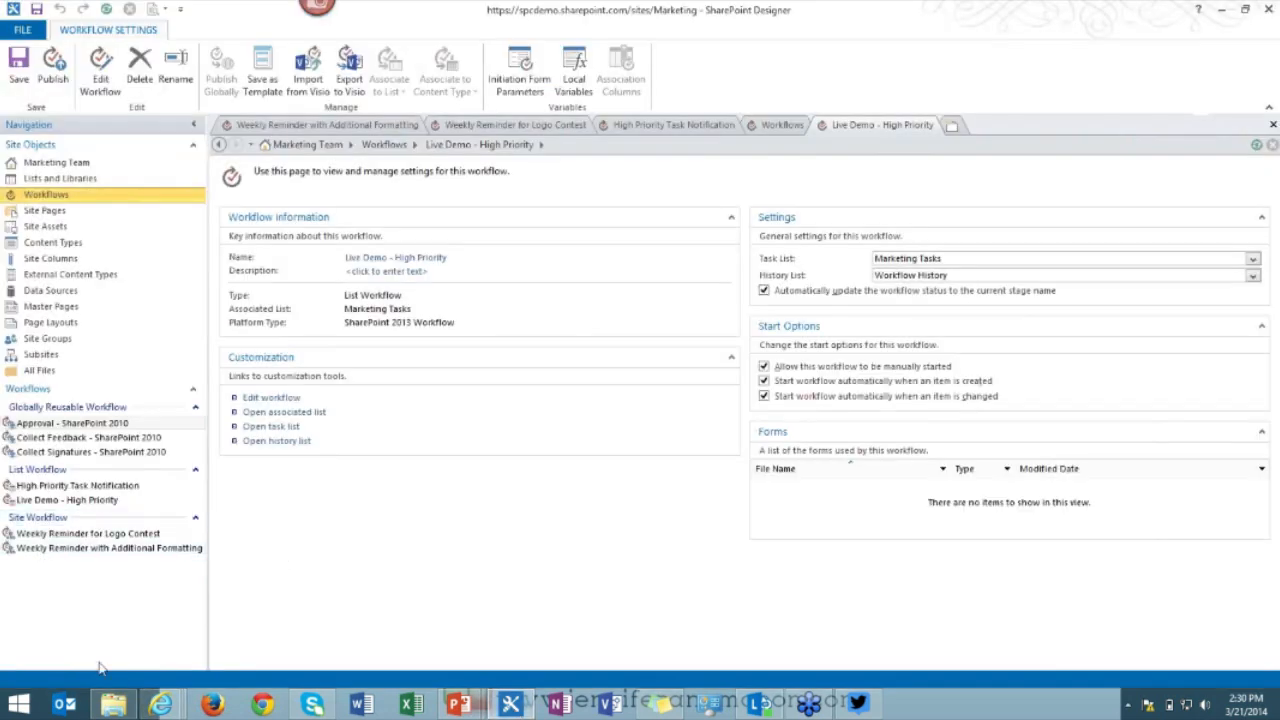
{"action": "left_click", "coordinate": [84, 537]}
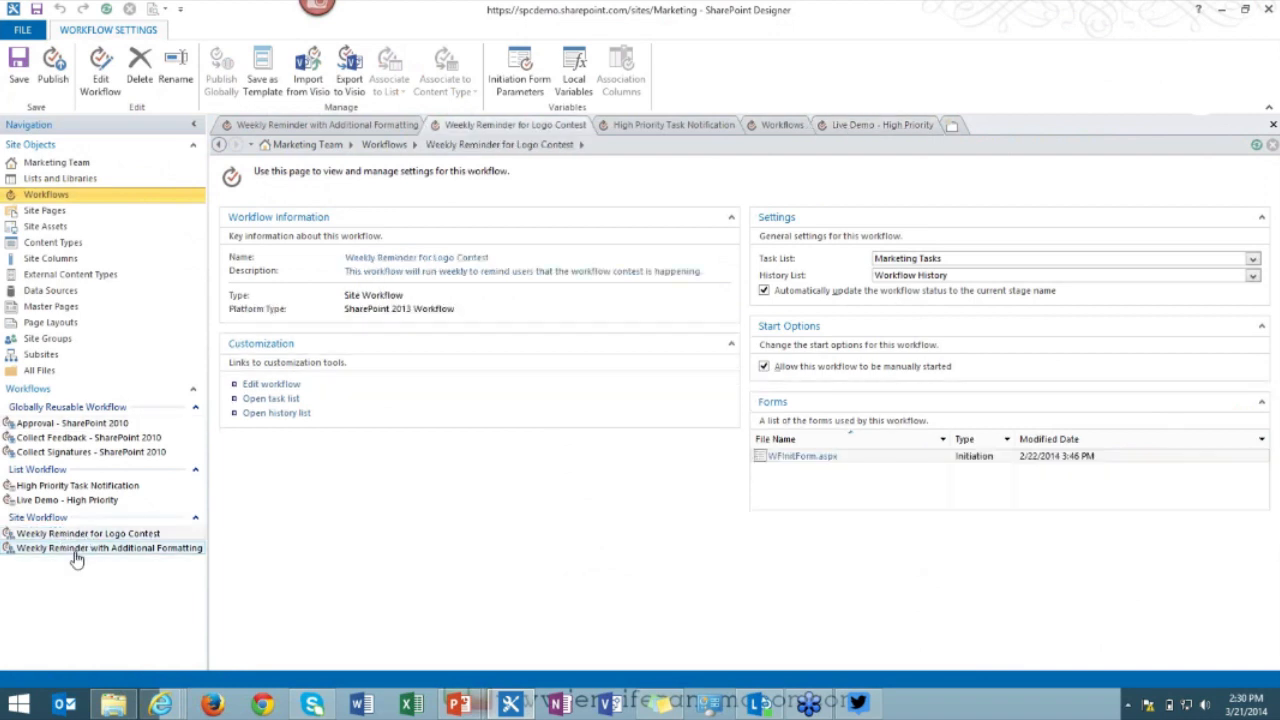
{"action": "left_click", "coordinate": [284, 386]}
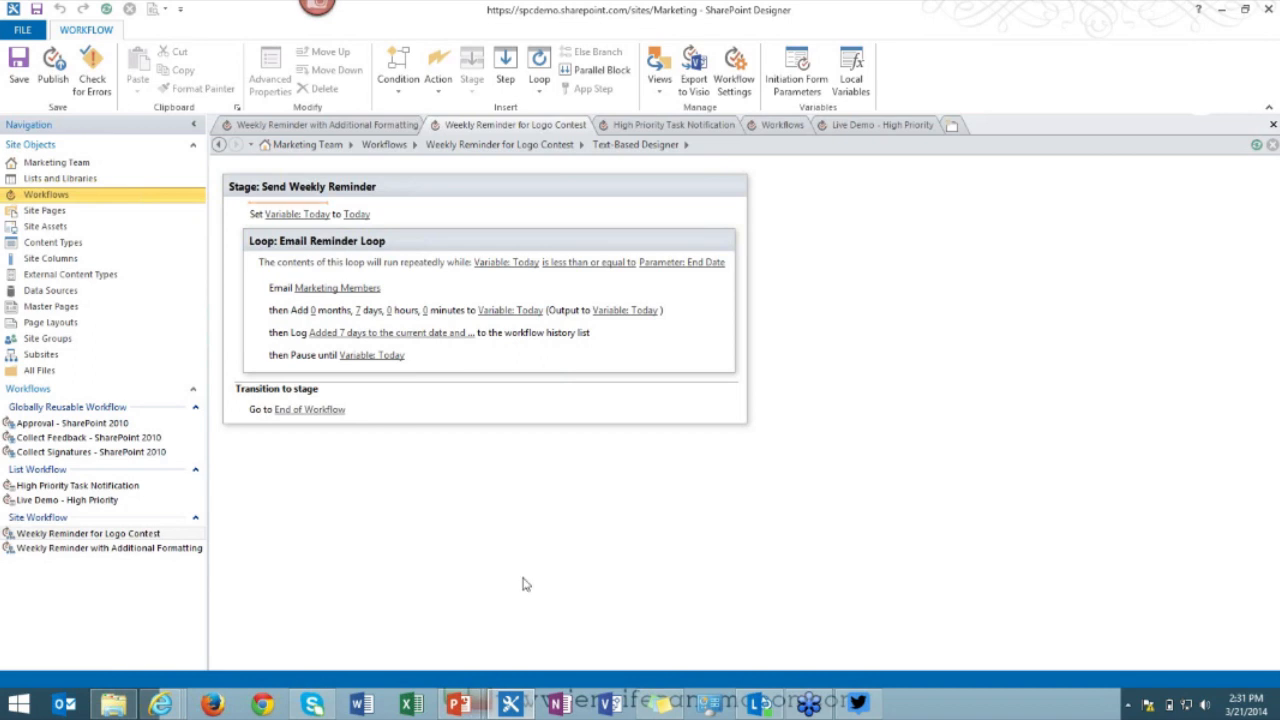
{"action": "left_click", "coordinate": [162, 704]}
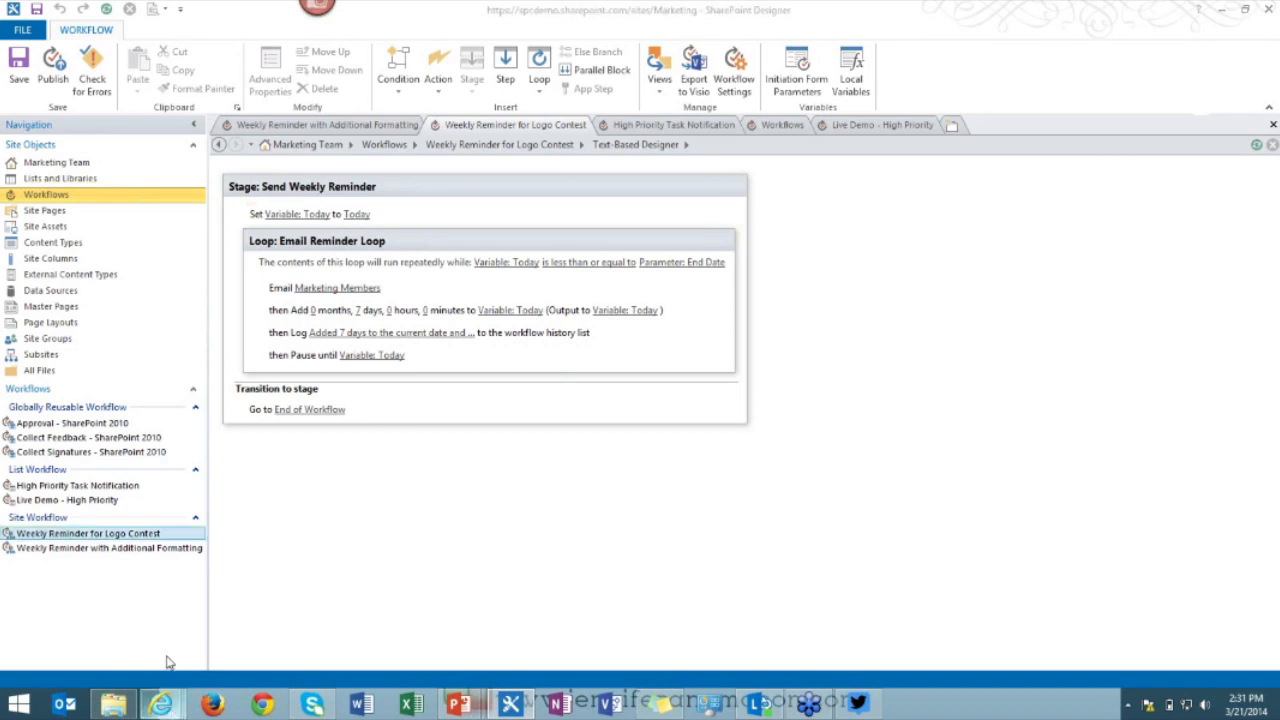
{"action": "left_click", "coordinate": [168, 659]}
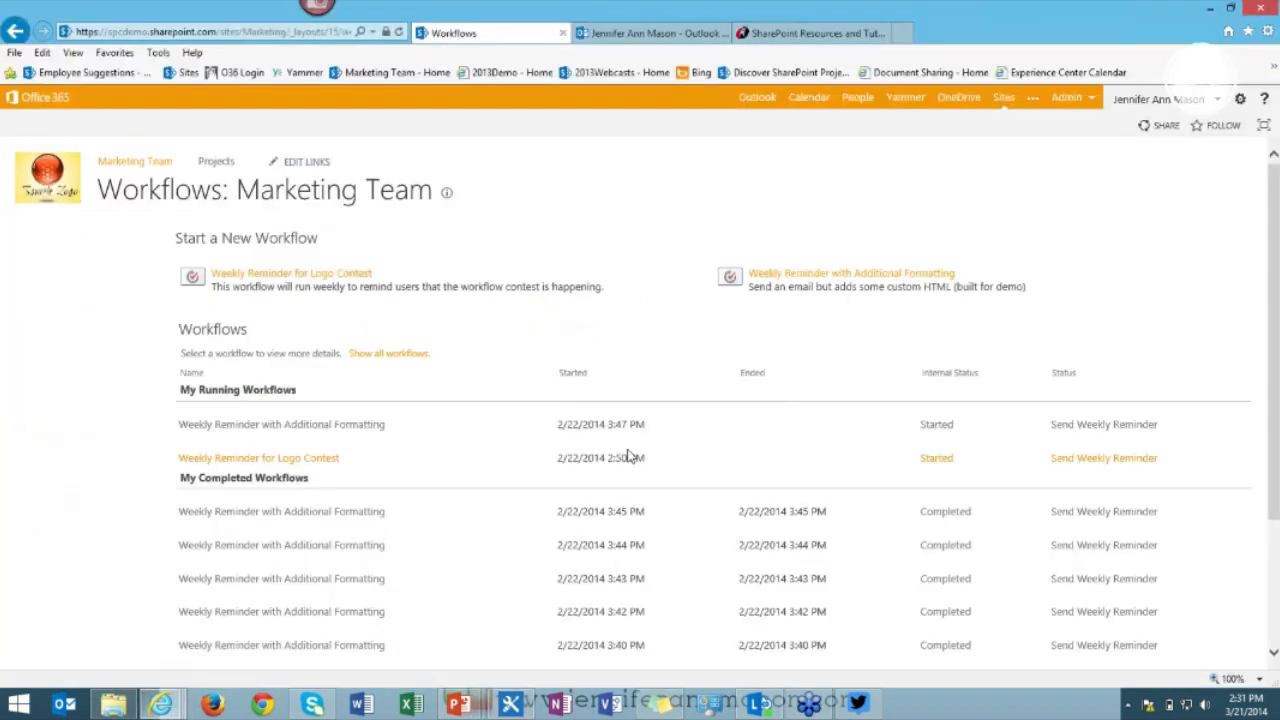
End the currently running Weekly Reminder for Logo Contest workflow.
{"action": "left_click", "coordinate": [294, 460]}
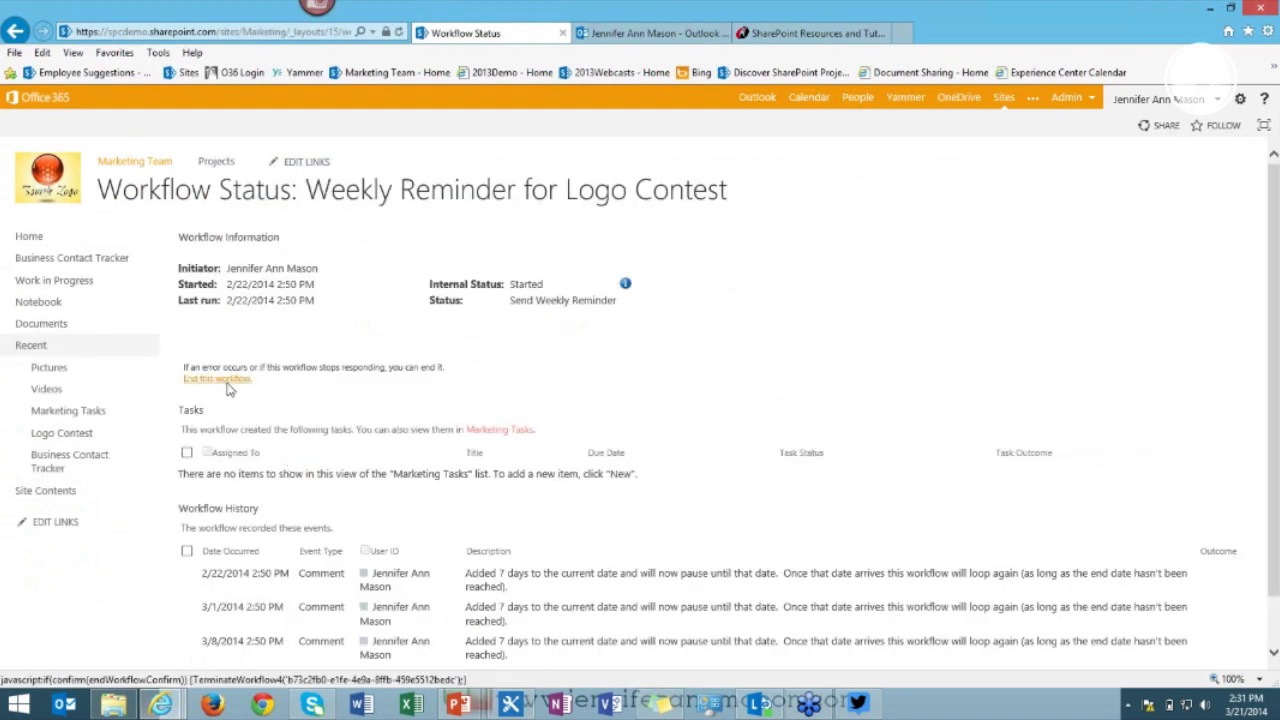
{"action": "left_click", "coordinate": [224, 381]}
{"action": "left_click", "coordinate": [640, 410]}
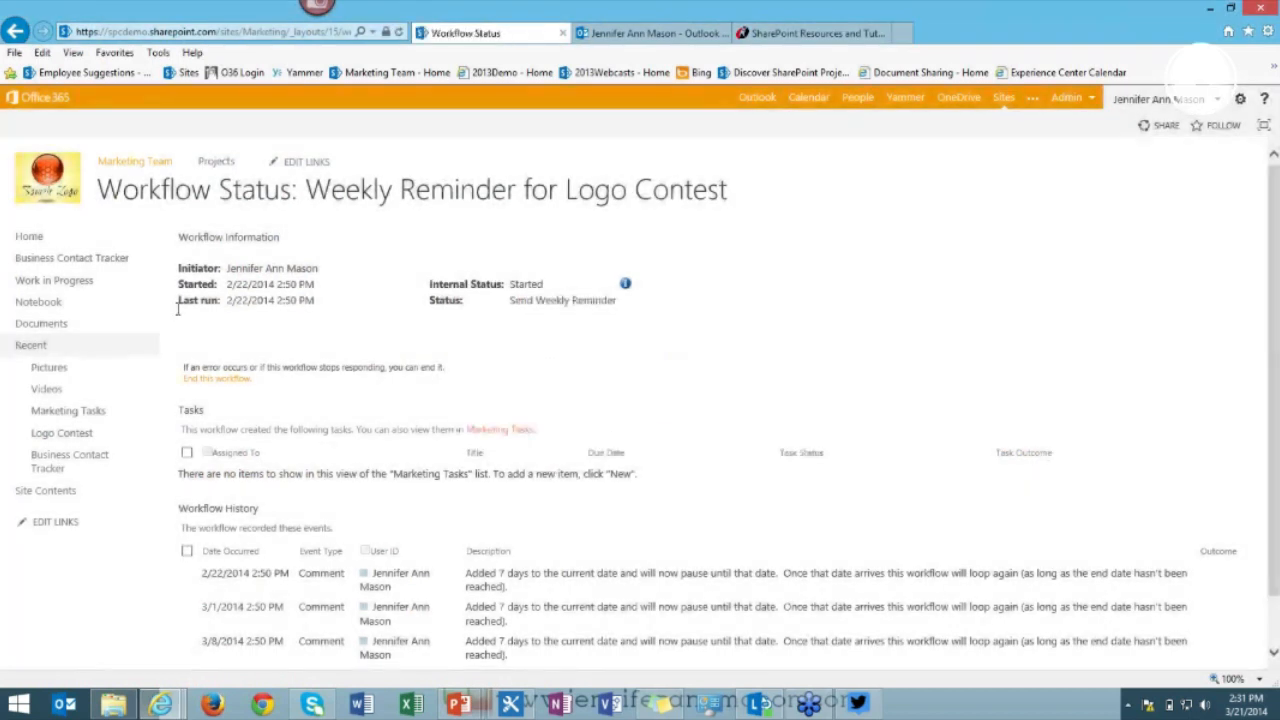
Start a new Weekly Reminder for Logo Contest run with End Date 5/1/2014.
{"action": "left_click", "coordinate": [1243, 103]}
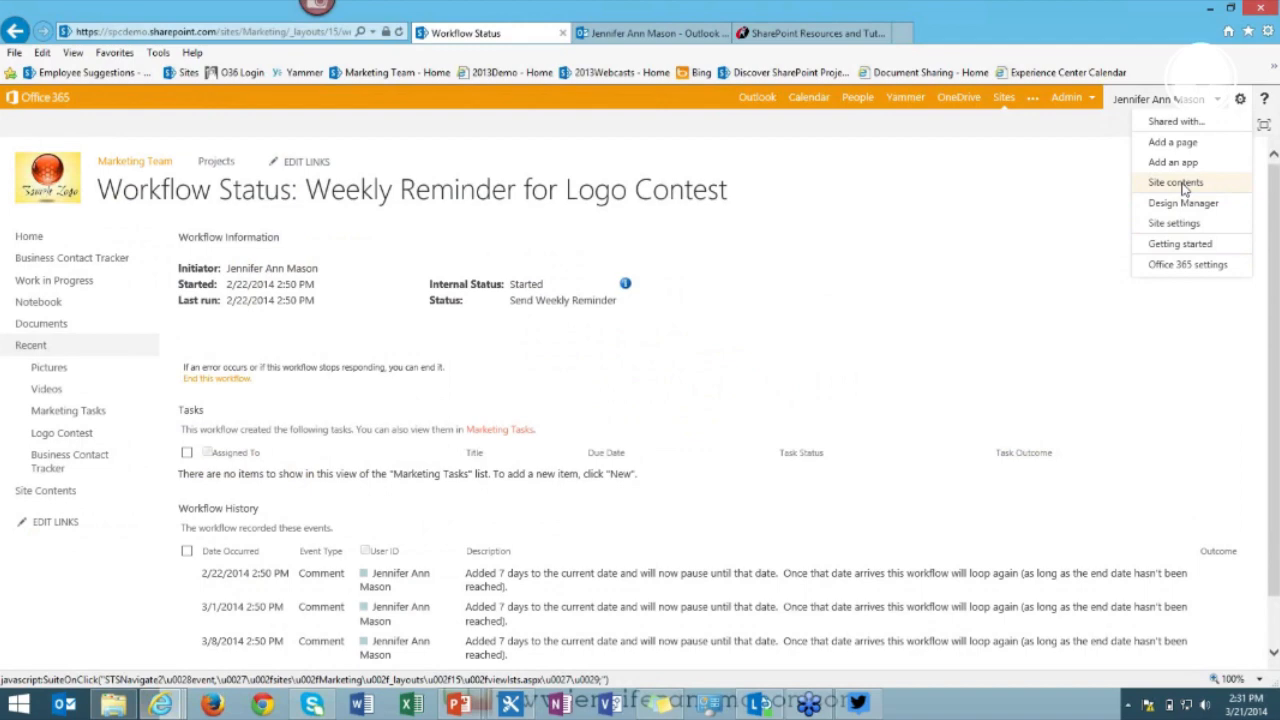
{"action": "left_click", "coordinate": [1180, 183]}
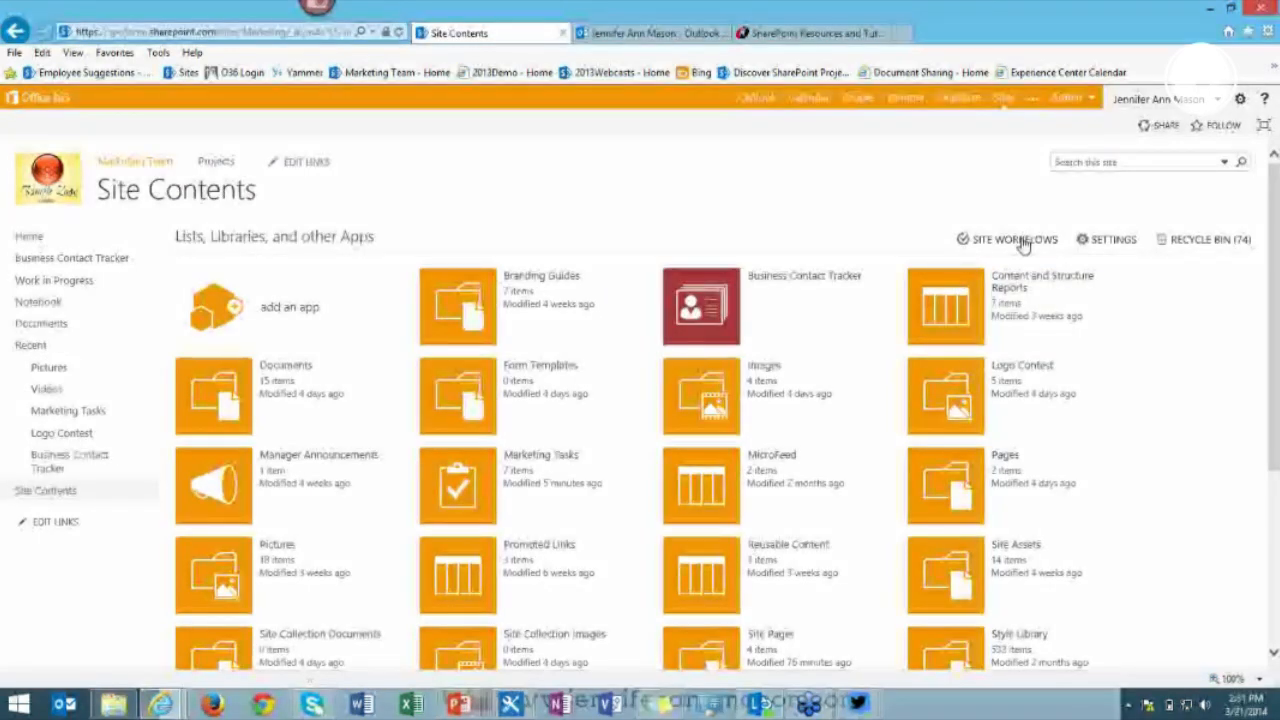
{"action": "left_click", "coordinate": [1020, 241]}
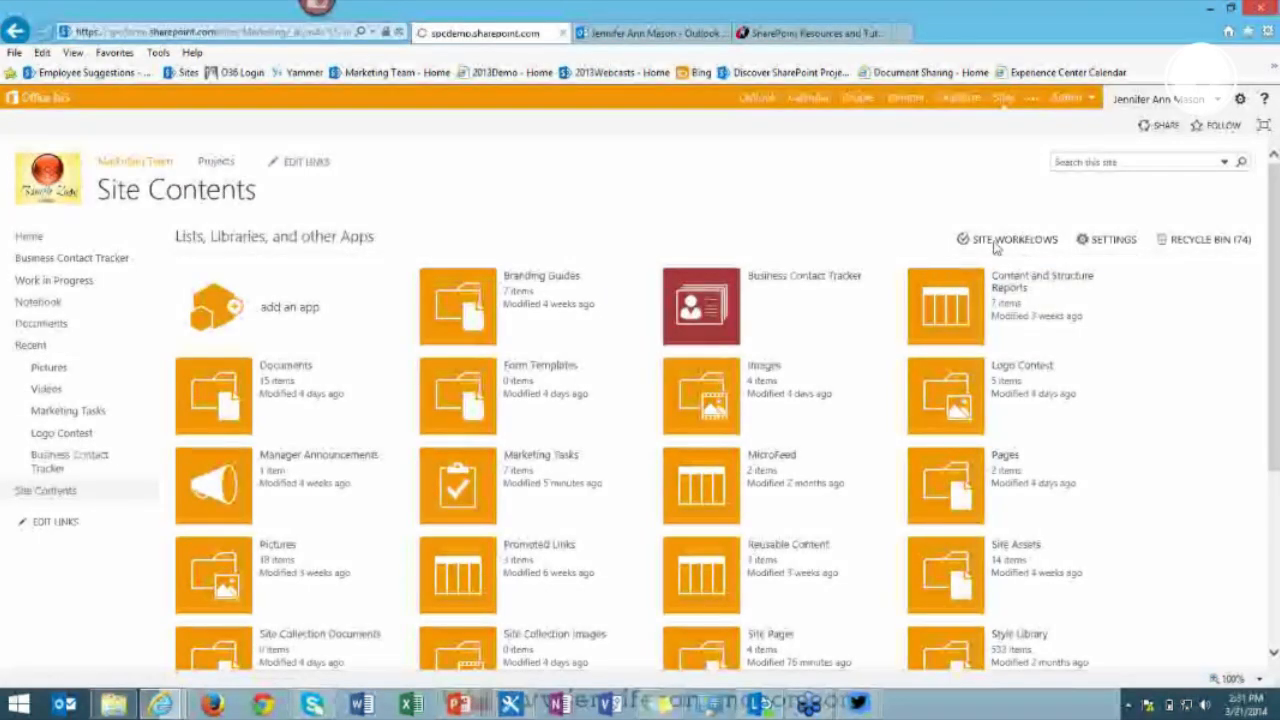
{"action": "left_click", "coordinate": [260, 280]}
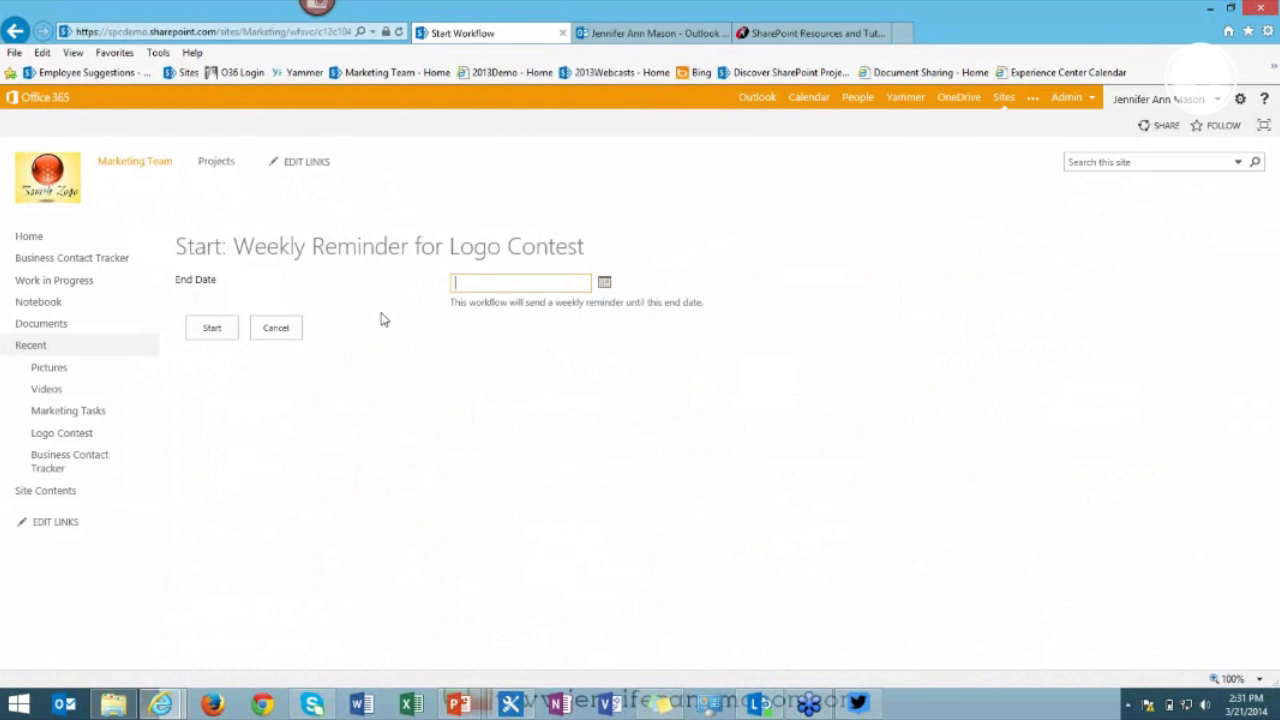
{"action": "left_click", "coordinate": [605, 285]}
{"action": "left_click", "coordinate": [603, 302]}
{"action": "left_click", "coordinate": [605, 307]}
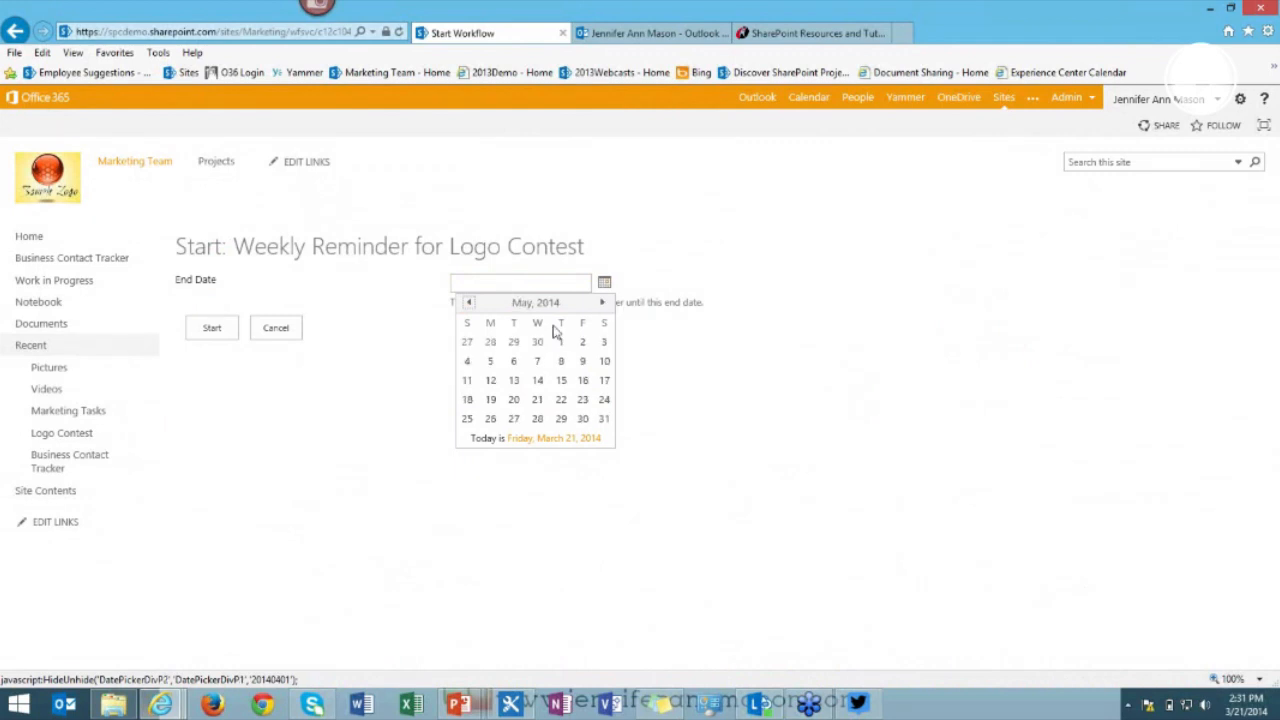
{"action": "left_click", "coordinate": [561, 343]}
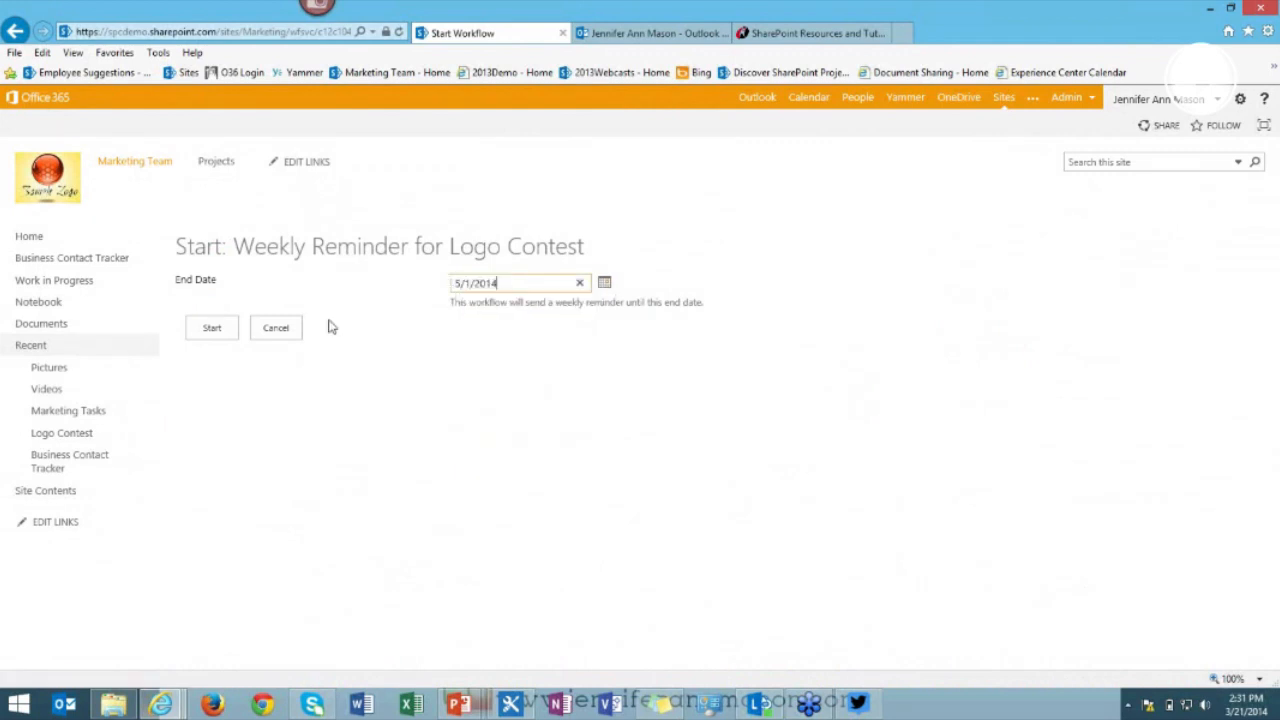
{"action": "left_click", "coordinate": [211, 338]}
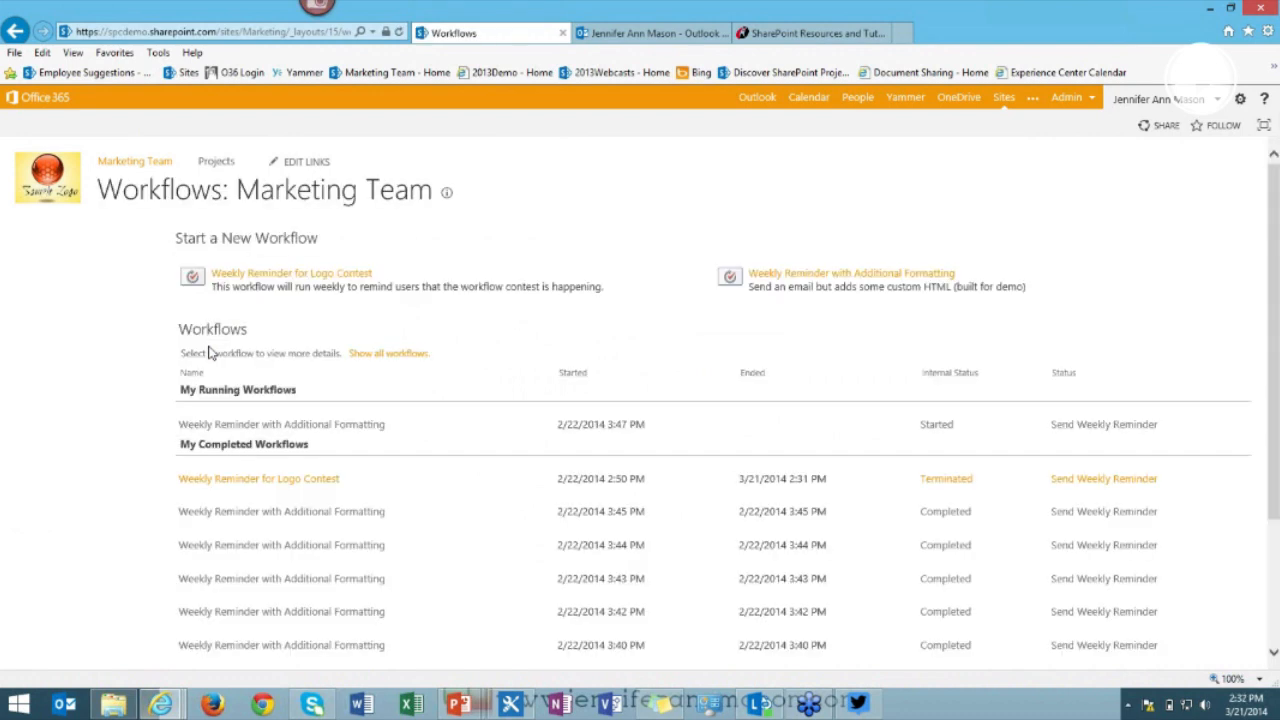
Refresh the workflows page, view the running Logo Contest reminder's status, and return to SharePoint Designer.
{"action": "left_click", "coordinate": [399, 33]}
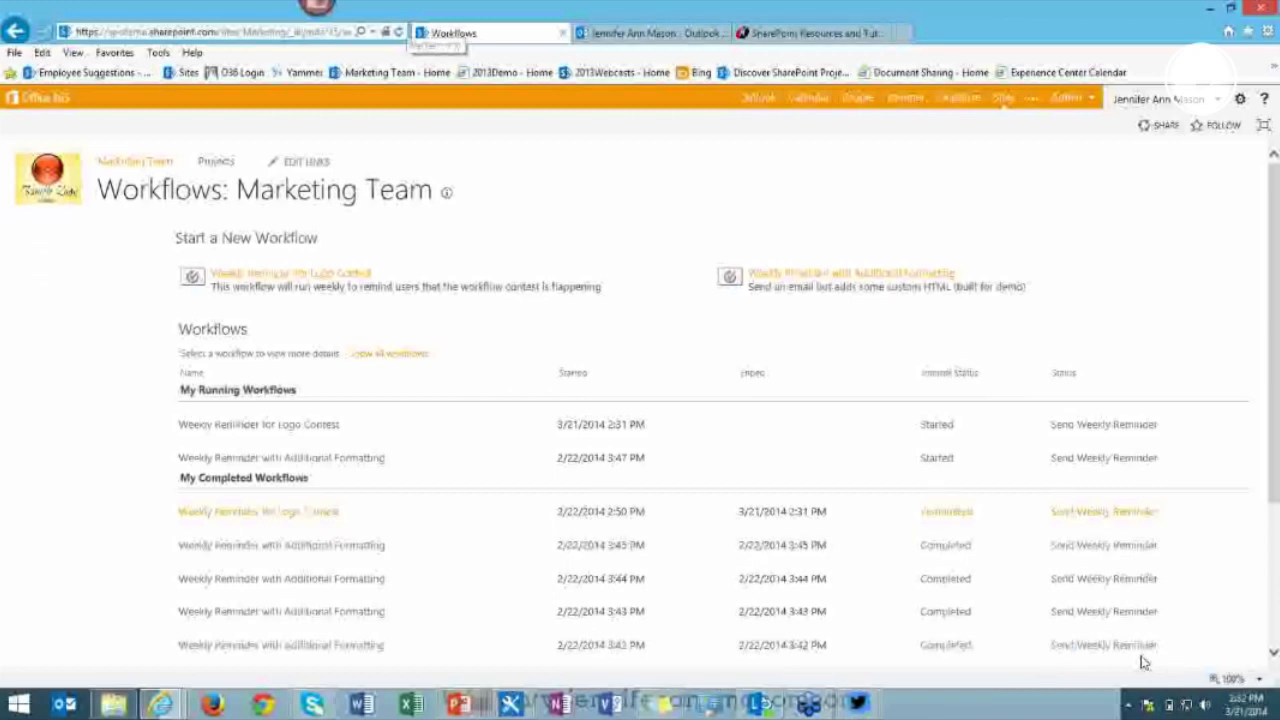
{"action": "left_click", "coordinate": [290, 428]}
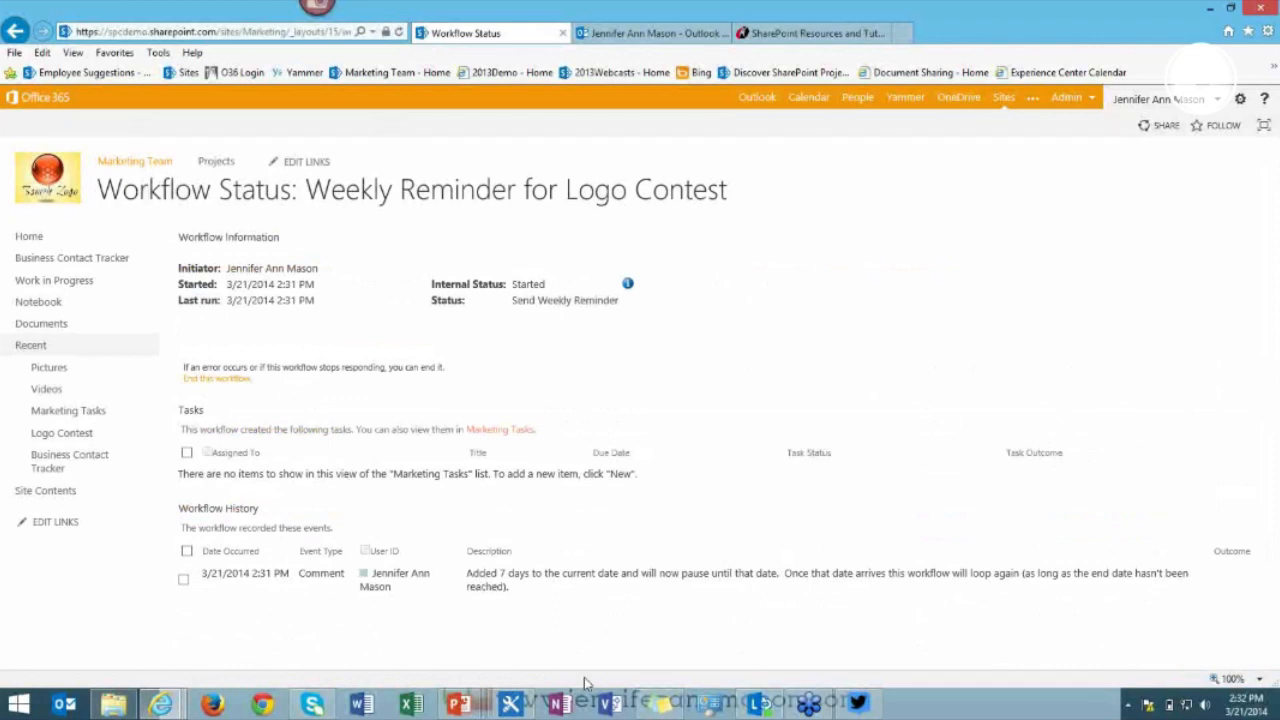
{"action": "left_click", "coordinate": [509, 706]}
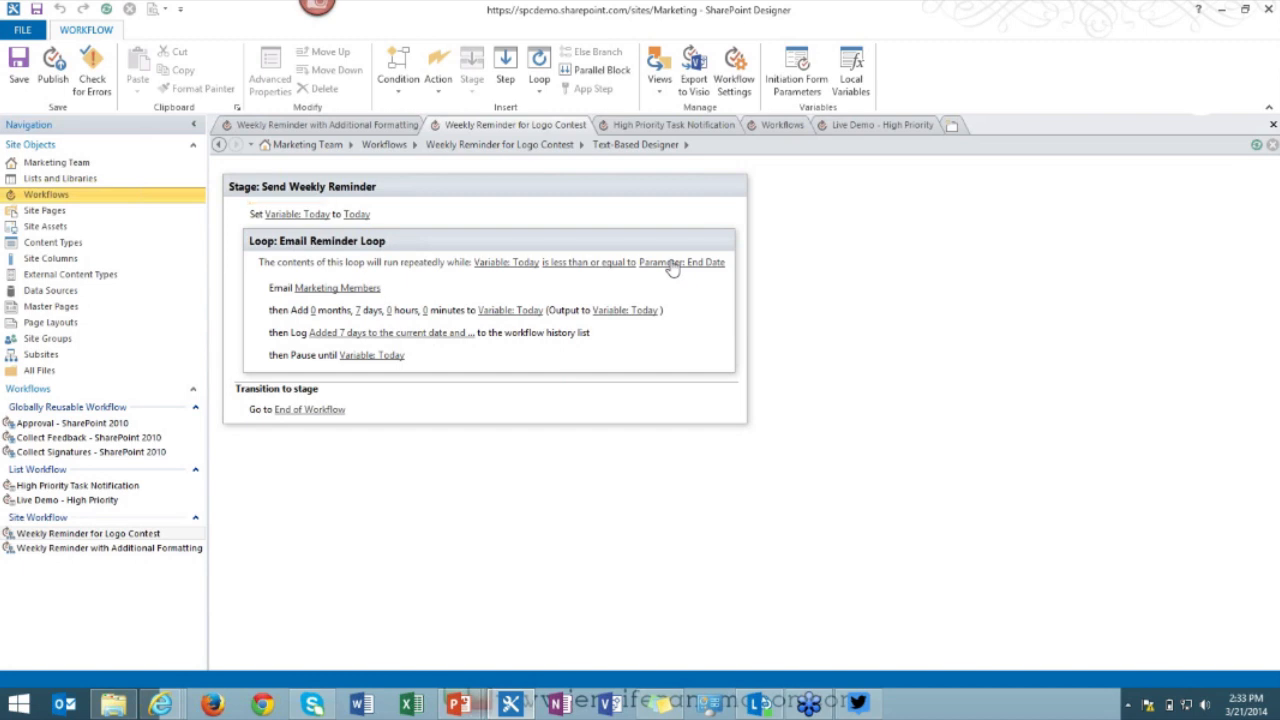
Inspect the add-7-days action and loop types, then open the Marketing Members reminder e-mail definition.
{"action": "left_click", "coordinate": [500, 312]}
{"action": "left_click", "coordinate": [270, 450]}
{"action": "left_click", "coordinate": [330, 312]}
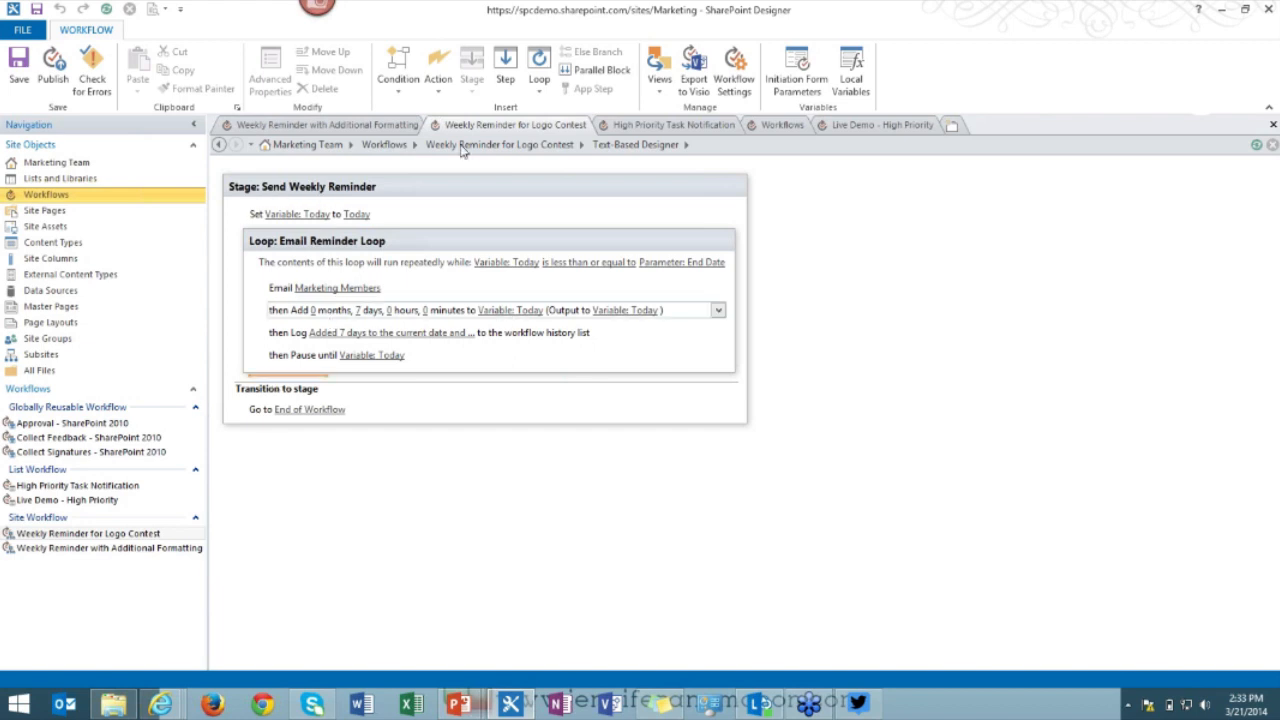
{"action": "left_click", "coordinate": [539, 80]}
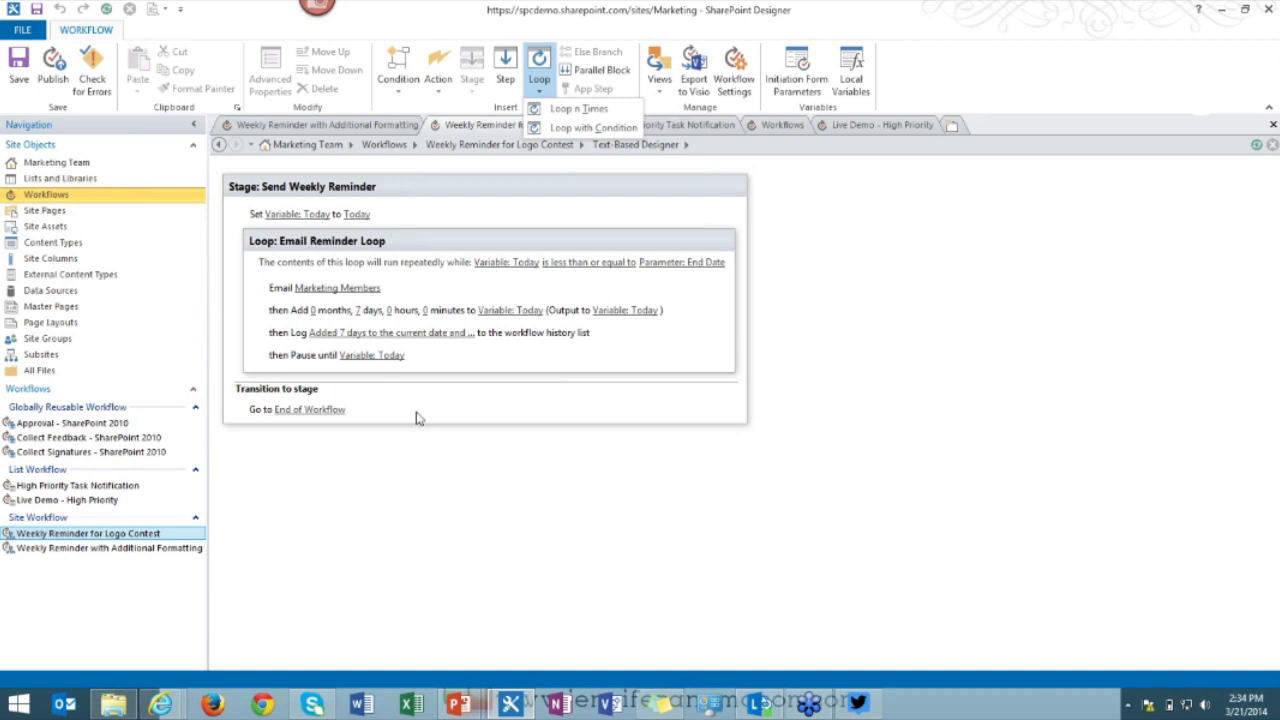
{"action": "left_click", "coordinate": [328, 291]}
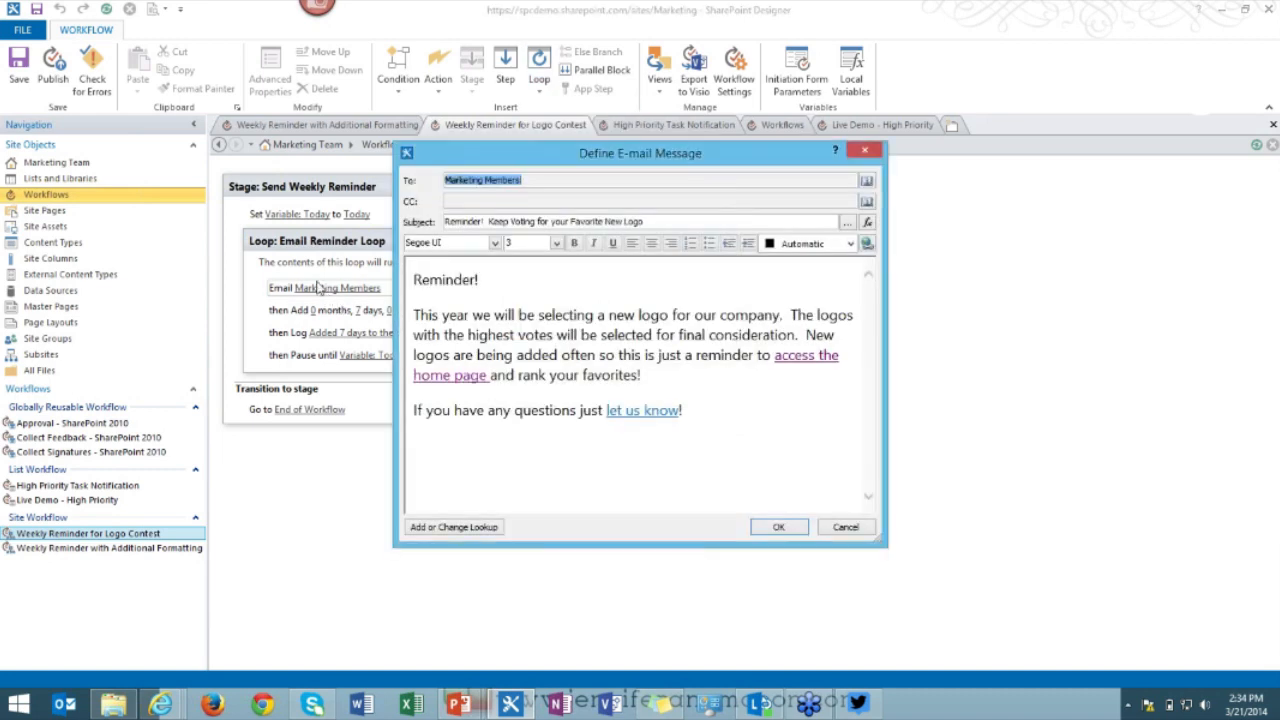
Review the reminder's subject and body, cancel the e-mail definition unchanged, and select the Additional Formatting workflow.
{"action": "left_click", "coordinate": [658, 221]}
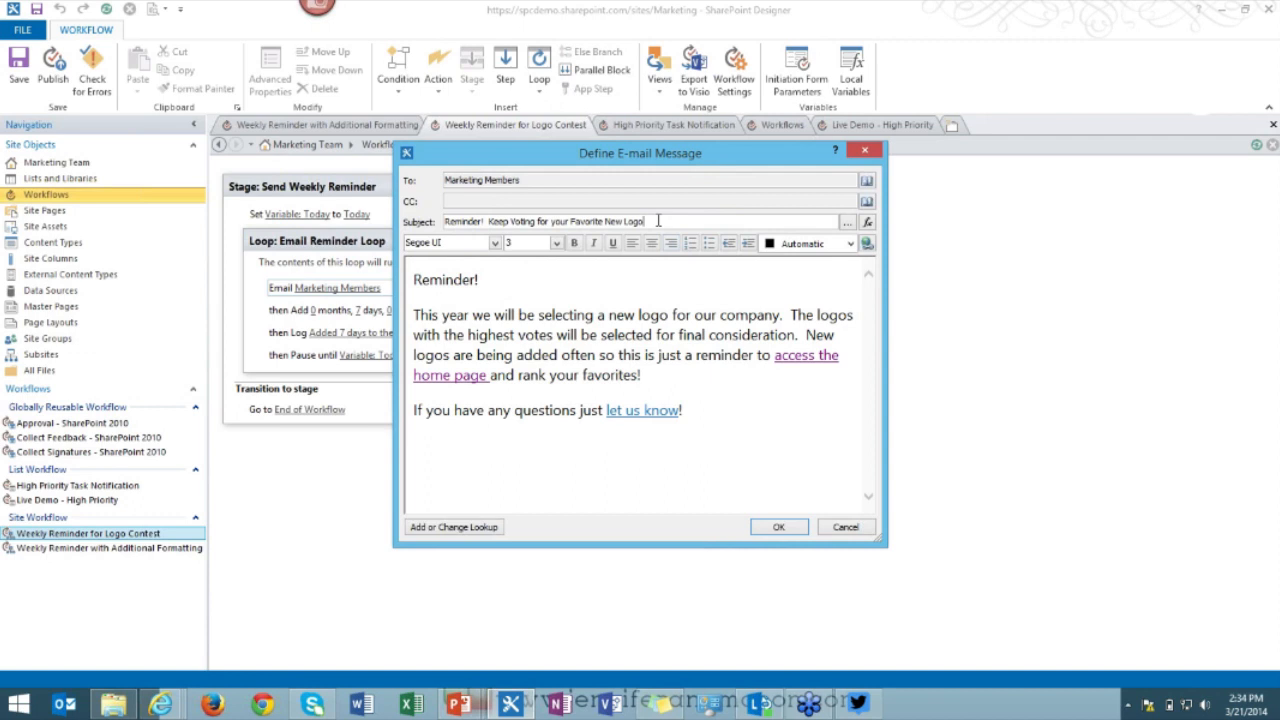
{"action": "left_click", "coordinate": [532, 285]}
{"action": "left_click", "coordinate": [847, 528]}
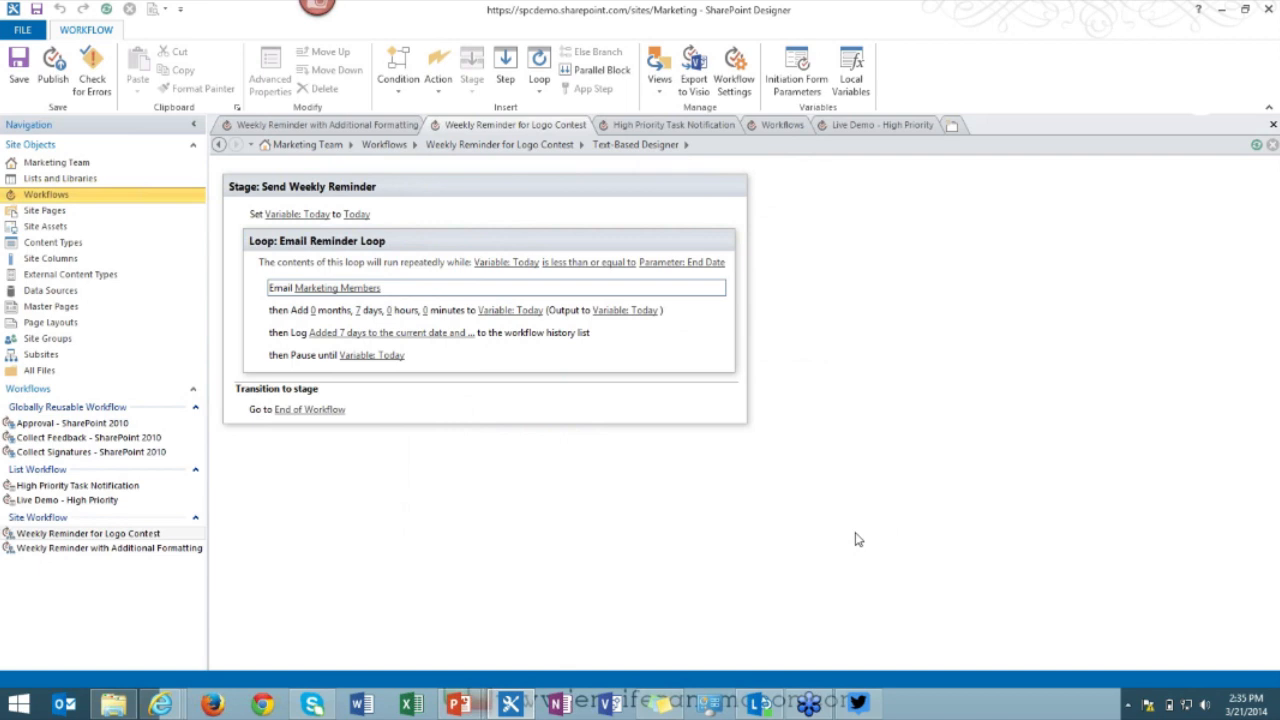
{"action": "left_click", "coordinate": [140, 552]}
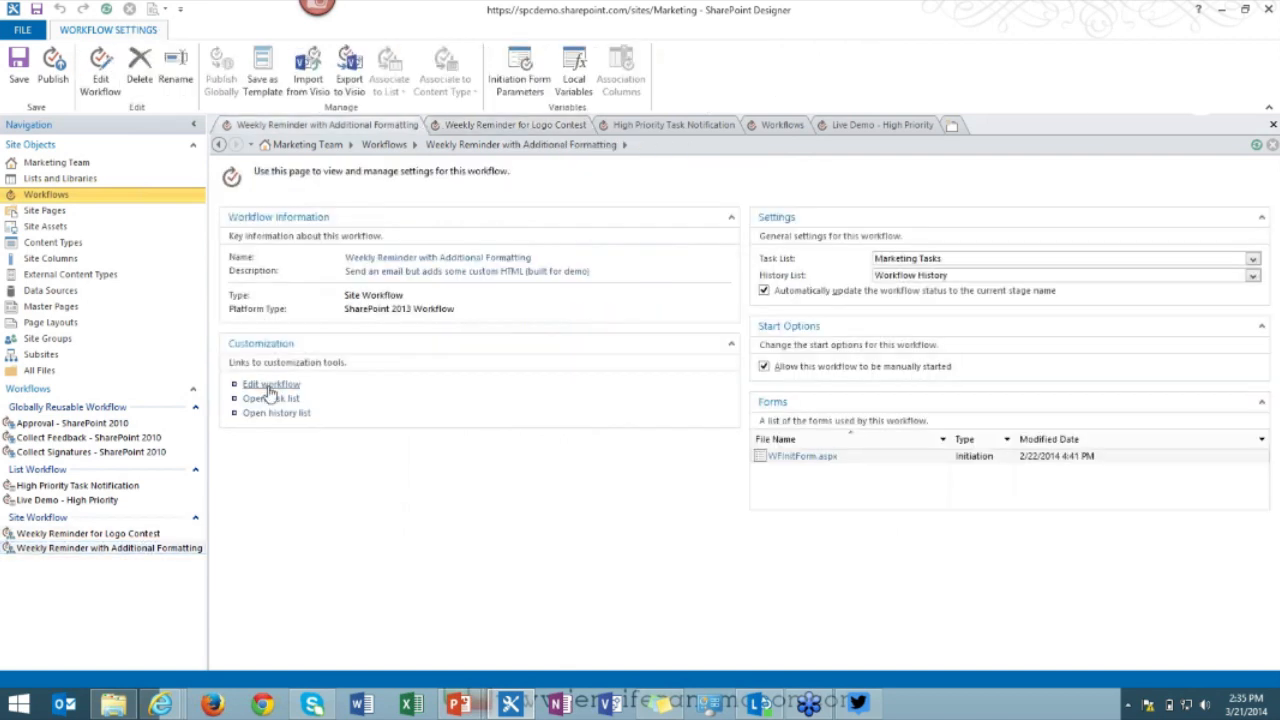
Open the Additional Formatting workflow for editing and glance at its Email Marketing Members message definition.
{"action": "left_click", "coordinate": [269, 386]}
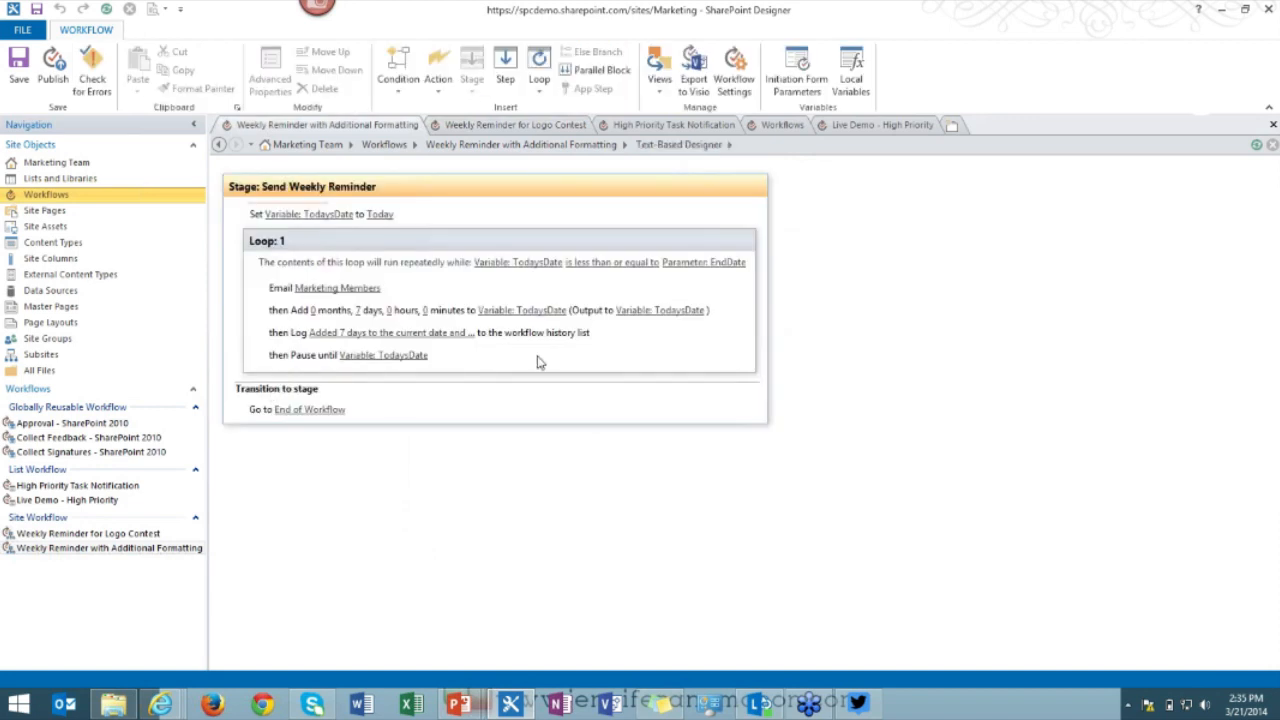
{"action": "left_click", "coordinate": [537, 360]}
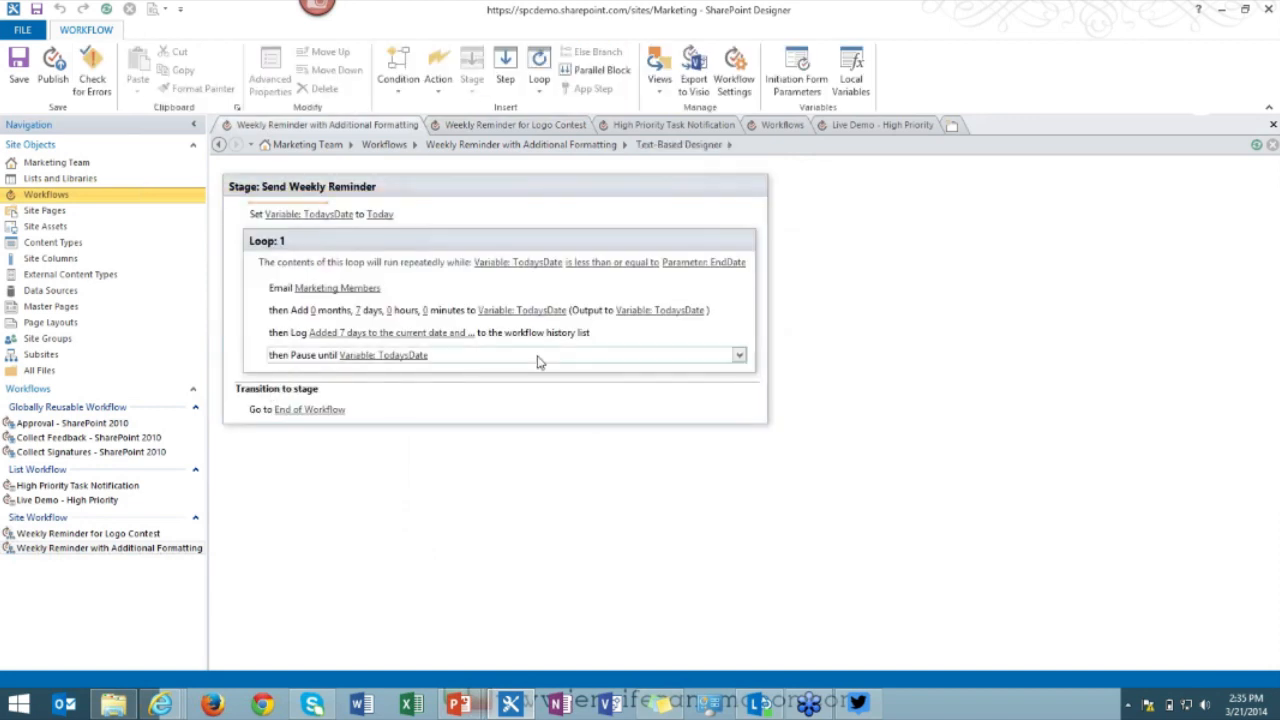
{"action": "left_click", "coordinate": [380, 293]}
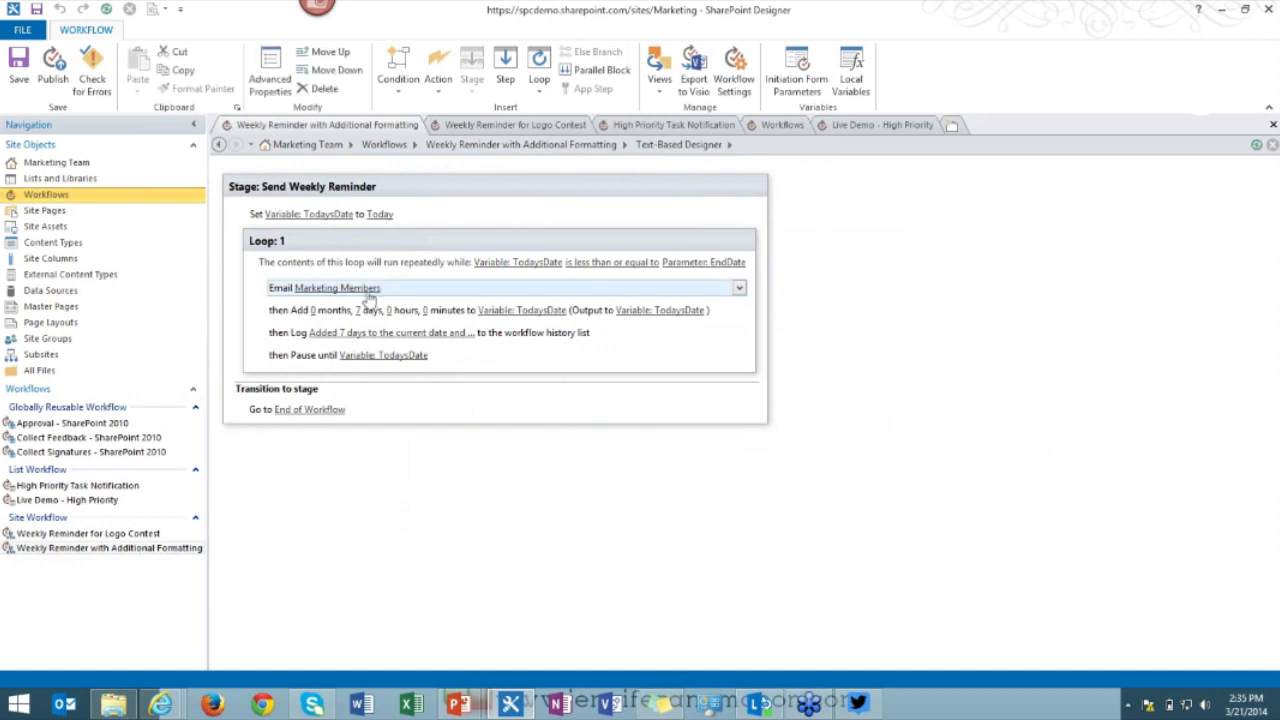
{"action": "left_click", "coordinate": [366, 290]}
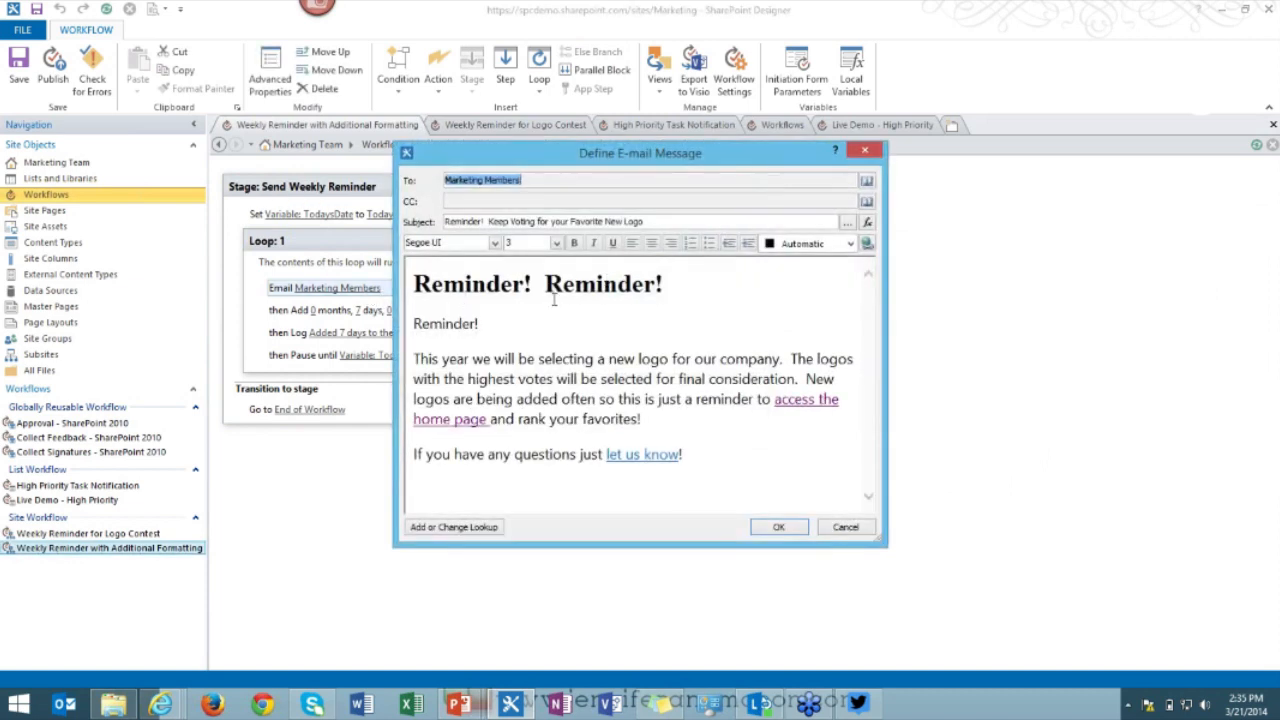
{"action": "left_click", "coordinate": [846, 527]}
View the e-mail Body's raw HTML, including the h1 heading, via Advanced Properties, then cancel both dialogs.
{"action": "left_click", "coordinate": [272, 84]}
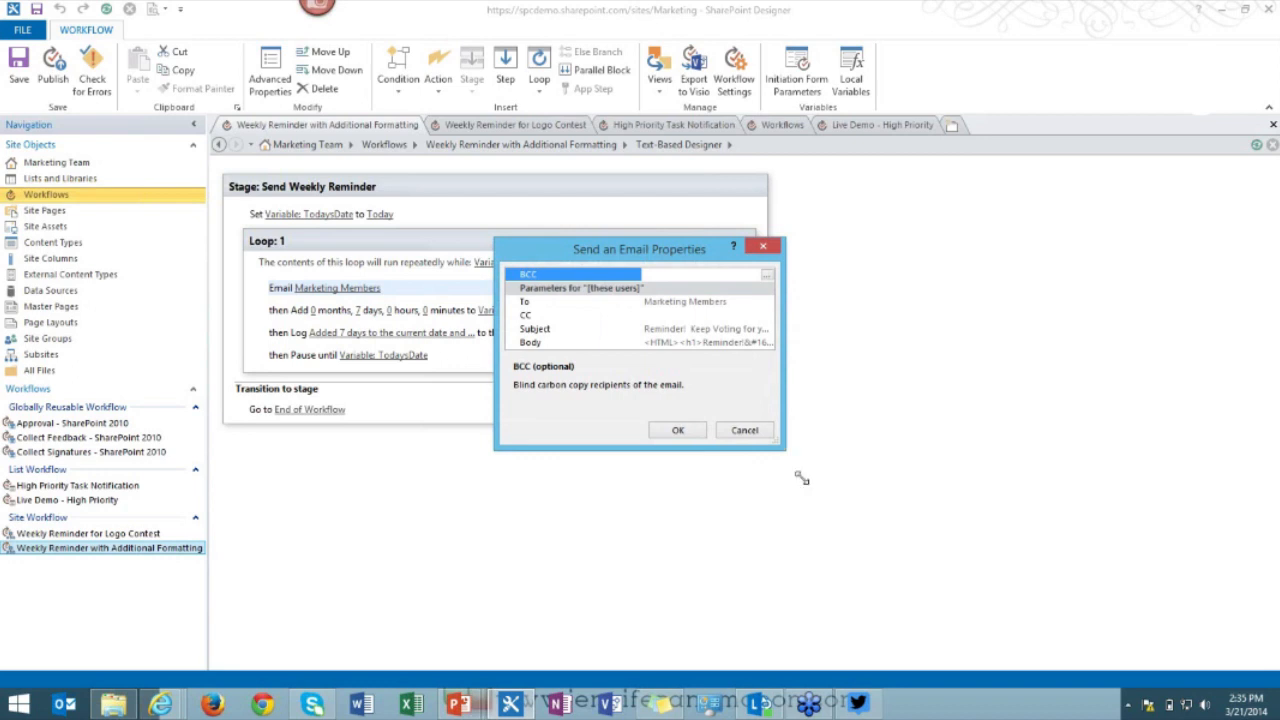
{"action": "left_click_drag", "start_coordinate": [802, 479], "coordinate": [988, 588]}
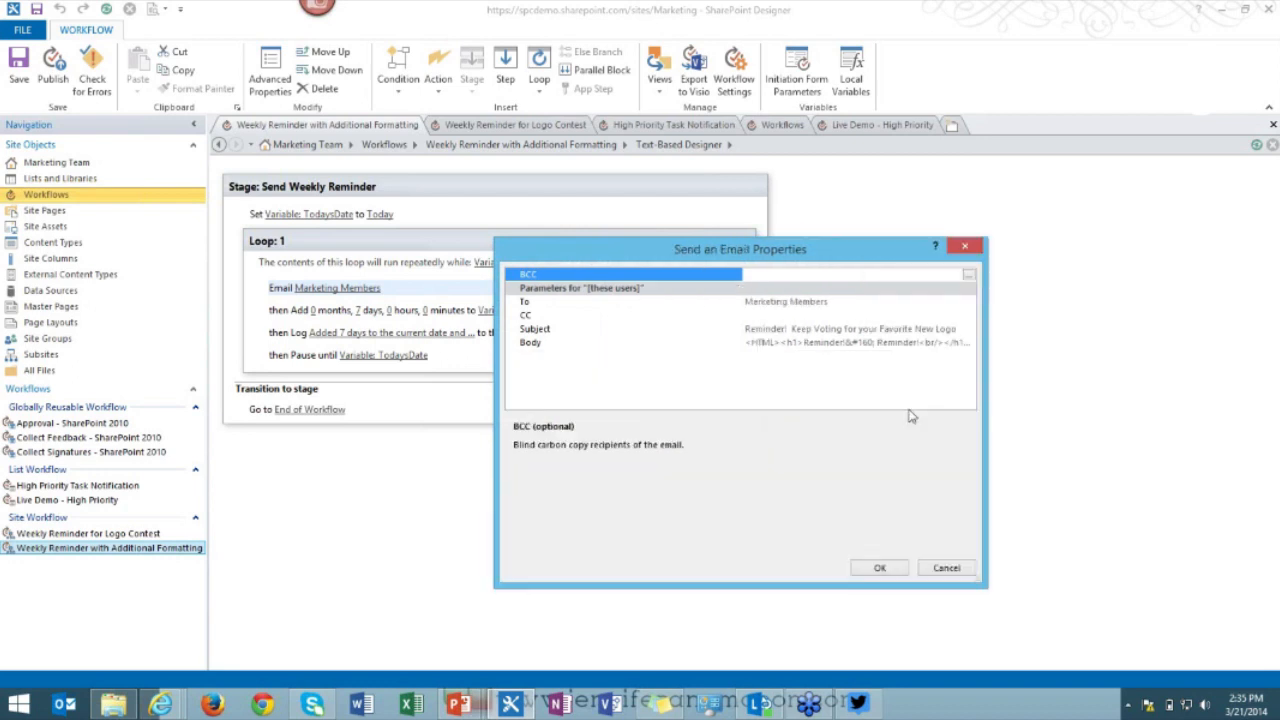
{"action": "left_click", "coordinate": [851, 342]}
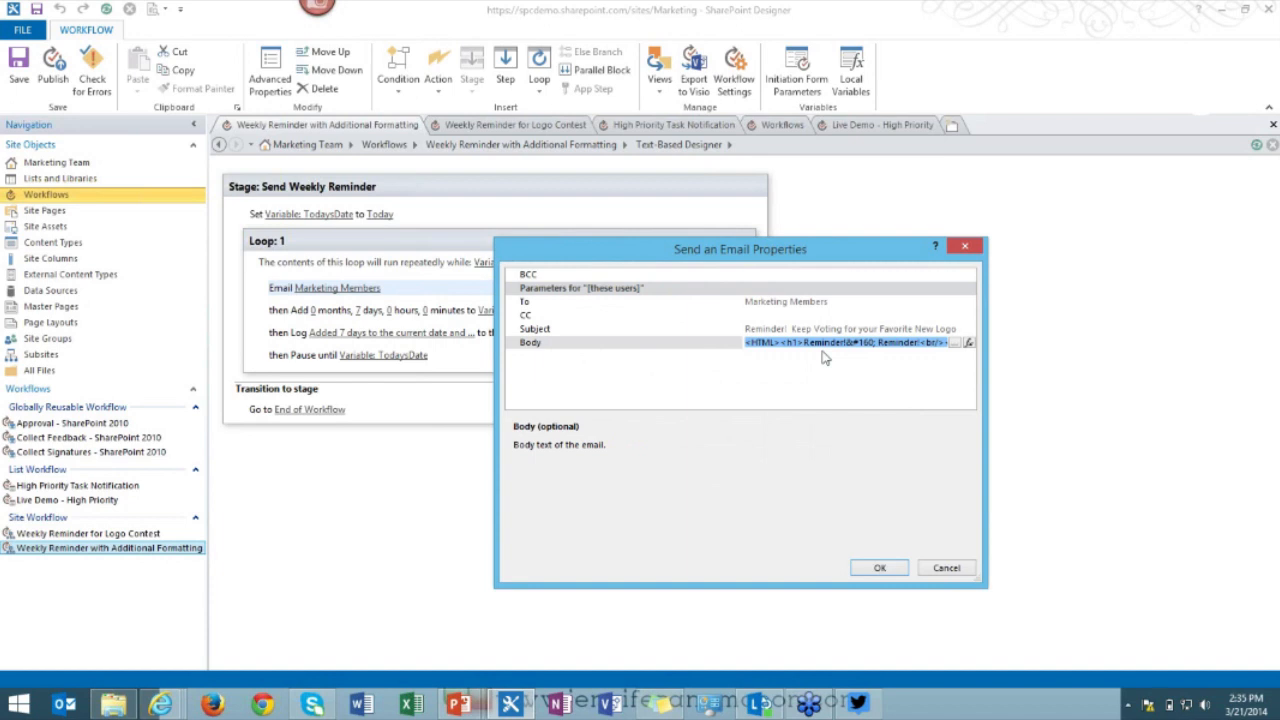
{"action": "left_click", "coordinate": [958, 343]}
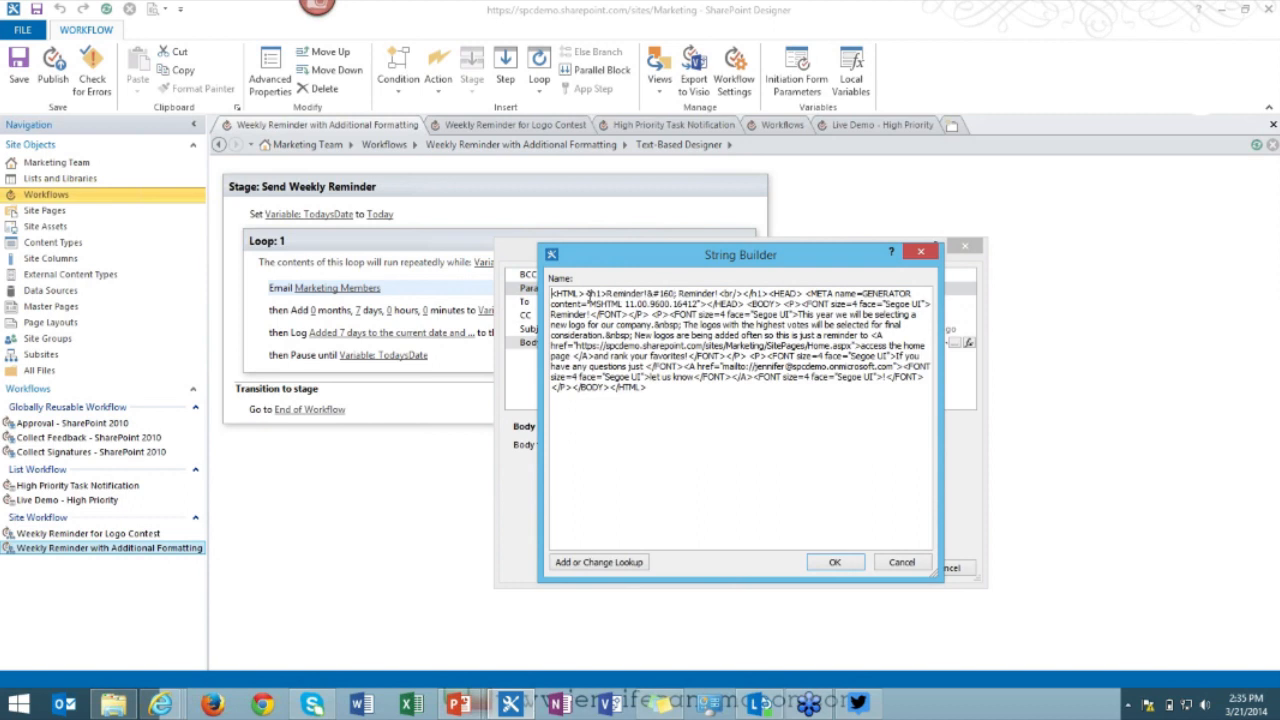
{"action": "left_click_drag", "start_coordinate": [589, 293], "coordinate": [651, 293]}
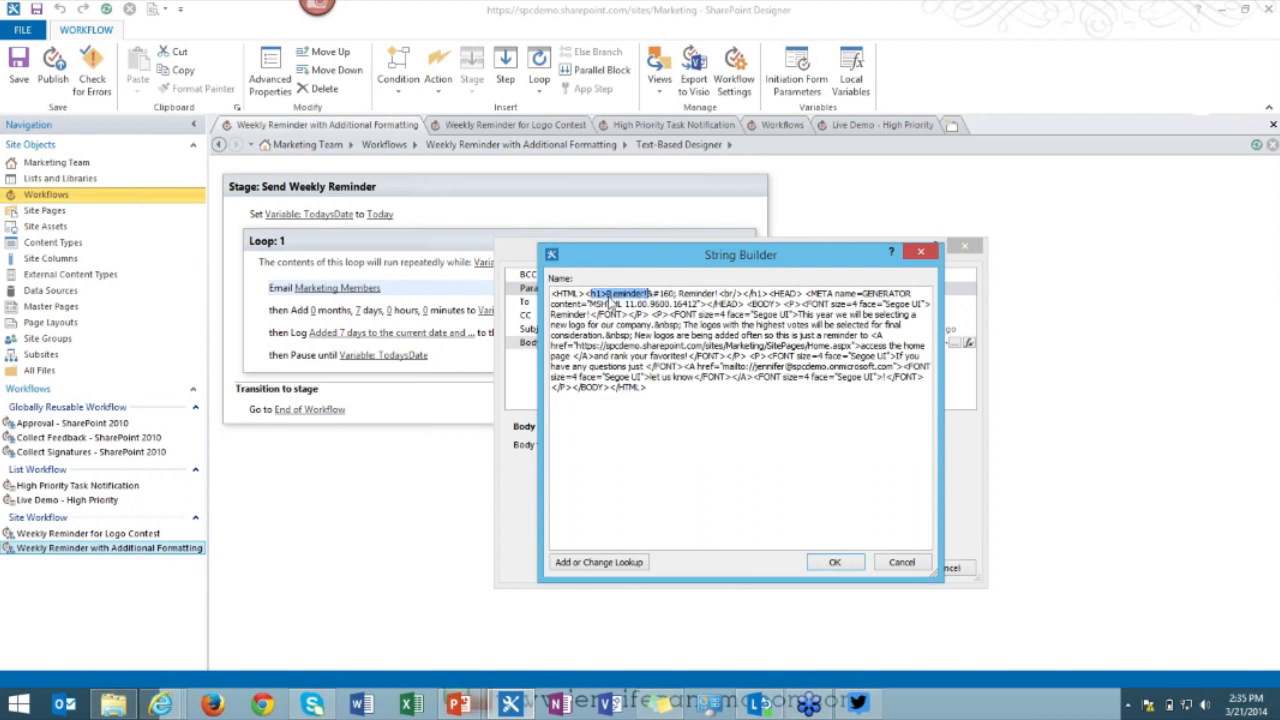
{"action": "left_click", "coordinate": [903, 563]}
{"action": "left_click", "coordinate": [945, 570]}
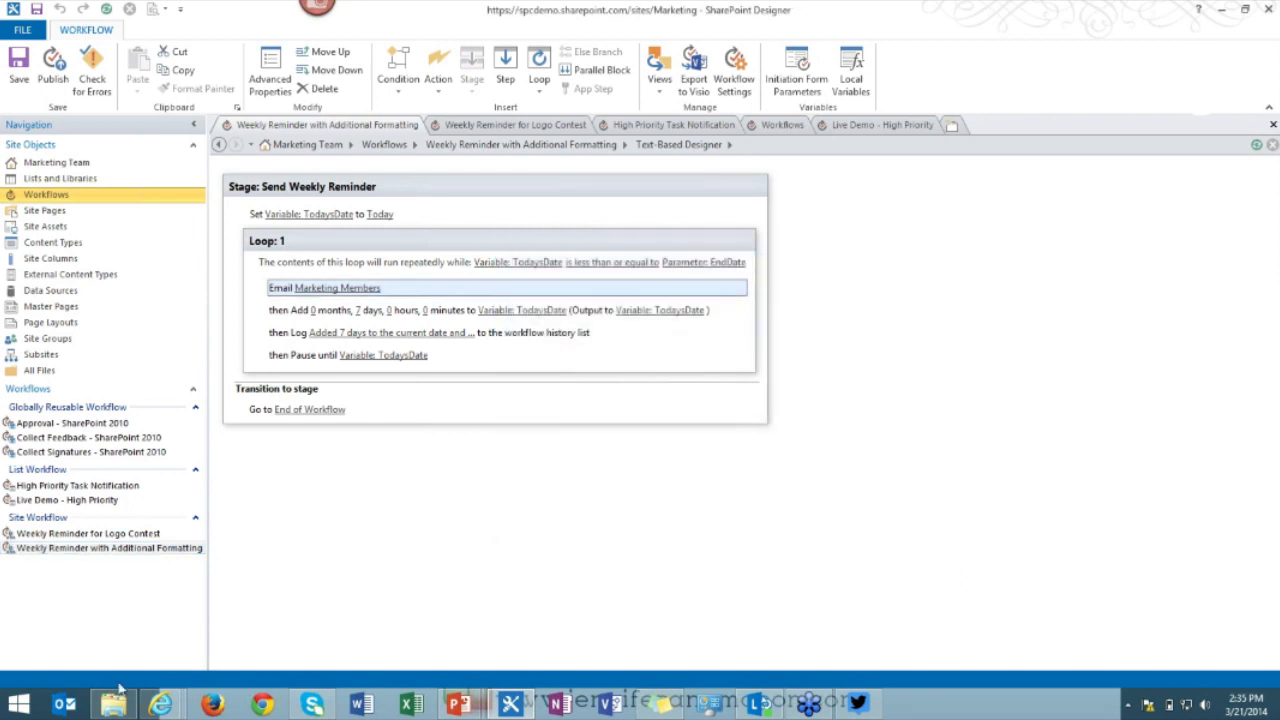
{"action": "left_click", "coordinate": [160, 704]}
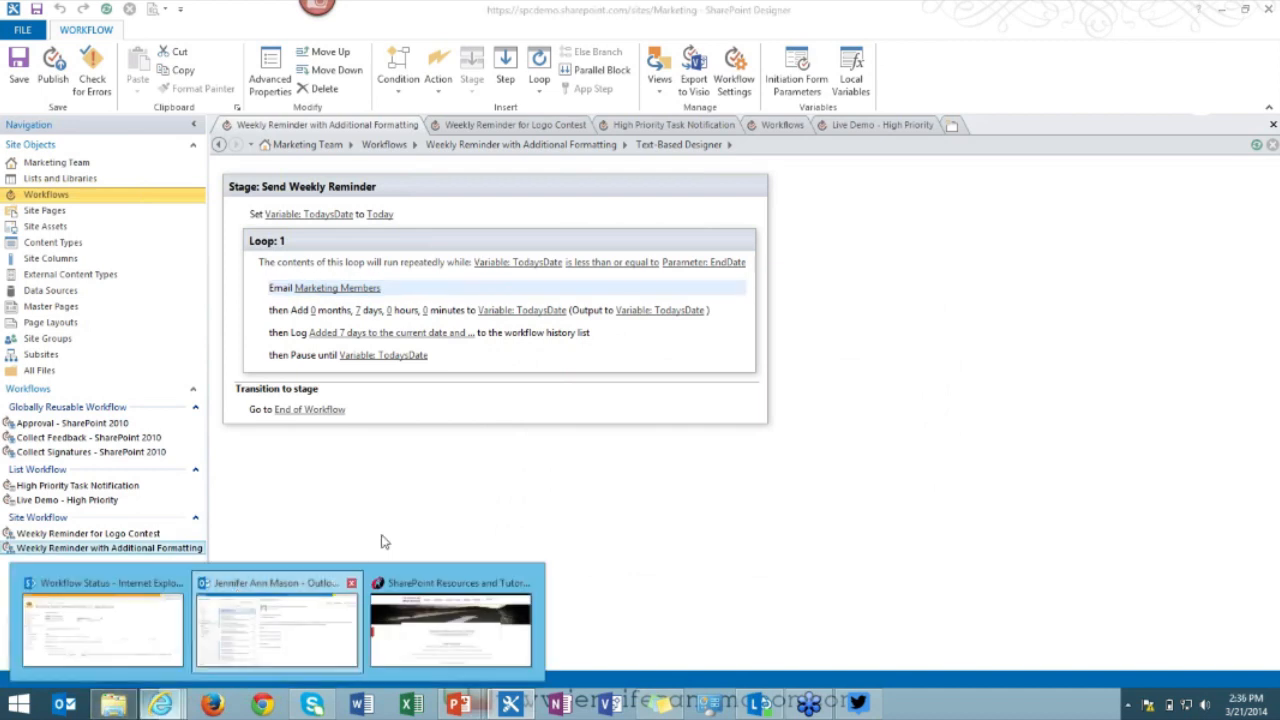
{"action": "left_click", "coordinate": [277, 625]}
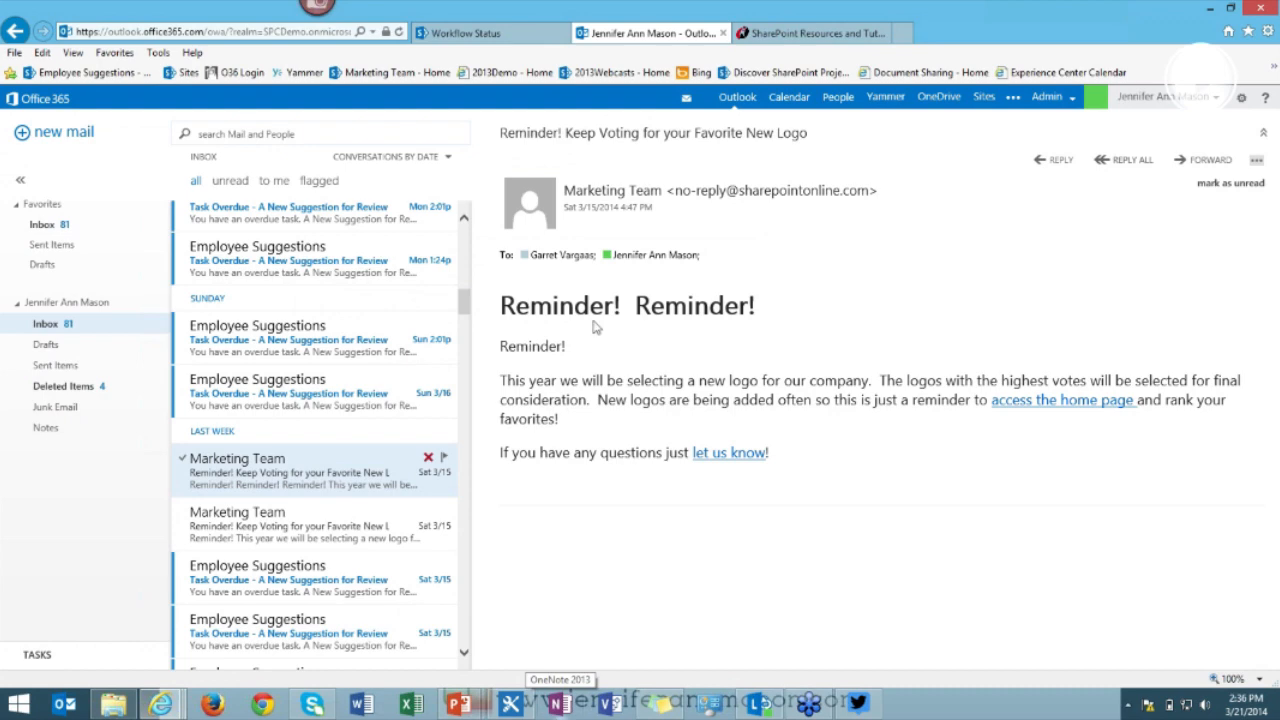
{"action": "left_click", "coordinate": [488, 36]}
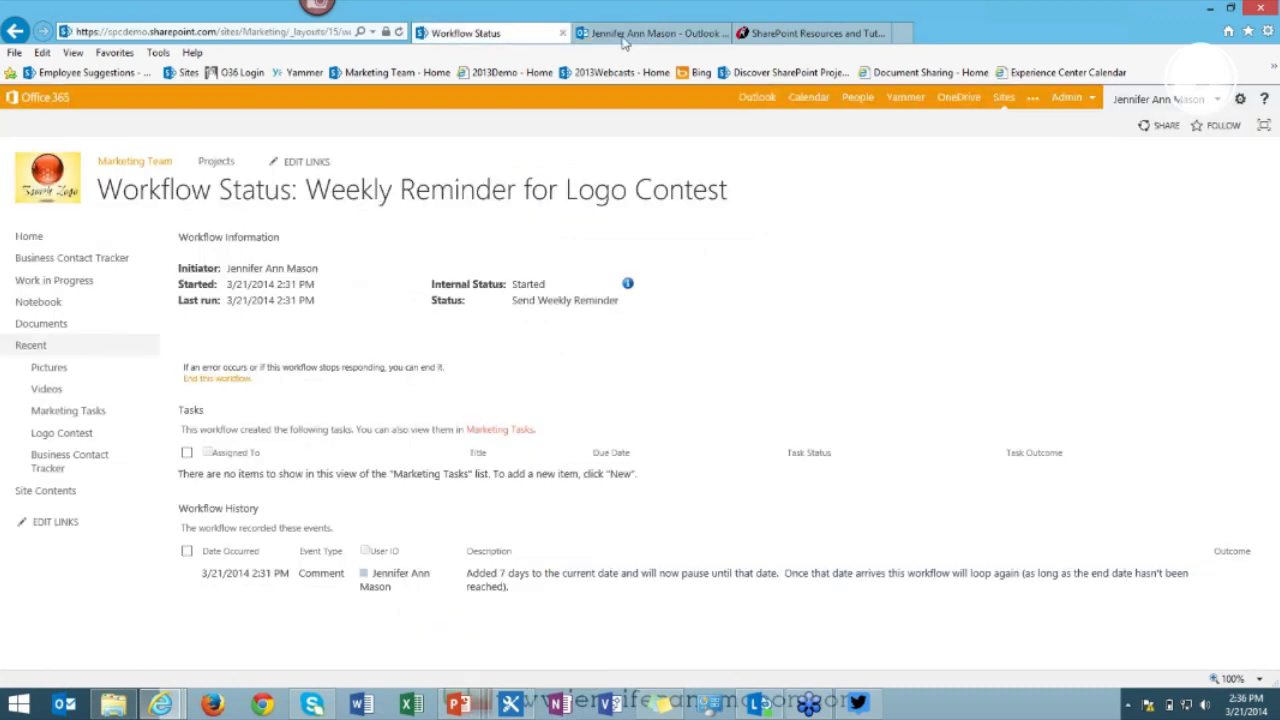
{"action": "left_click", "coordinate": [623, 36]}
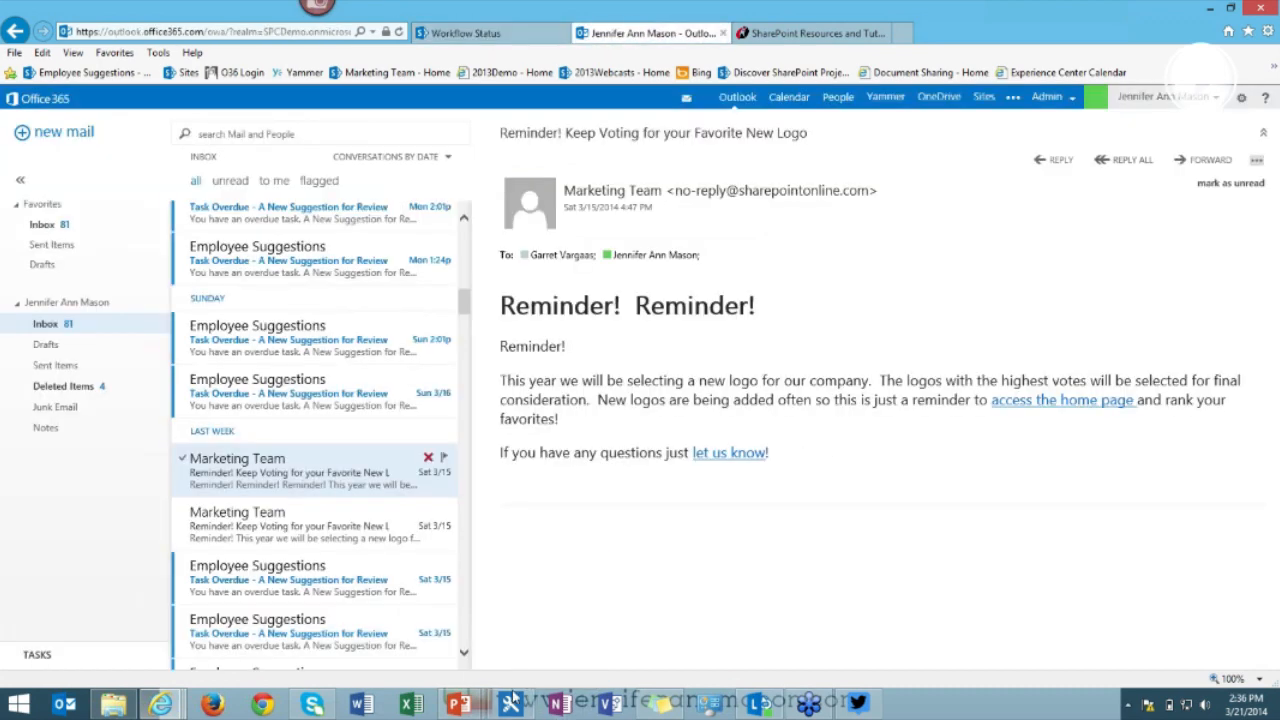
{"action": "left_click", "coordinate": [511, 704]}
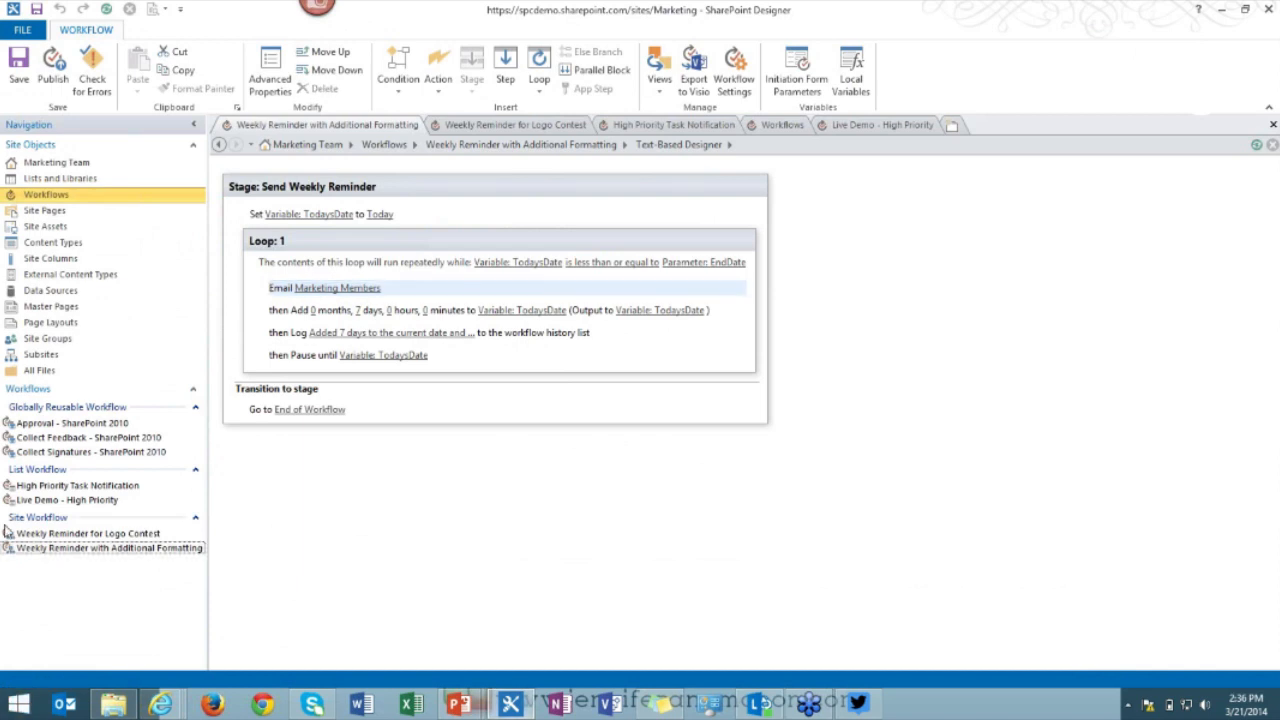
Create a new site workflow named 'Weekly Reminfer (Live Demo)' from the Workflows list.
{"action": "left_click", "coordinate": [40, 197]}
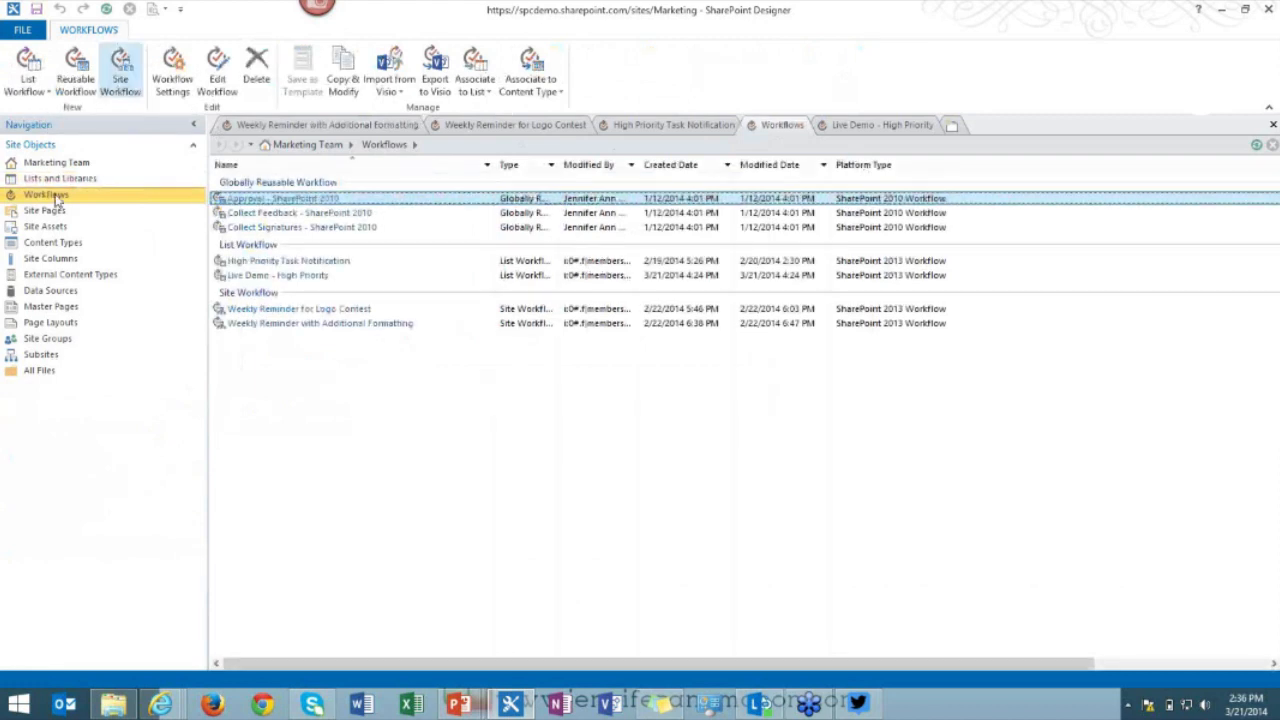
{"action": "left_click", "coordinate": [118, 88]}
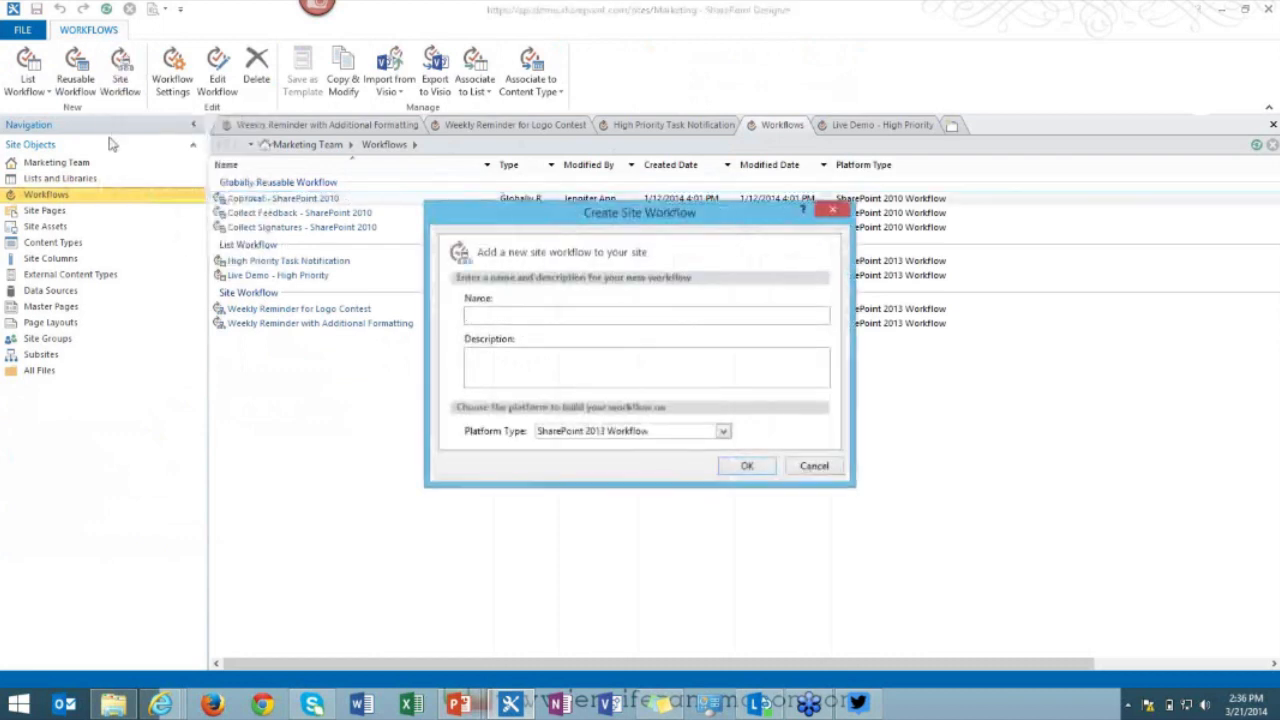
{"action": "type", "text": "Weekly Remin"}
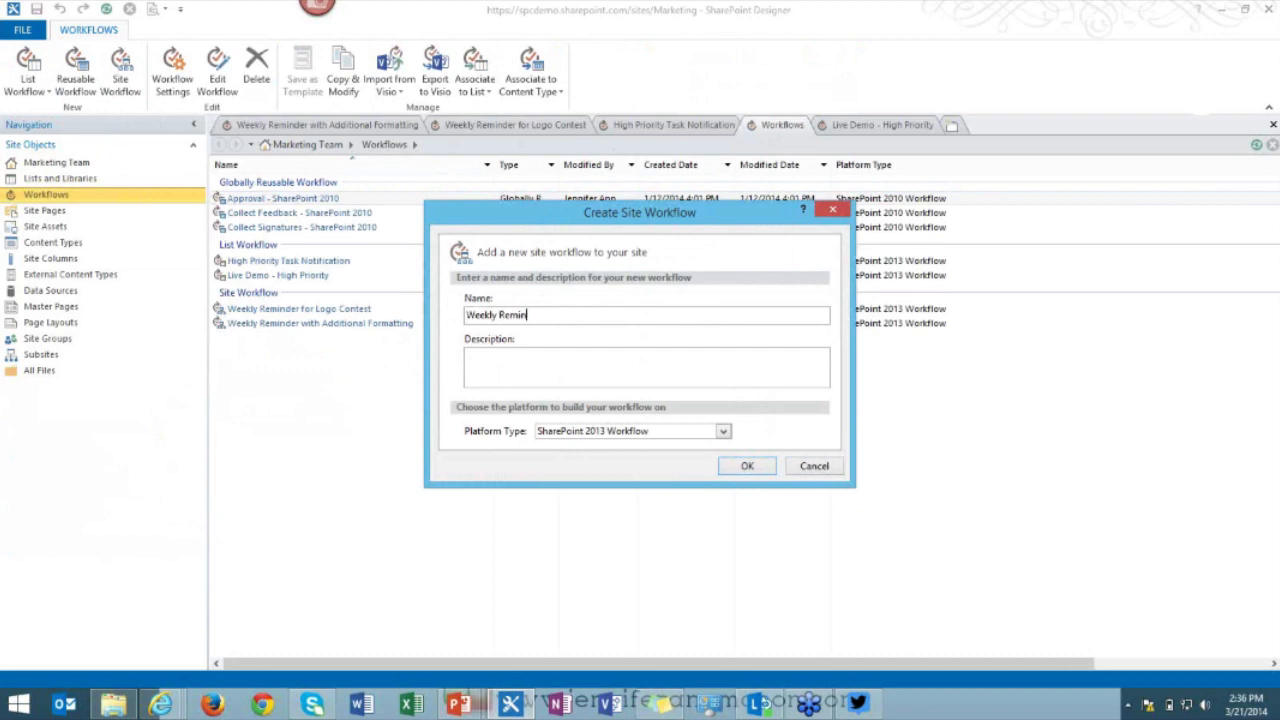
{"action": "type", "text": "fer (Live Demo)"}
{"action": "left_click", "coordinate": [744, 469]}
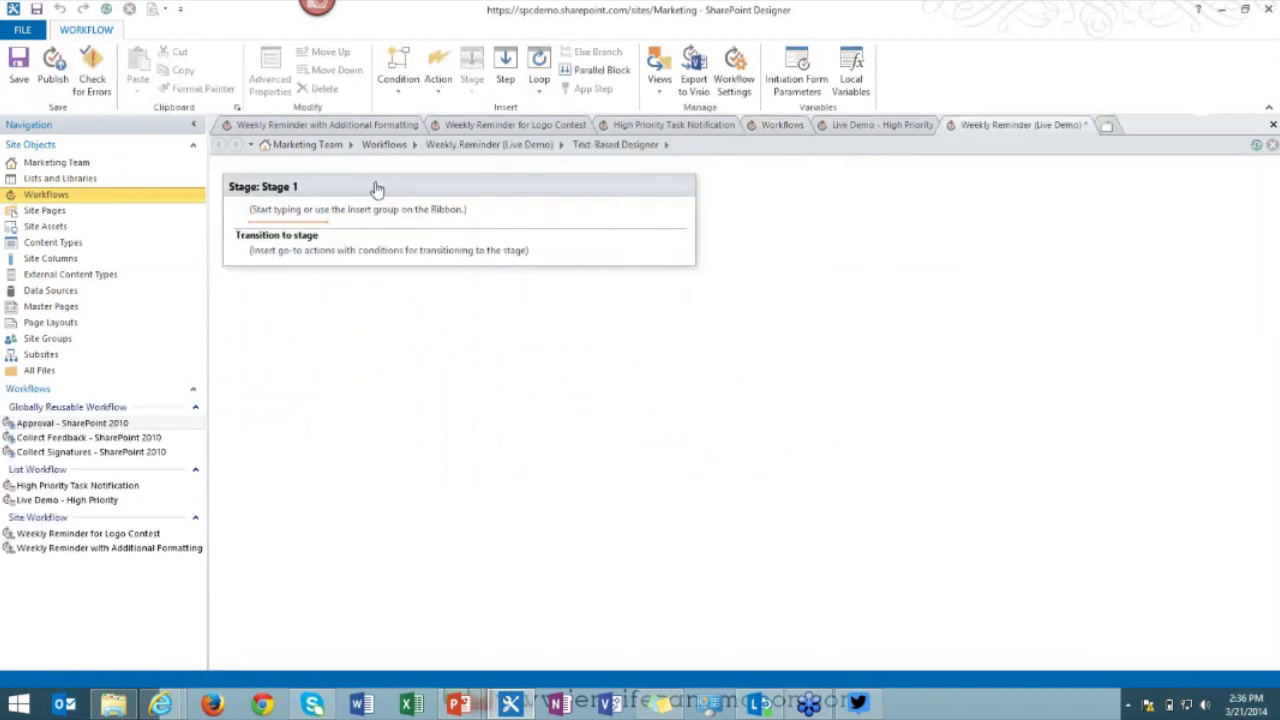
Rename the first stage from Stage 1 to 'Weekly Reminder'.
{"action": "left_click", "coordinate": [337, 211]}
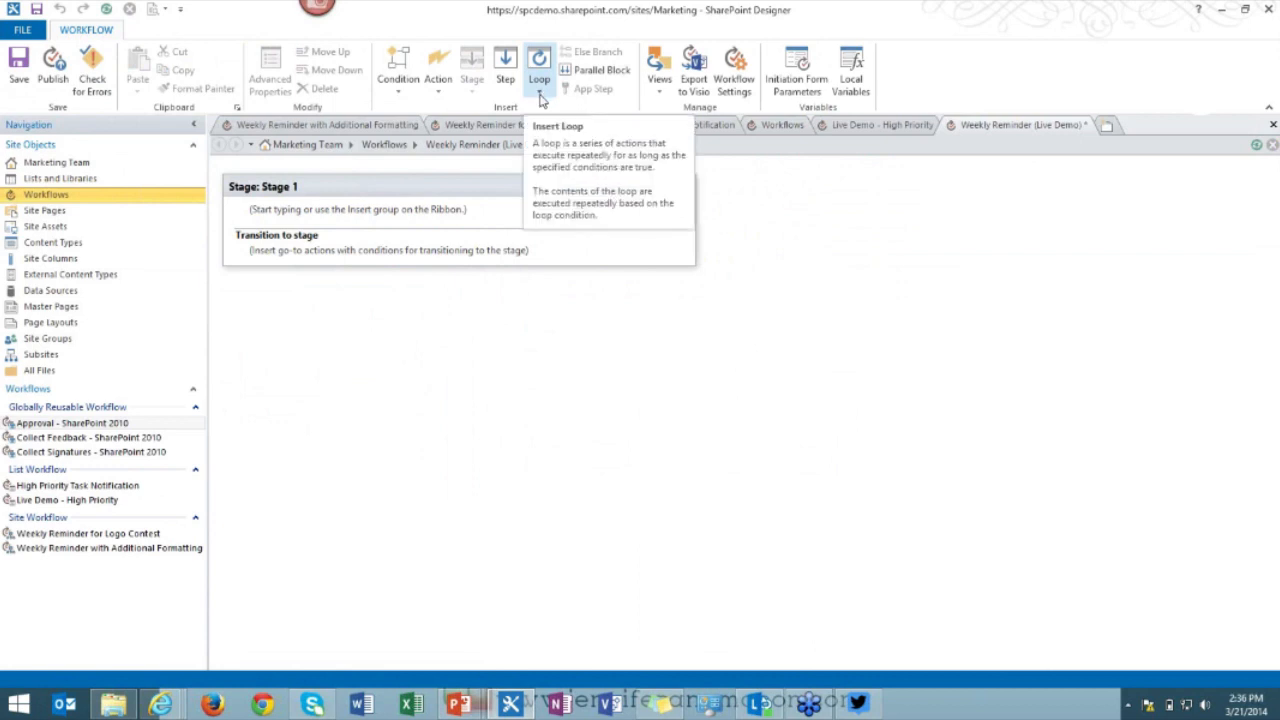
{"action": "left_click", "coordinate": [280, 186]}
{"action": "type", "text": "Wee"}
{"action": "type", "text": "kly Remi"}
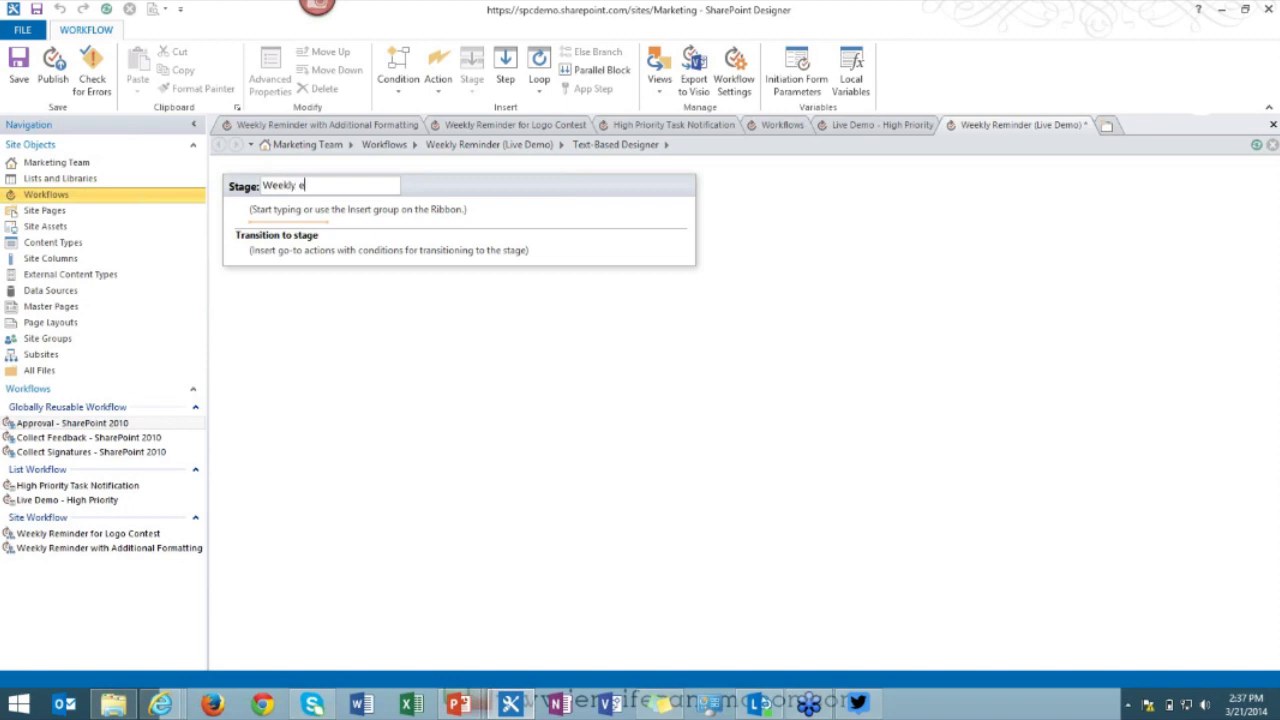
{"action": "type", "text": "nder"}
{"action": "left_click", "coordinate": [273, 218]}
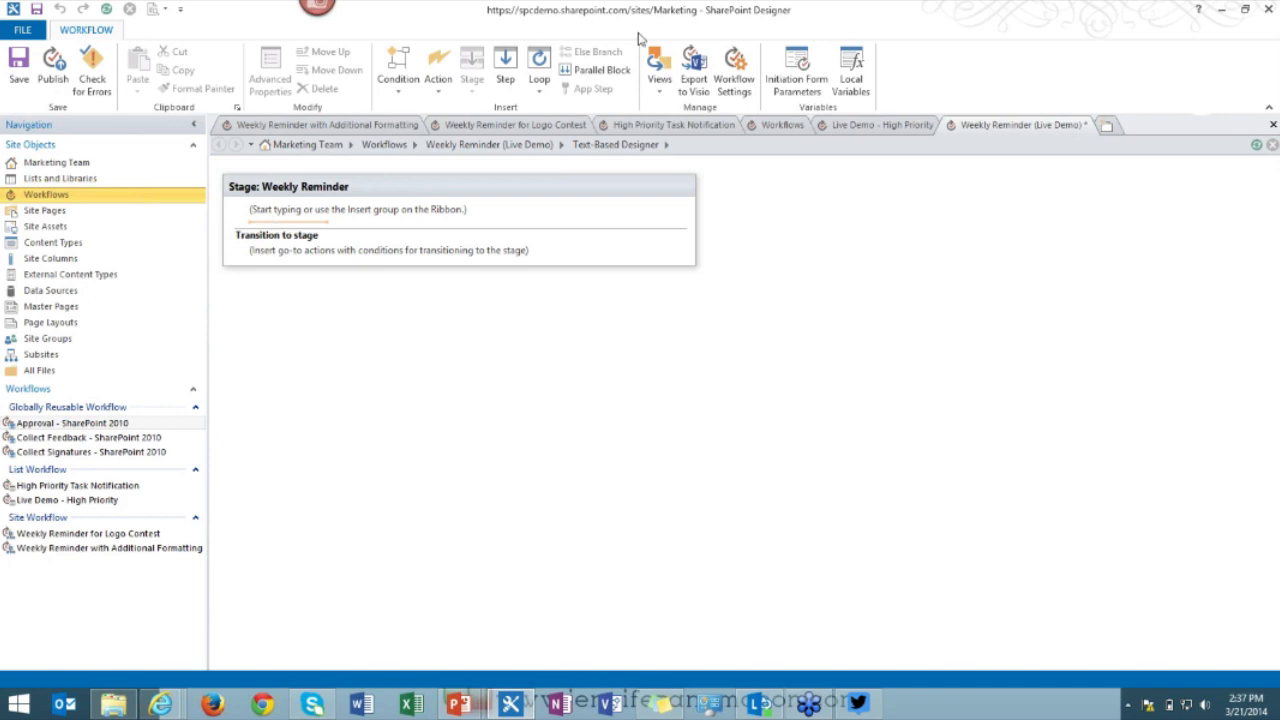
Add an initiation parameter 'End Date' of type Date and Time, defaulting to today's date.
{"action": "left_click", "coordinate": [808, 88]}
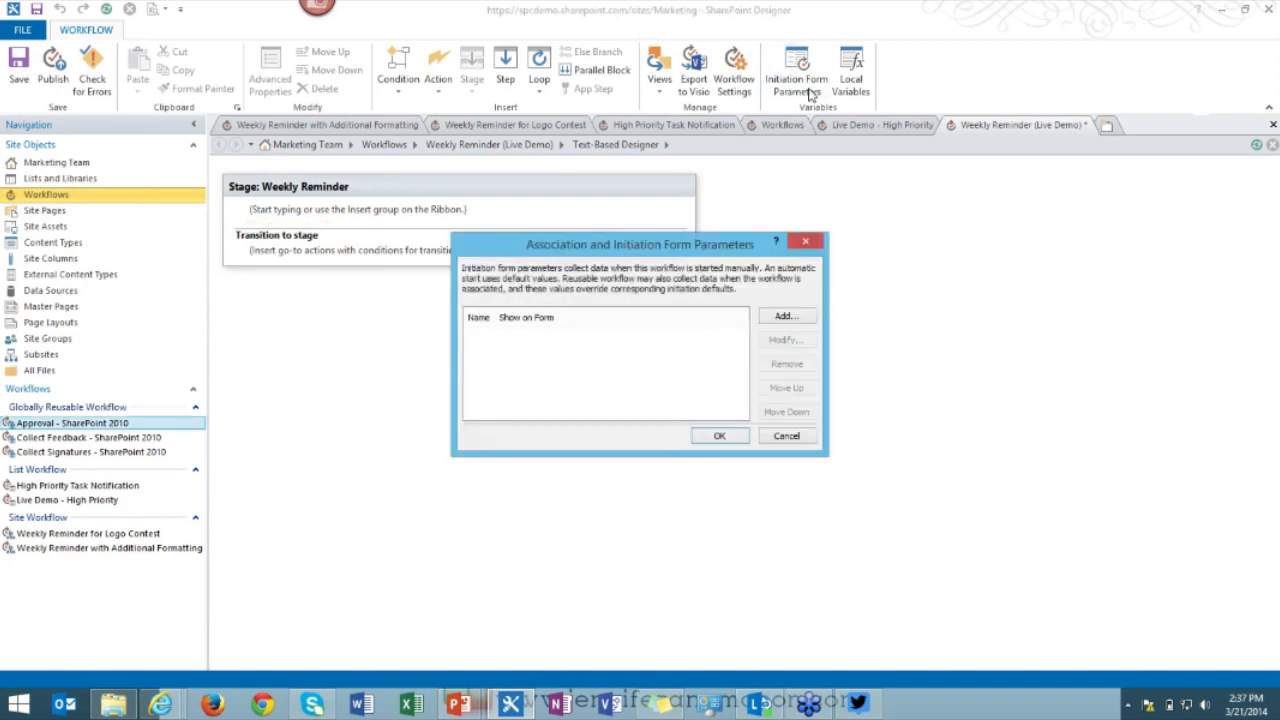
{"action": "left_click", "coordinate": [795, 317]}
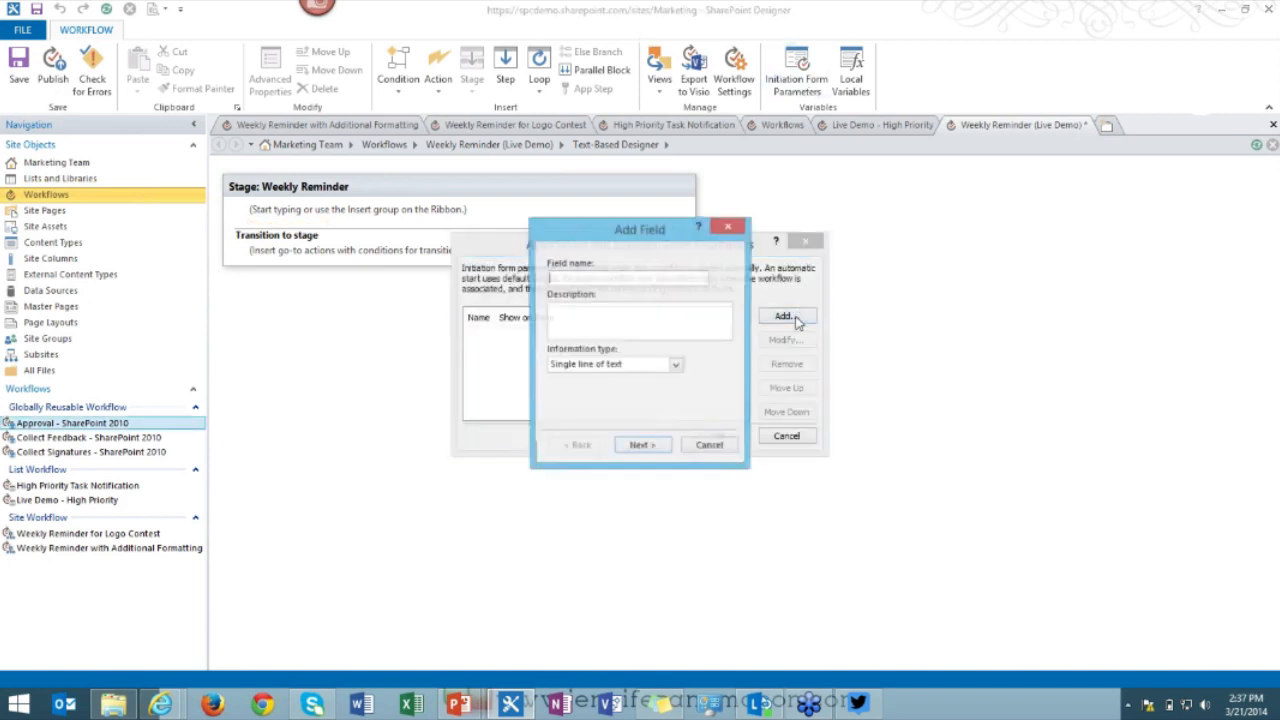
{"action": "type", "text": "End Date"}
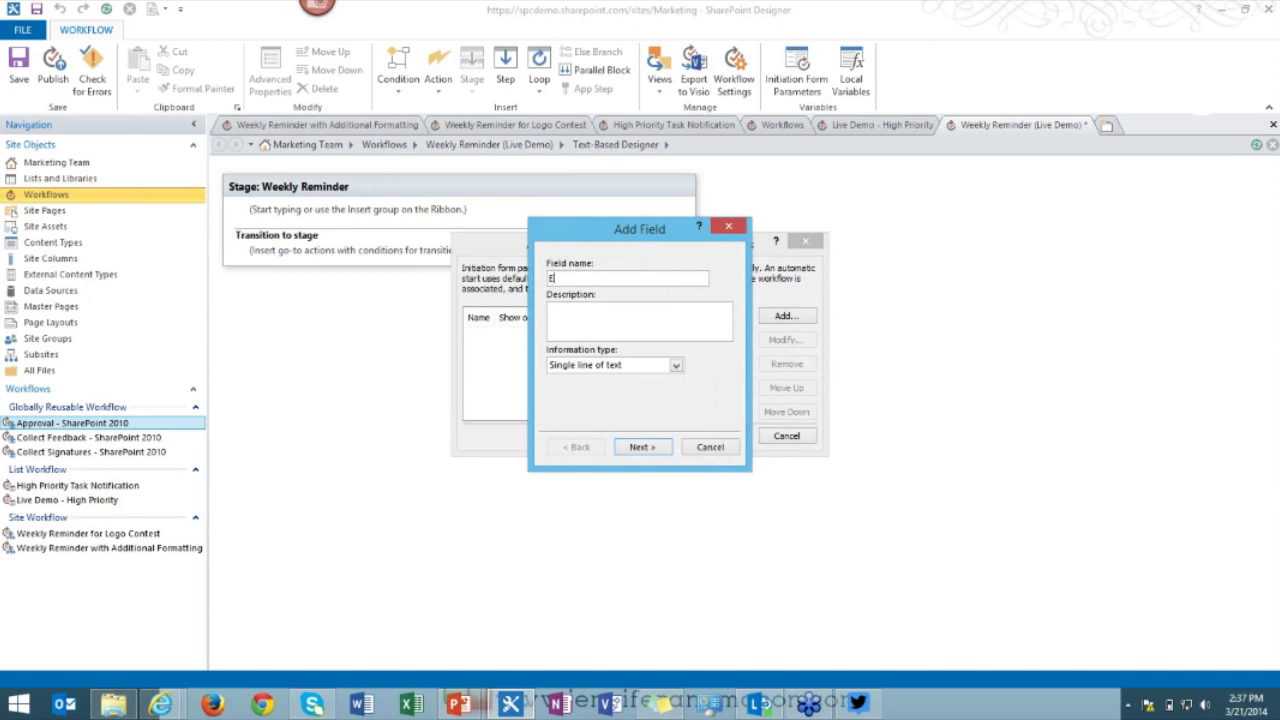
{"action": "left_click", "coordinate": [614, 367]}
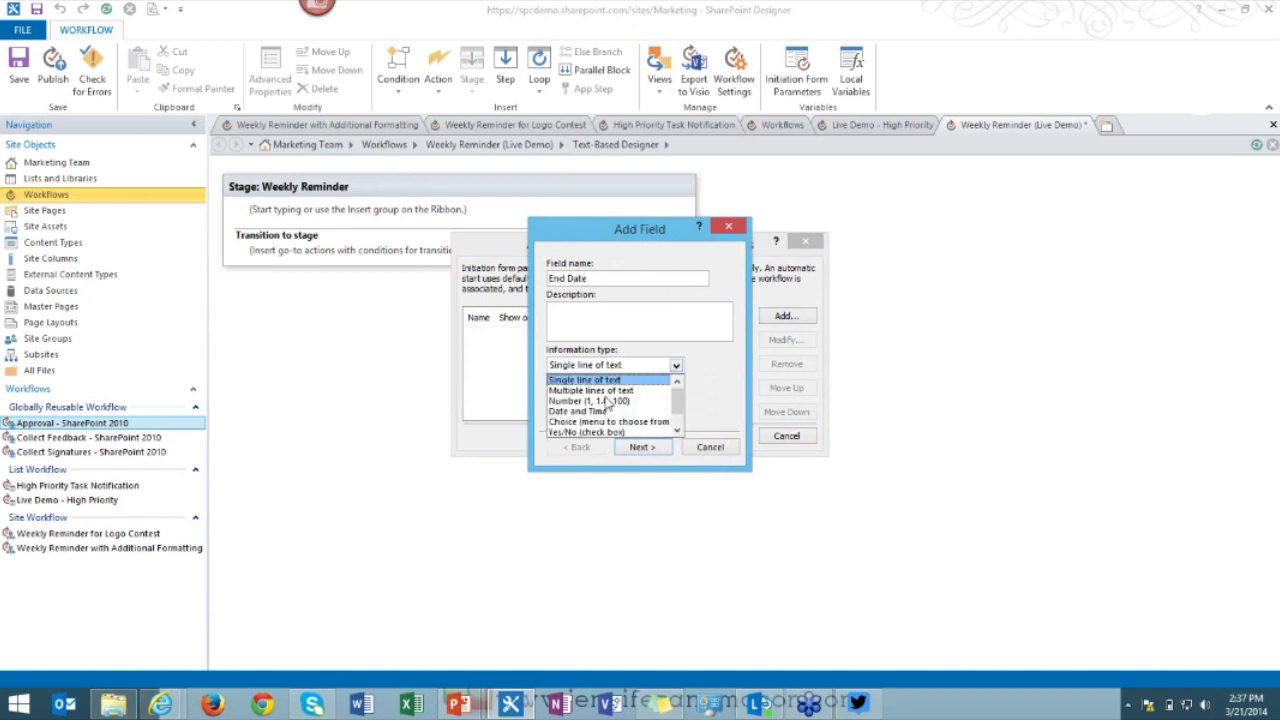
{"action": "left_click", "coordinate": [590, 411]}
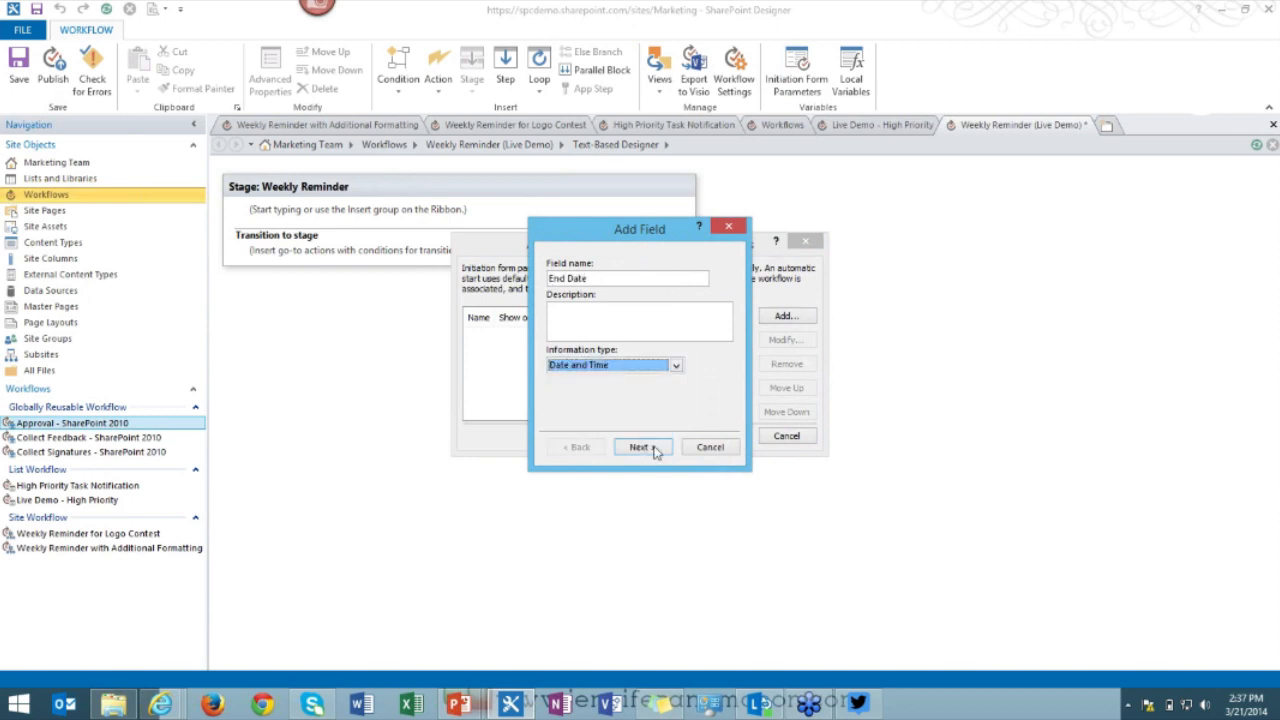
{"action": "left_click", "coordinate": [648, 448]}
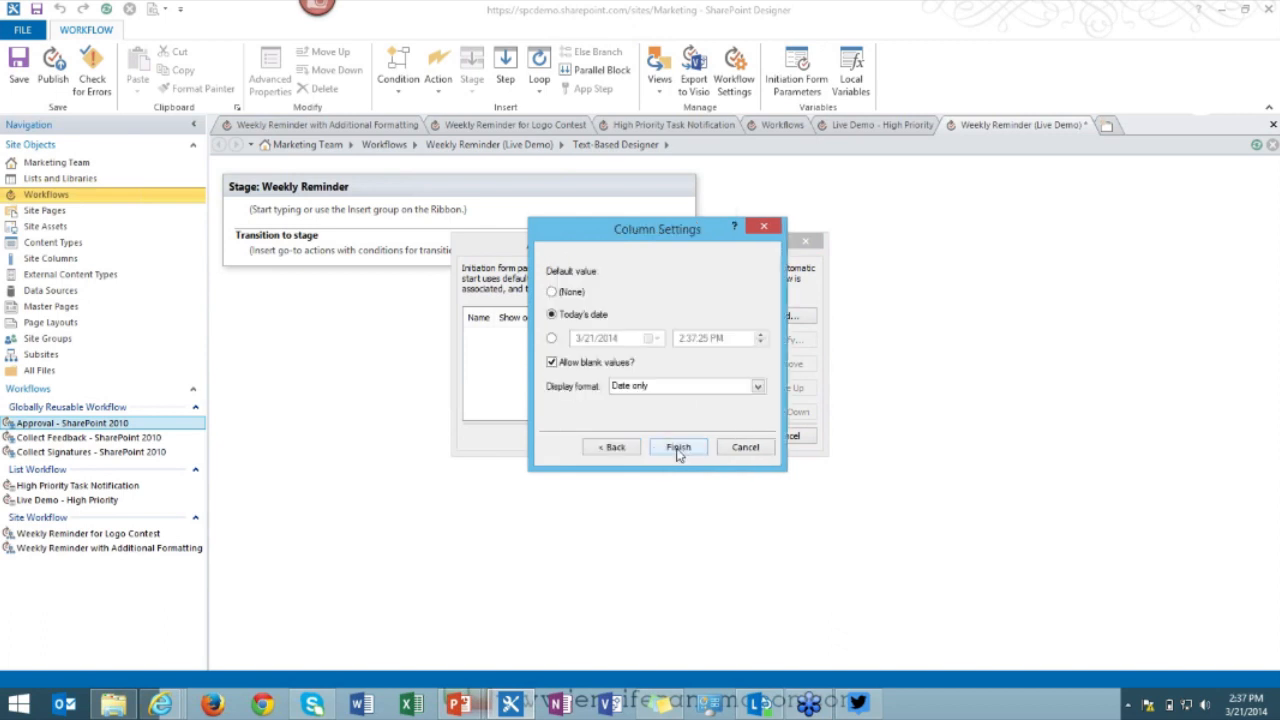
{"action": "left_click", "coordinate": [680, 447]}
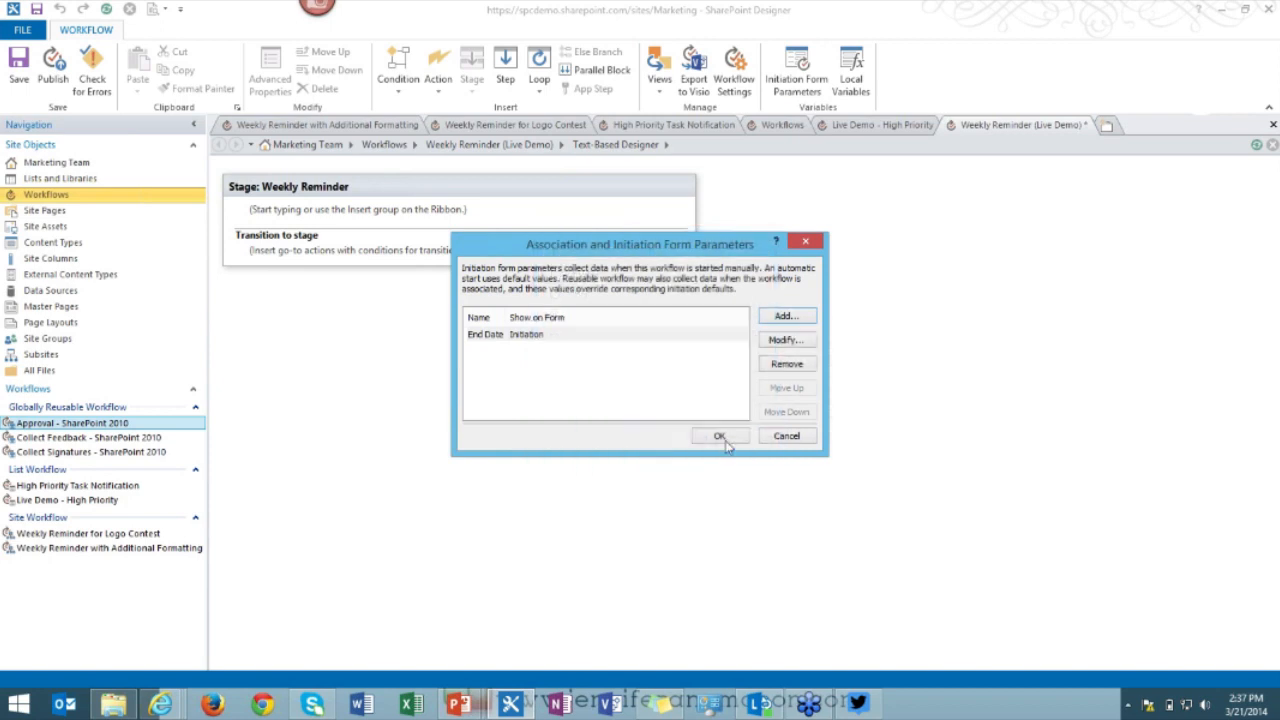
{"action": "left_click", "coordinate": [720, 438]}
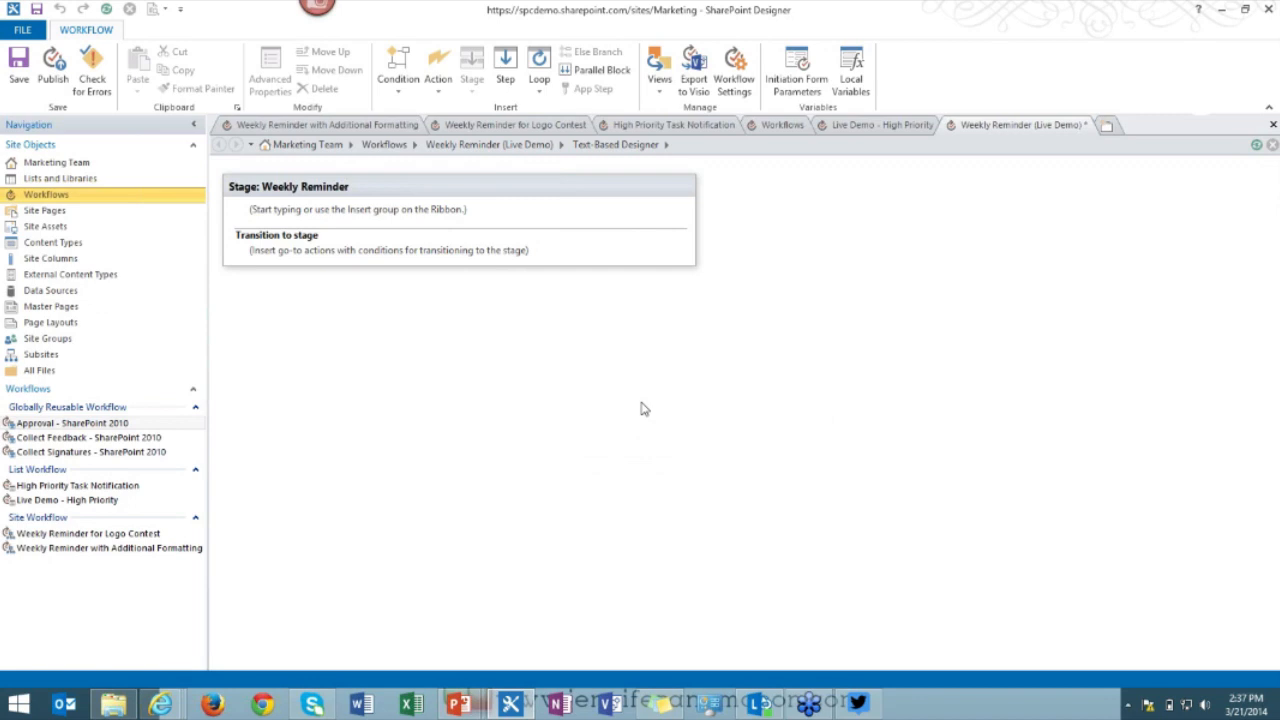
Begin an action search in the Weekly Reminder stage, then clear the typed text.
{"action": "left_click", "coordinate": [282, 219]}
{"action": "type", "text": "w"}
{"action": "key", "text": "BackSpace"}
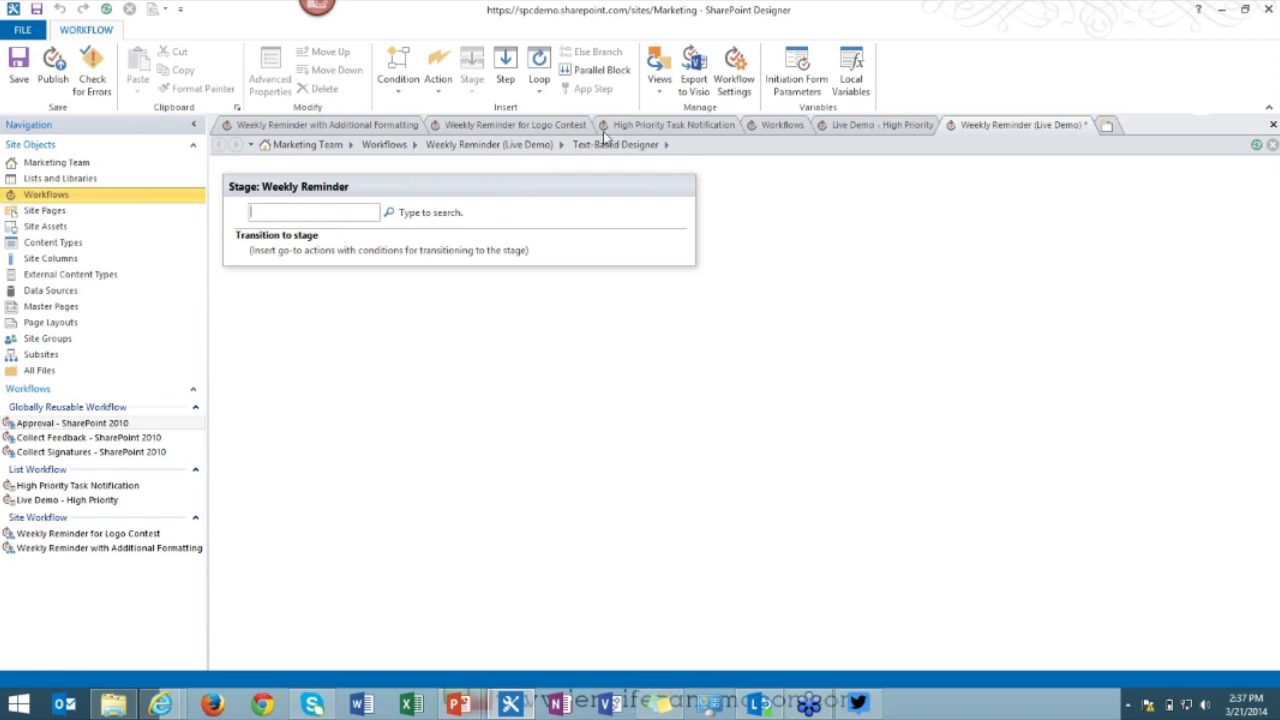
Add a local variable named 'Today' with type Date/Time.
{"action": "left_click", "coordinate": [851, 84]}
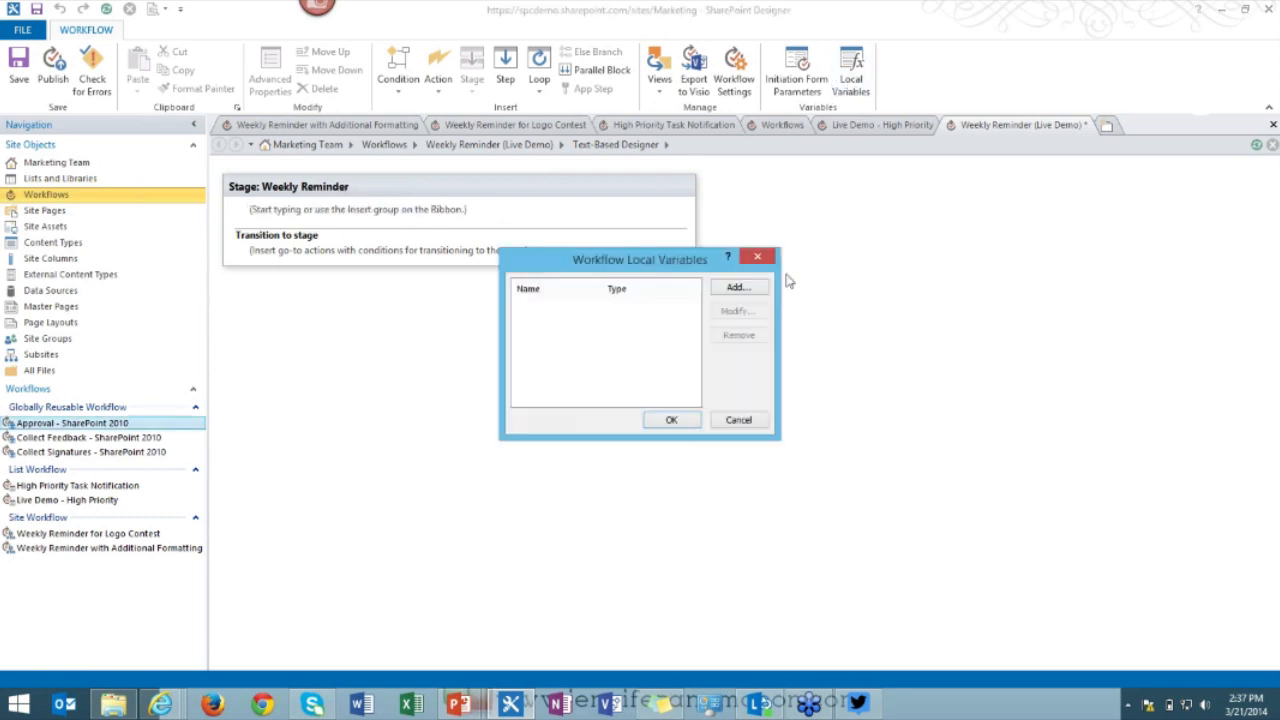
{"action": "left_click", "coordinate": [736, 288]}
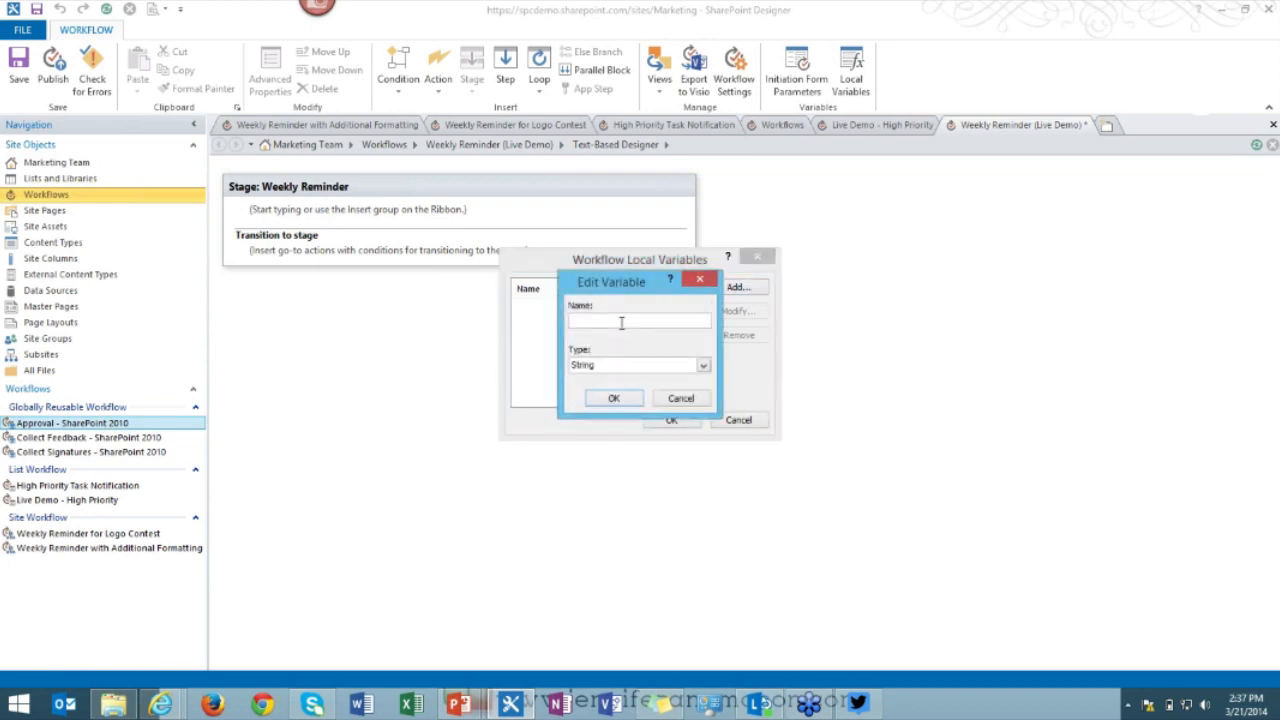
{"action": "type", "text": "Today"}
{"action": "left_click", "coordinate": [607, 366]}
{"action": "left_click", "coordinate": [609, 391]}
{"action": "left_click", "coordinate": [610, 398]}
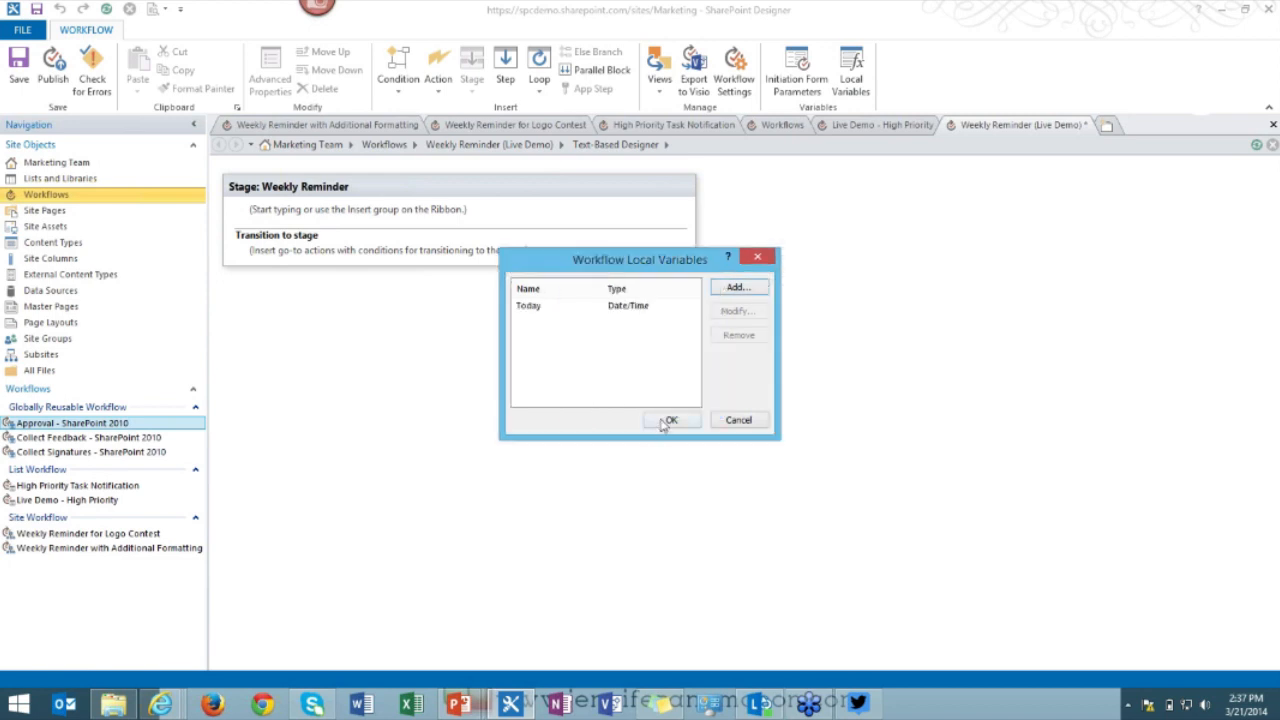
{"action": "left_click", "coordinate": [668, 421]}
Insert a Set Workflow Variable action assigning the current date to Variable: Today.
{"action": "left_click", "coordinate": [268, 210]}
{"action": "type", "text": "set"}
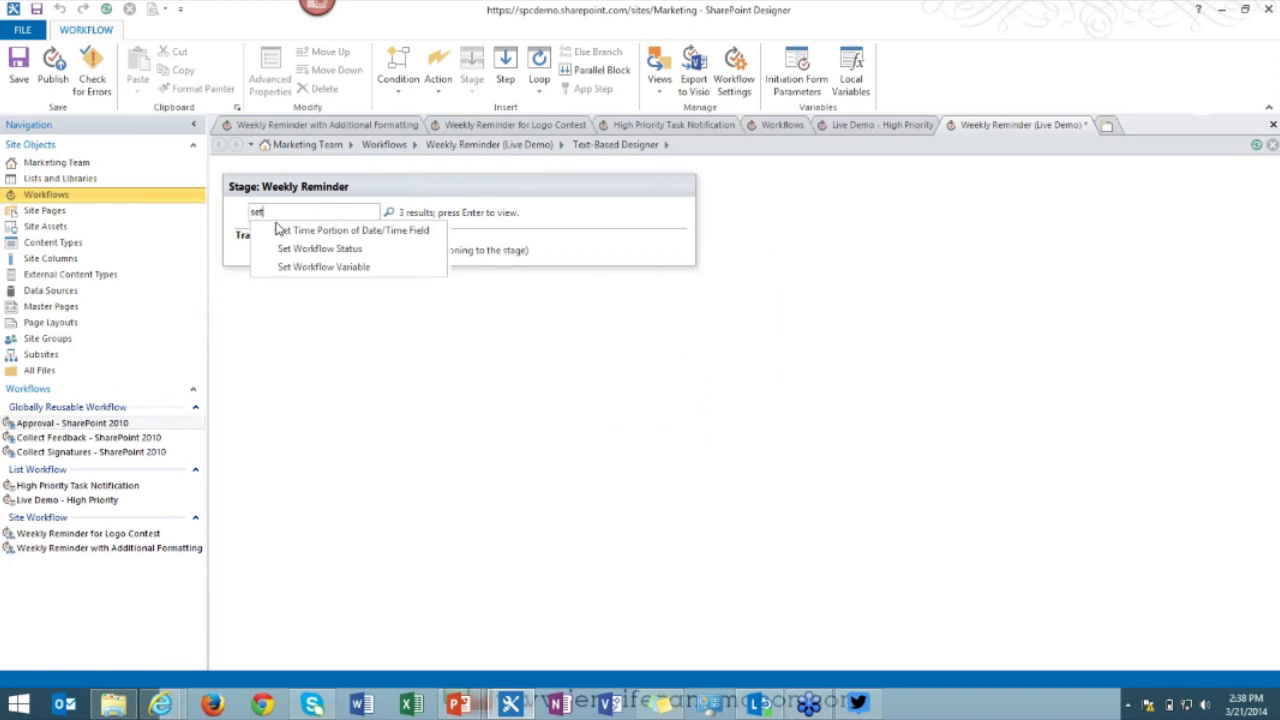
{"action": "left_click", "coordinate": [322, 267]}
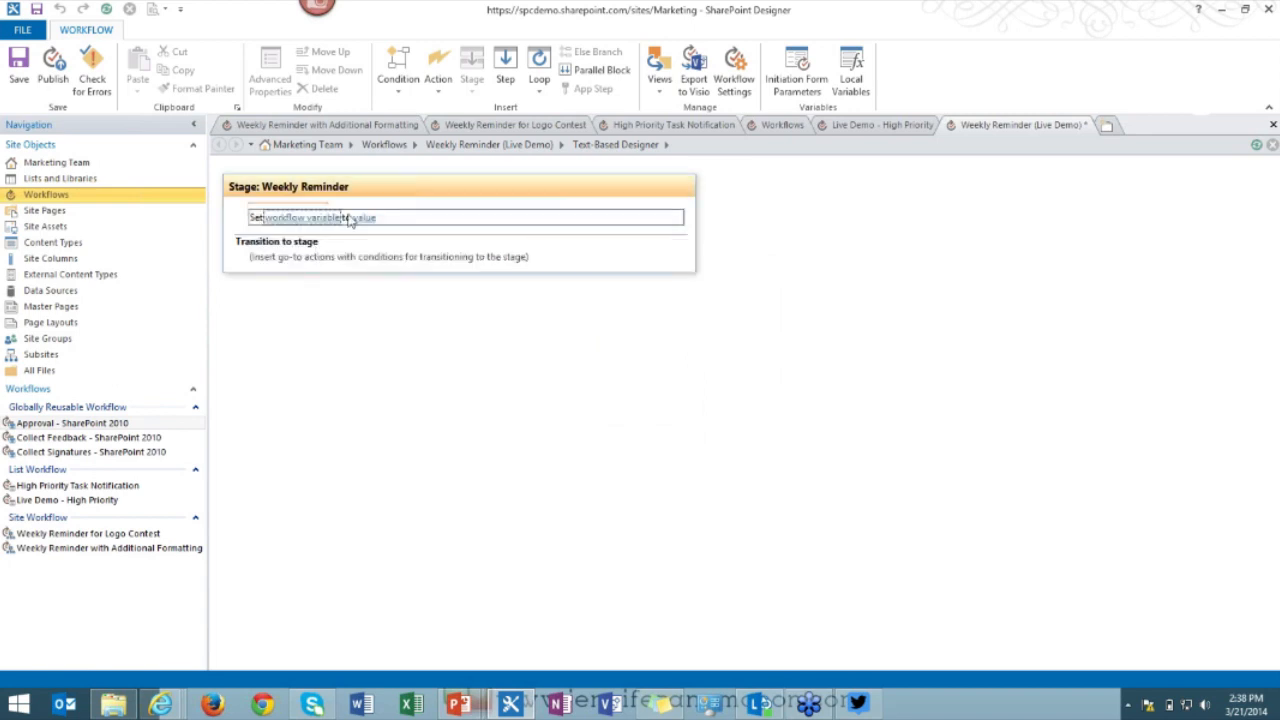
{"action": "left_click", "coordinate": [322, 219]}
{"action": "left_click", "coordinate": [325, 232]}
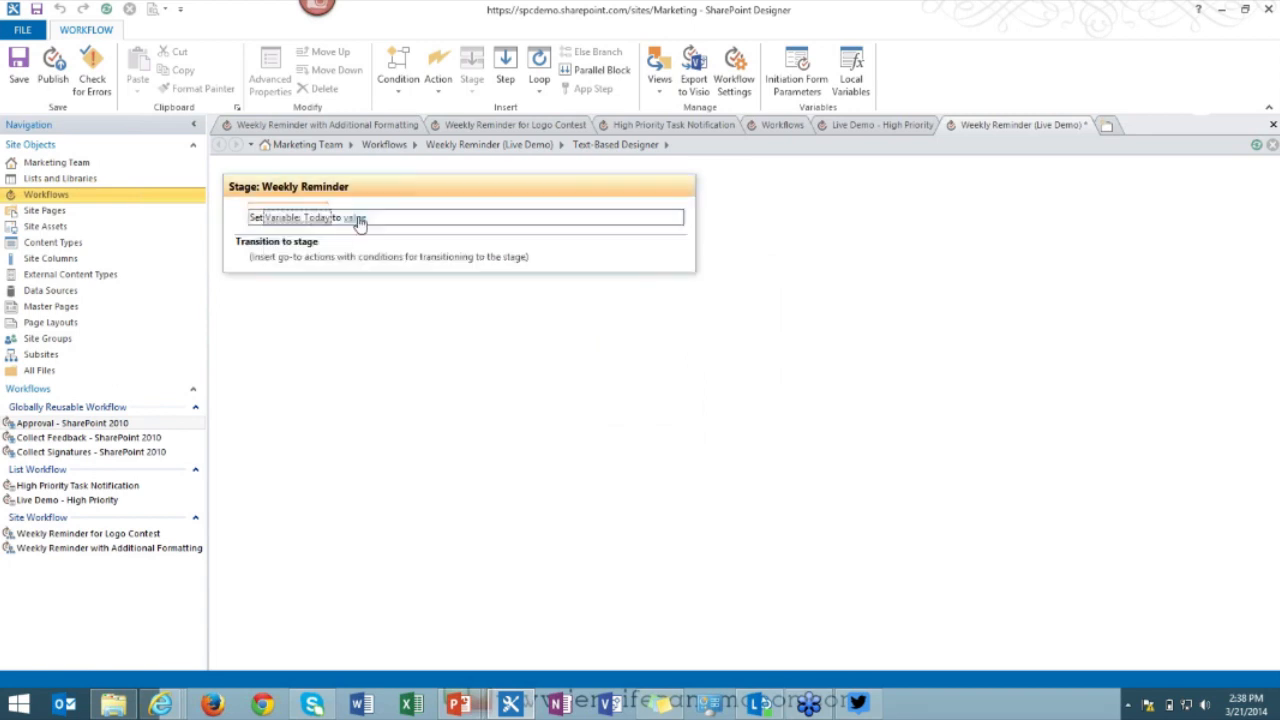
{"action": "left_click", "coordinate": [358, 219]}
{"action": "left_click", "coordinate": [421, 217]}
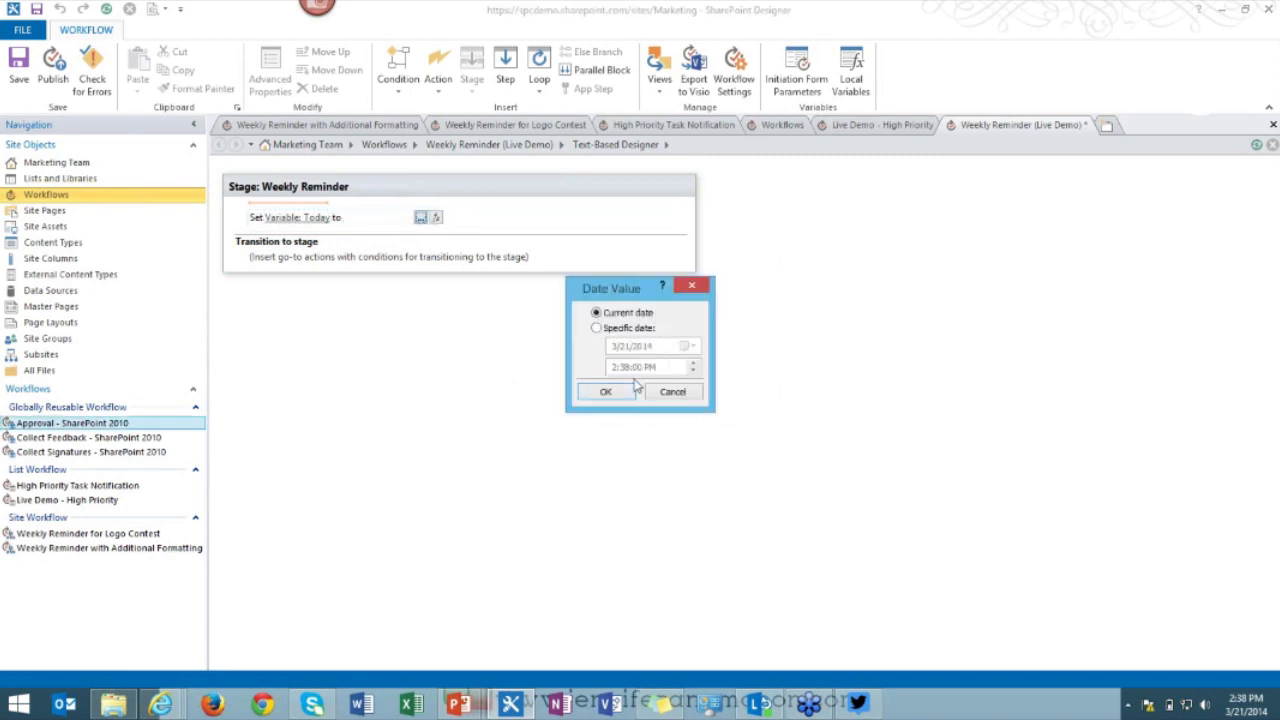
{"action": "left_click", "coordinate": [629, 392]}
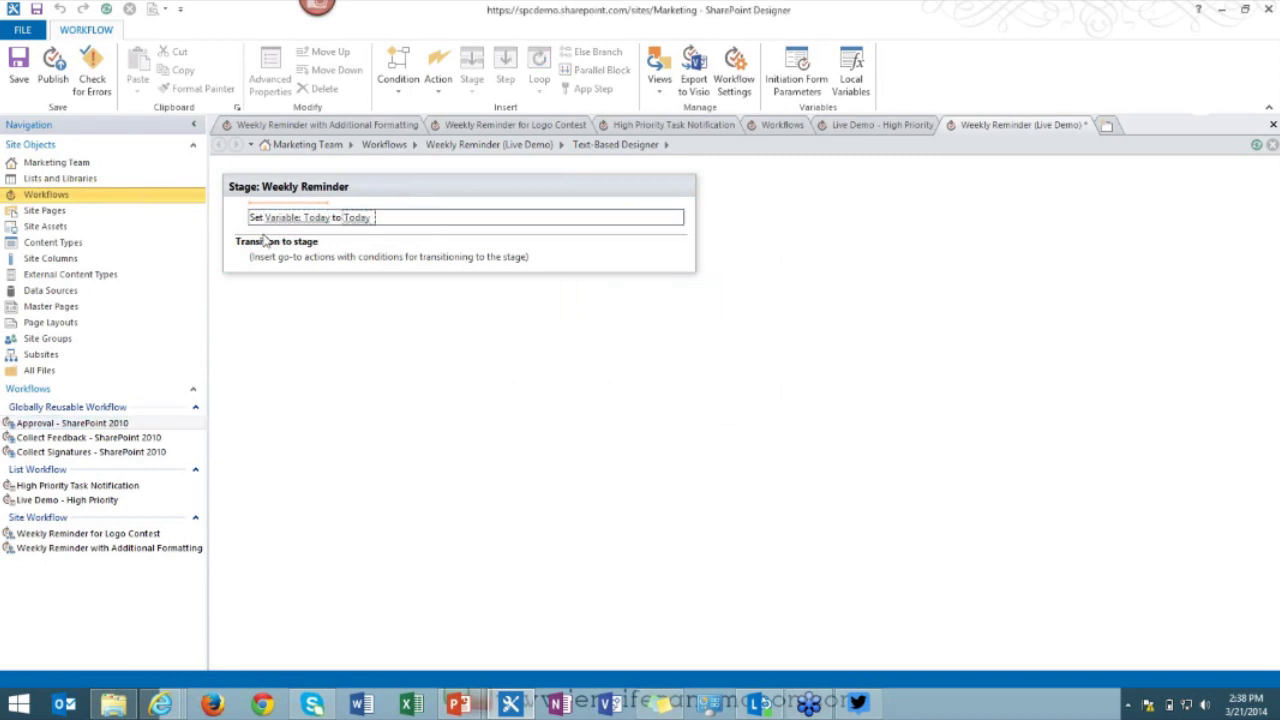
{"action": "left_click", "coordinate": [271, 235]}
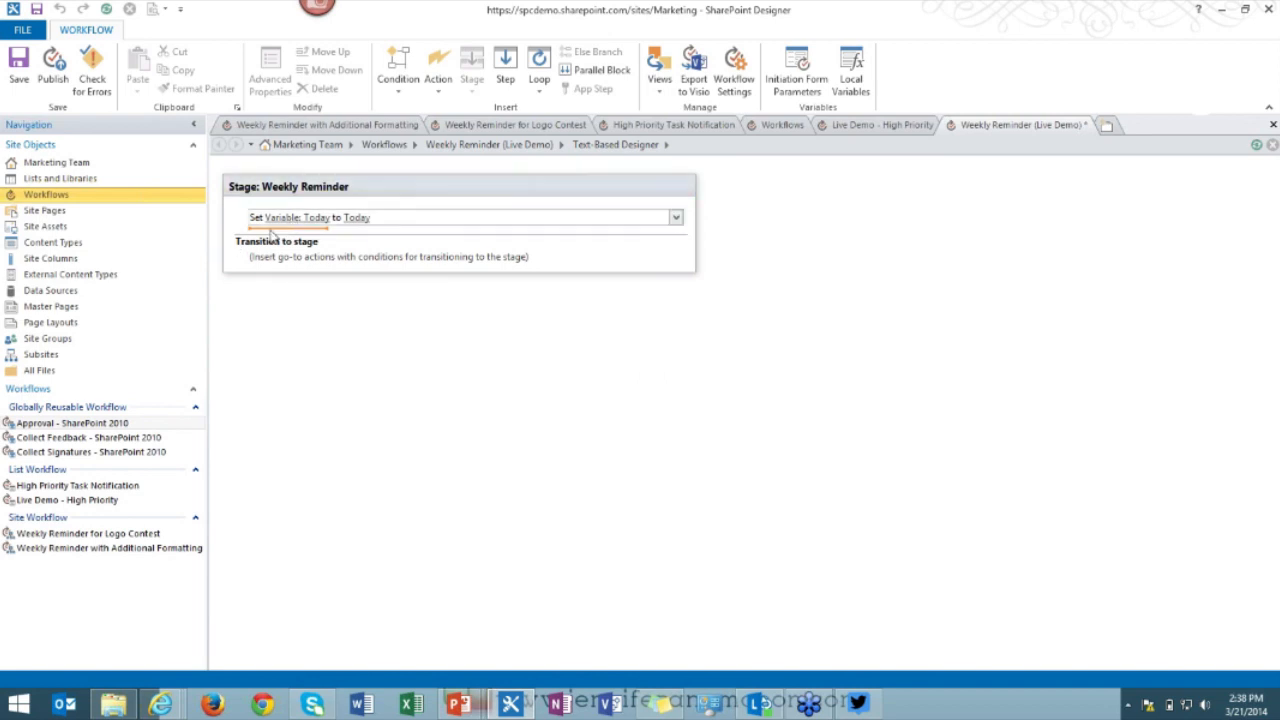
Insert a condition-based loop whose first compared value is Variable: Today.
{"action": "left_click", "coordinate": [539, 91]}
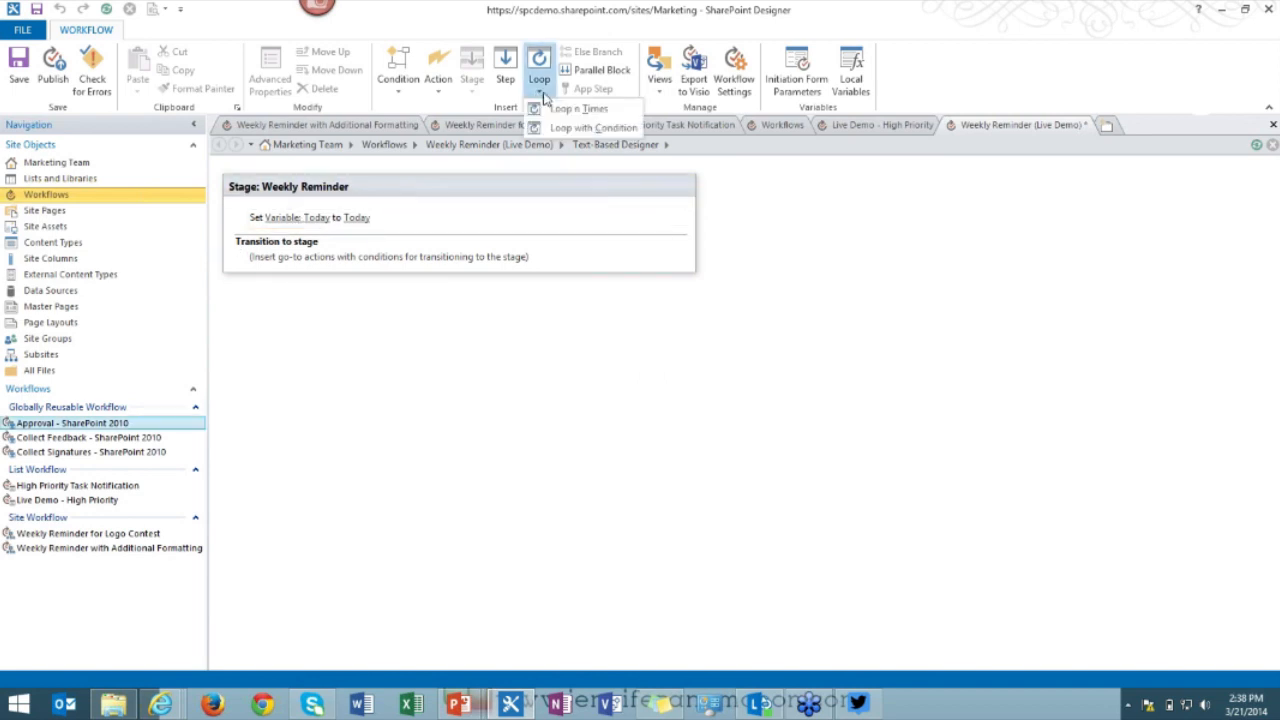
{"action": "left_click", "coordinate": [592, 127]}
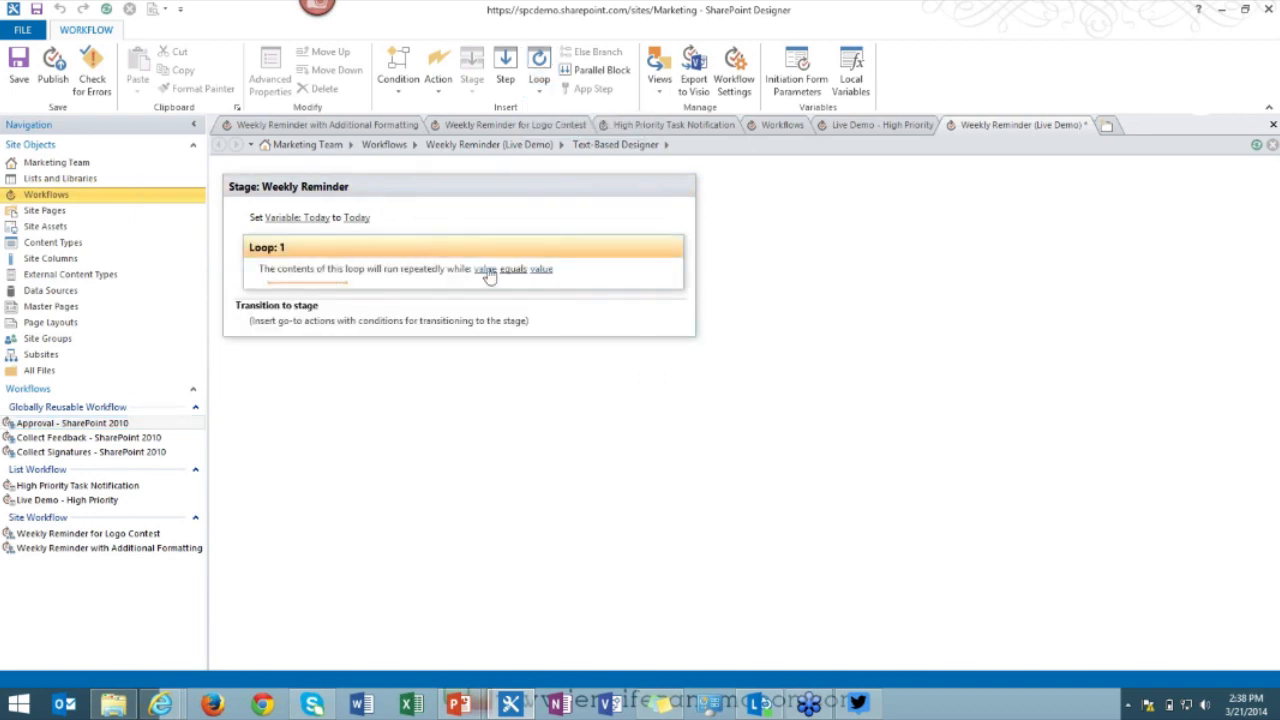
{"action": "left_click", "coordinate": [487, 270]}
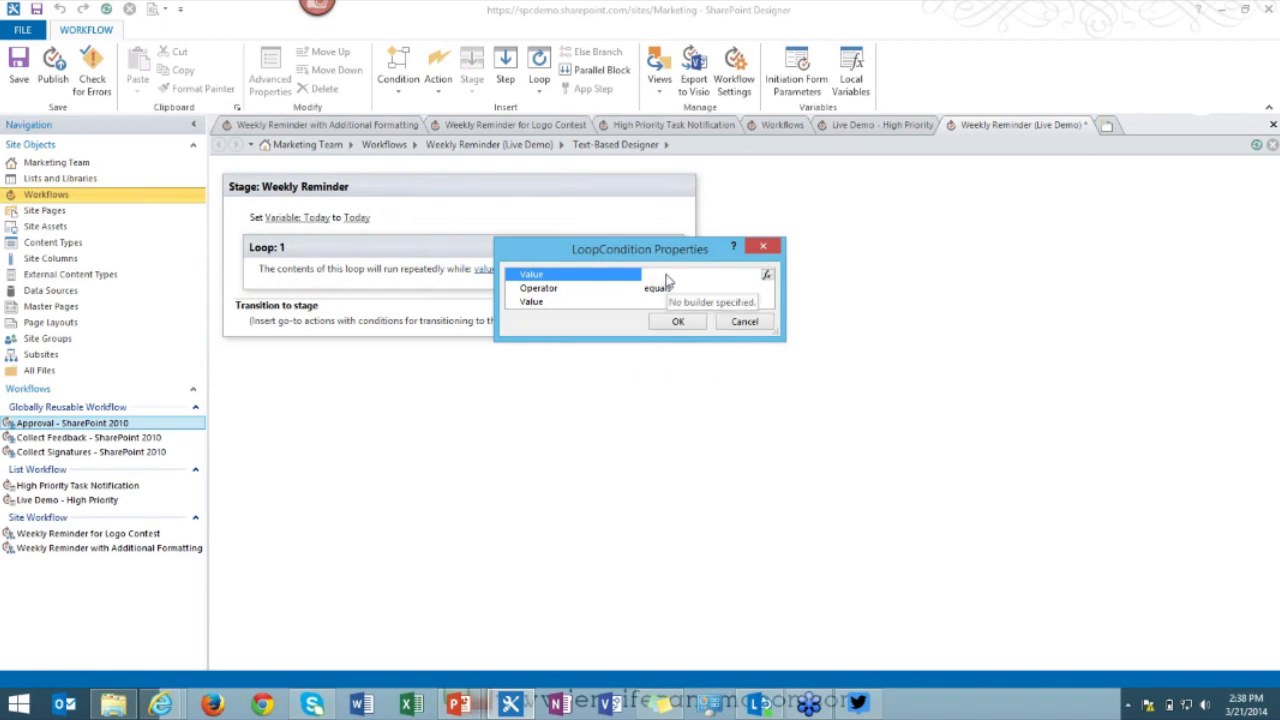
{"action": "left_click", "coordinate": [770, 277]}
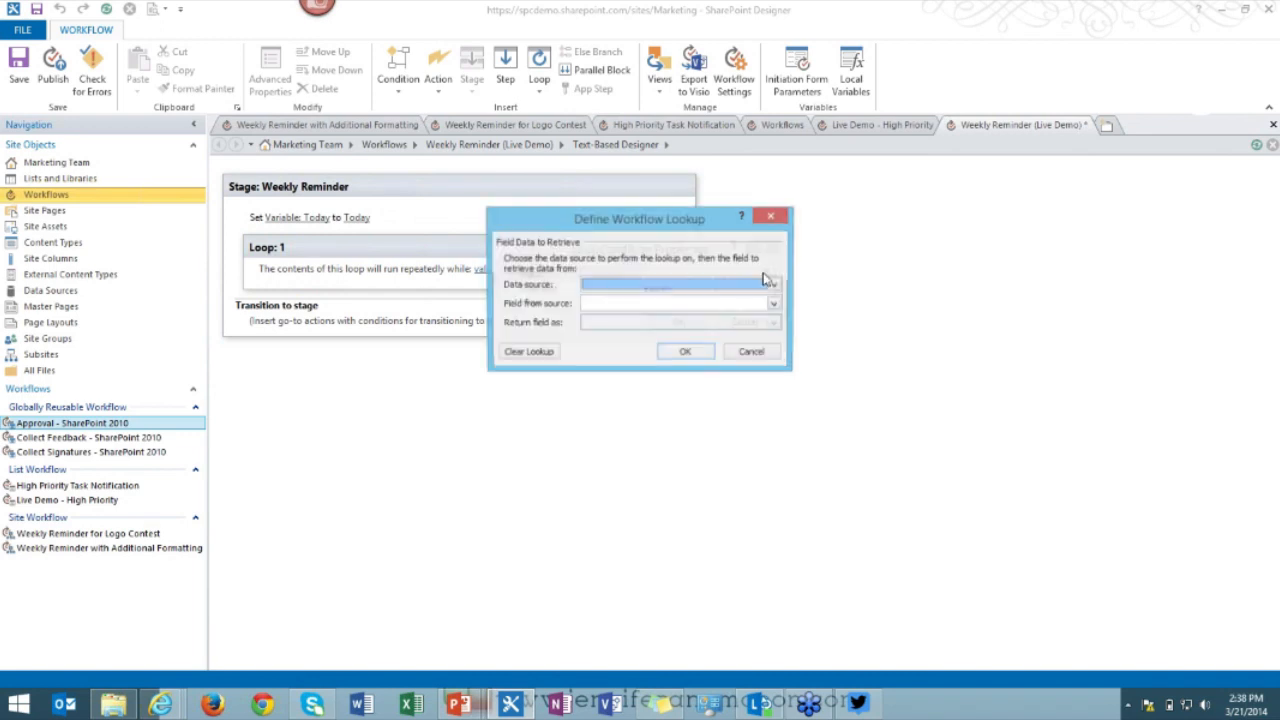
{"action": "left_click", "coordinate": [762, 285]}
{"action": "left_click", "coordinate": [738, 300]}
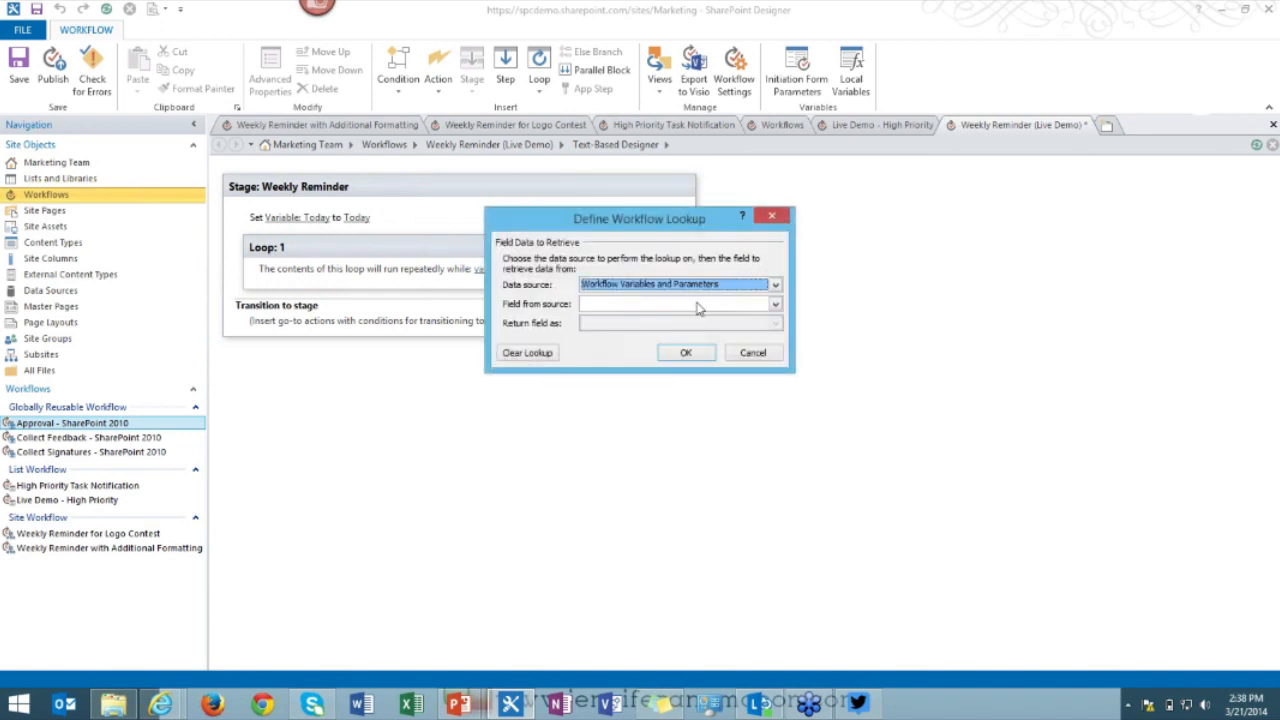
{"action": "left_click", "coordinate": [702, 304]}
{"action": "left_click", "coordinate": [659, 330]}
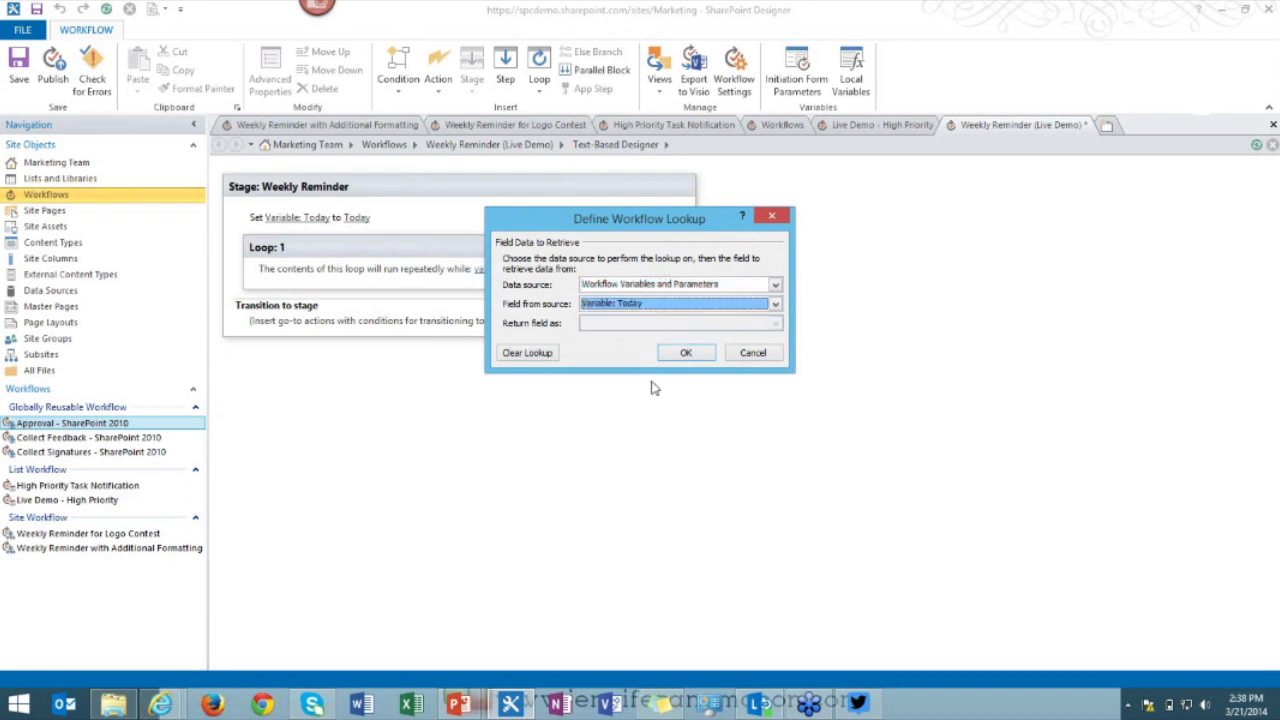
{"action": "left_click", "coordinate": [685, 353]}
Set the loop operator to 'is less than or equal to' against Parameter: End Date.
{"action": "left_click", "coordinate": [669, 289]}
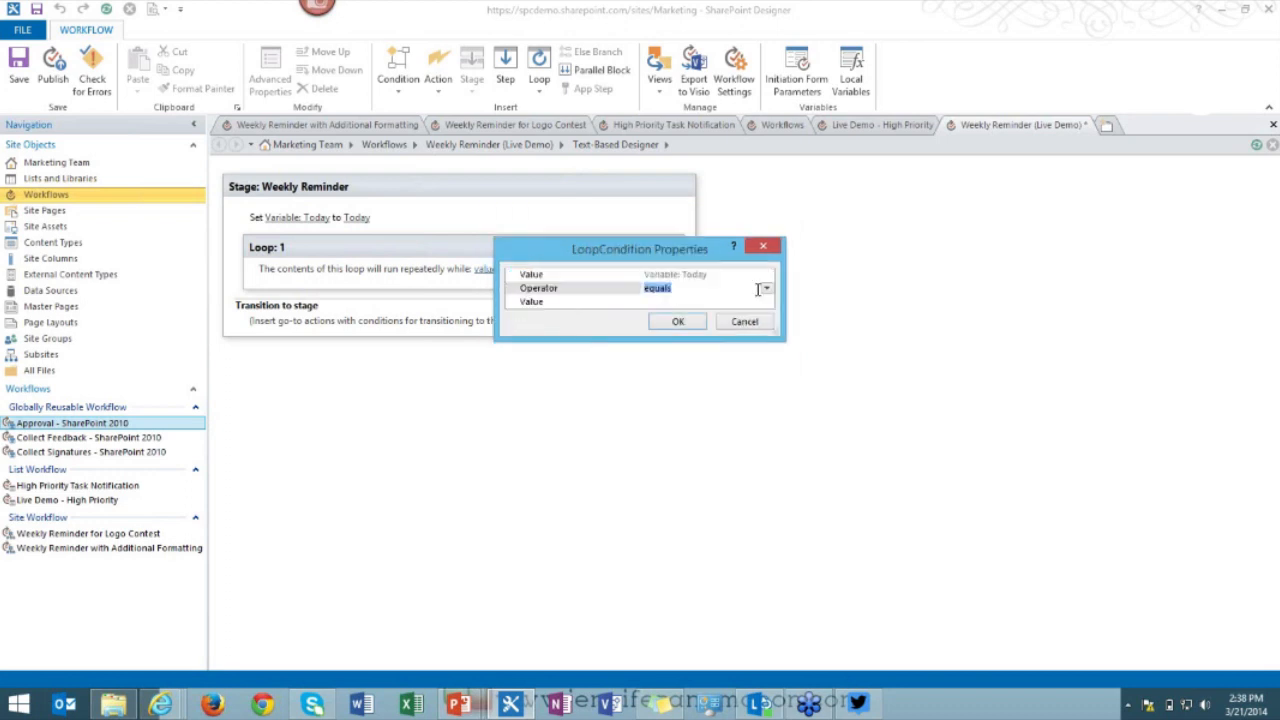
{"action": "left_click", "coordinate": [767, 291]}
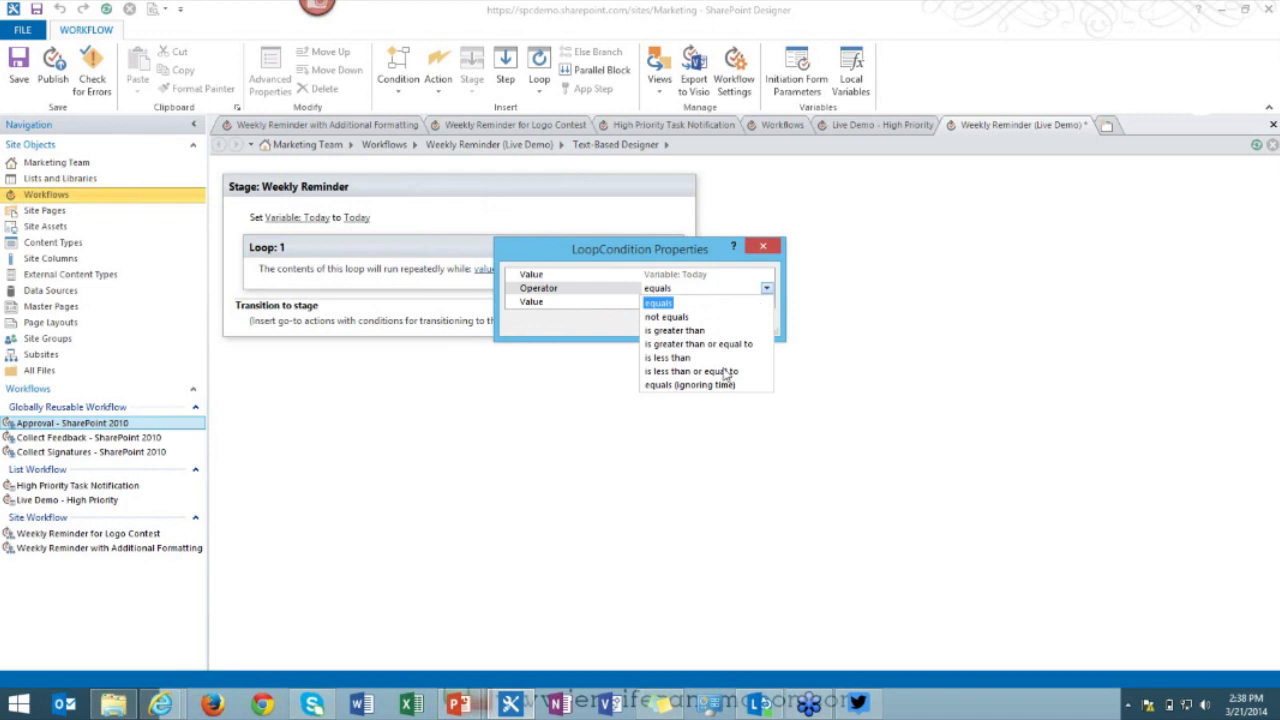
{"action": "left_click", "coordinate": [681, 358]}
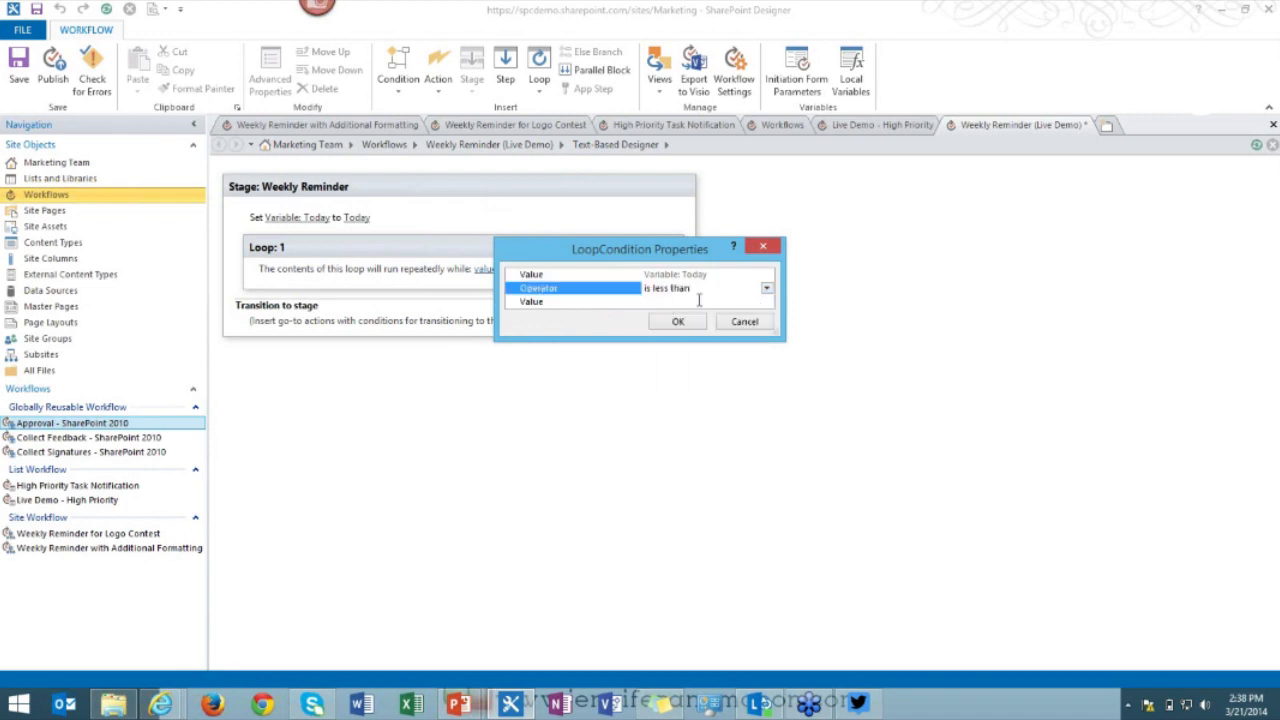
{"action": "left_click", "coordinate": [767, 290]}
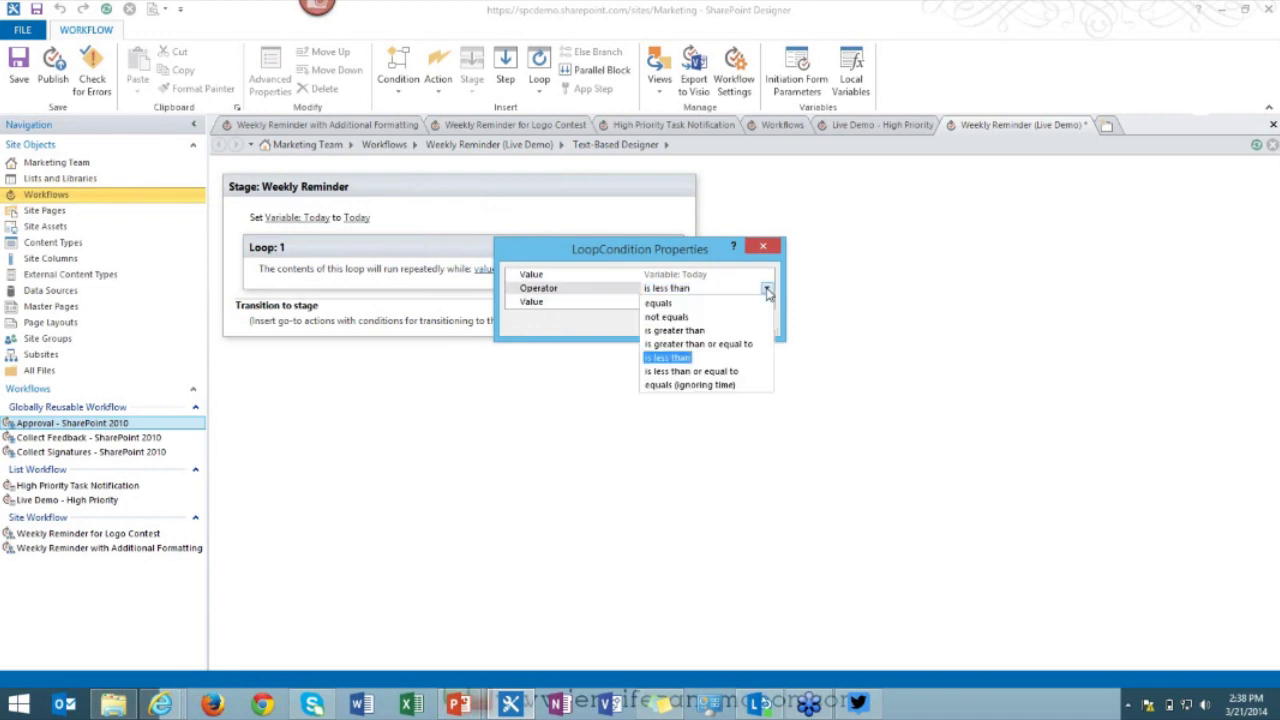
{"action": "left_click", "coordinate": [690, 371]}
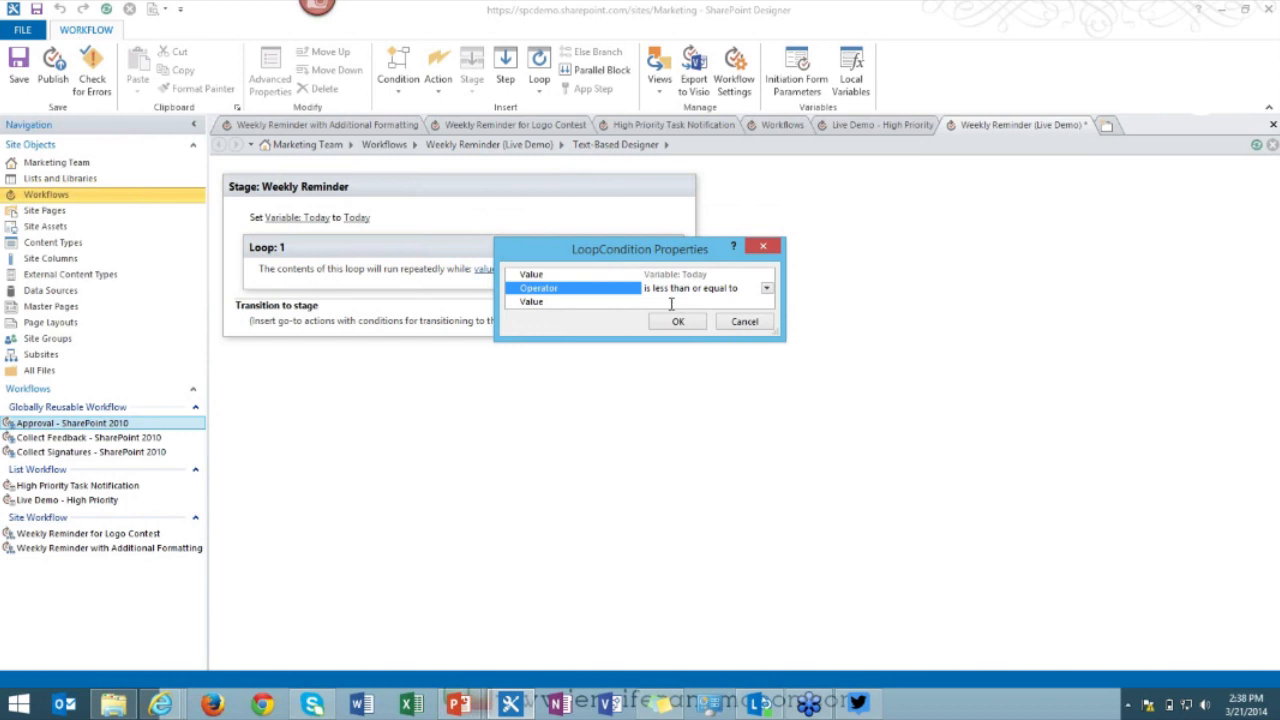
{"action": "left_click", "coordinate": [671, 302]}
{"action": "left_click", "coordinate": [767, 302]}
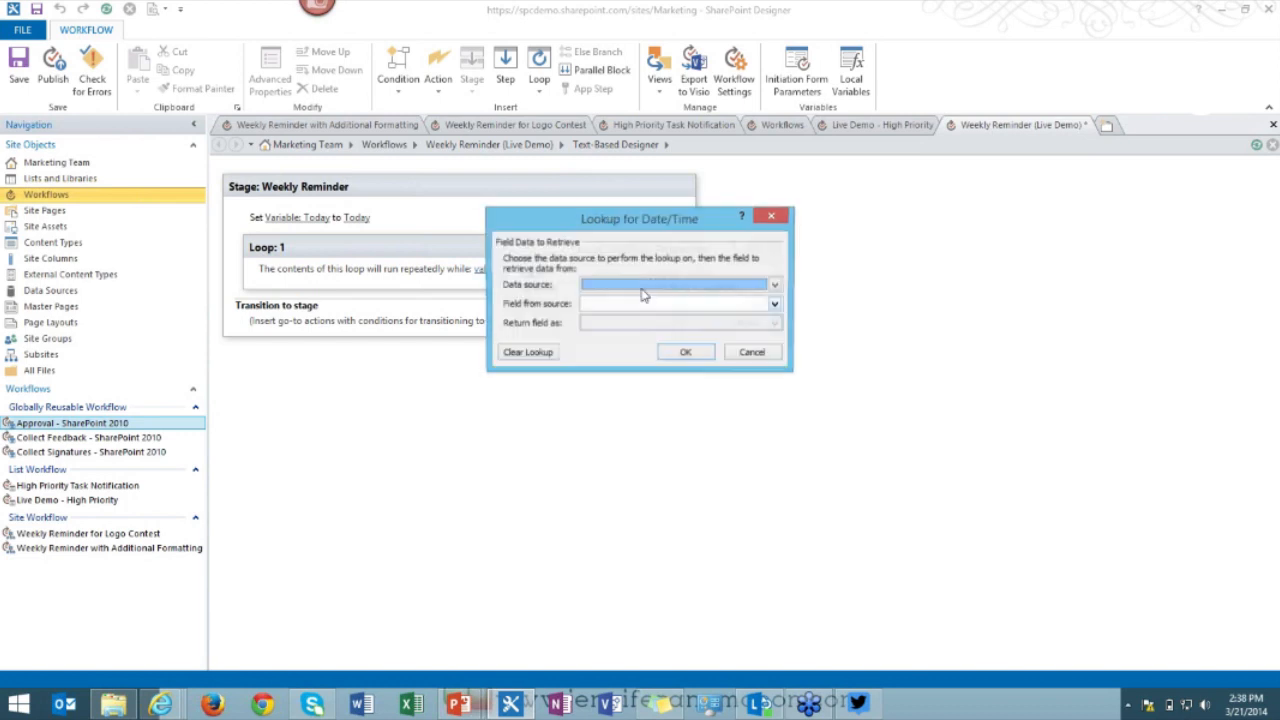
{"action": "left_click", "coordinate": [651, 287]}
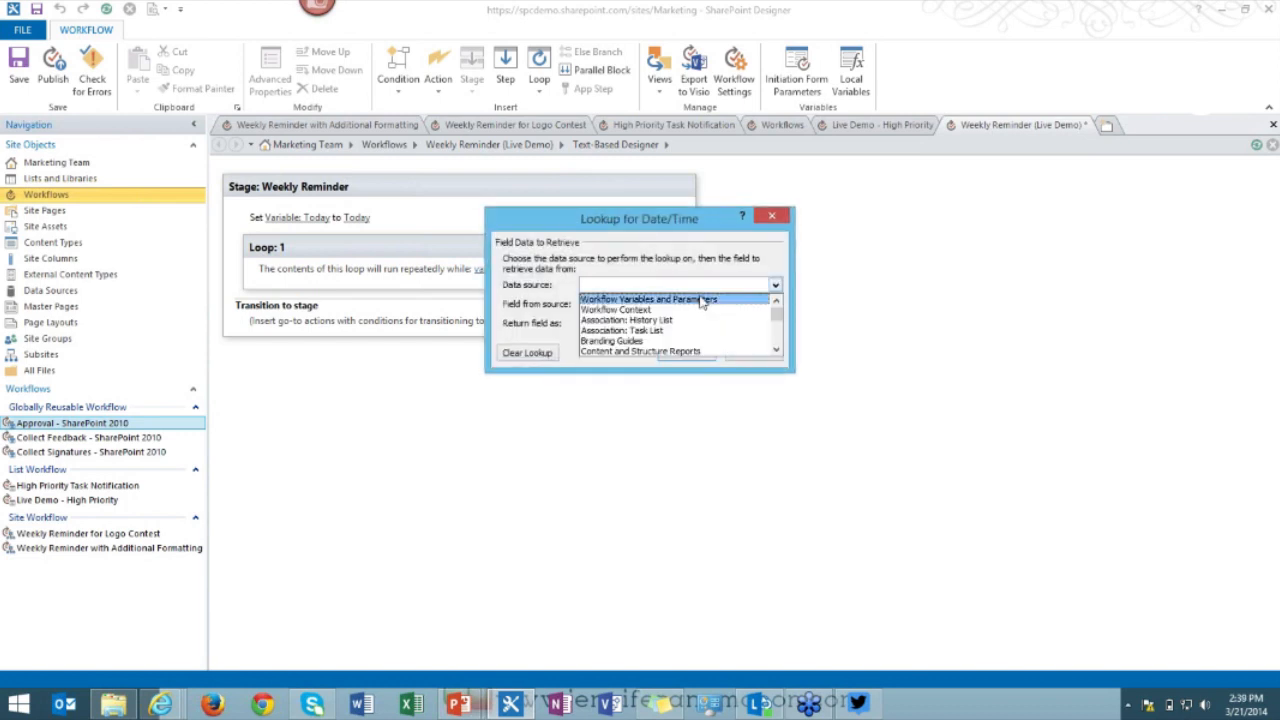
{"action": "left_click", "coordinate": [688, 297]}
{"action": "left_click", "coordinate": [688, 305]}
{"action": "left_click", "coordinate": [680, 318]}
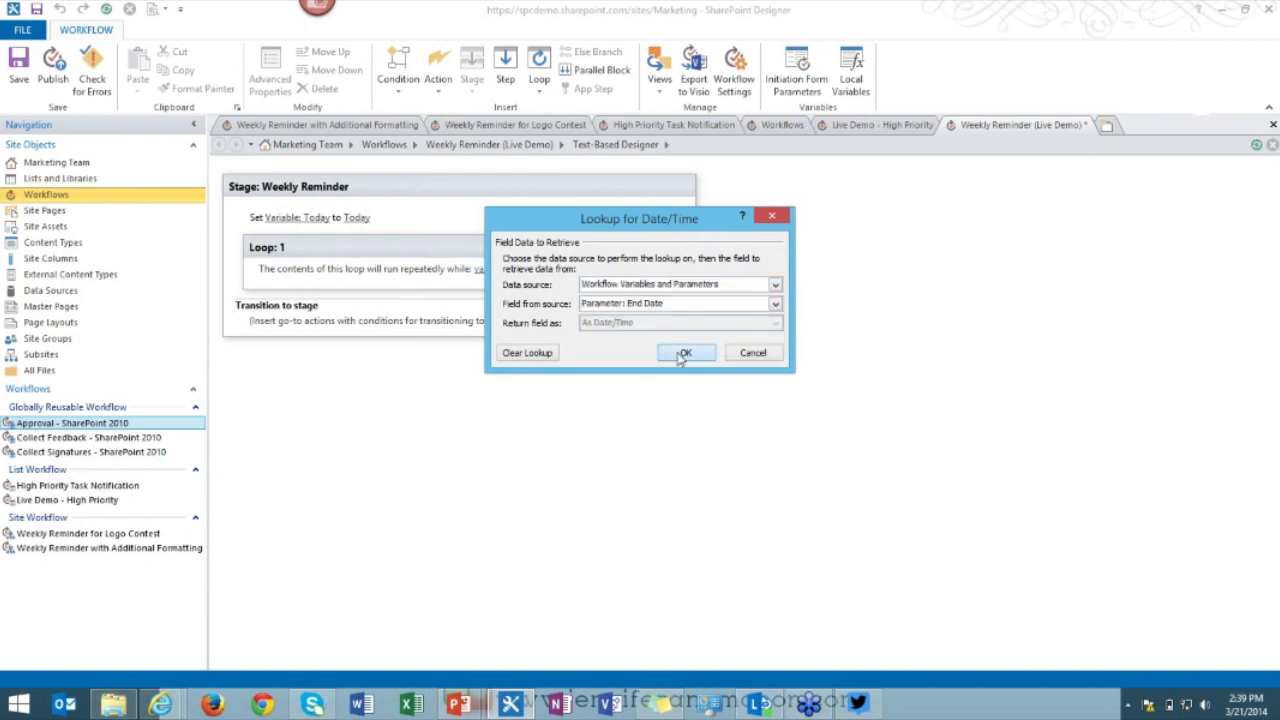
{"action": "left_click", "coordinate": [682, 352]}
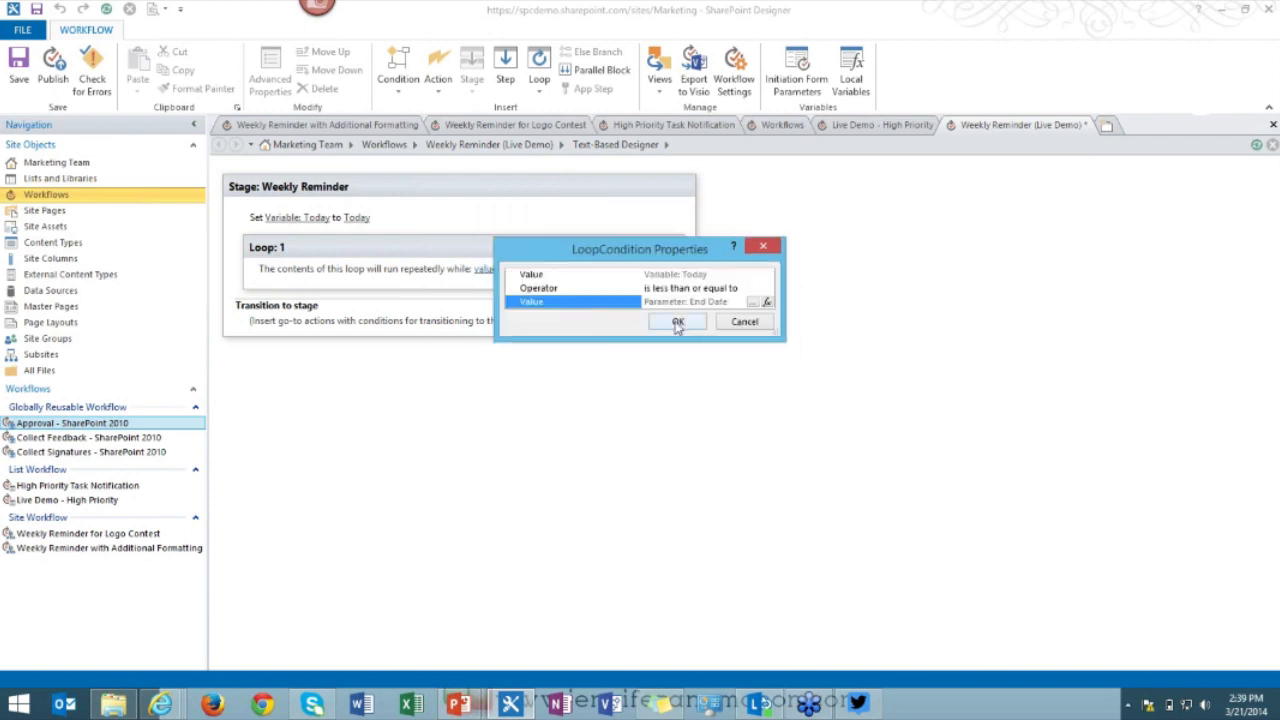
{"action": "left_click", "coordinate": [678, 322]}
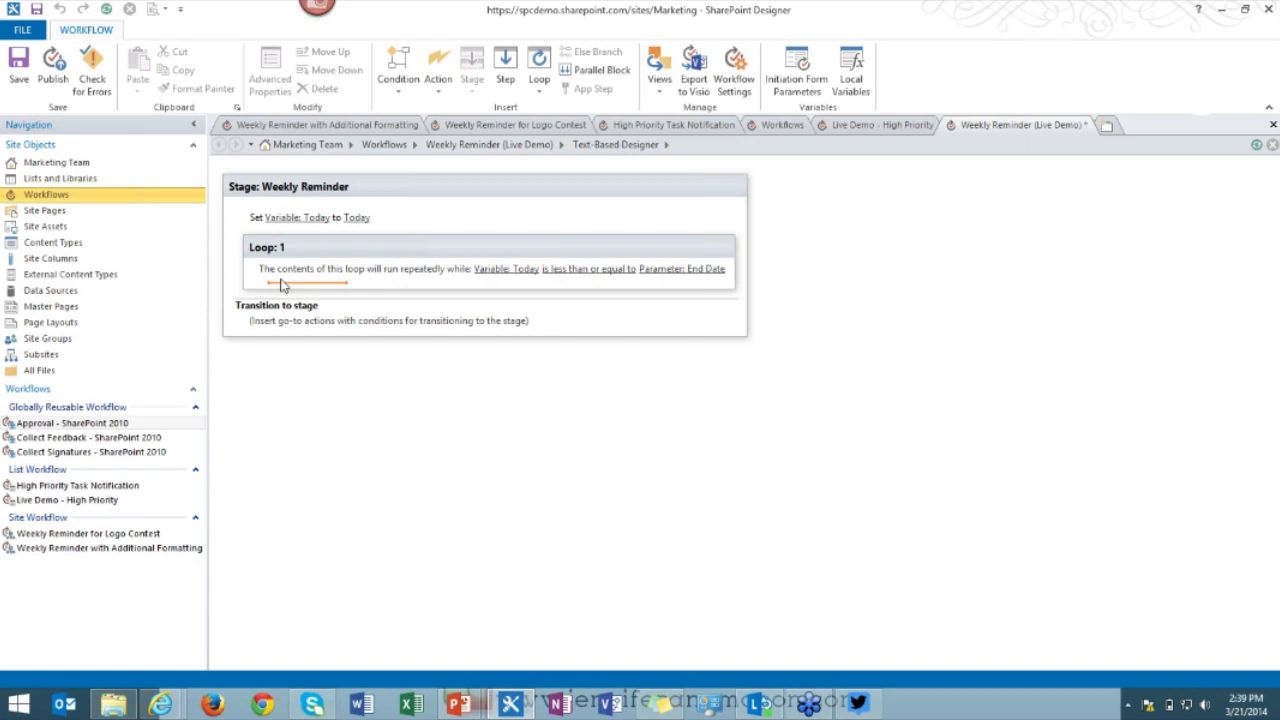
Insert a Send an Email action in the loop with Marketing Members as recipients.
{"action": "left_click", "coordinate": [282, 284]}
{"action": "type", "text": "email"}
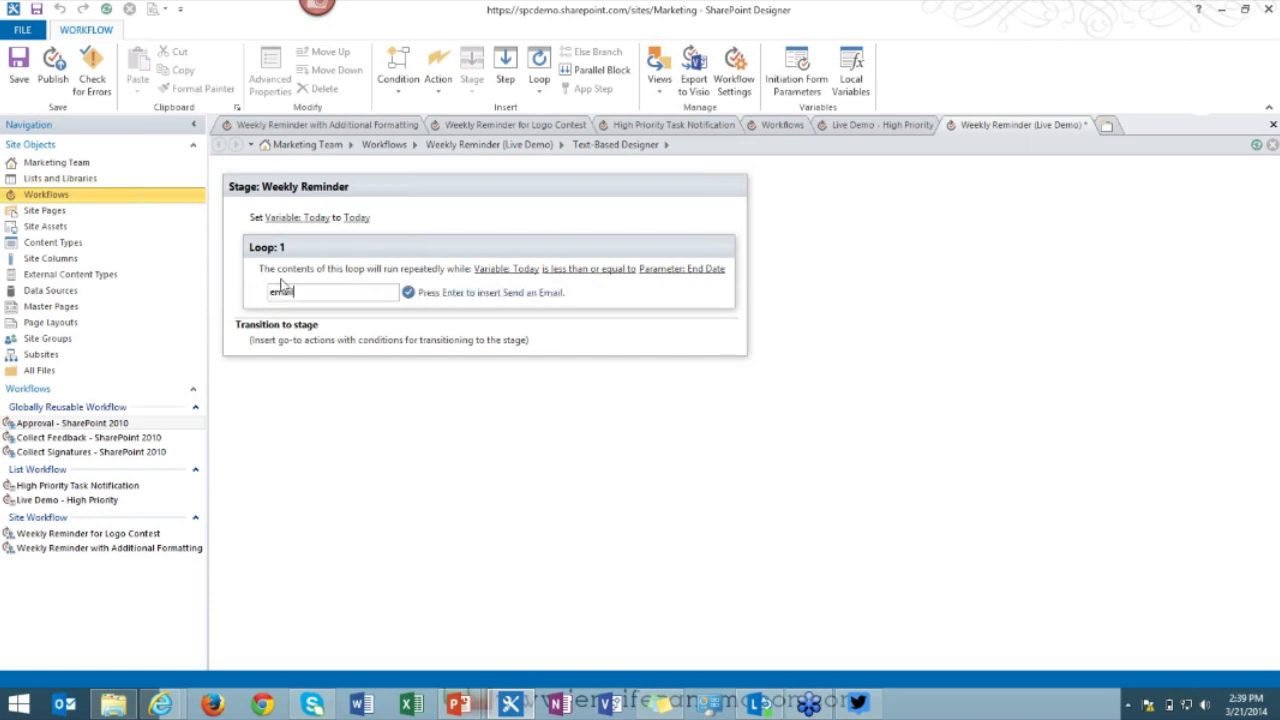
{"action": "key", "text": "Return"}
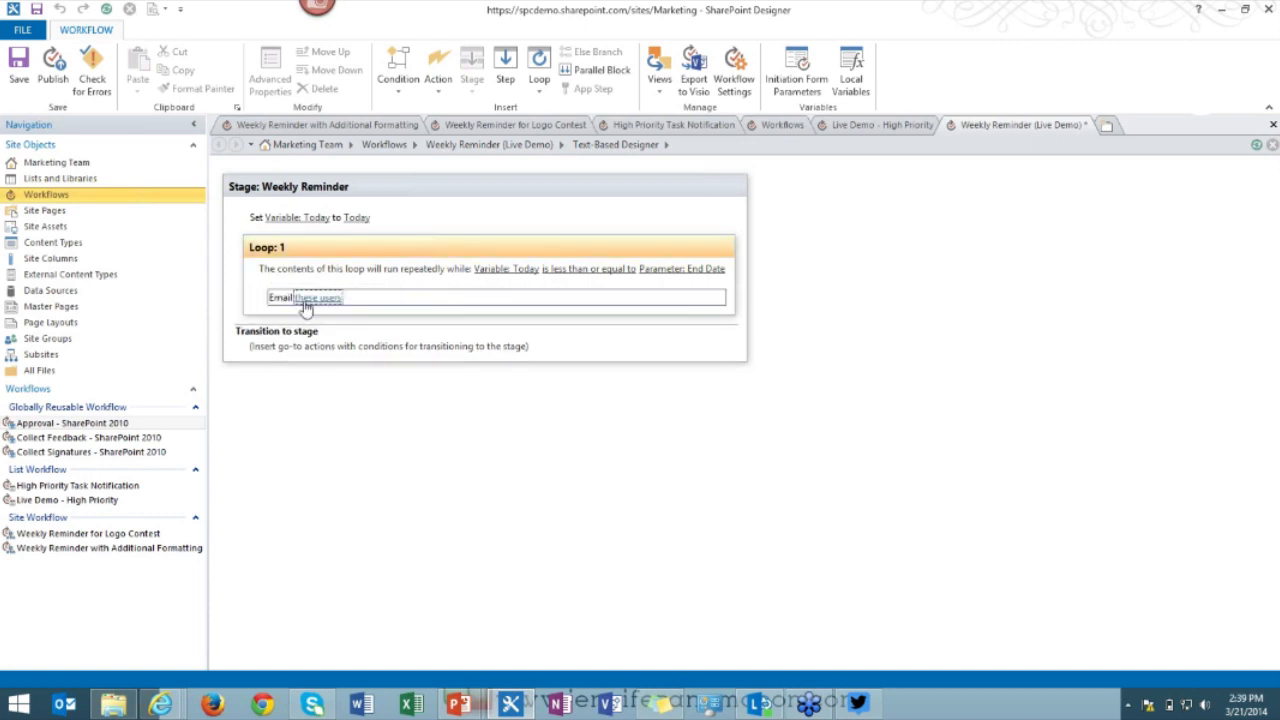
{"action": "left_click", "coordinate": [310, 298]}
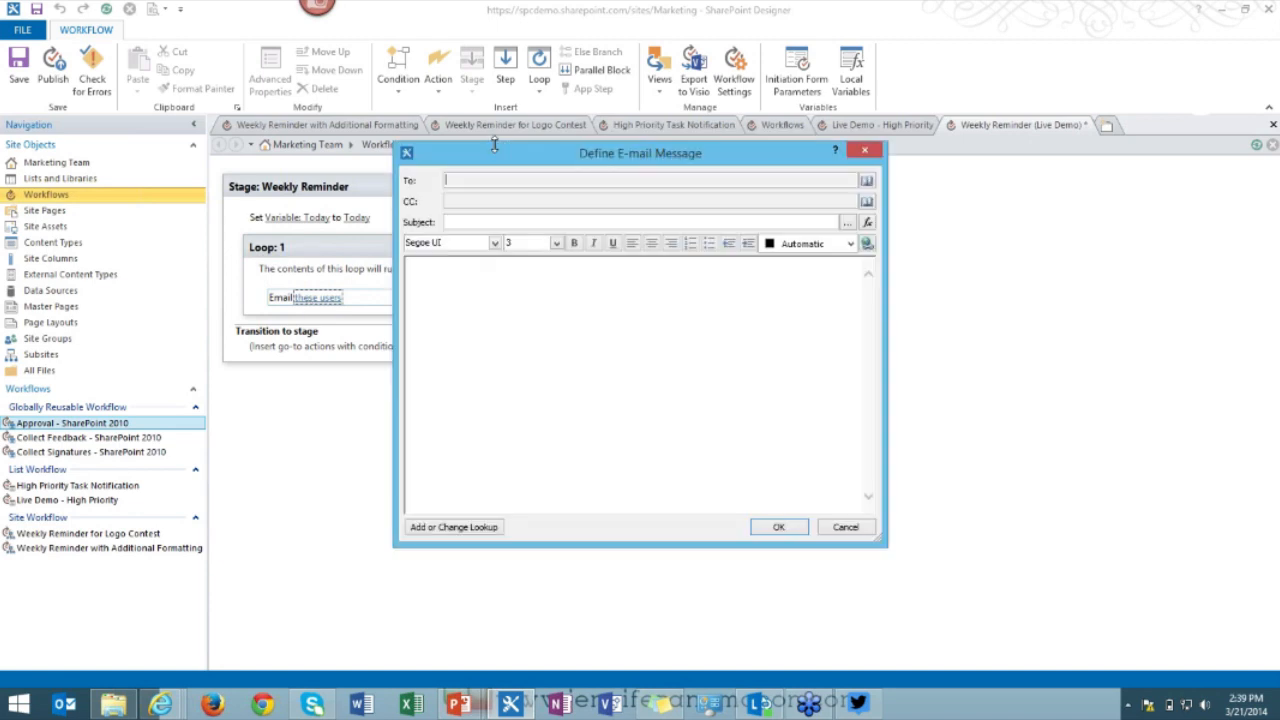
{"action": "left_click", "coordinate": [866, 183]}
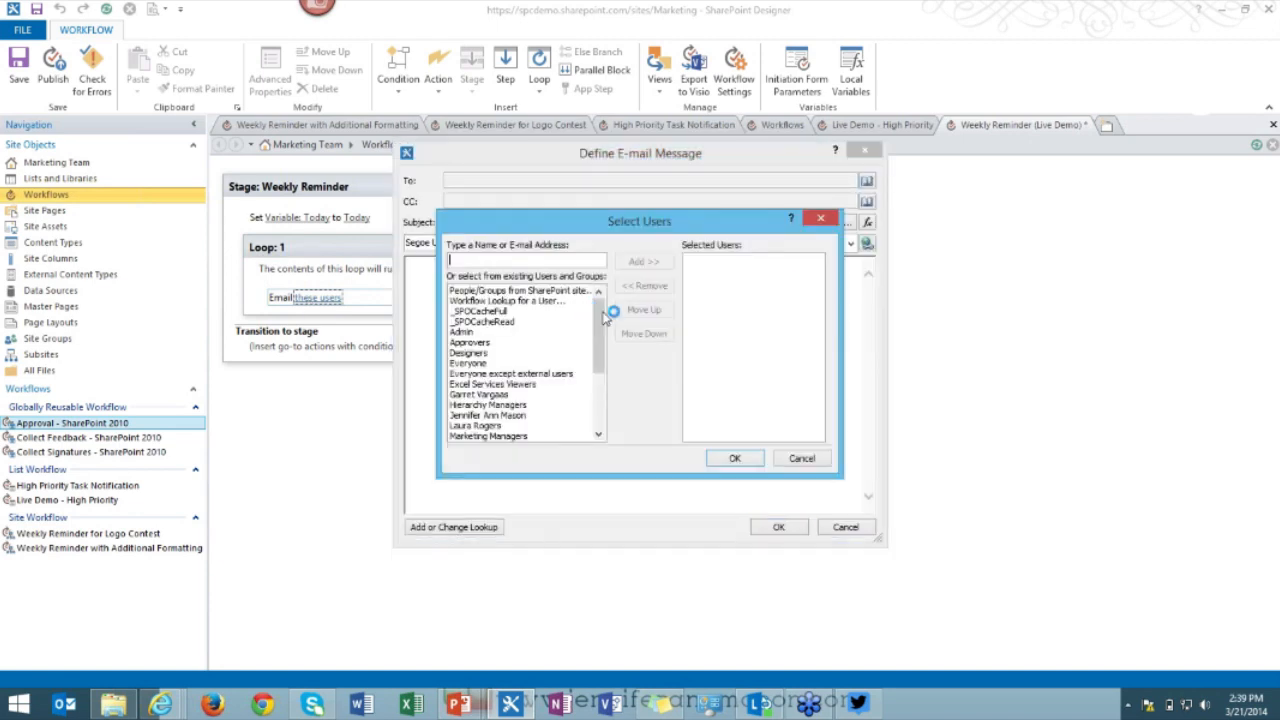
{"action": "scroll", "coordinate": [563, 357], "scroll_direction": "down", "scroll_amount": 2}
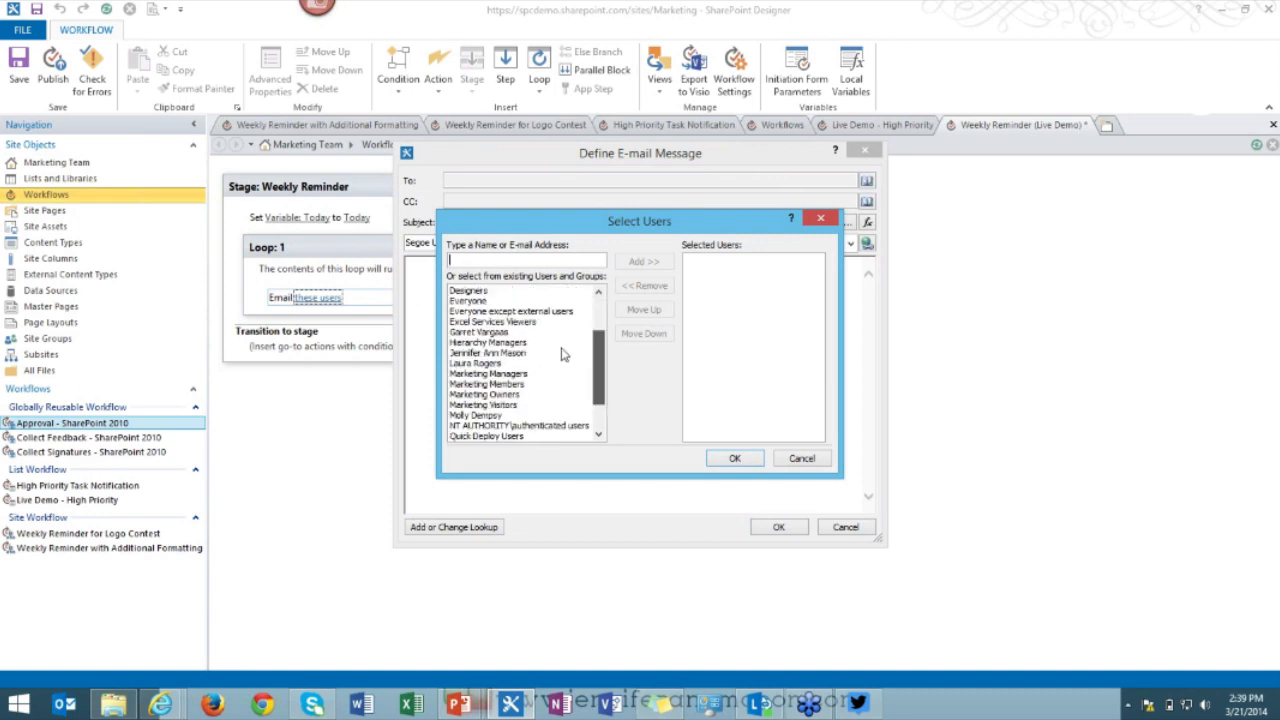
{"action": "left_click", "coordinate": [515, 376]}
{"action": "left_click", "coordinate": [644, 262]}
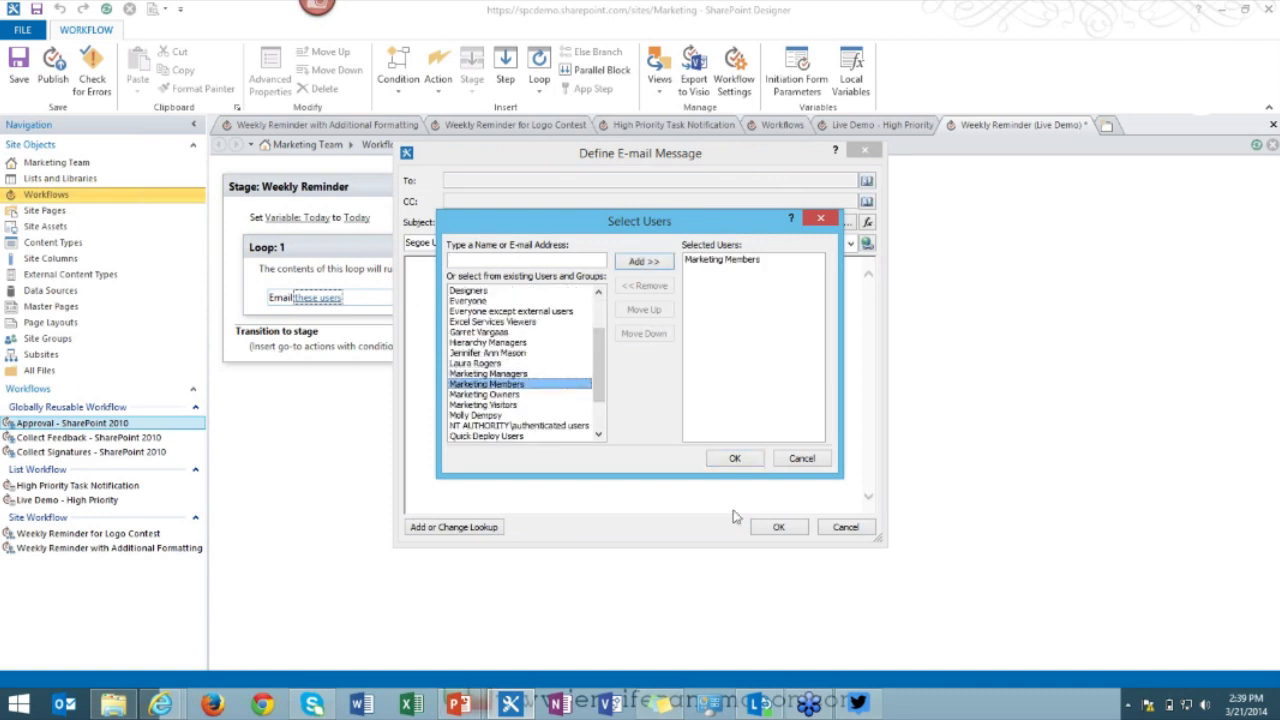
{"action": "left_click", "coordinate": [735, 459]}
{"action": "left_click", "coordinate": [478, 223]}
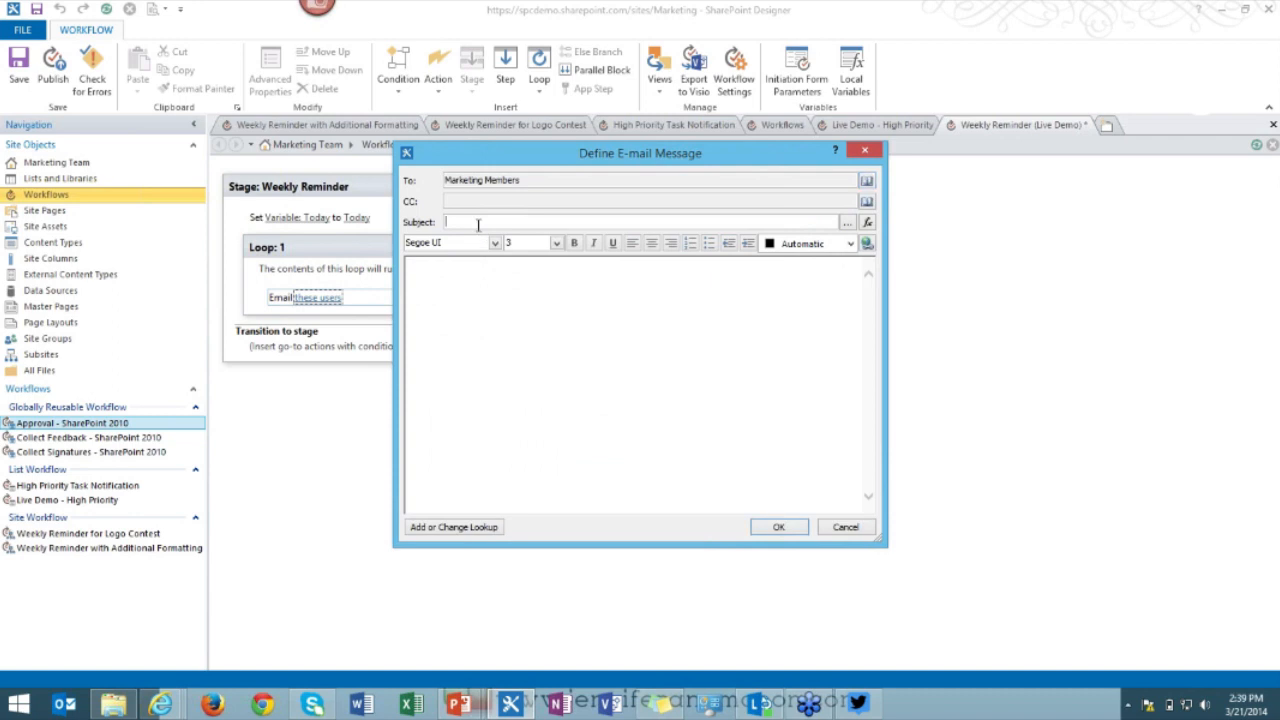
Enter subject 'Dont Forget!!' and body 'Dont forget! We need your votes! Click here to open the page and vote!'.
{"action": "type", "text": "Dont Forget!!"}
{"action": "left_click", "coordinate": [476, 295]}
{"action": "type", "text": "Dont forget!  We need your vo"}
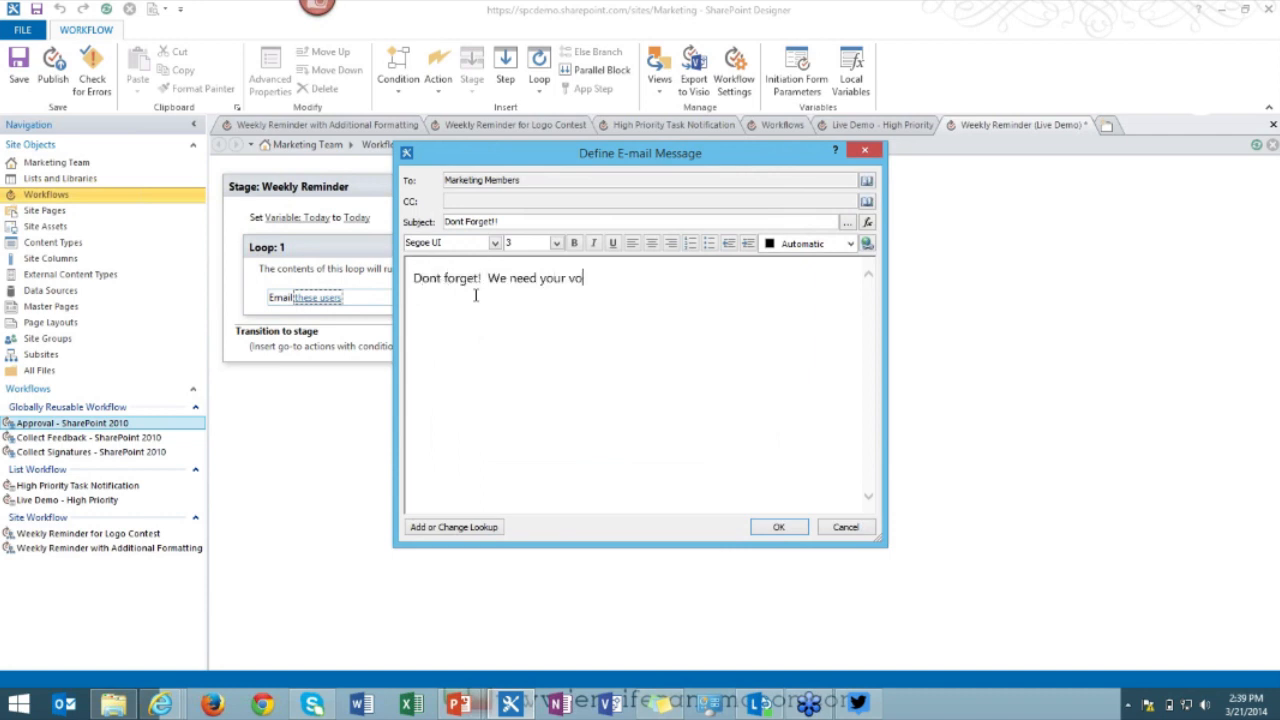
{"action": "type", "text": "tes!  Click here to ope"}
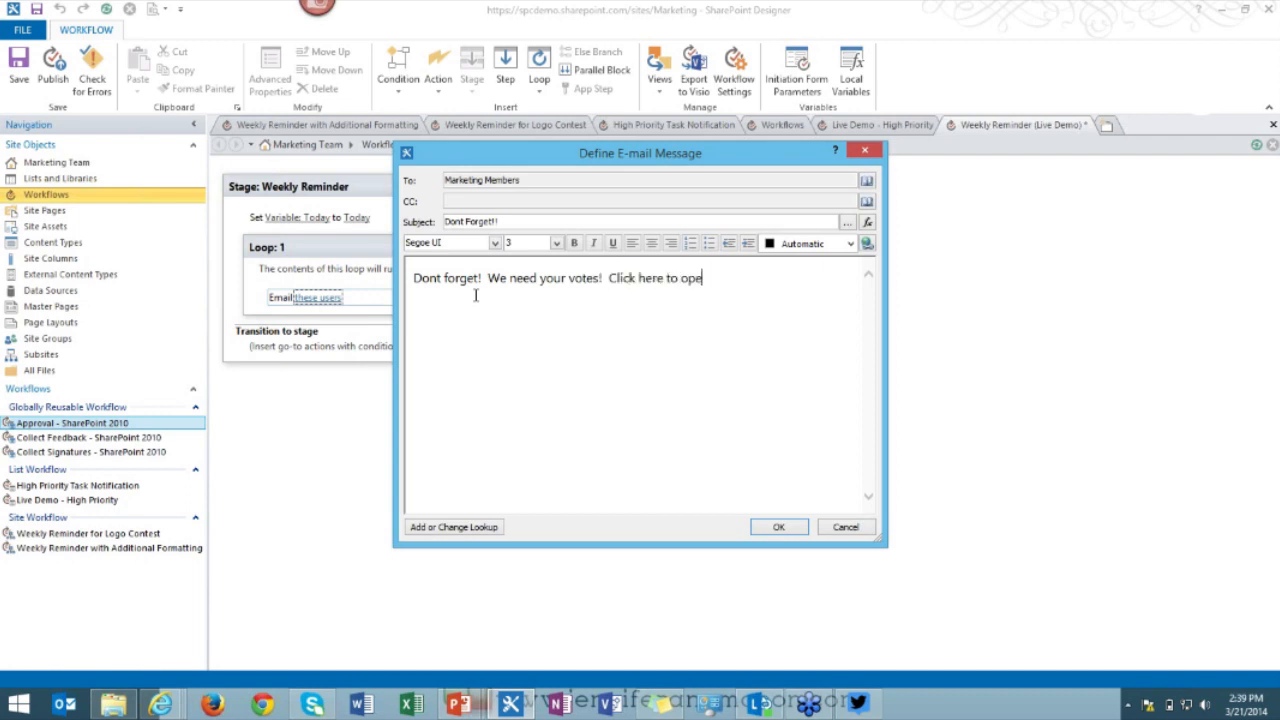
{"action": "type", "text": "n the page and bo"}
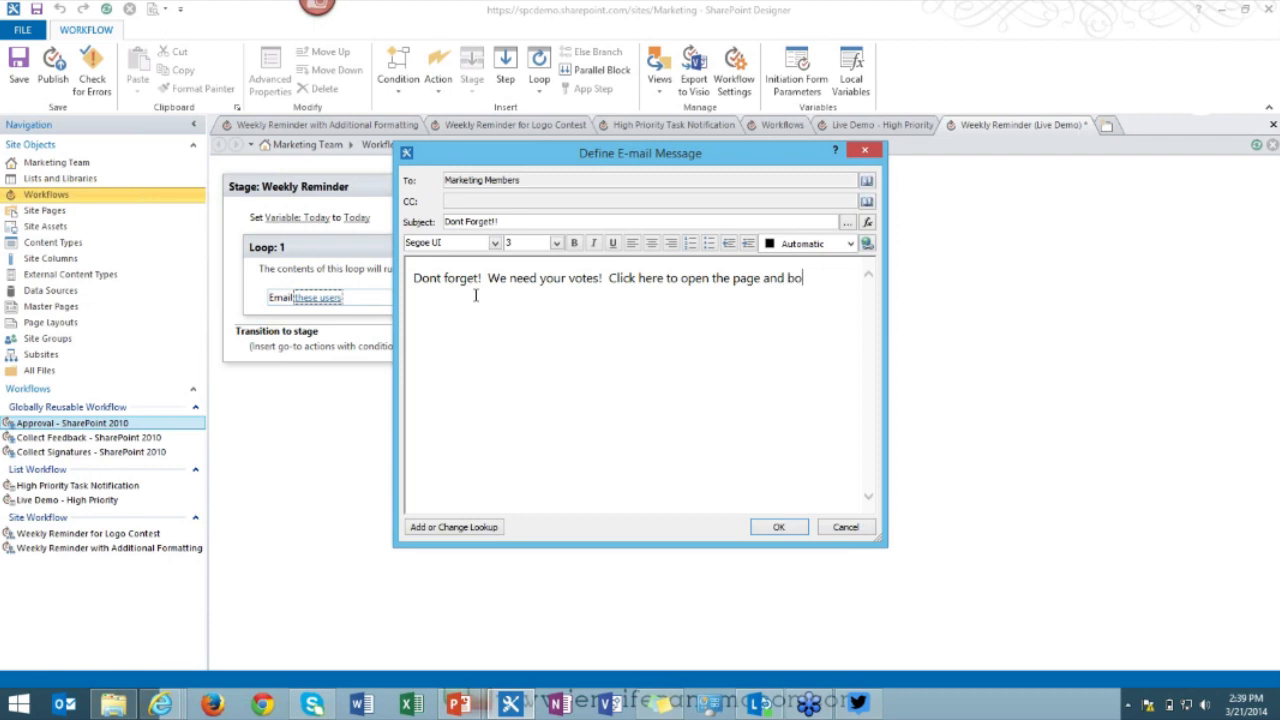
{"action": "key", "text": "BackSpace"}
{"action": "key", "text": "BackSpace"}
{"action": "type", "text": "vote!"}
Hyperlink the word 'here' to Workflow Context: Current Site URL.
{"action": "left_click_drag", "start_coordinate": [639, 278], "coordinate": [663, 278]}
{"action": "left_click", "coordinate": [867, 245]}
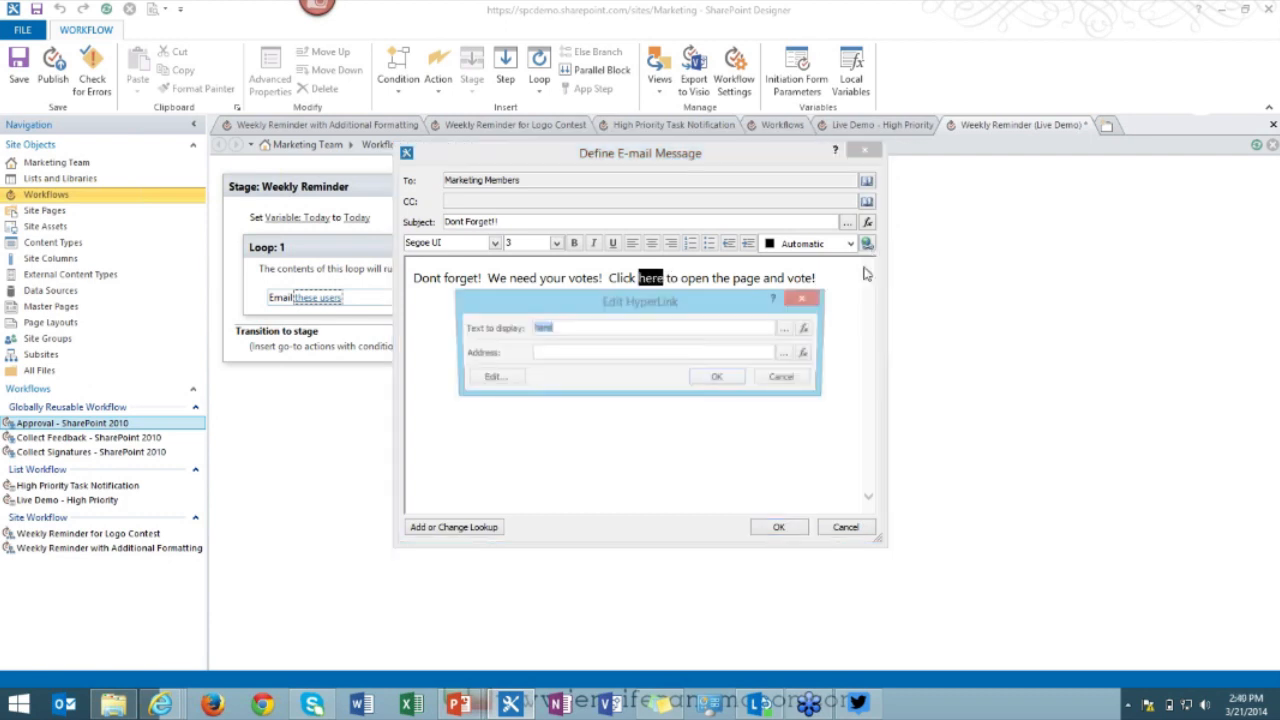
{"action": "left_click", "coordinate": [809, 355]}
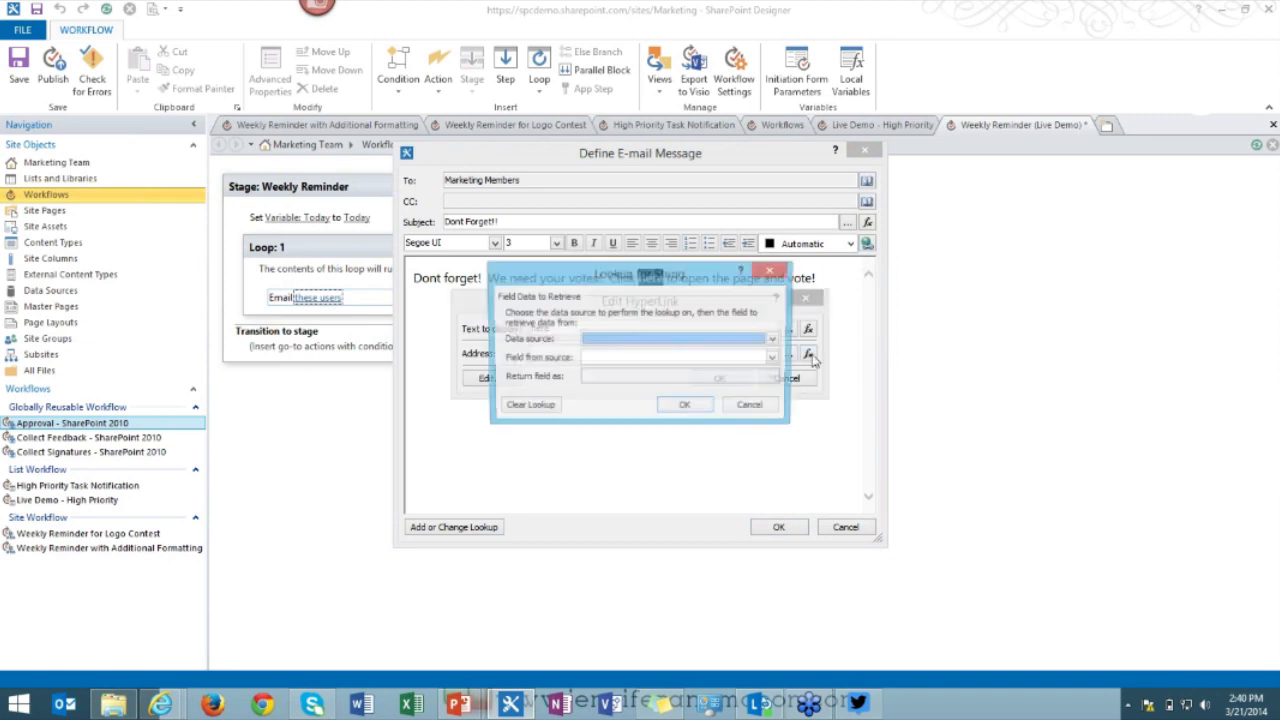
{"action": "left_click", "coordinate": [775, 339]}
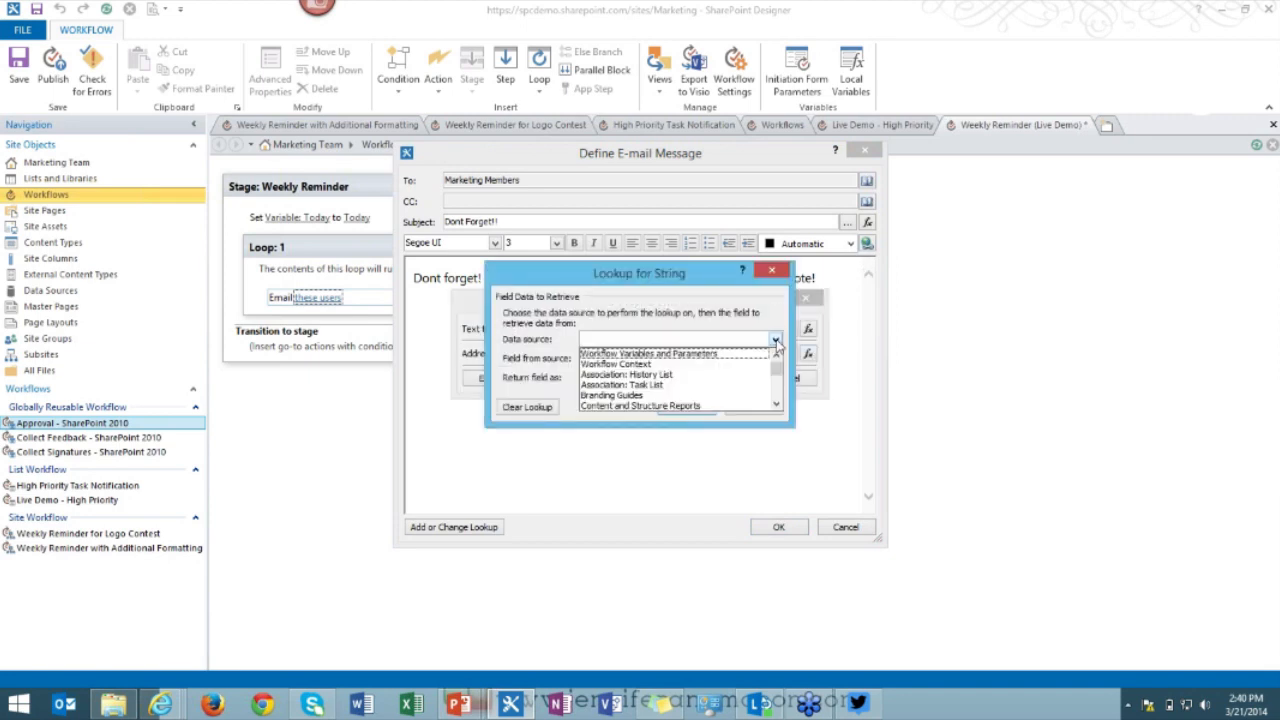
{"action": "left_click", "coordinate": [704, 364]}
{"action": "left_click", "coordinate": [704, 365]}
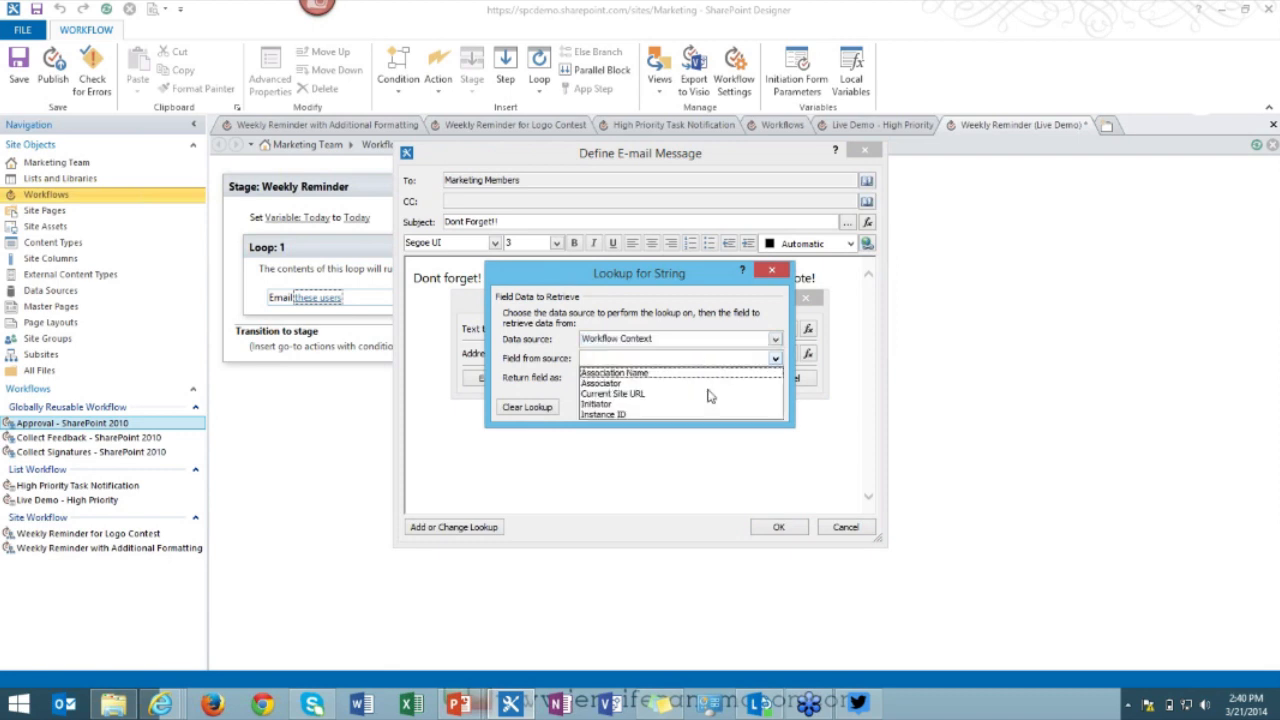
{"action": "left_click", "coordinate": [708, 394]}
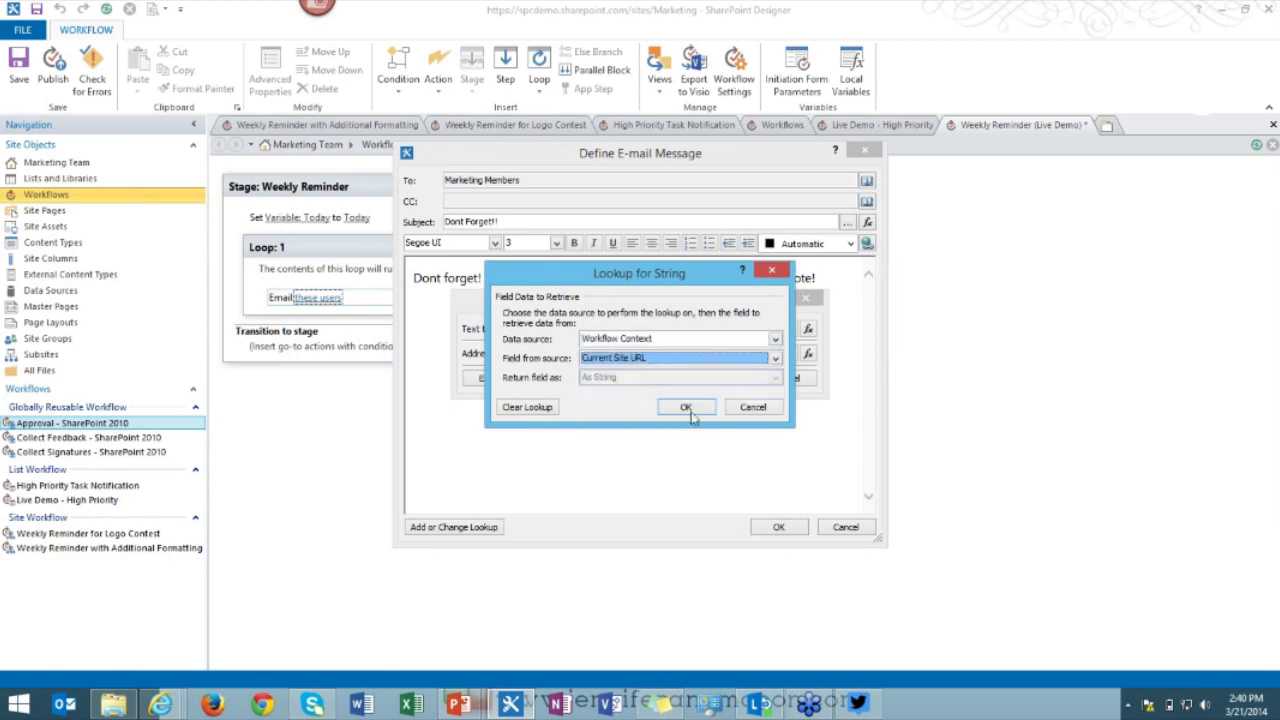
{"action": "left_click", "coordinate": [688, 408]}
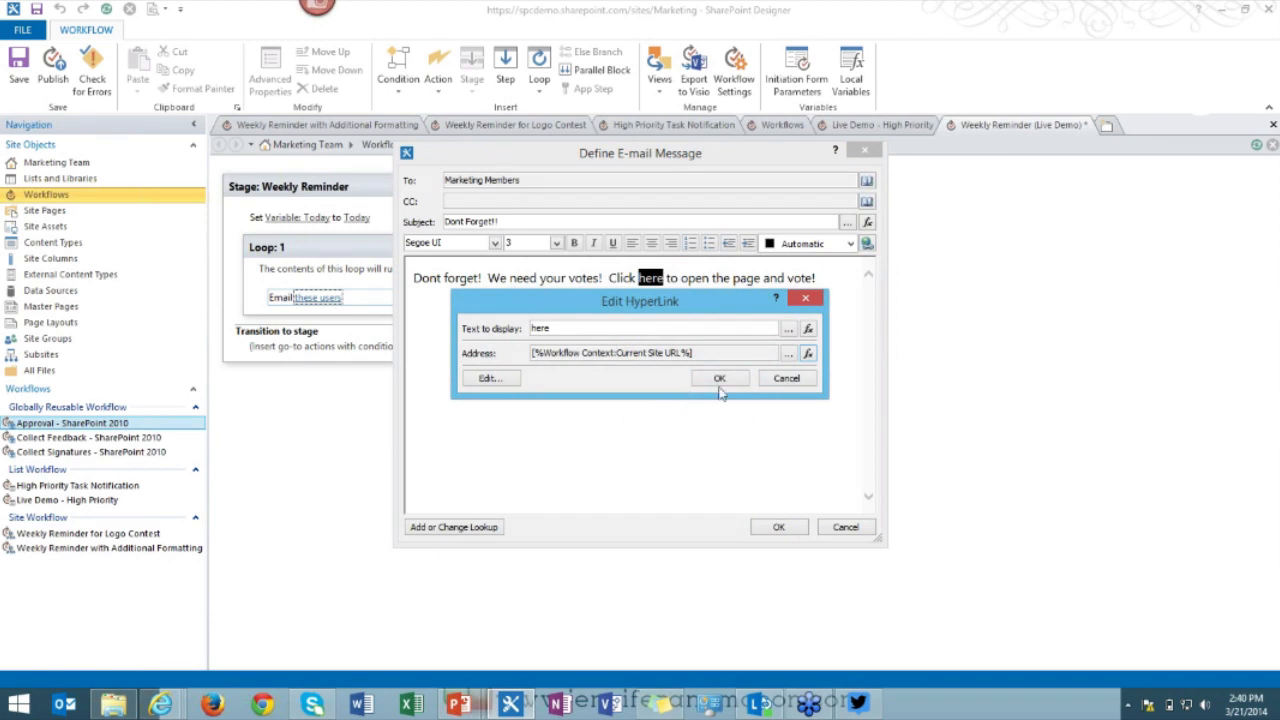
{"action": "left_click", "coordinate": [718, 380]}
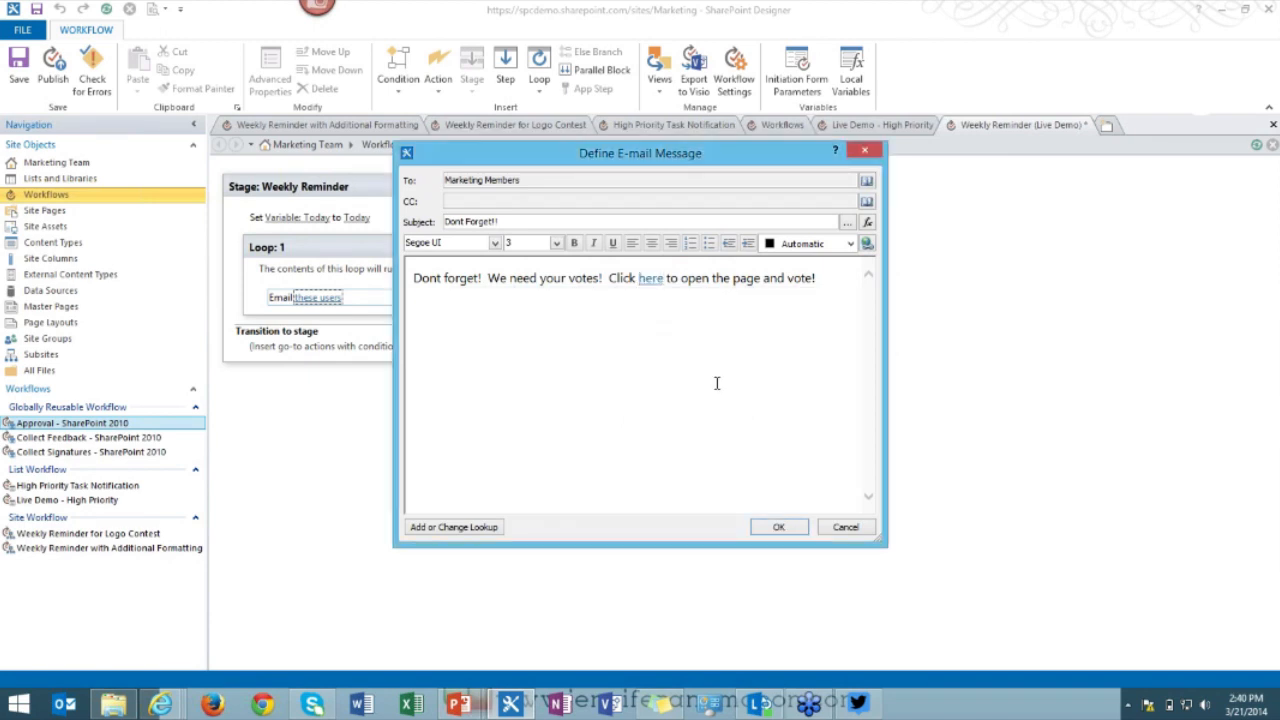
Add a new line at the end of the message body, deleting stray typed characters.
{"action": "left_click", "coordinate": [842, 299]}
{"action": "key", "text": "Return"}
{"action": "key", "text": "Return"}
{"action": "type", "text": "dg:ksdgksr"}
{"action": "key", "text": "BackSpace"}
{"action": "key", "text": "BackSpace"}
{"action": "key", "text": "BackSpace"}
{"action": "key", "text": "BackSpace"}
{"action": "key", "text": "BackSpace"}
{"action": "key", "text": "BackSpace"}
{"action": "key", "text": "BackSpace"}
{"action": "key", "text": "BackSpace"}
{"action": "key", "text": "BackSpace"}
{"action": "key", "text": "BackSpace"}
{"action": "key", "text": "BackSpace"}
Confirm the email and add an Add Time to Date action adding 7 days.
{"action": "left_click", "coordinate": [780, 525]}
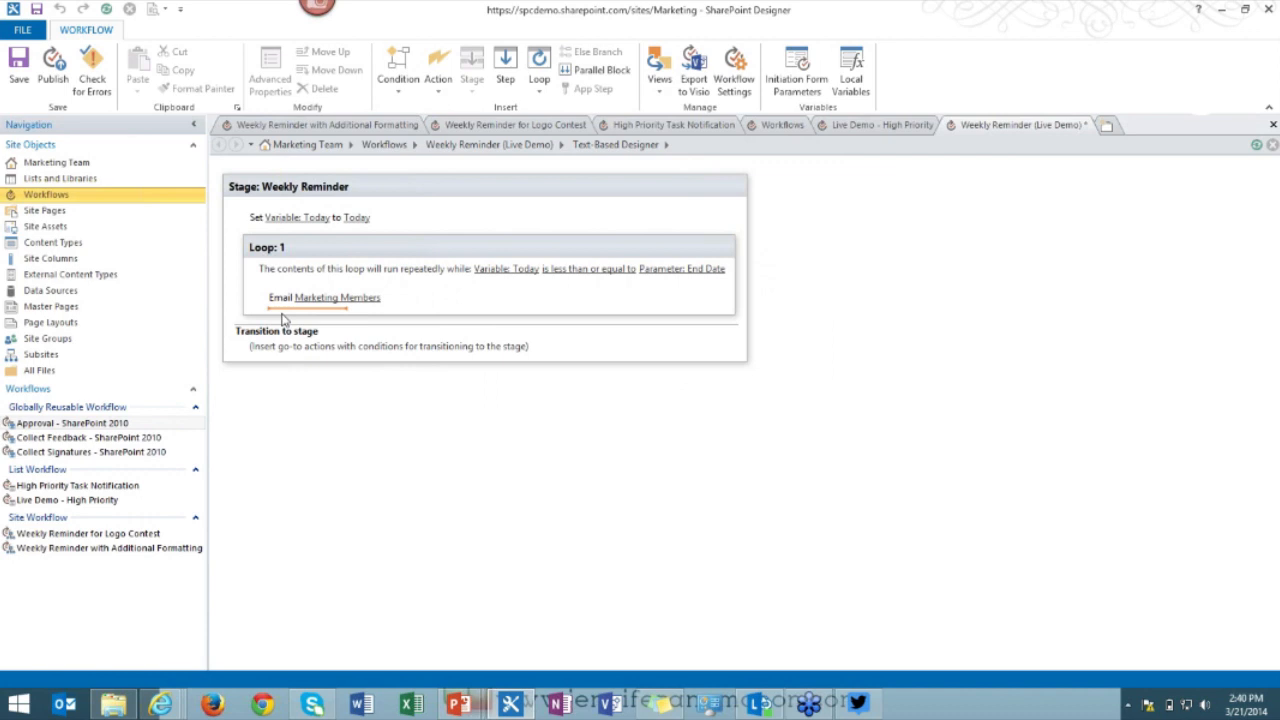
{"action": "left_click", "coordinate": [283, 318]}
{"action": "type", "text": "ac"}
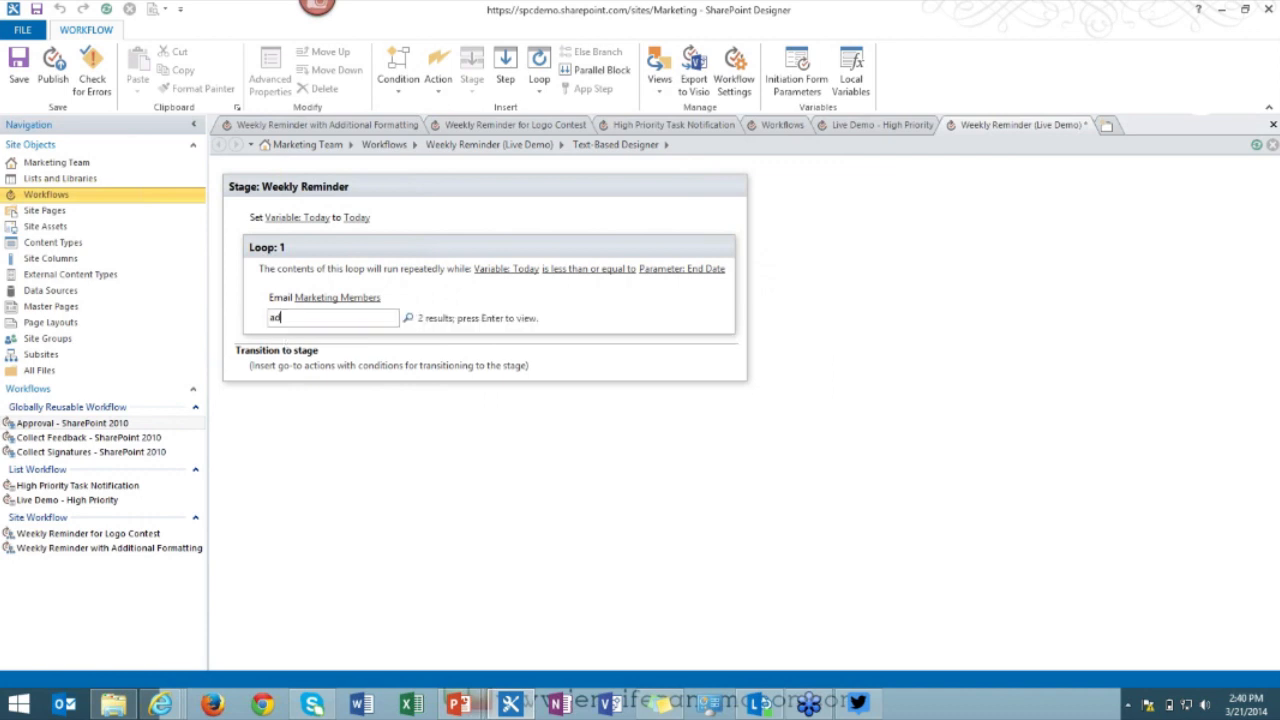
{"action": "type", "text": "d"}
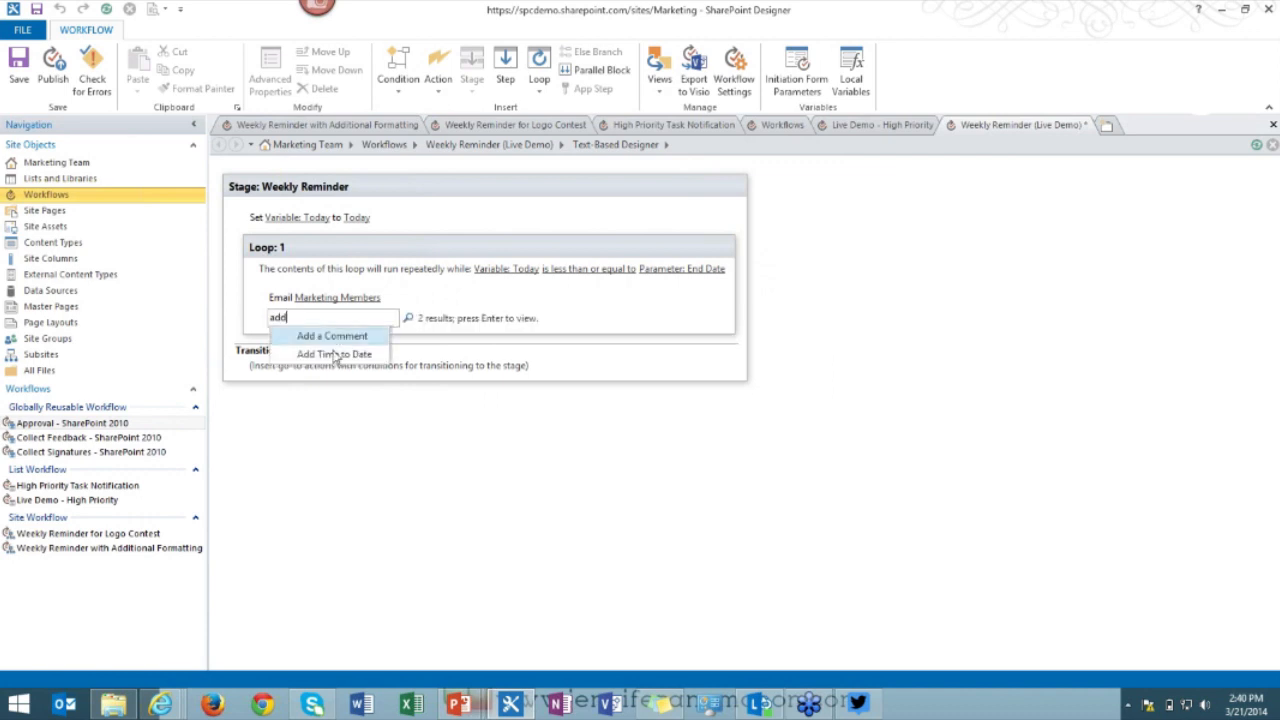
{"action": "left_click", "coordinate": [336, 355]}
{"action": "left_click", "coordinate": [358, 323]}
{"action": "type", "text": "7"}
{"action": "left_click", "coordinate": [470, 297]}
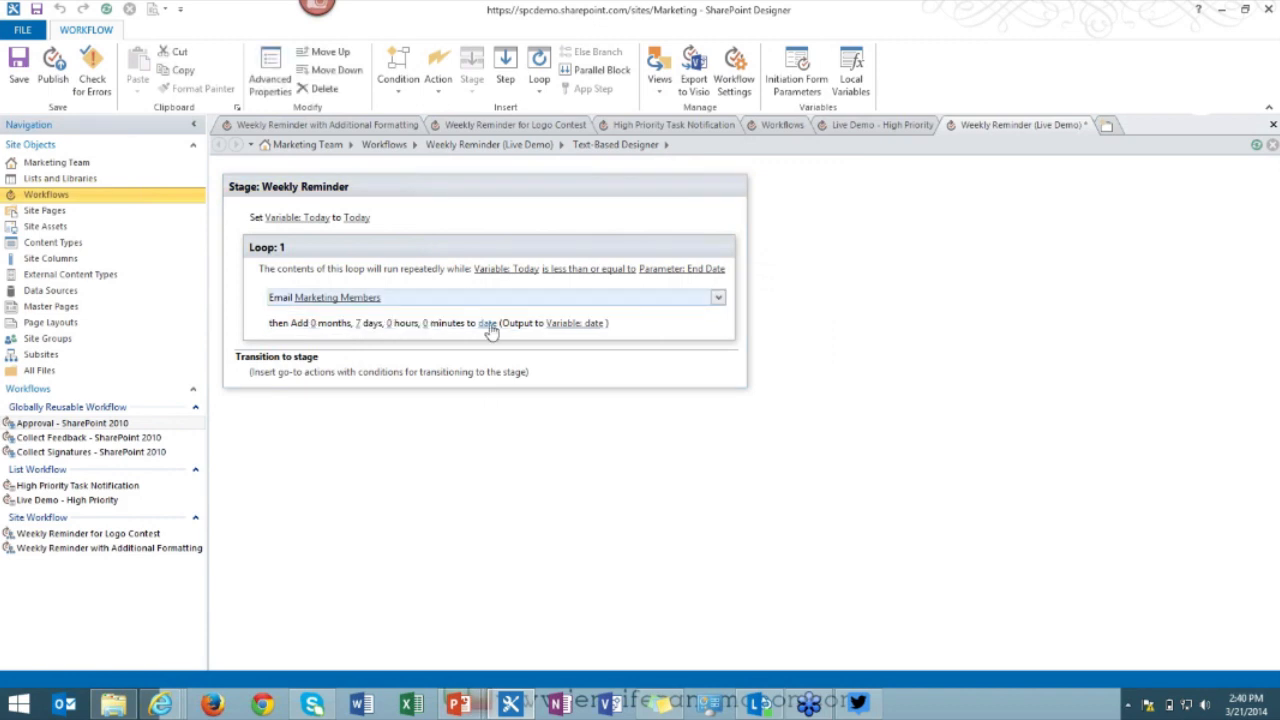
Add the 7 days to Variable: Today and output the result to Variable: Today.
{"action": "left_click", "coordinate": [566, 326]}
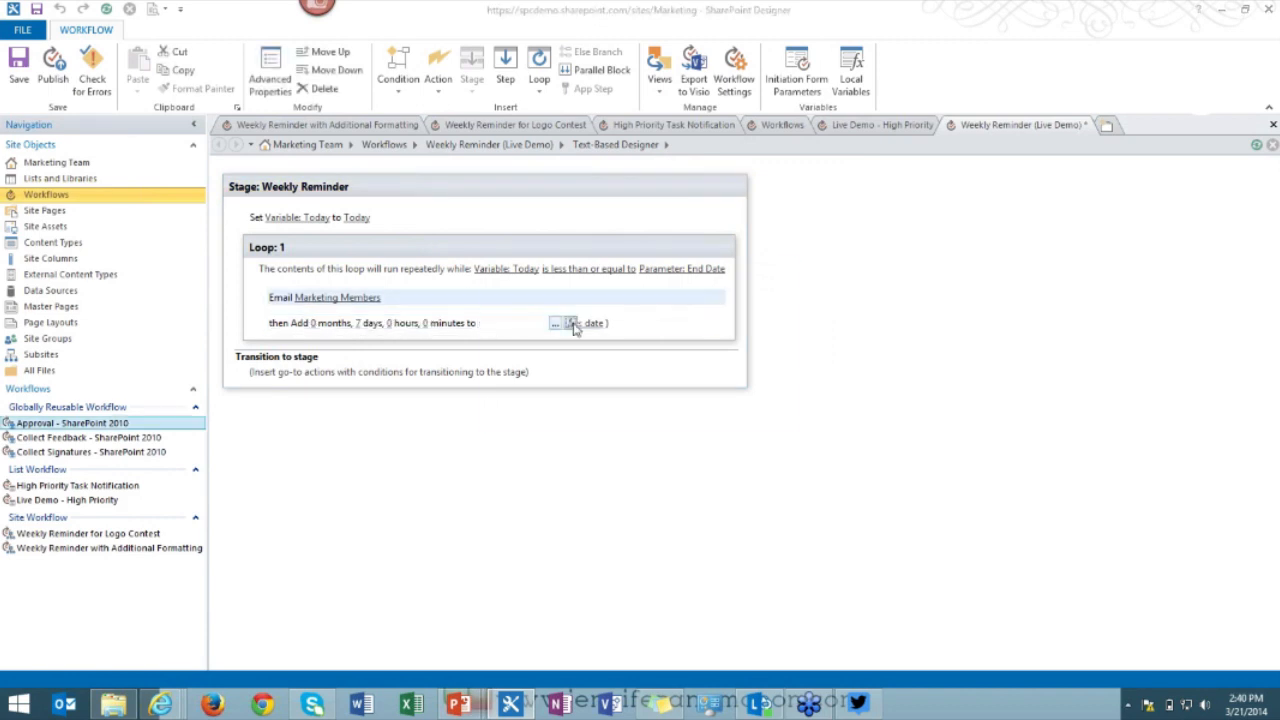
{"action": "left_click", "coordinate": [570, 323]}
{"action": "left_click", "coordinate": [680, 339]}
{"action": "left_click", "coordinate": [640, 349]}
{"action": "left_click", "coordinate": [632, 359]}
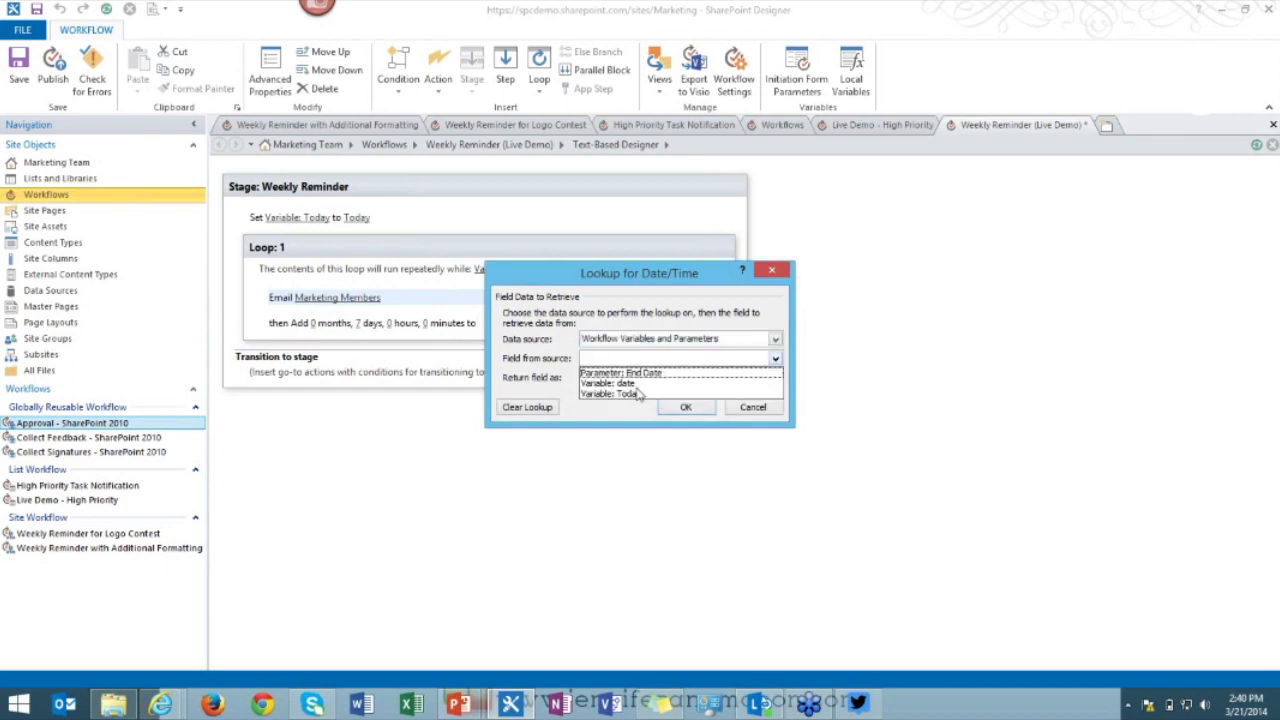
{"action": "left_click", "coordinate": [640, 394]}
{"action": "left_click", "coordinate": [686, 407]}
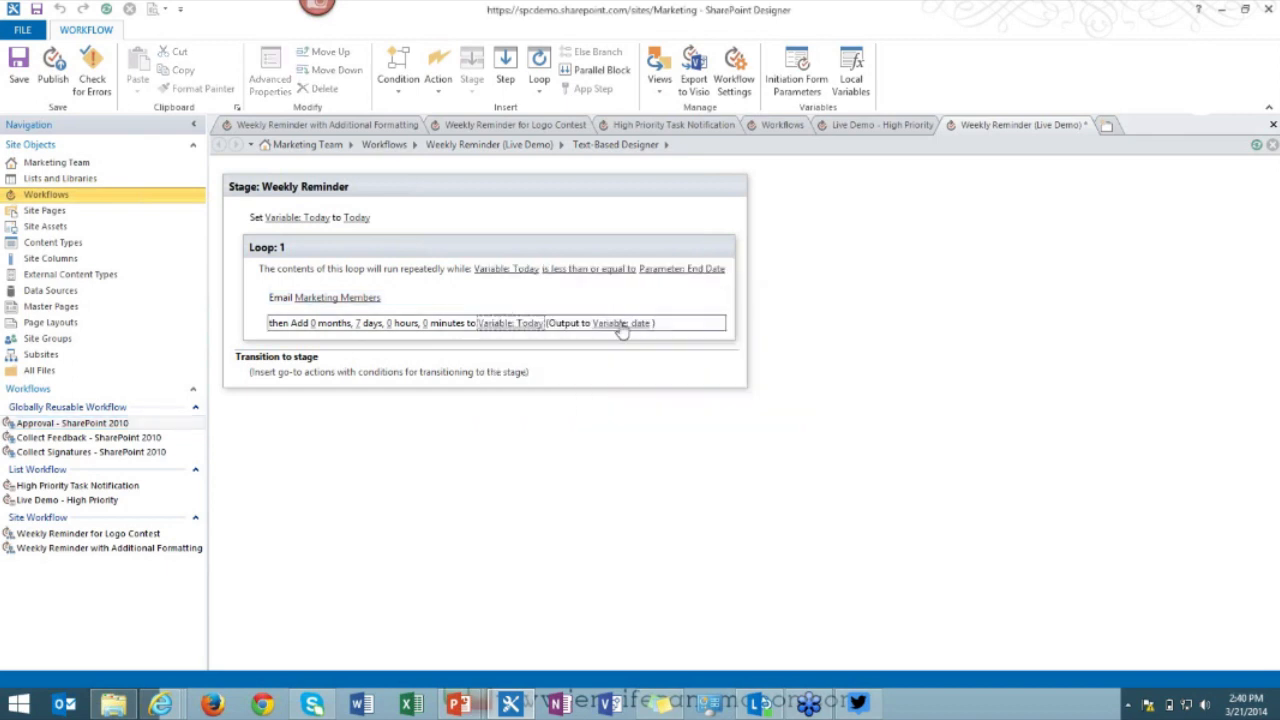
{"action": "left_click", "coordinate": [620, 325]}
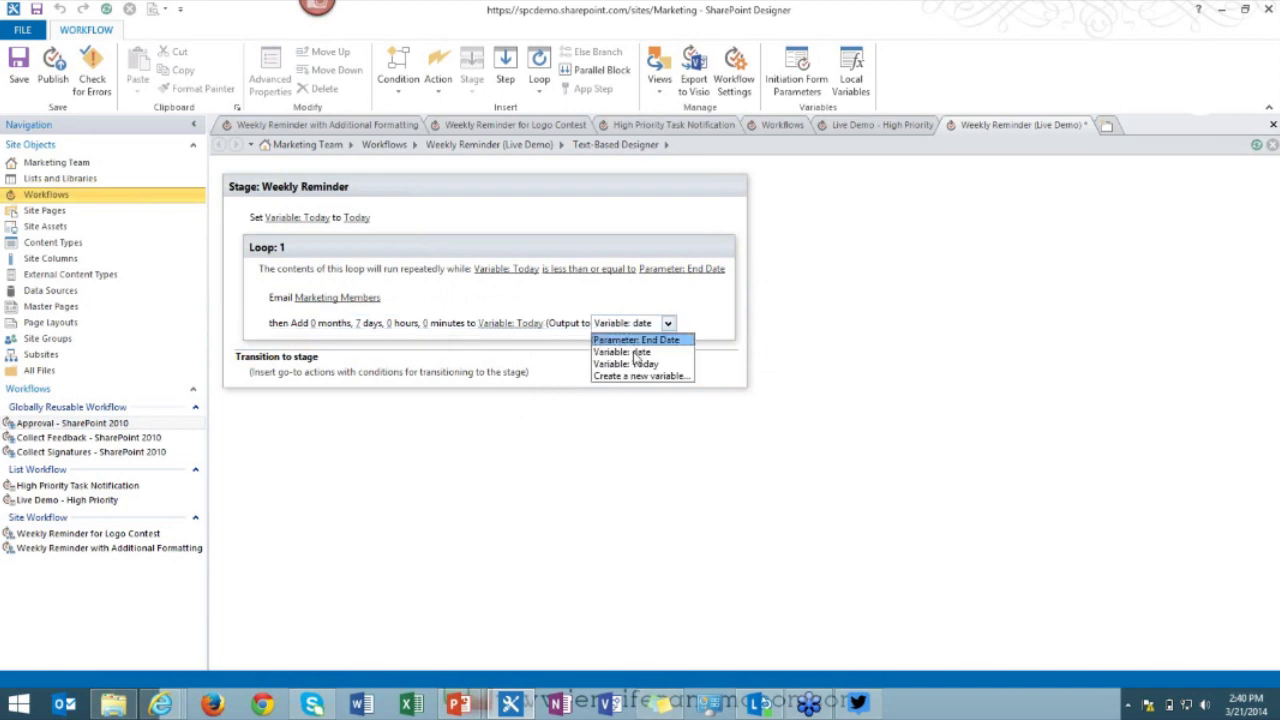
{"action": "left_click", "coordinate": [628, 364]}
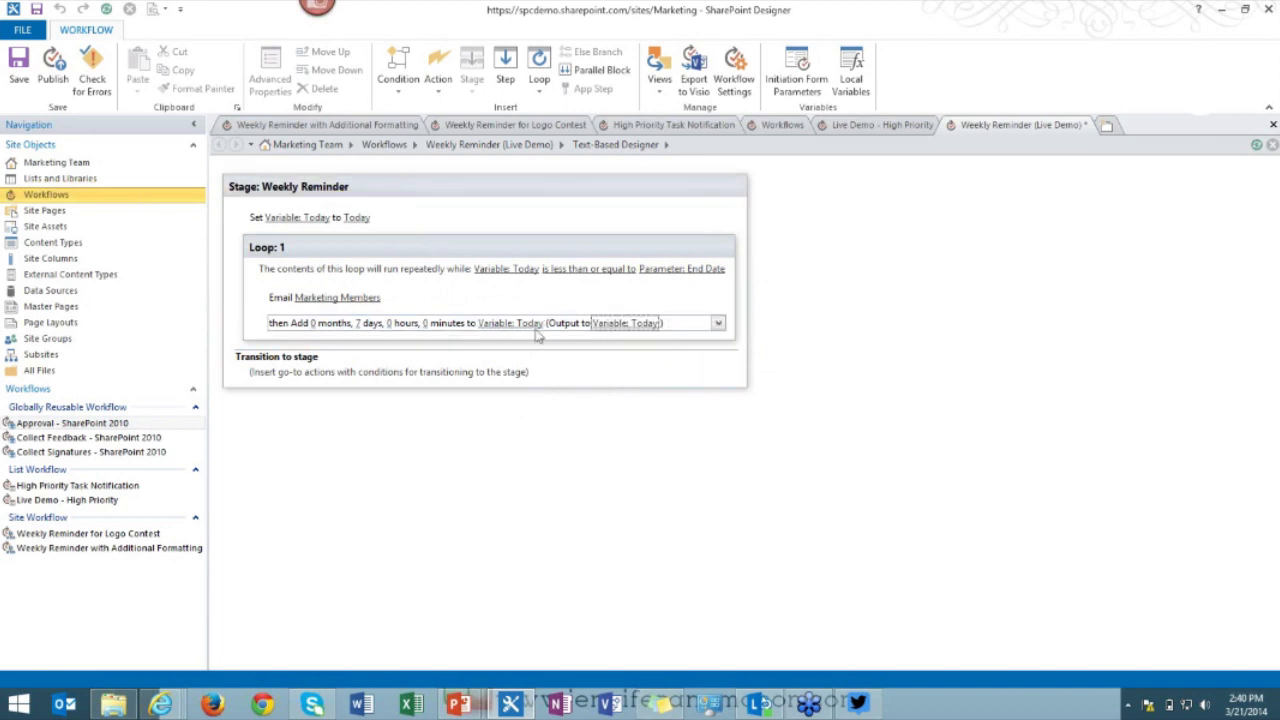
{"action": "left_click", "coordinate": [309, 340]}
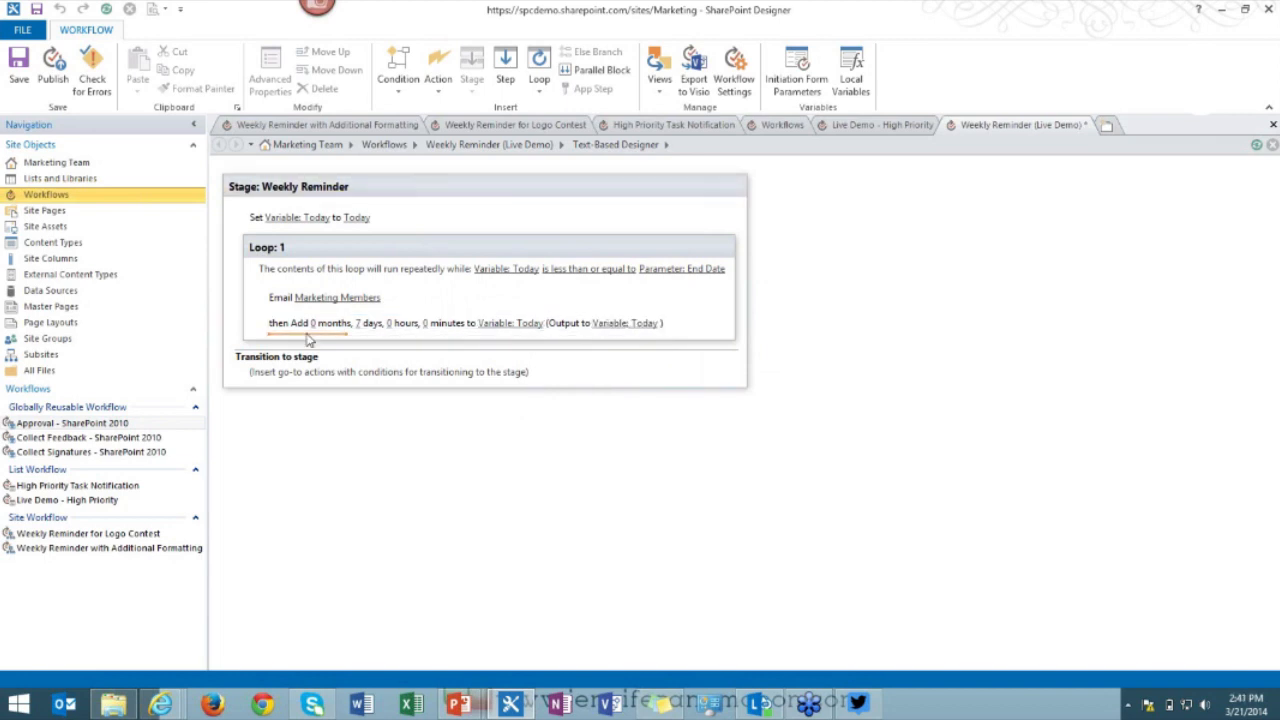
Insert a Pause until Date action pausing until Variable: Today.
{"action": "type", "text": "paud"}
{"action": "key", "text": "BackSpace"}
{"action": "type", "text": "se"}
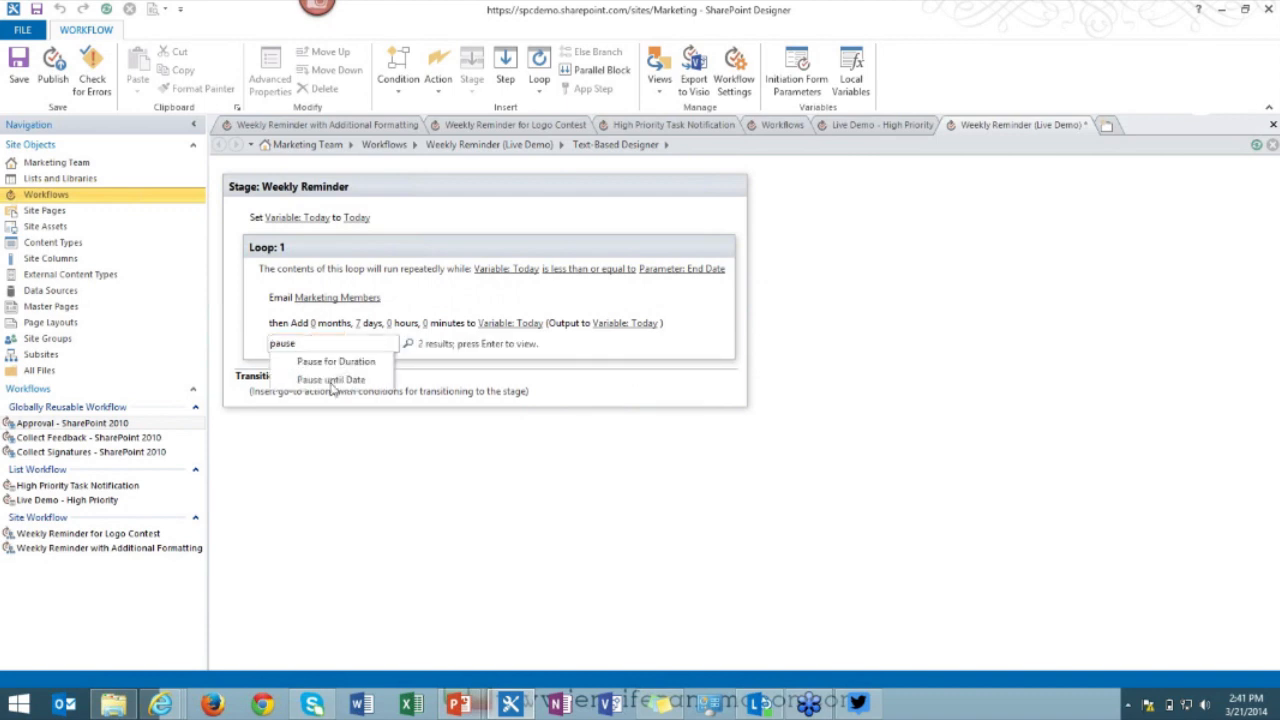
{"action": "left_click", "coordinate": [333, 381]}
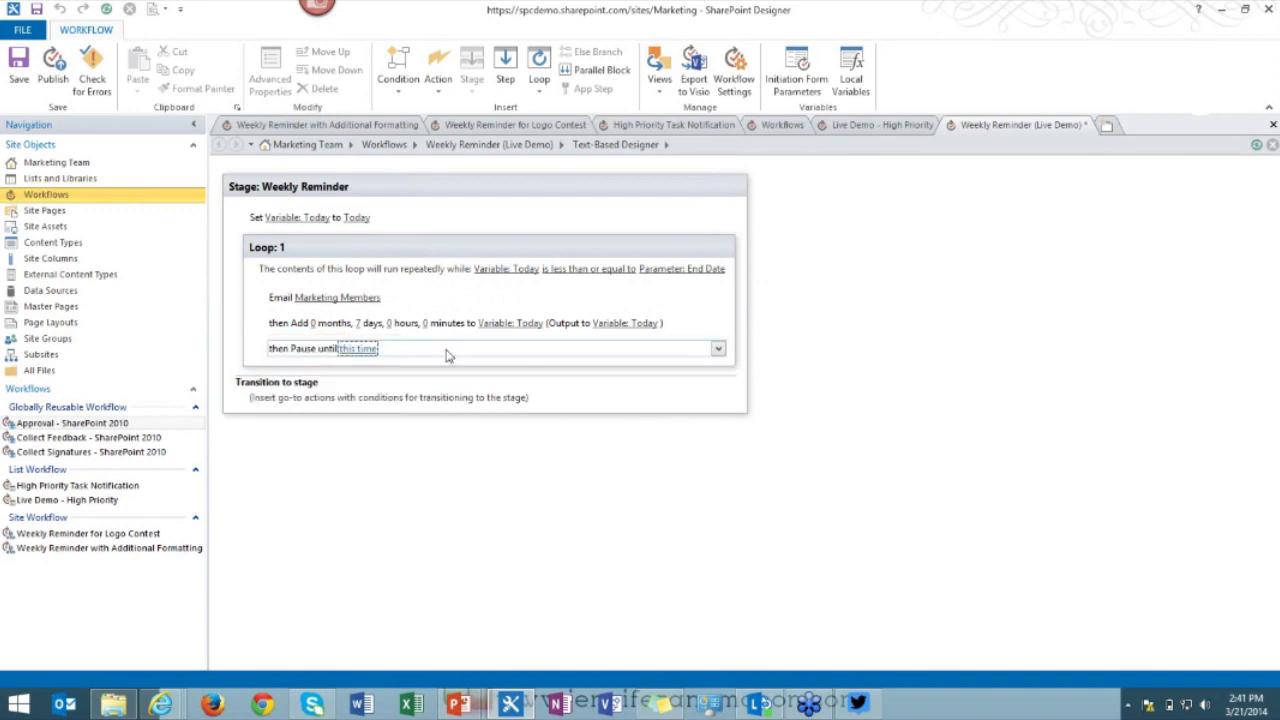
{"action": "left_click", "coordinate": [433, 350]}
{"action": "left_click", "coordinate": [607, 342]}
{"action": "left_click", "coordinate": [616, 361]}
{"action": "left_click", "coordinate": [618, 359]}
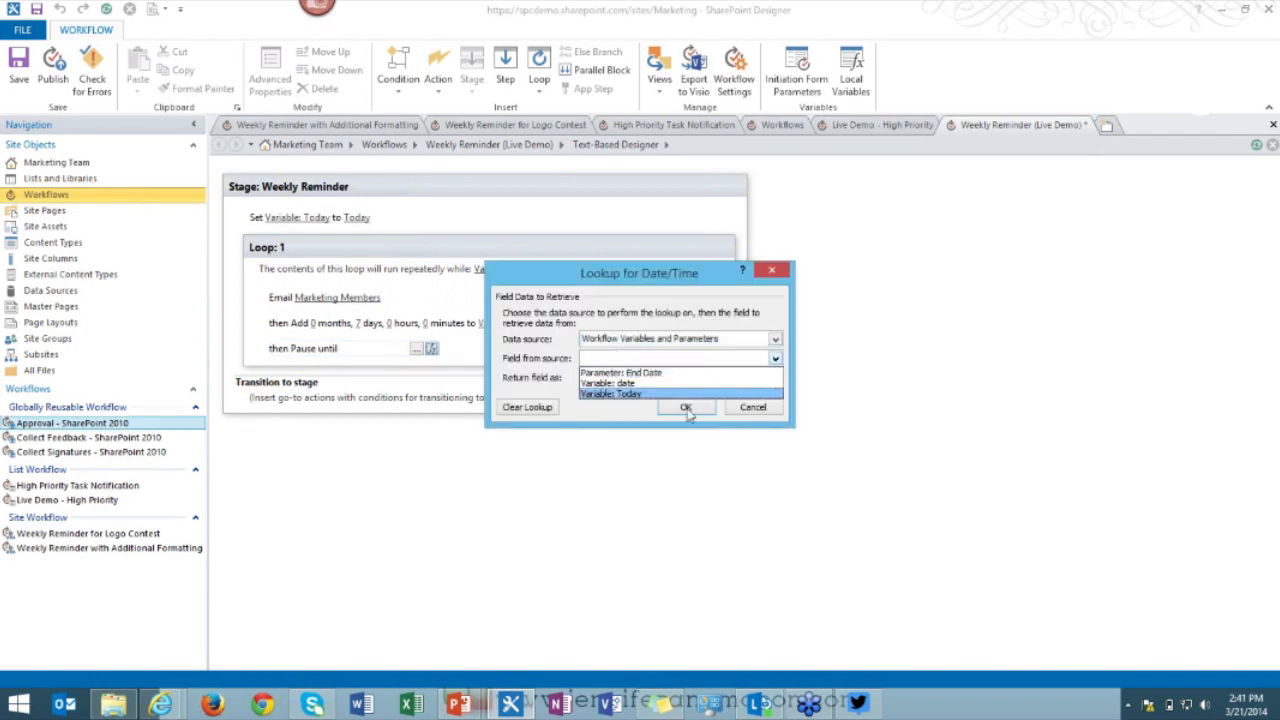
{"action": "left_click", "coordinate": [641, 395]}
{"action": "left_click", "coordinate": [686, 409]}
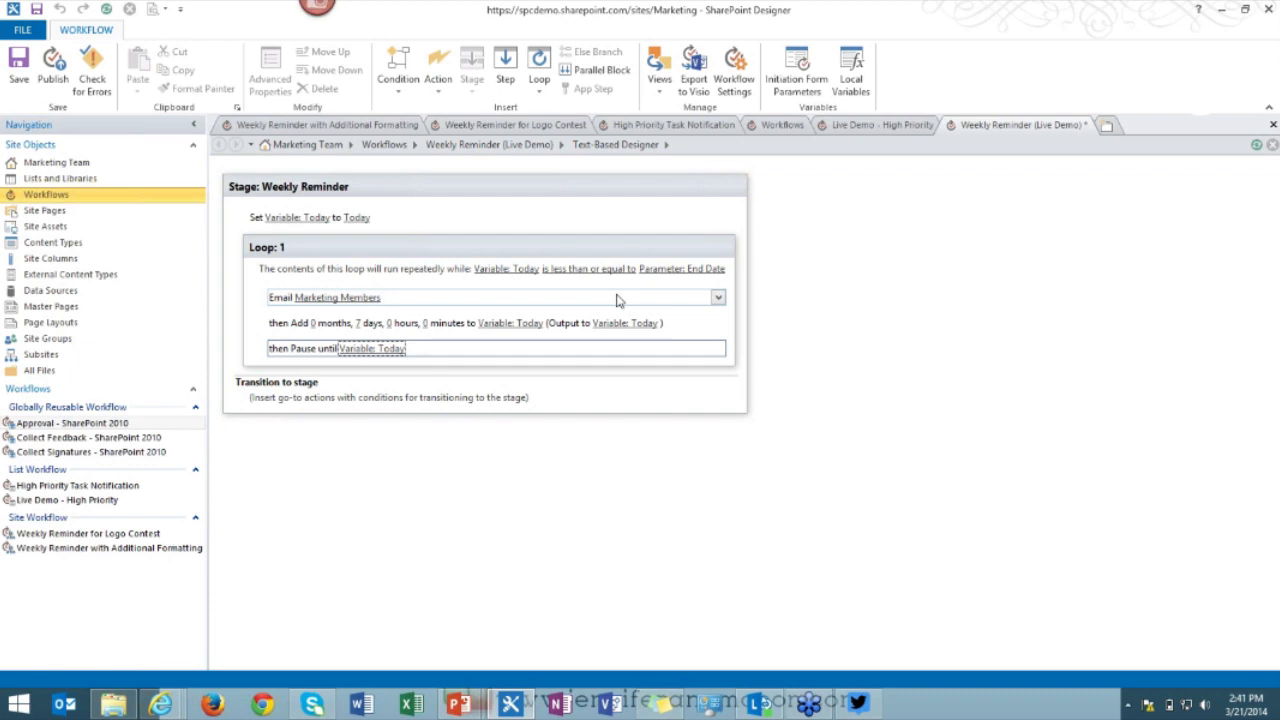
Add a Go to a stage transition pointing to End of Workflow.
{"action": "left_click", "coordinate": [276, 417]}
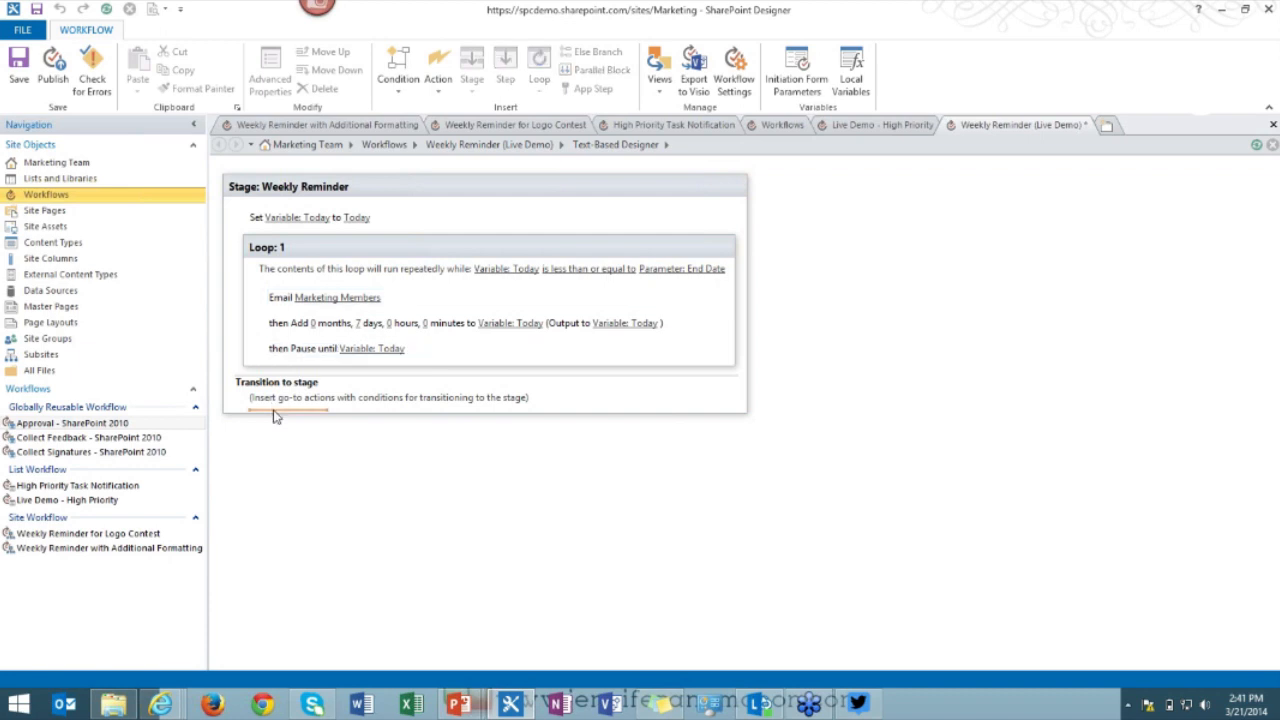
{"action": "type", "text": "go"}
{"action": "key", "text": "Return"}
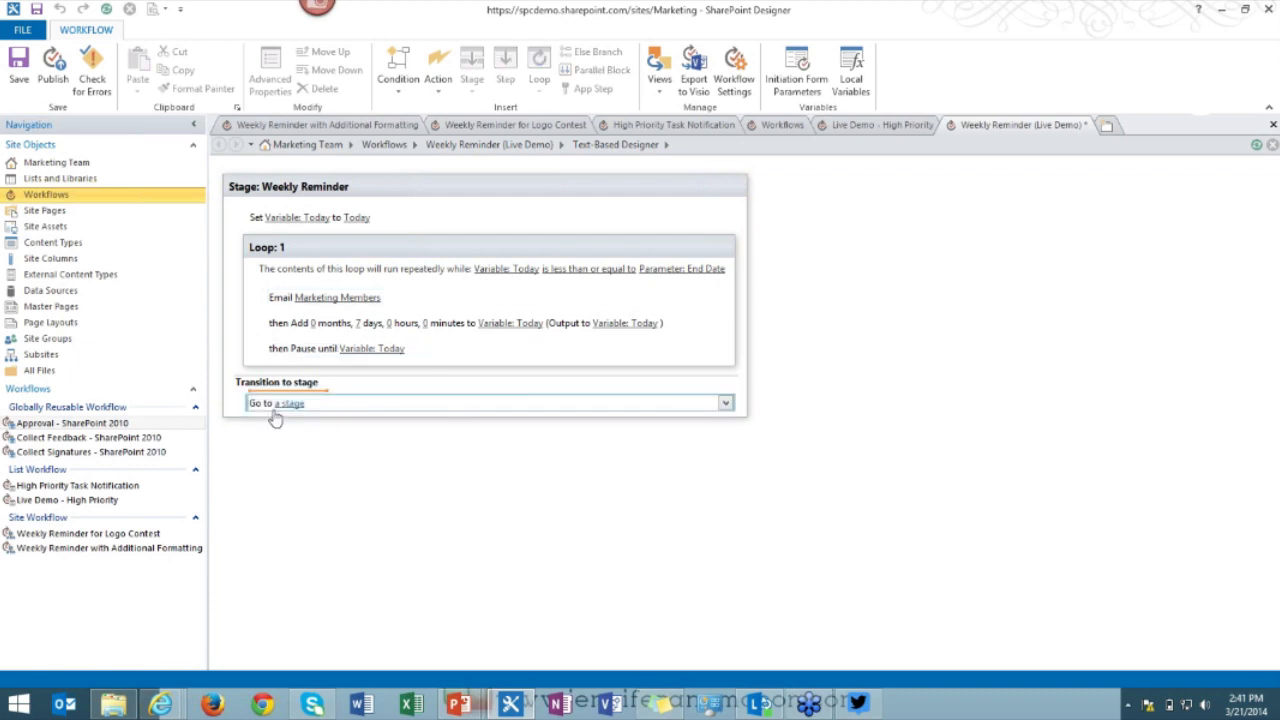
{"action": "left_click", "coordinate": [289, 404]}
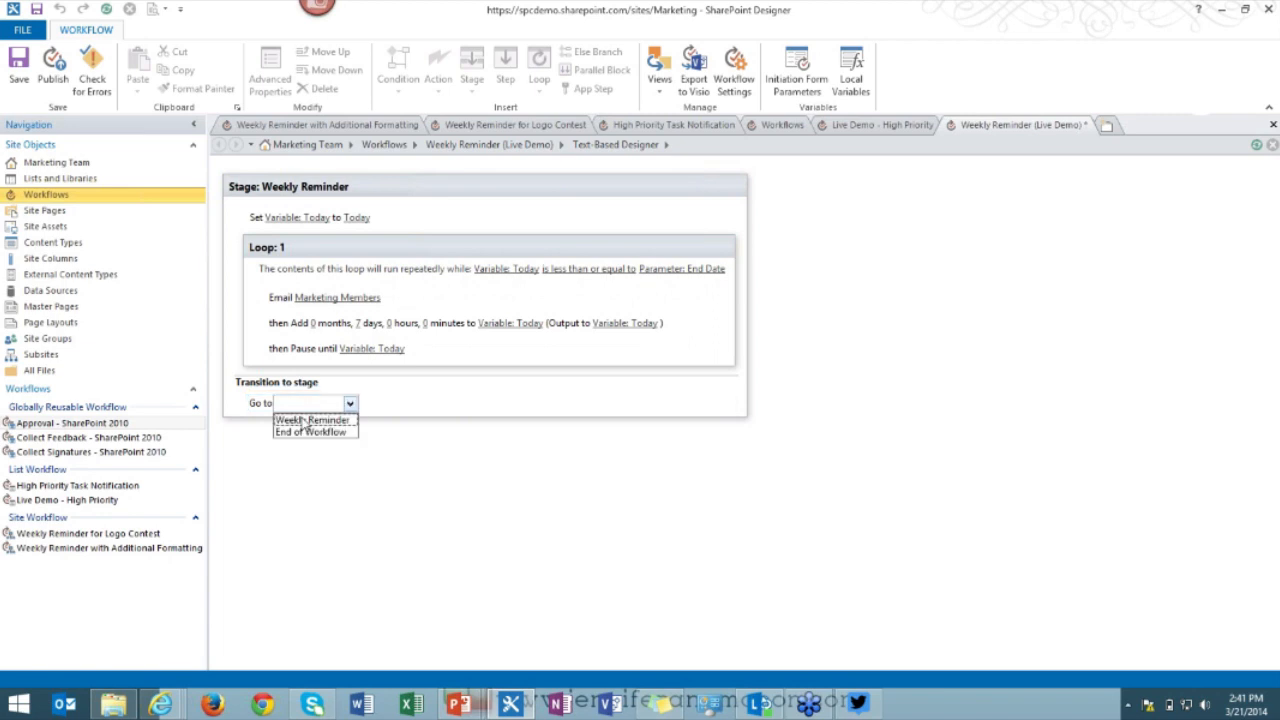
{"action": "left_click", "coordinate": [310, 432]}
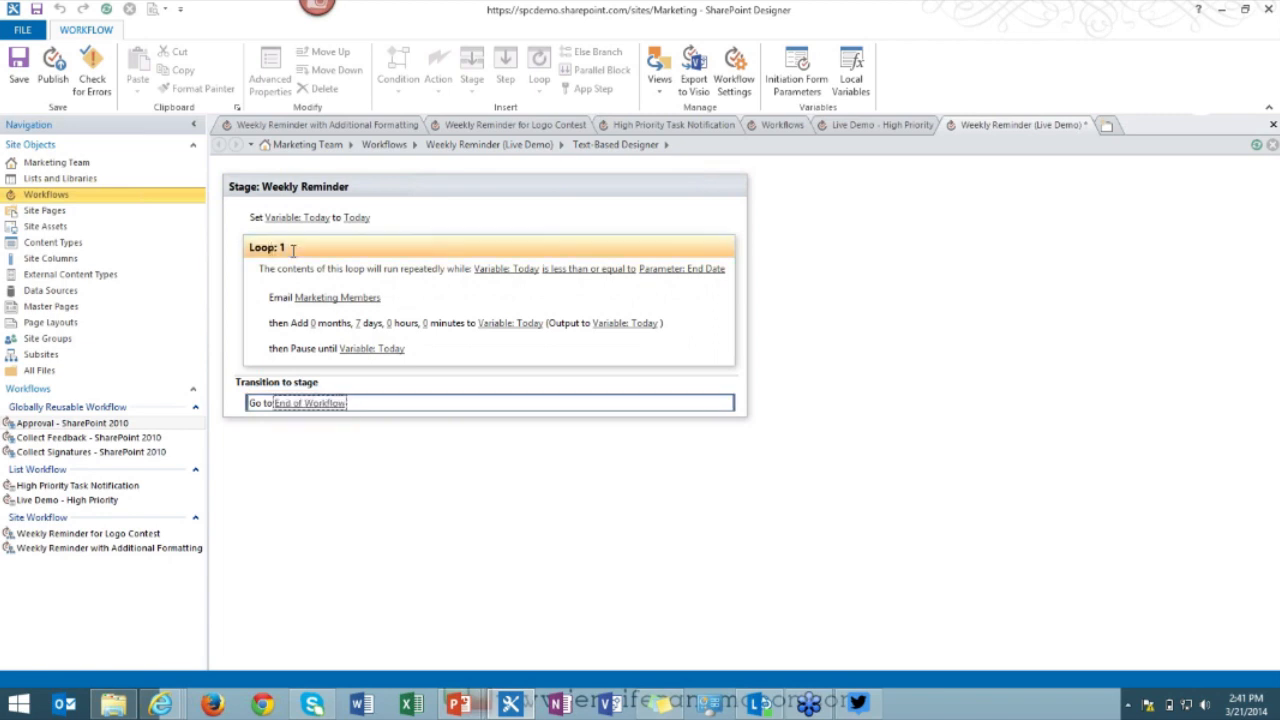
Rename the loop to 'Email Reinder' and publish the workflow.
{"action": "left_click", "coordinate": [292, 251]}
{"action": "type", "text": "Email Reinder"}
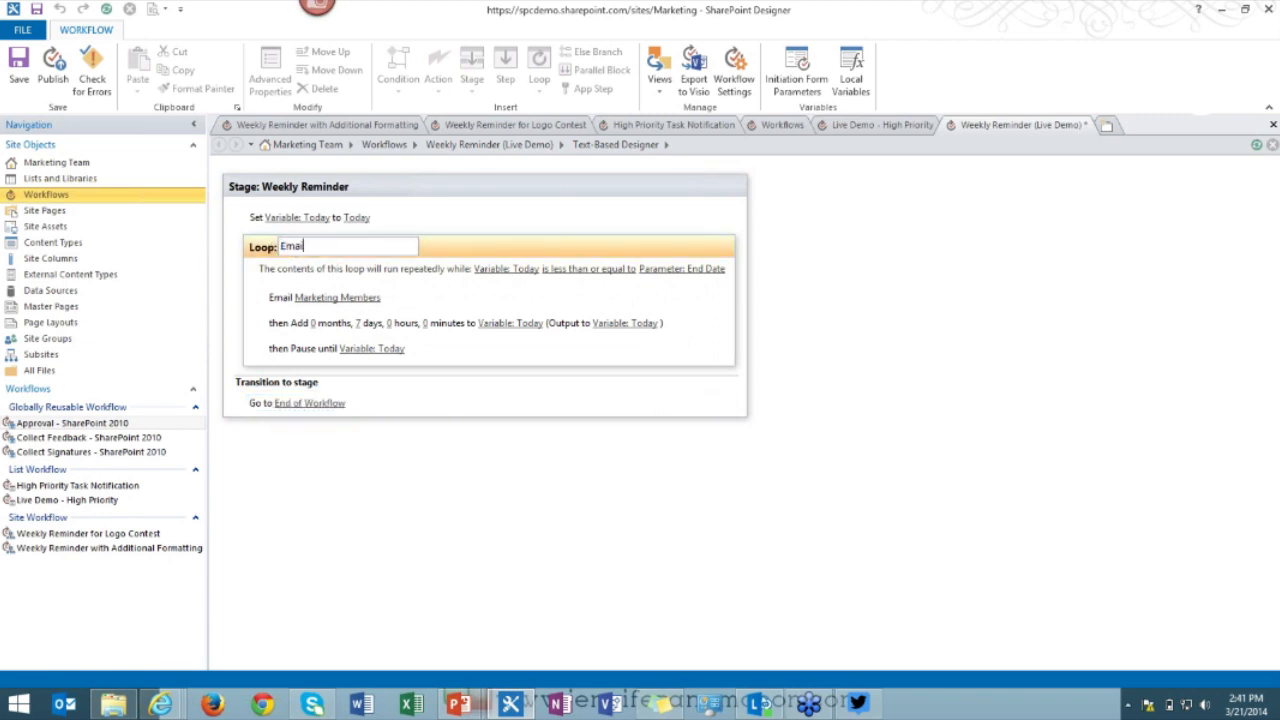
{"action": "left_click", "coordinate": [498, 503]}
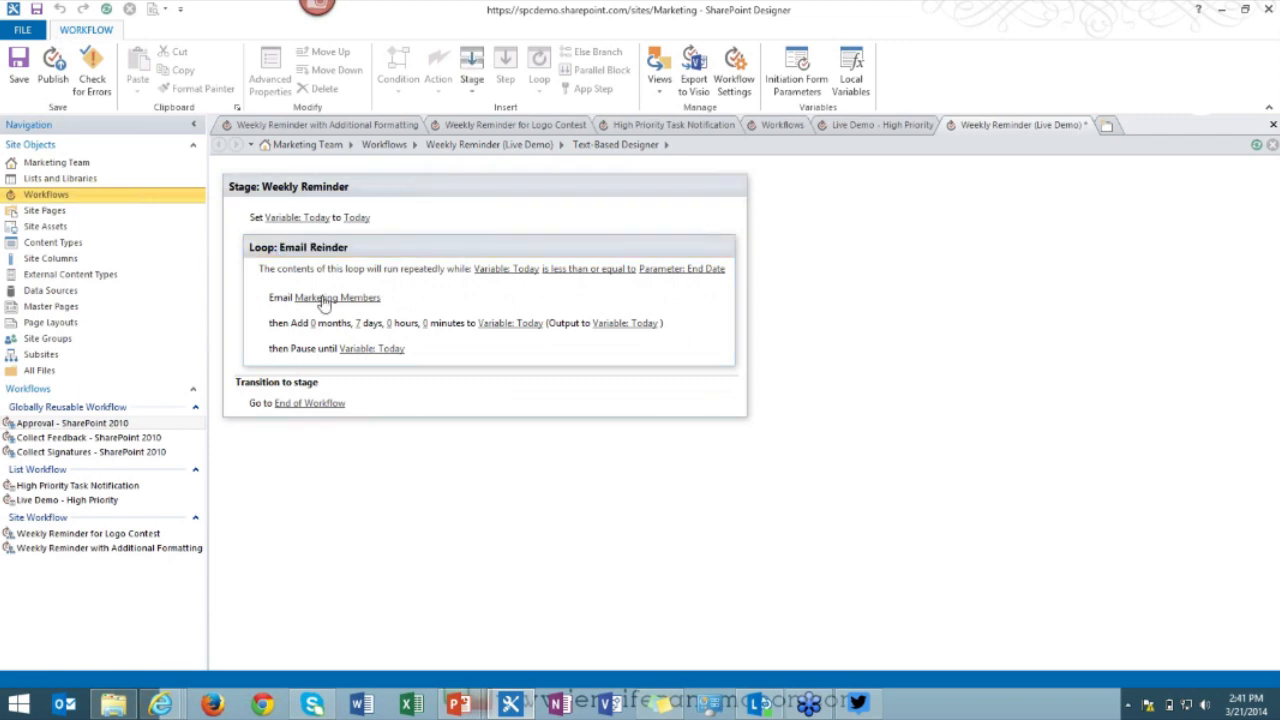
{"action": "left_click", "coordinate": [53, 75]}
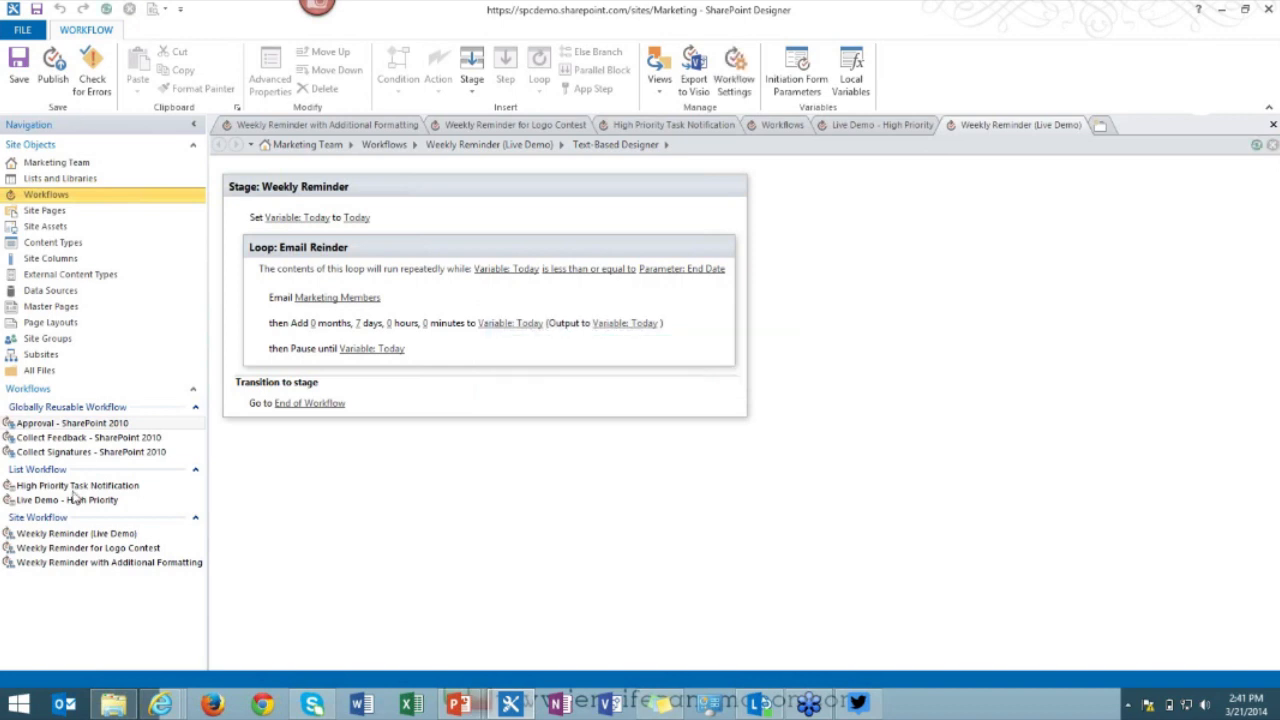
Back in the workflow browser window, open Site Contents > Site Workflows.
{"action": "left_click", "coordinate": [160, 705]}
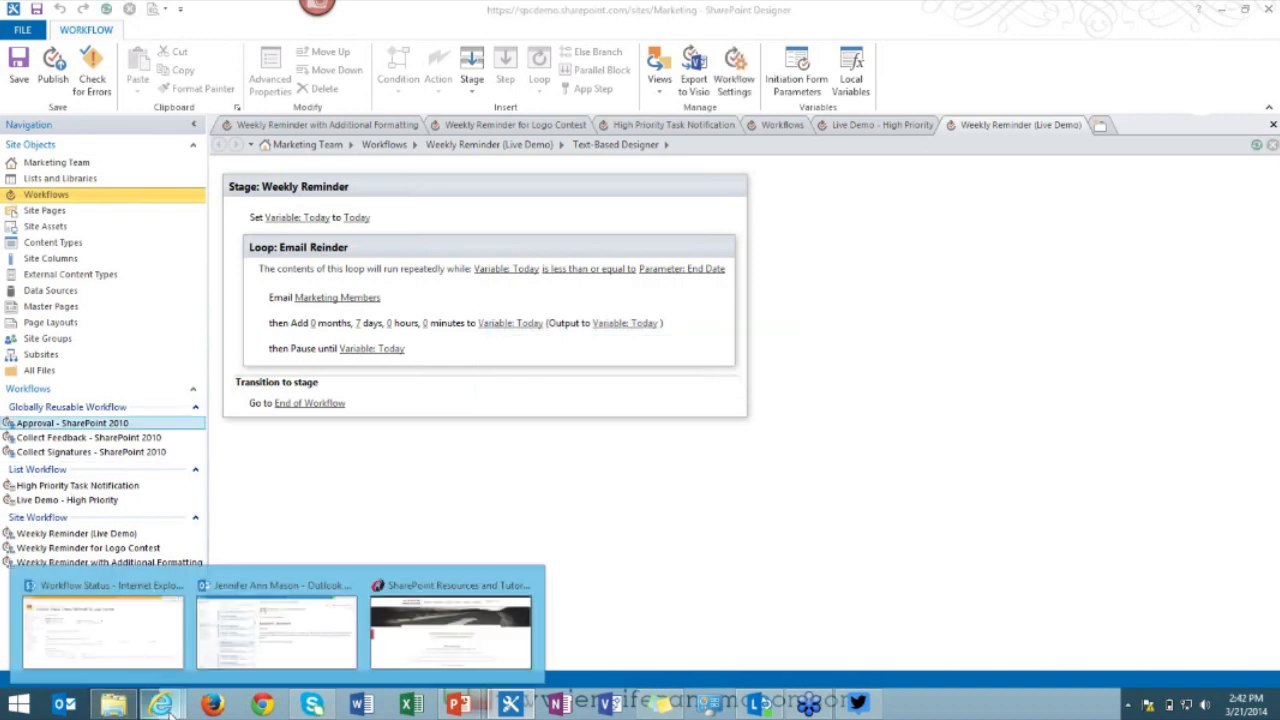
{"action": "left_click", "coordinate": [108, 591]}
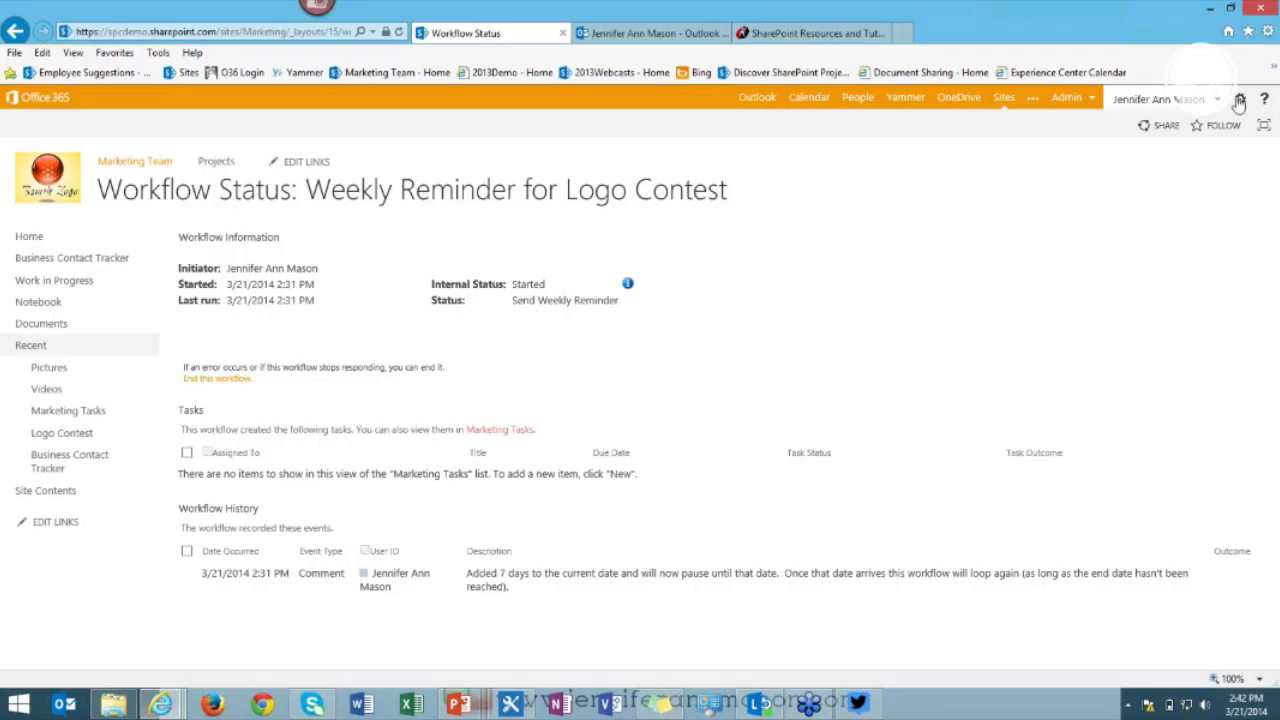
{"action": "left_click", "coordinate": [1240, 100]}
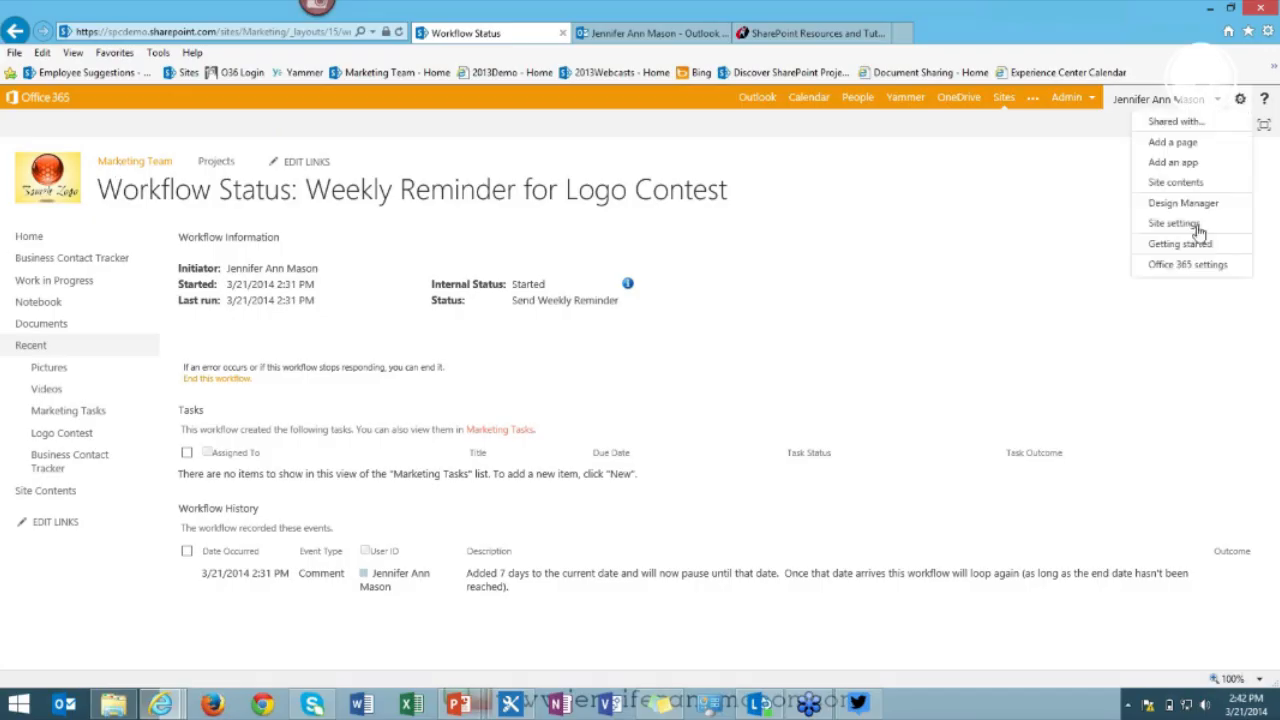
{"action": "left_click", "coordinate": [1197, 226]}
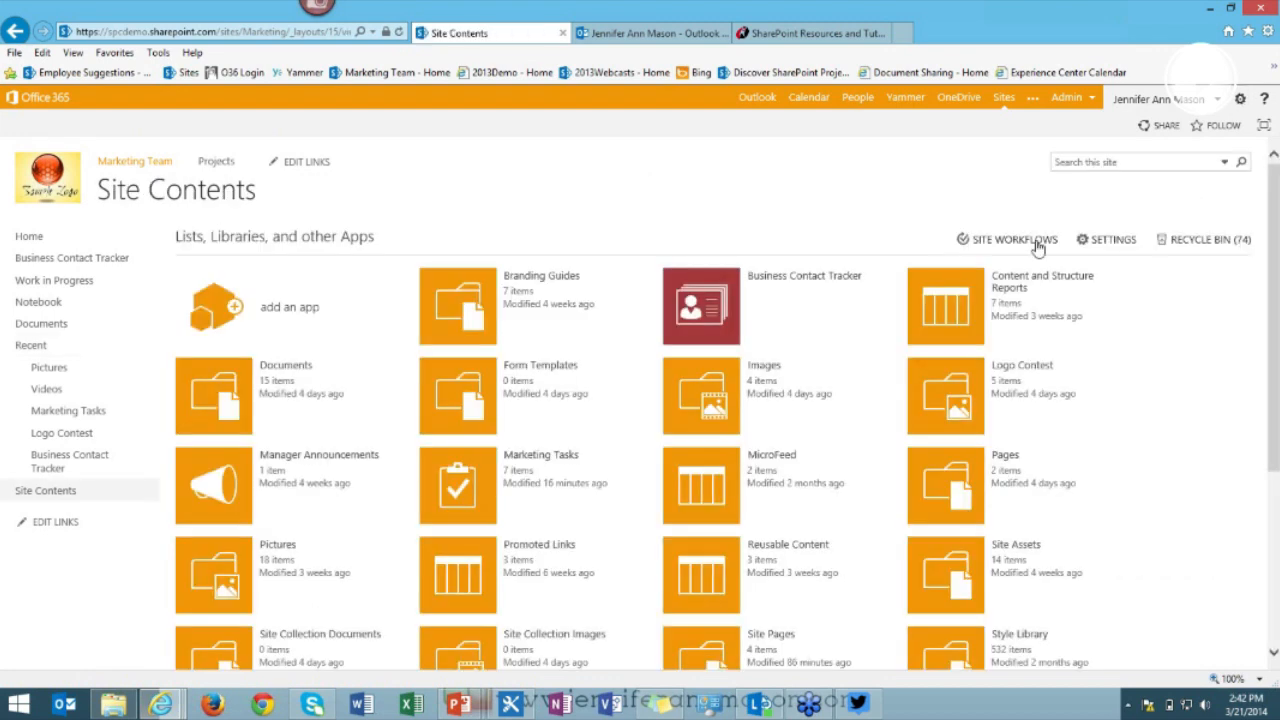
{"action": "left_click", "coordinate": [1038, 247]}
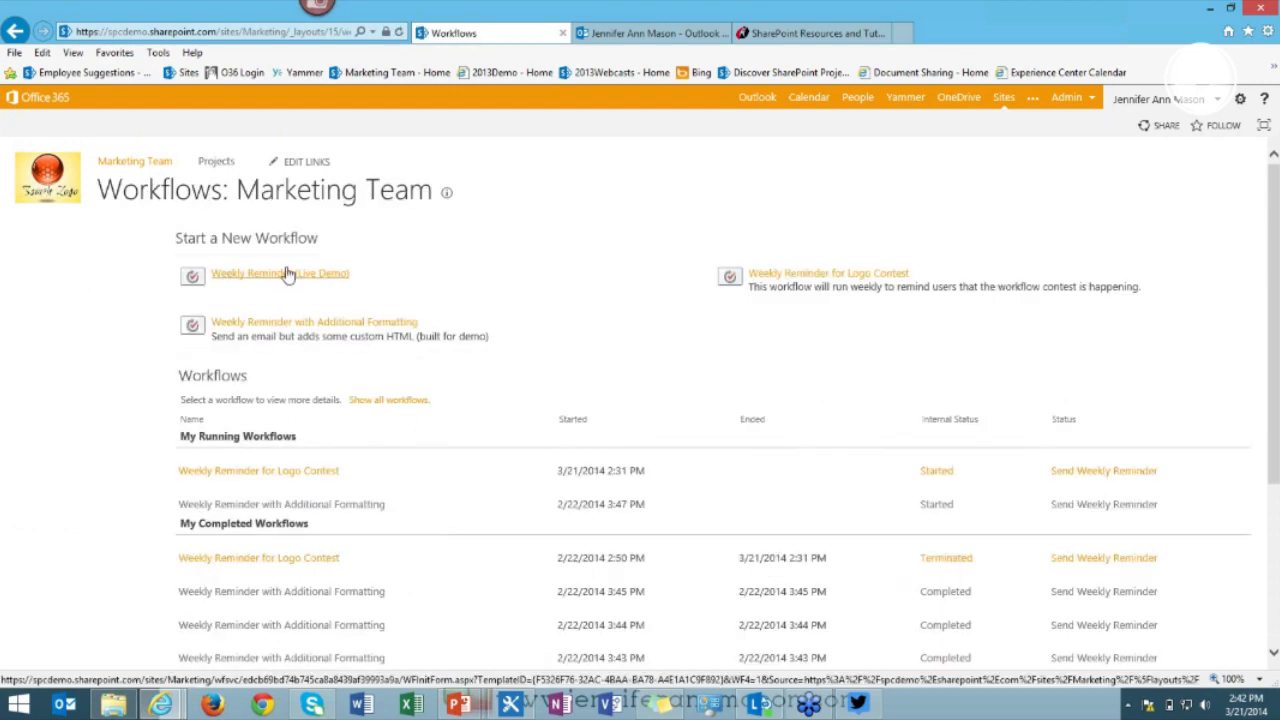
Start Weekly Reminder (Live Demo) with End Date 12/31/14.
{"action": "left_click", "coordinate": [288, 277]}
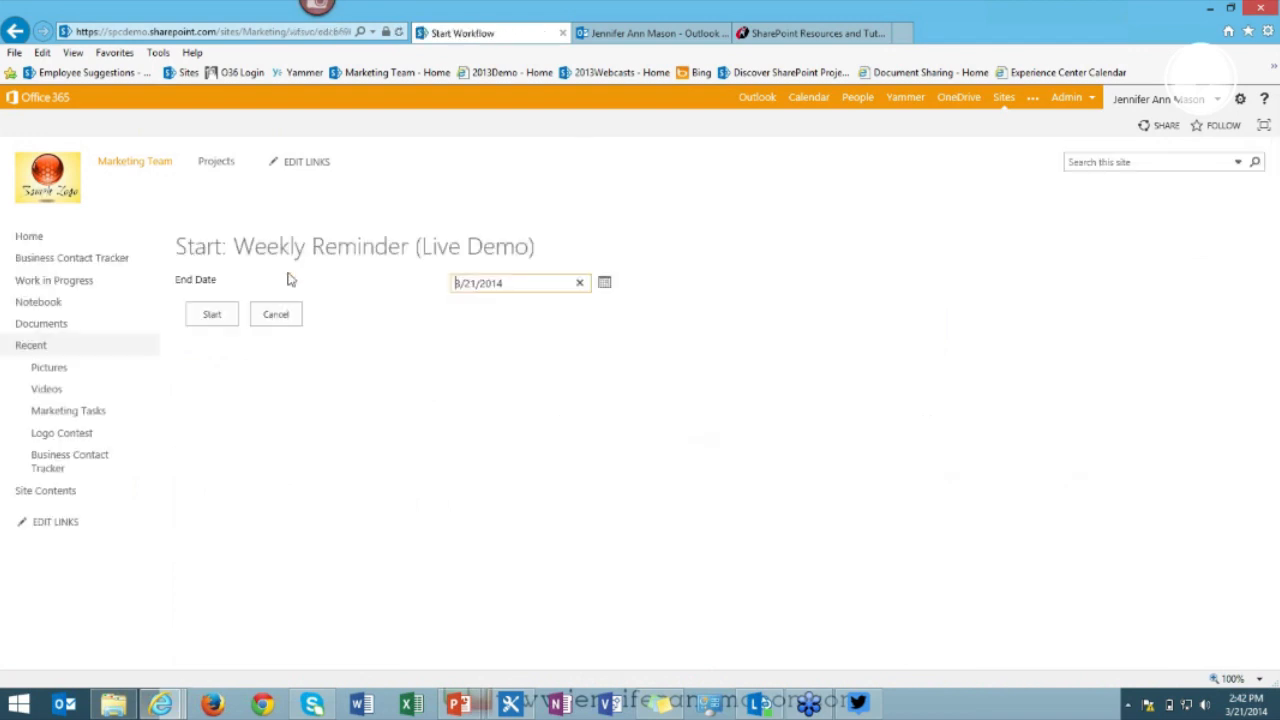
{"action": "left_click", "coordinate": [521, 283]}
{"action": "key", "text": "ctrl+a"}
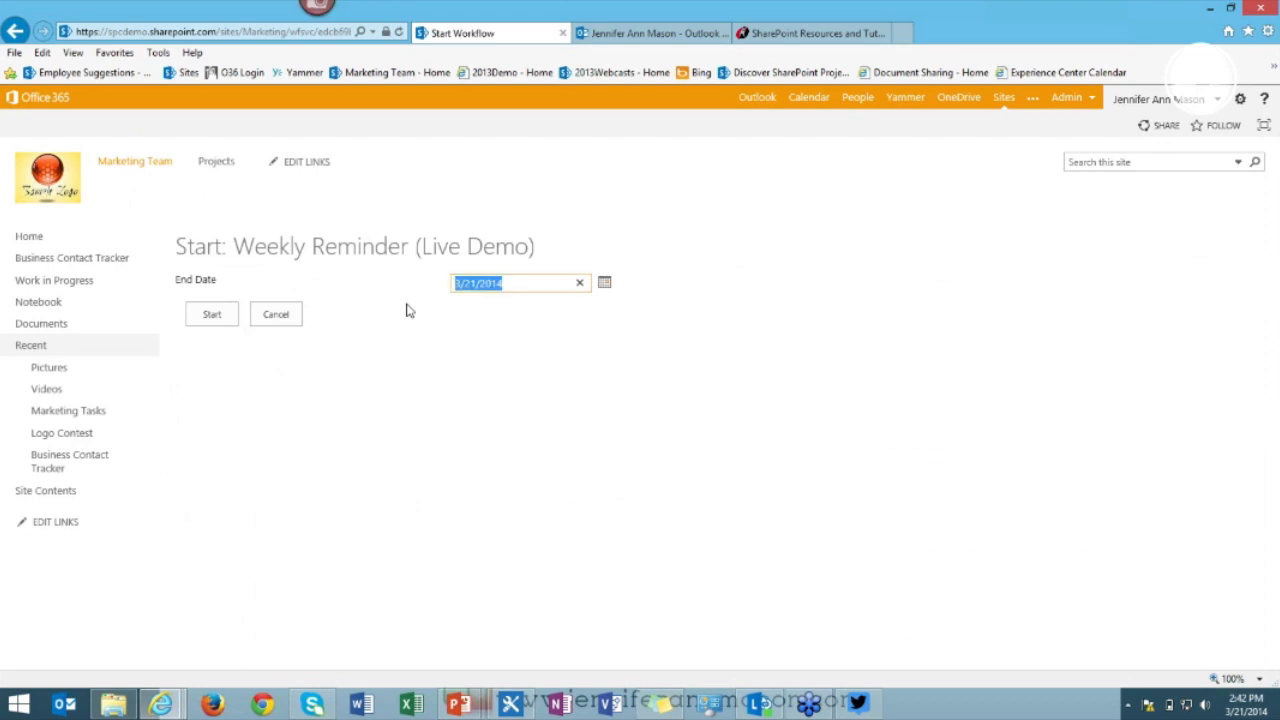
{"action": "type", "text": "12/31/14"}
{"action": "left_click", "coordinate": [214, 318]}
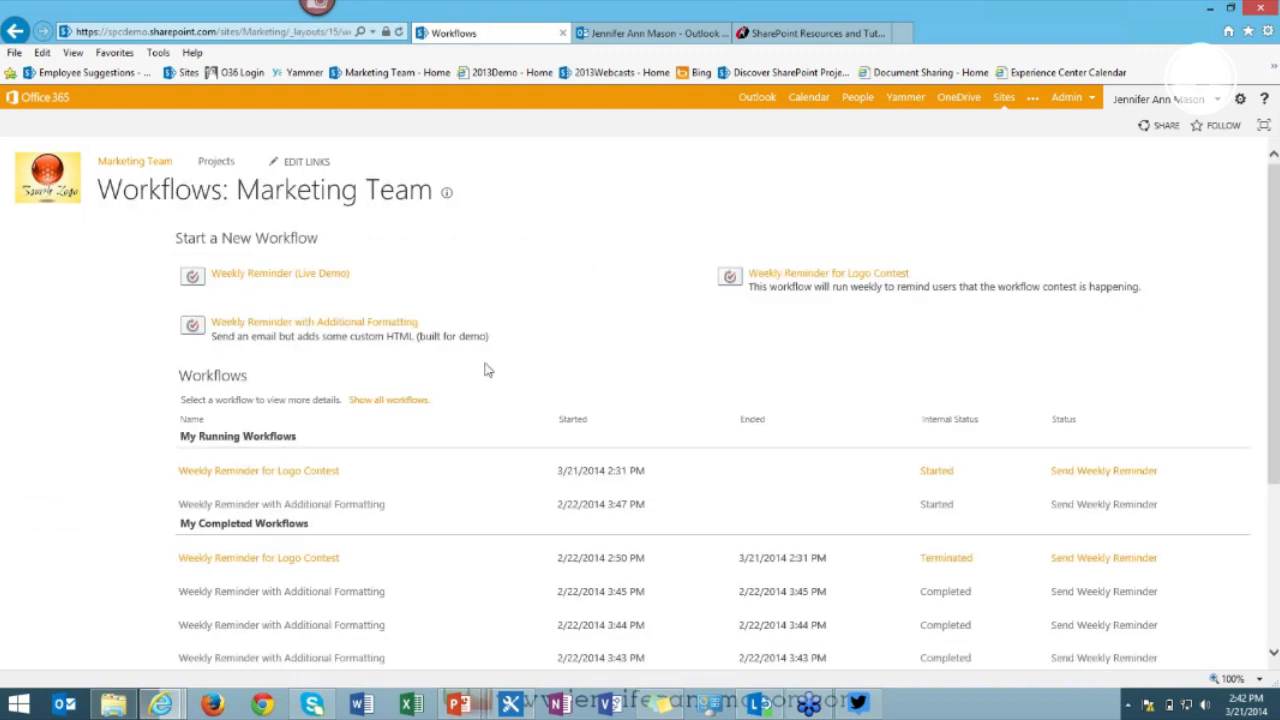
Refresh the site workflows list and open the new run's status, showing Started.
{"action": "left_click", "coordinate": [398, 32]}
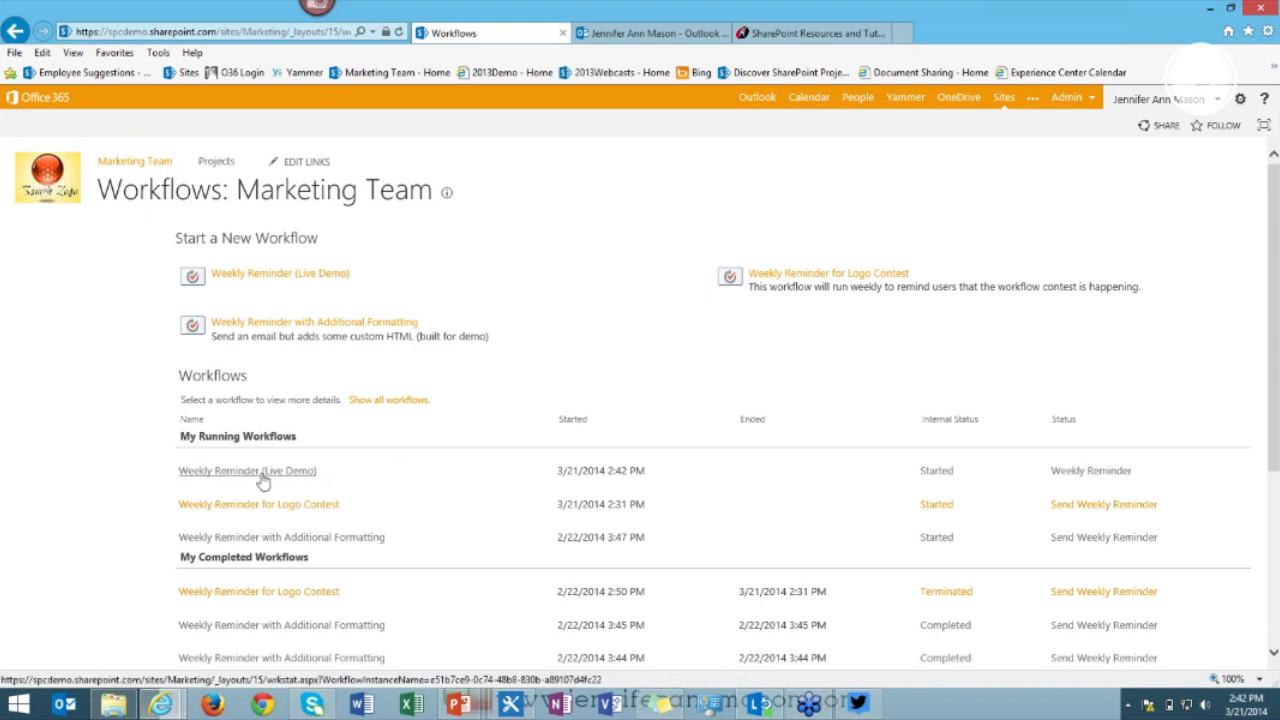
{"action": "left_click", "coordinate": [258, 472]}
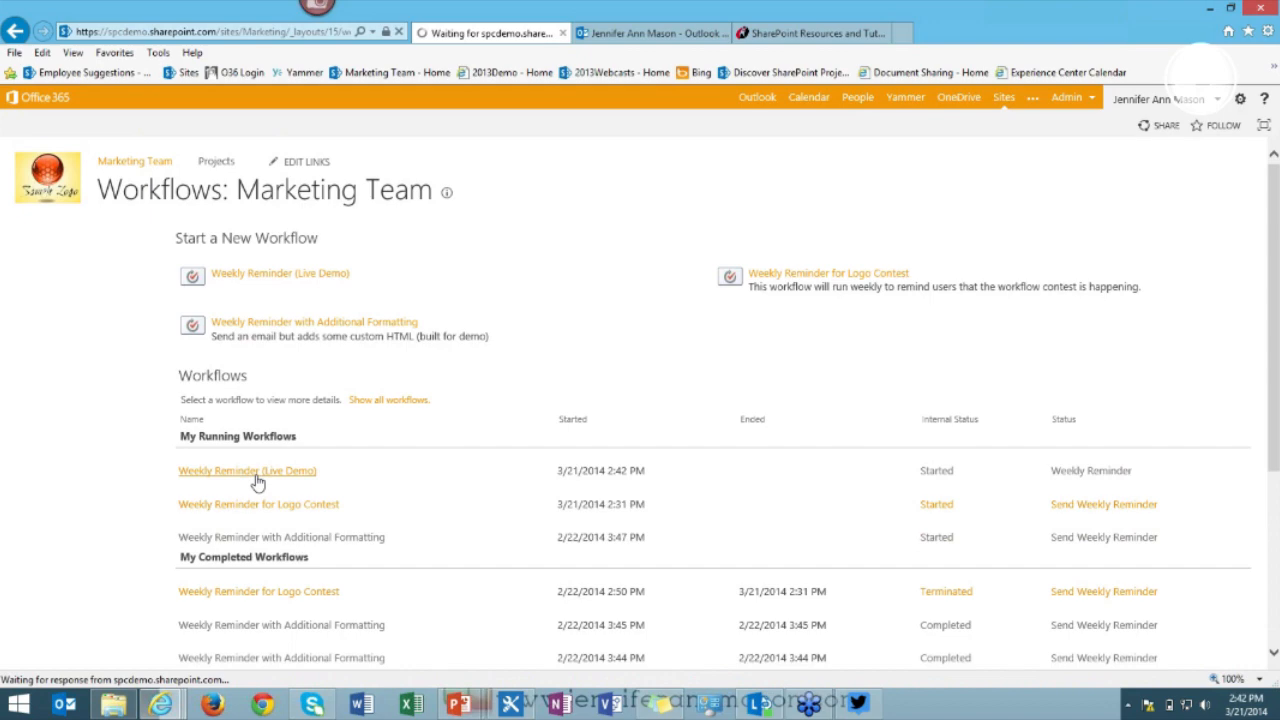
{"action": "left_click", "coordinate": [641, 33]}
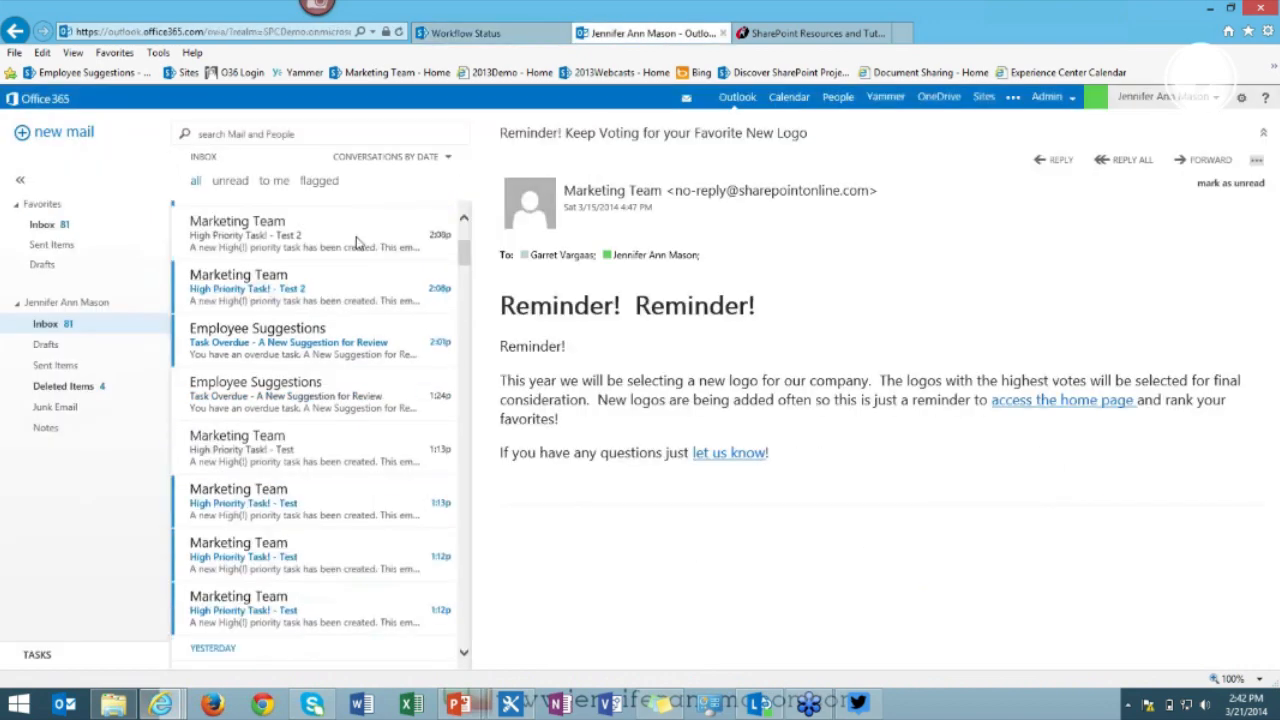
Open the newly arrived 'Dont Forget!!' reminder email, then return to the workflow status page.
{"action": "scroll", "coordinate": [350, 245], "scroll_direction": "up", "scroll_amount": 2}
{"action": "left_click", "coordinate": [340, 246]}
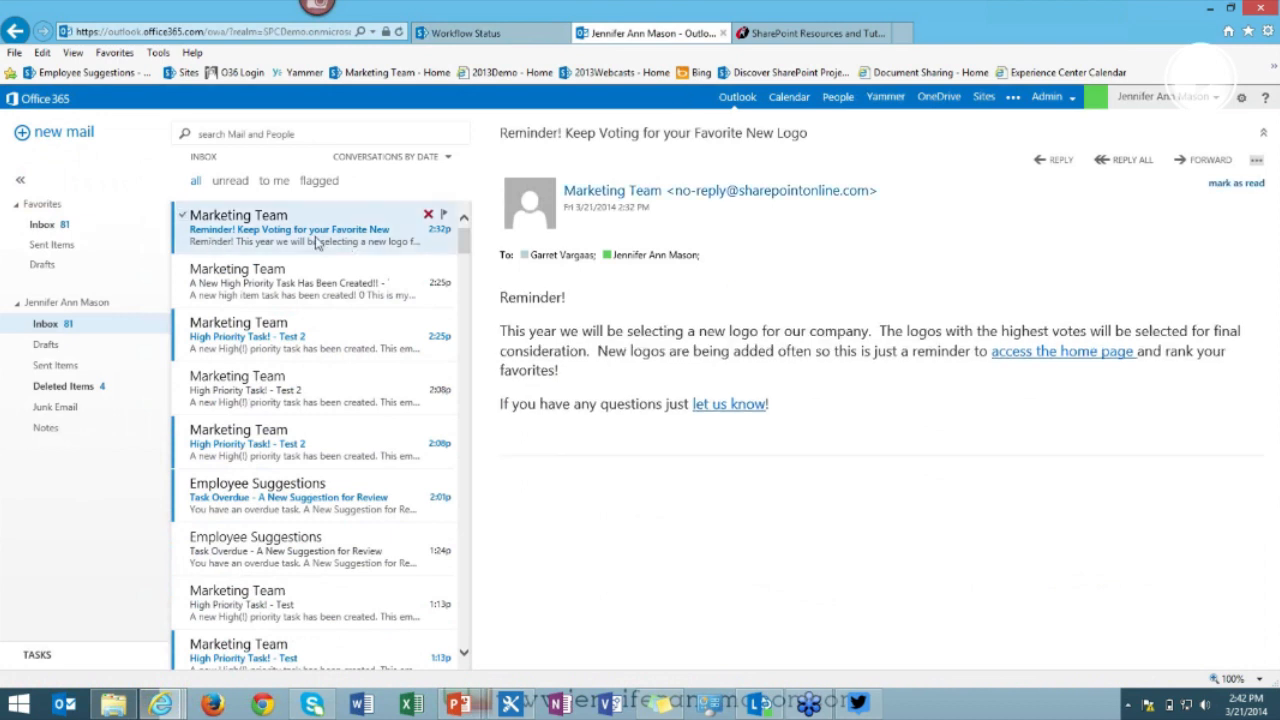
{"action": "left_click", "coordinate": [300, 230]}
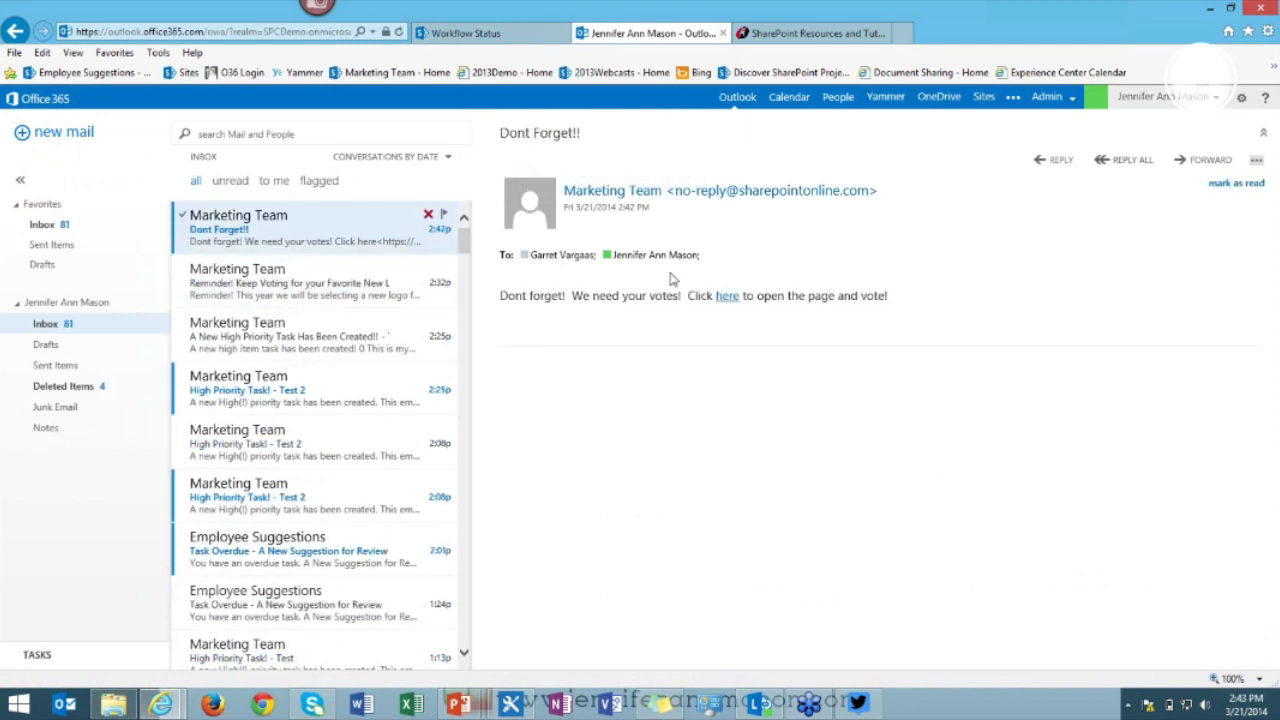
{"action": "left_click", "coordinate": [502, 37]}
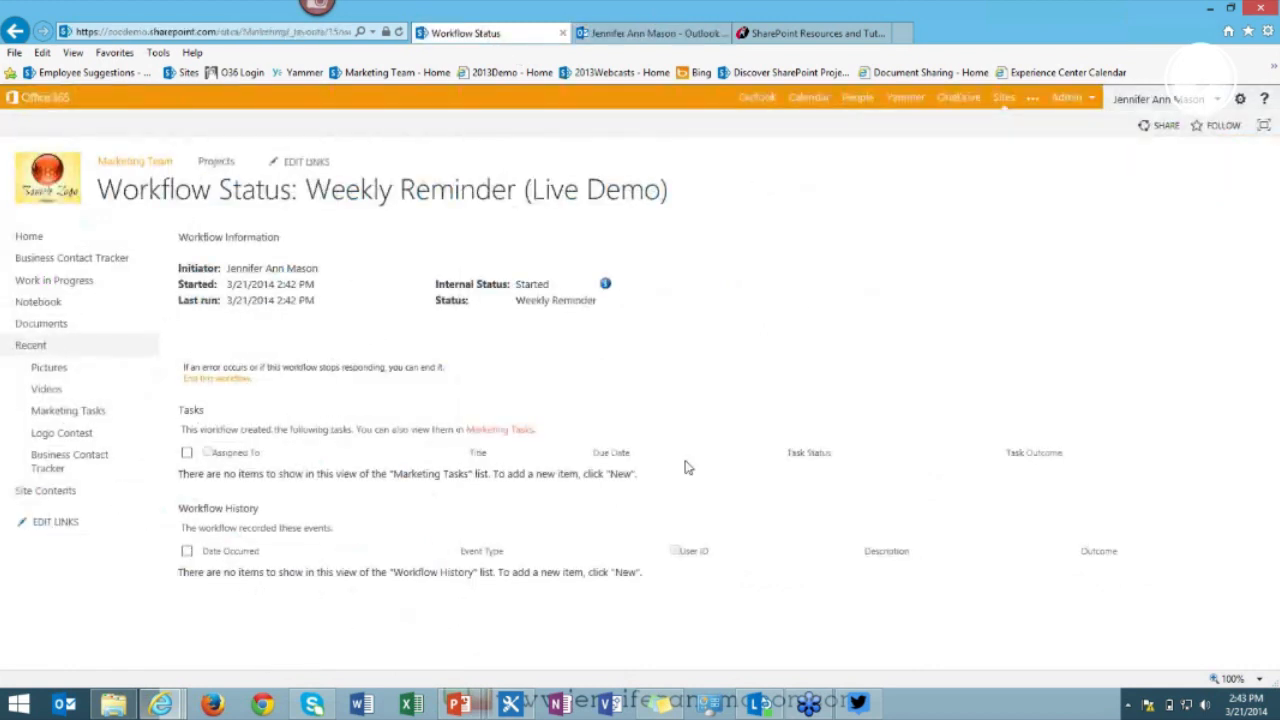
Compare the Logo Contest and High Priority workflows before returning to Weekly Reminder (Live Demo).
{"action": "left_click", "coordinate": [510, 705]}
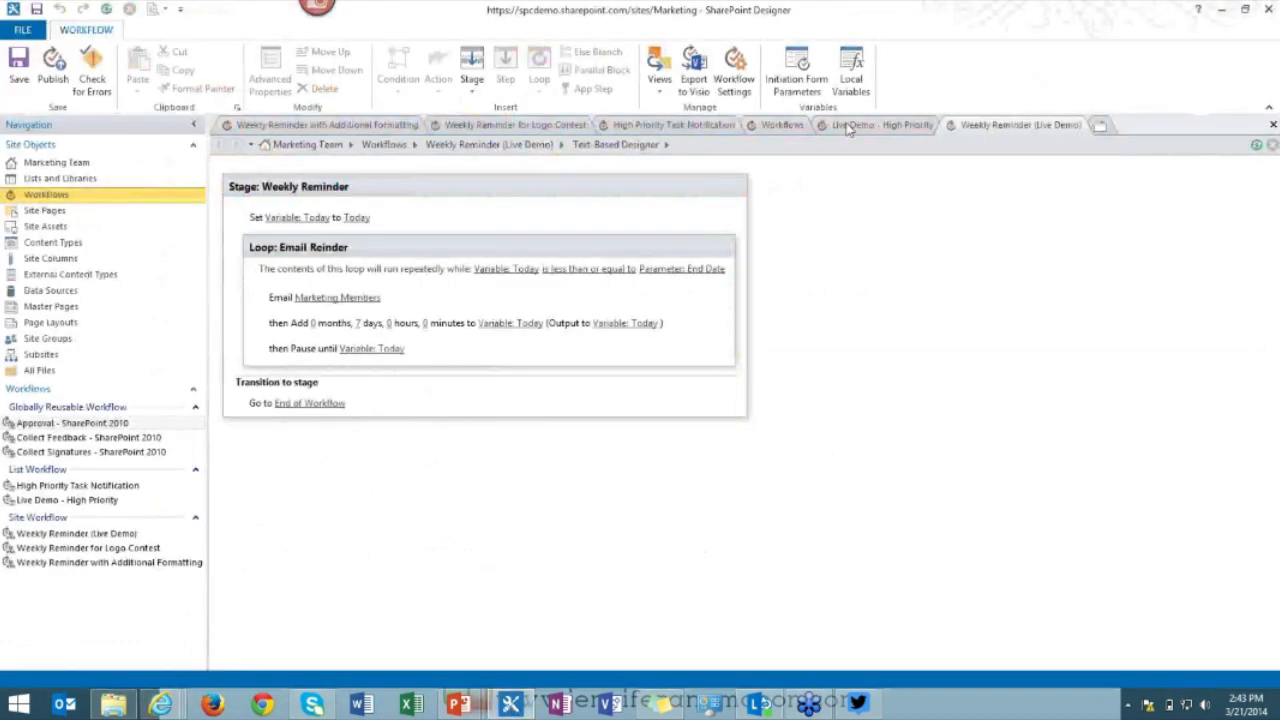
{"action": "left_click", "coordinate": [536, 124]}
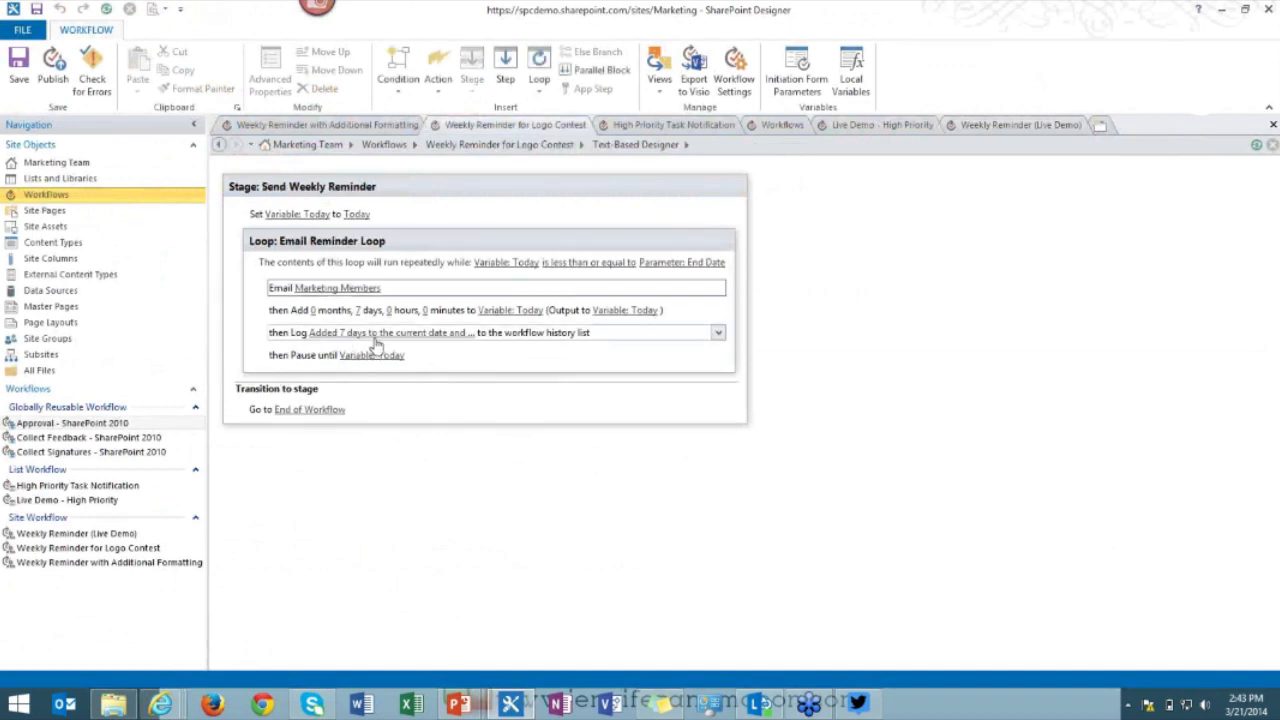
{"action": "left_click", "coordinate": [895, 127]}
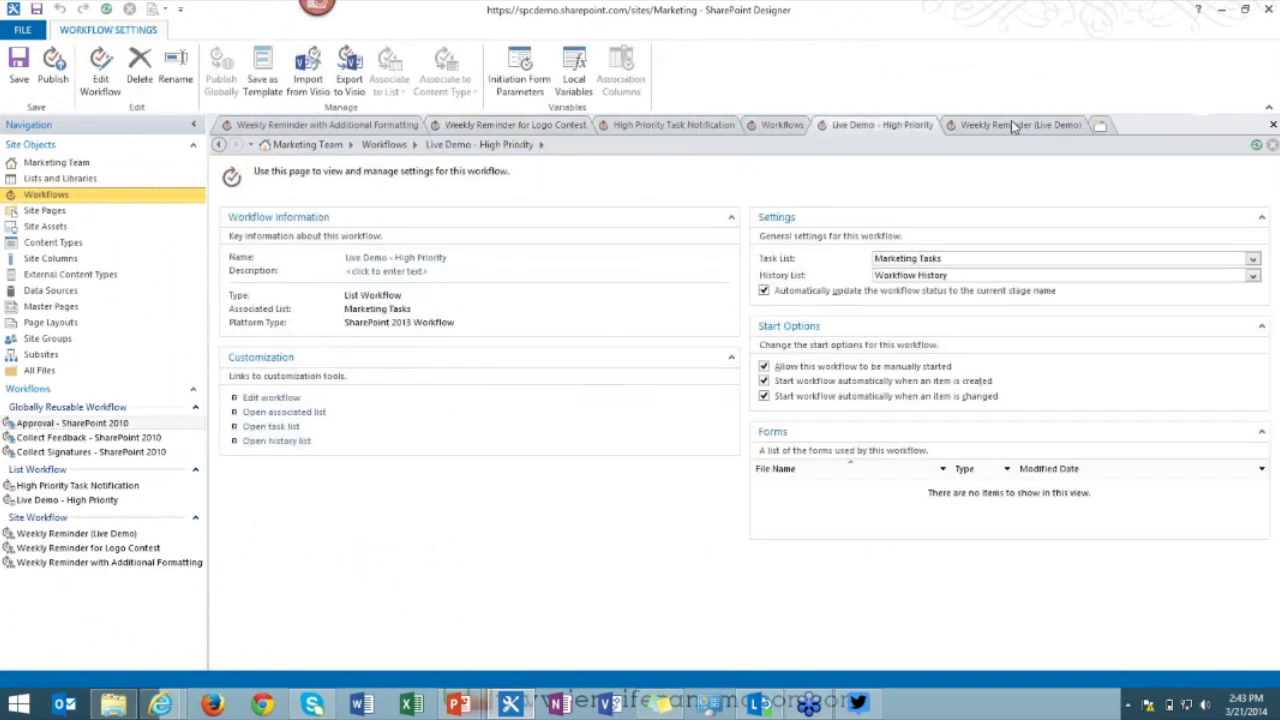
{"action": "left_click", "coordinate": [1009, 124]}
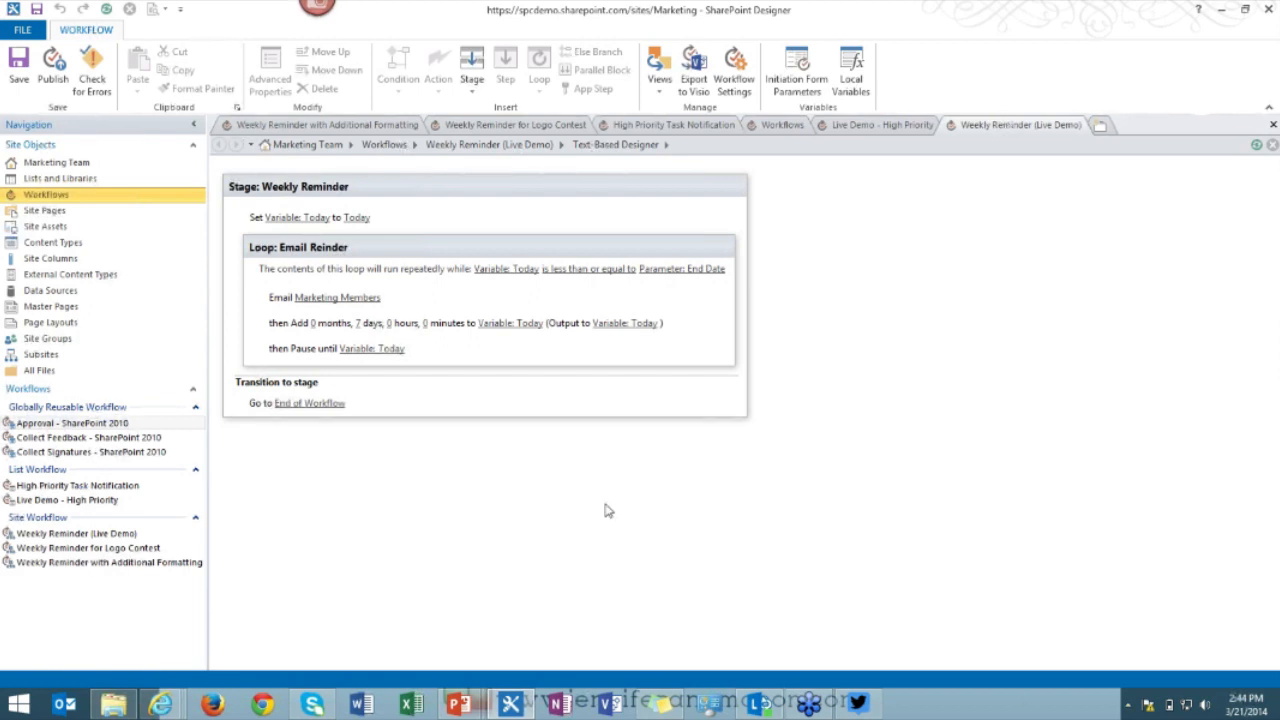
{"action": "mouse_move", "coordinate": [160, 705]}
{"action": "left_click", "coordinate": [445, 580]}
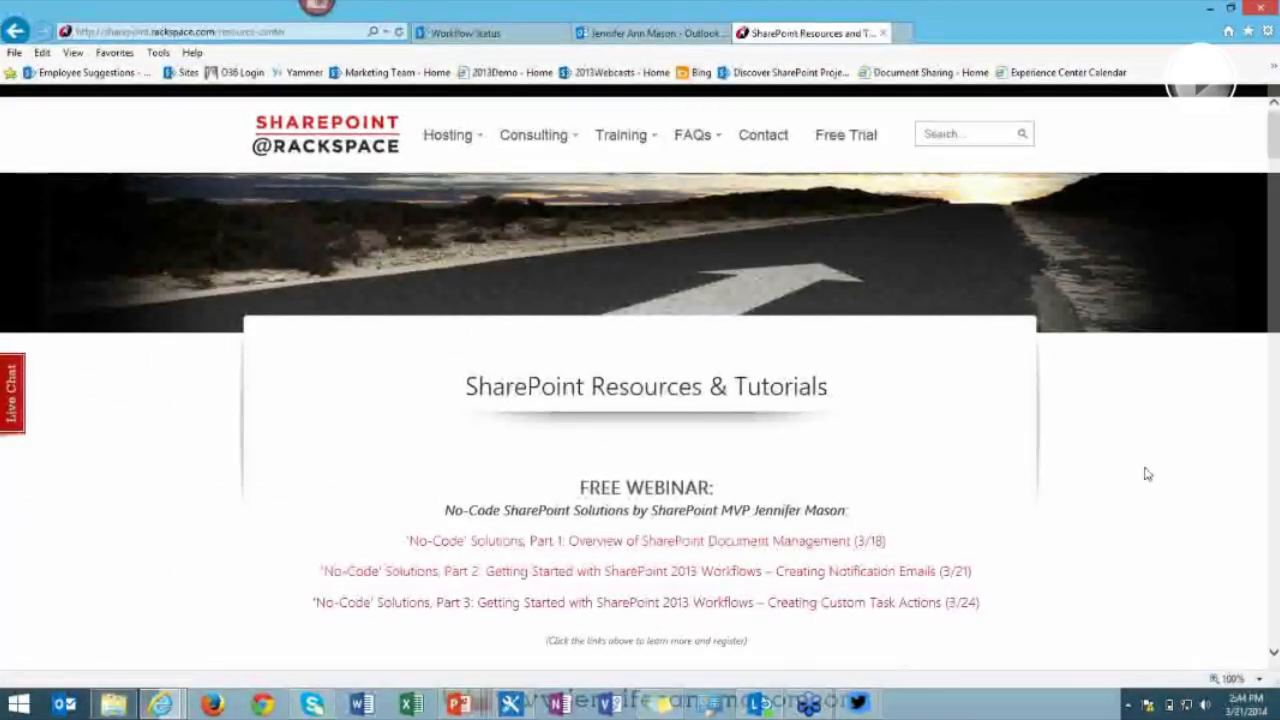
Browse the Rackspace SharePoint tutorials and No-Code webinars, then go back to the status page.
{"action": "scroll", "coordinate": [1146, 478], "scroll_direction": "down", "scroll_amount": 1}
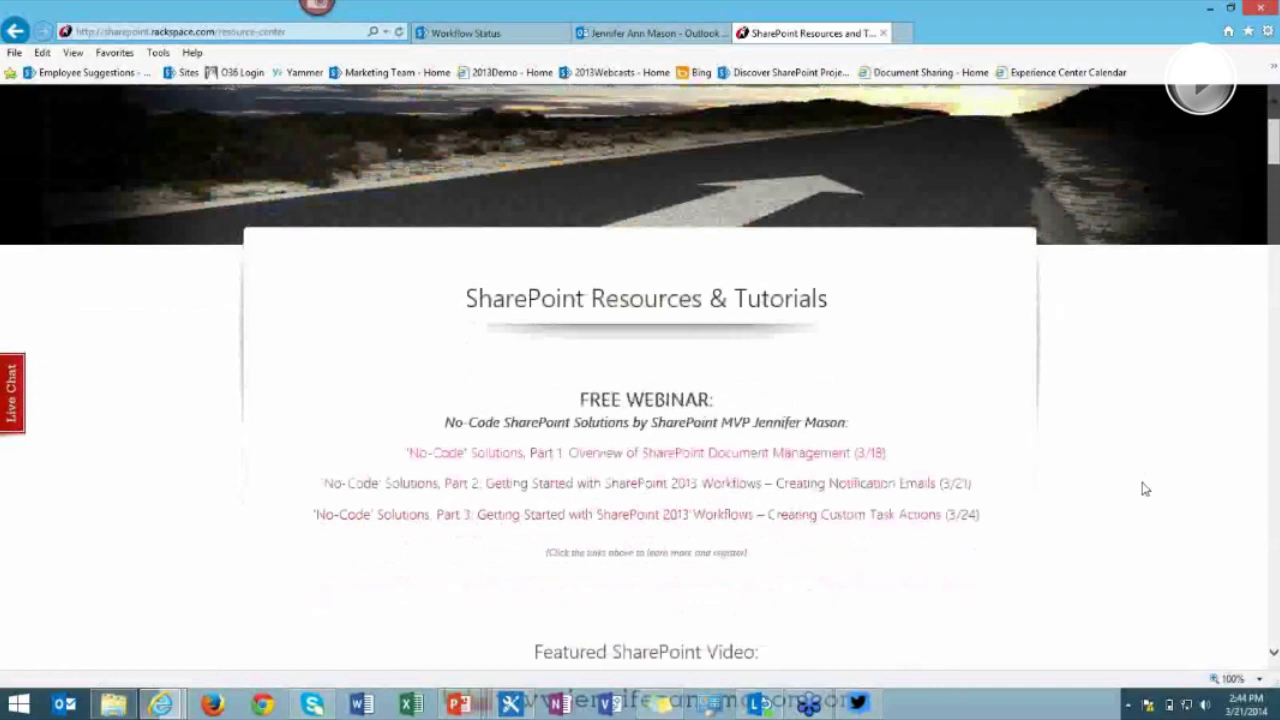
{"action": "scroll", "coordinate": [1144, 487], "scroll_direction": "down", "scroll_amount": 1}
{"action": "scroll", "coordinate": [1100, 470], "scroll_direction": "up", "scroll_amount": 2}
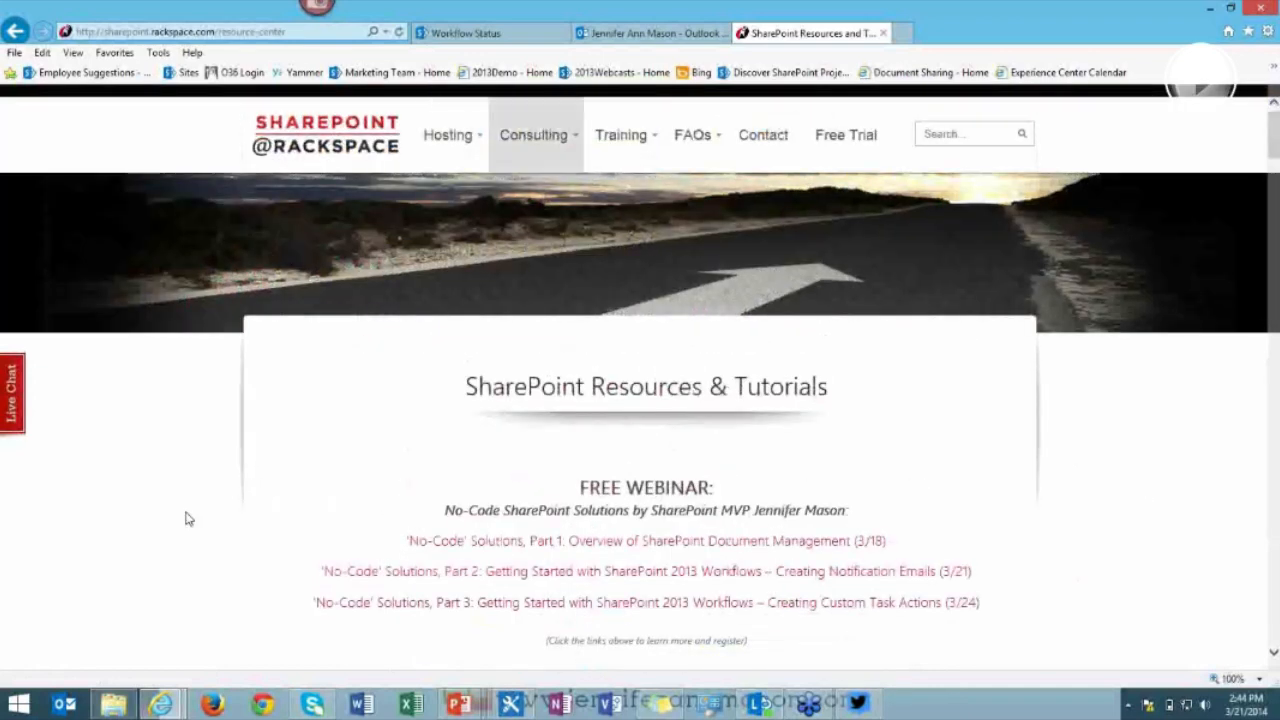
{"action": "scroll", "coordinate": [185, 510], "scroll_direction": "down", "scroll_amount": 2}
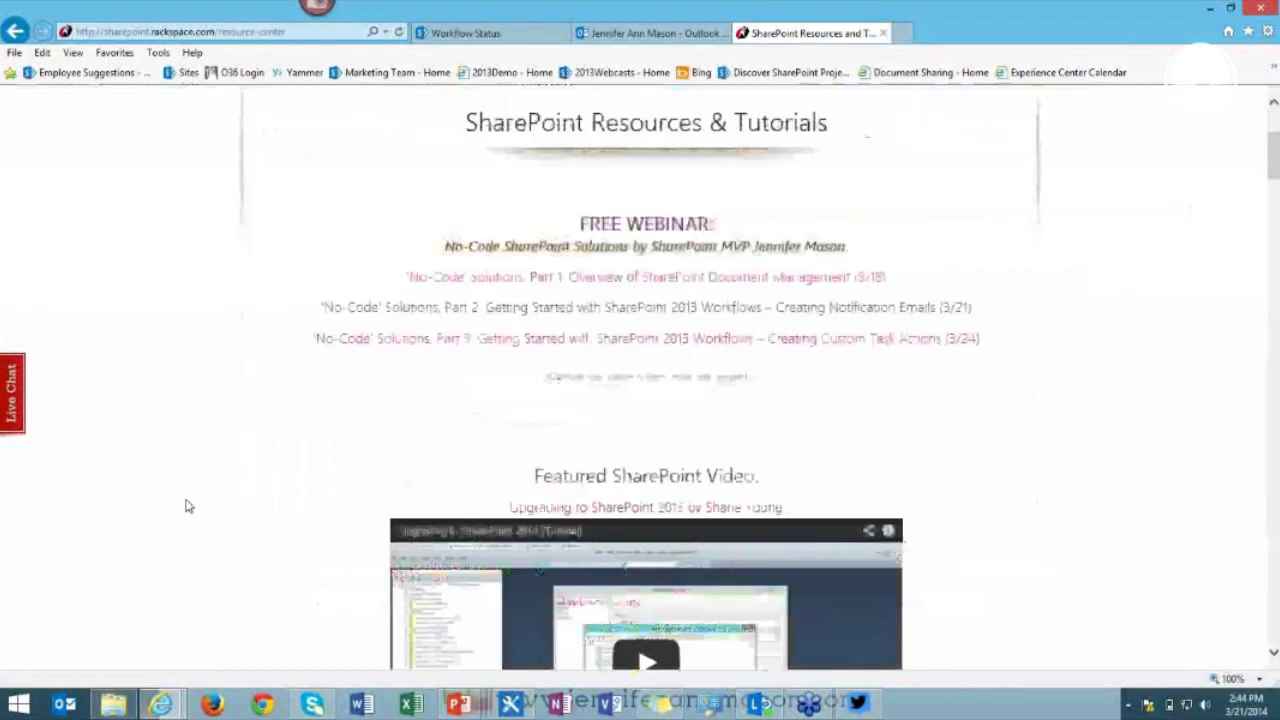
{"action": "scroll", "coordinate": [186, 506], "scroll_direction": "down", "scroll_amount": 3}
{"action": "scroll", "coordinate": [186, 500], "scroll_direction": "down", "scroll_amount": 3}
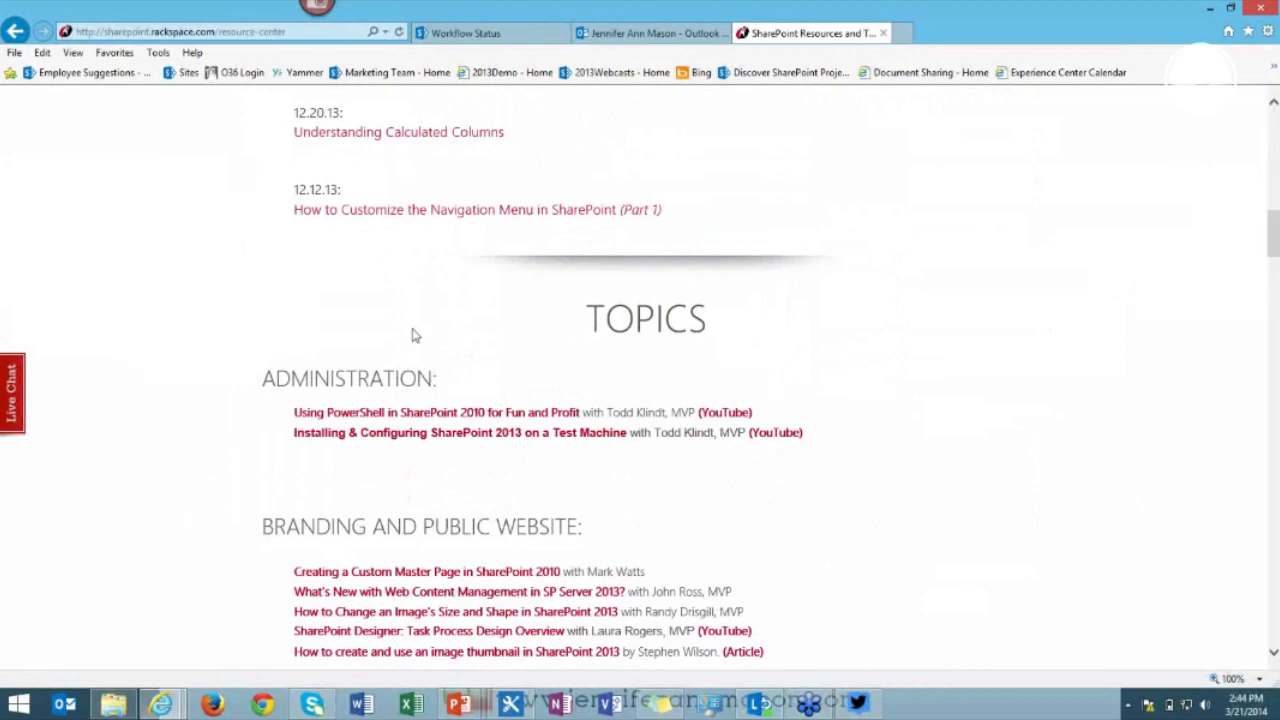
{"action": "scroll", "coordinate": [416, 336], "scroll_direction": "up", "scroll_amount": 7}
{"action": "left_click", "coordinate": [468, 38]}
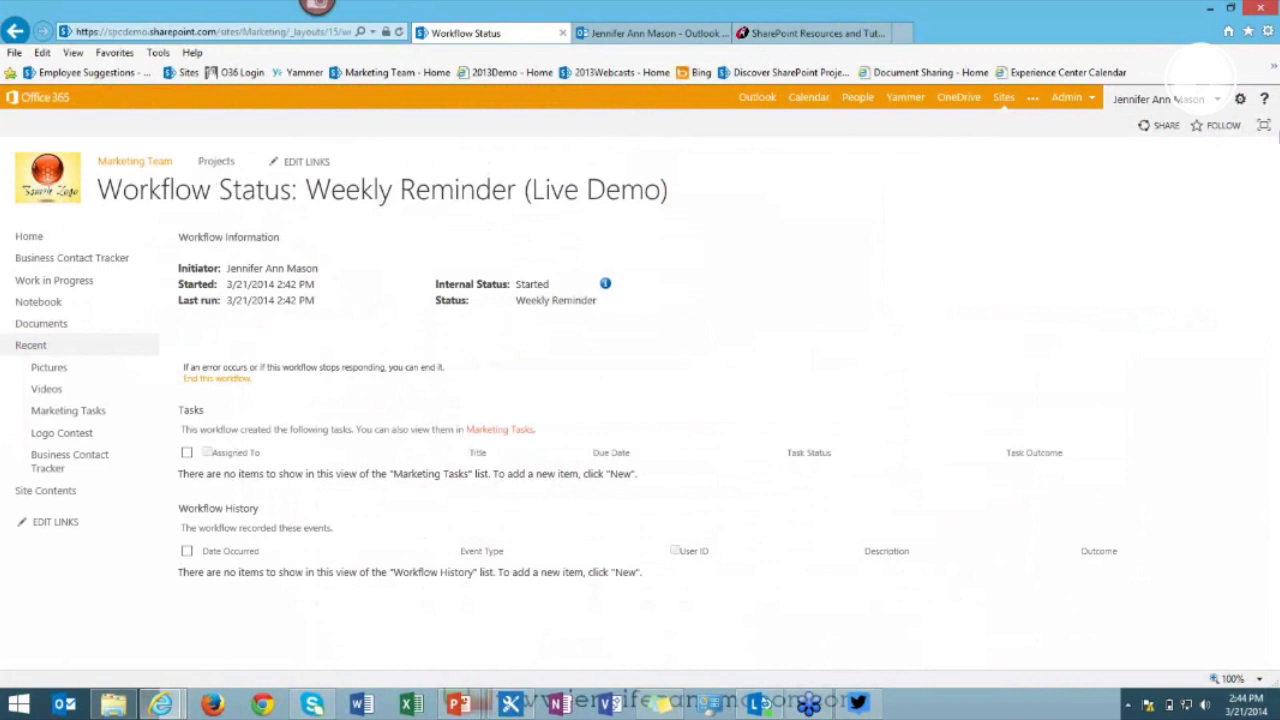
Go to Site Contents > Site Workflows from the settings gear.
{"action": "left_click", "coordinate": [1240, 99]}
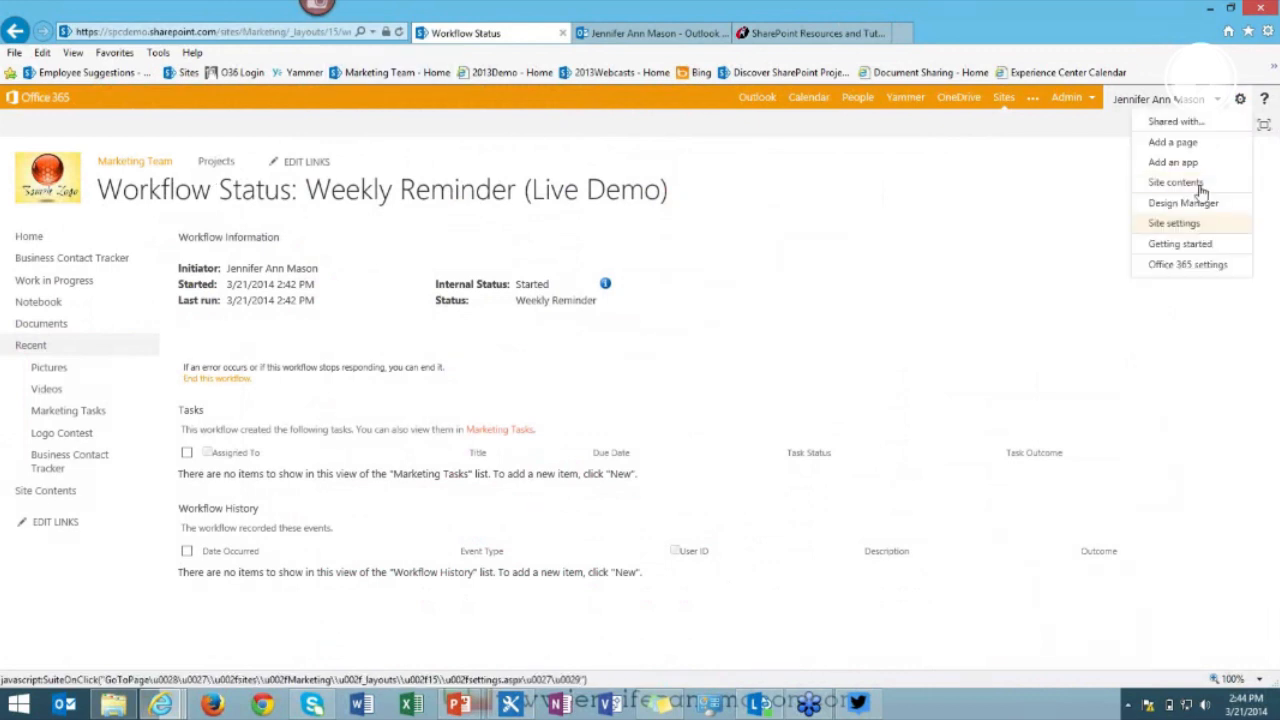
{"action": "left_click", "coordinate": [1200, 185]}
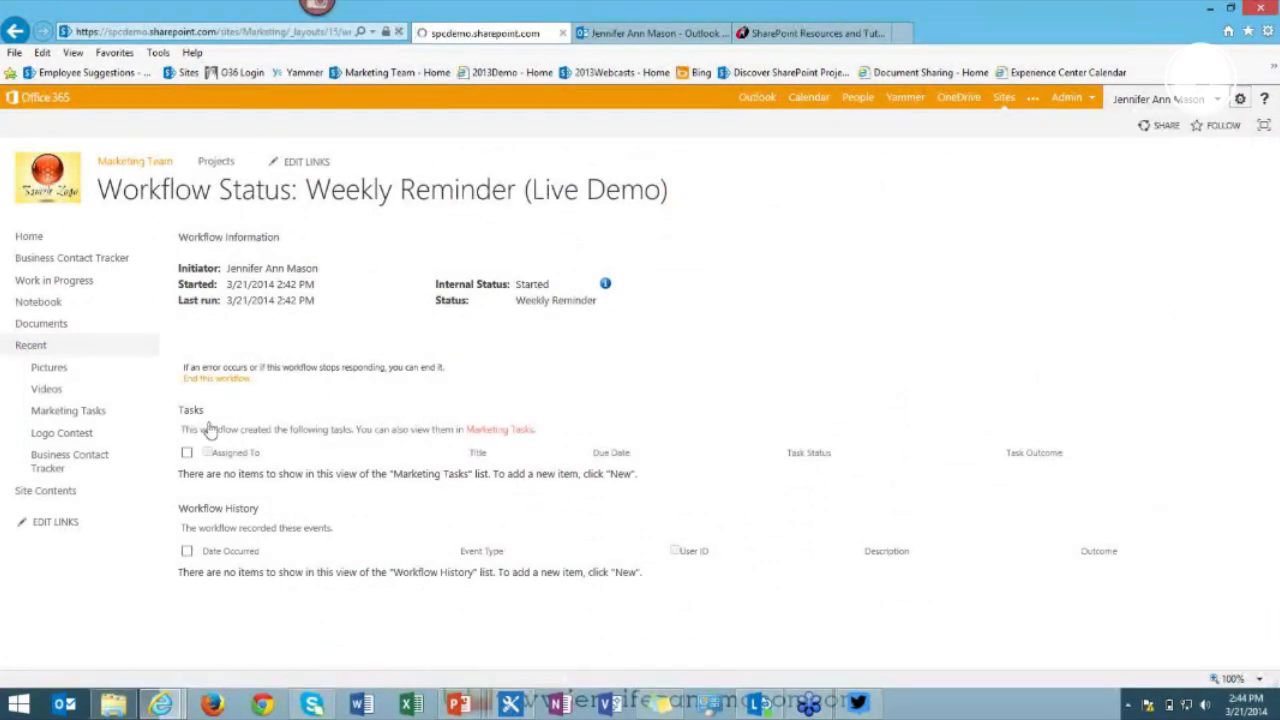
{"action": "left_click", "coordinate": [1008, 240]}
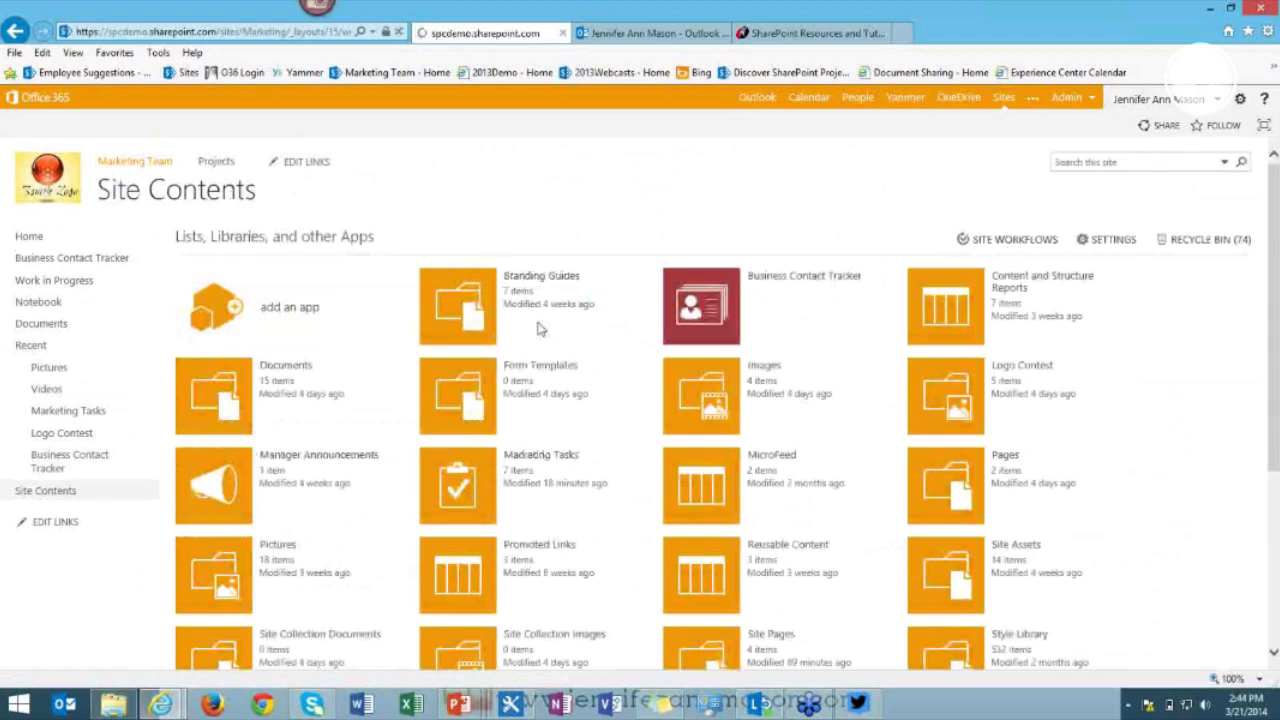
{"action": "scroll", "coordinate": [980, 357], "scroll_direction": "down", "scroll_amount": 3}
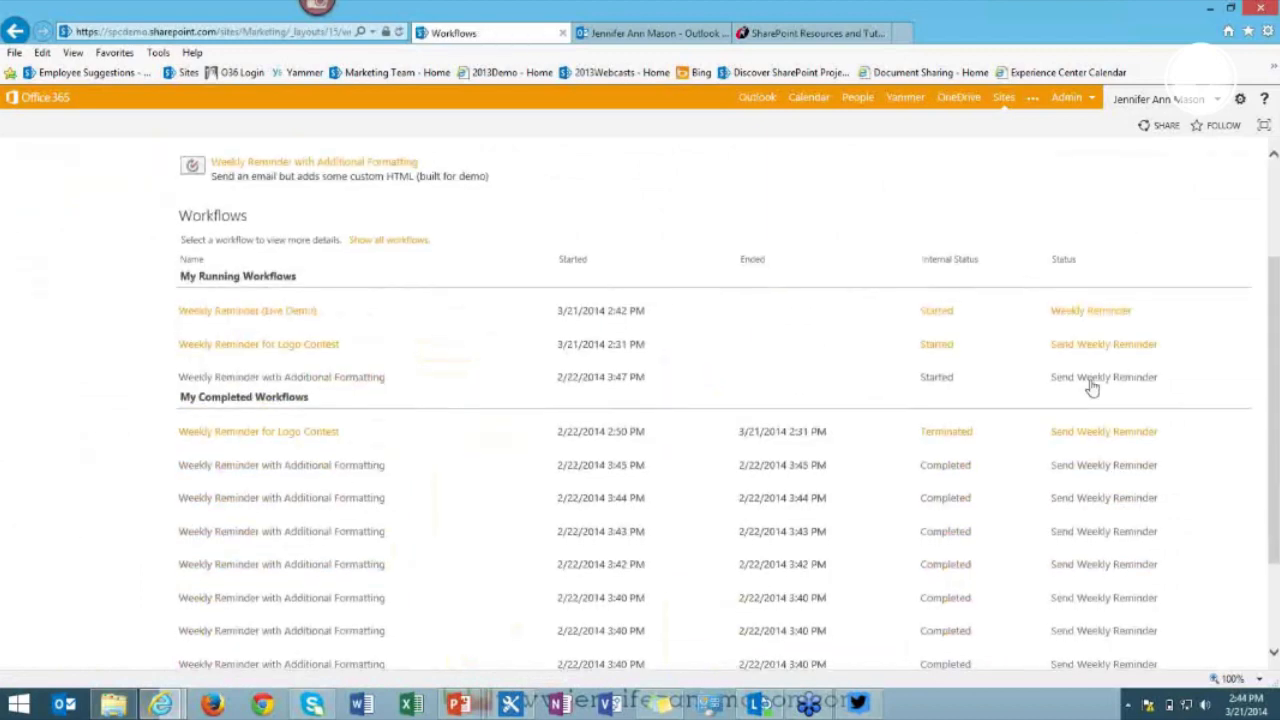
Check the Logo Contest status, then open Additional Formatting's status and its weekly history.
{"action": "left_click", "coordinate": [1094, 350]}
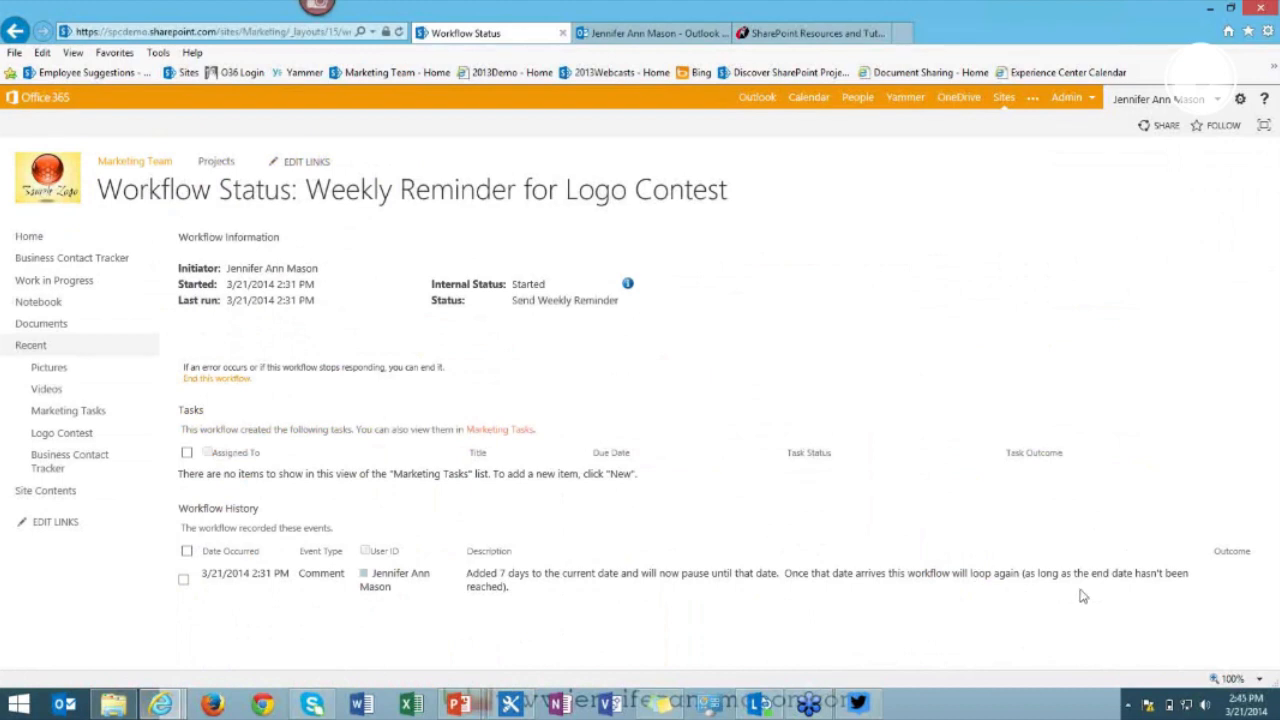
{"action": "left_click", "coordinate": [30, 33]}
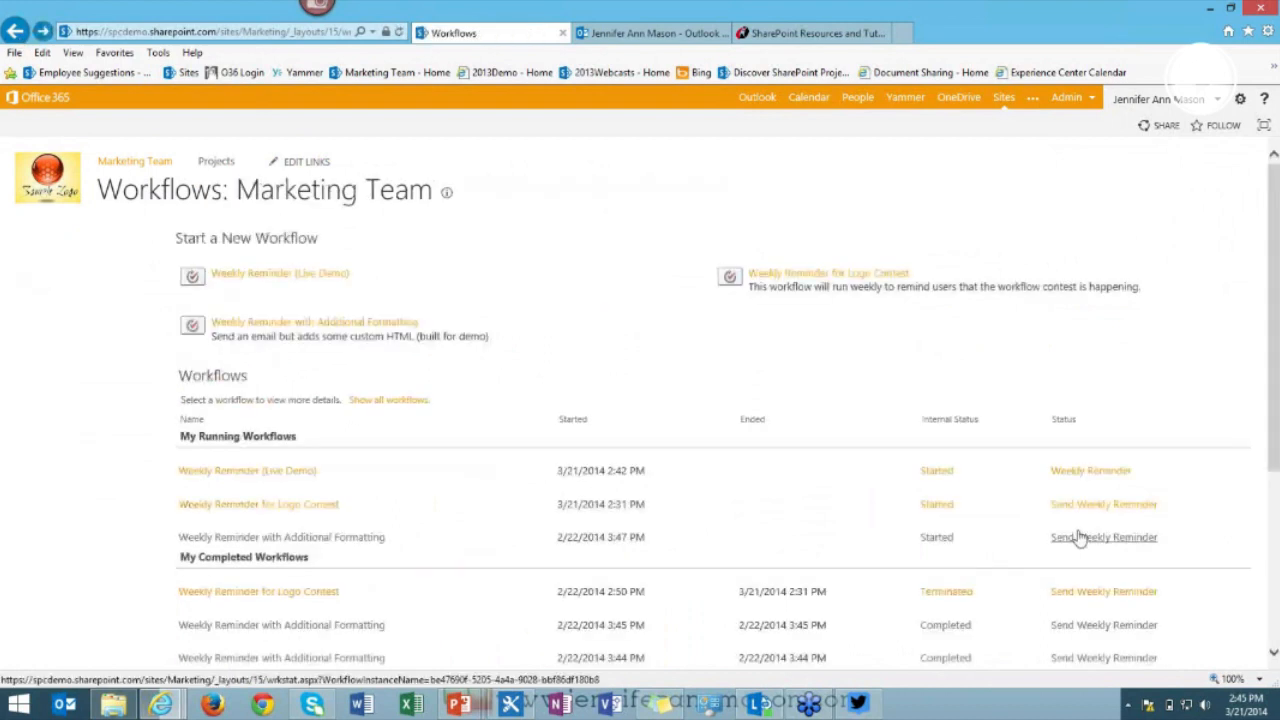
{"action": "left_click", "coordinate": [1080, 537]}
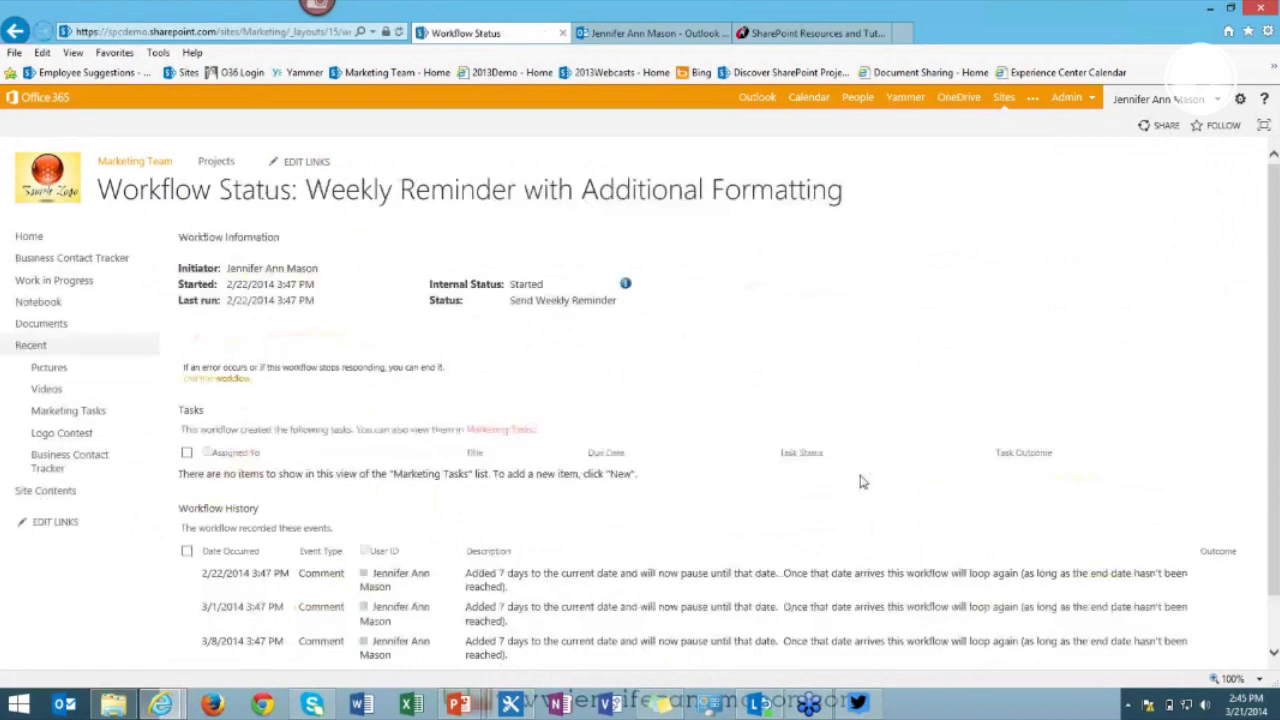
{"action": "scroll", "coordinate": [810, 590], "scroll_direction": "down", "scroll_amount": 1}
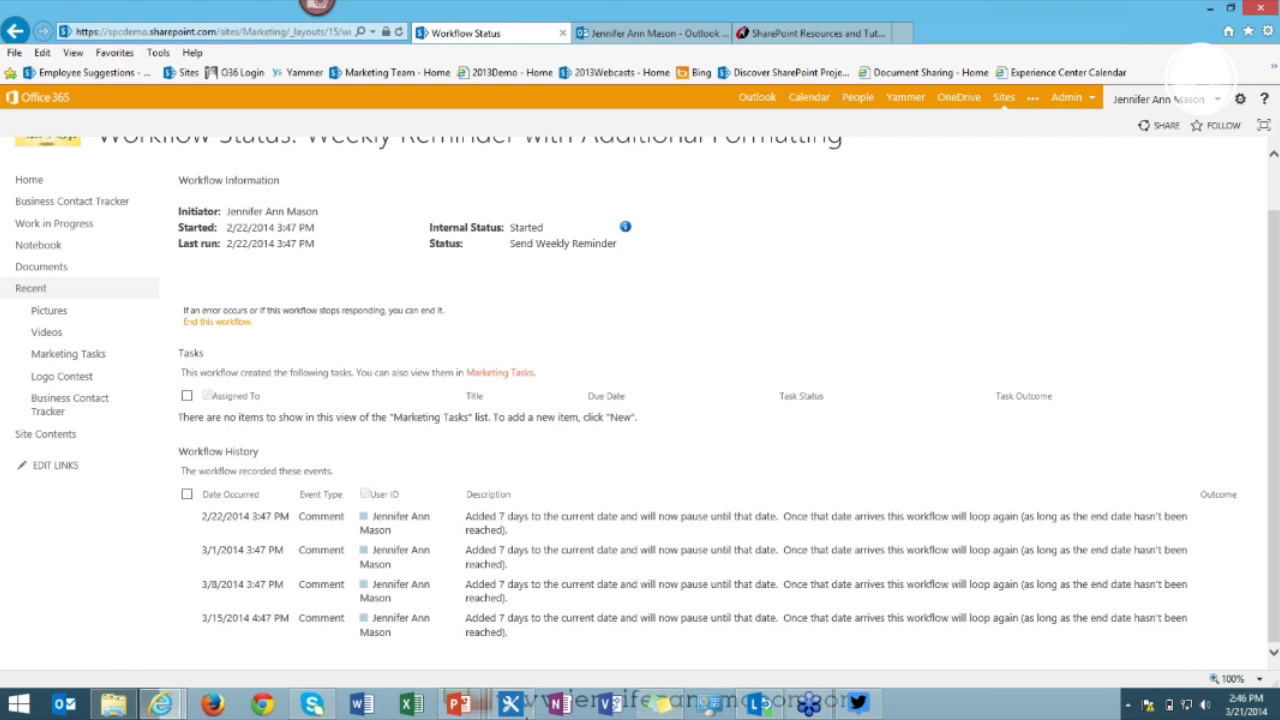
Select the Email Marketing Members step and show the Workflow ribbon's Action list.
{"action": "left_click", "coordinate": [510, 703]}
{"action": "left_click", "coordinate": [397, 300]}
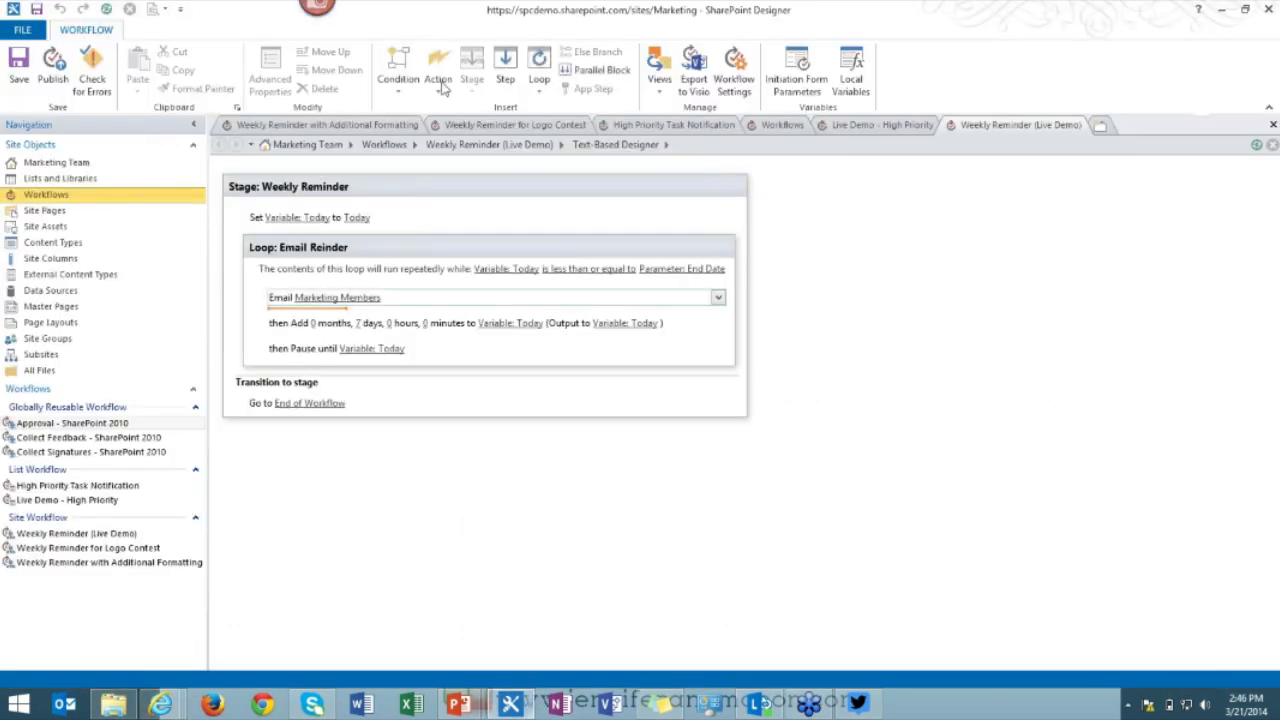
{"action": "left_click", "coordinate": [439, 95]}
{"action": "left_click", "coordinate": [439, 92]}
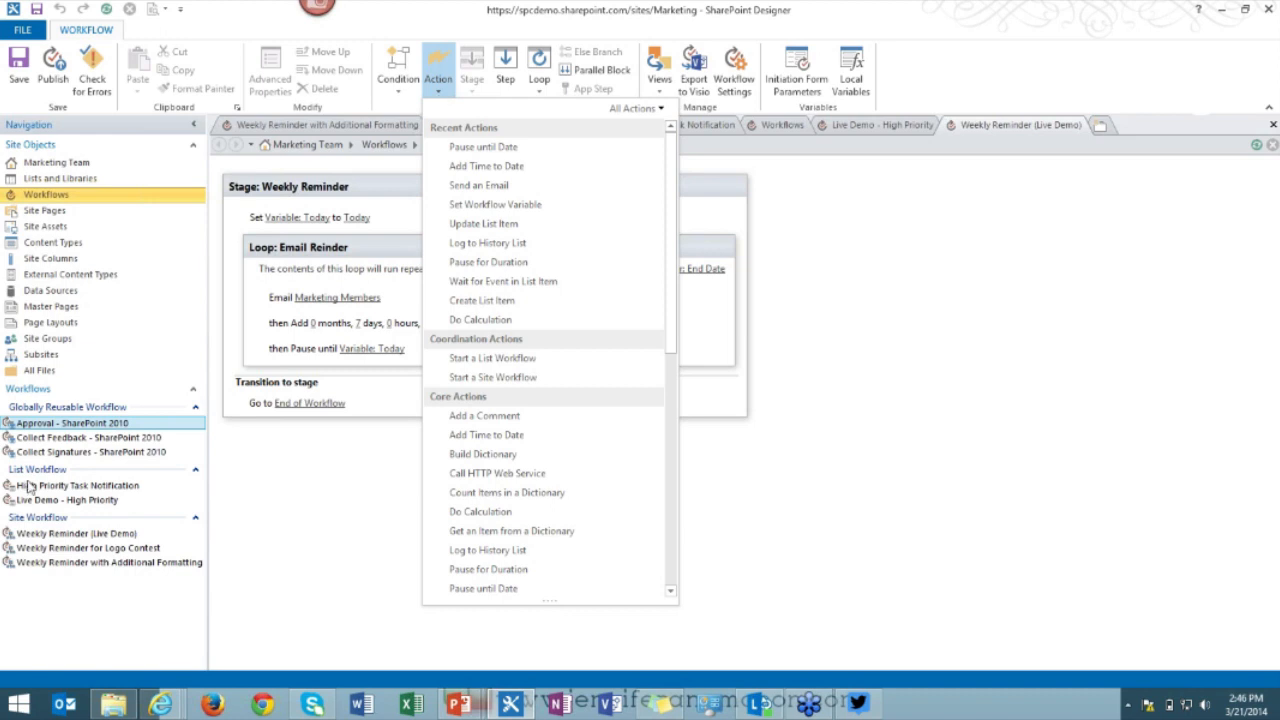
Open Workflows in the Navigation pane, then switch between the High Priority and Weekly Reminder (Live Demo) tabs.
{"action": "left_click", "coordinate": [59, 197]}
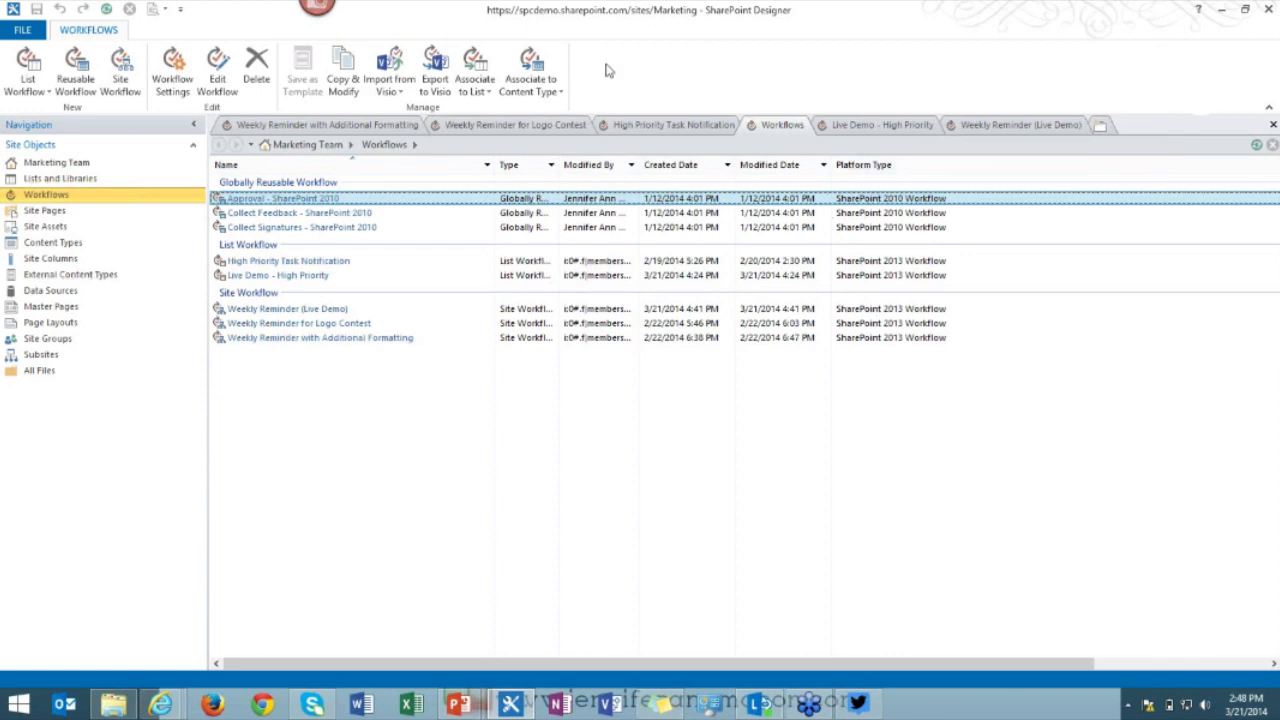
{"action": "left_click", "coordinate": [870, 124]}
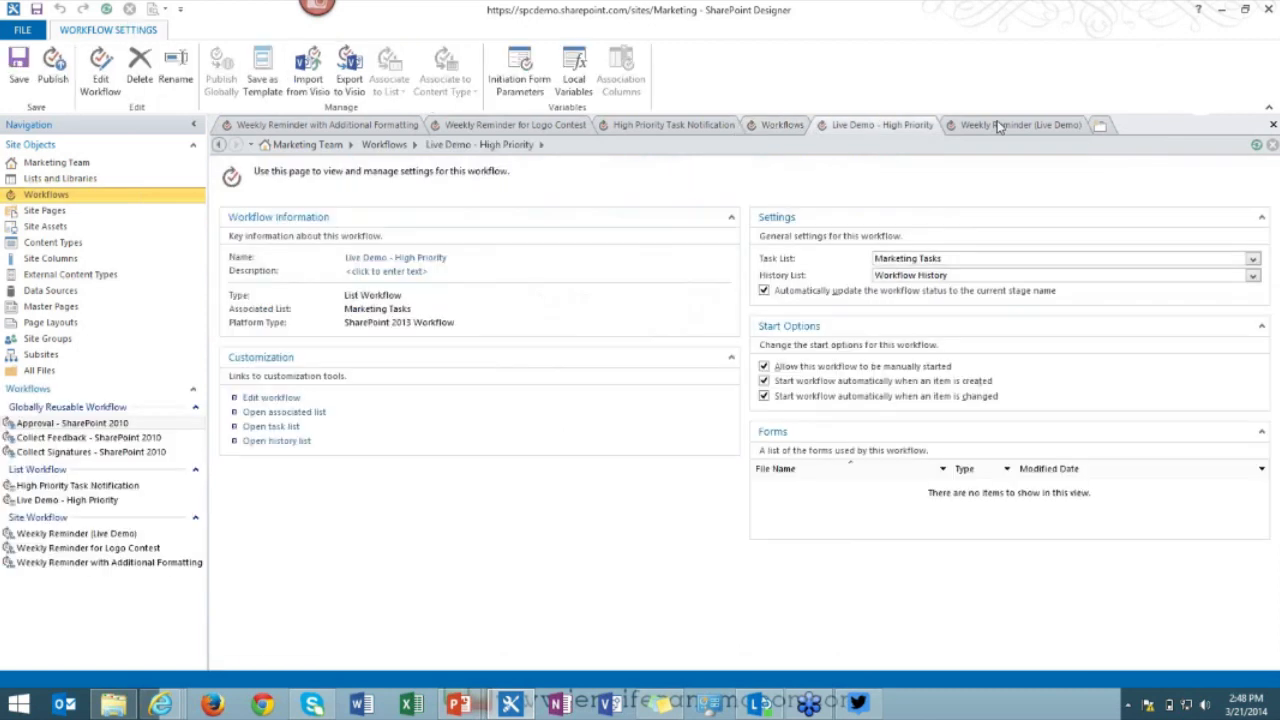
{"action": "left_click", "coordinate": [1018, 124]}
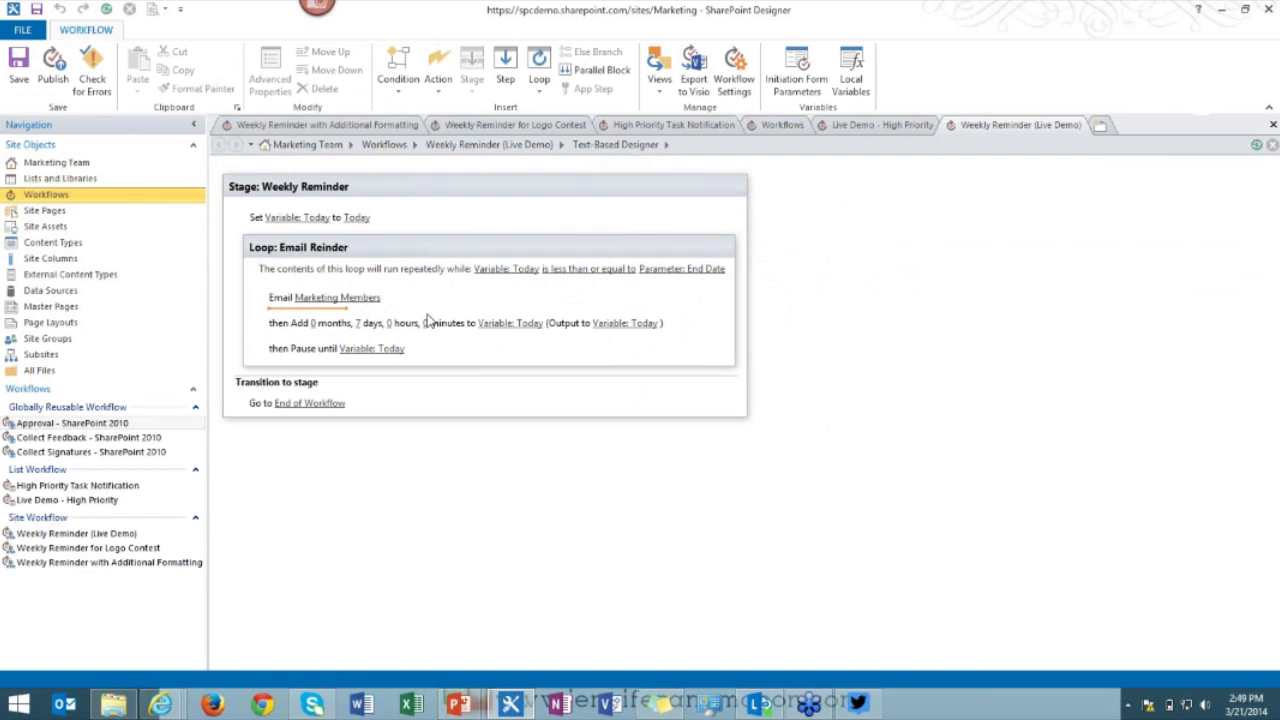
Set the Weekly Reminder stage's transition target to End of Workflow.
{"action": "left_click", "coordinate": [302, 404]}
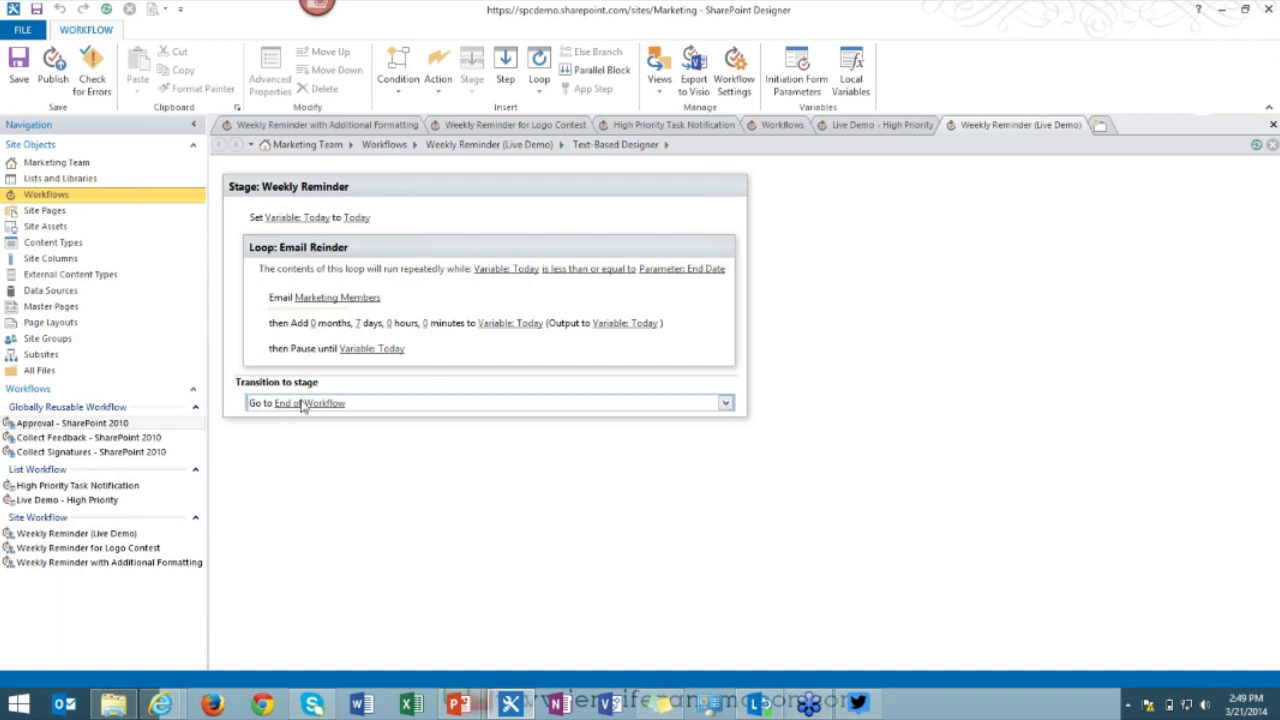
{"action": "left_click", "coordinate": [302, 404]}
{"action": "left_click", "coordinate": [264, 434]}
{"action": "left_click", "coordinate": [268, 437]}
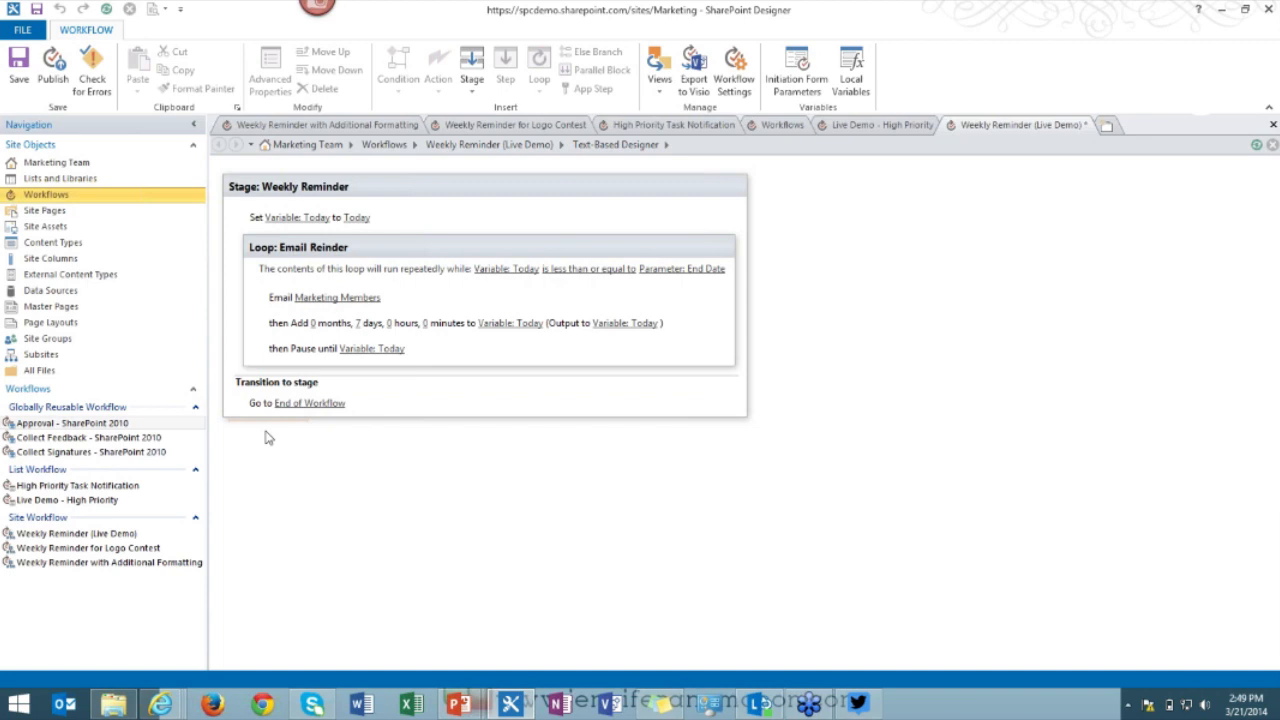